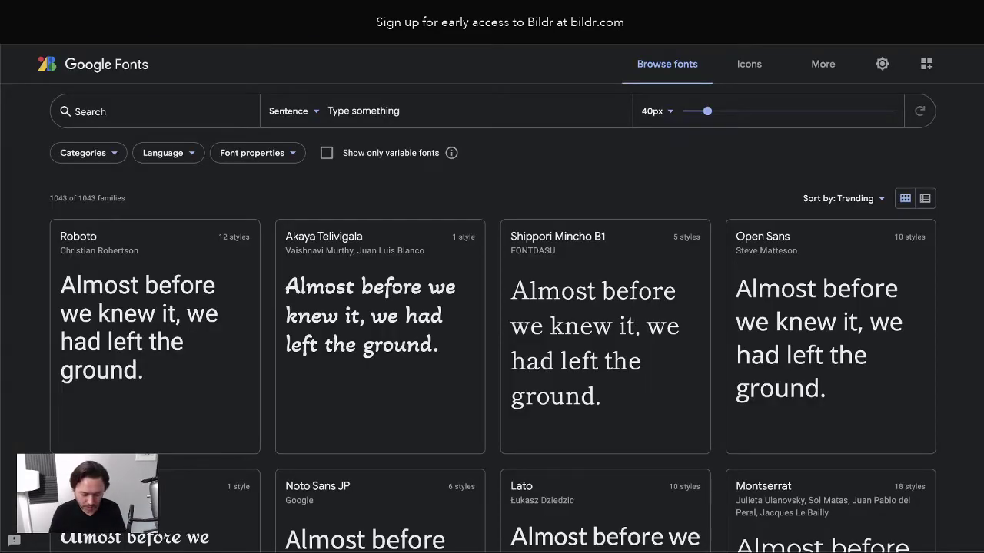
# Open the Work and Whistle website in a new browser tab and look through its current home page
pyautogui.hotkey('ctrl', 't')
pyautogui.write('workandwhi')
pyautogui.press('Return')
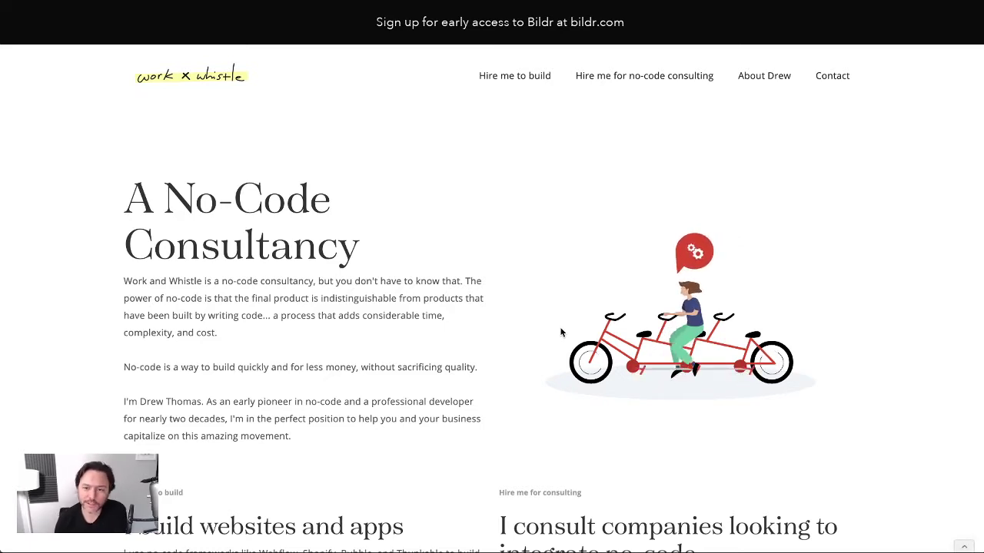
pyautogui.scroll(-3, 561, 332)
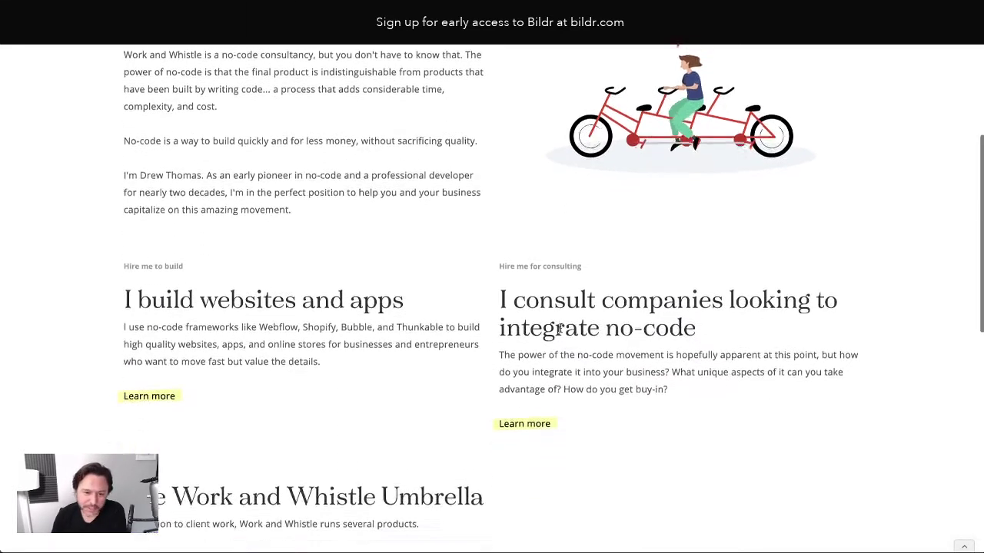
pyautogui.scroll(-5, 561, 330)
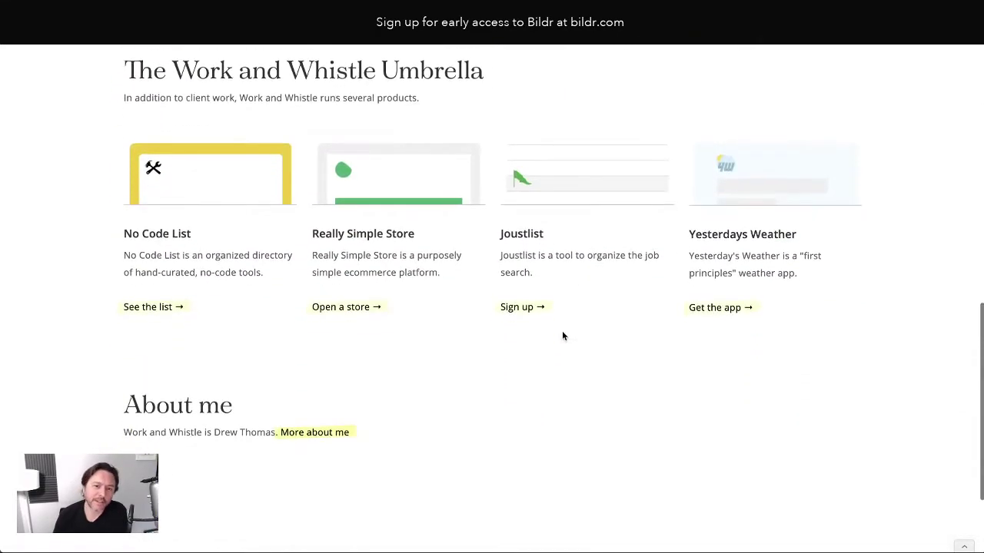
pyautogui.scroll(12, 562, 332)
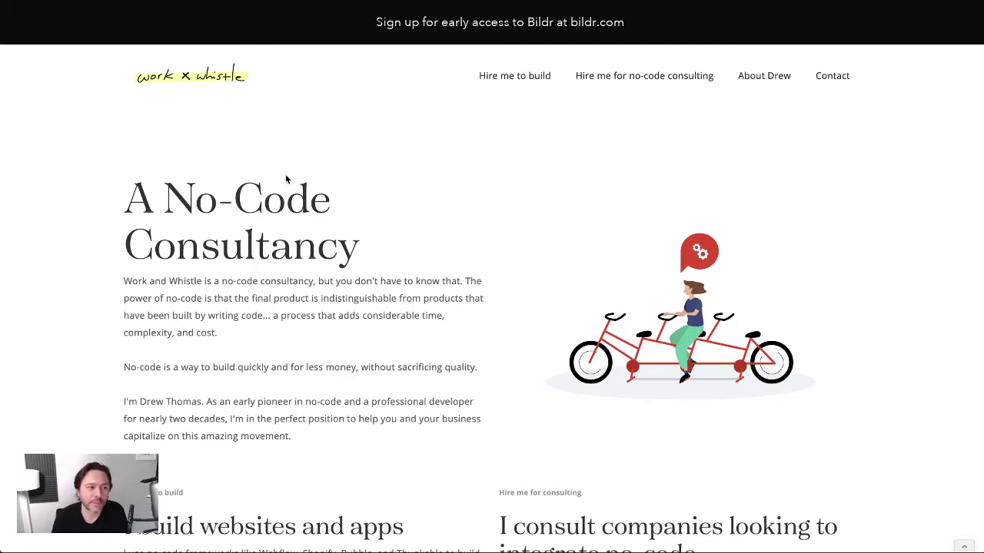
# Switch to the WxW - New design in Figma and examine the page sections from the introduction down to About
pyautogui.press('super+r')
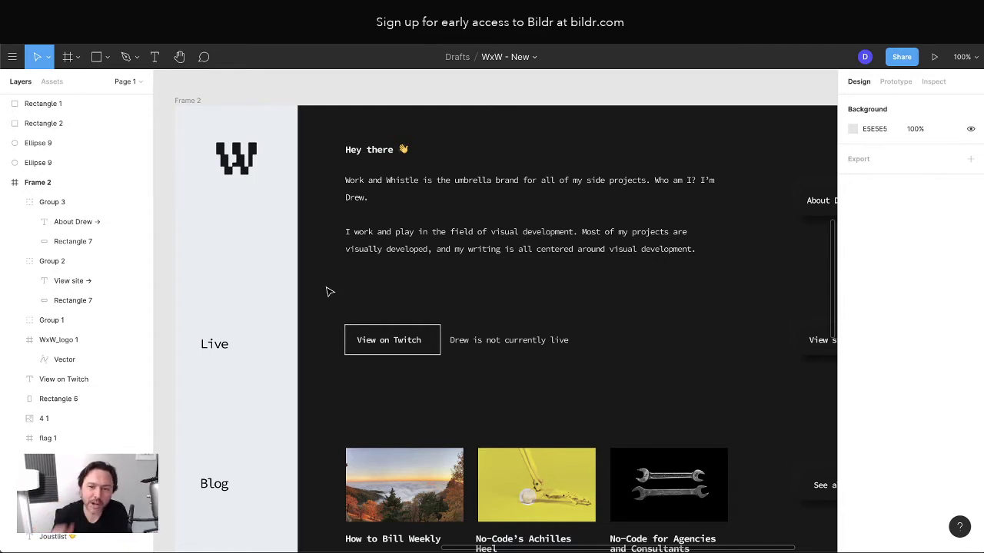
pyautogui.scroll(-3, 494, 285)
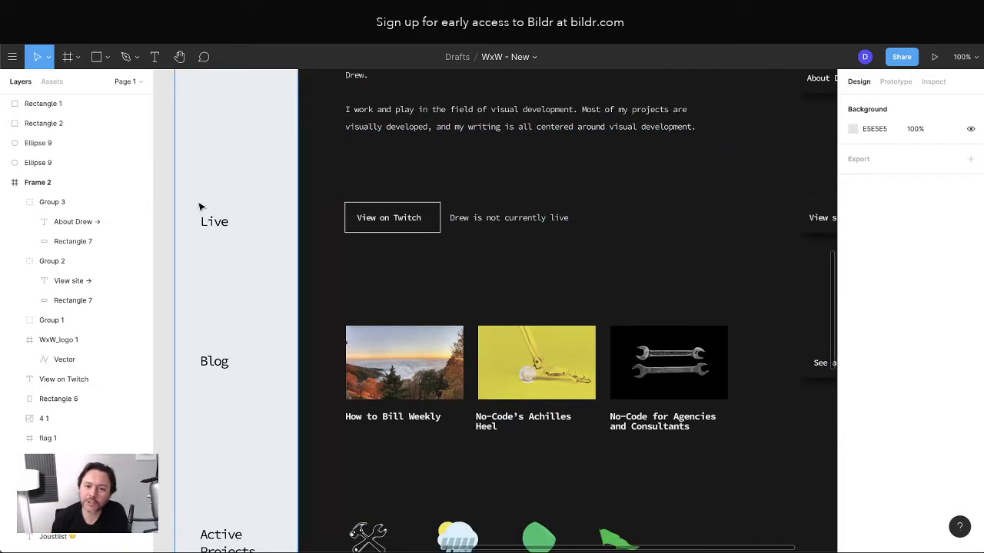
pyautogui.scroll(-3, 461, 262)
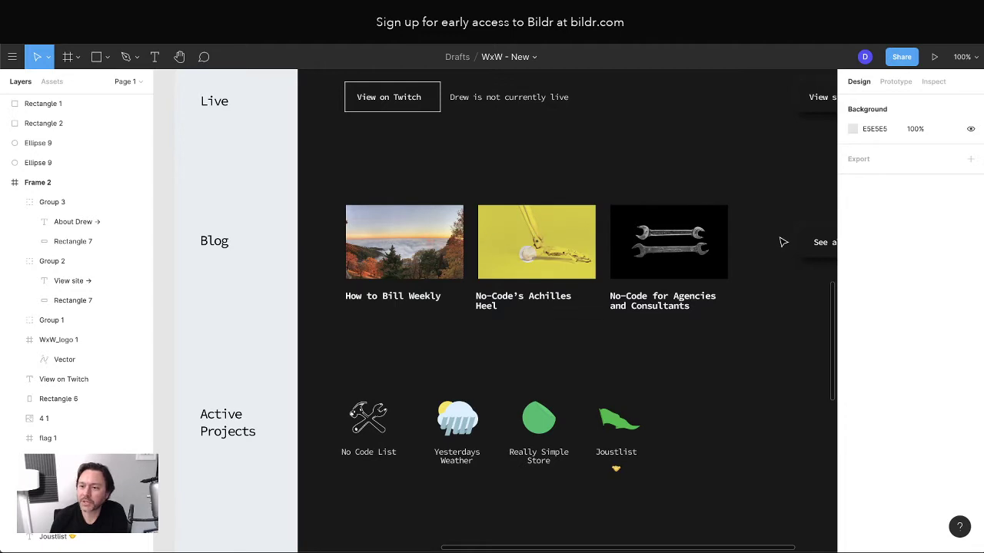
pyautogui.scroll(-3, 779, 241)
pyautogui.scroll(-5, 341, 334)
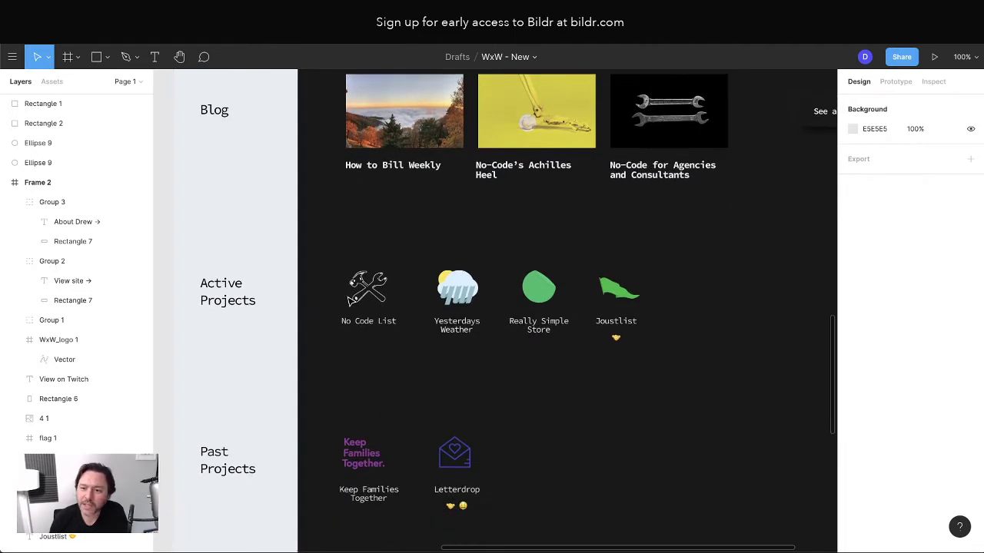
pyautogui.scroll(-8, 392, 233)
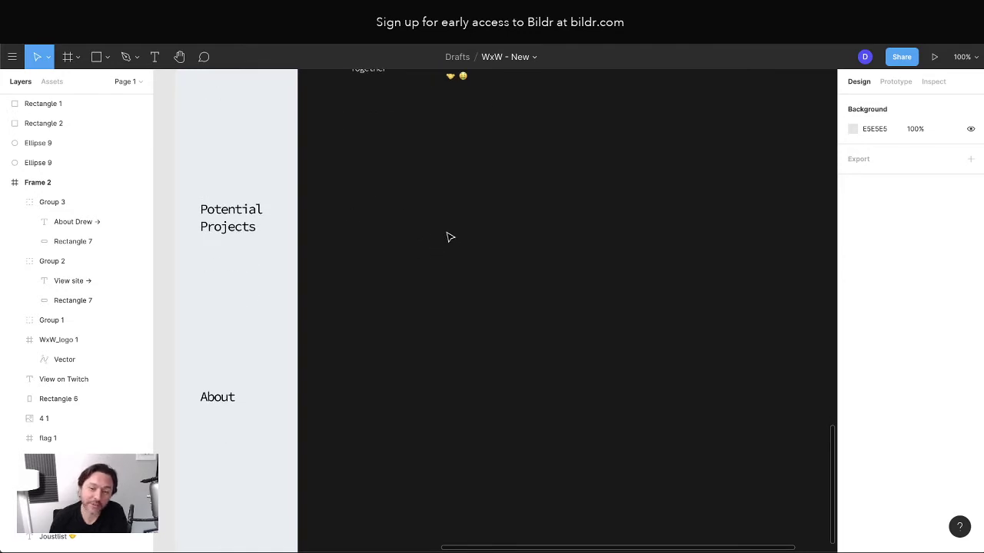
pyautogui.scroll(12, 559, 288)
pyautogui.scroll(10, 558, 290)
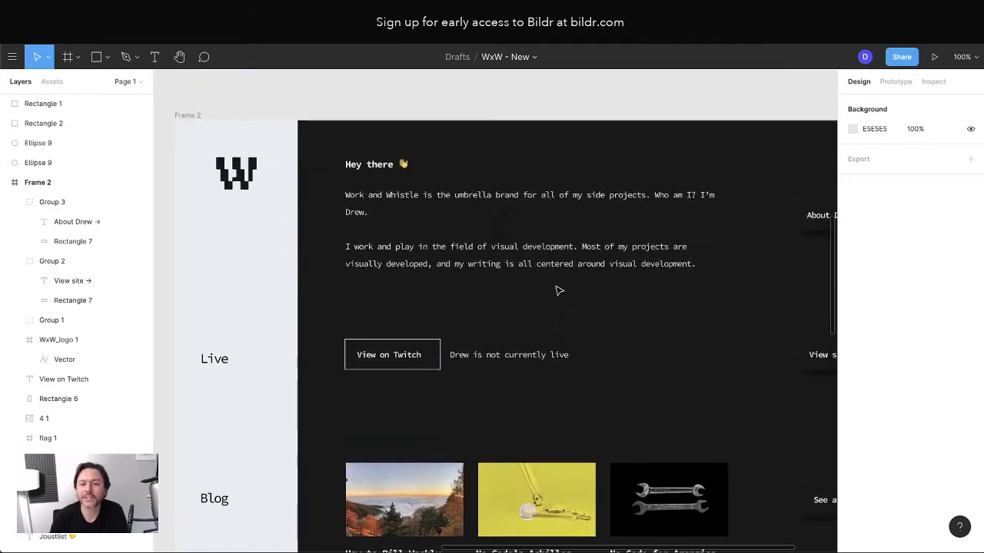
# Examine the design's About Drew, View site and See all links, its section headings, and the Blog and Active Projects content
pyautogui.hscroll(3, 558, 291)
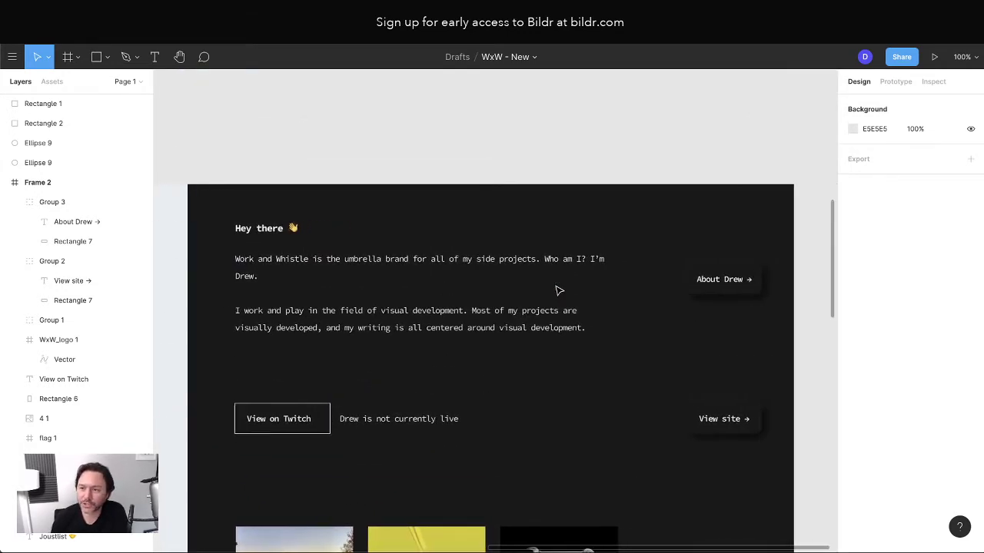
pyautogui.hscroll(-2, 558, 291)
pyautogui.hscroll(-1, 558, 291)
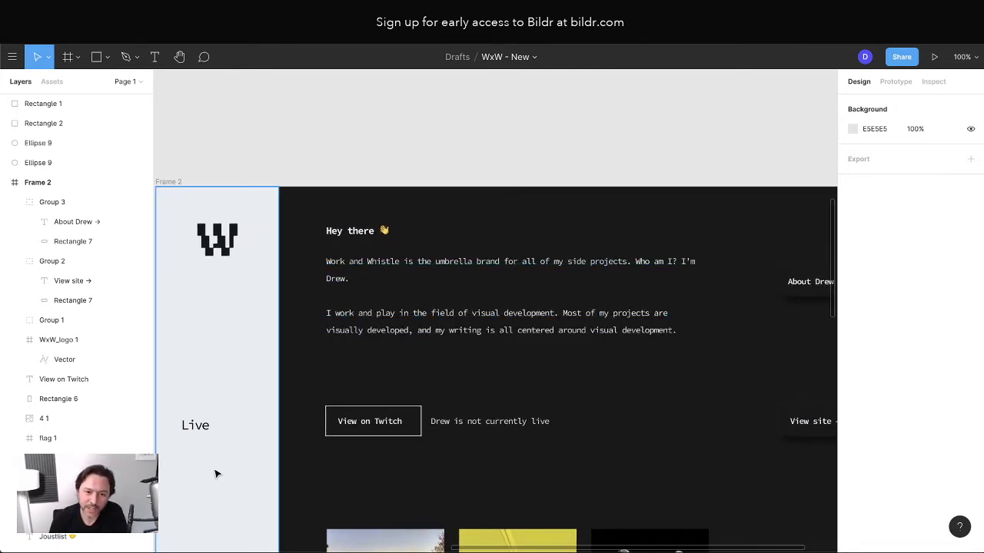
pyautogui.scroll(-5, 217, 470)
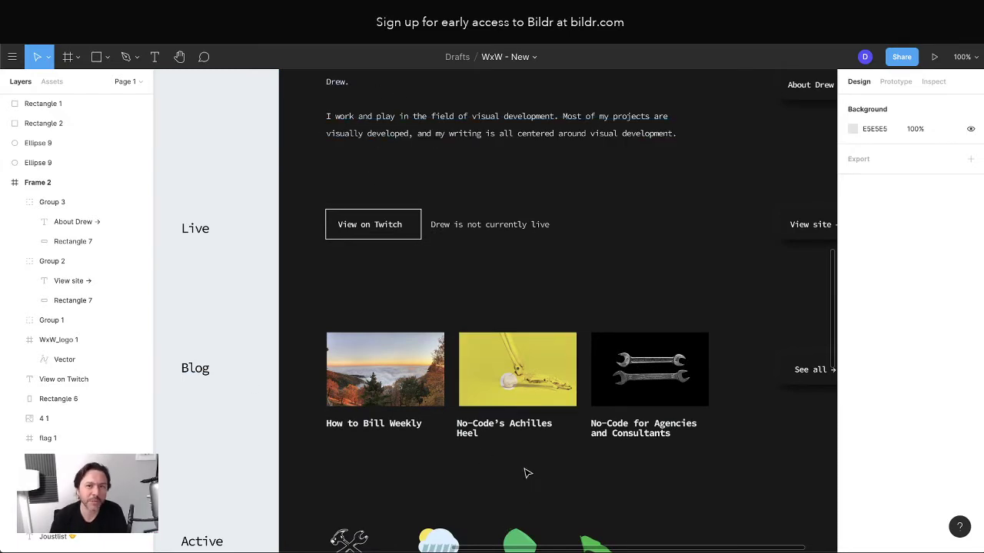
pyautogui.hscroll(3, 588, 402)
pyautogui.scroll(4, 573, 351)
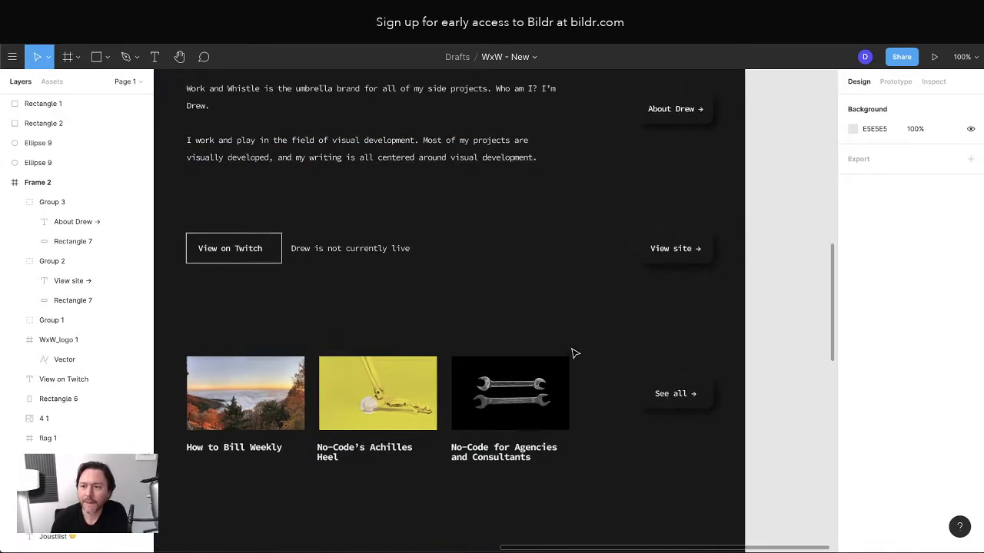
pyautogui.hscroll(-6, 574, 352)
pyautogui.scroll(2, 574, 352)
pyautogui.scroll(-2, 573, 352)
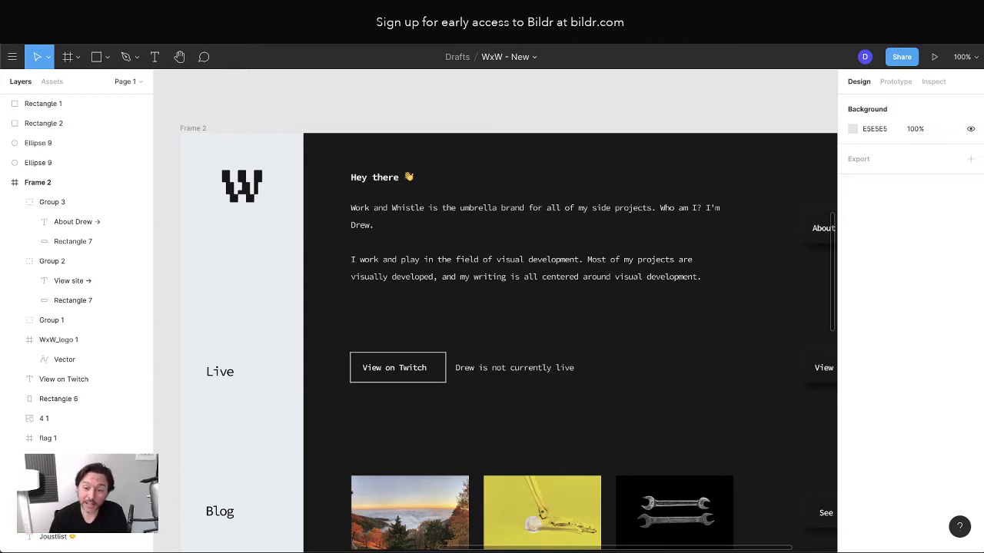
pyautogui.scroll(-5, 437, 312)
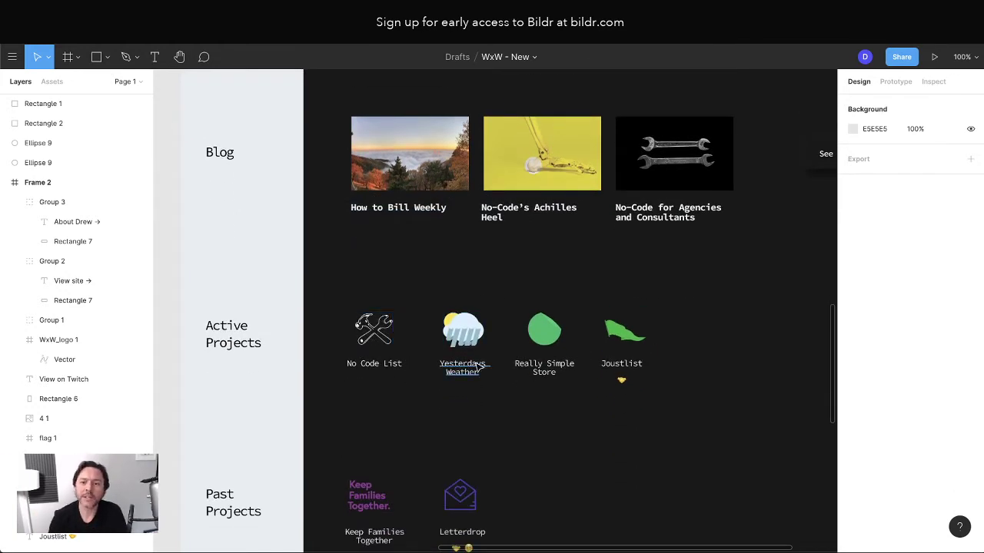
pyautogui.scroll(2, 423, 323)
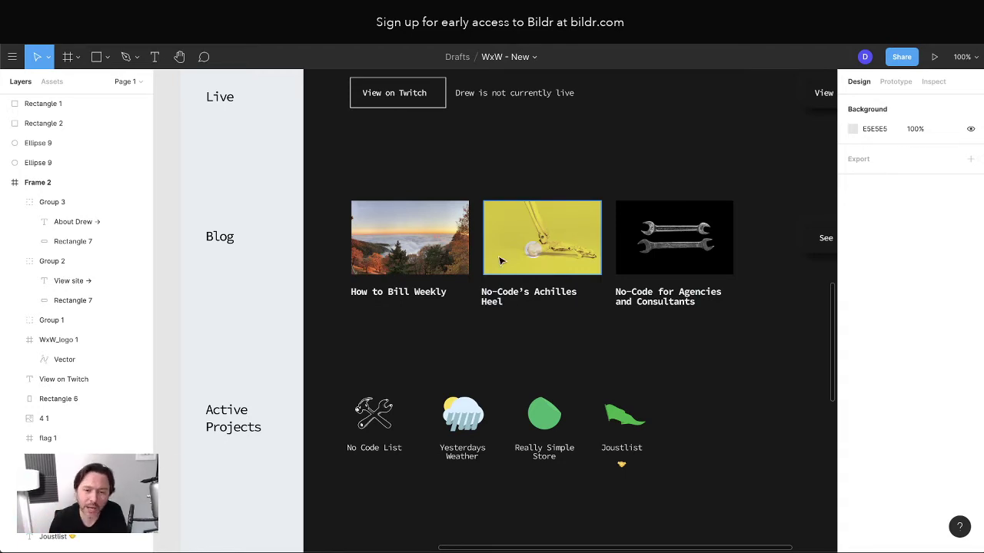
pyautogui.scroll(5, 479, 266)
pyautogui.scroll(-2, 481, 269)
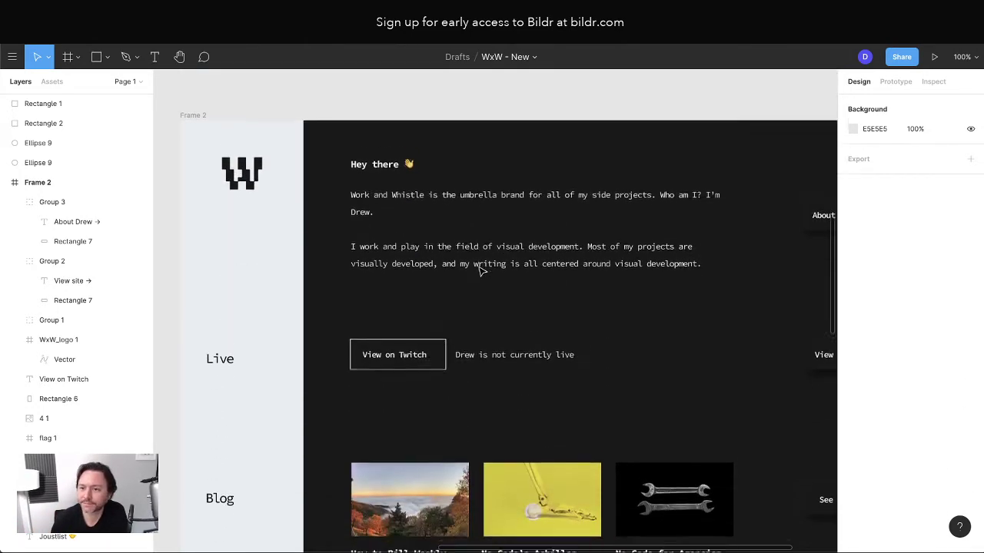
pyautogui.scroll(-1, 479, 267)
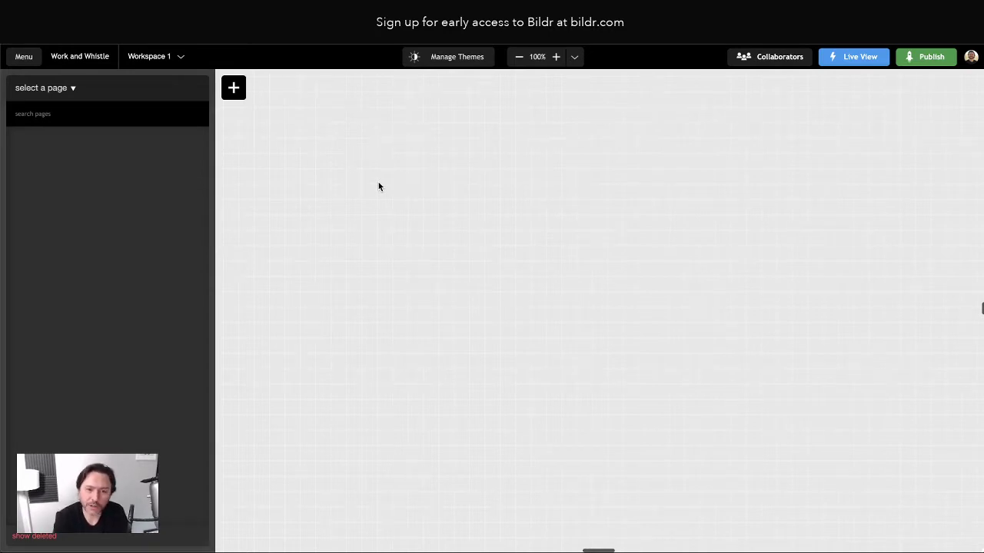
# Switch to Bildr and create a new blank page named Home
pyautogui.click(243, 99)
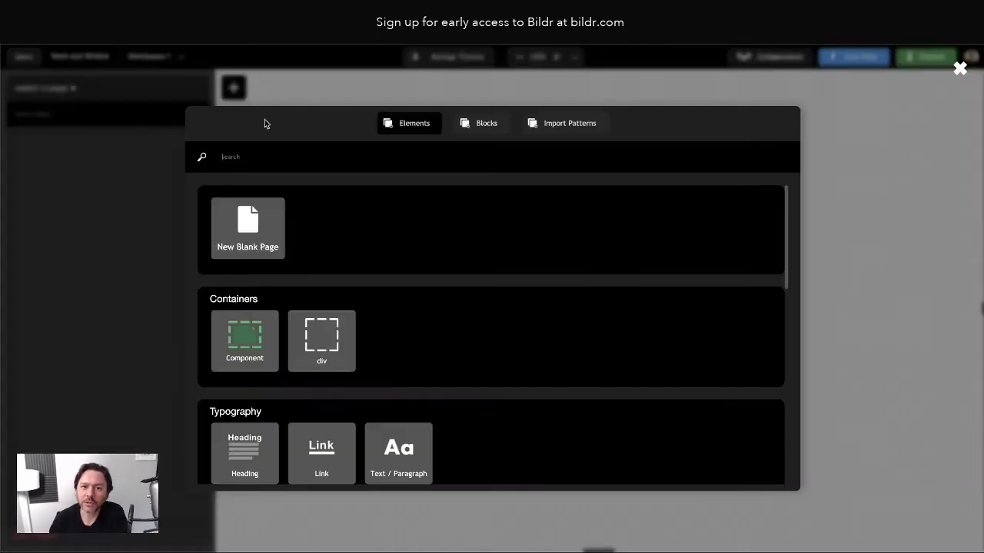
pyautogui.moveTo(249, 226); pyautogui.dragTo(440, 278)
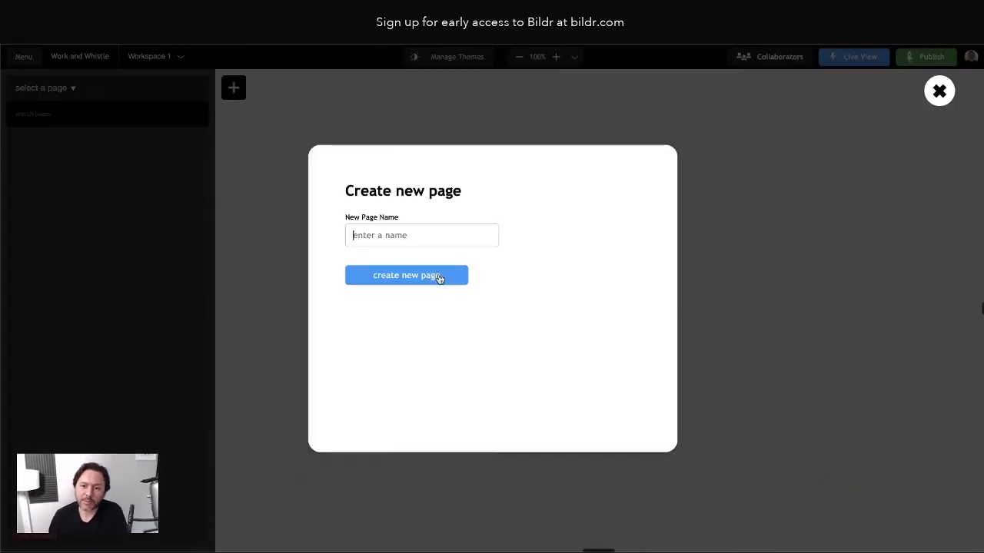
pyautogui.click(409, 234)
pyautogui.write('Home')
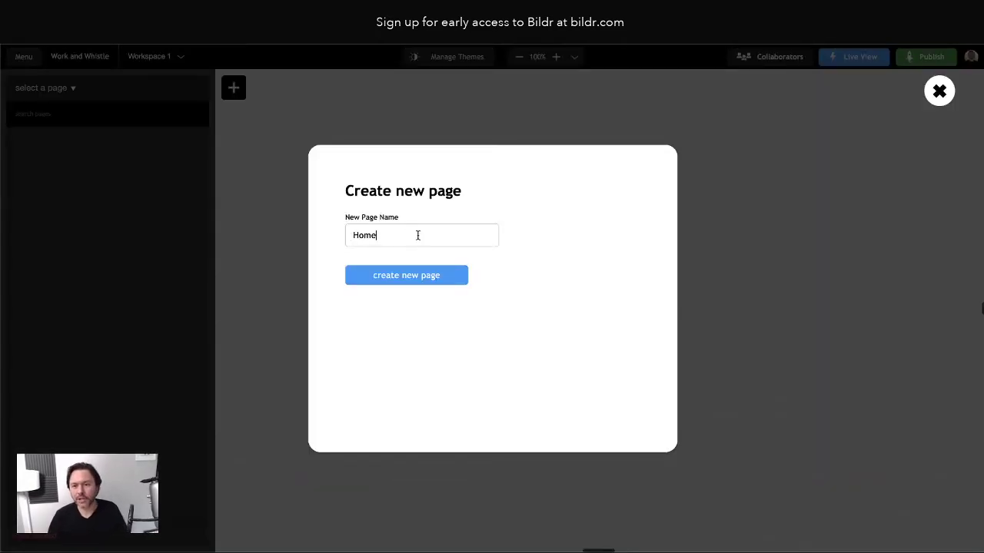
pyautogui.click(432, 276)
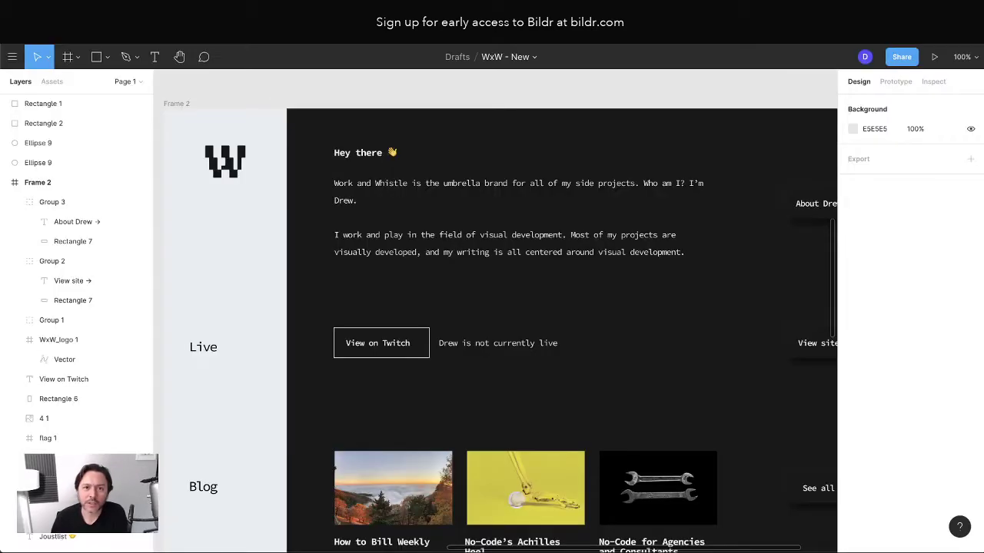
# Return to the Figma design and review how its Live, Blog, project and About rows are laid out
pyautogui.scroll(-5, 635, 219)
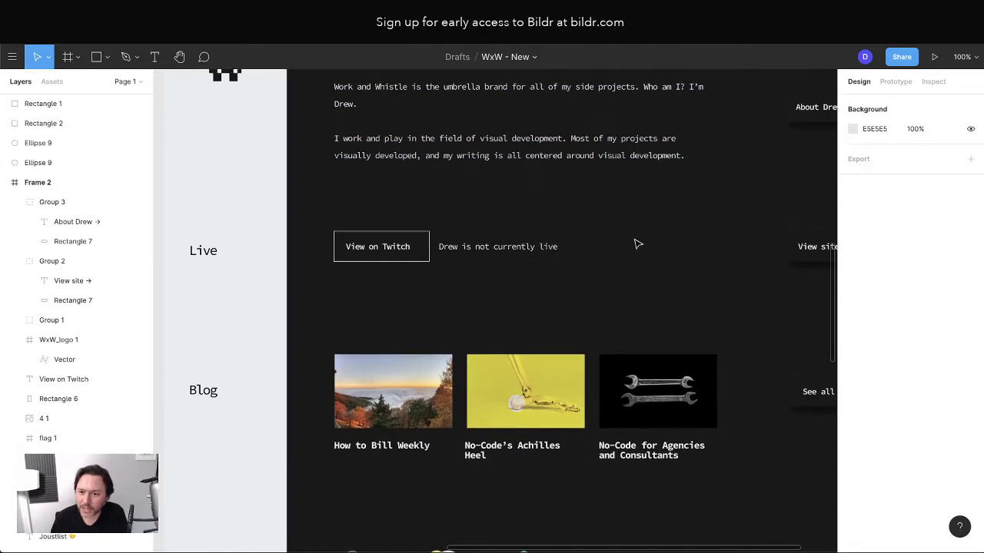
pyautogui.scroll(-3, 571, 263)
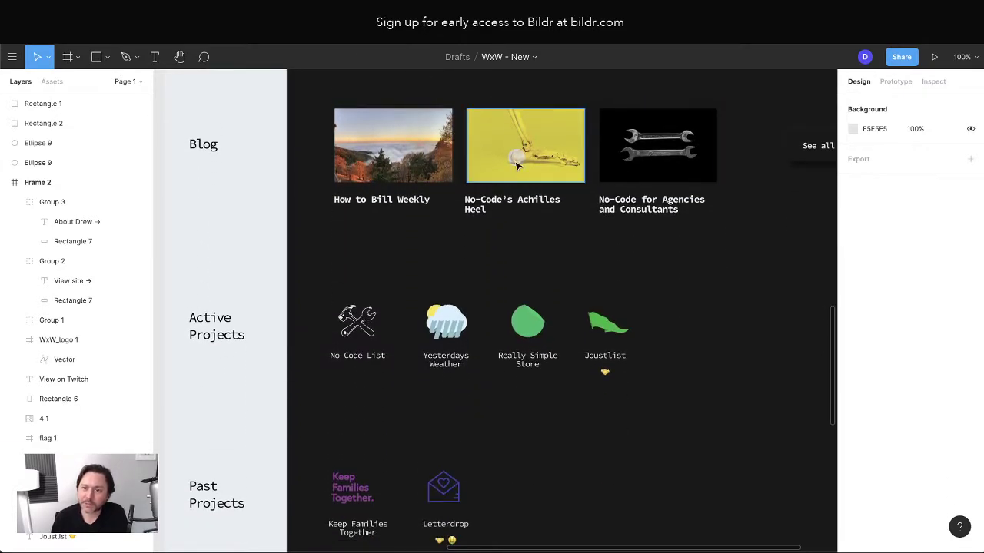
pyautogui.scroll(-3, 379, 169)
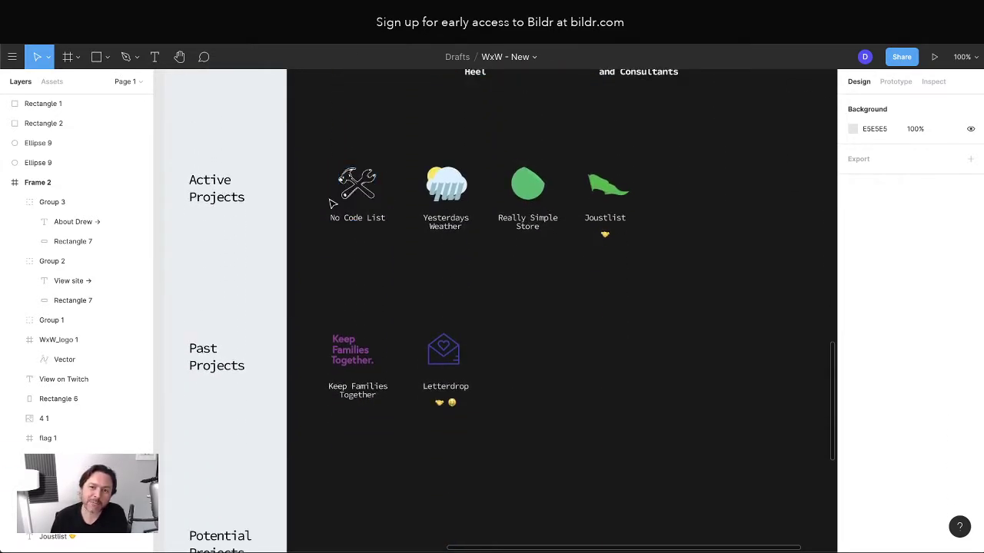
pyautogui.scroll(-2, 369, 220)
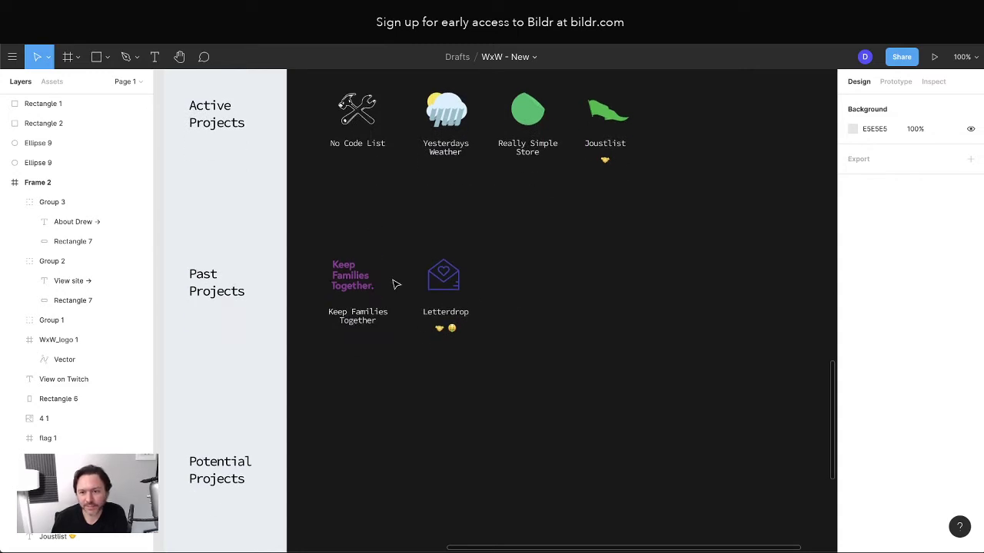
pyautogui.scroll(-5, 549, 303)
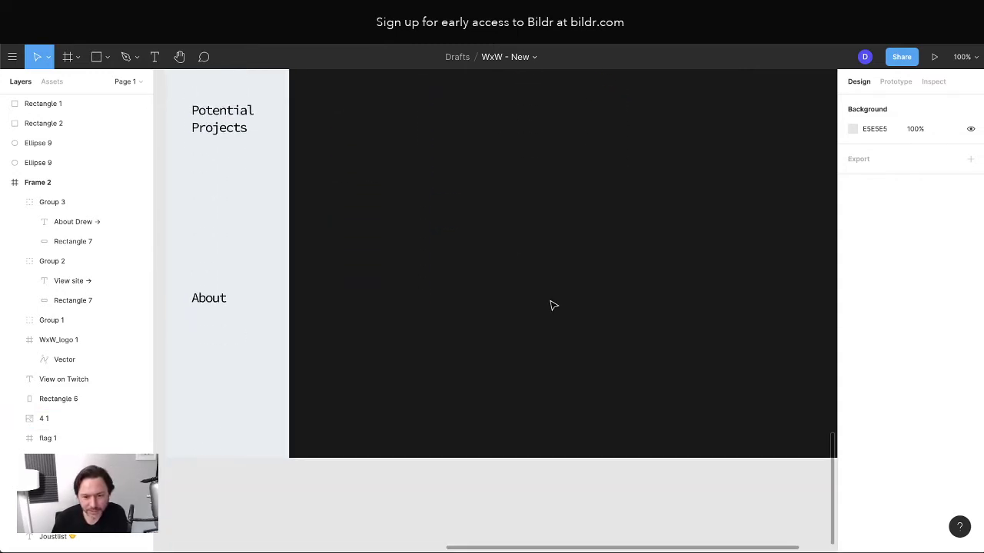
pyautogui.scroll(6, 551, 303)
pyautogui.scroll(15, 552, 305)
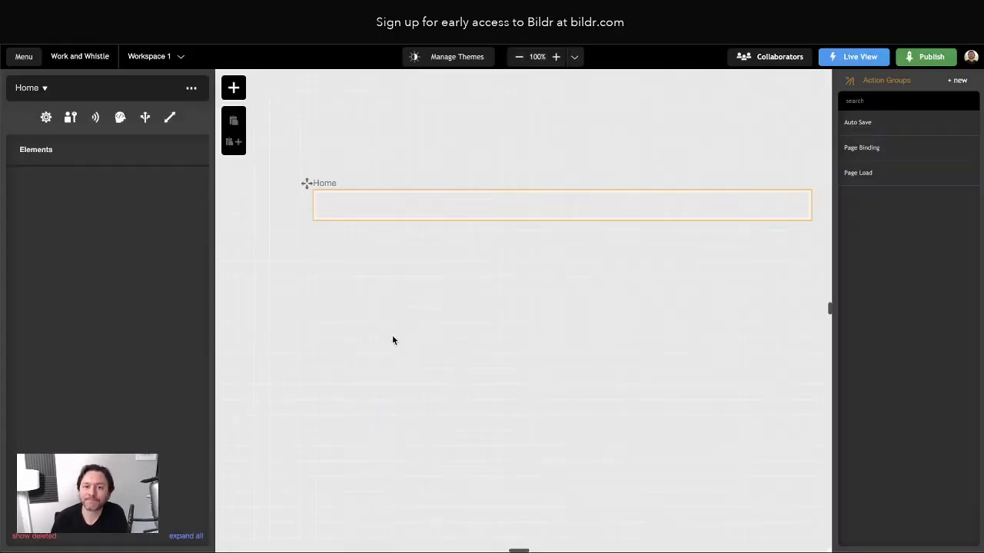
# Switch back to Bildr, add a div to the Home page and rename the element "Section -"
pyautogui.click(234, 89)
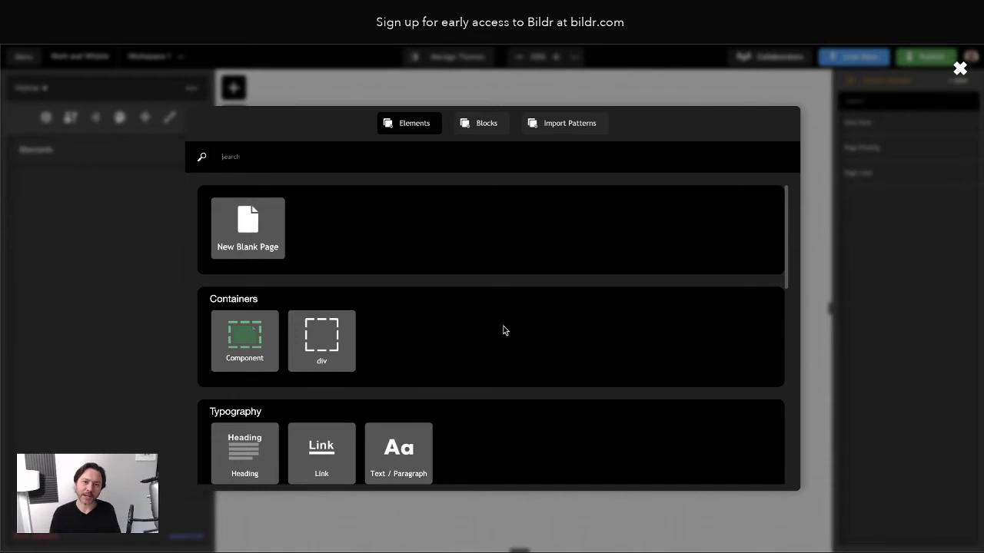
pyautogui.moveTo(353, 333); pyautogui.dragTo(406, 205)
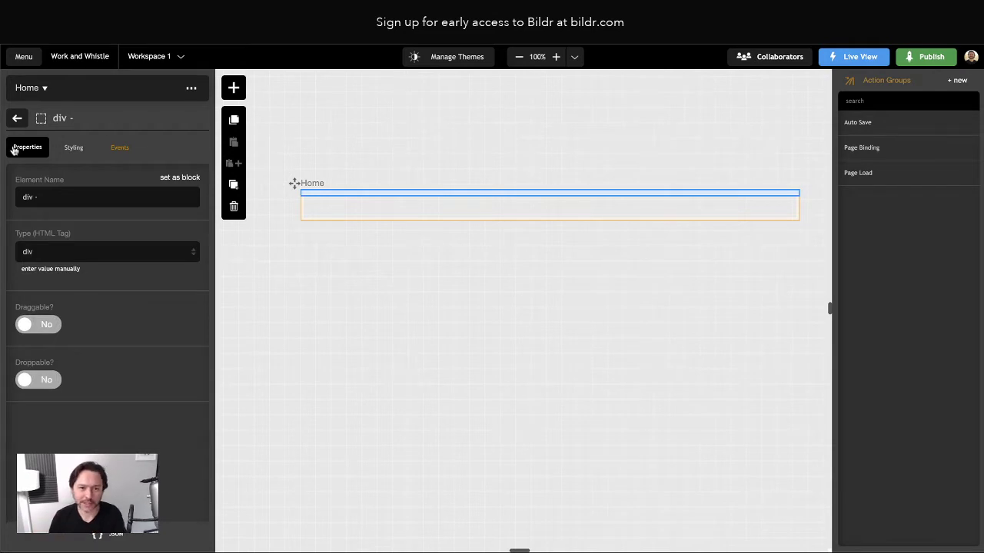
pyautogui.click(27, 196)
pyautogui.write('Section')
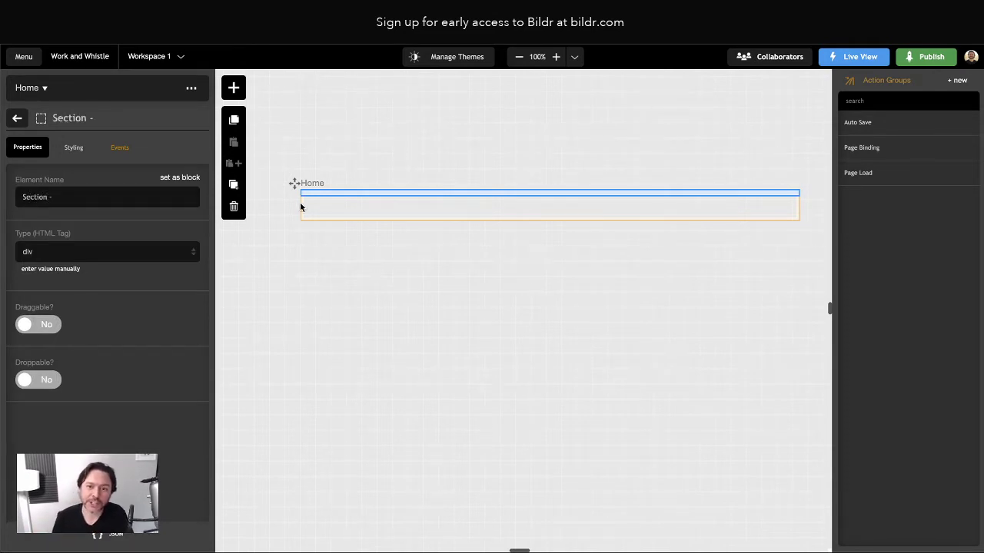
# Replace the Section element's primary style class with a new class named "Section"
pyautogui.click(73, 147)
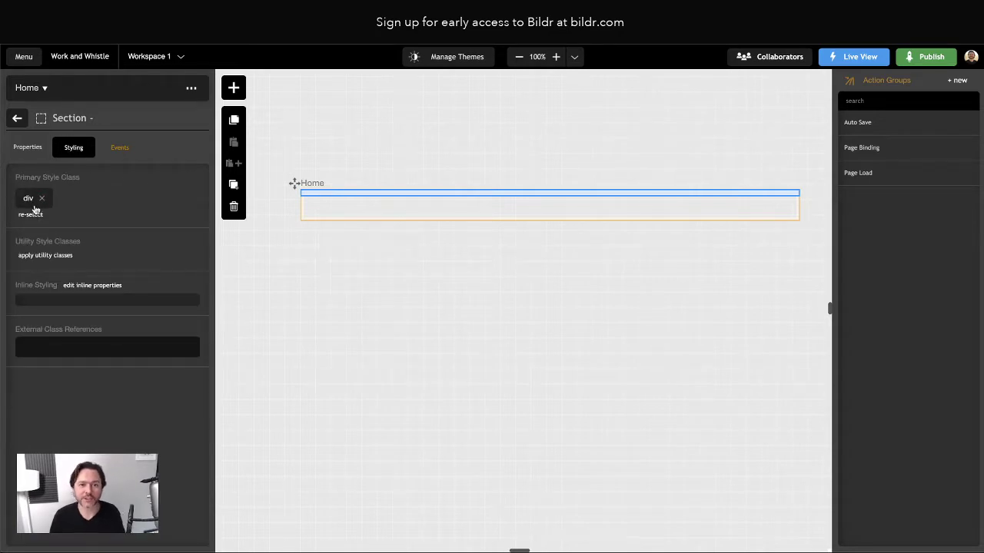
pyautogui.click(27, 192)
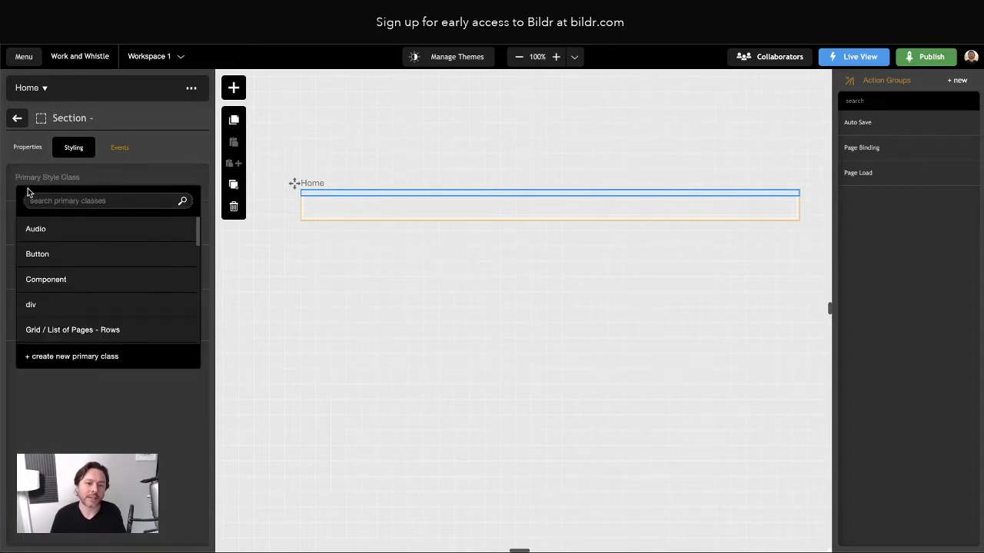
pyautogui.click(99, 391)
pyautogui.click(31, 191)
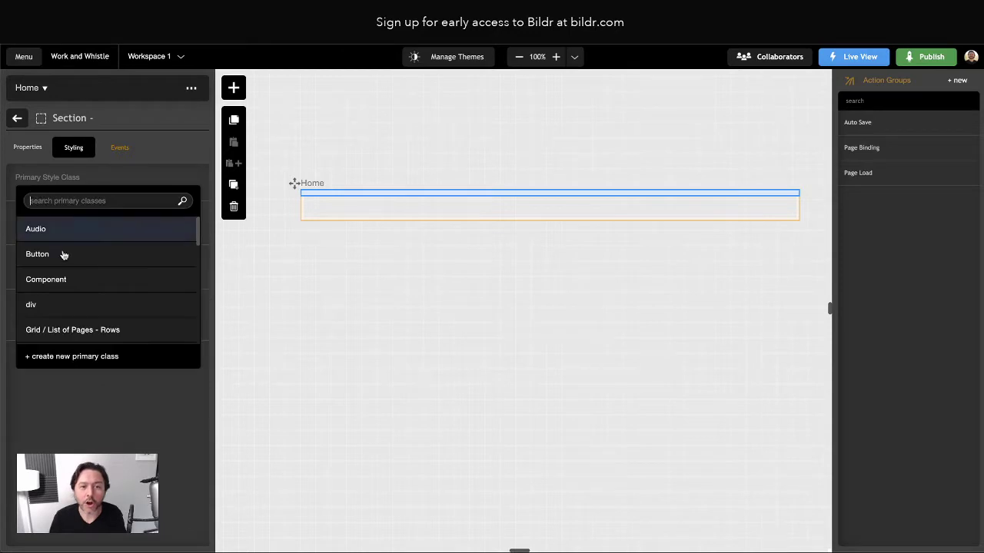
pyautogui.click(73, 358)
pyautogui.write('Sec')
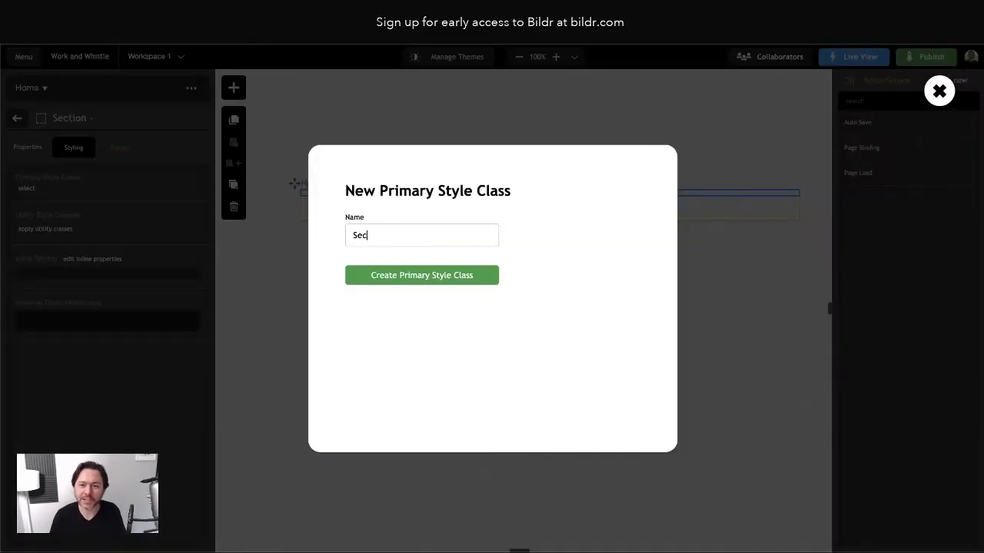
pyautogui.write('tion')
pyautogui.click(428, 276)
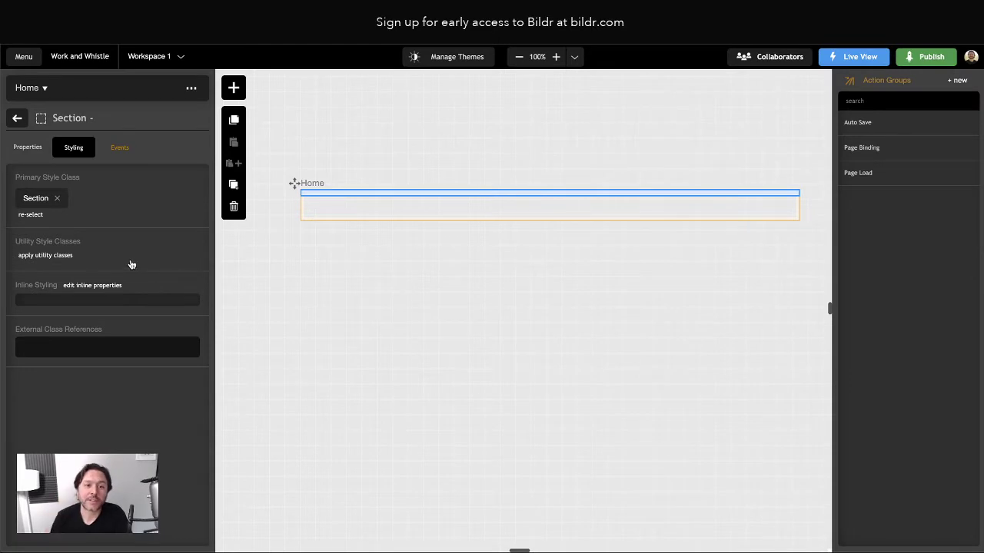
pyautogui.click(19, 120)
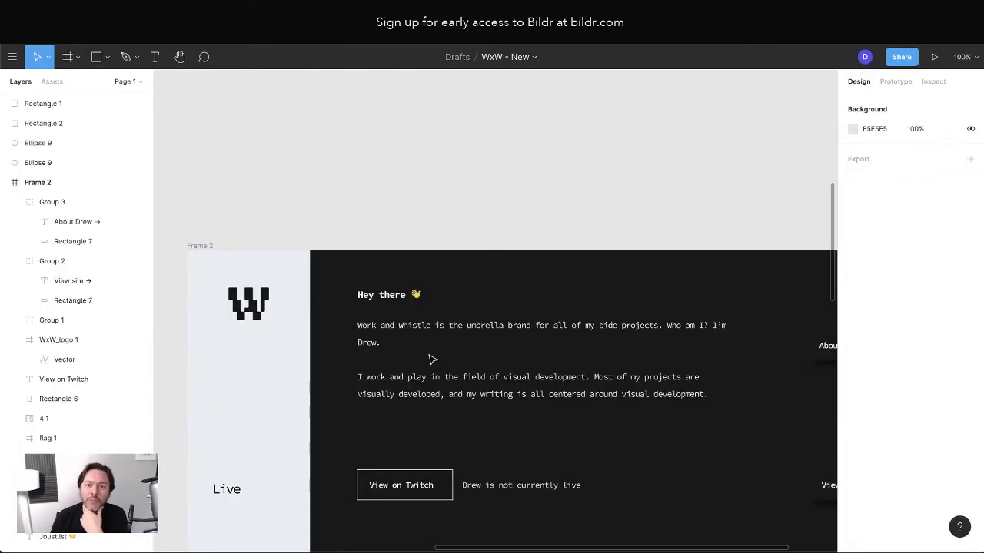
# Switch to the Figma design and examine the sidebar, the intro and Live rows, and the links beside them
pyautogui.scroll(-5, 435, 356)
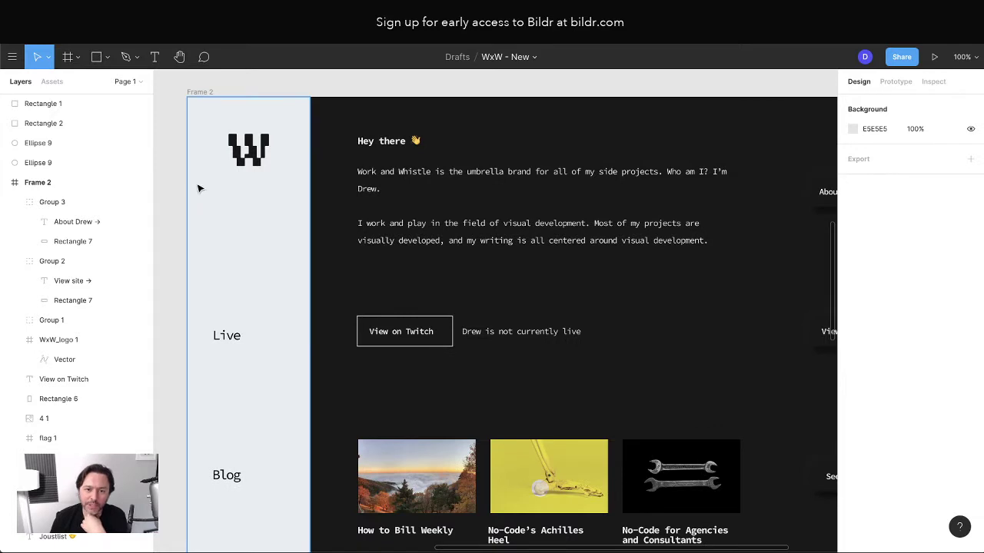
pyautogui.scroll(-3, 230, 369)
pyautogui.hscroll(5, 354, 342)
pyautogui.scroll(3, 369, 330)
pyautogui.scroll(3, 385, 323)
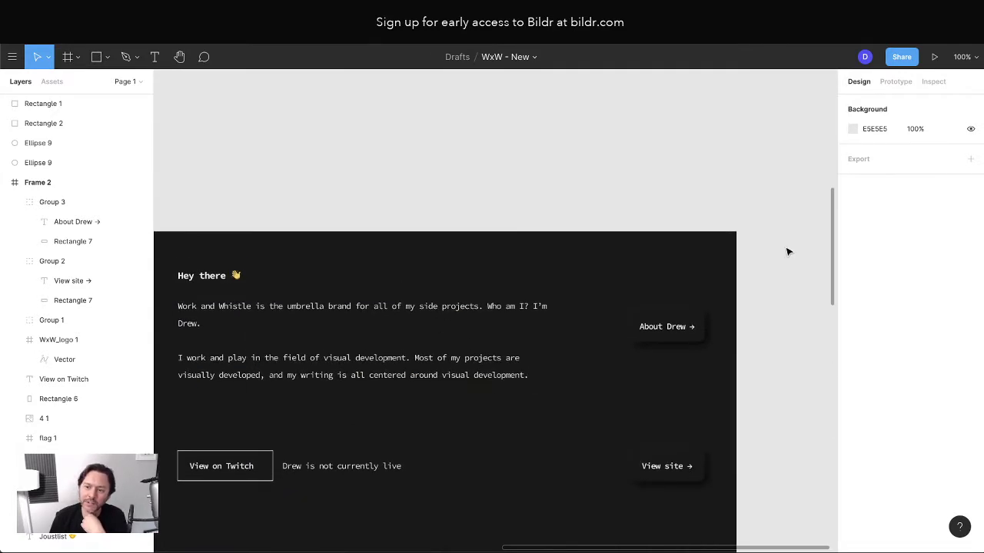
pyautogui.hscroll(-2, 320, 395)
pyautogui.hscroll(-1, 321, 390)
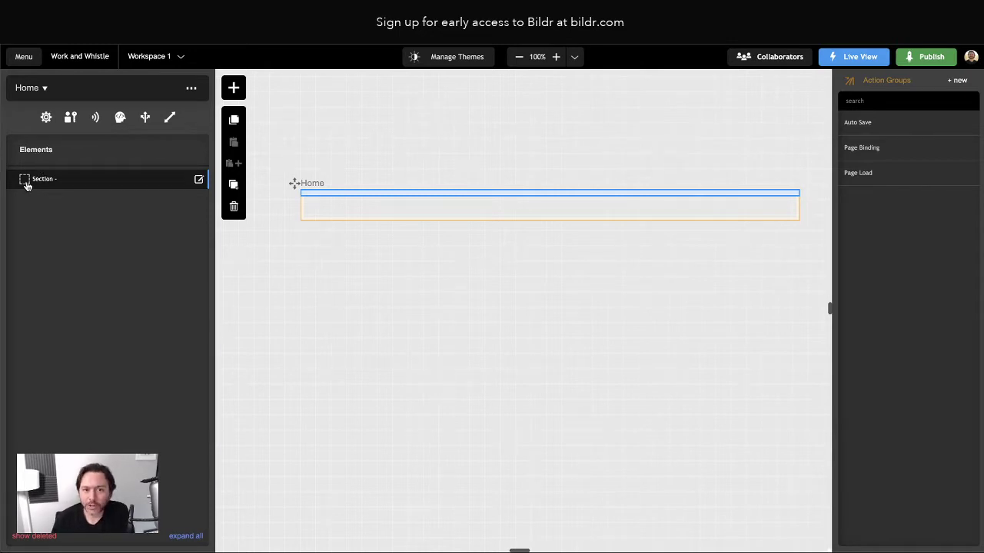
# Switch back to Bildr, add another div to the Home page and rename it "Container -"
pyautogui.click(234, 90)
pyautogui.moveTo(330, 332); pyautogui.dragTo(345, 199)
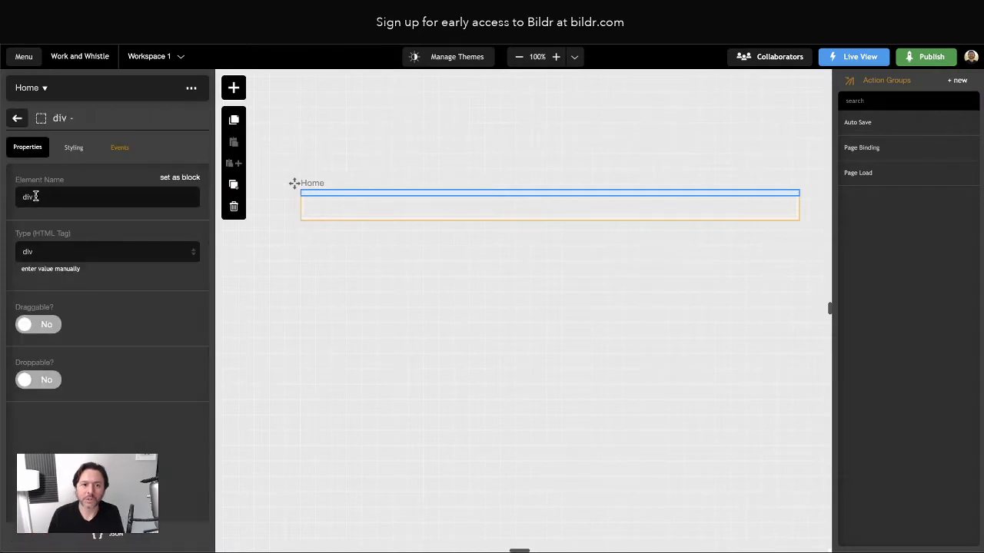
pyautogui.click(28, 197)
pyautogui.write('Container')
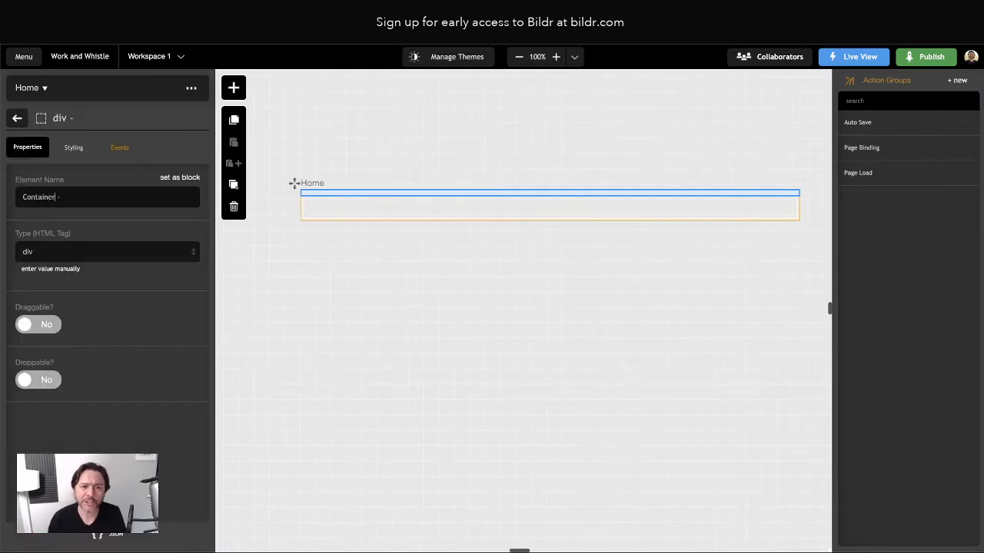
# Replace the Container element's primary style class with a new class named "Container"
pyautogui.click(73, 147)
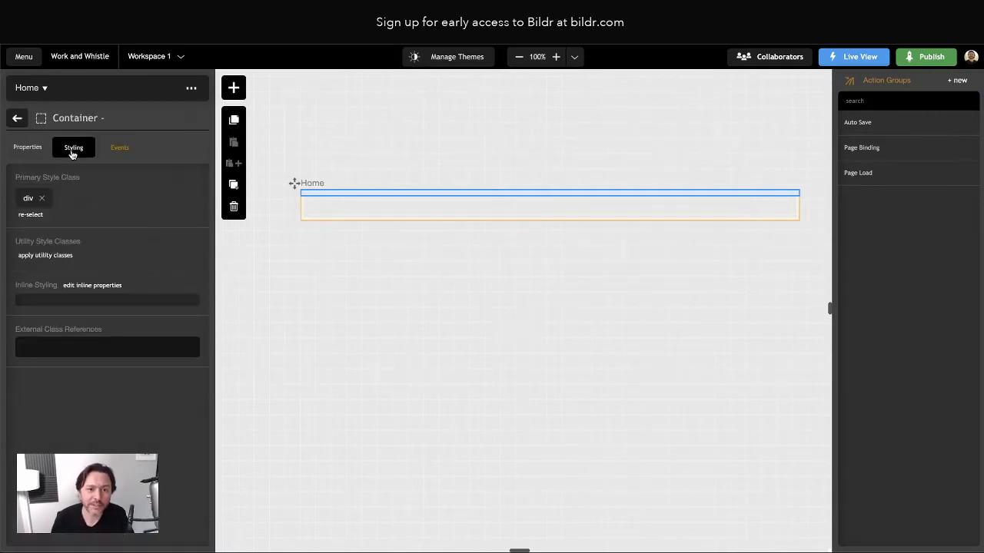
pyautogui.click(30, 213)
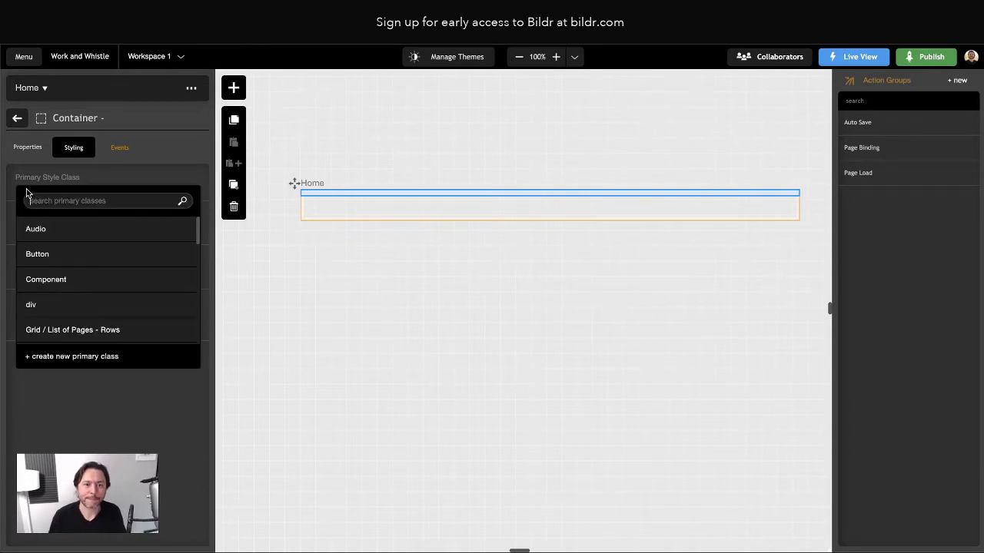
pyautogui.write('Can')
pyautogui.click(44, 356)
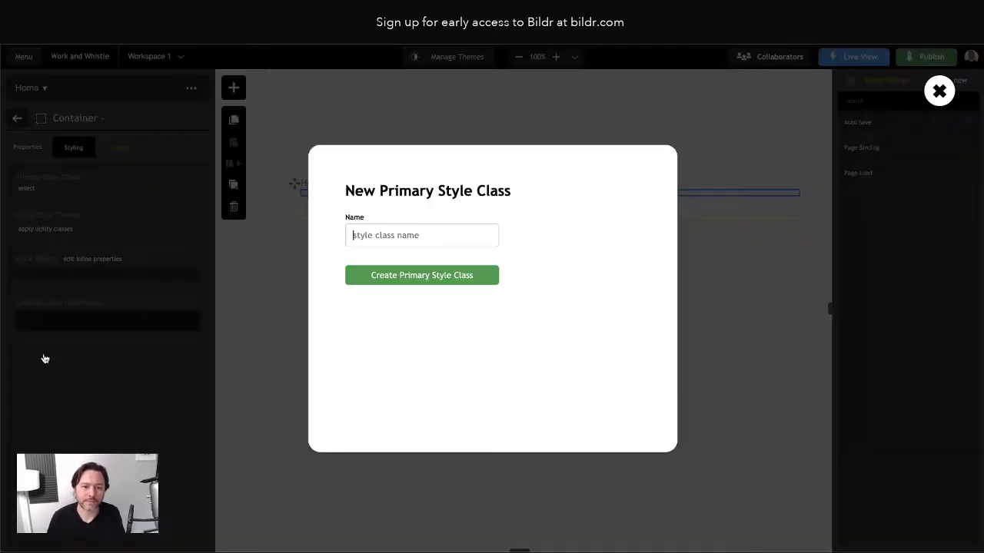
pyautogui.write('Container')
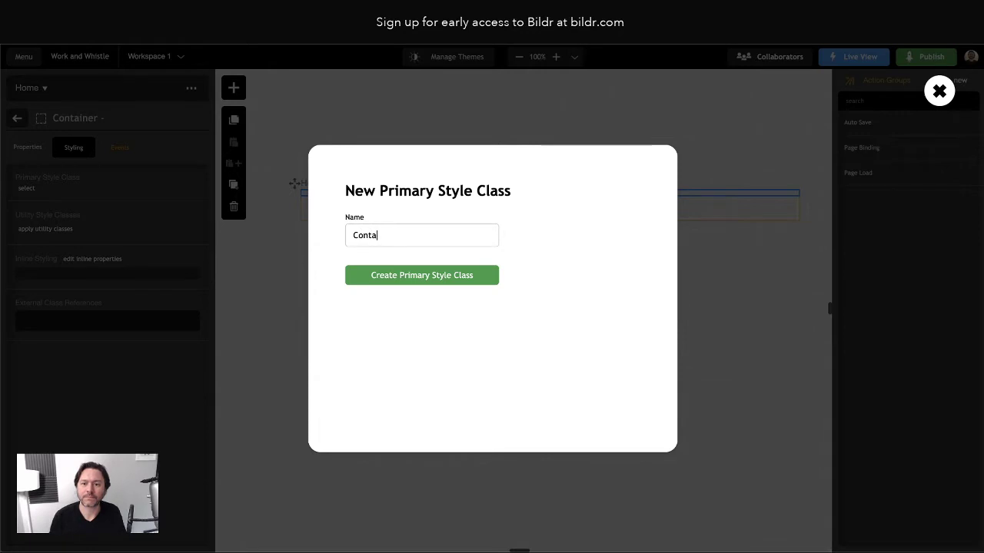
pyautogui.click(384, 277)
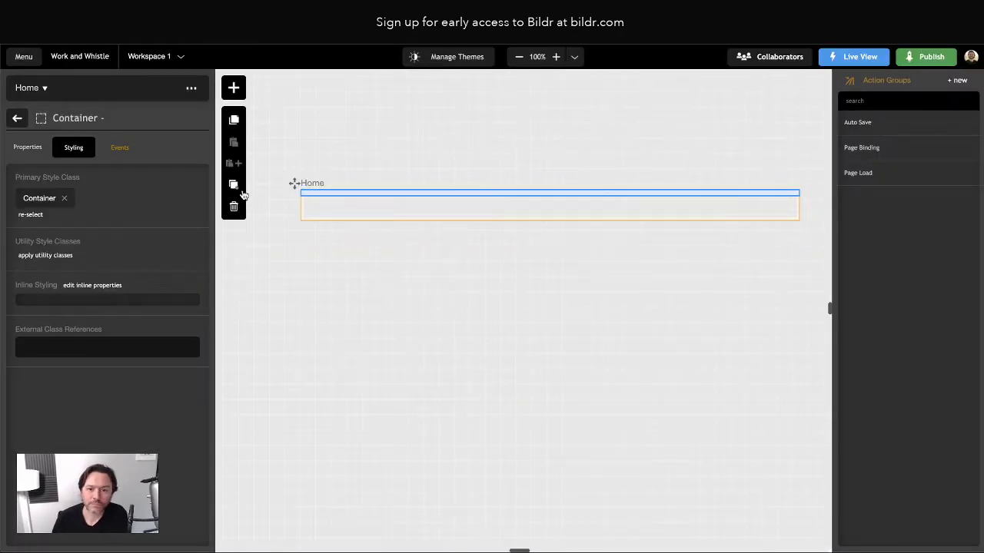
# Nest the Container element inside the Section element and check its assigned style class
pyautogui.click(17, 118)
pyautogui.moveTo(50, 201); pyautogui.dragTo(53, 185)
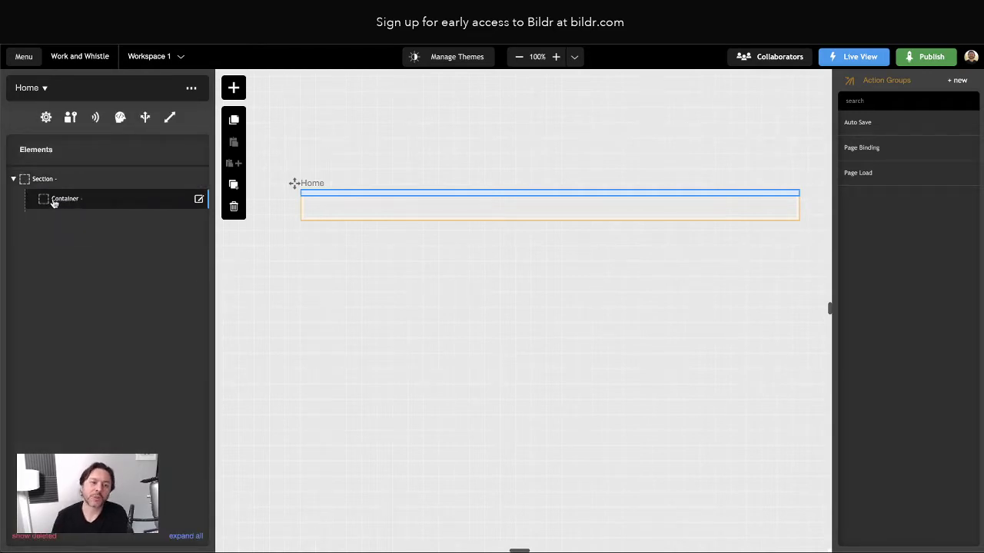
pyautogui.click(58, 202)
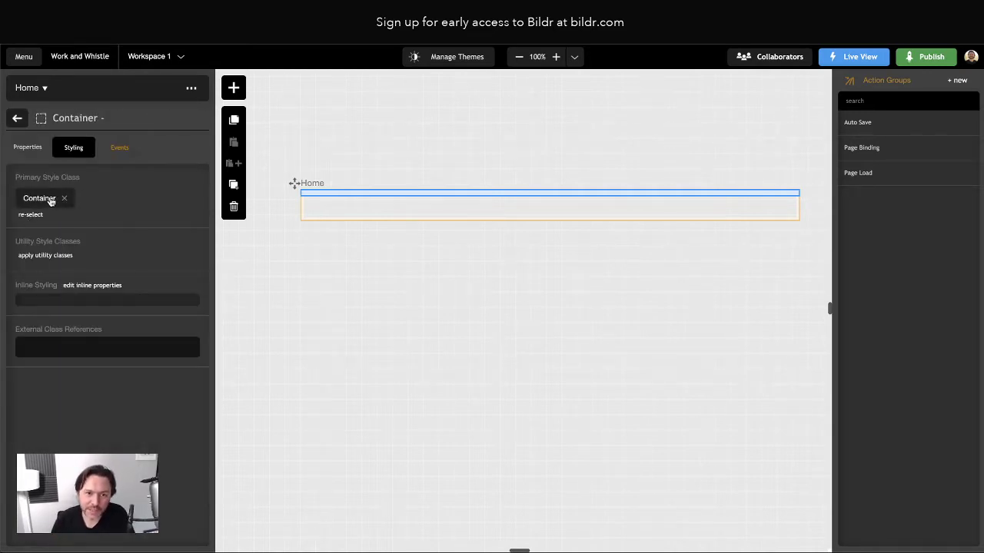
pyautogui.click(17, 118)
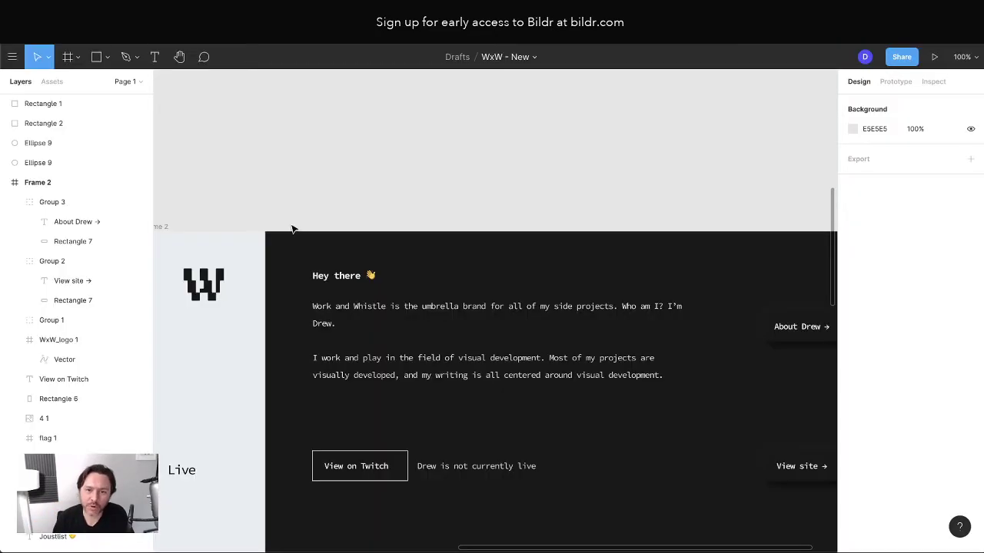
# Switch to the Figma design and draw a 1185 × 320 rectangle over the full width of the intro row
pyautogui.scroll(-5, 312, 259)
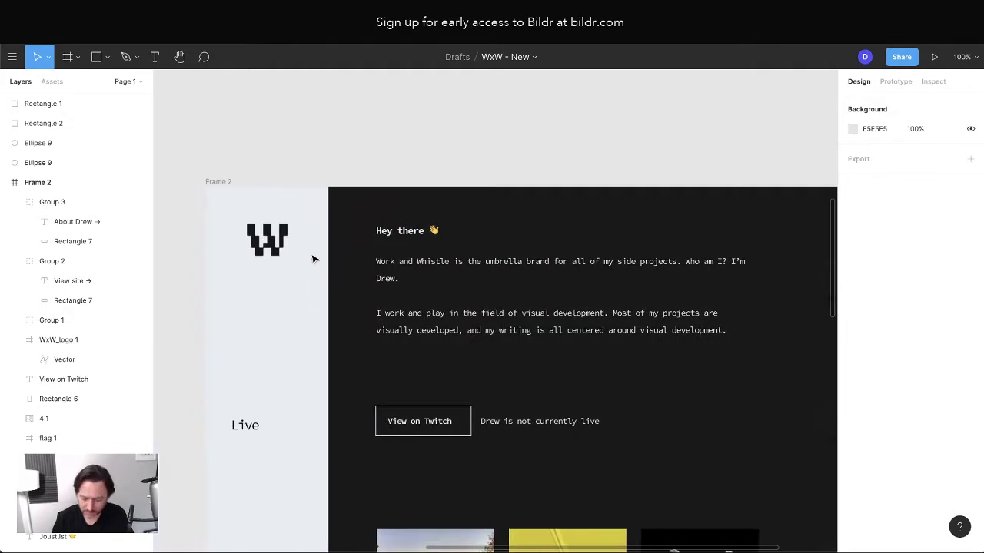
pyautogui.scroll(-3, 312, 259)
pyautogui.hscroll(3, 312, 261)
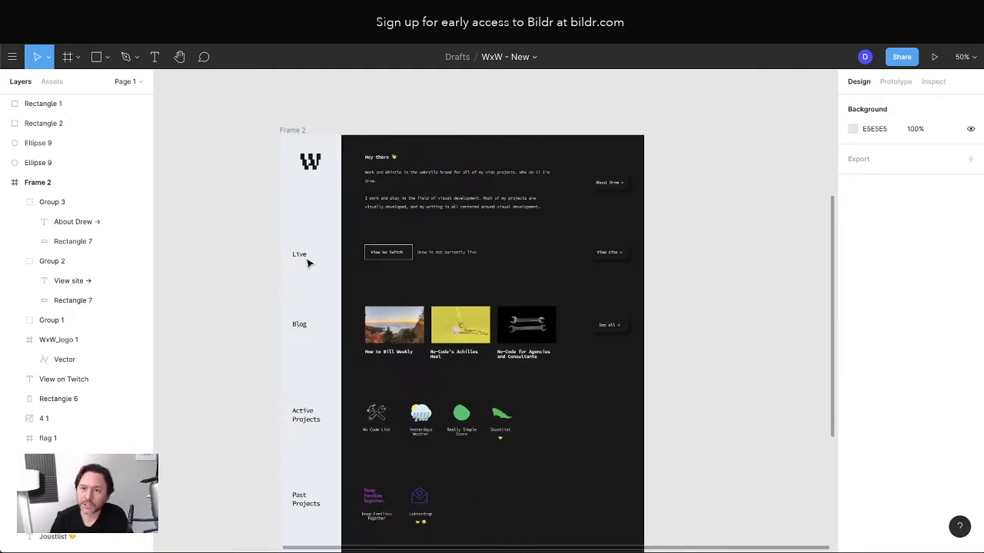
pyautogui.click(97, 57)
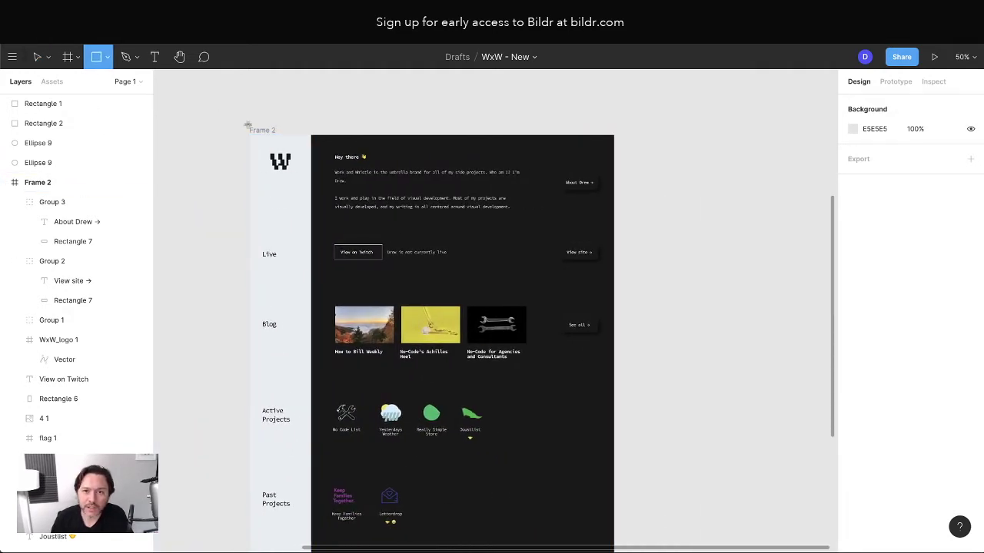
pyautogui.moveTo(249, 135); pyautogui.dragTo(616, 238)
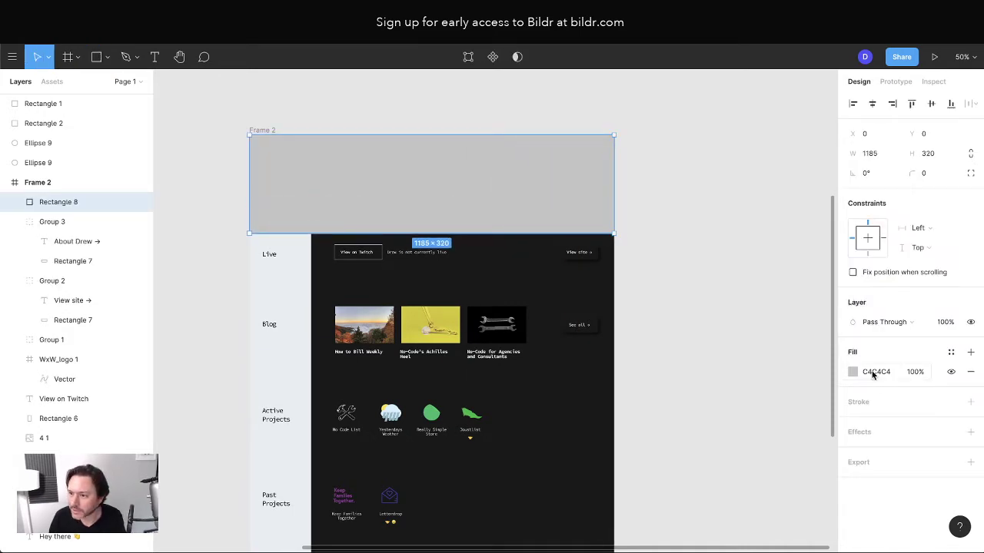
# Add a stroke to the rectangle and set its fill opacity to 0%
pyautogui.click(868, 403)
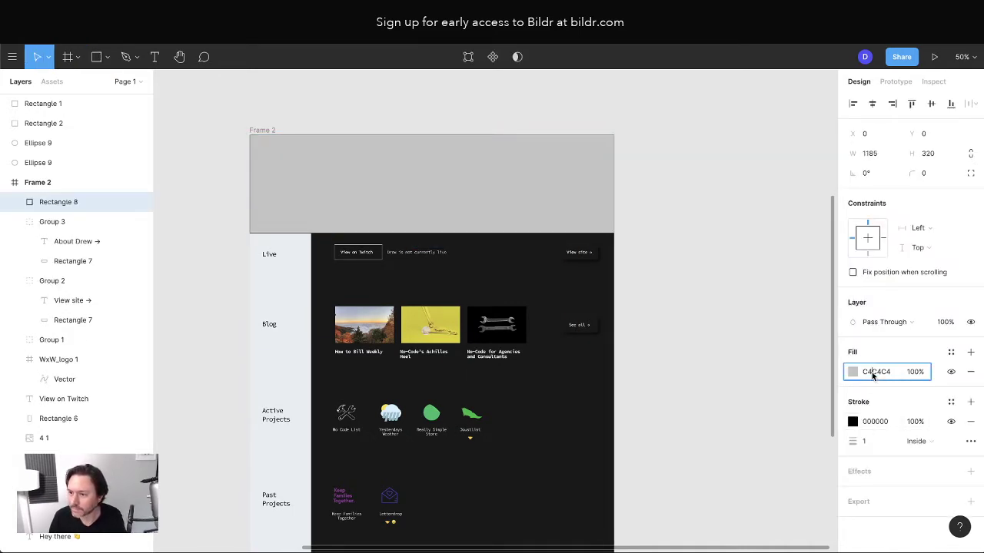
pyautogui.click(912, 372)
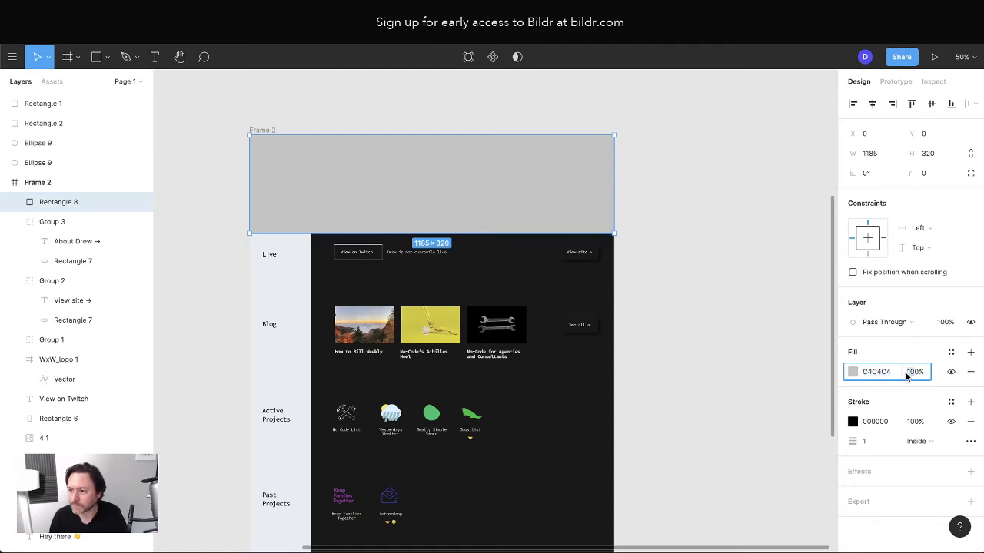
pyautogui.write('0')
pyautogui.click(773, 352)
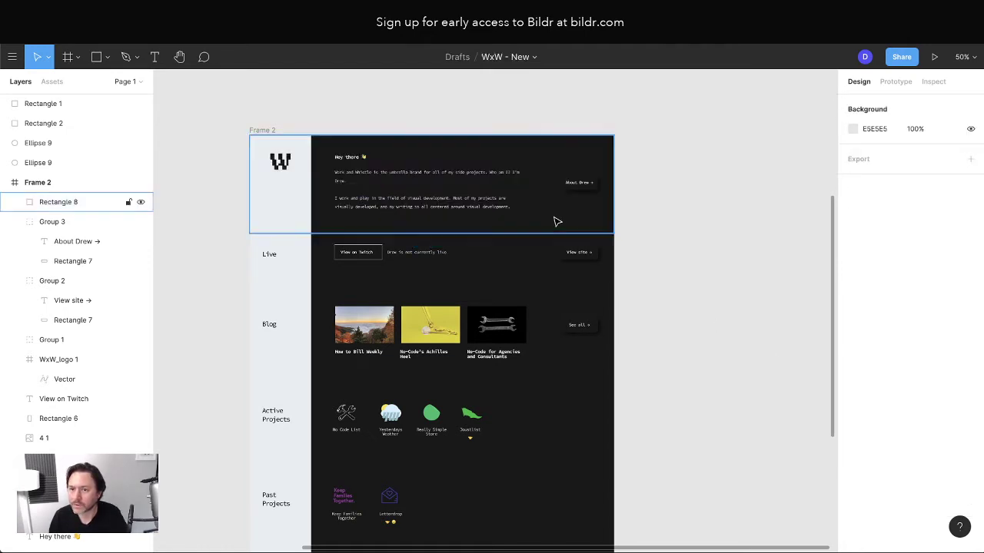
# Change the rectangle's stroke colour to red, FF0505
pyautogui.click(266, 230)
pyautogui.click(884, 422)
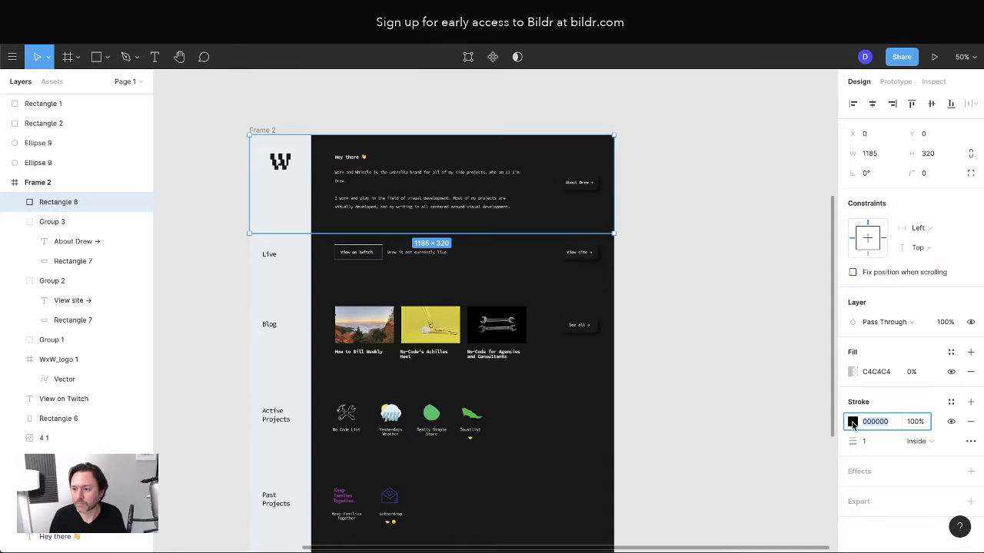
pyautogui.click(852, 422)
pyautogui.click(823, 269)
pyautogui.press('Escape')
pyautogui.press('Escape')
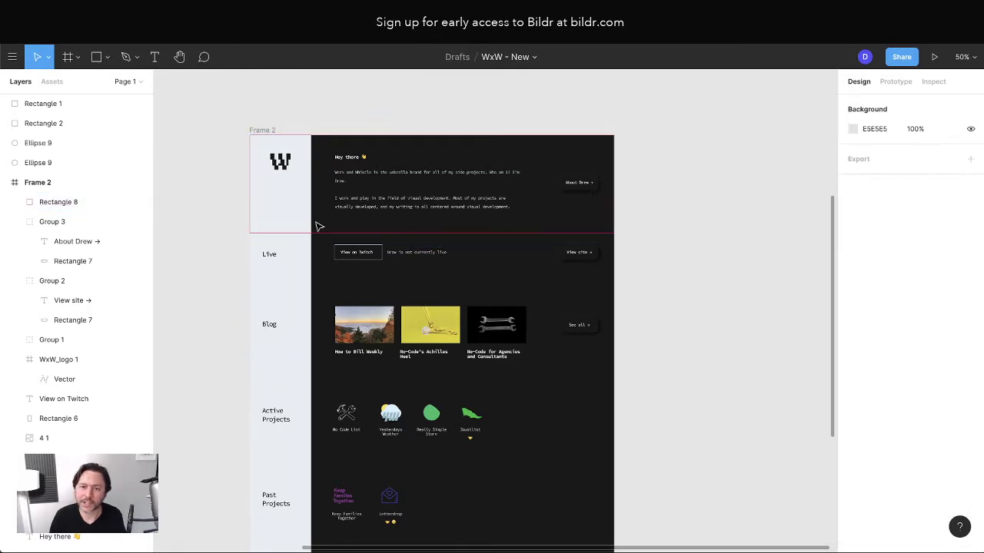
# Move the red outline rectangle down over the Blog and Active Projects rows and delete it
pyautogui.click(293, 233)
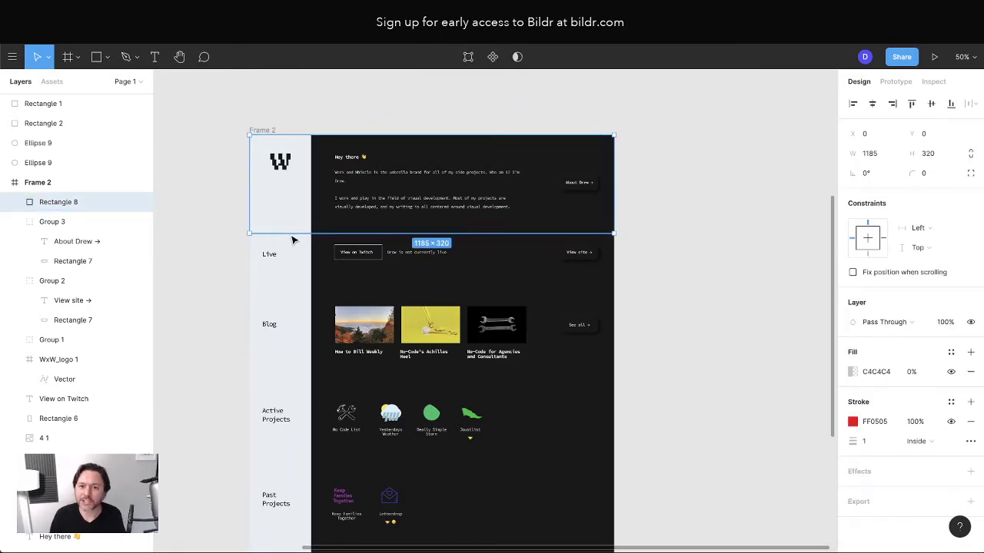
pyautogui.moveTo(293, 240); pyautogui.dragTo(253, 427)
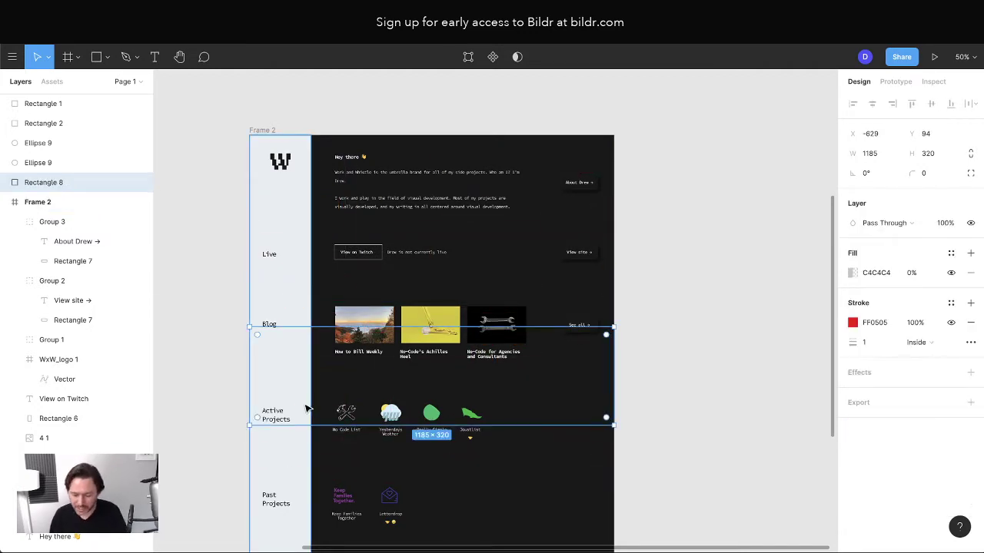
pyautogui.press('Delete')
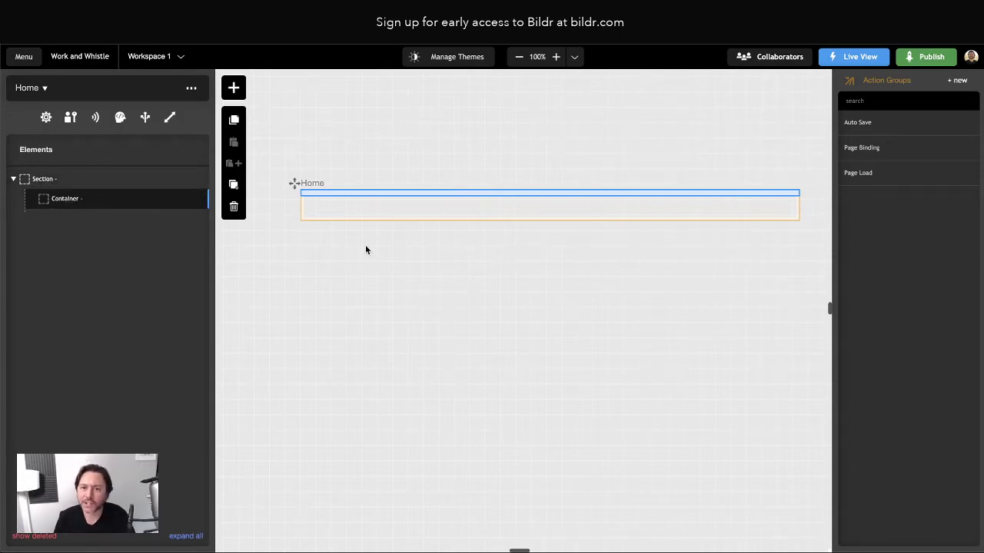
# Open the Container style class and look through its full property list, its used properties and its CSS code view
pyautogui.doubleClick(67, 202)
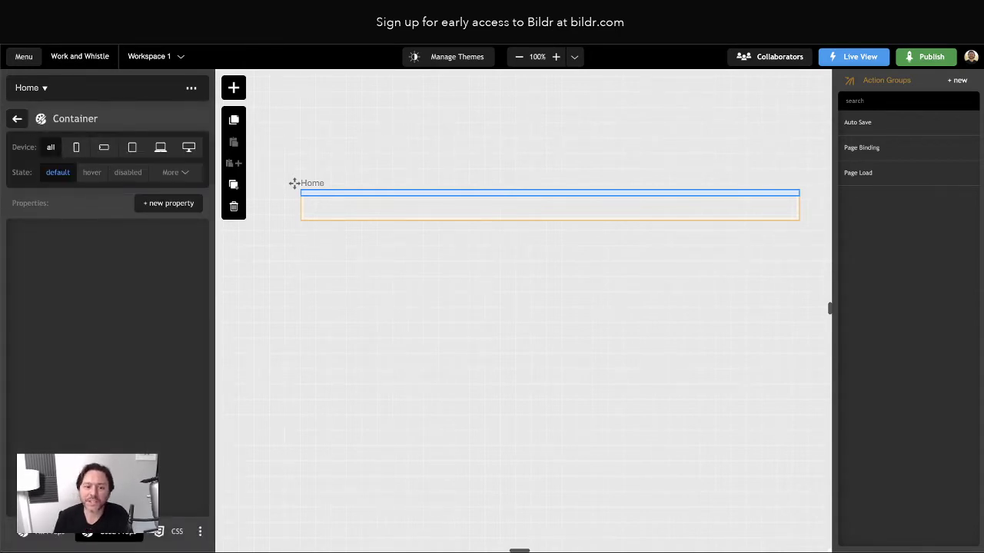
pyautogui.click(39, 535)
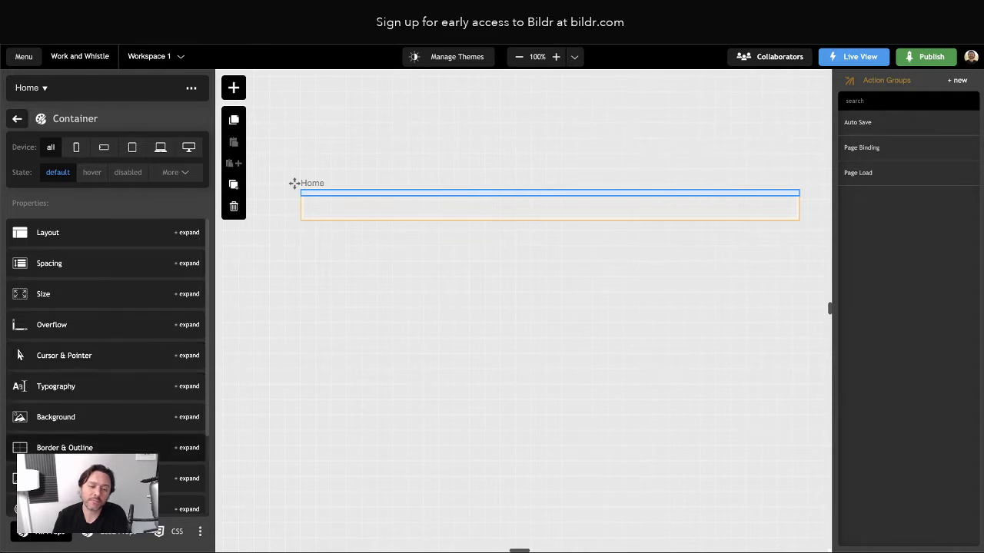
pyautogui.click(112, 535)
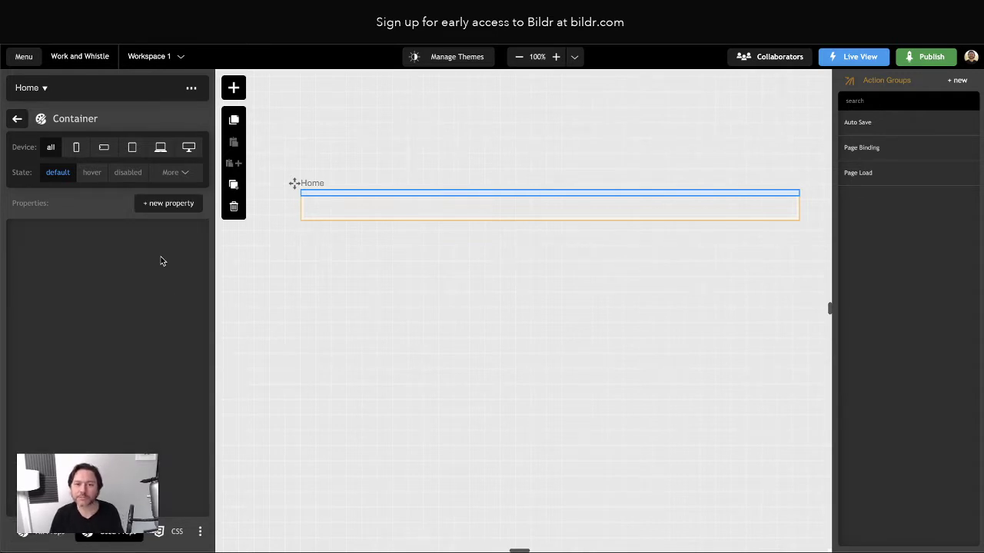
pyautogui.click(162, 203)
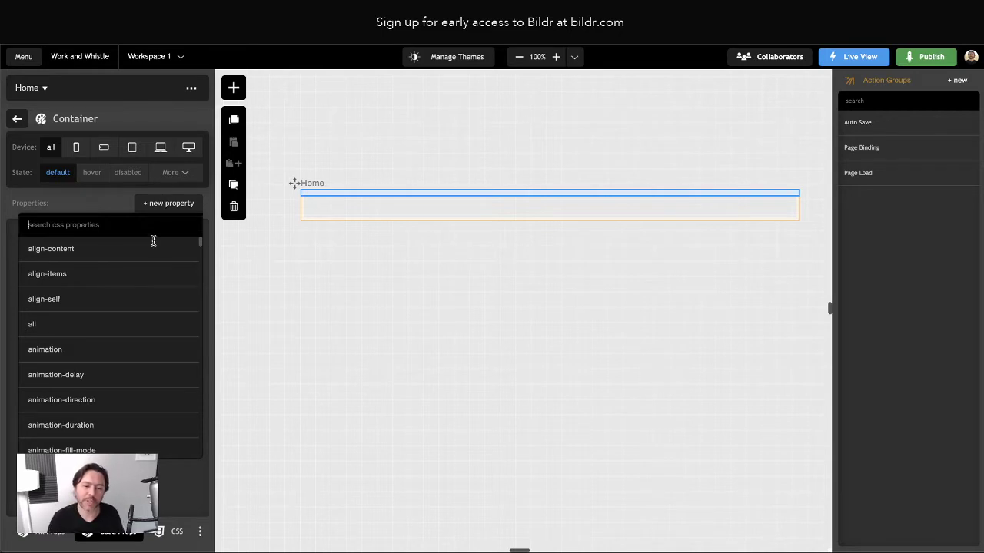
pyautogui.click(176, 531)
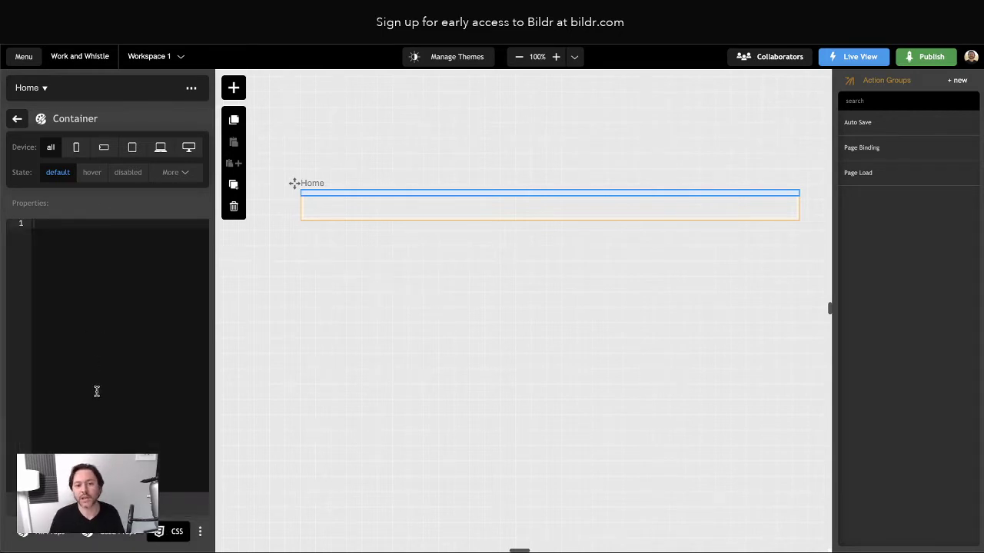
pyautogui.click(108, 532)
# Add a display property to the Container style class and set it to grid
pyautogui.click(163, 203)
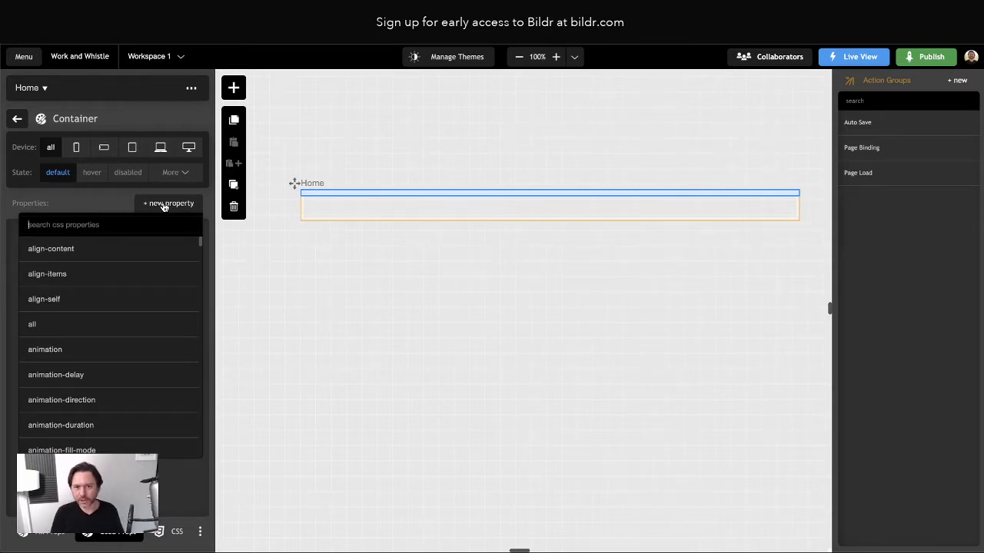
pyautogui.write('disp')
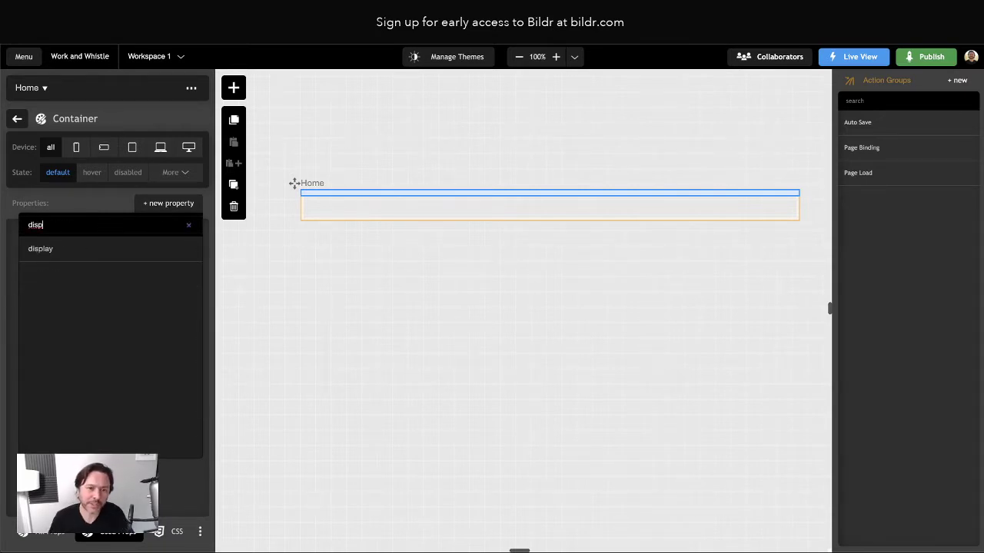
pyautogui.click(121, 248)
# Add grid-template-columns with the value 200px 1fr 200px to the Container class, and check the sidebar rectangle's width in the Figma design
pyautogui.click(186, 203)
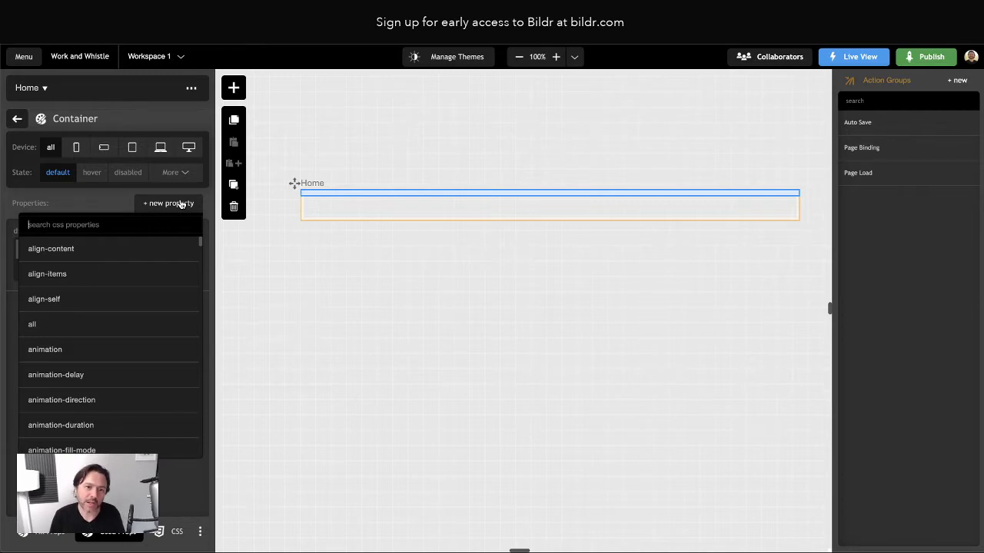
pyautogui.write('template')
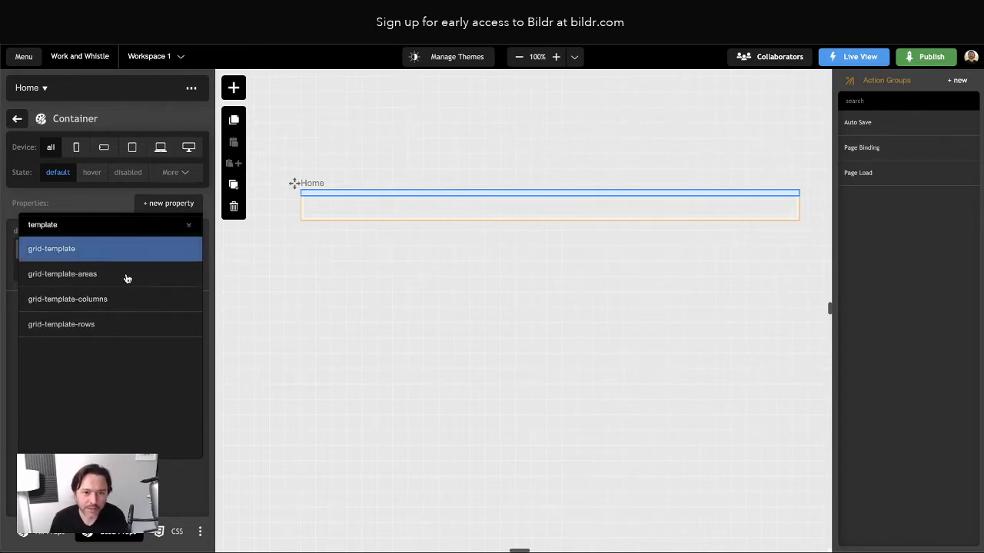
pyautogui.click(107, 305)
pyautogui.click(42, 321)
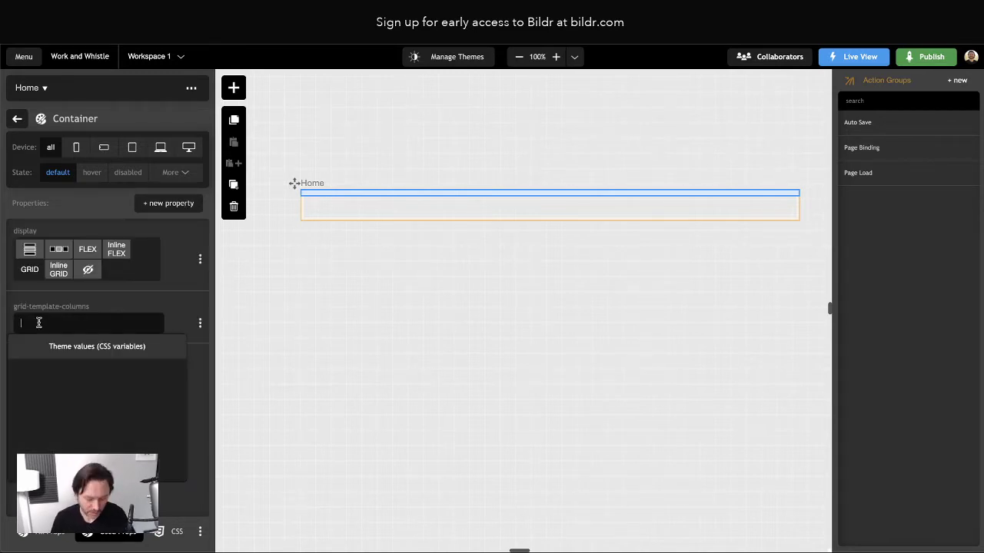
pyautogui.write('200px 1')
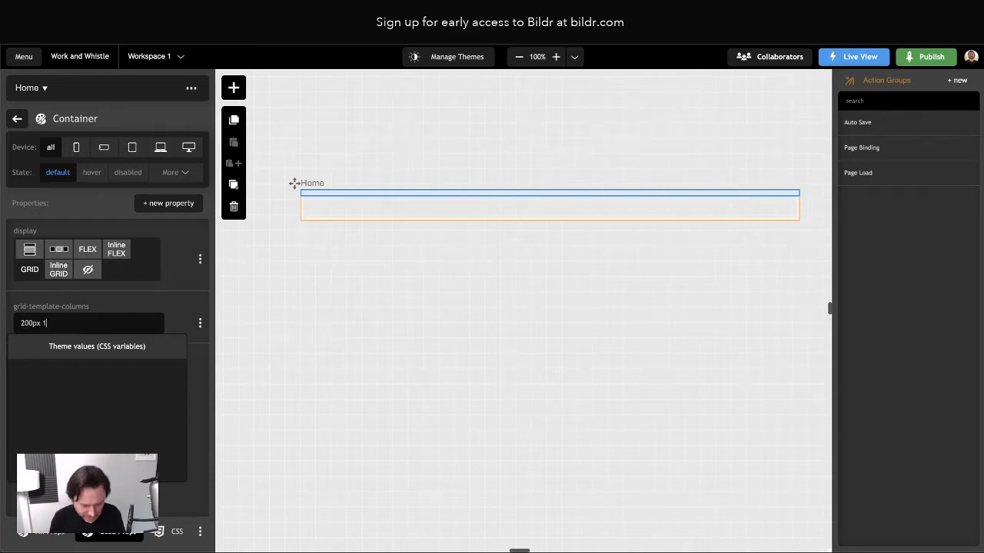
pyautogui.write('fr ')
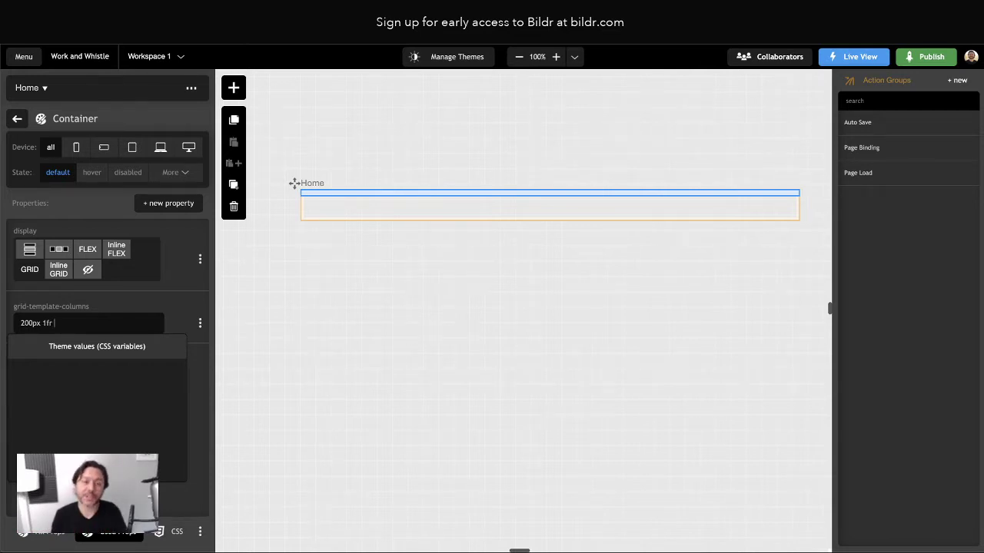
pyautogui.write('200px')
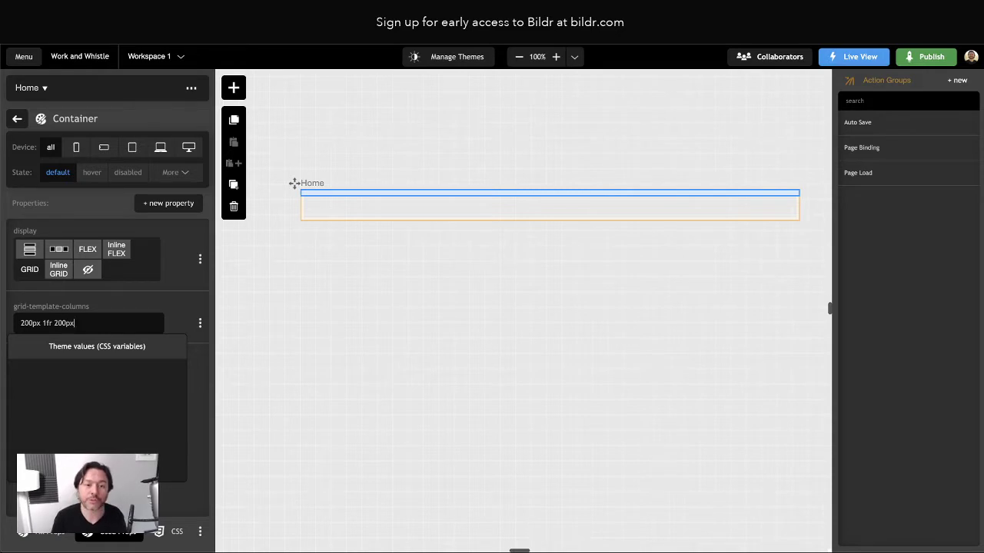
pyautogui.click(185, 297)
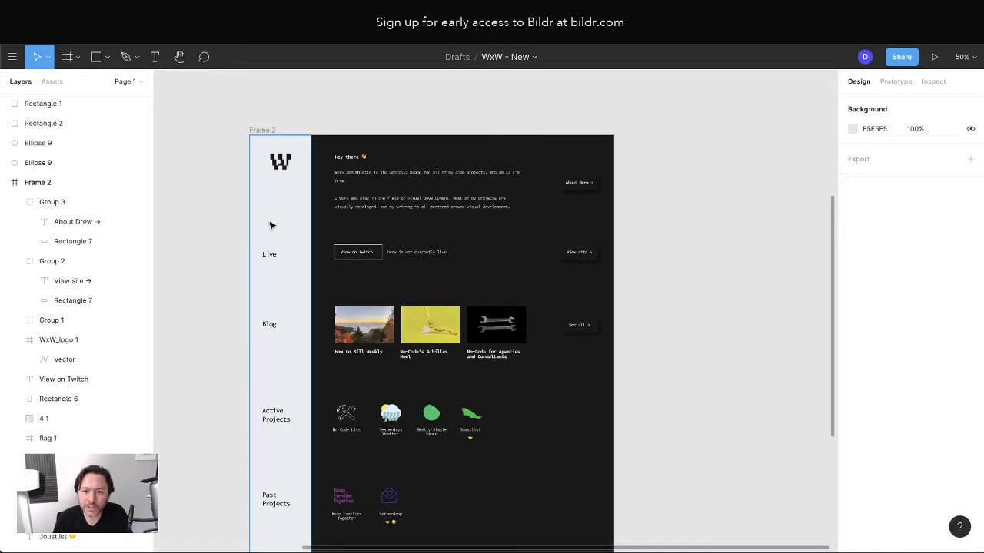
pyautogui.click(270, 224)
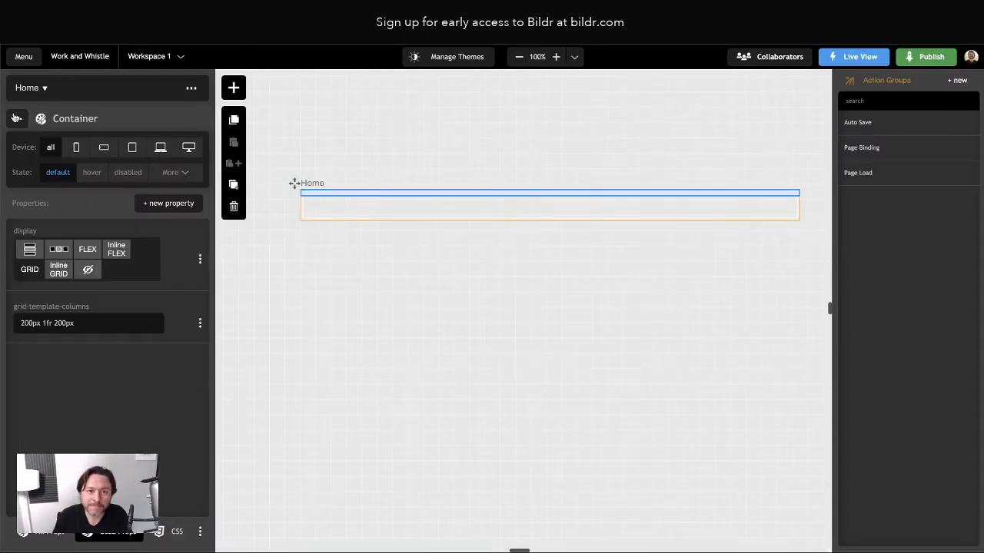
# Return to Bildr and add three div elements inside the Container as its grid columns
pyautogui.click(16, 118)
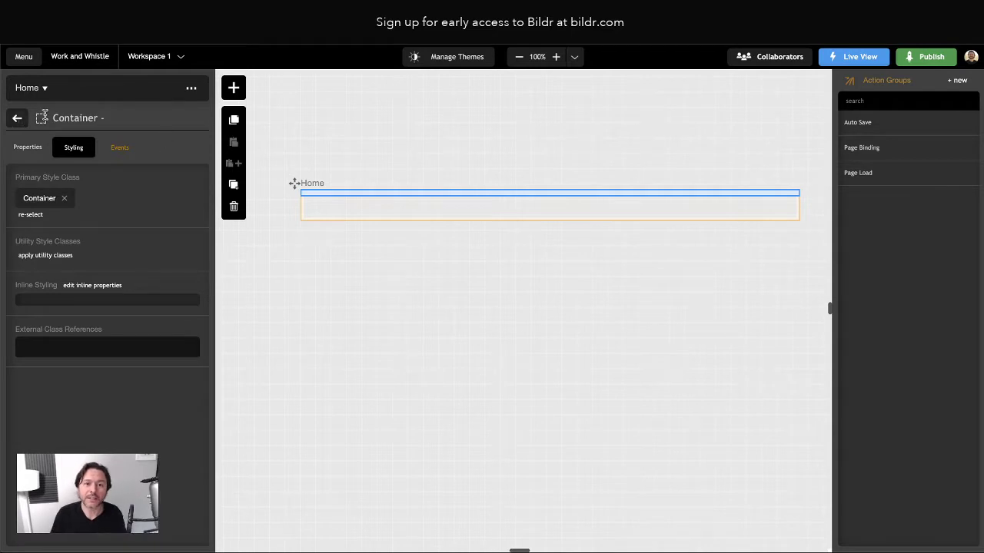
pyautogui.click(234, 87)
pyautogui.moveTo(336, 361); pyautogui.dragTo(138, 197)
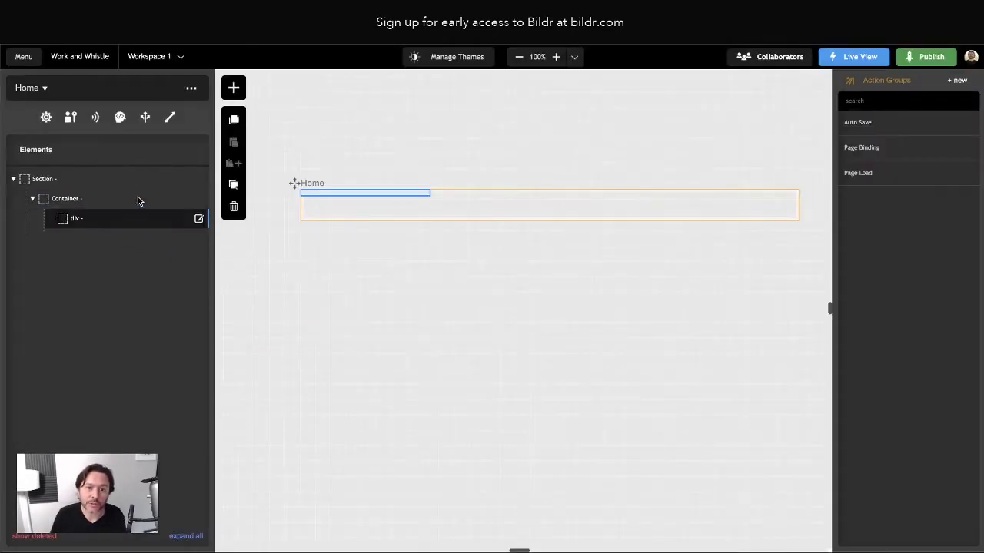
pyautogui.click(233, 87)
pyautogui.moveTo(323, 332); pyautogui.dragTo(111, 198)
pyautogui.click(233, 87)
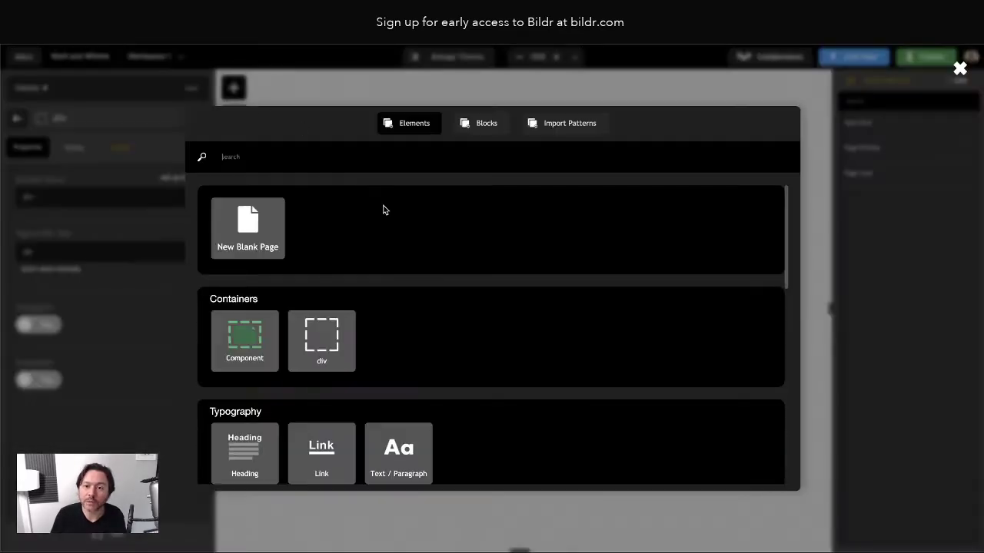
pyautogui.moveTo(323, 338); pyautogui.dragTo(83, 199)
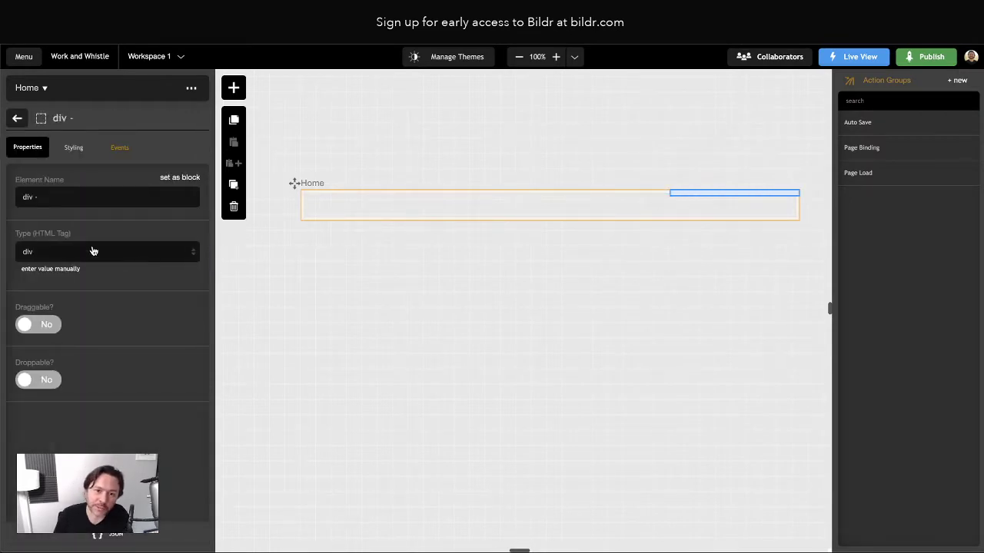
pyautogui.click(18, 119)
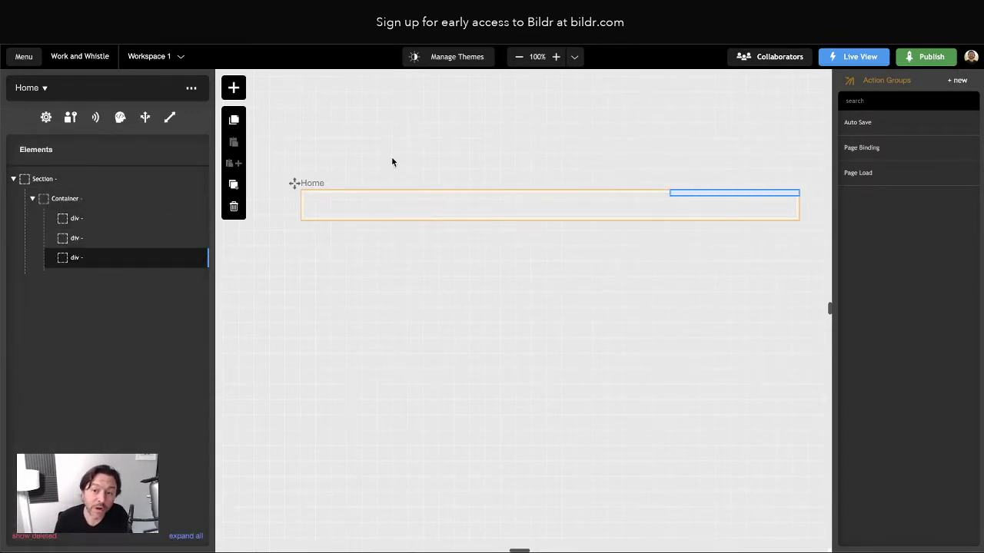
# View the column taken by the Container's middle div and the extent of the Container itself
pyautogui.click(76, 239)
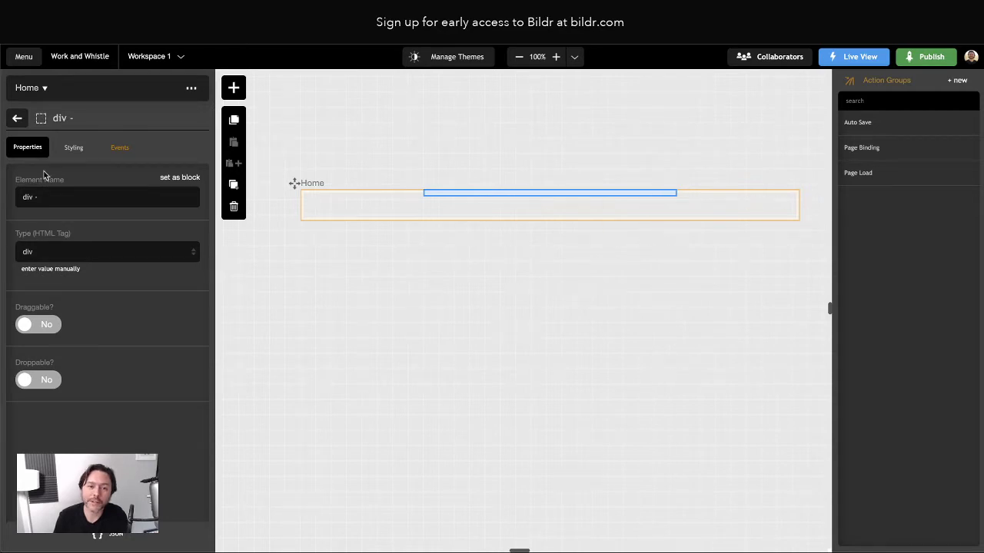
pyautogui.click(17, 117)
pyautogui.click(68, 198)
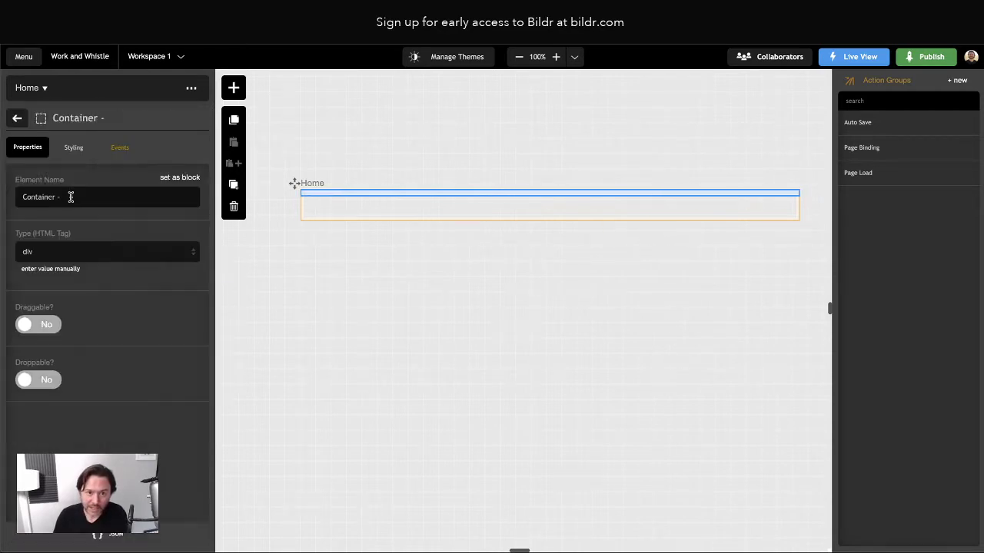
pyautogui.click(17, 119)
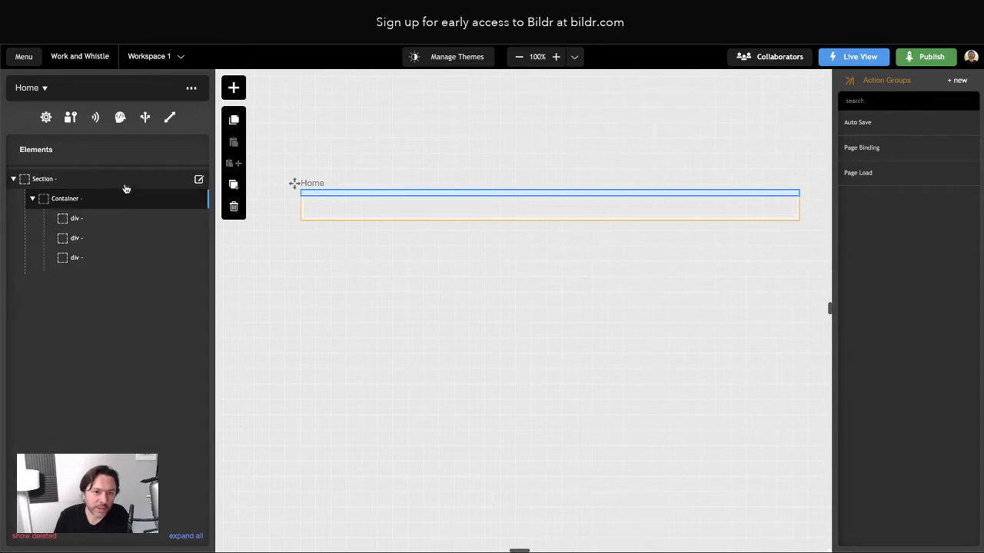
# Add a max-width property to the Container style class
pyautogui.click(71, 198)
pyautogui.click(72, 147)
pyautogui.click(45, 199)
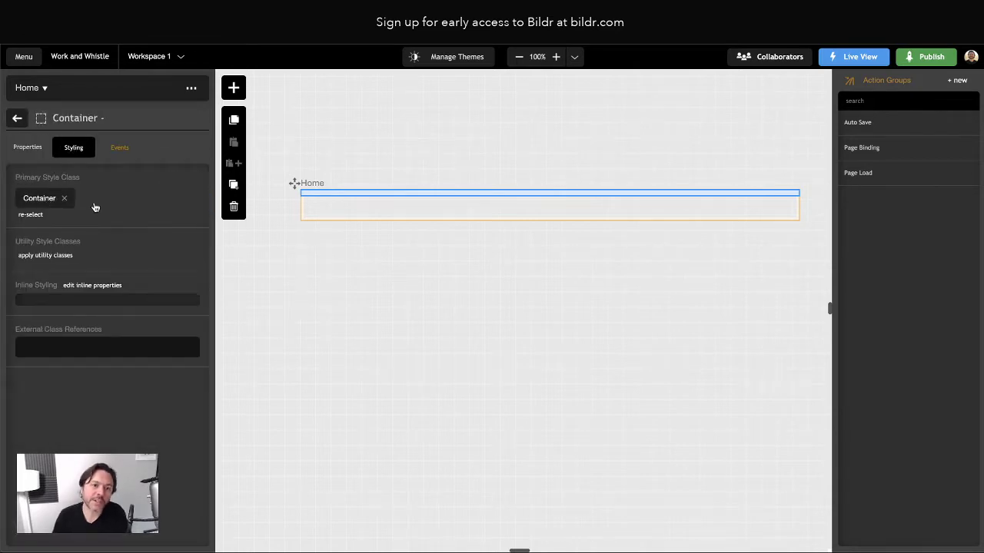
pyautogui.click(181, 203)
pyautogui.write('max-width')
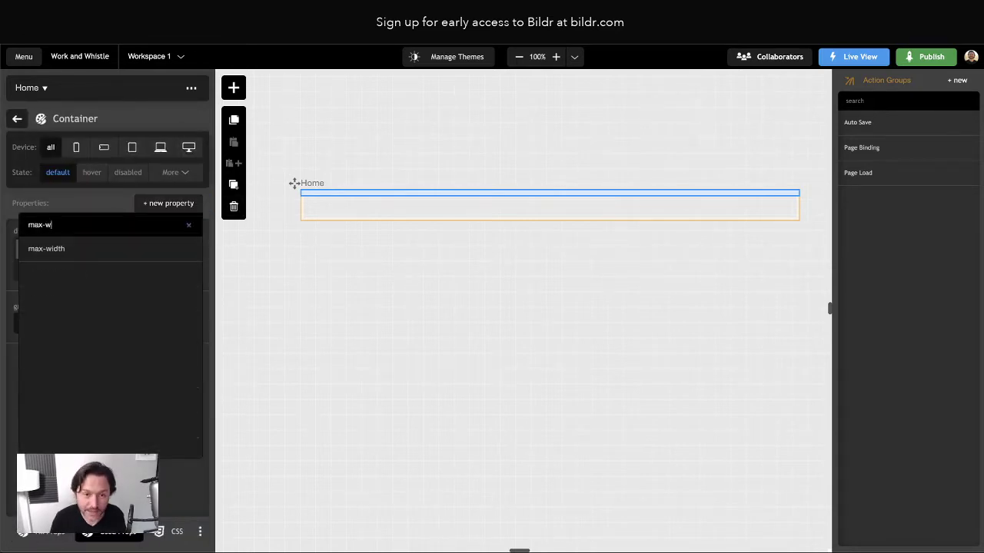
pyautogui.click(111, 249)
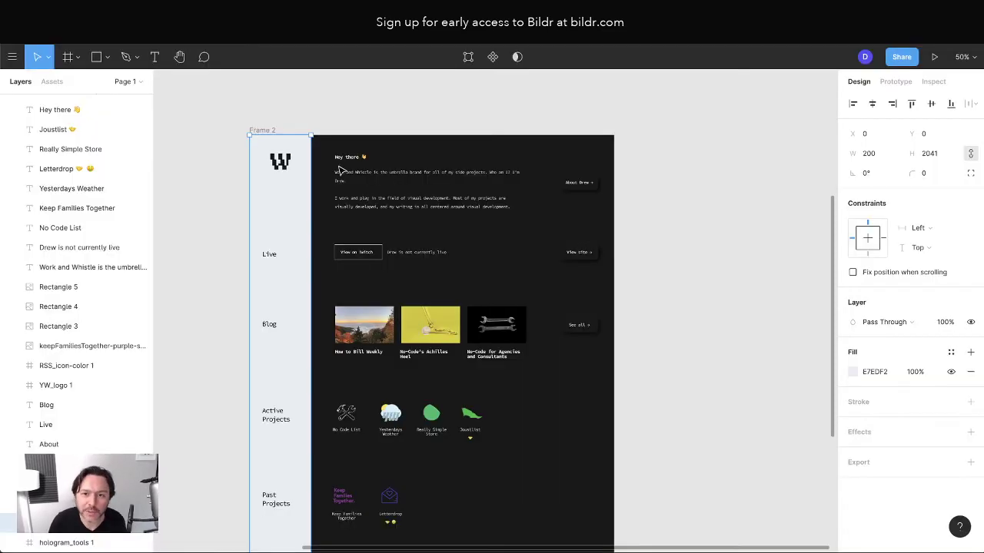
# Switch to the Figma design and select Frame 2 in the layers to check its overall width
pyautogui.click(333, 141)
pyautogui.scroll(5, 39, 115)
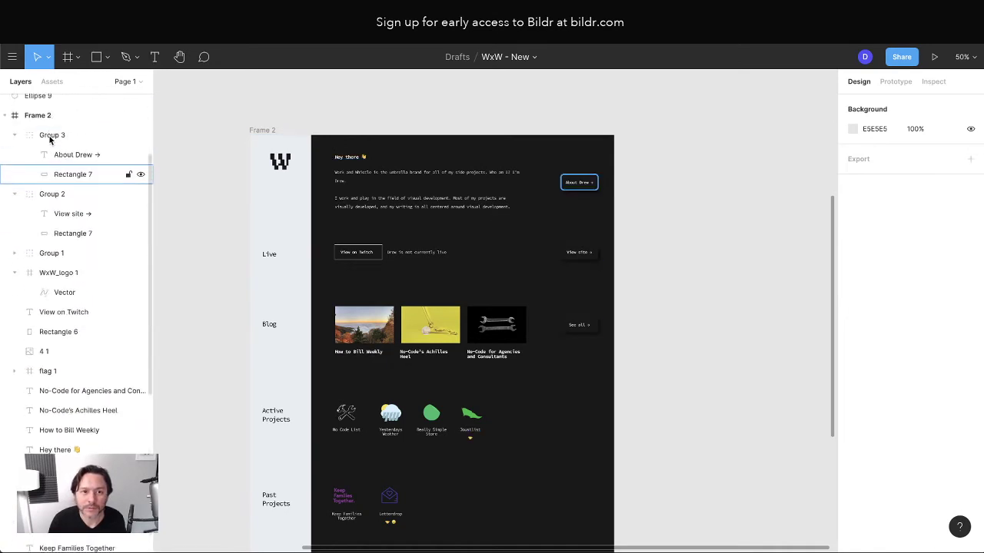
pyautogui.click(43, 186)
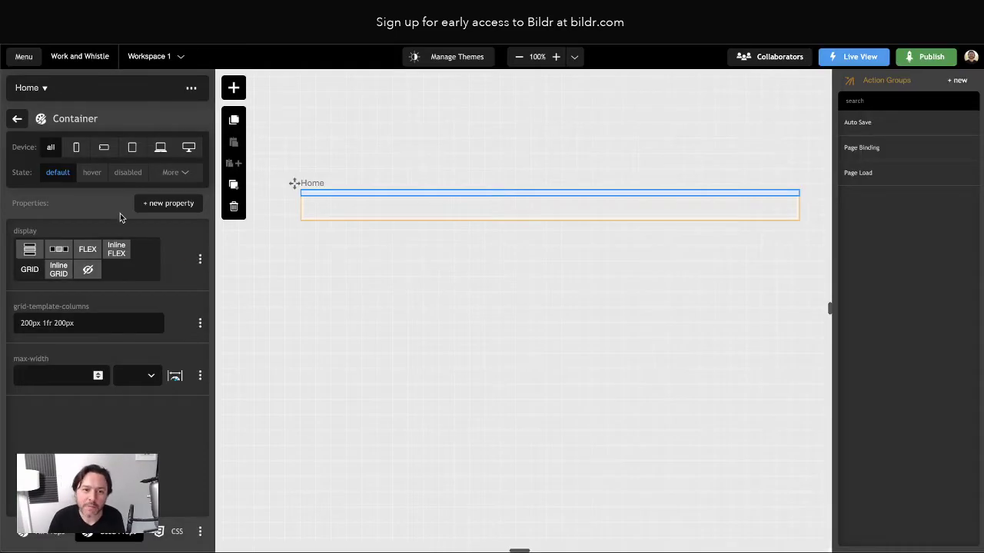
# Back in Bildr, set the Container style class's max-width to 1200 px
pyautogui.click(40, 375)
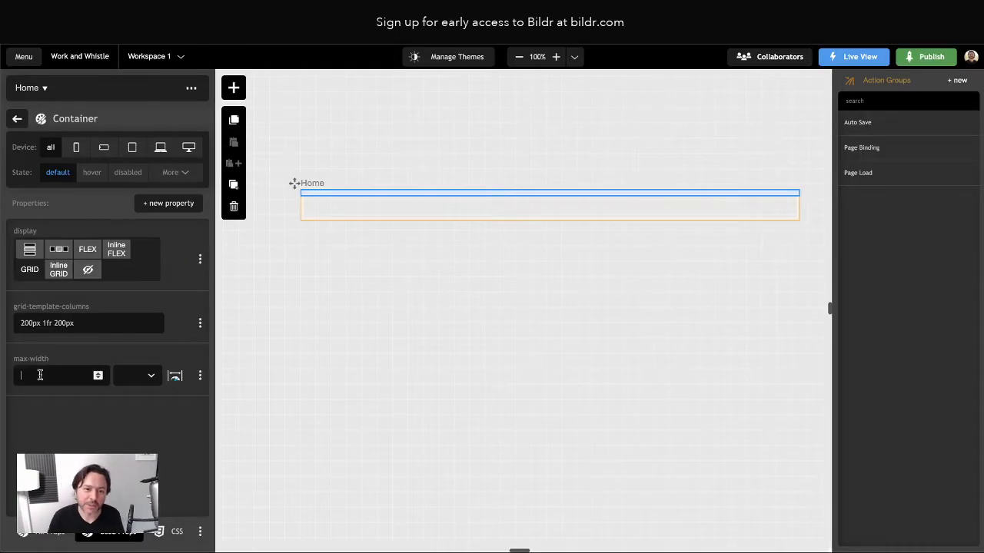
pyautogui.write('1200')
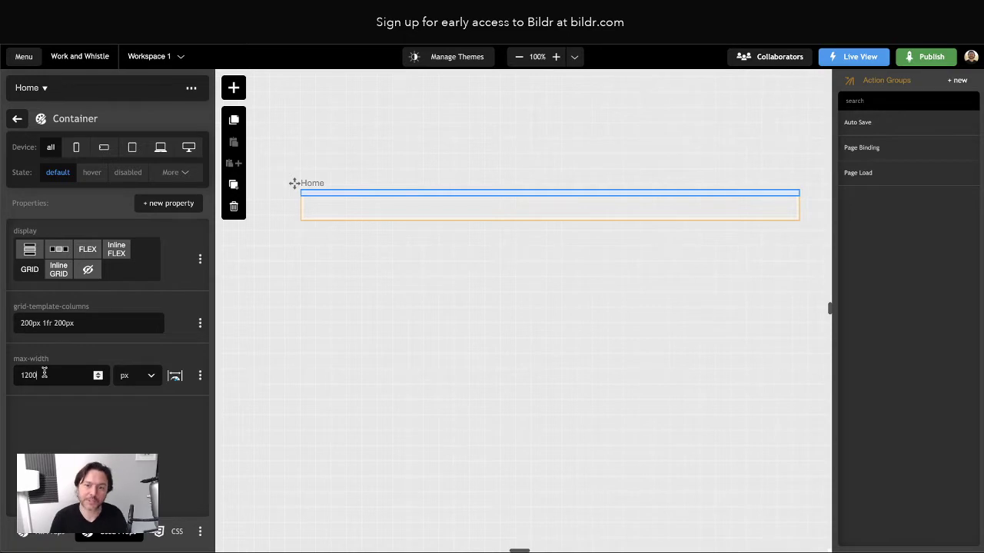
pyautogui.hscroll(1, 373, 323)
pyautogui.hscroll(-1, 378, 323)
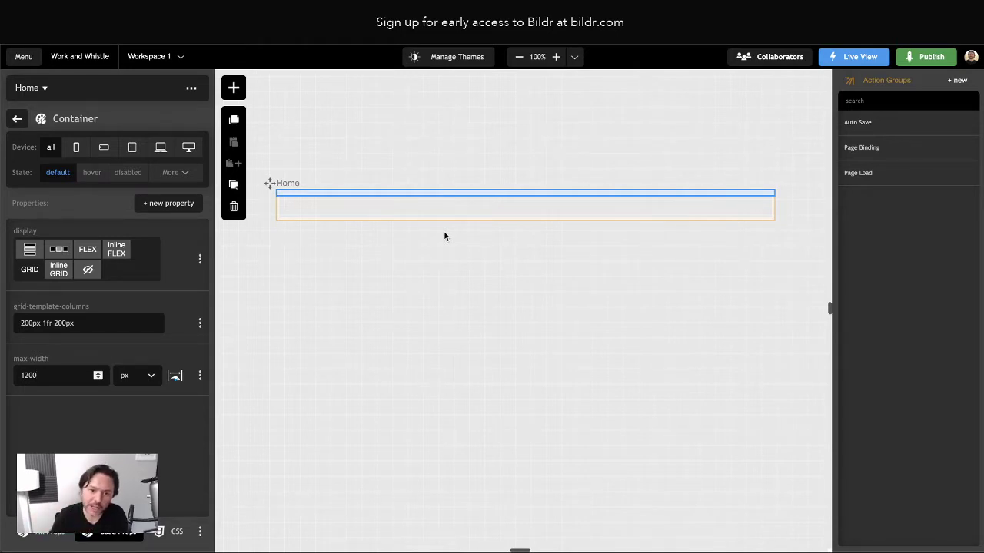
# Replace the primary style class of the Container's first div with a new class named Container - Left Column
pyautogui.click(17, 118)
pyautogui.click(18, 118)
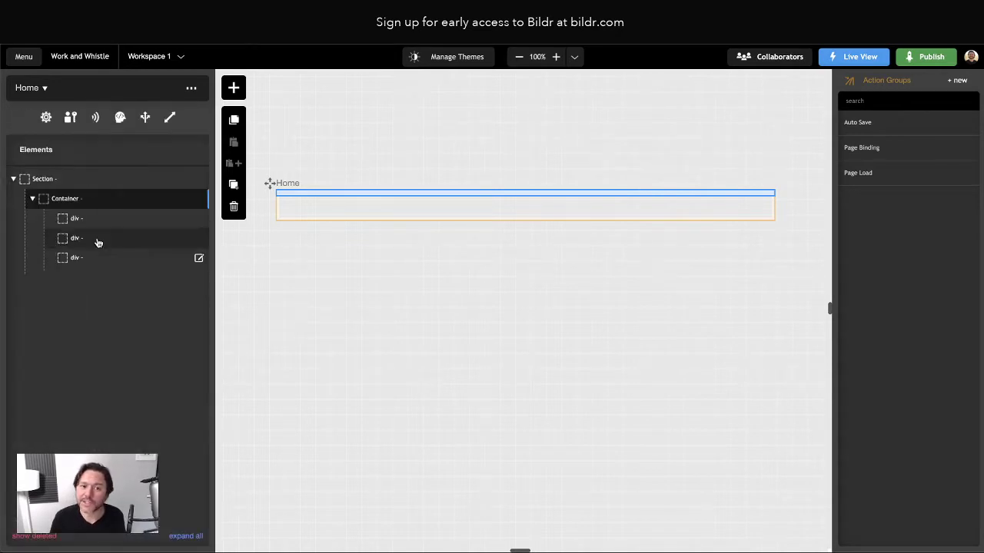
pyautogui.click(83, 223)
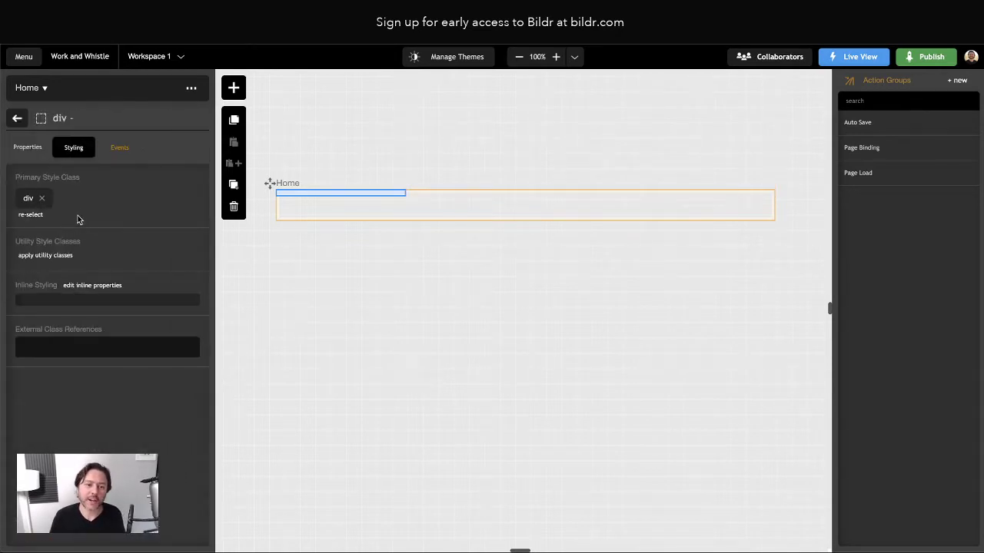
pyautogui.click(40, 203)
pyautogui.click(26, 188)
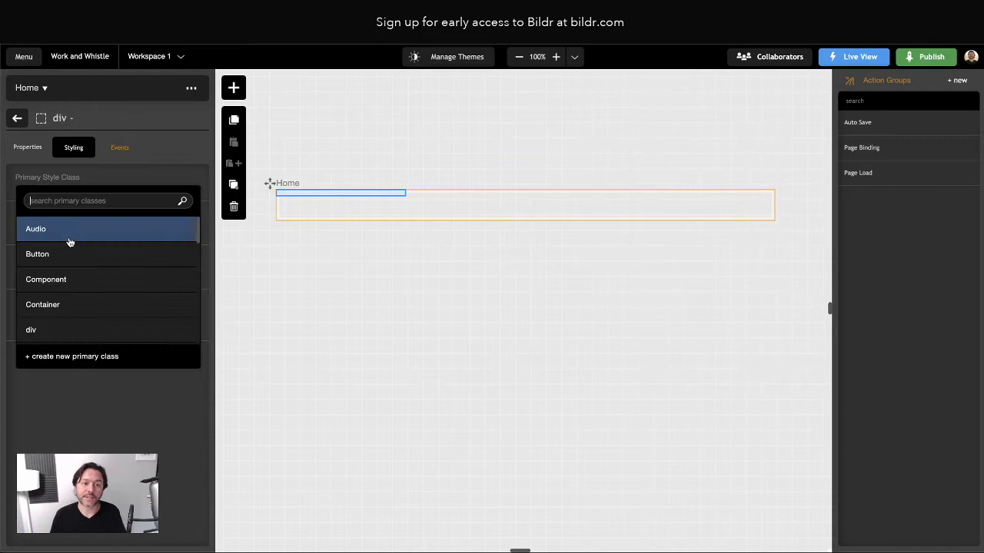
pyautogui.click(67, 357)
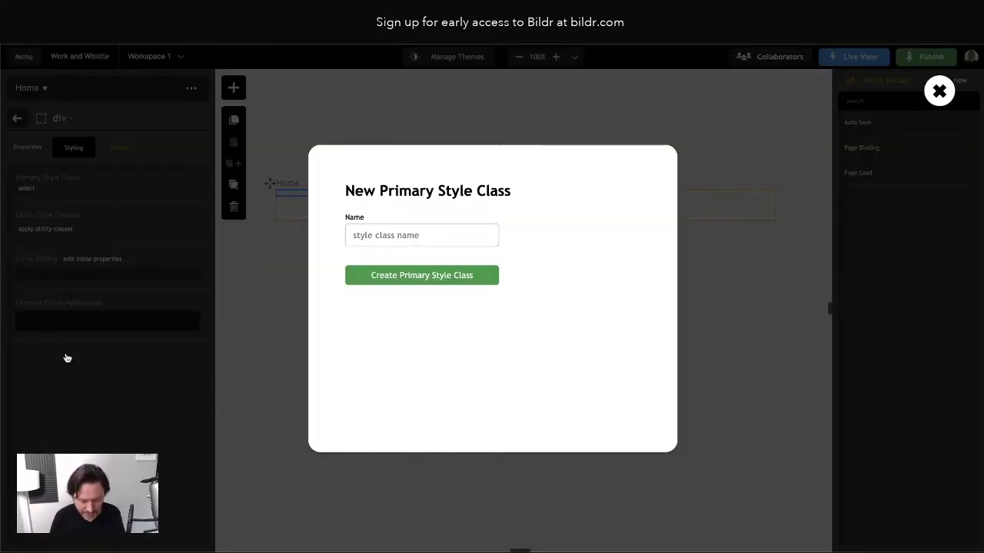
pyautogui.write('C')
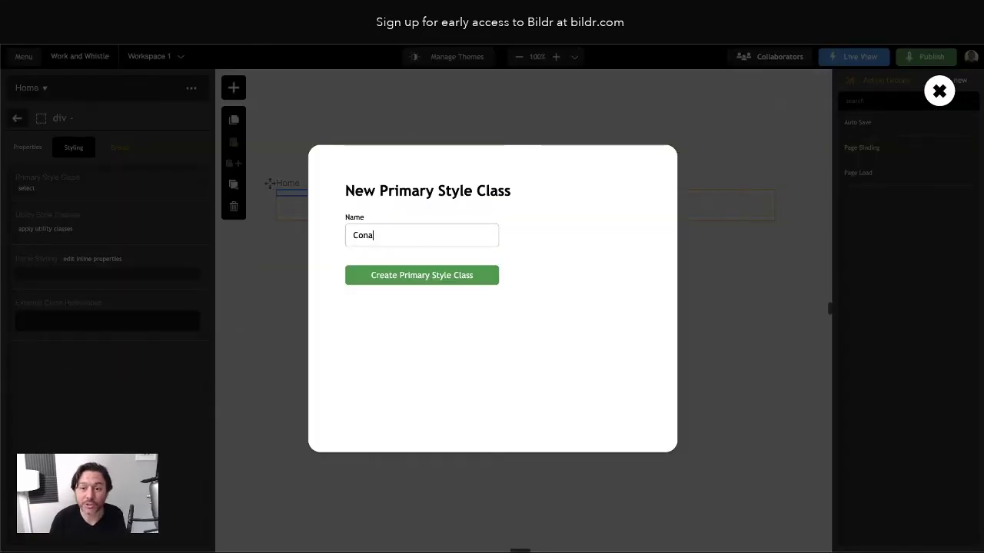
pyautogui.write('ontainer - Lef')
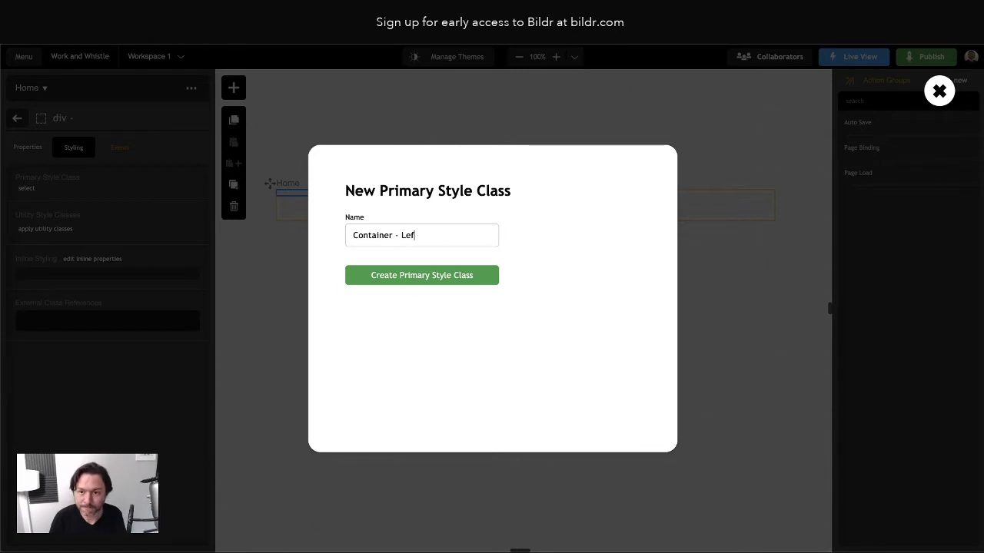
pyautogui.write('t Column')
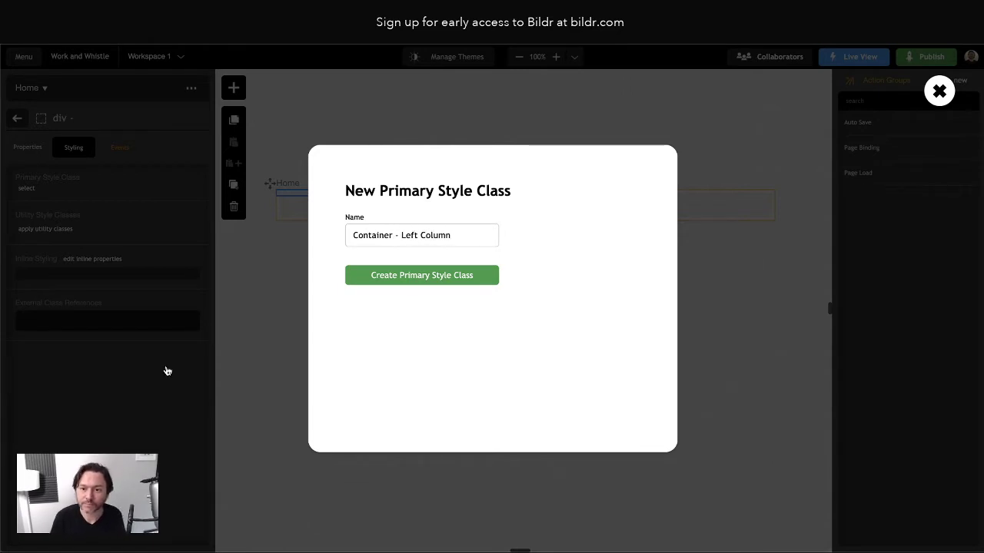
pyautogui.click(421, 275)
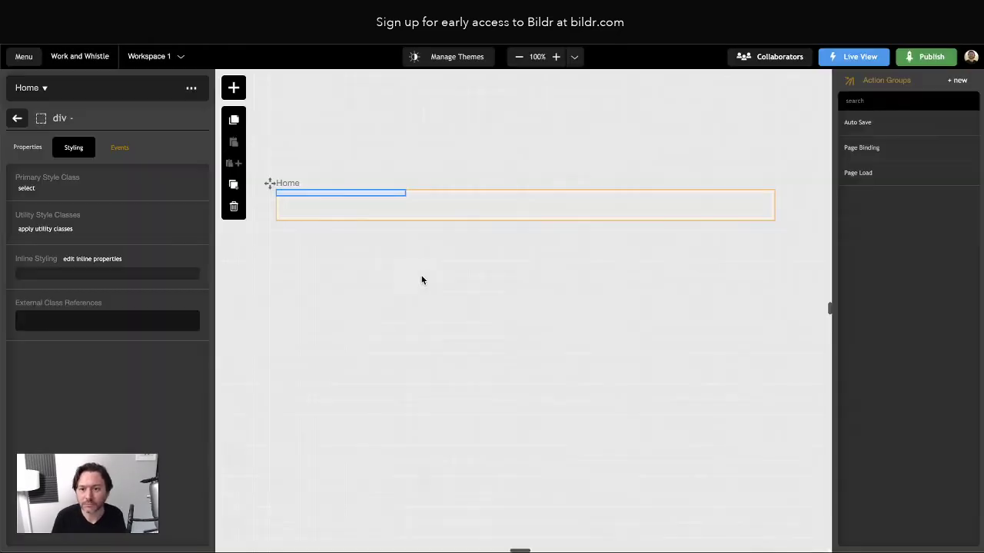
# Replace the primary style class of the Container's middle div with a new class named Container - Center Column
pyautogui.click(17, 118)
pyautogui.click(74, 245)
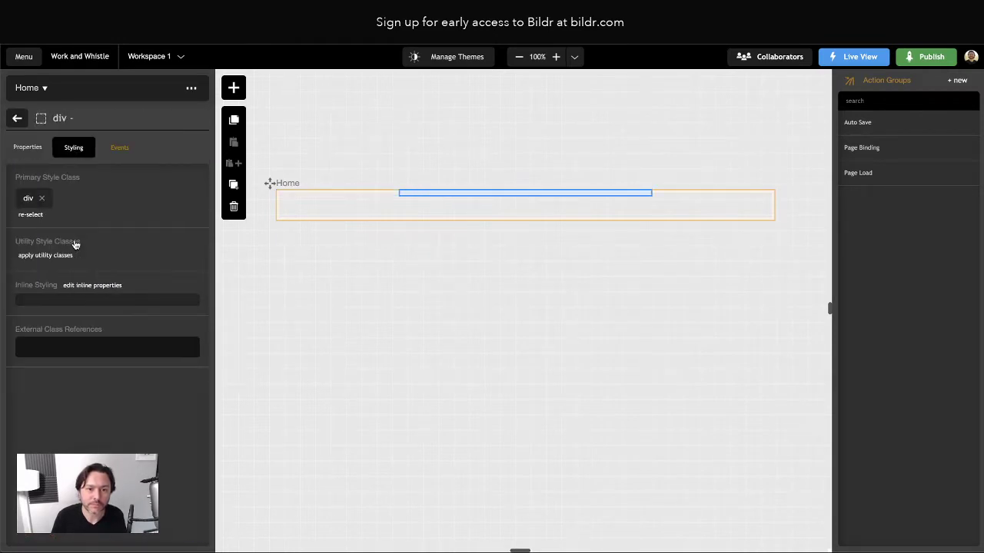
pyautogui.click(34, 215)
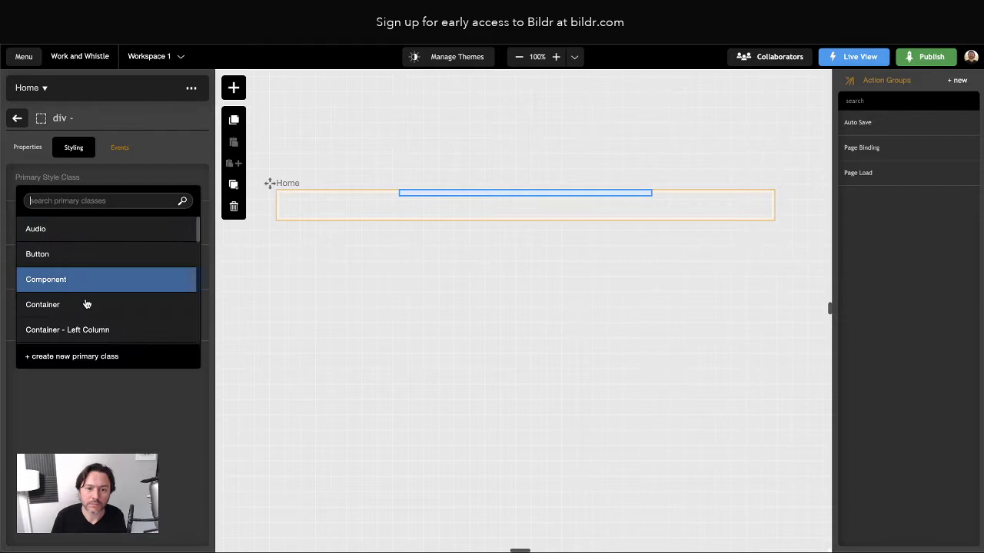
pyautogui.click(91, 359)
pyautogui.write('Conati')
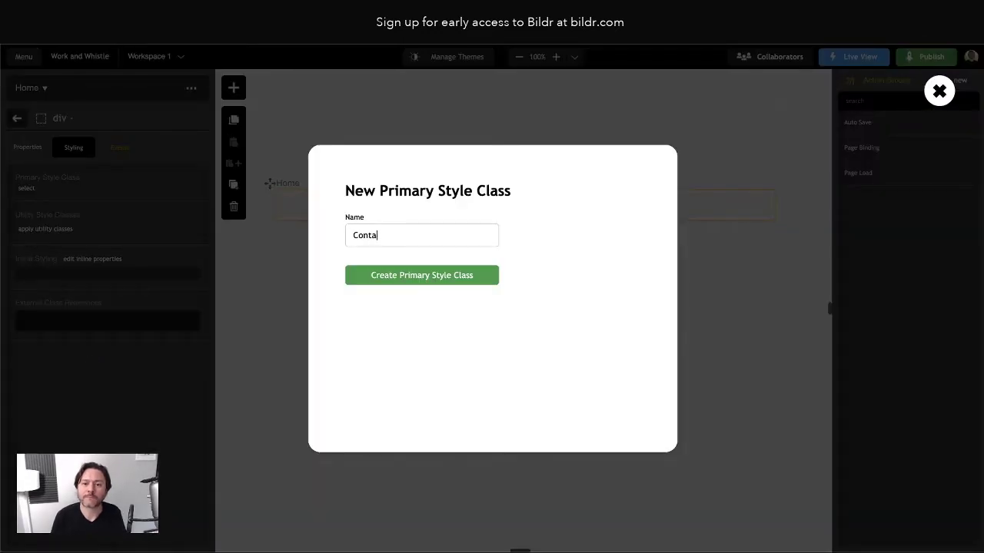
pyautogui.write('iner - C')
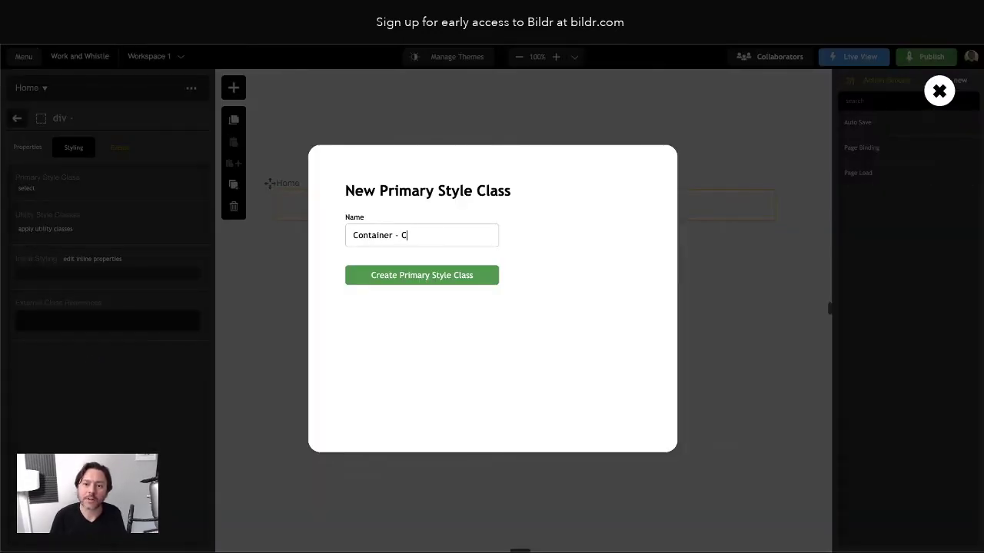
pyautogui.write('enter Co')
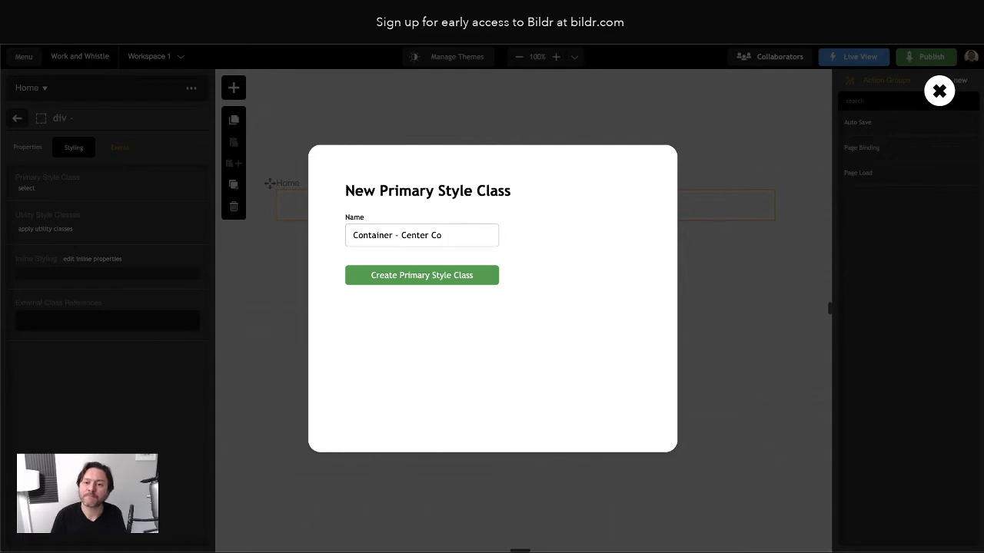
pyautogui.write('il=lumn')
pyautogui.press('Return')
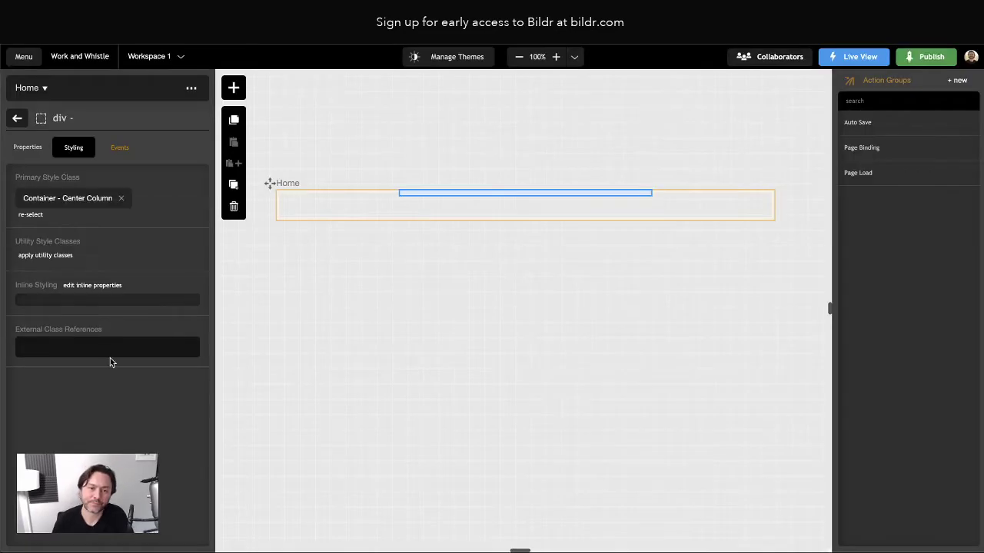
# Rename the Container's middle div element as div - Center Column
pyautogui.click(35, 151)
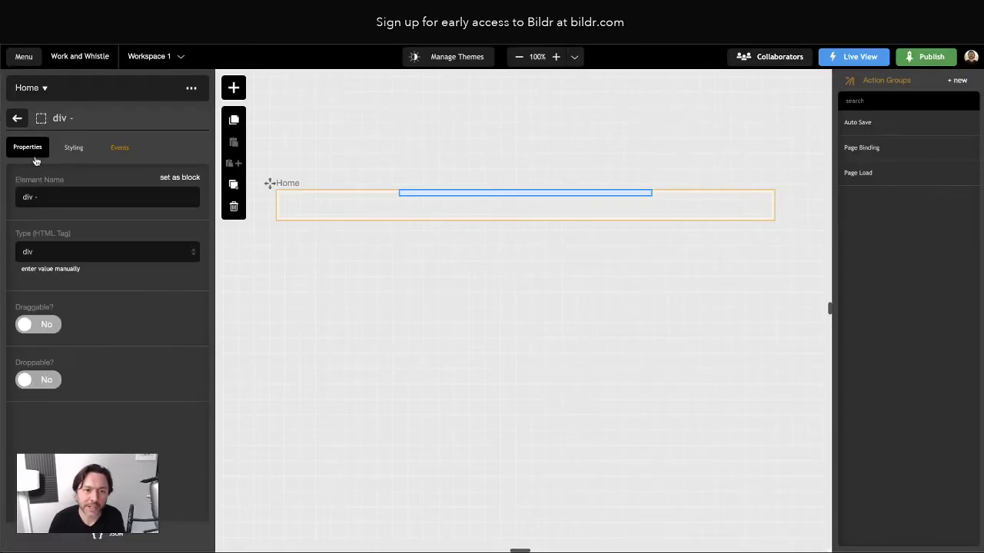
pyautogui.click(45, 199)
pyautogui.hotkey('ctrl', 'a')
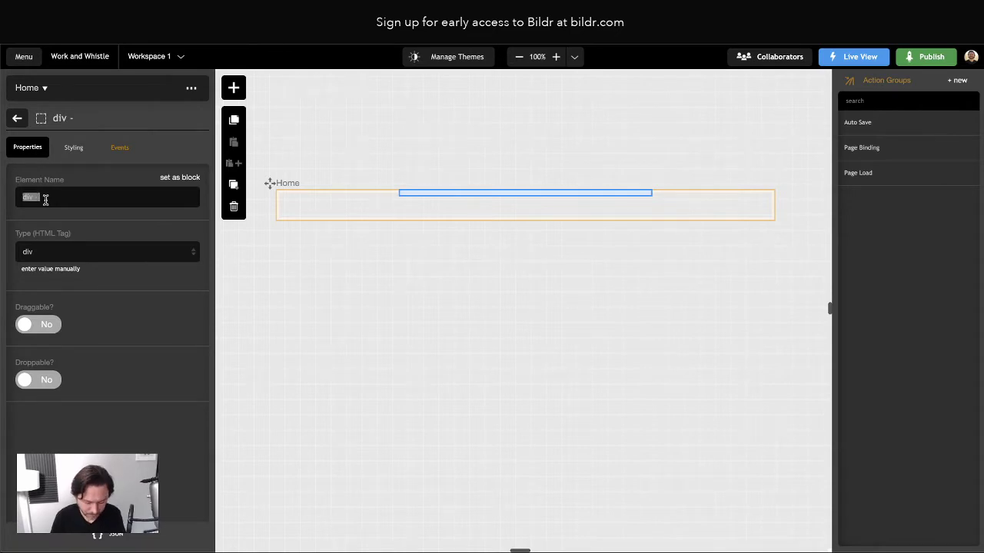
pyautogui.press('Right')
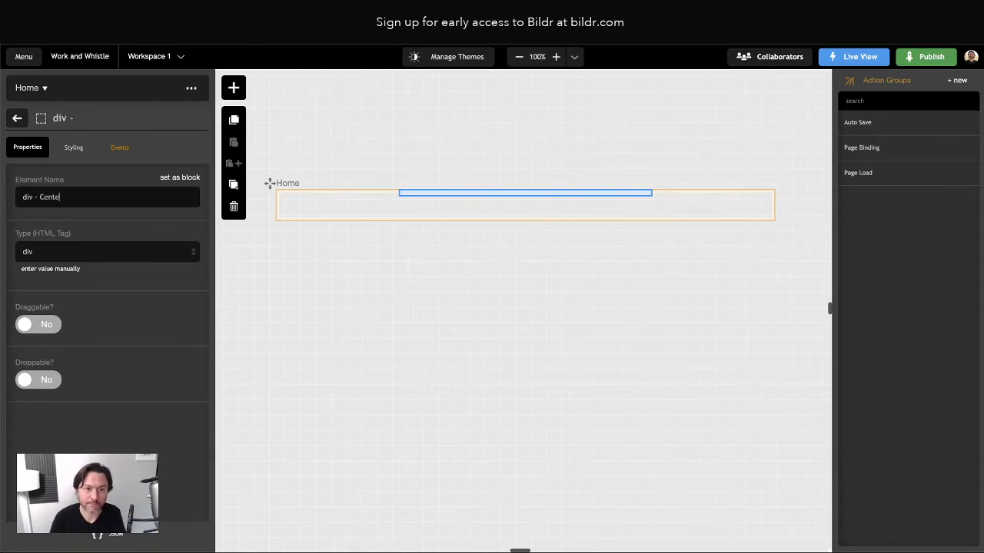
pyautogui.write('Center Column')
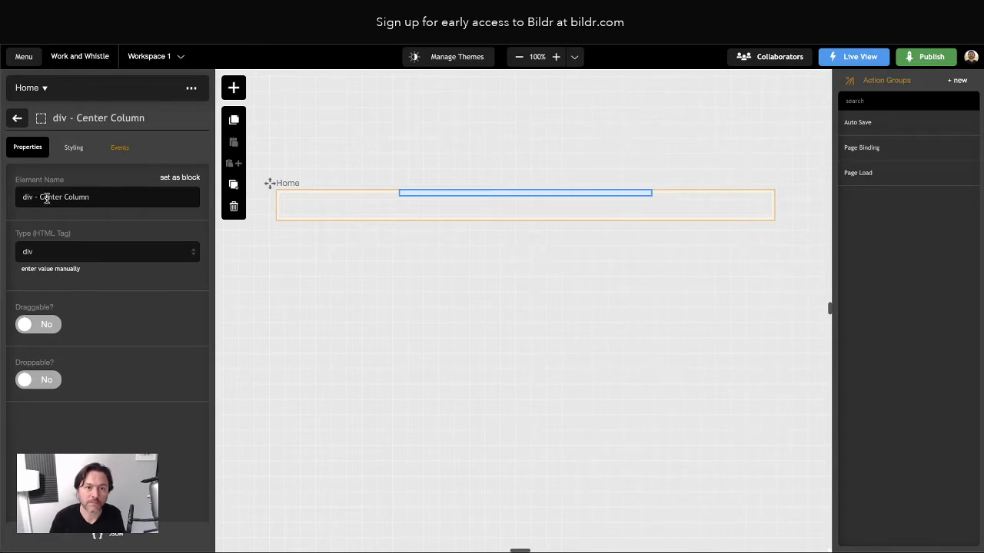
# Rename the Container's first div element as div - Left Column
pyautogui.click(17, 118)
pyautogui.click(78, 219)
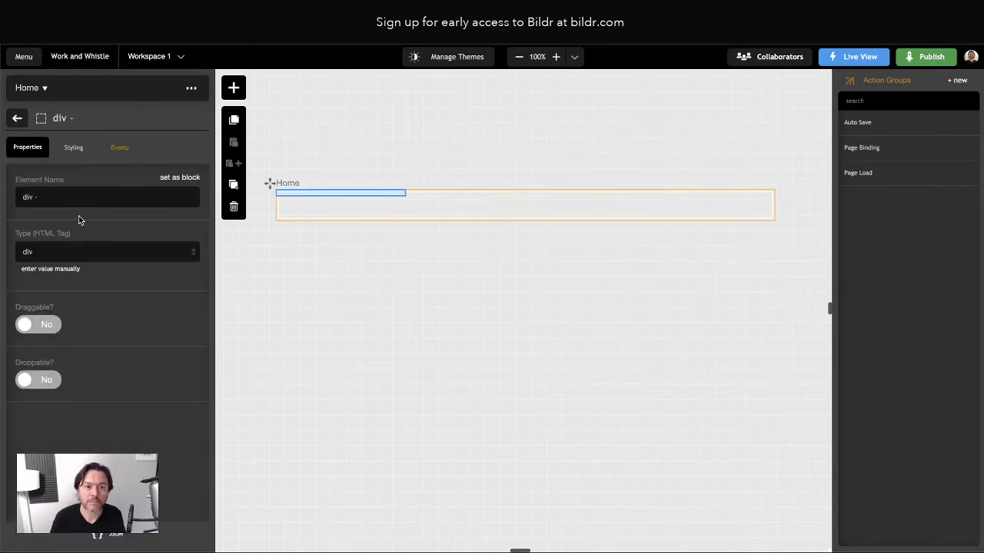
pyautogui.write('Left Column')
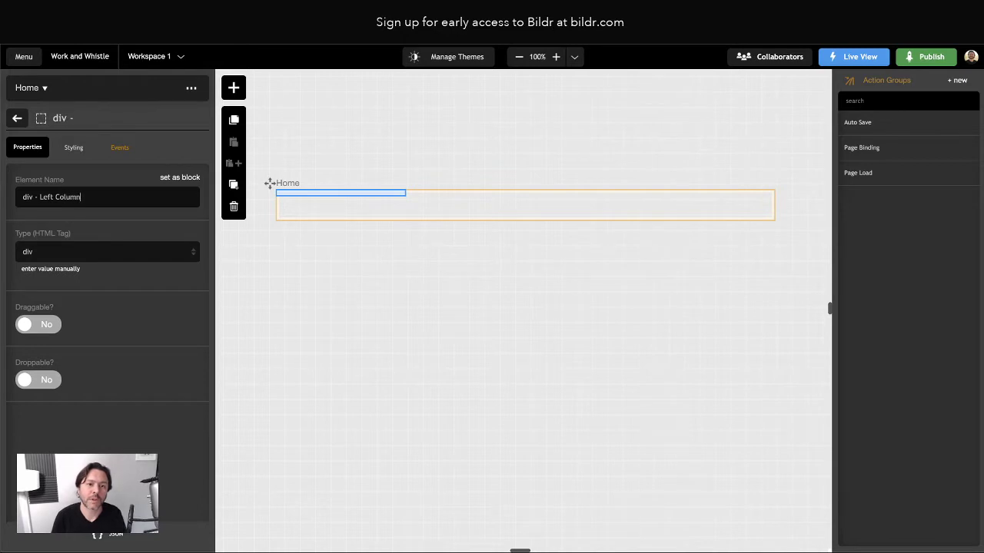
# Rename the Container's third div element as div - Right Column
pyautogui.click(16, 117)
pyautogui.click(86, 256)
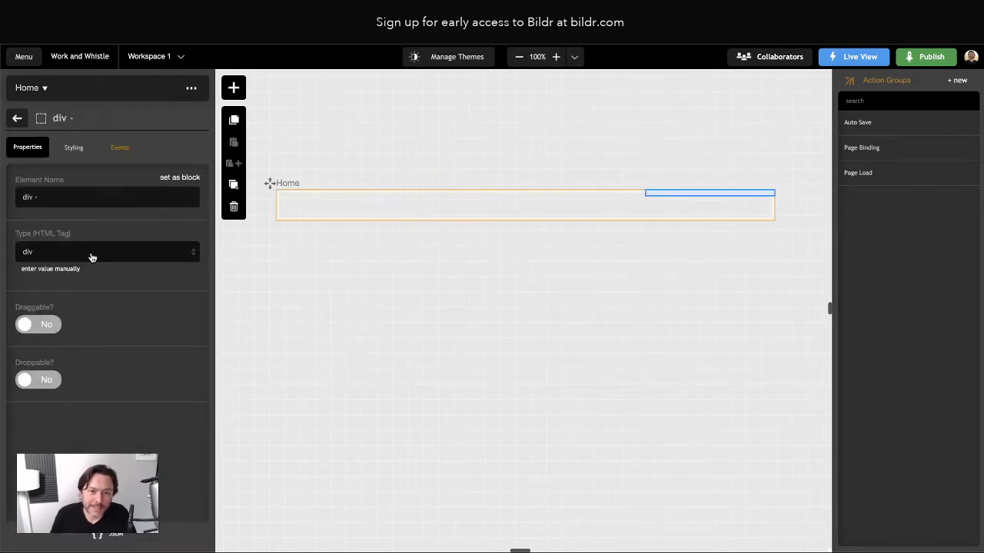
pyautogui.write('Right ')
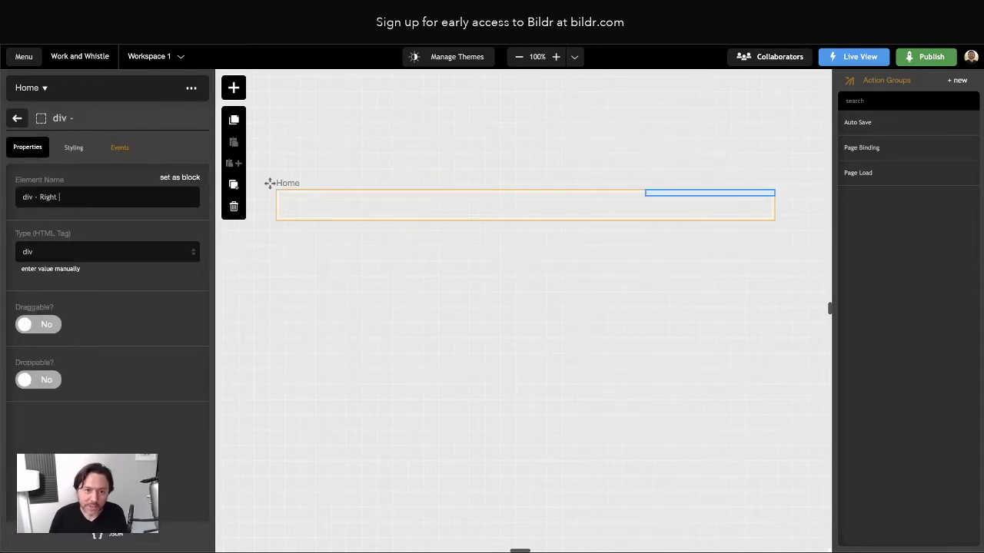
pyautogui.write('colu')
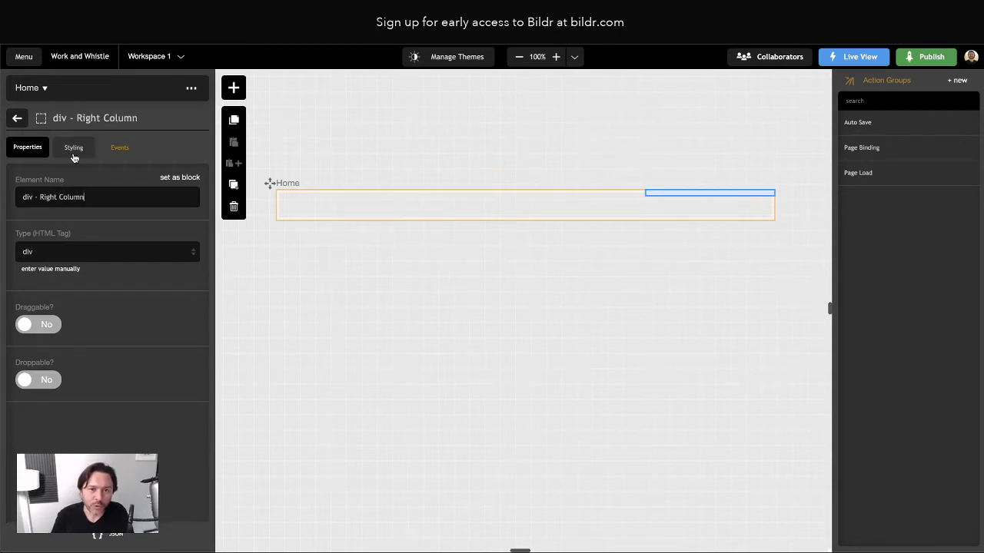
# Replace the Right Column div's primary style class with a new class named Container - Right Column and return to the element tree
pyautogui.click(73, 151)
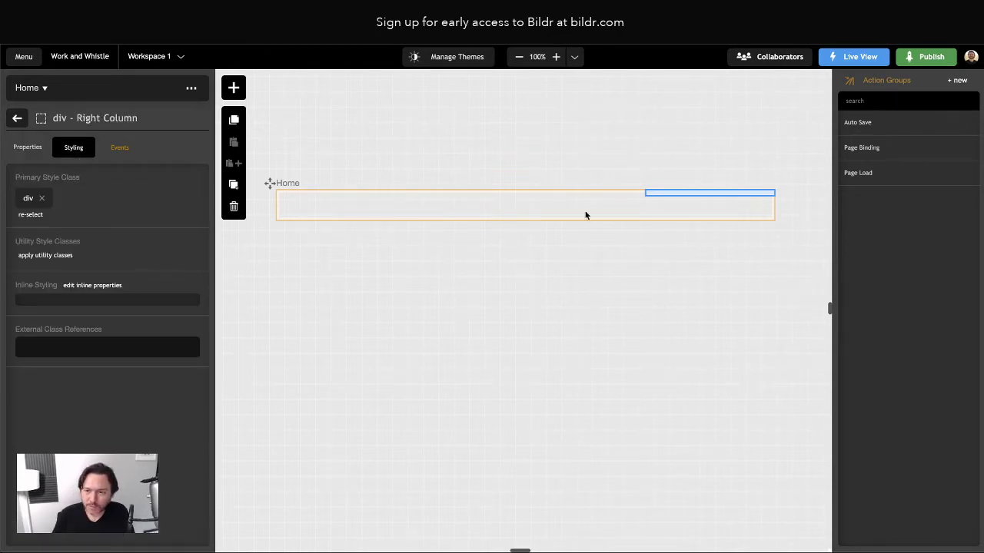
pyautogui.click(42, 198)
pyautogui.click(22, 192)
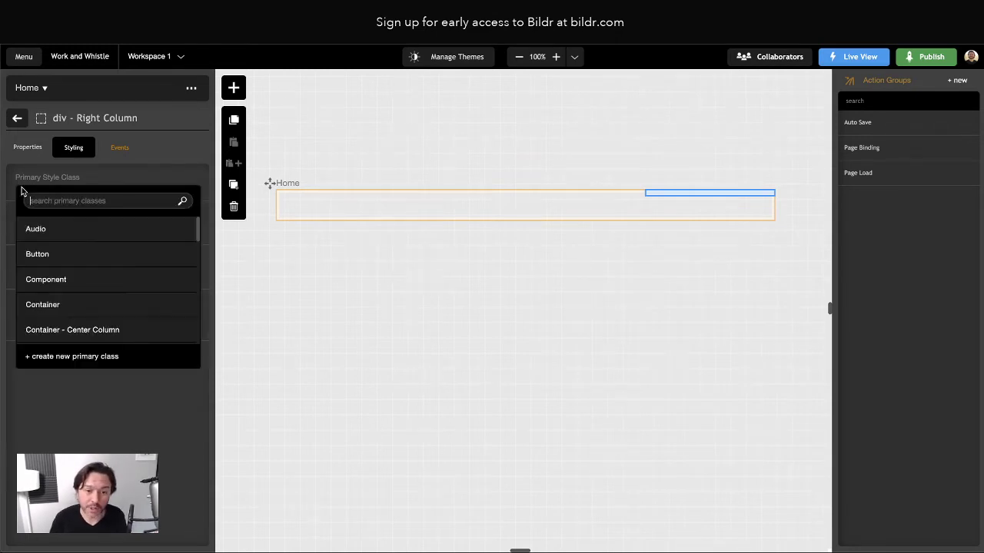
pyautogui.click(98, 356)
pyautogui.write('Conta')
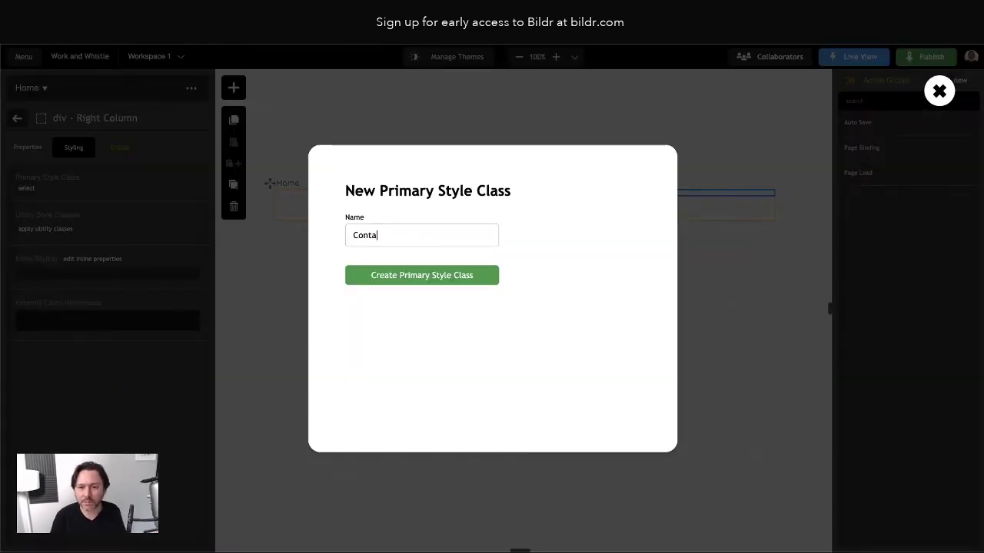
pyautogui.write('iner -')
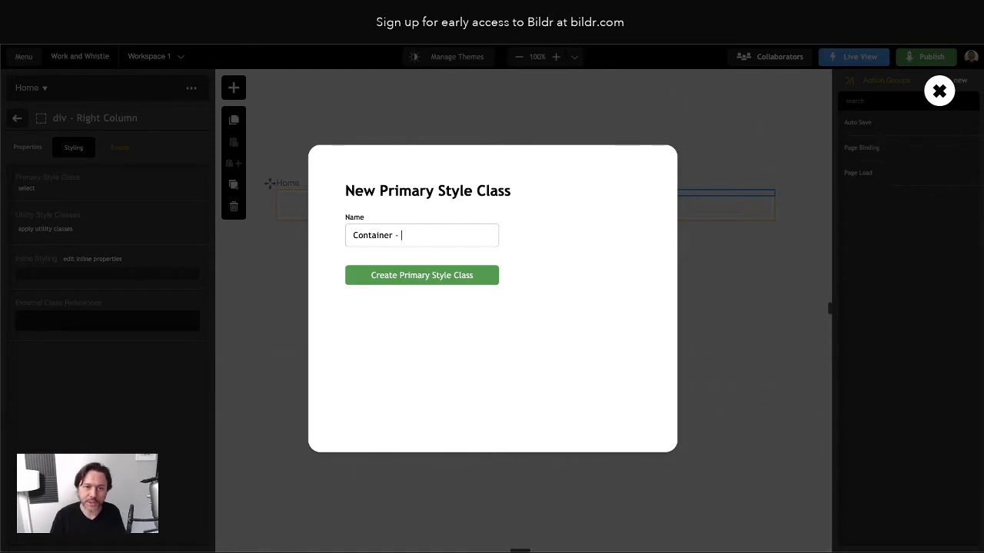
pyautogui.write(' Right Column')
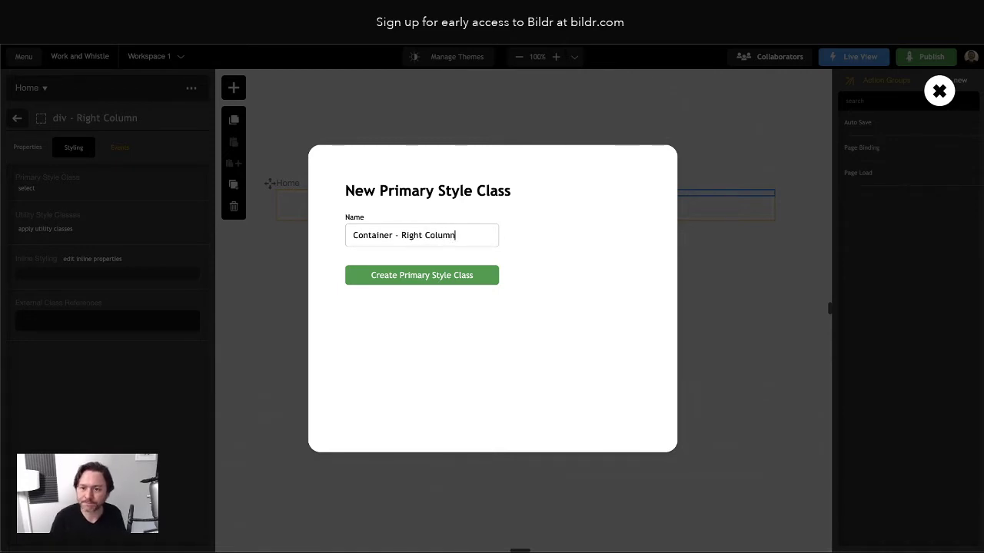
pyautogui.press('Return')
pyautogui.click(17, 117)
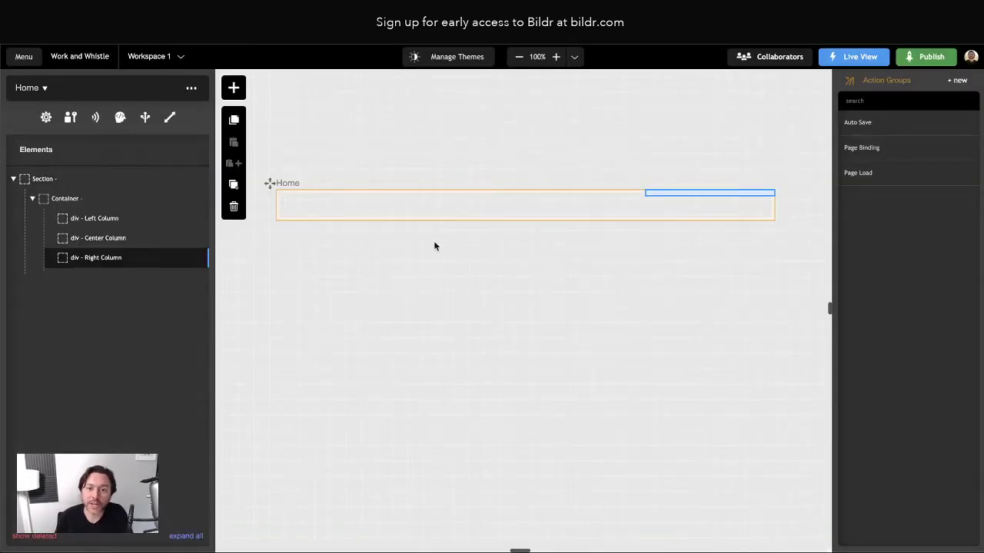
# Check the Figma design briefly and open the Left Column div's Container - Left Column style class in Bildr for editing
pyautogui.click(100, 218)
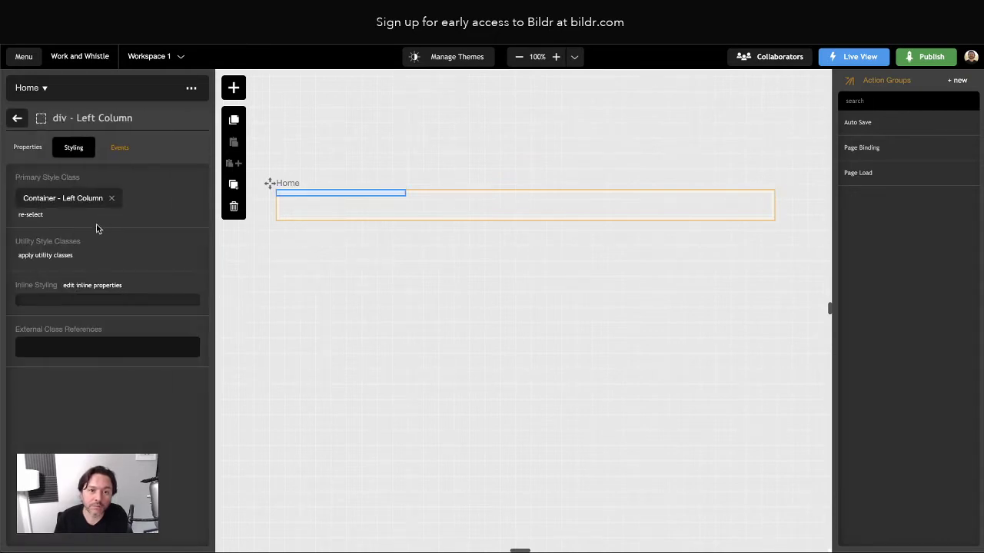
pyautogui.click(270, 11)
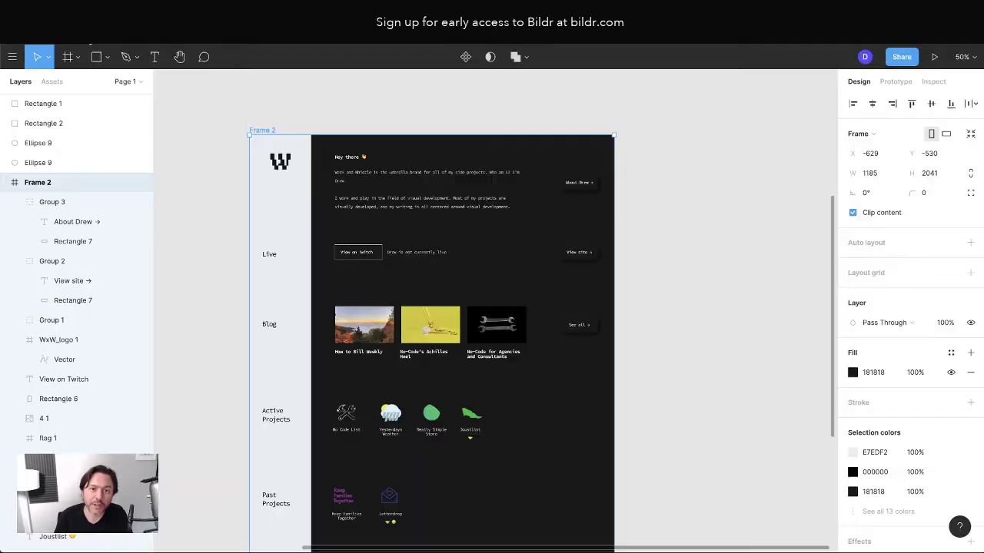
pyautogui.click(264, 15)
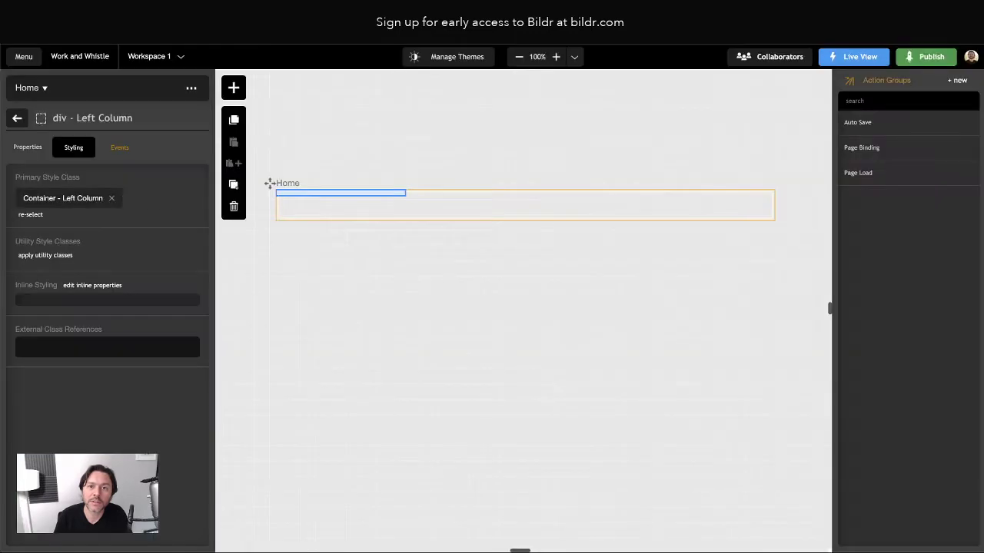
pyautogui.click(75, 200)
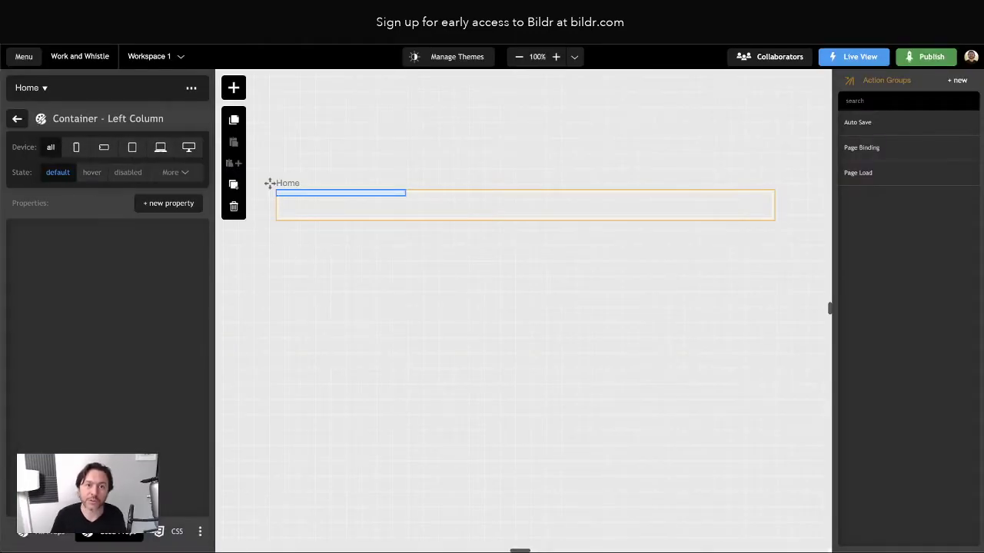
# Switch to the Figma design, get the fill color code of Frame 2's light sidebar rectangle, and clear the selection
pyautogui.click(269, 11)
pyautogui.click(293, 218)
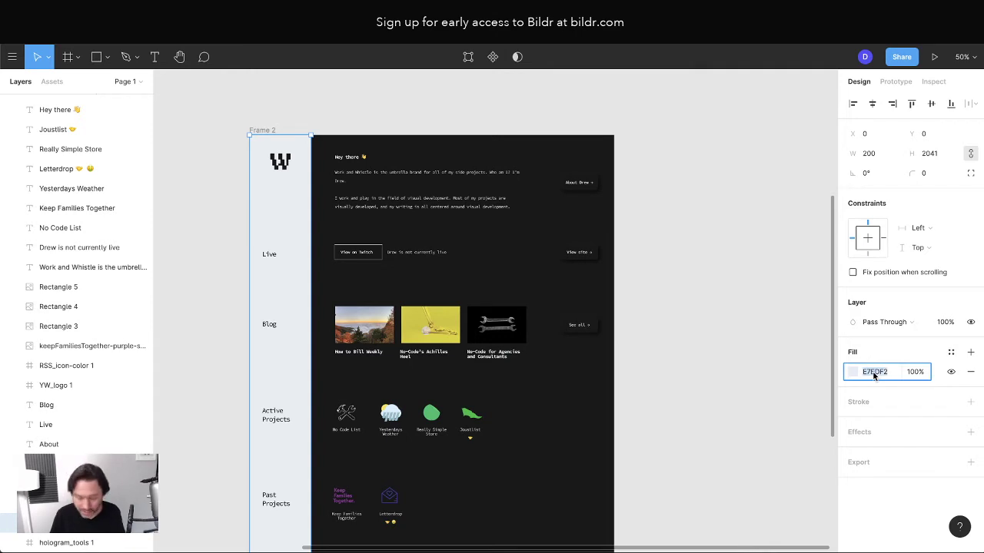
pyautogui.click(725, 242)
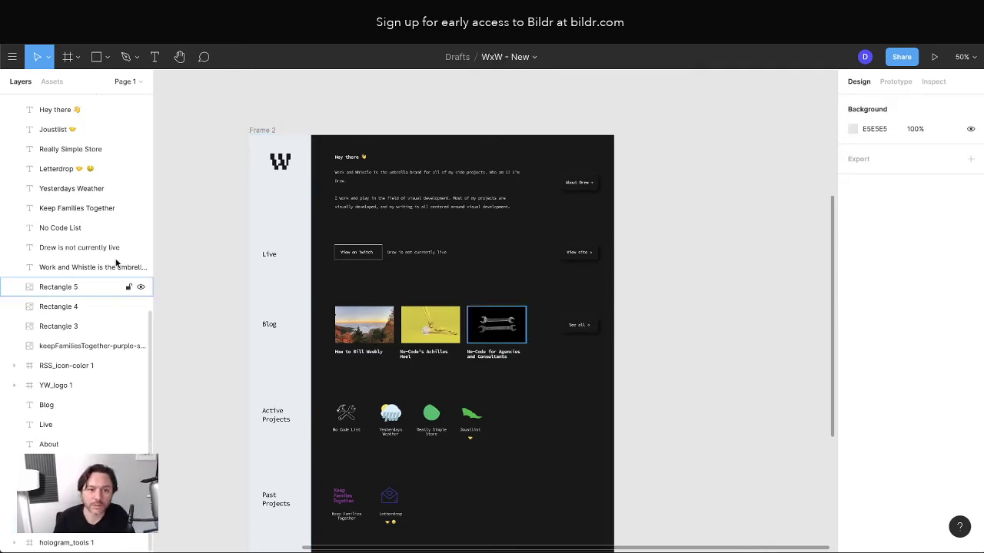
# Switch back to Bildr and check the Home page's styling settings and the Container's primary style class
pyautogui.scroll(5, 114, 263)
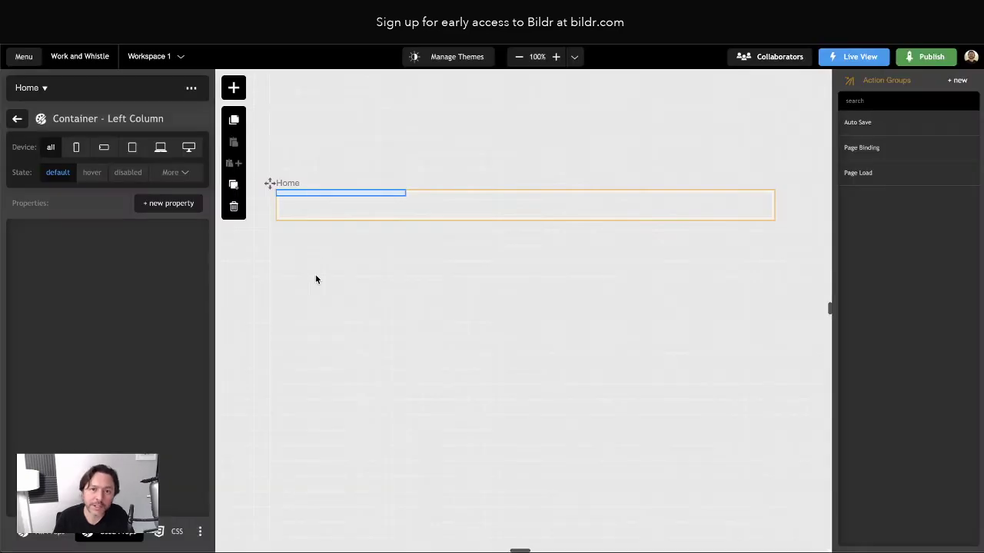
pyautogui.click(364, 219)
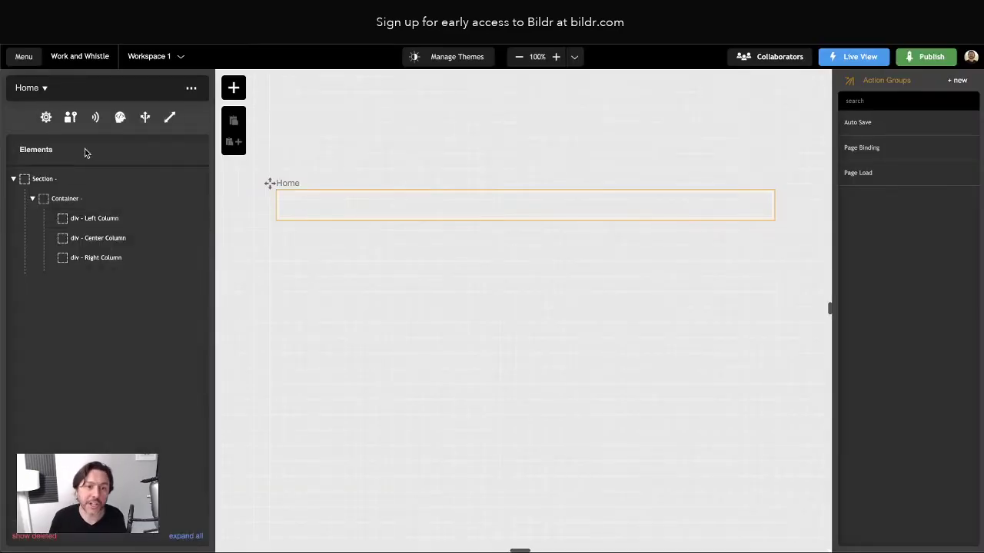
pyautogui.click(47, 117)
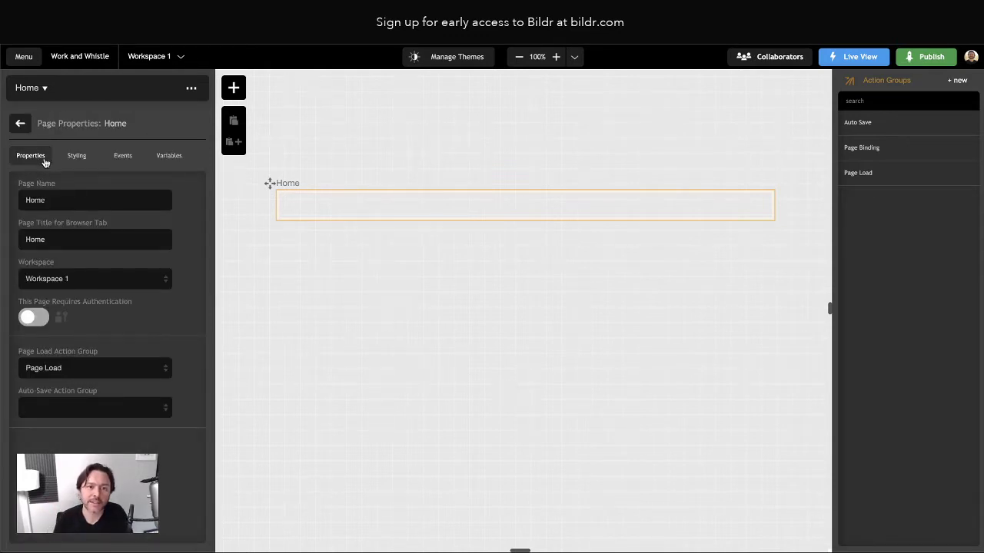
pyautogui.click(71, 158)
pyautogui.click(20, 125)
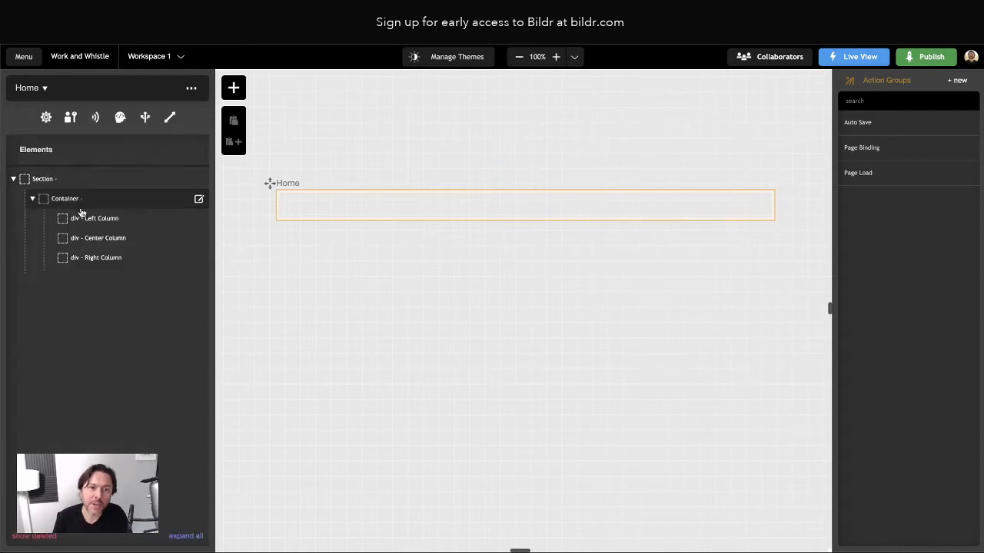
pyautogui.click(79, 201)
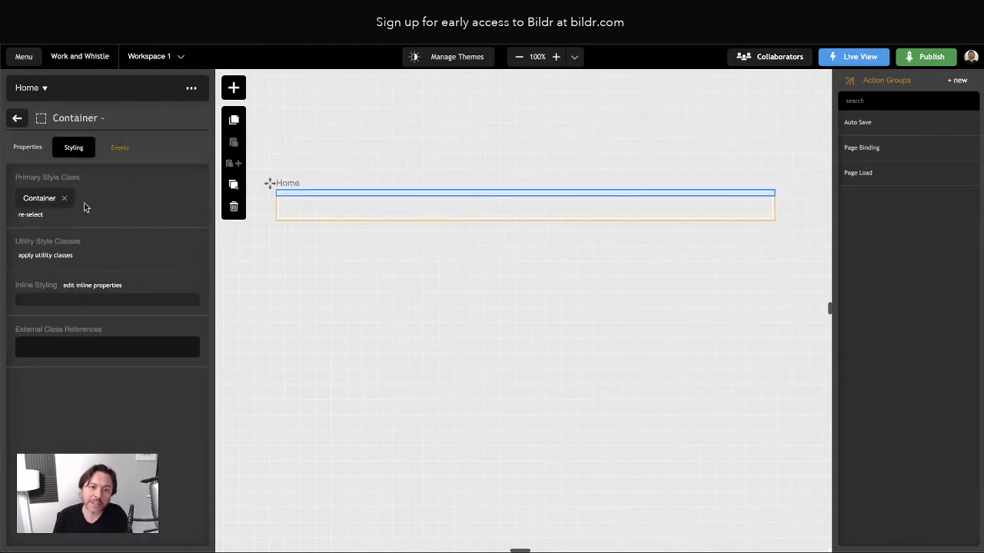
pyautogui.click(17, 117)
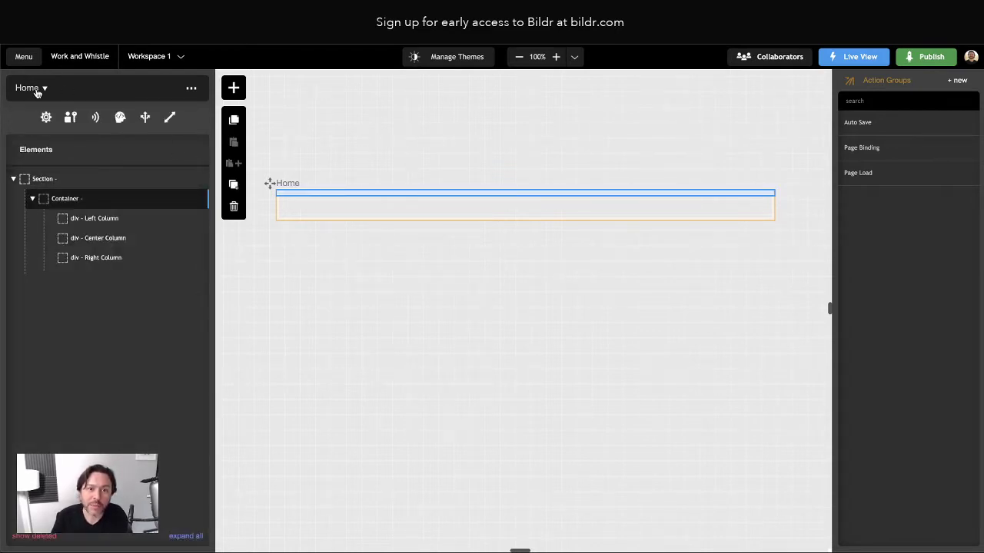
# Open the Home page's Page Body style class and remove its height property
pyautogui.click(46, 118)
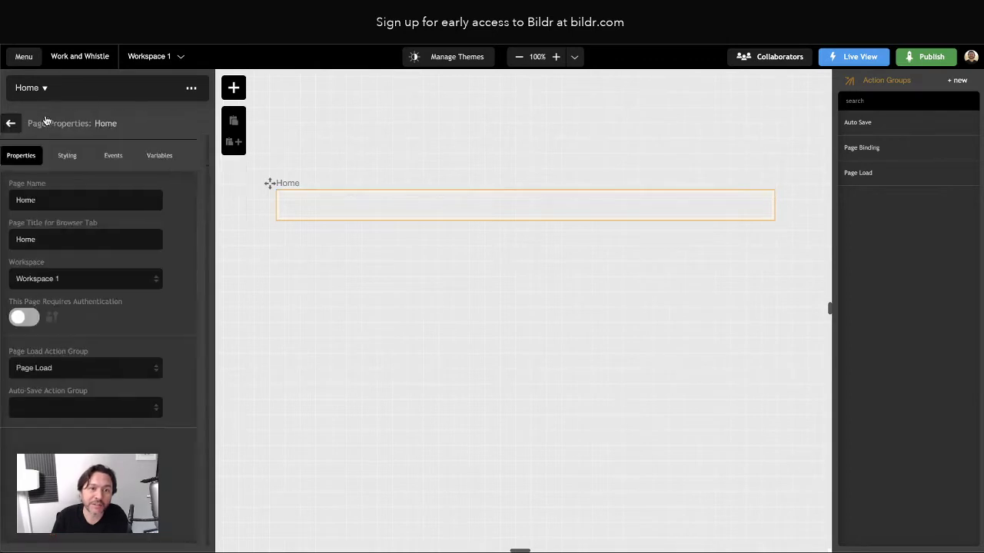
pyautogui.click(76, 155)
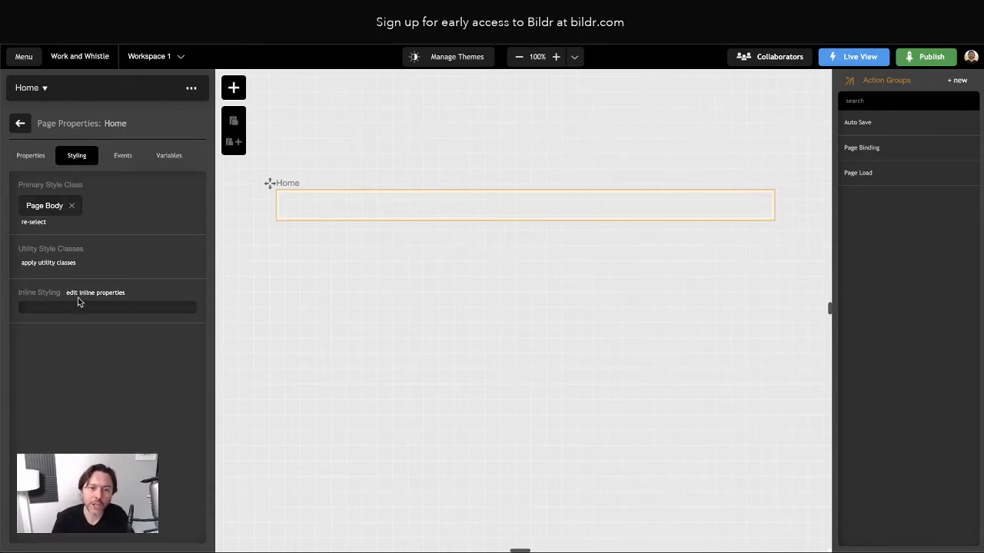
pyautogui.click(44, 206)
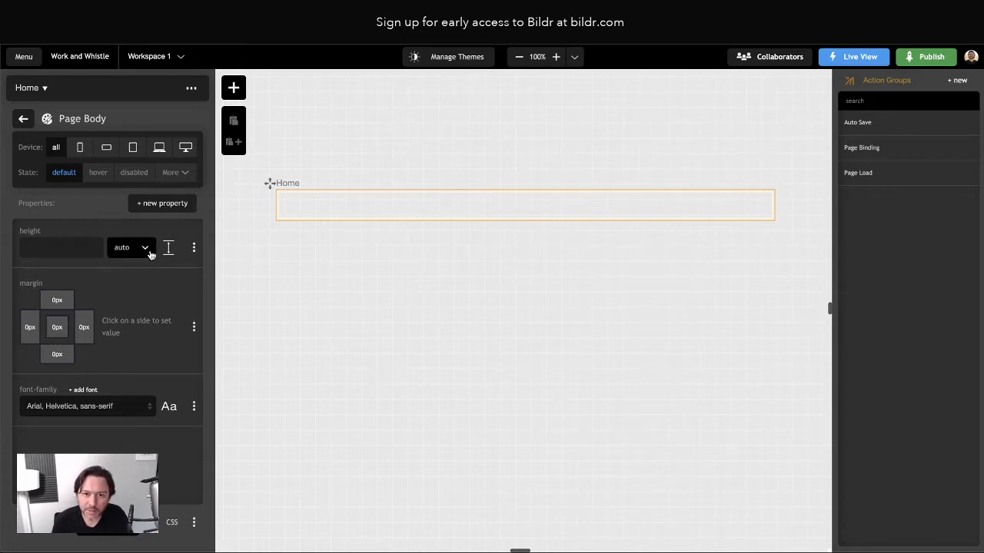
pyautogui.click(194, 246)
pyautogui.click(141, 325)
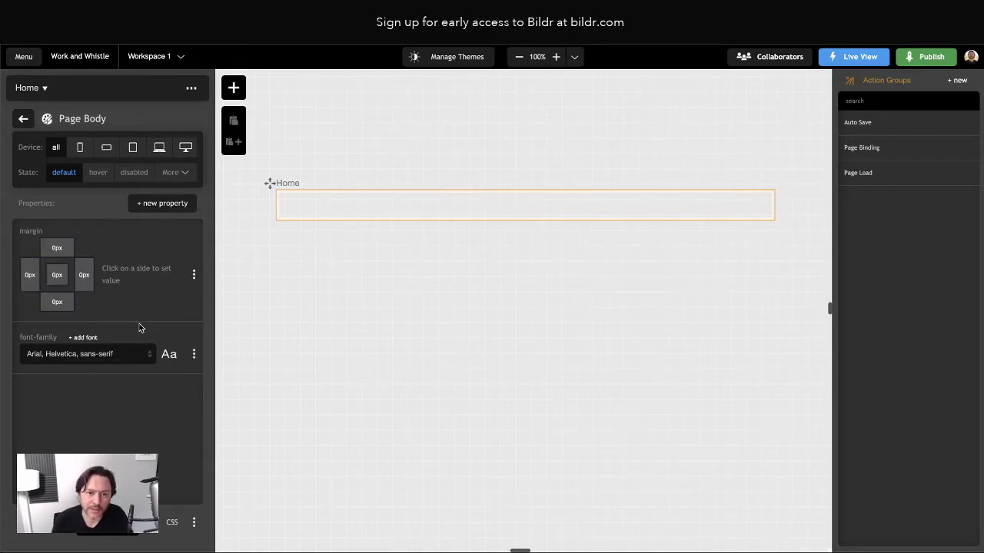
# Add a background-color property to the Page Body class and set it to #181818
pyautogui.click(149, 204)
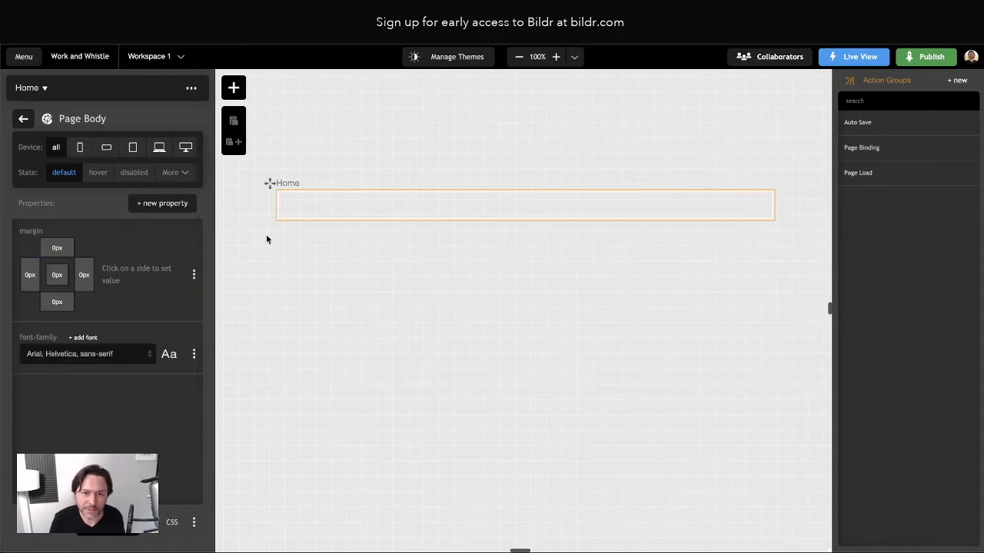
pyautogui.click(153, 205)
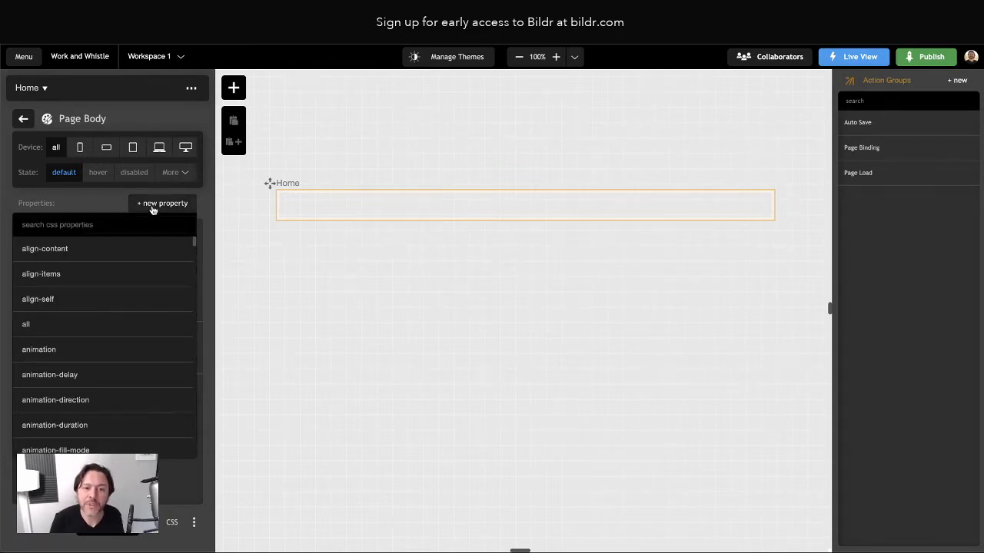
pyautogui.write('background-c')
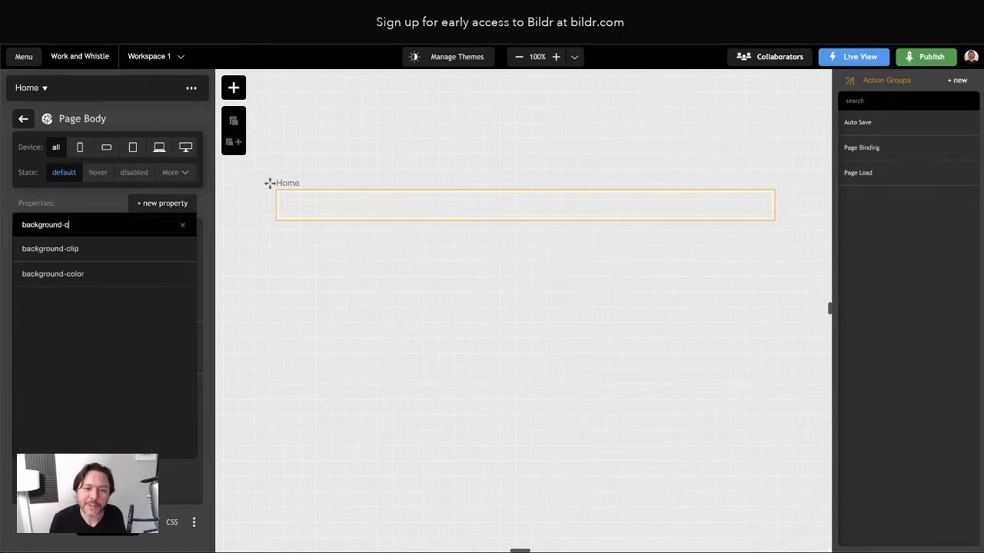
pyautogui.write('olor')
pyautogui.click(85, 248)
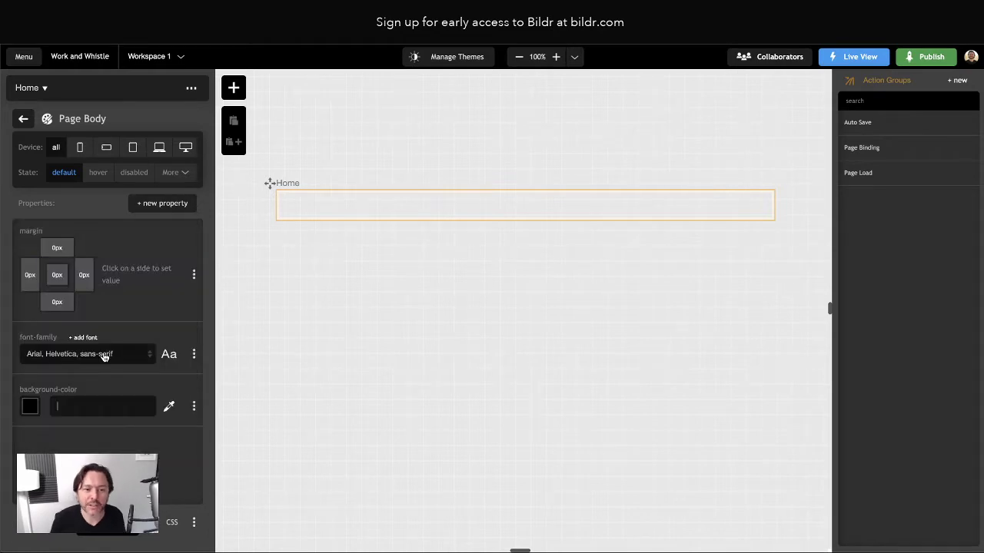
pyautogui.write('#1')
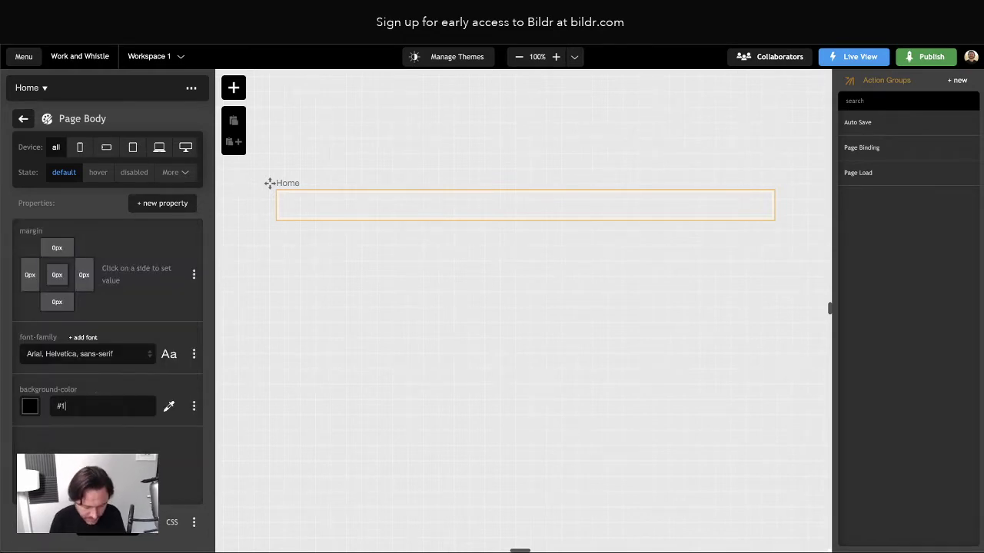
pyautogui.write('81818')
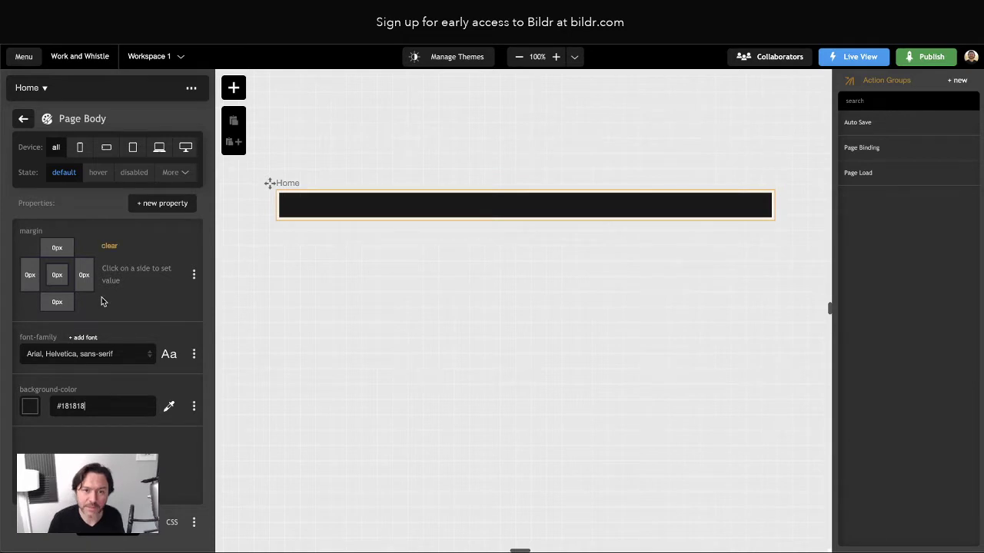
# Add a color property to the Page Body class with a color code from the clipboard history and return to the element tree
pyautogui.click(162, 203)
pyautogui.write('color')
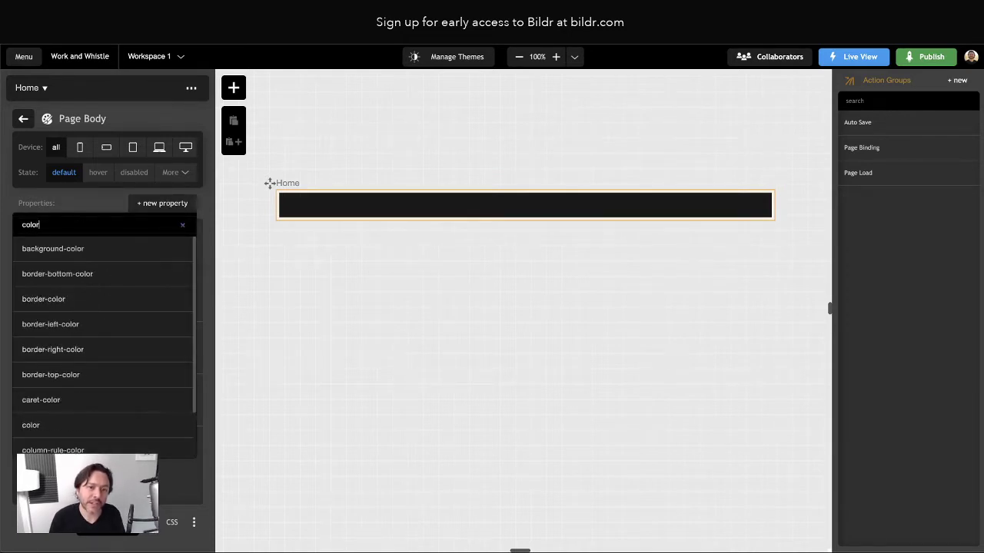
pyautogui.click(73, 425)
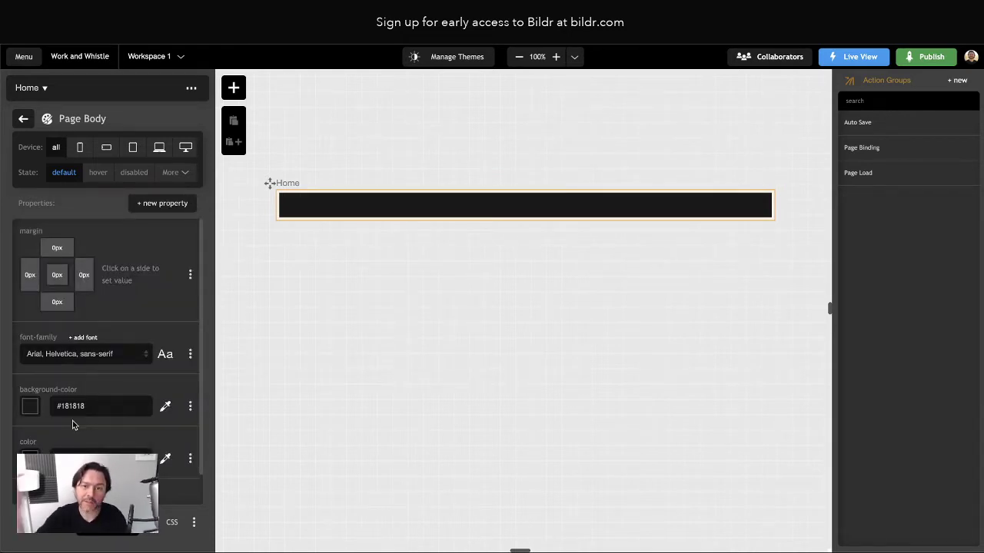
pyautogui.press('super+shift+v')
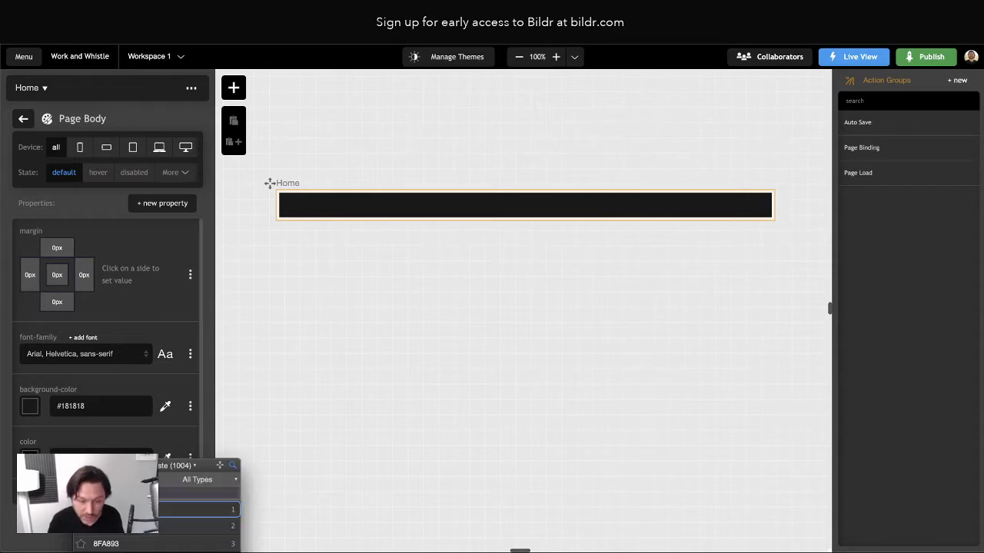
pyautogui.press('Return')
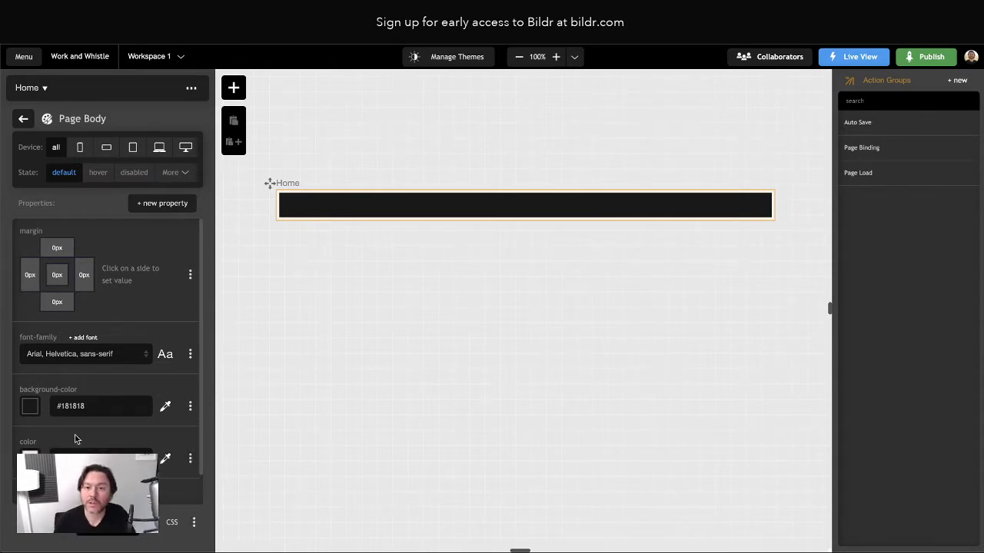
pyautogui.click(23, 119)
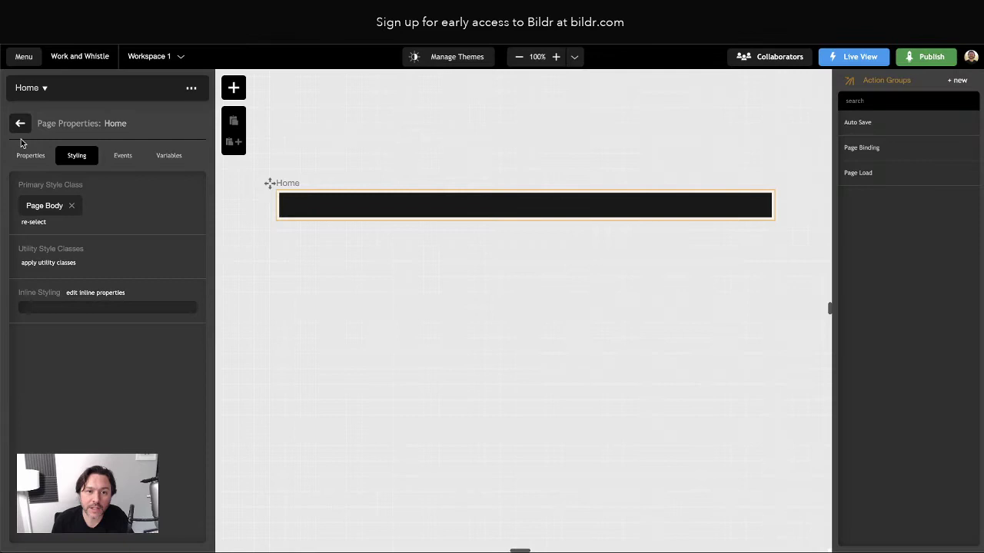
pyautogui.click(23, 125)
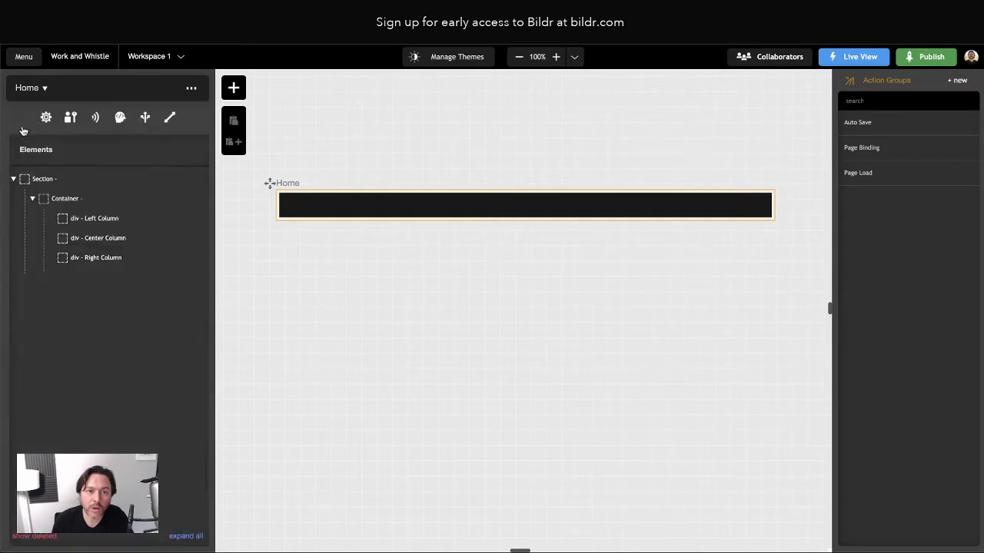
# Add a background-color of #E7EDF2 to the Left Column div's Container - Left Column style class
pyautogui.click(93, 219)
pyautogui.click(61, 200)
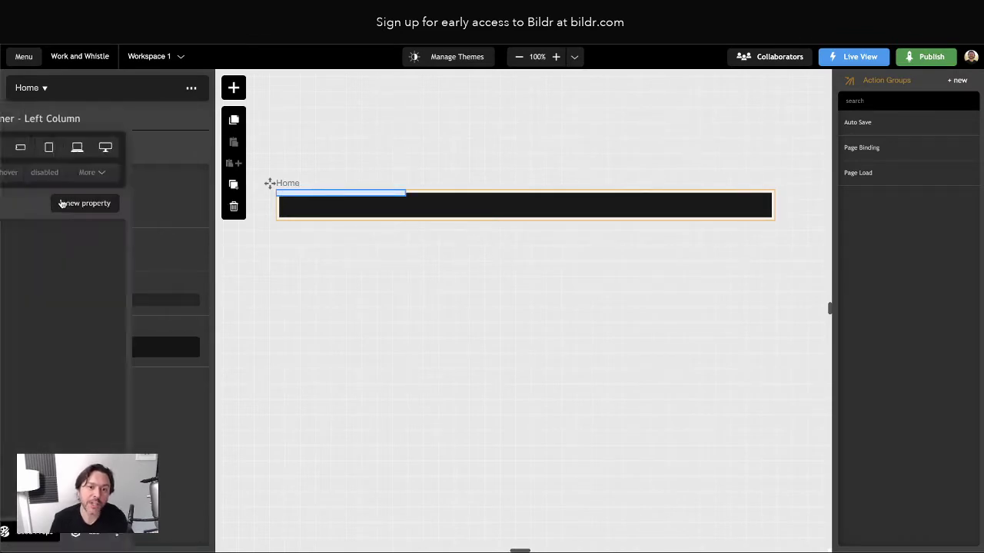
pyautogui.click(158, 204)
pyautogui.write('bakg')
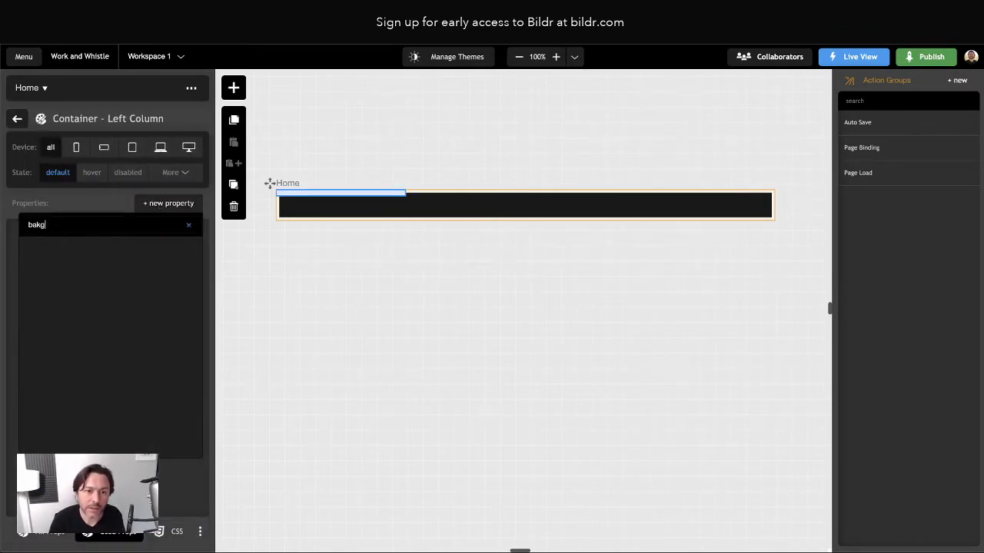
pyautogui.press('BackSpace')
pyautogui.press('BackSpace')
pyautogui.write('ckground-col')
pyautogui.press('Return')
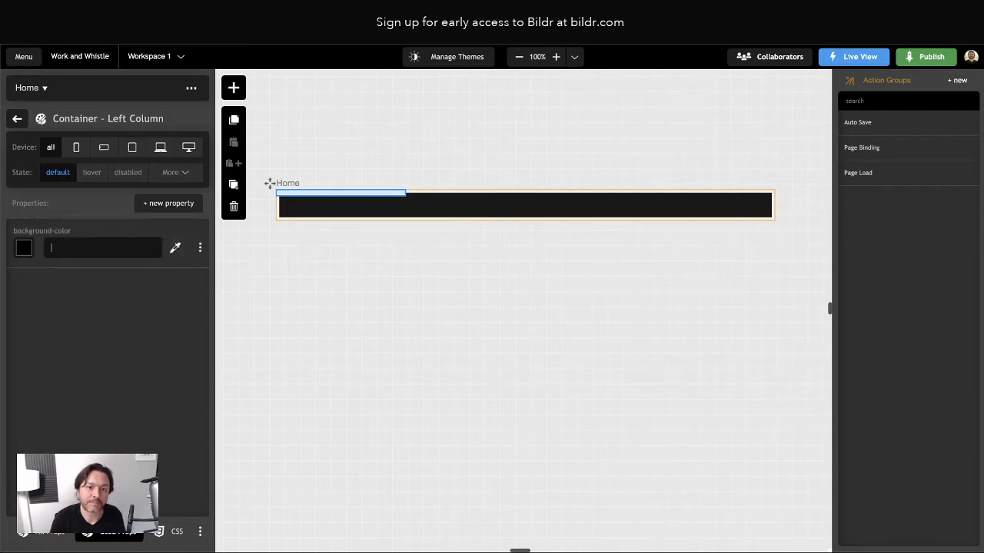
pyautogui.write('#E7EDF2')
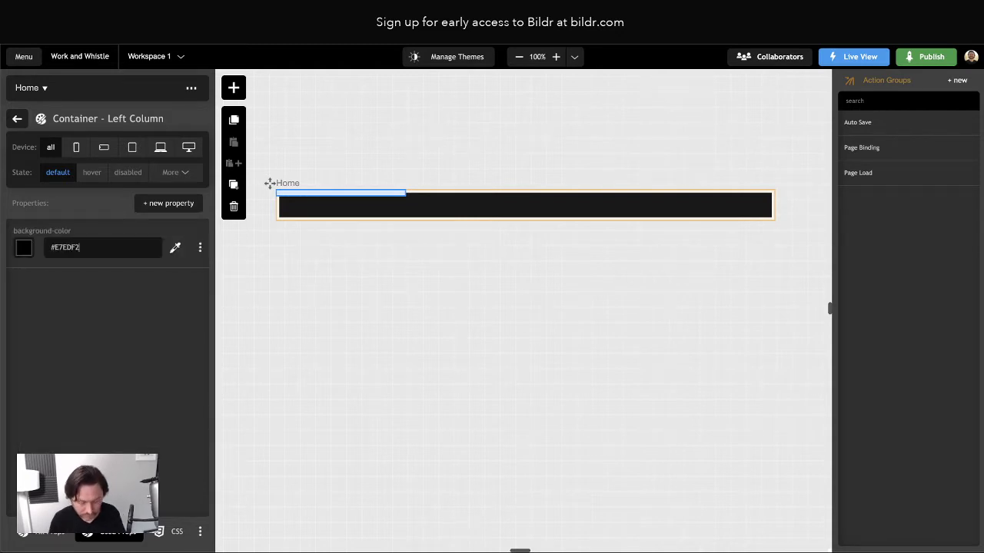
# Add a height property of 100% to the Container - Left Column class
pyautogui.click(169, 204)
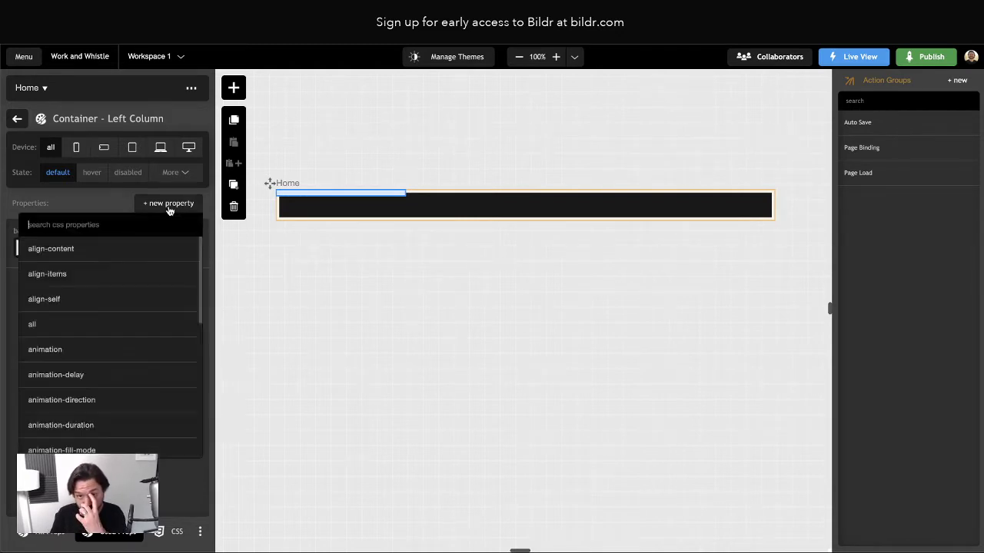
pyautogui.write('height')
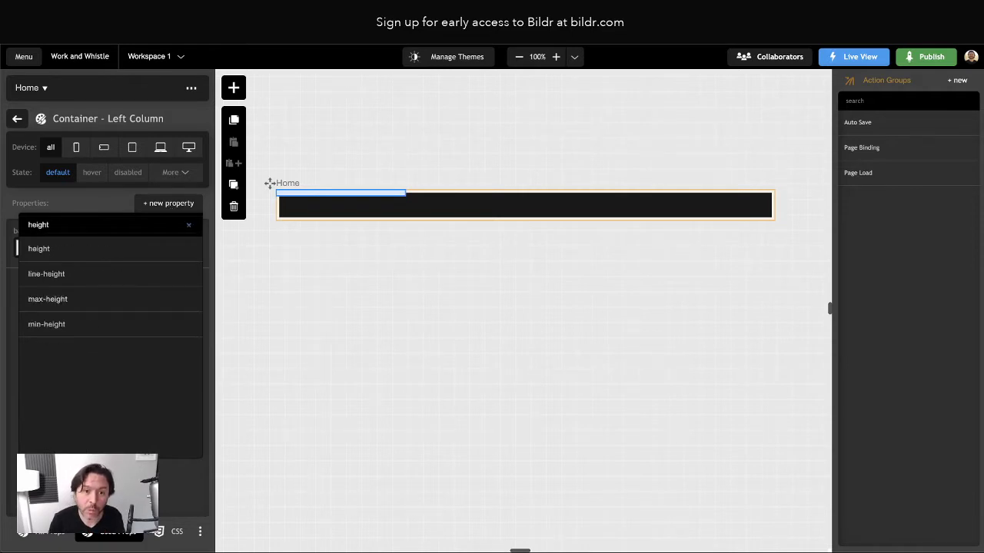
pyautogui.press('Return')
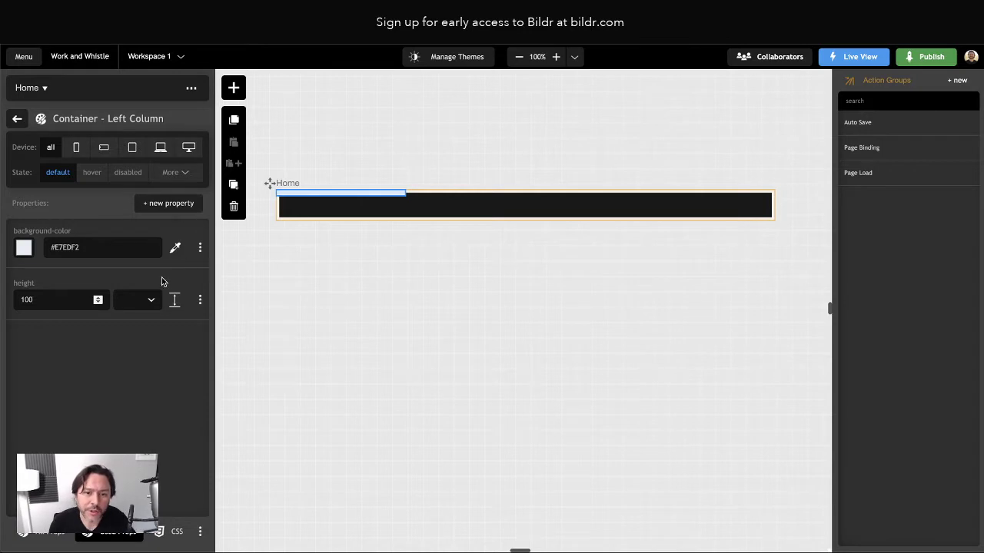
pyautogui.click(140, 300)
pyautogui.click(134, 349)
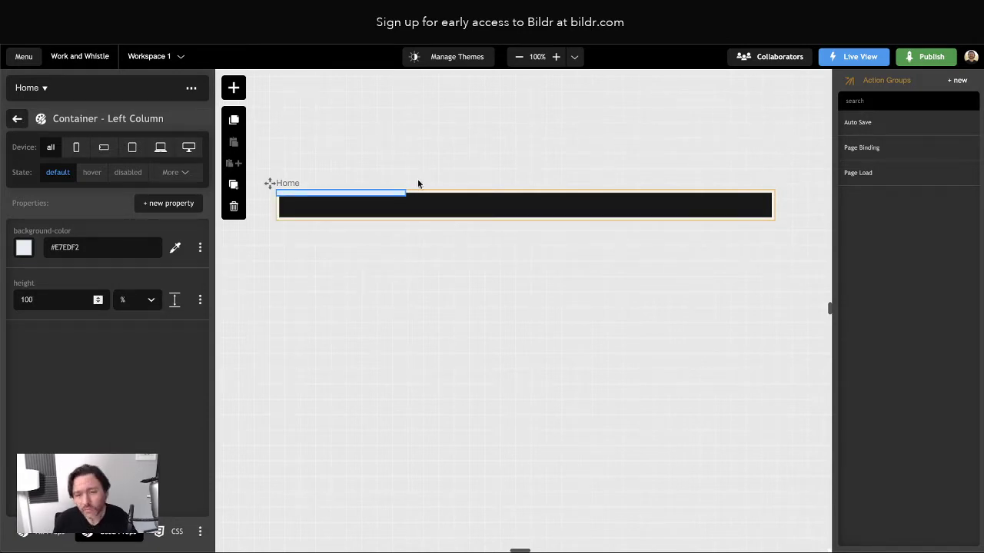
# Return to the element tree and add a Heading element inside div - Center Column
pyautogui.click(18, 121)
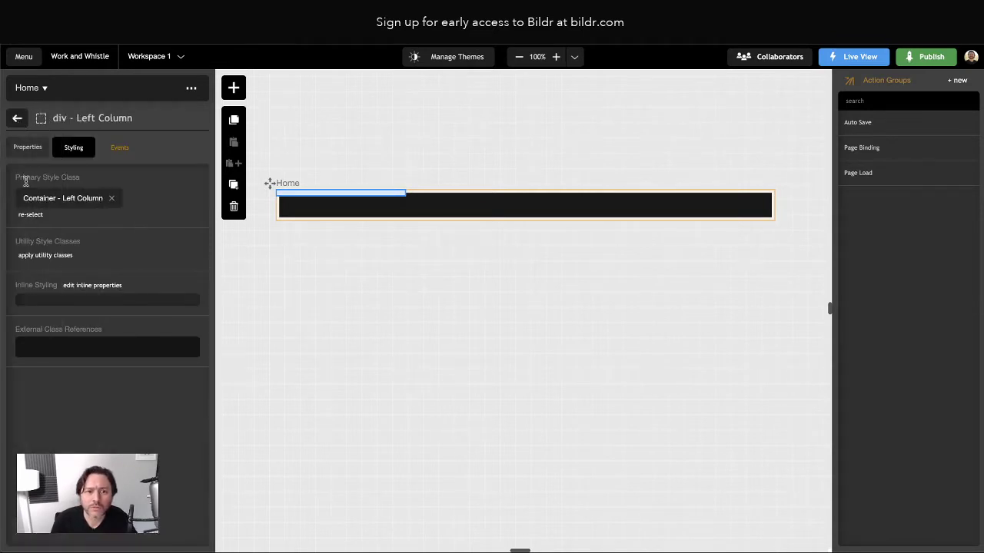
pyautogui.click(17, 121)
pyautogui.click(92, 238)
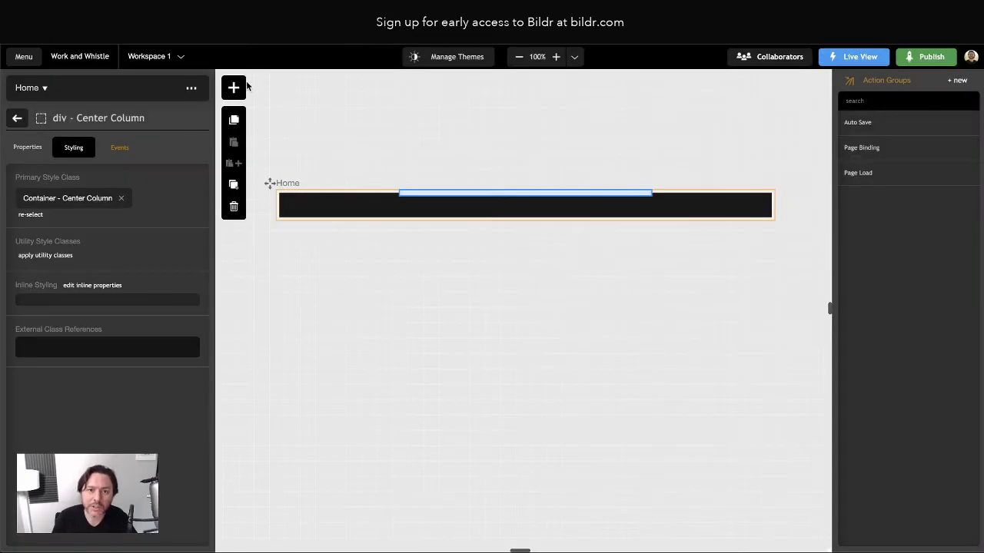
pyautogui.click(234, 87)
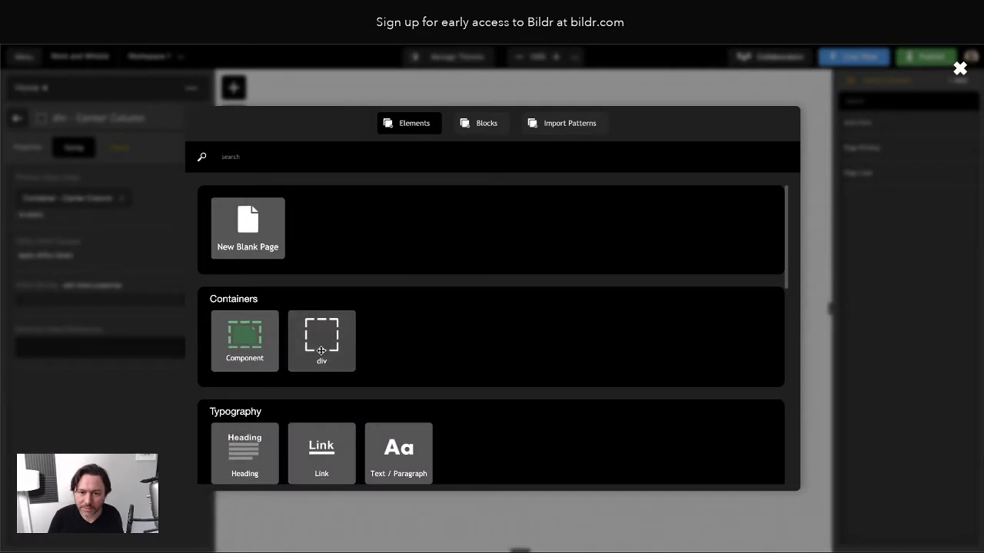
pyautogui.scroll(-1, 276, 369)
pyautogui.moveTo(261, 368); pyautogui.dragTo(128, 238)
pyautogui.click(233, 87)
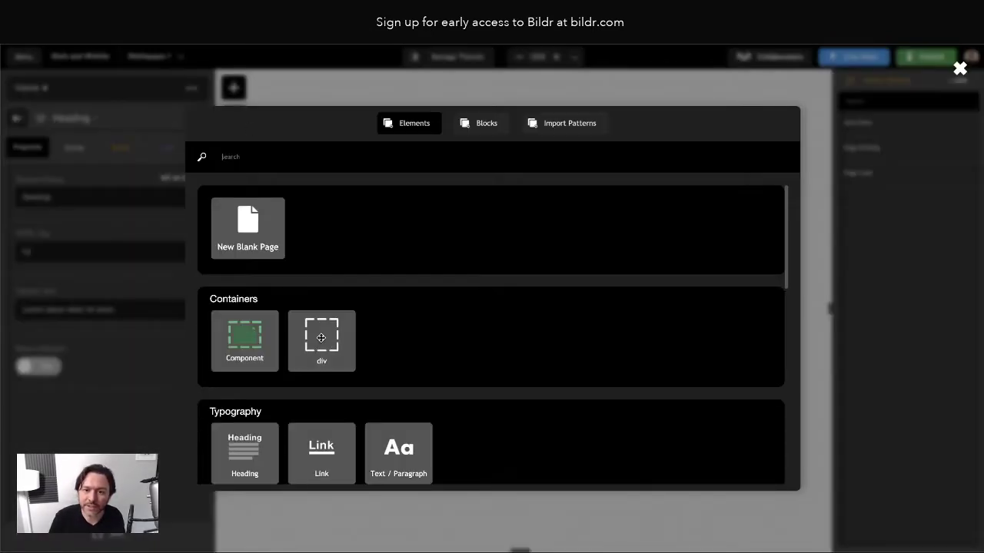
pyautogui.moveTo(238, 458); pyautogui.dragTo(172, 440)
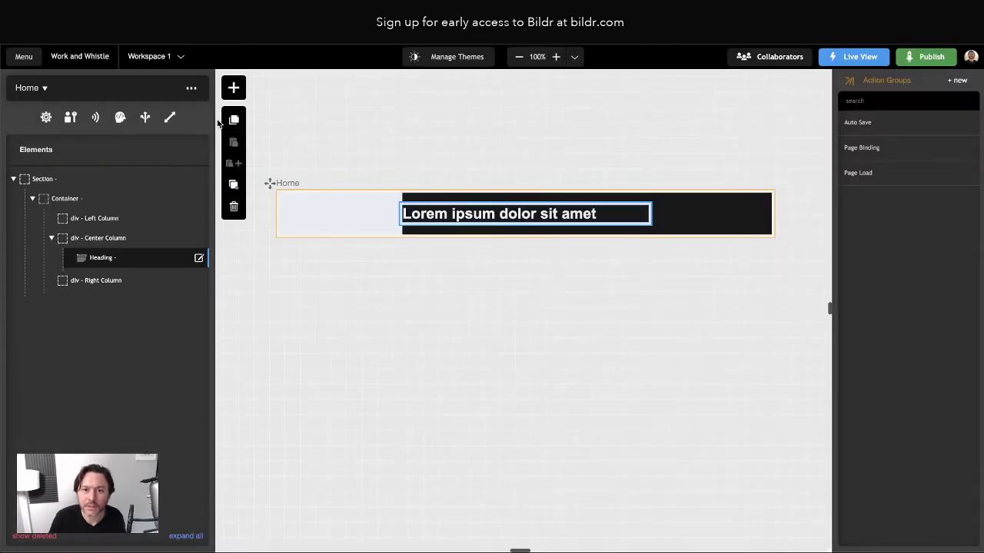
# Add a Text / Paragraph element below the heading inside div - Center Column
pyautogui.click(234, 87)
pyautogui.scroll(-3, 443, 431)
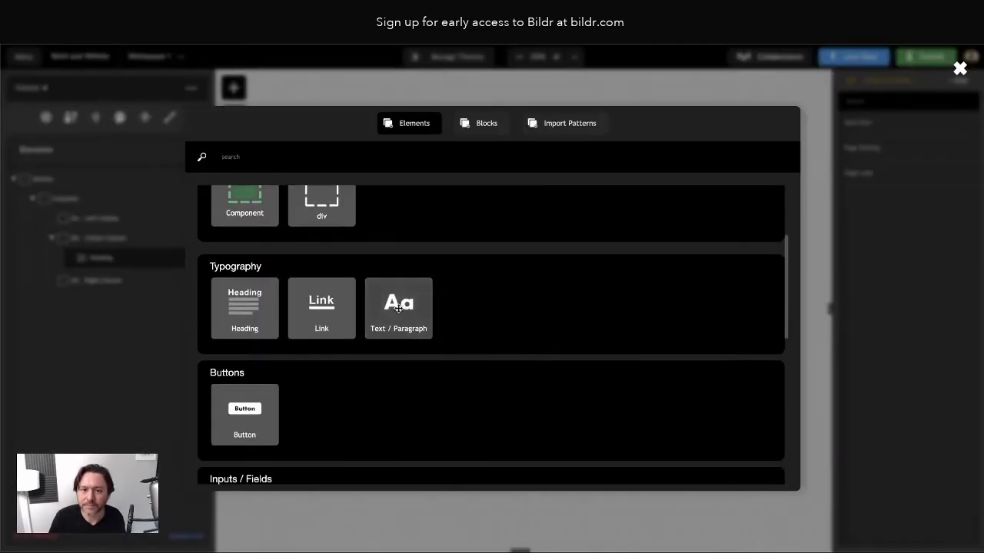
pyautogui.moveTo(398, 307); pyautogui.dragTo(138, 237)
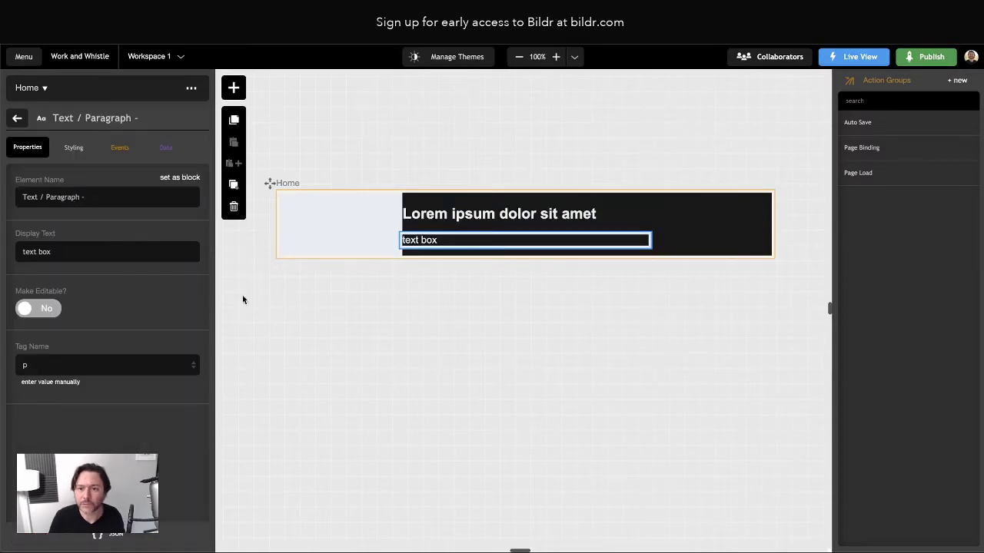
# Remove the height property from the Left Column div's Container - Left Column style class
pyautogui.click(347, 241)
pyautogui.click(69, 151)
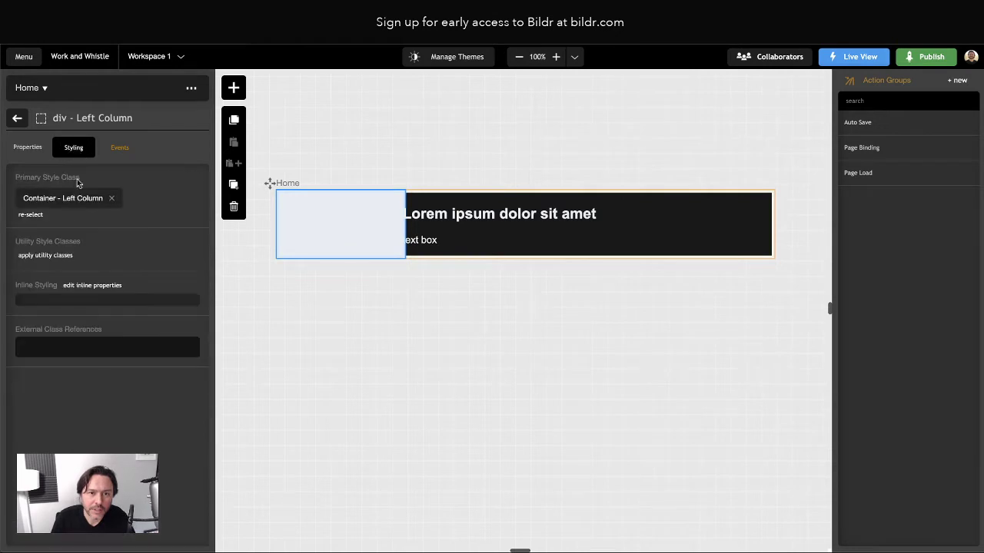
pyautogui.click(64, 199)
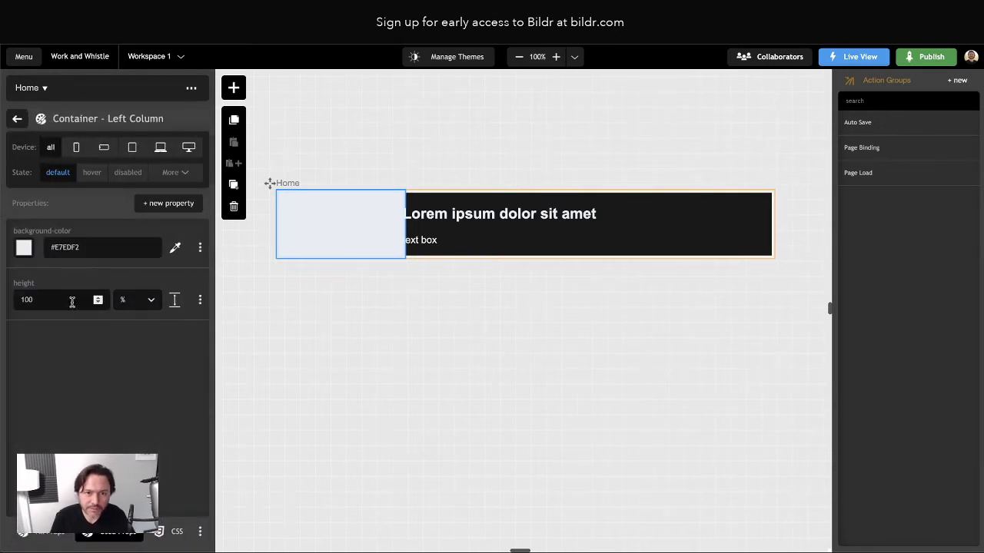
pyautogui.click(199, 299)
pyautogui.click(154, 376)
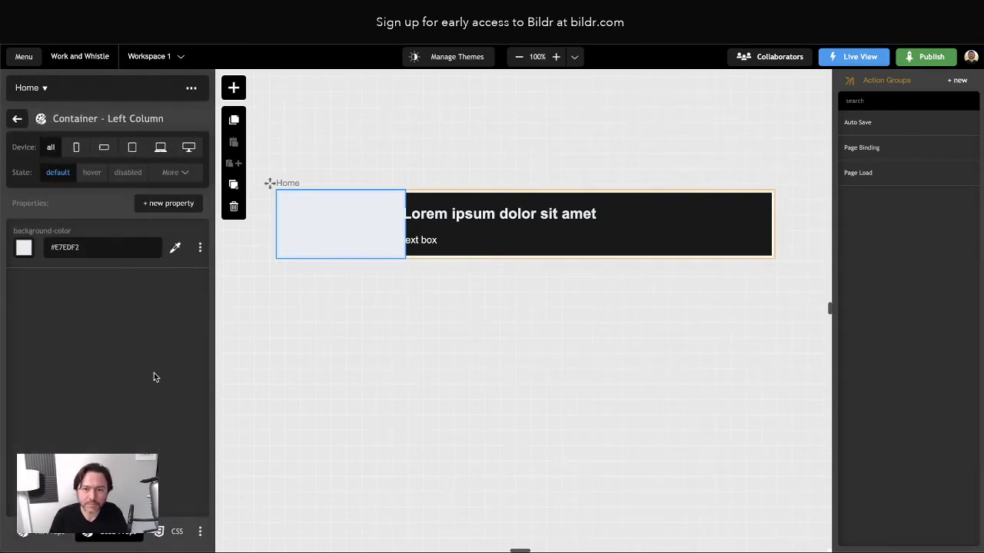
pyautogui.click(341, 376)
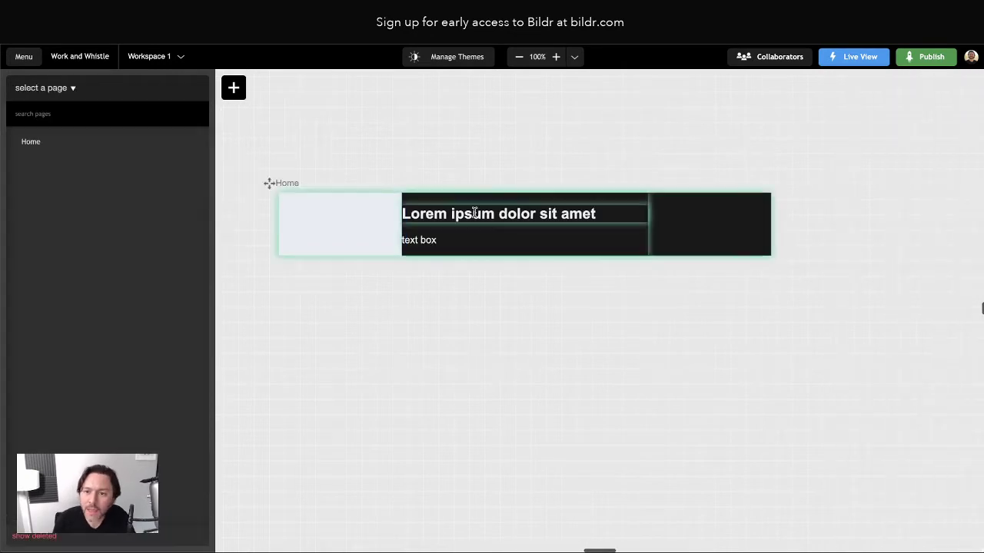
# Switch to the Figma design and check the position and size of the Live label in the light column
pyautogui.click(479, 213)
pyautogui.click(708, 219)
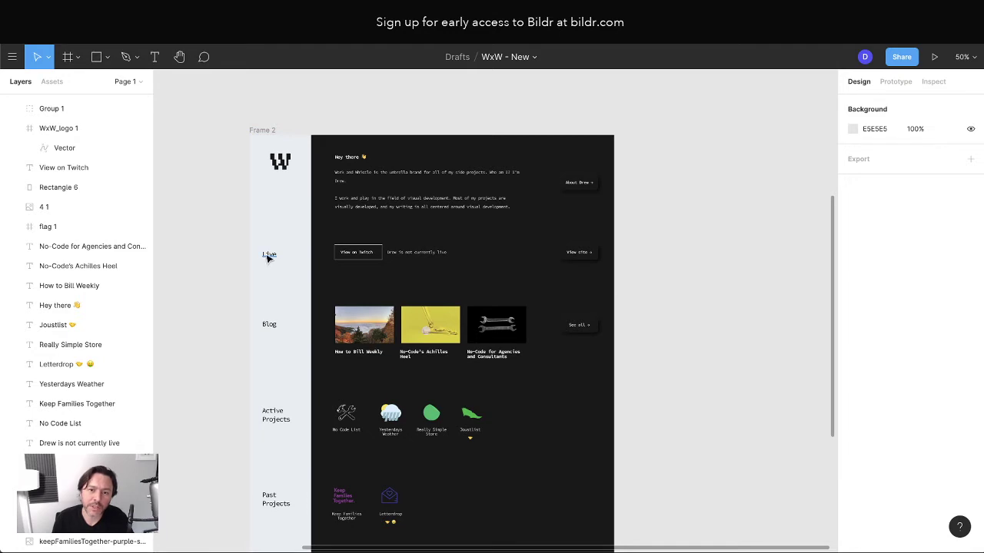
pyautogui.click(267, 257)
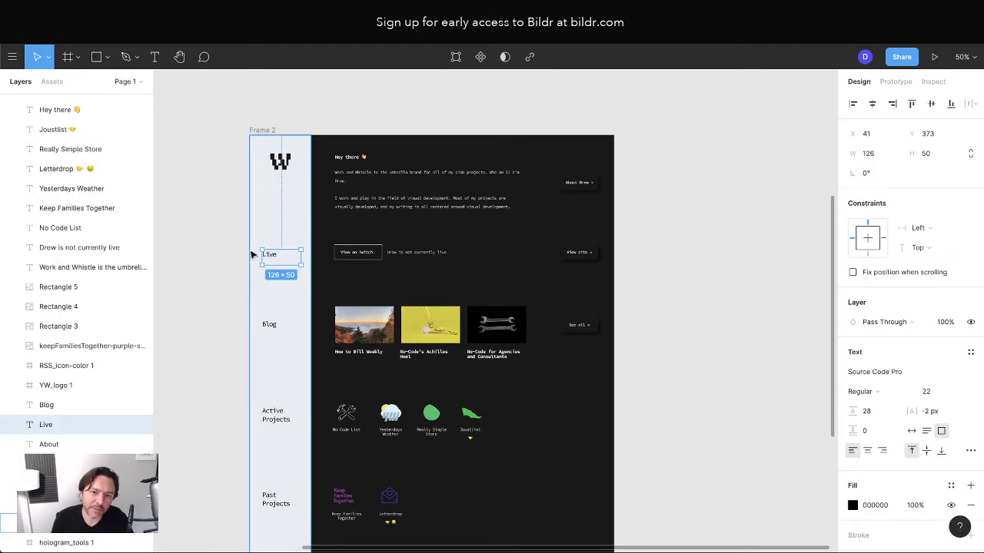
pyautogui.press('Return')
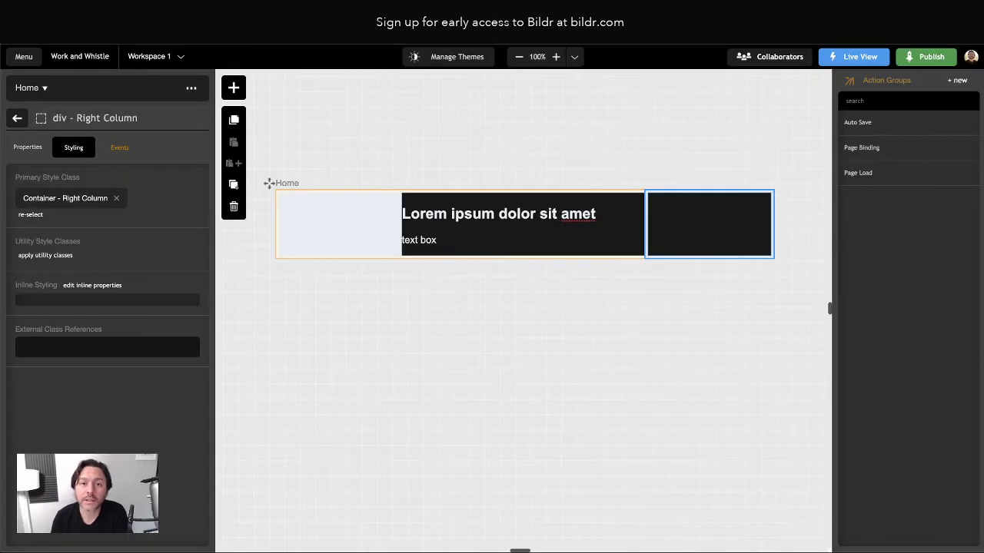
# Back in Bildr, add a padding property to the Left Column div's Container - Left Column class
pyautogui.click(336, 220)
pyautogui.click(66, 199)
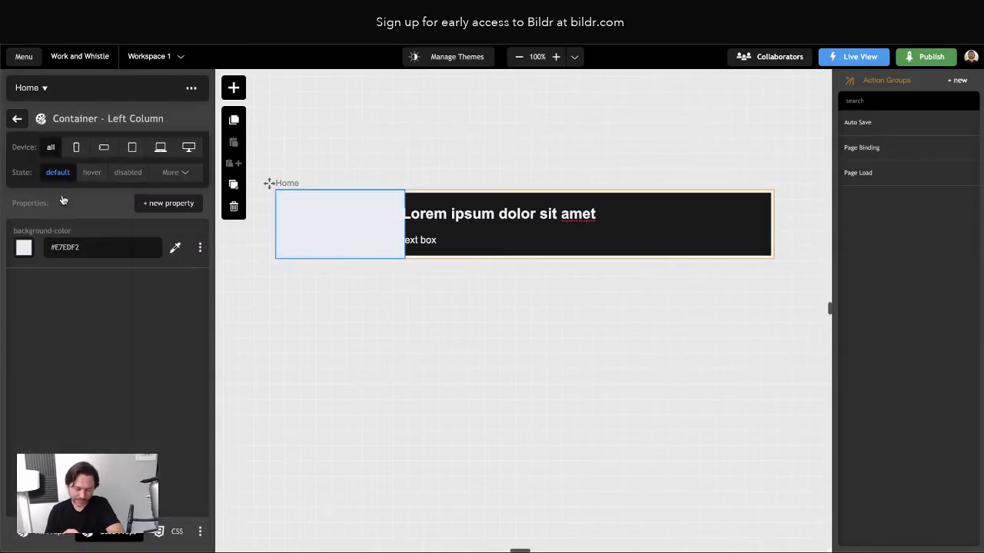
pyautogui.click(168, 204)
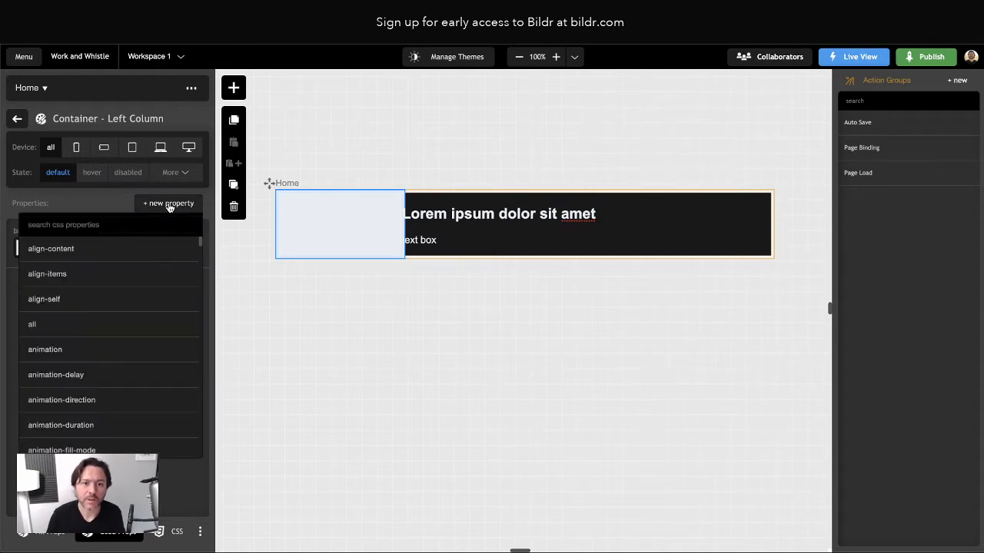
pyautogui.write('padding')
pyautogui.press('Return')
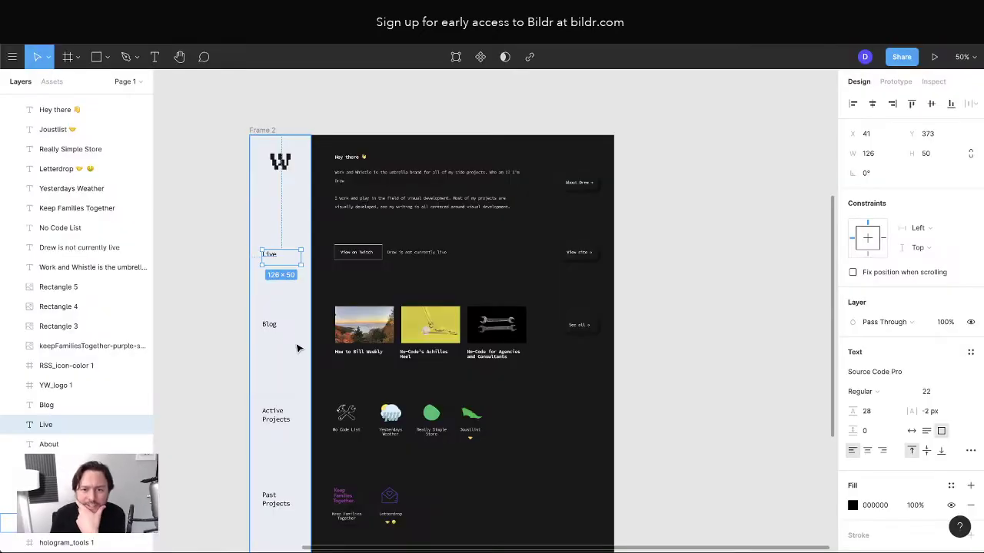
# In Figma, measure the Live label's left margin with a temporary rectangle about 41 × 72, and remove the rectangle
pyautogui.press('r')
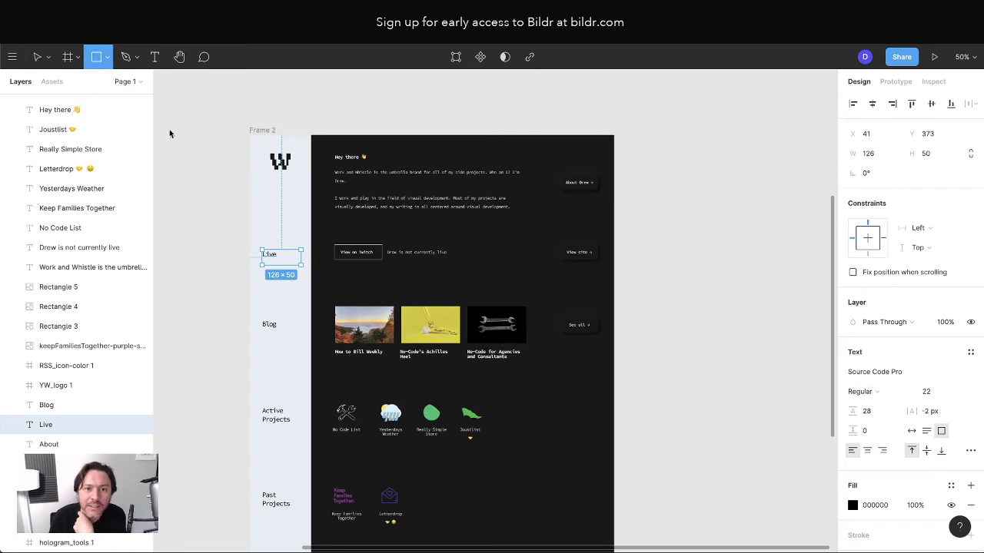
pyautogui.moveTo(249, 248); pyautogui.dragTo(263, 274)
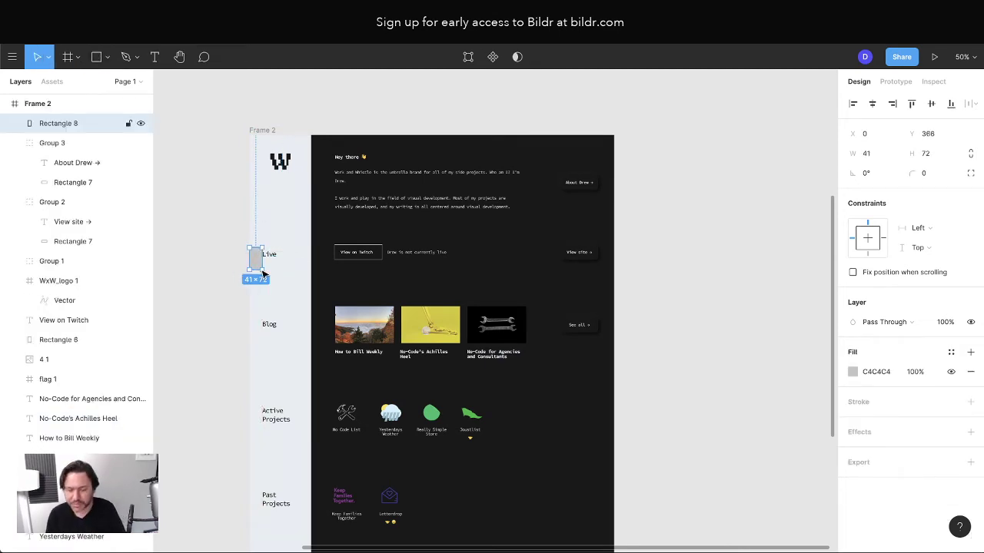
pyautogui.press('Delete')
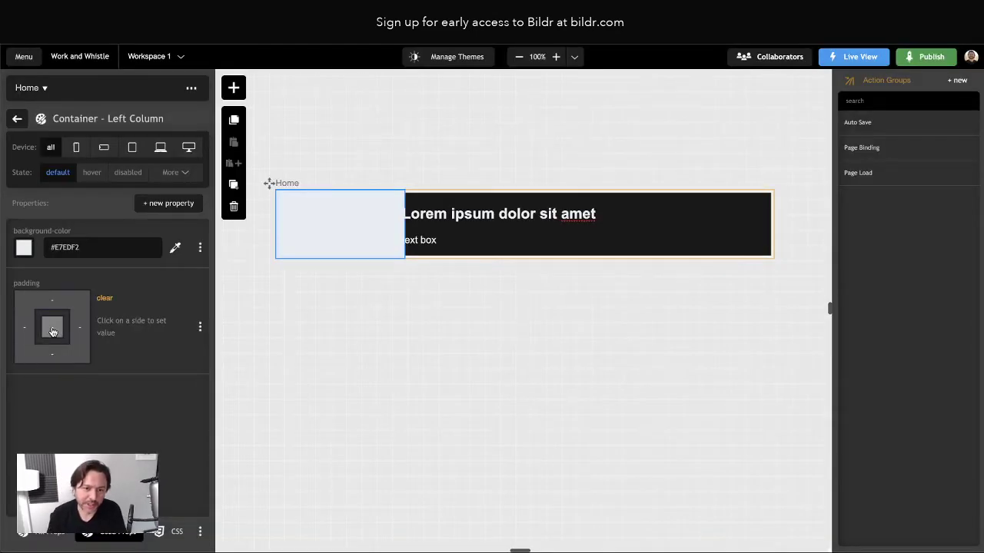
# Return to Bildr and set the Container - Left Column class's padding to 40 px on all sides
pyautogui.write('40')
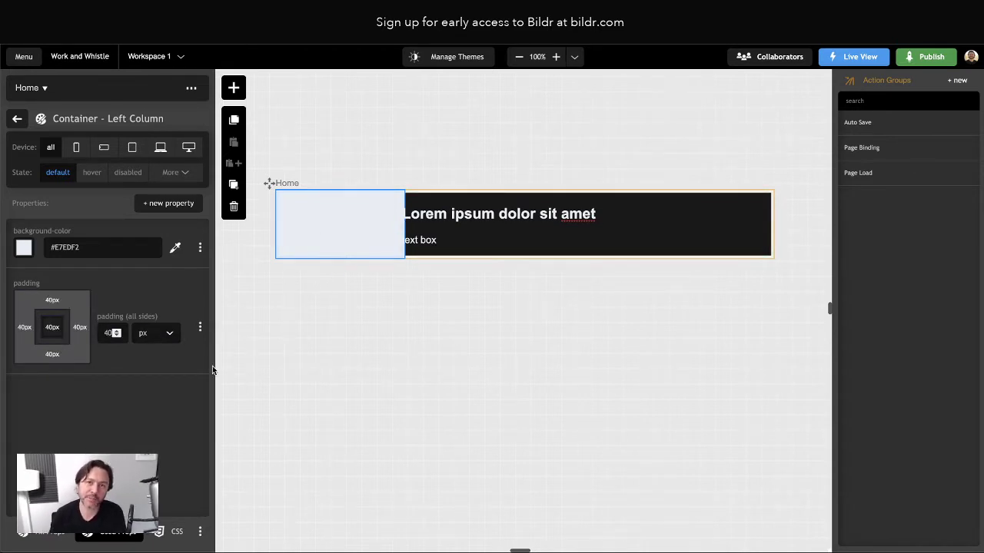
pyautogui.click(115, 394)
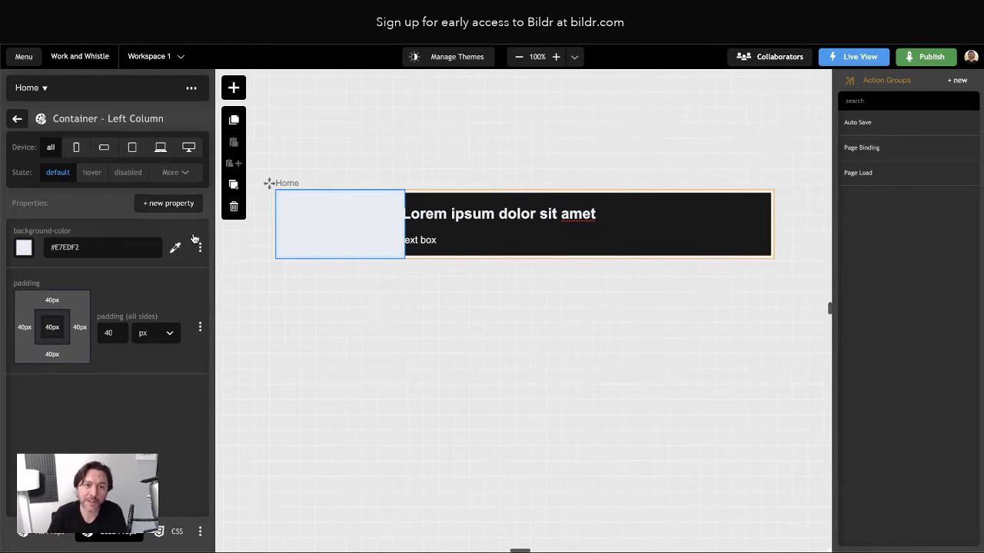
# Add a padding property of 40 px on all sides to the Center Column div's Container - Center Column class
pyautogui.click(427, 229)
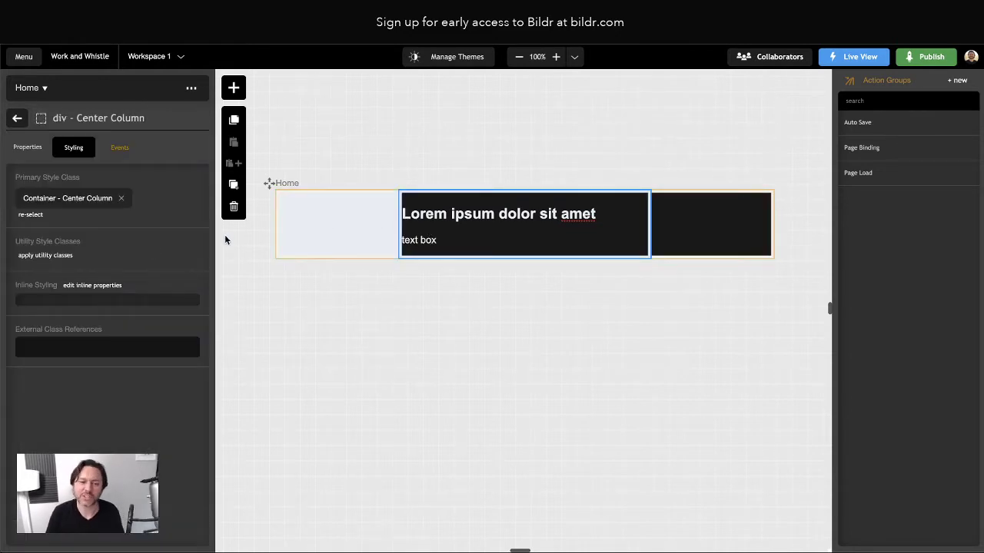
pyautogui.click(67, 199)
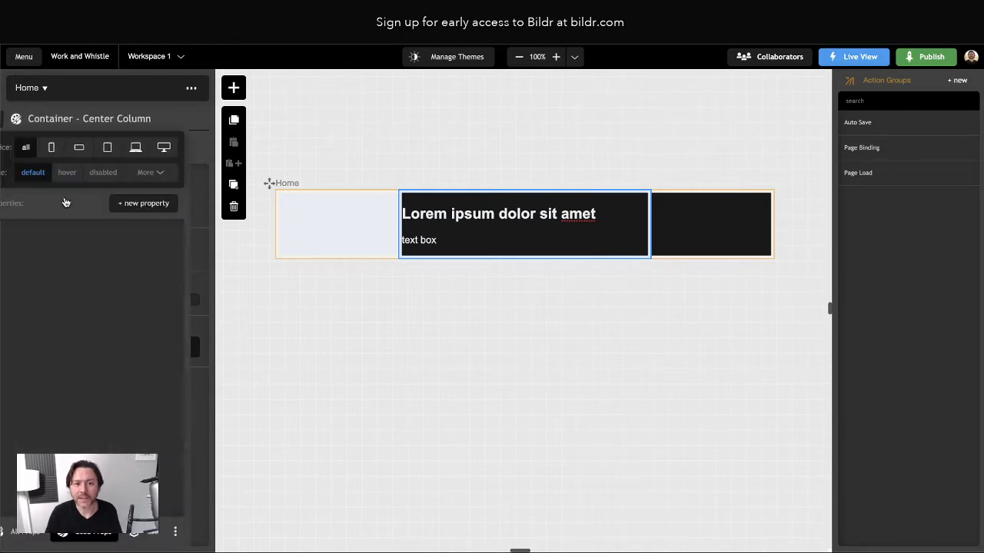
pyautogui.click(163, 206)
pyautogui.click(167, 204)
pyautogui.click(174, 205)
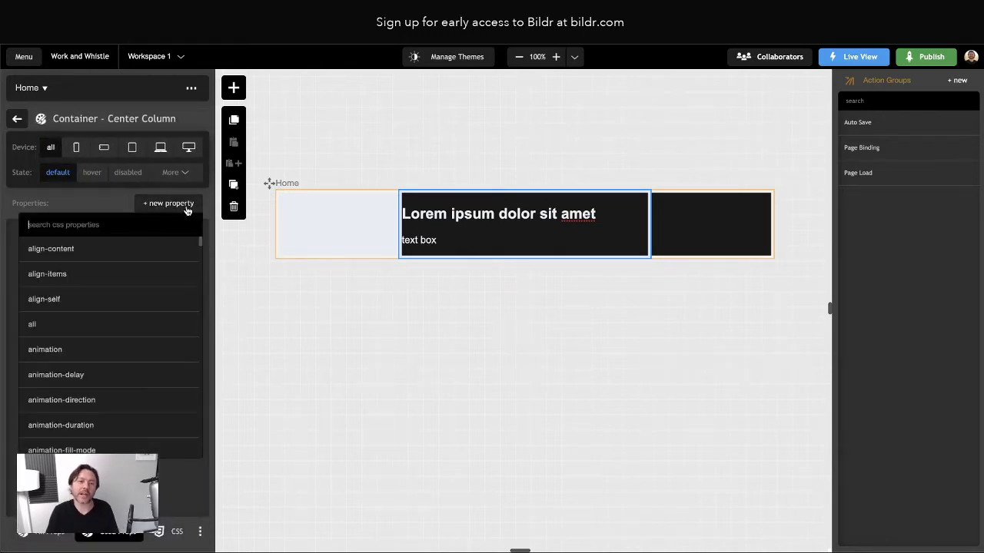
pyautogui.write('padding')
pyautogui.click(133, 240)
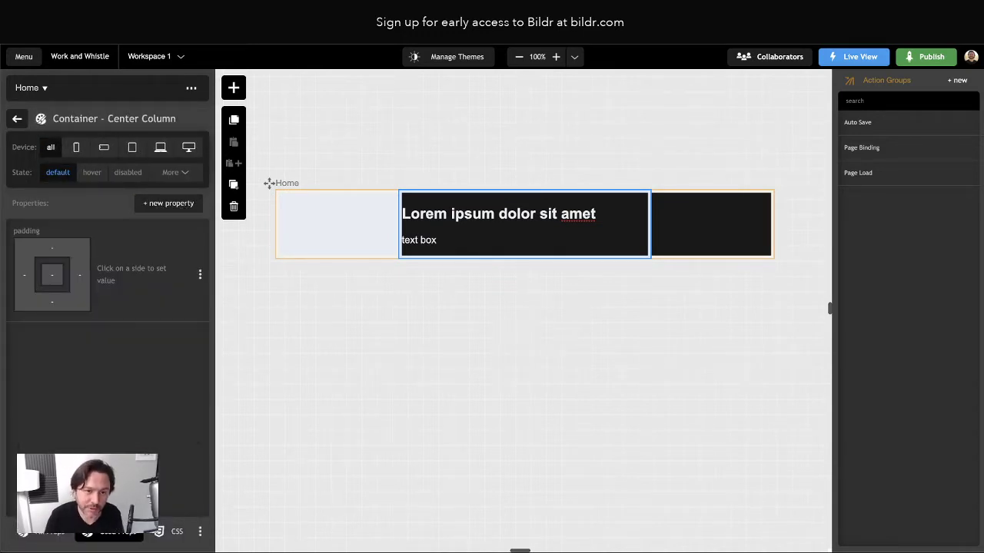
pyautogui.click(52, 274)
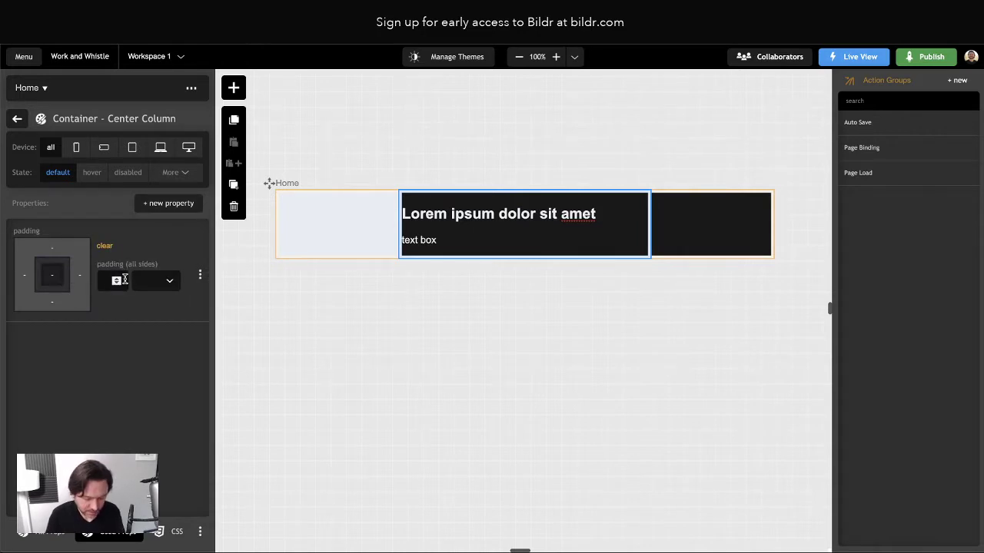
pyautogui.write('40')
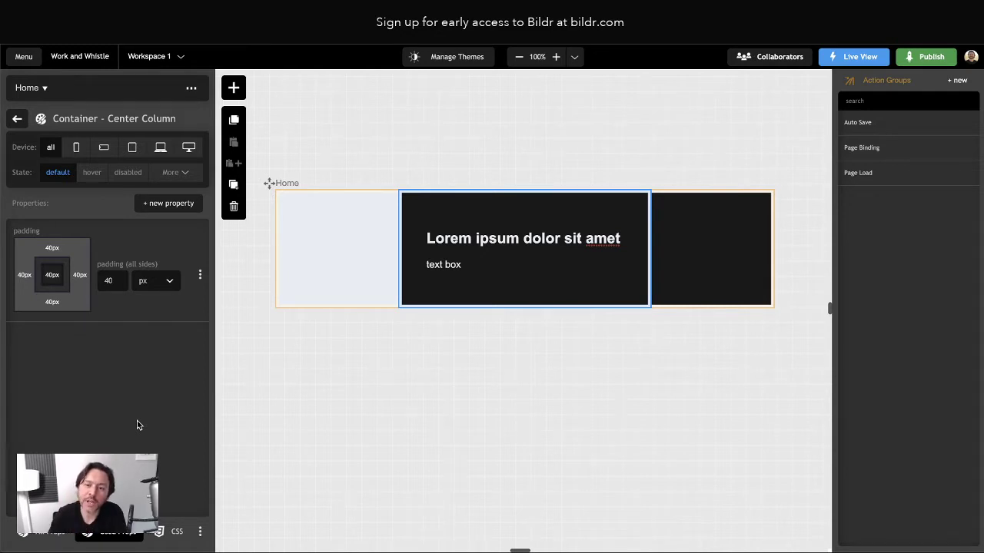
pyautogui.moveTo(110, 312)
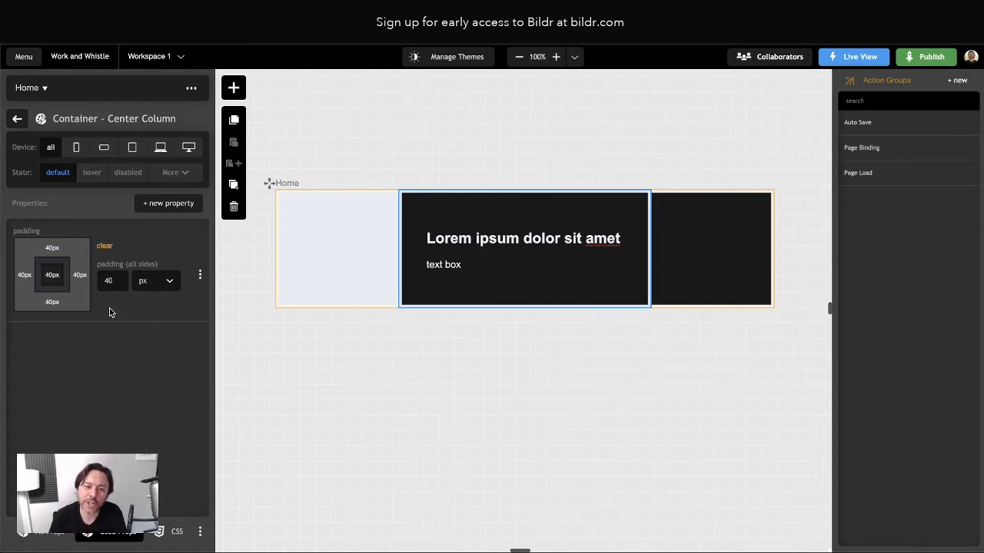
# Create a new primary style class named Container - Column for div - Center Column
pyautogui.click(19, 119)
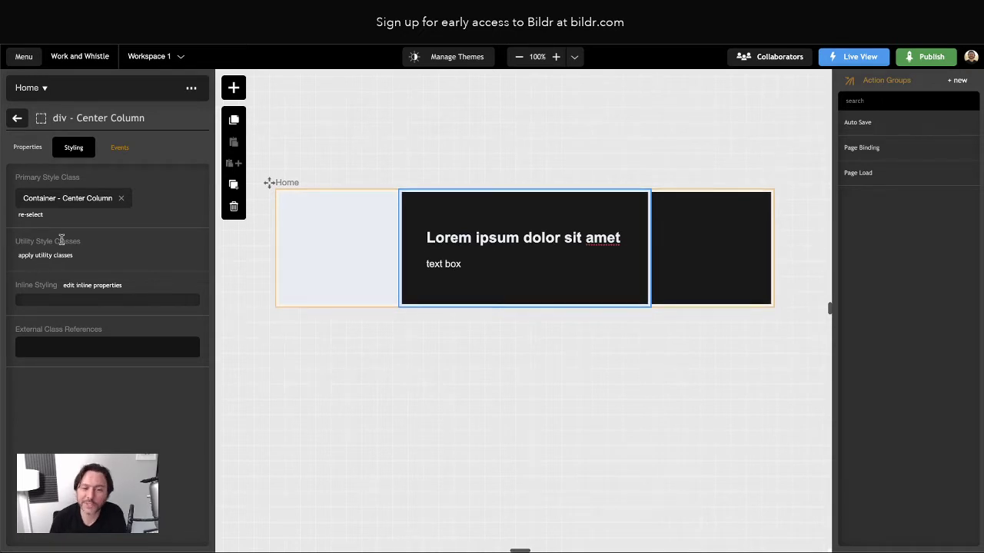
pyautogui.click(38, 219)
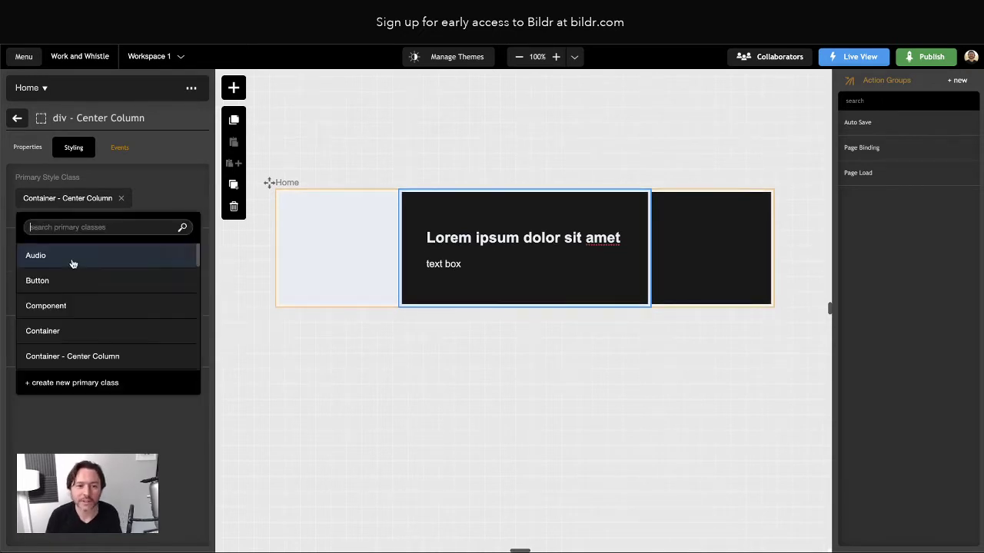
pyautogui.click(87, 382)
pyautogui.write('Column')
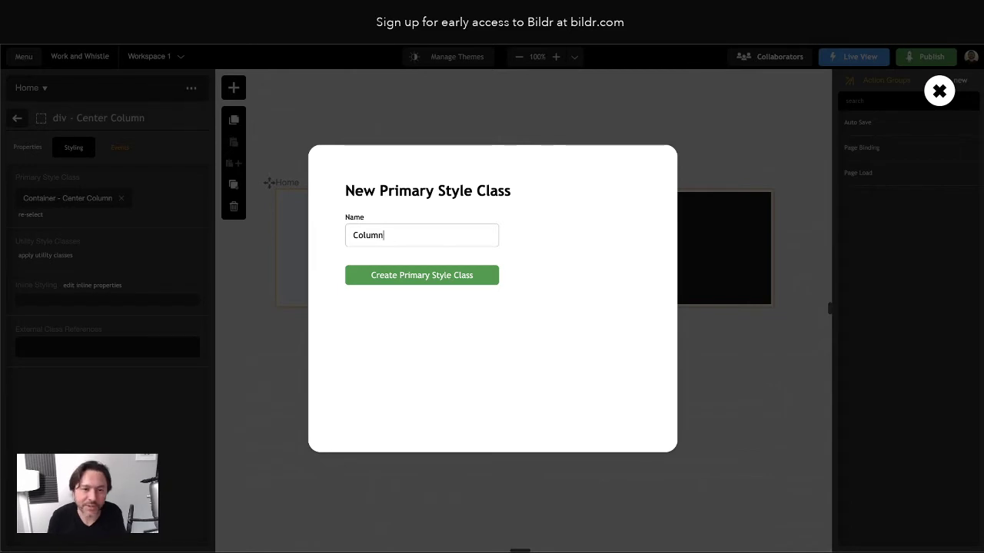
pyautogui.click(356, 238)
pyautogui.write('Container -')
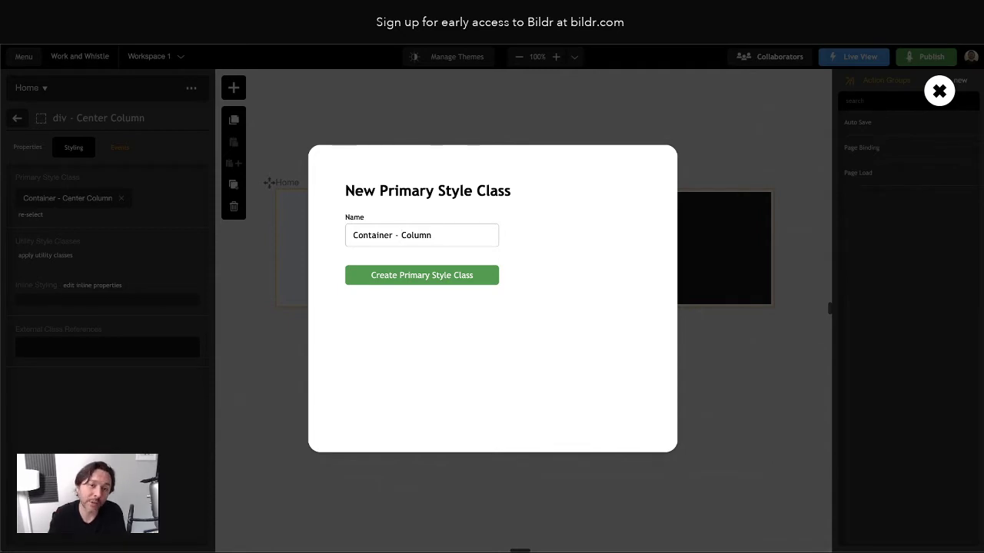
pyautogui.click(413, 280)
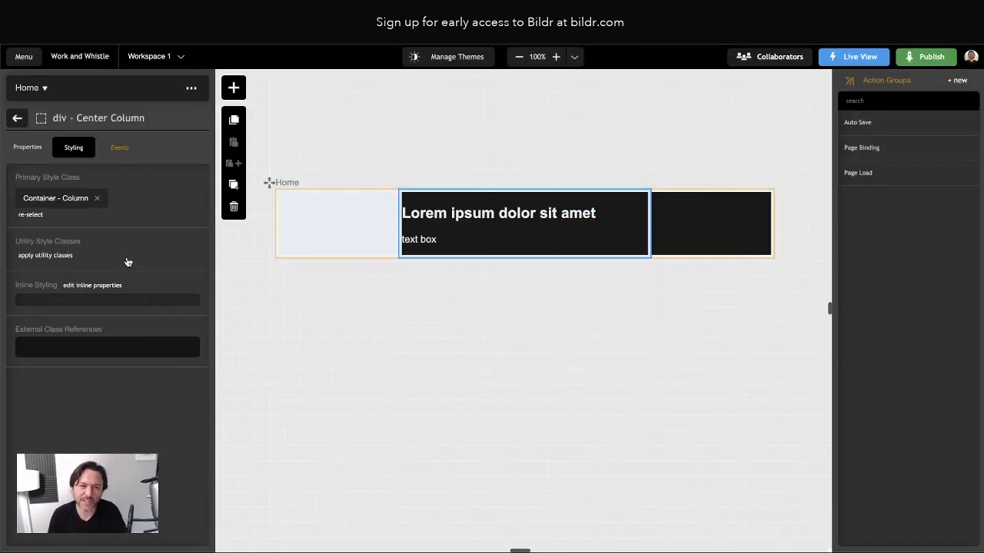
# Add a padding property of 40 px on all sides to the Container - Column class
pyautogui.click(67, 201)
pyautogui.click(164, 204)
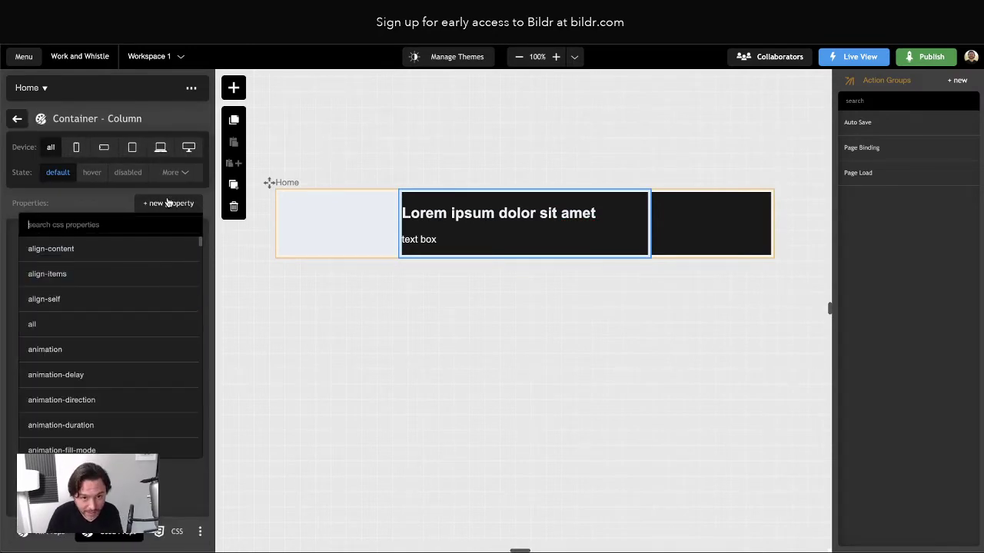
pyautogui.write('padding')
pyautogui.click(84, 256)
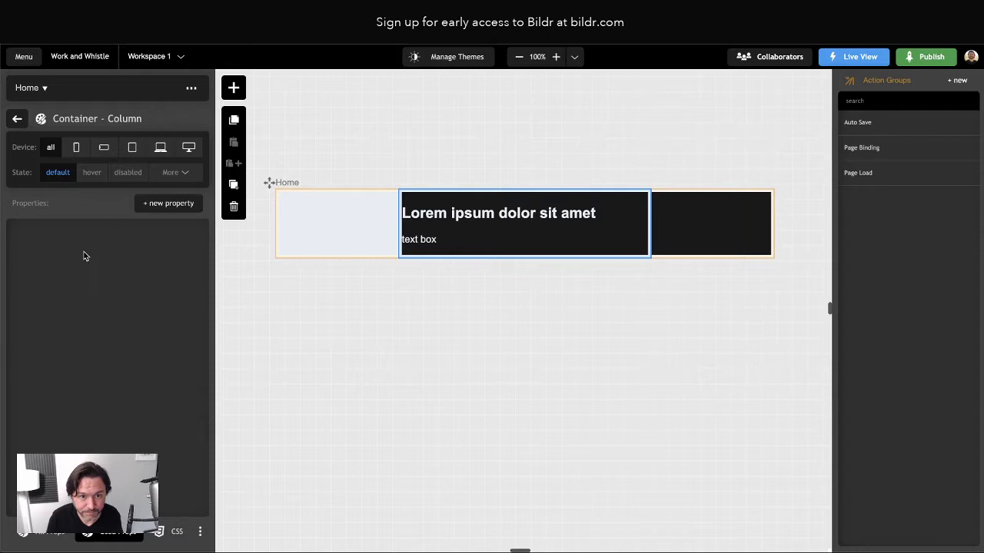
pyautogui.click(149, 209)
pyautogui.write('padding')
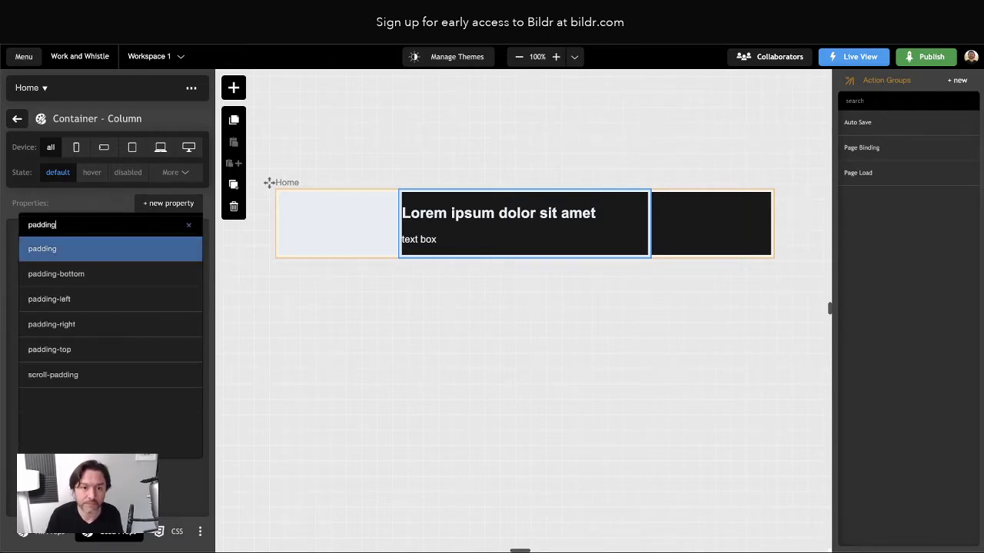
pyautogui.click(103, 252)
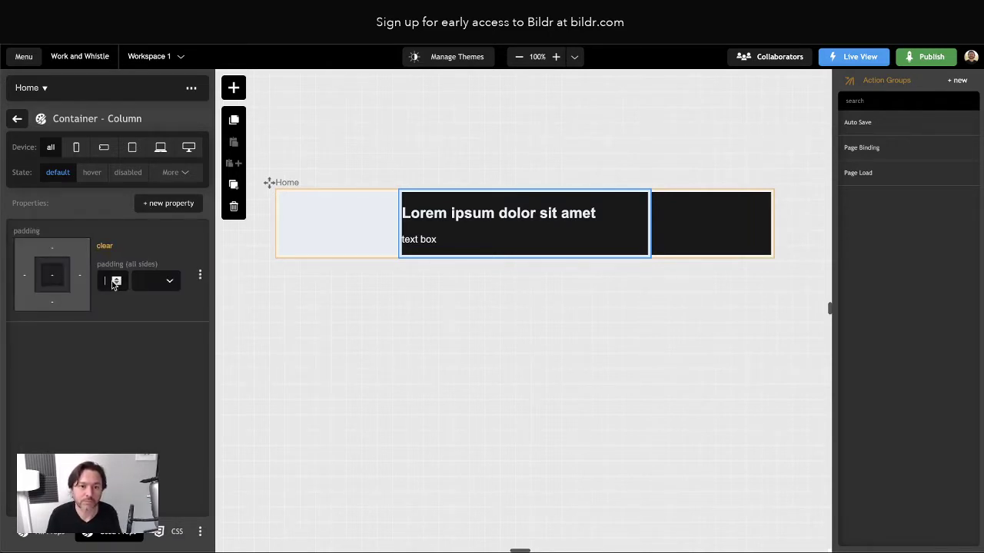
pyautogui.write('40')
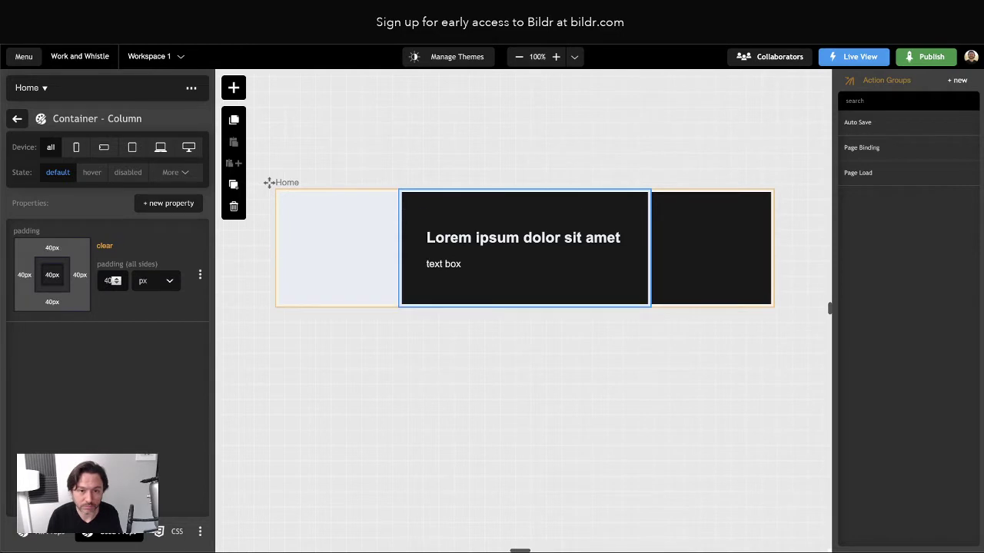
# Replace the primary style class of div - Left Column with Container - Column
pyautogui.click(335, 252)
pyautogui.click(26, 218)
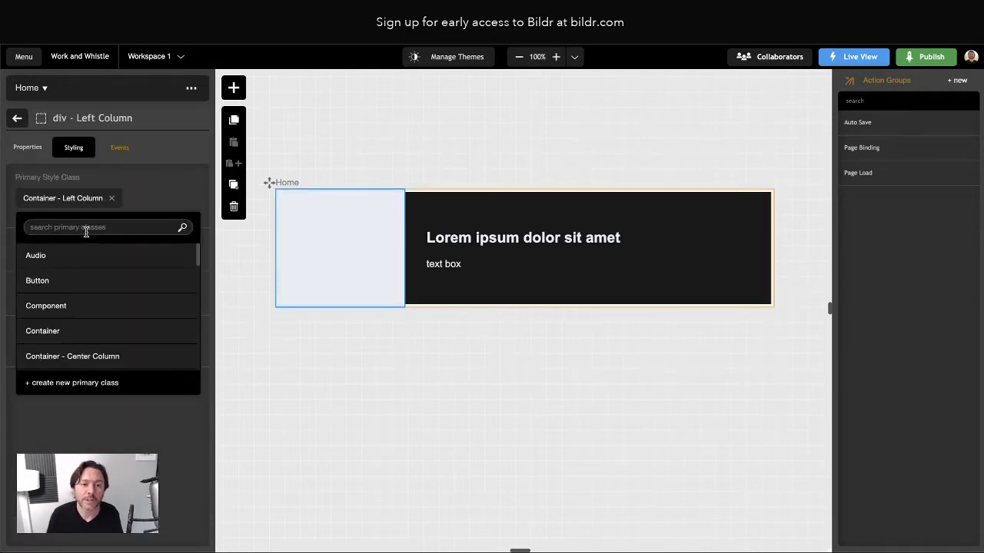
pyautogui.write('column')
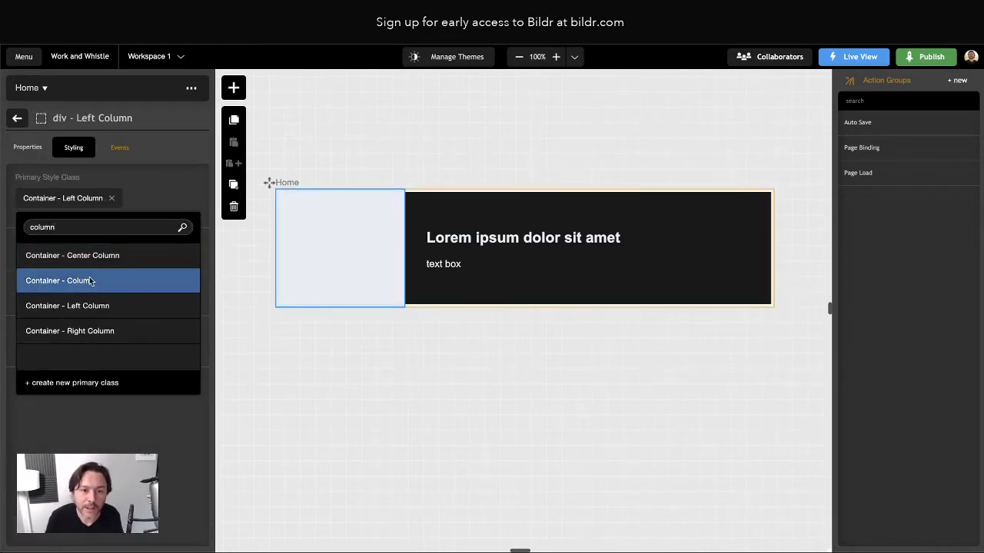
pyautogui.click(88, 282)
# Create a new utility style class named Container - Column - Left for div - Left Column
pyautogui.click(46, 257)
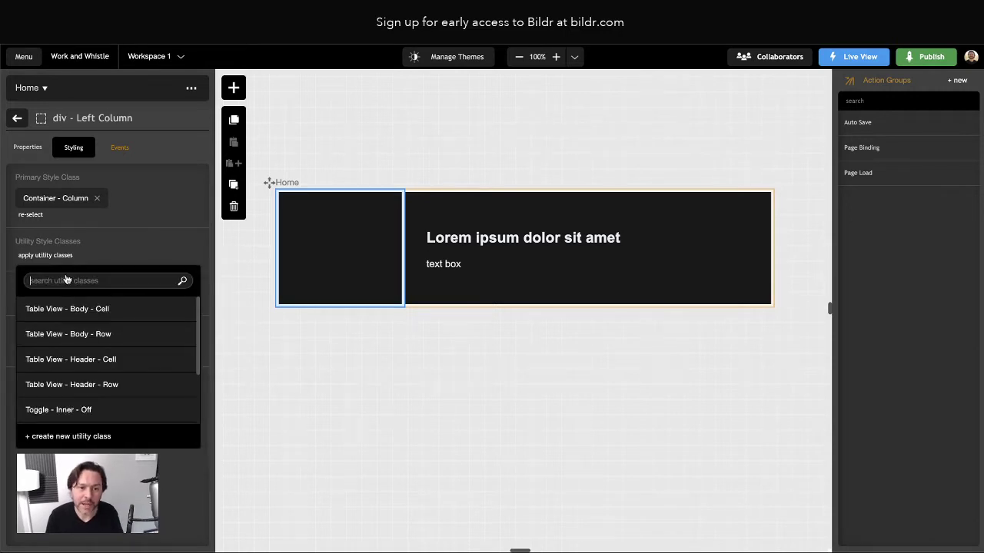
pyautogui.click(85, 437)
pyautogui.write('C')
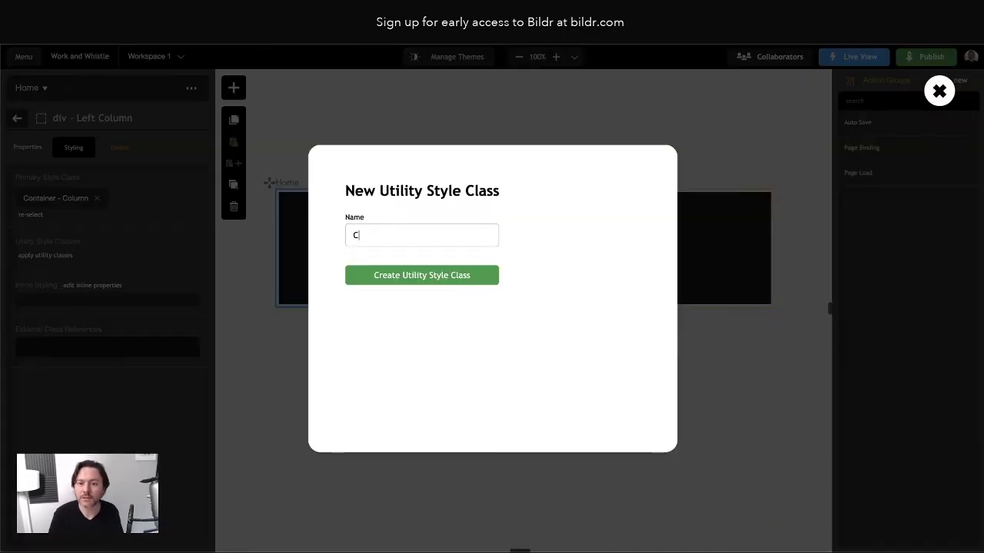
pyautogui.write('ontainer ')
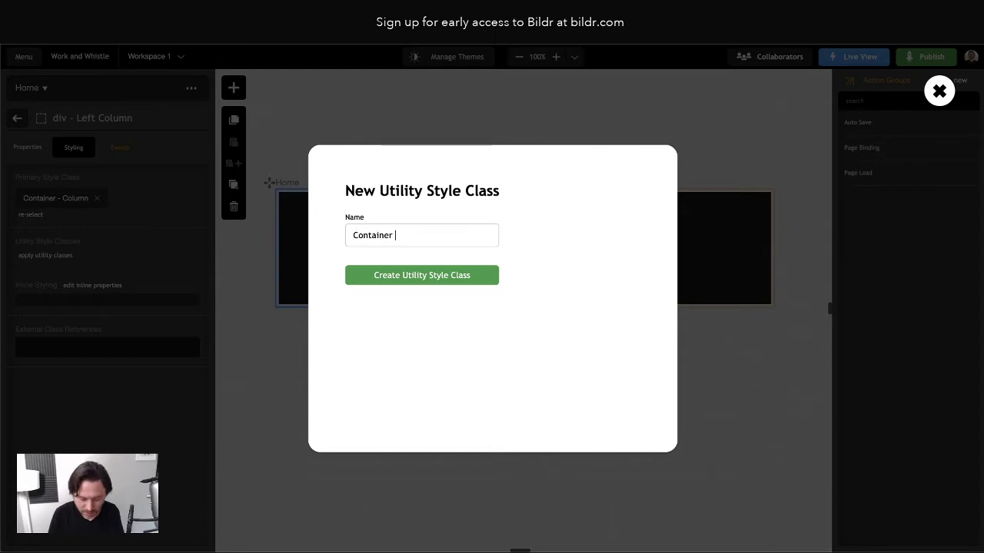
pyautogui.write('- Column - L')
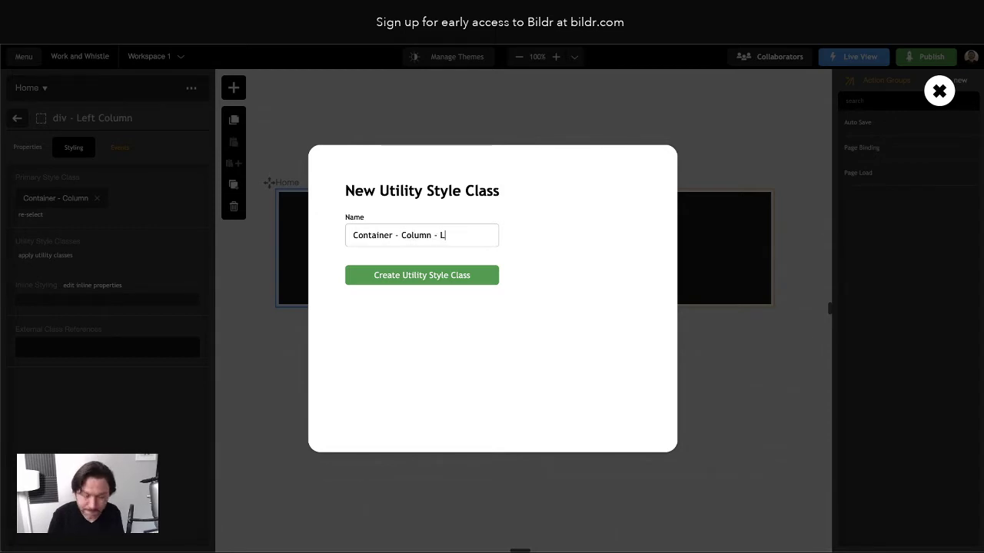
pyautogui.write('eft')
pyautogui.press('Return')
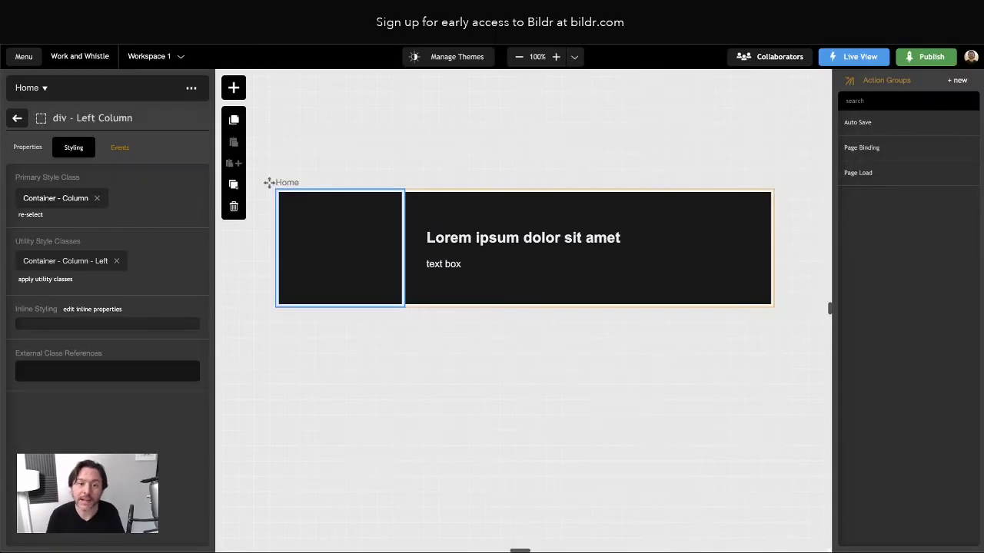
# Add a background-color property to the Container - Column - Left utility class
pyautogui.click(64, 265)
pyautogui.click(168, 203)
pyautogui.write('backgo')
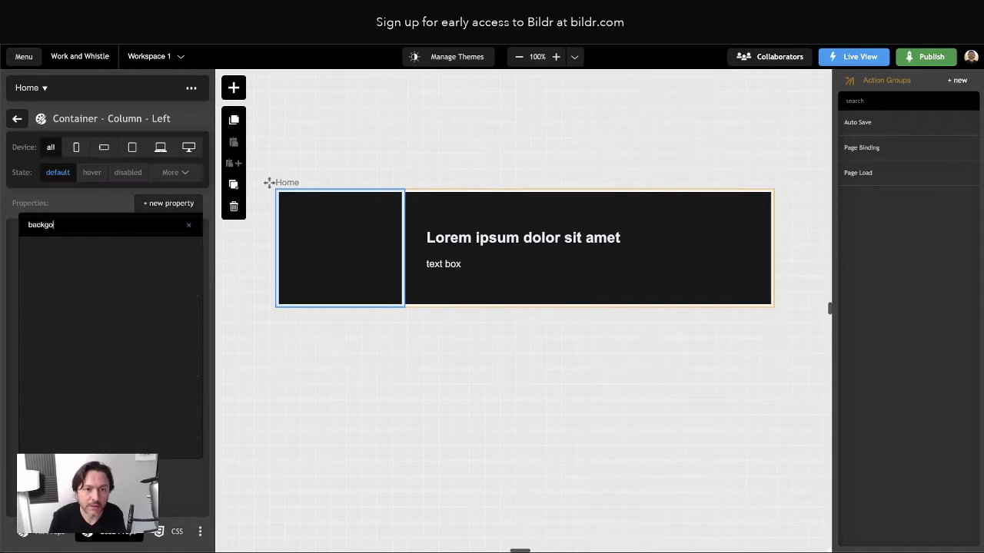
pyautogui.press('BackSpace')
pyautogui.write('round')
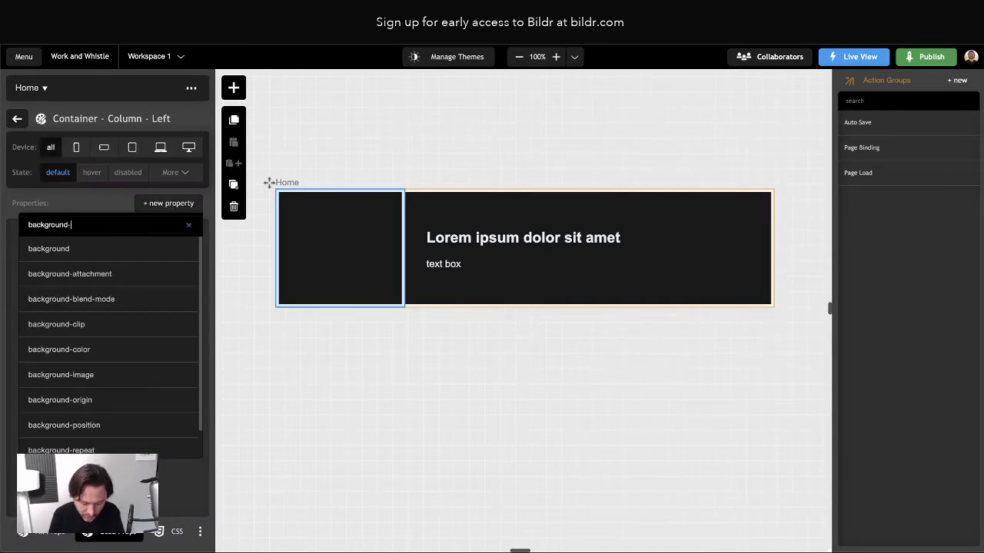
pyautogui.write('-col')
pyautogui.press('Return')
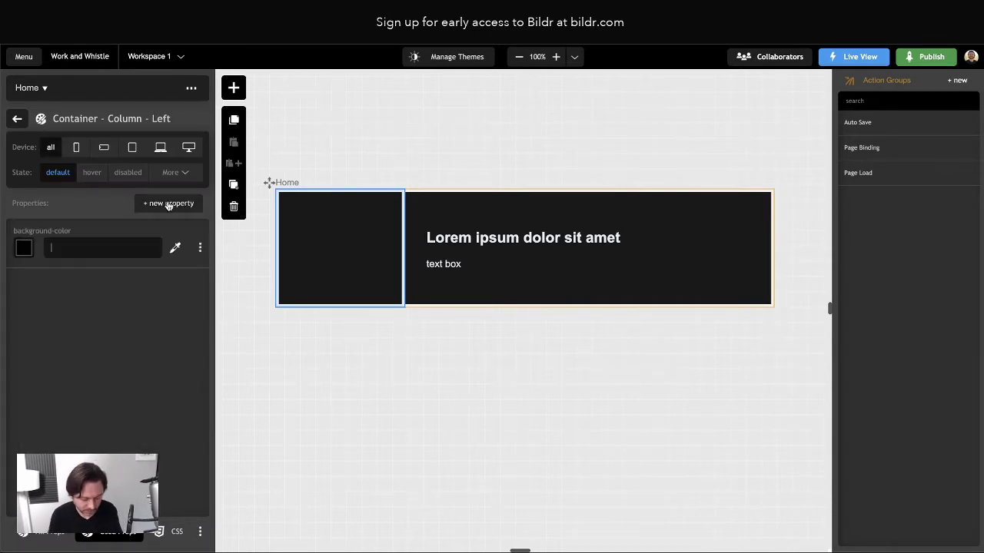
# Set the Container - Column - Left background color to #E7EDF2 and delete the extra blank property
pyautogui.write('#')
pyautogui.press('super+shift+v')
pyautogui.press('Return')
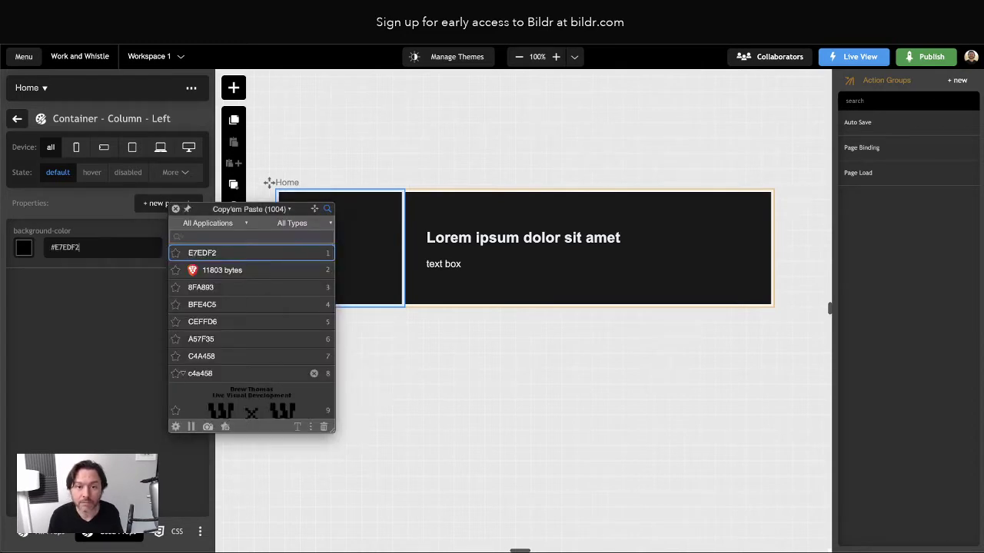
pyautogui.press('Return')
pyautogui.click(201, 287)
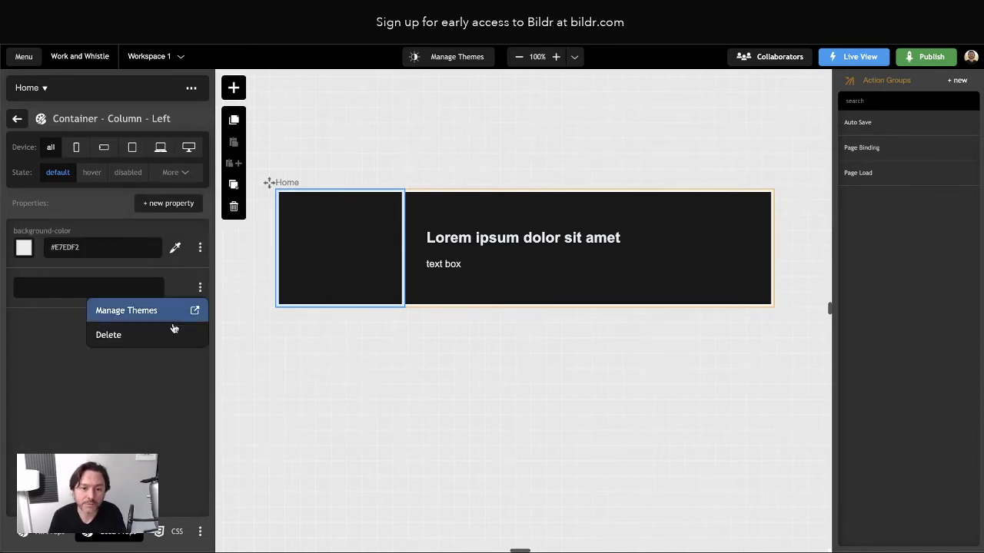
pyautogui.click(151, 335)
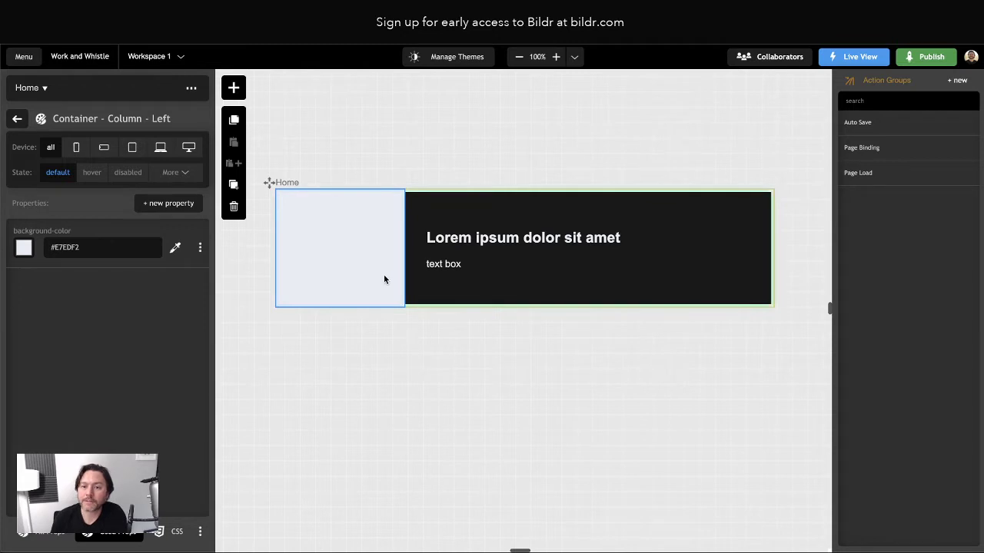
pyautogui.click(17, 118)
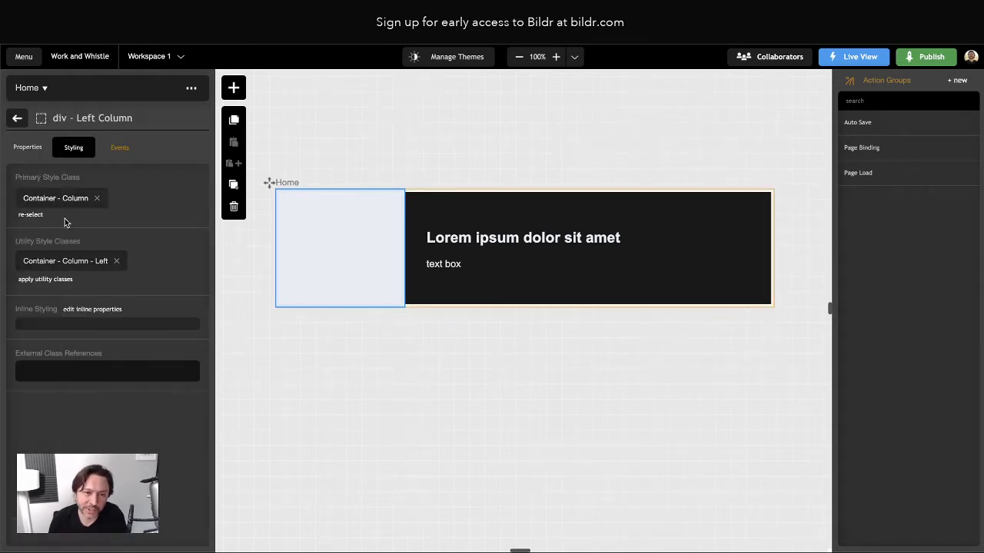
# Examine which style classes are assigned to the center and right columns and to the Section
pyautogui.click(518, 261)
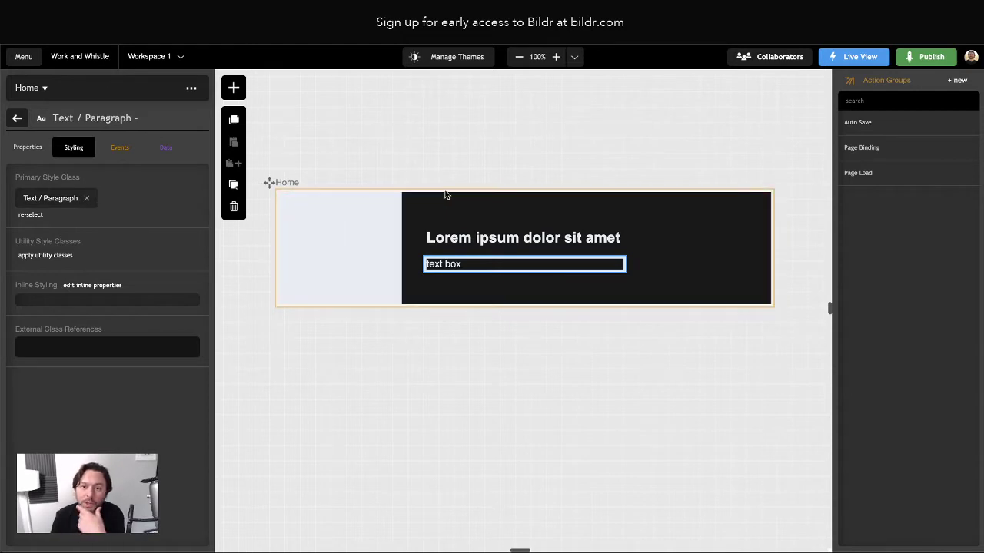
pyautogui.click(422, 201)
pyautogui.click(422, 201)
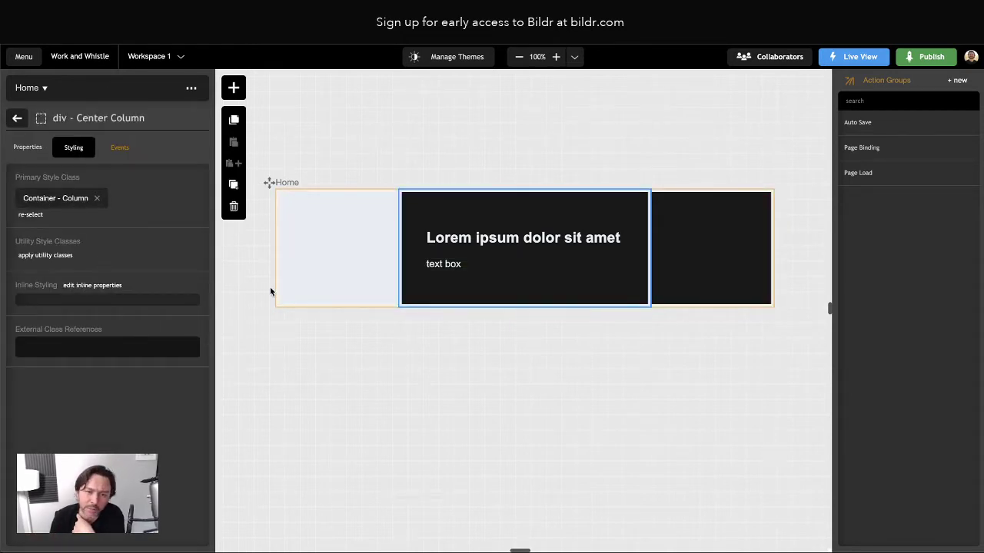
pyautogui.click(757, 246)
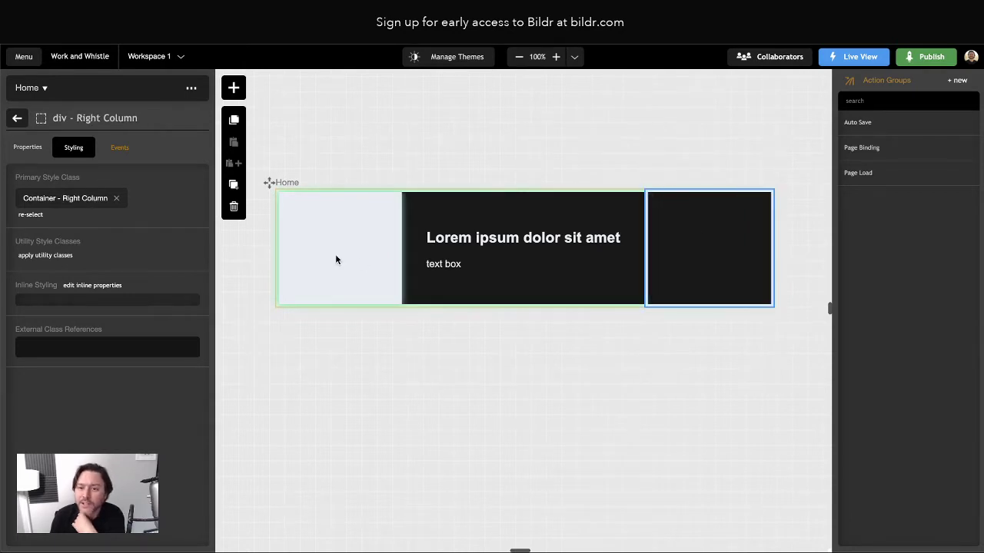
pyautogui.click(328, 173)
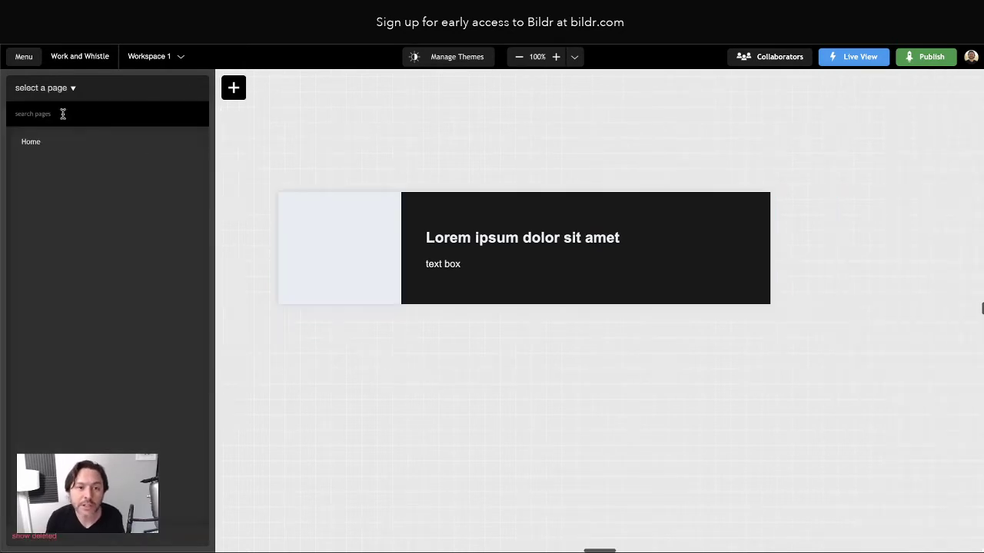
pyautogui.click(342, 241)
pyautogui.click(17, 118)
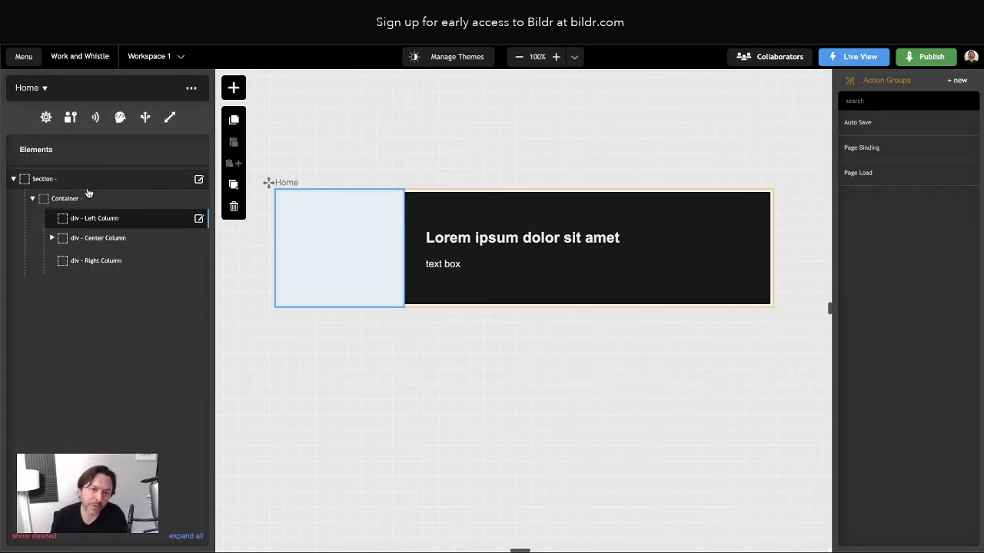
pyautogui.click(42, 181)
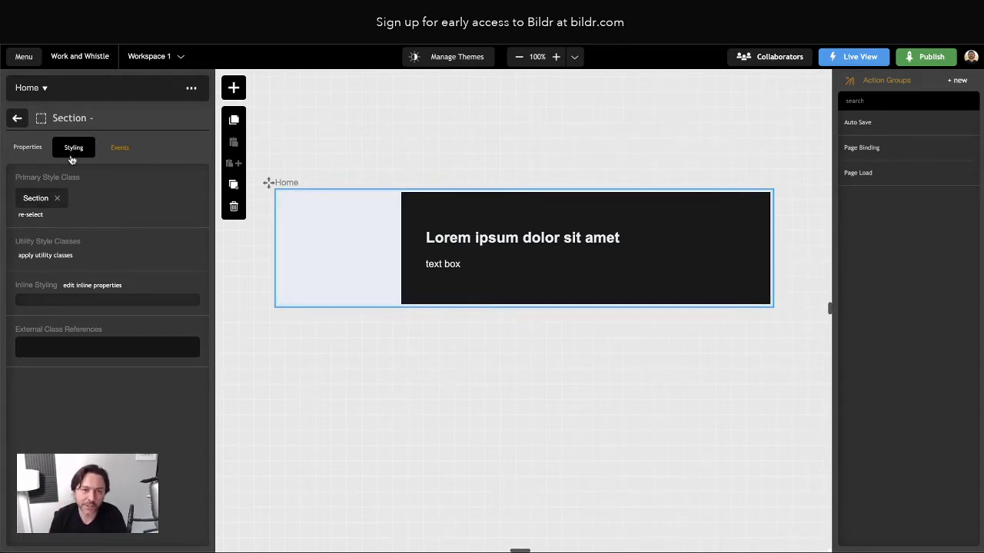
pyautogui.click(16, 117)
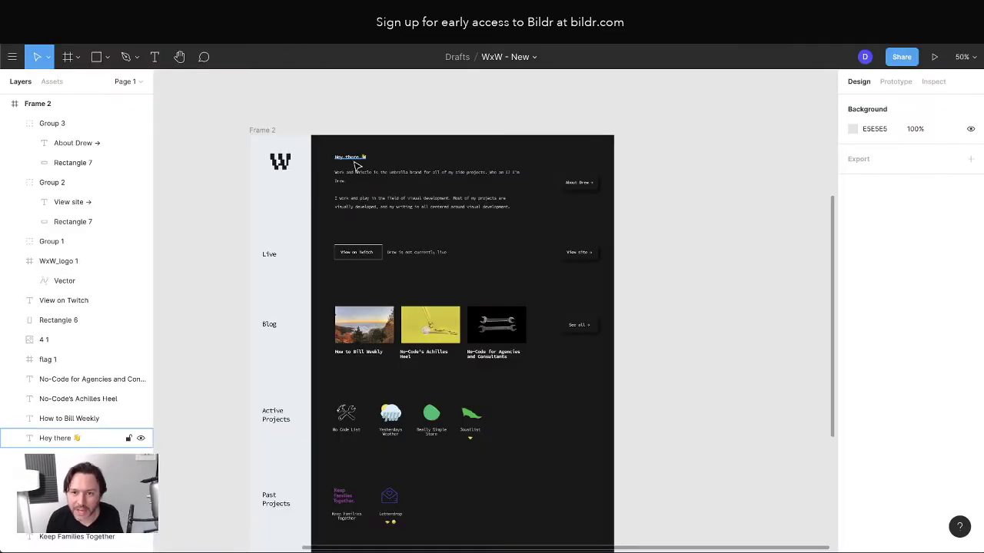
# In the Figma design, copy the introductory text block beginning "Work and Whistle is the umbrella brand"
pyautogui.click(354, 160)
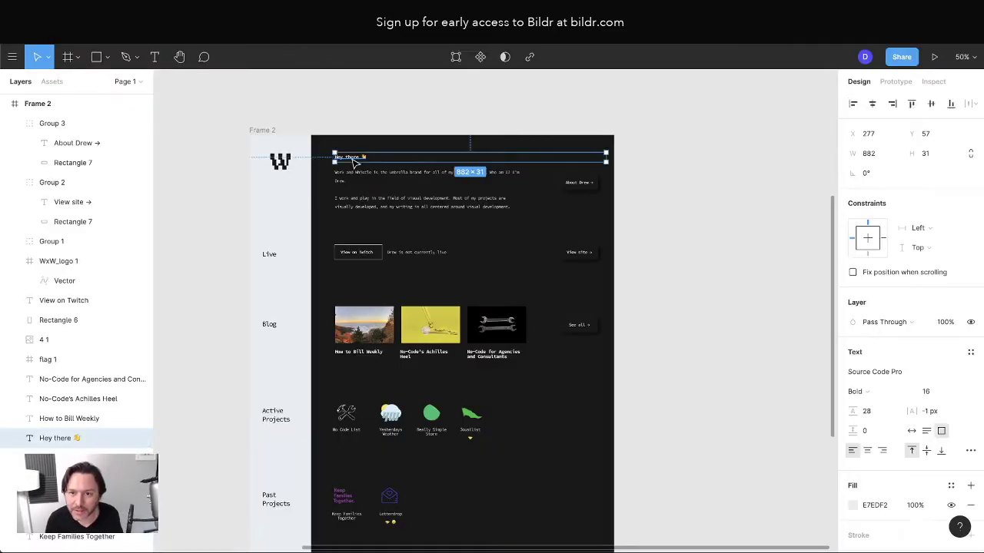
pyautogui.doubleClick(353, 159)
pyautogui.click(358, 172)
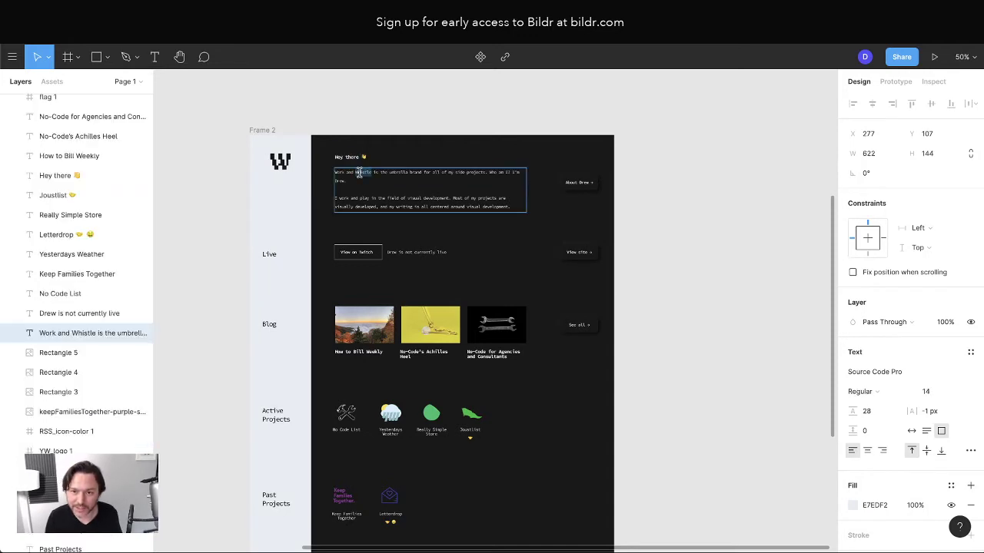
pyautogui.doubleClick(359, 172)
pyautogui.hotkey('ctrl', 'c')
pyautogui.press('Escape')
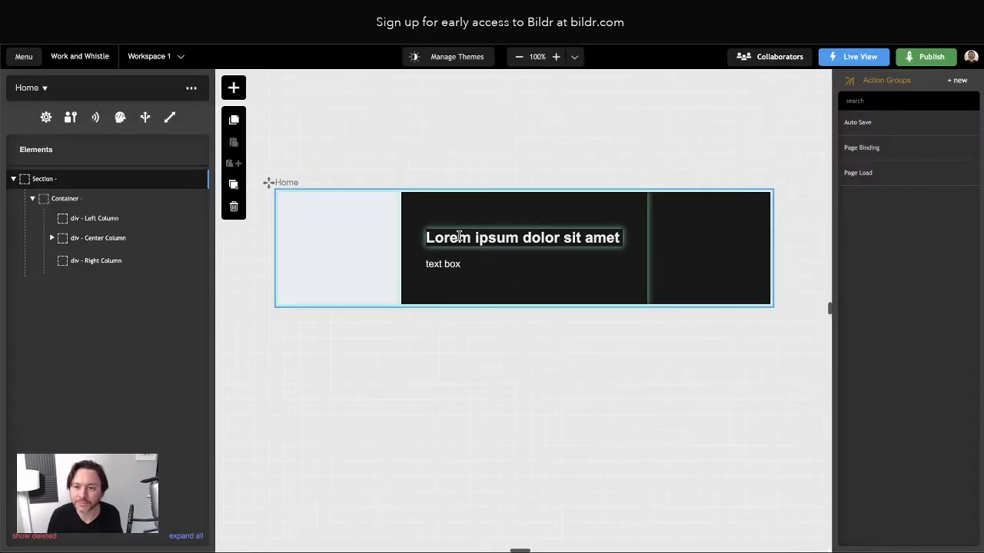
# Back in Bildr, duplicate the center column's text box and replace the first one's placeholder with the copied introduction
pyautogui.doubleClick(443, 264)
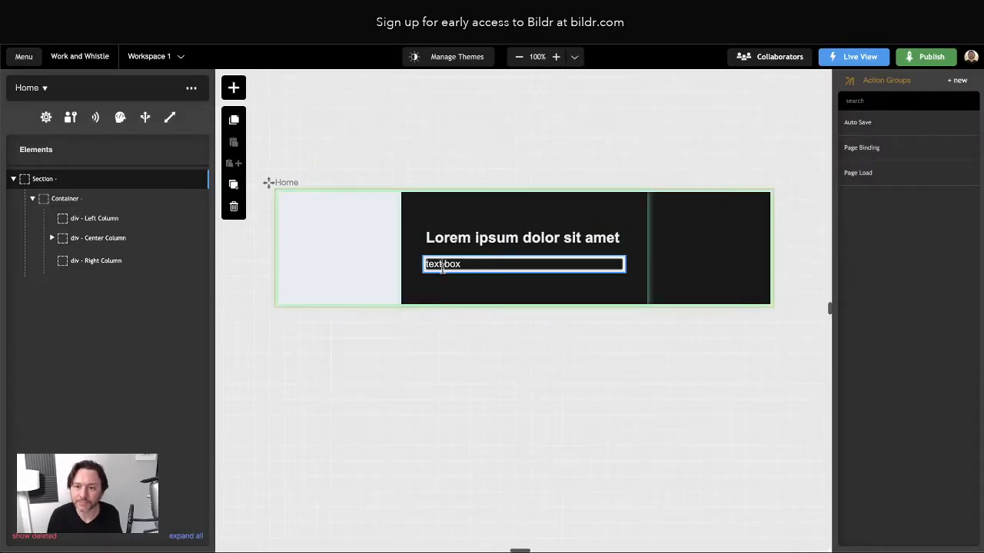
pyautogui.click(364, 362)
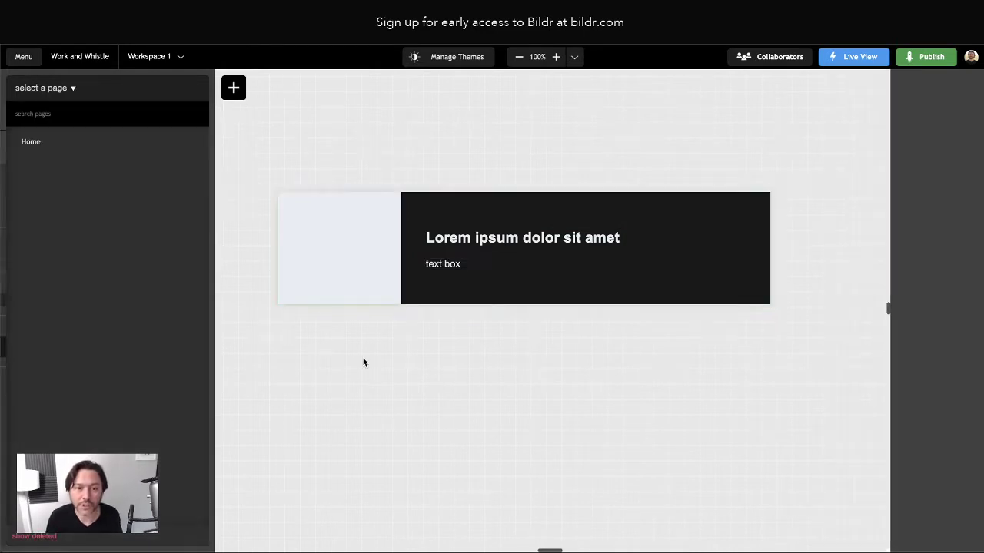
pyautogui.click(453, 265)
pyautogui.click(234, 184)
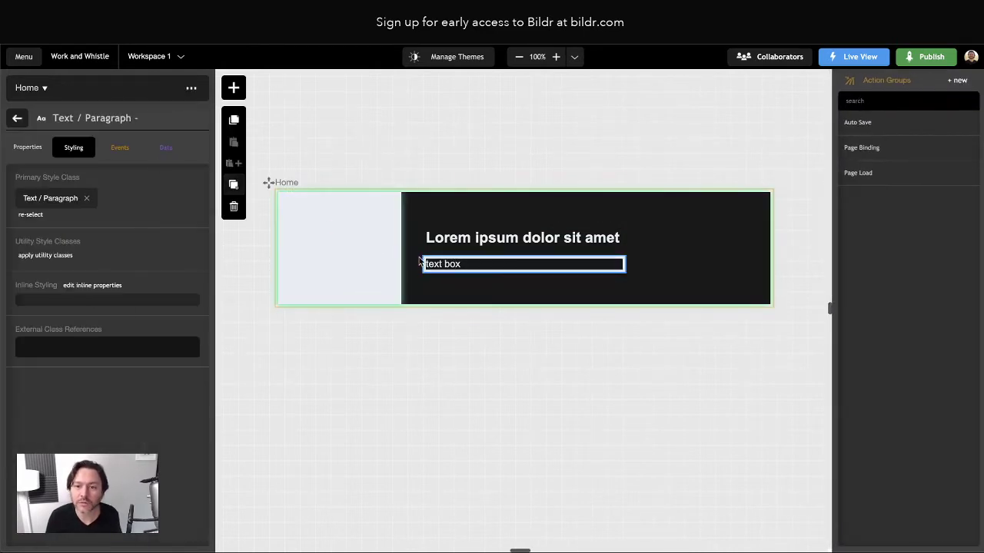
pyautogui.tripleClick(458, 265)
pyautogui.hotkey('ctrl', 'v')
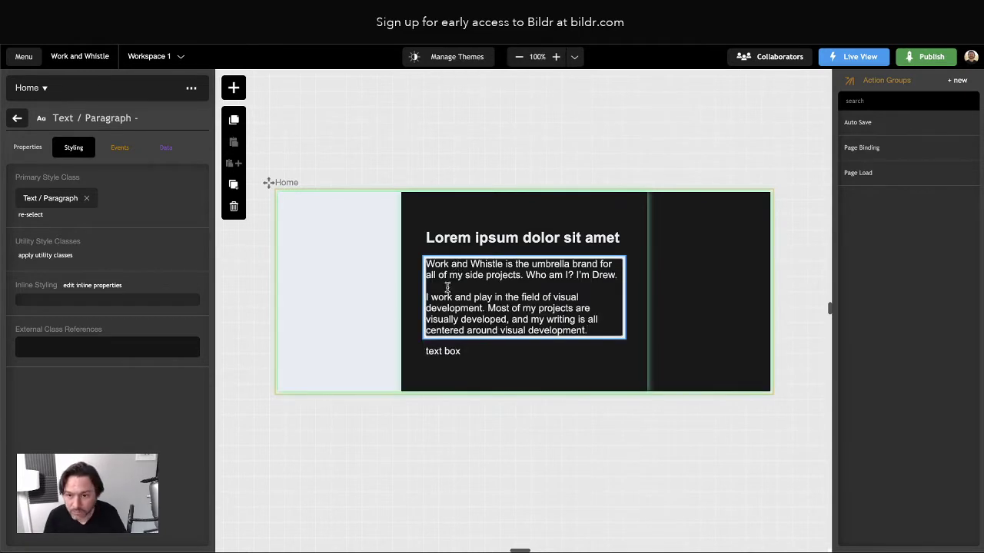
# Remove the second paragraph, beginning "I work and play in the field", and its preceding blank lines from the first text box
pyautogui.moveTo(426, 296); pyautogui.dragTo(598, 327)
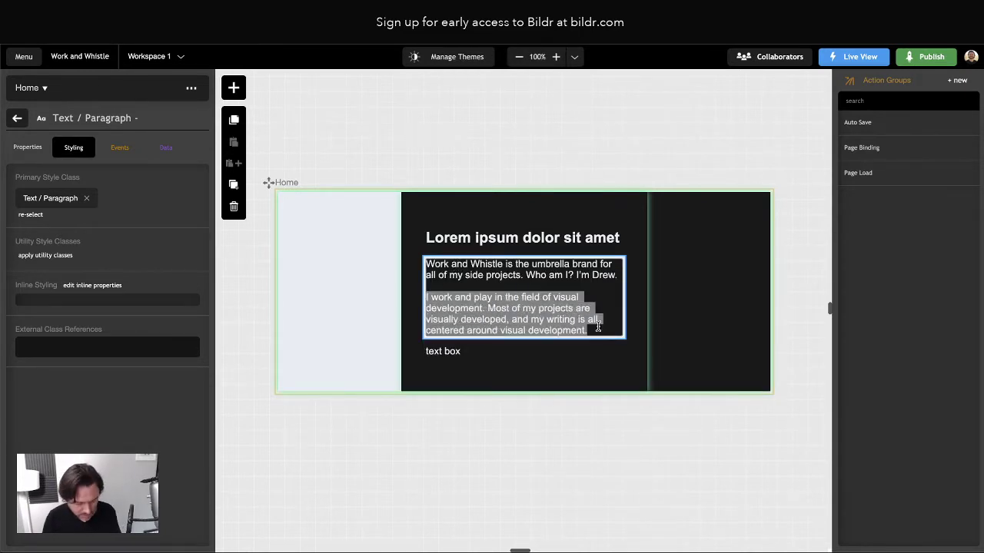
pyautogui.press('BackSpace')
pyautogui.press('BackSpace')
pyautogui.press('BackSpace')
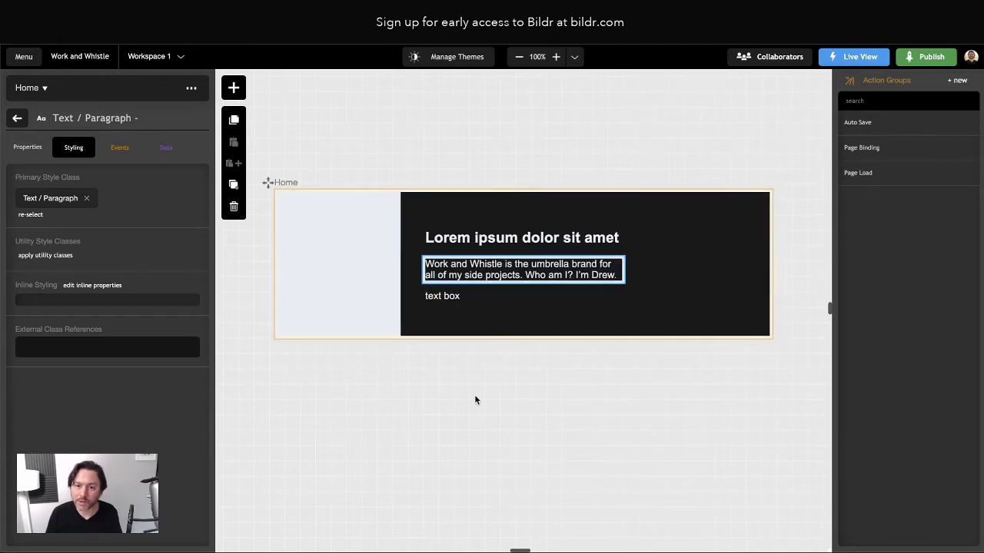
# Replace the second text box's placeholder with the paragraph beginning "I work and play in the field of visual development"
pyautogui.click(444, 296)
pyautogui.tripleClick(445, 297)
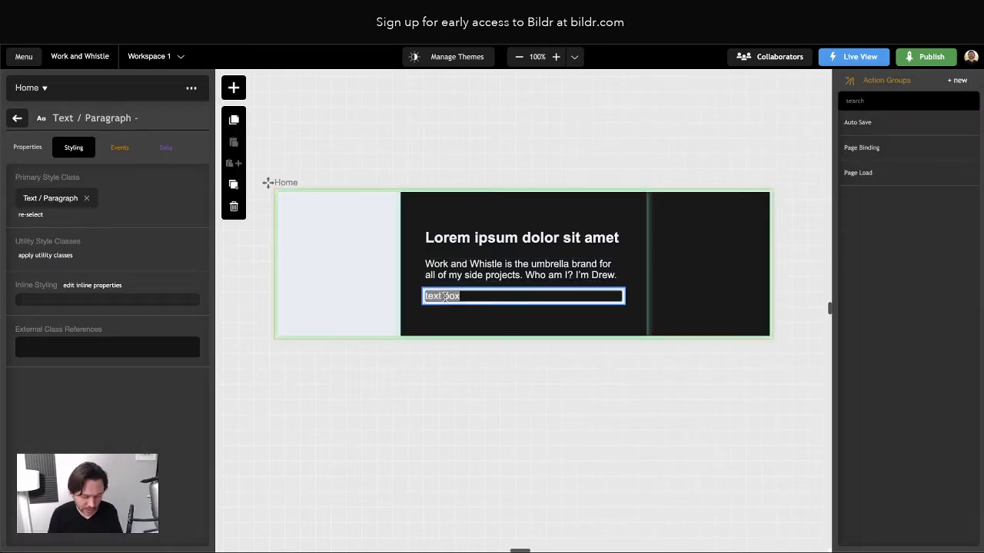
pyautogui.press('super+shift+v')
pyautogui.press('Return')
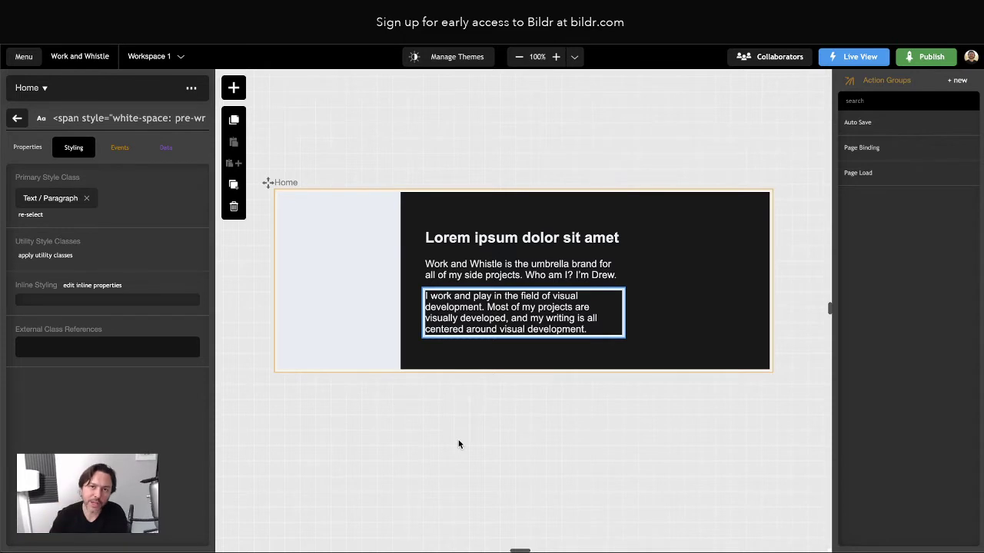
# Locate the first Center Column paragraph in the Home page's element tree
pyautogui.click(467, 437)
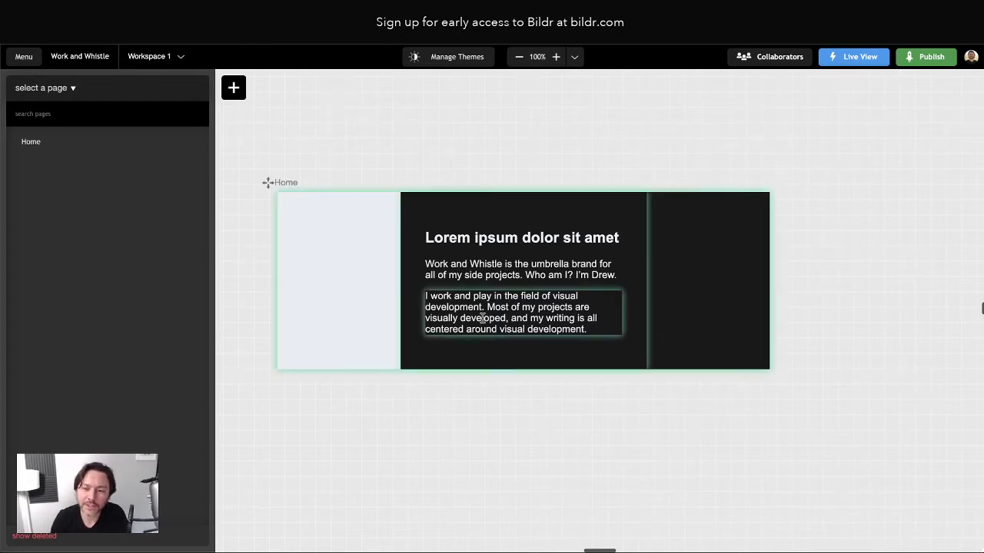
pyautogui.click(468, 263)
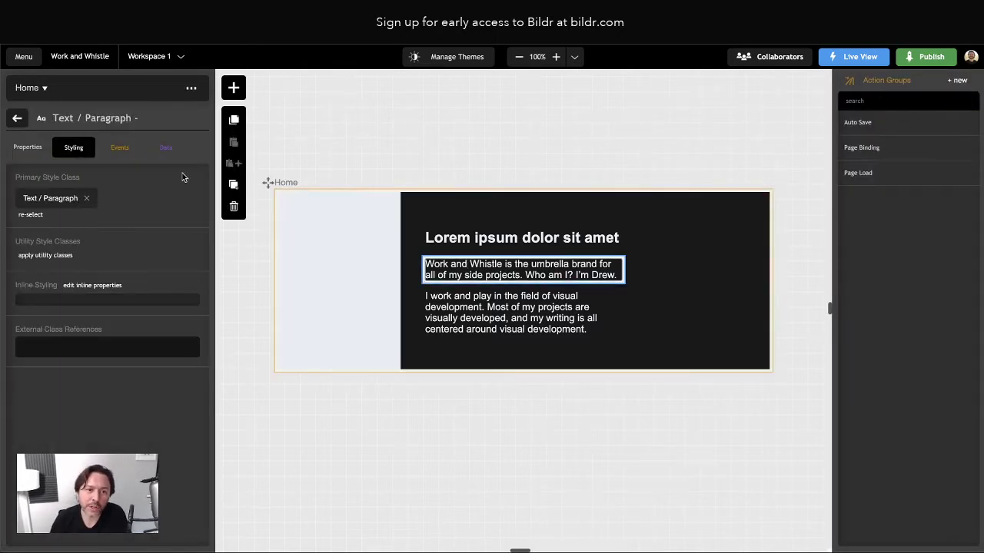
pyautogui.click(17, 120)
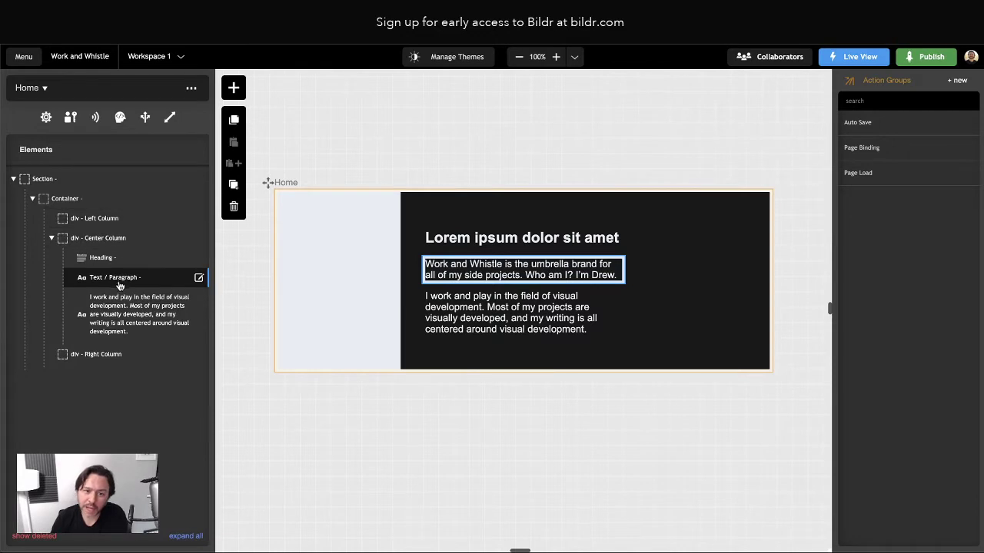
# Examine the style class assigned to the Center Column paragraphs and the tag name options of the first one
pyautogui.click(476, 307)
pyautogui.click(449, 275)
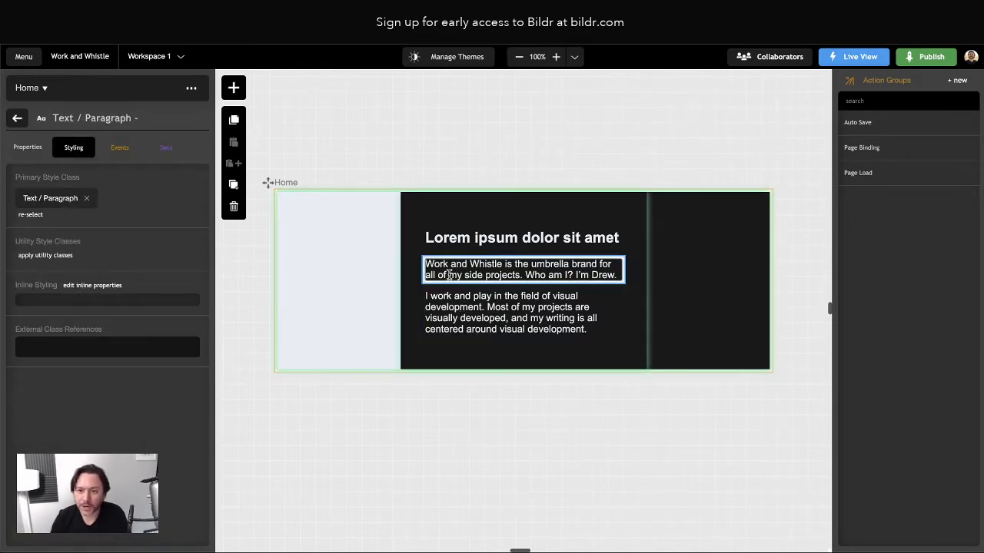
pyautogui.click(18, 118)
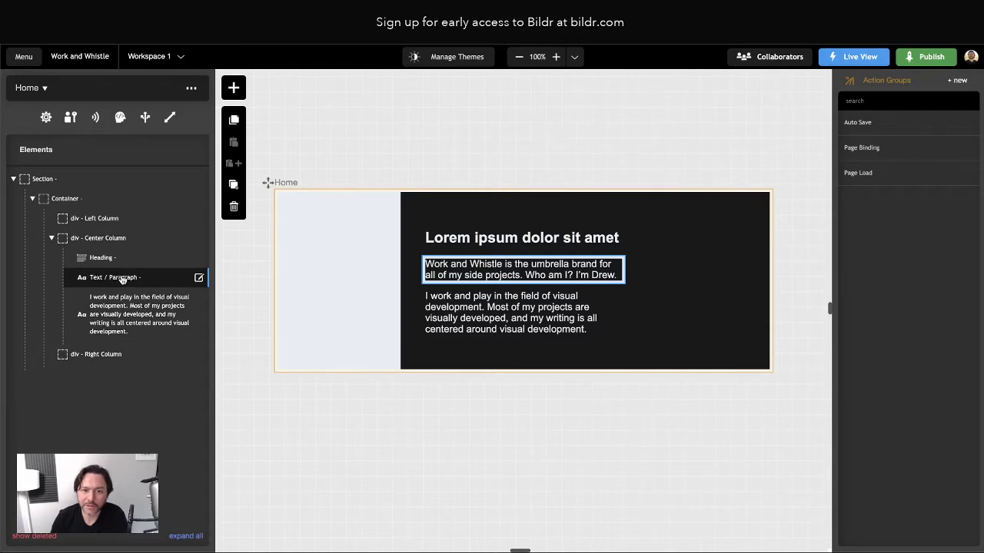
pyautogui.click(431, 329)
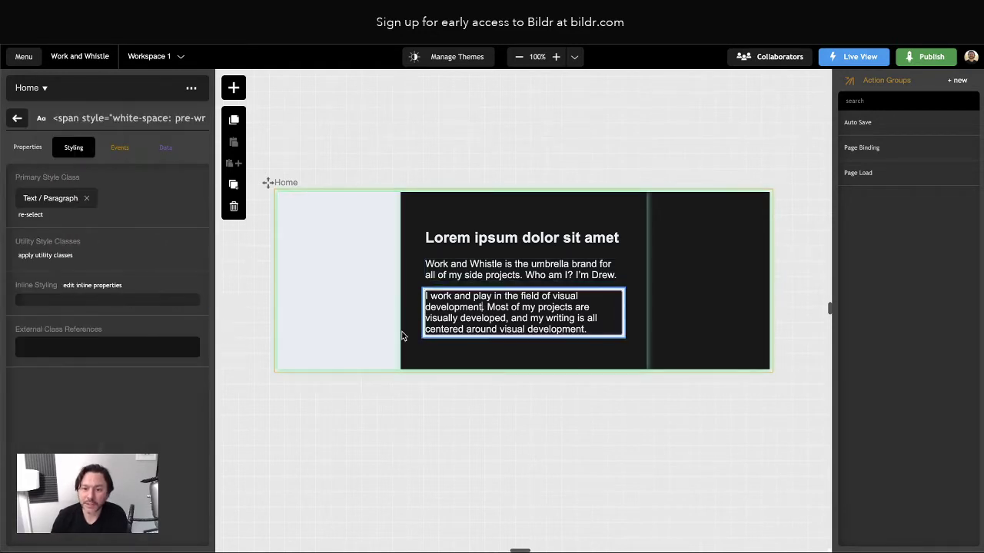
pyautogui.click(17, 118)
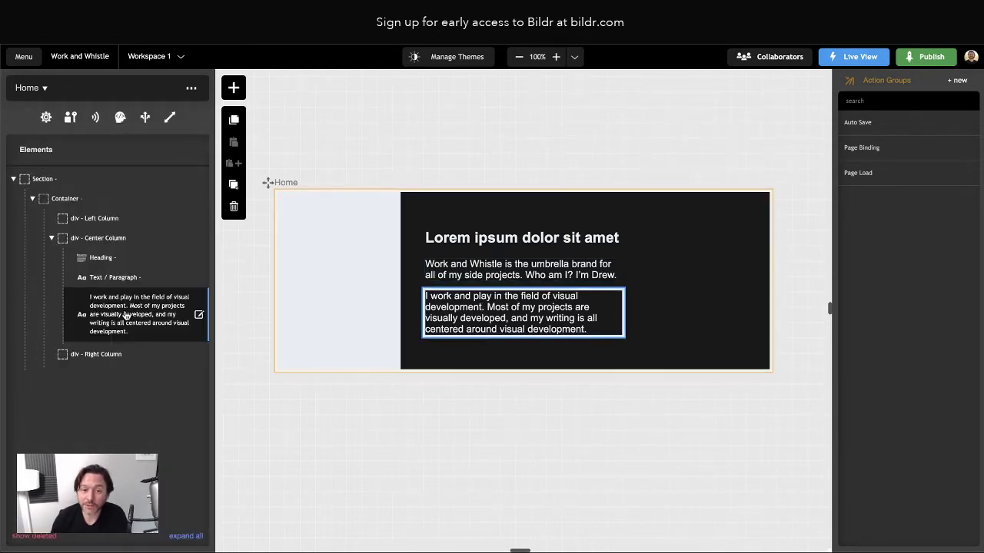
pyautogui.click(122, 278)
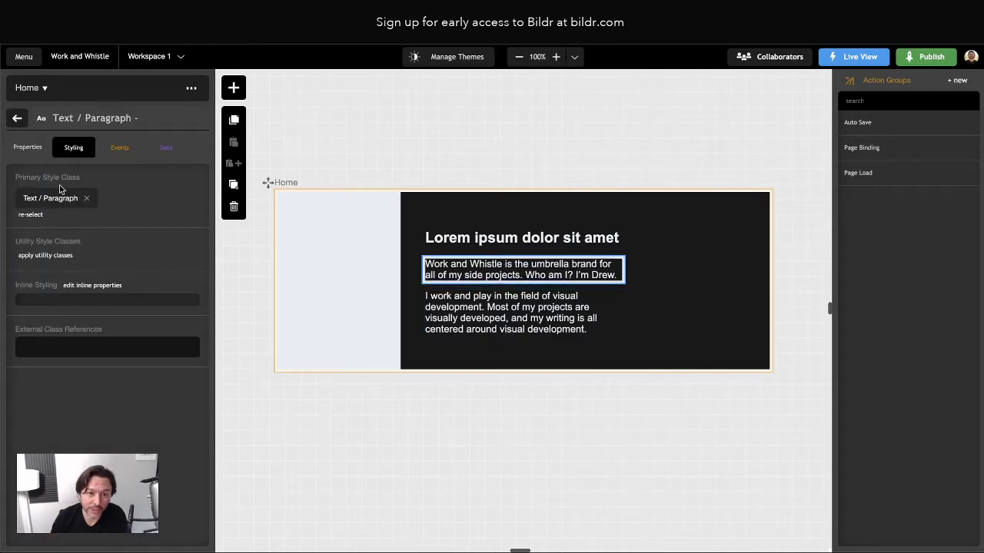
pyautogui.click(28, 147)
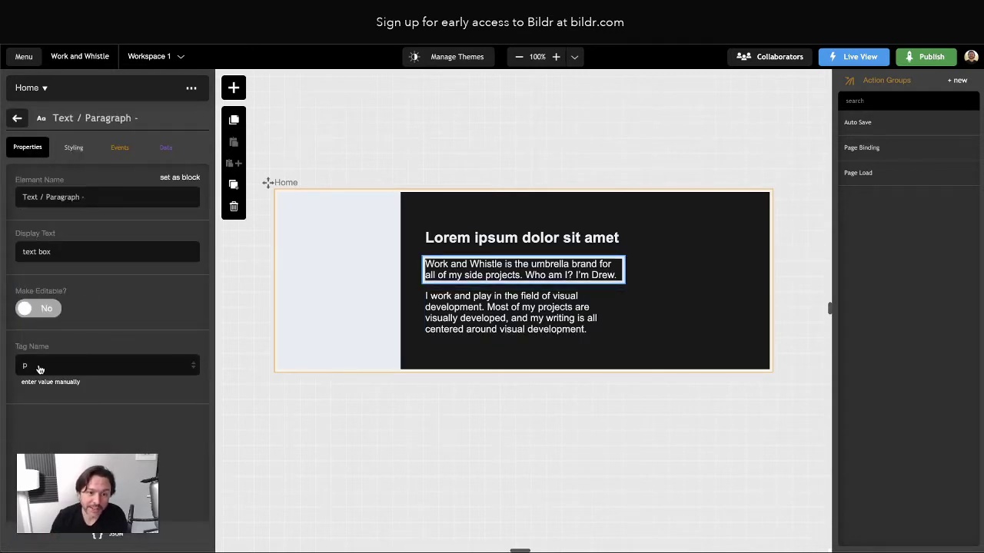
pyautogui.click(40, 367)
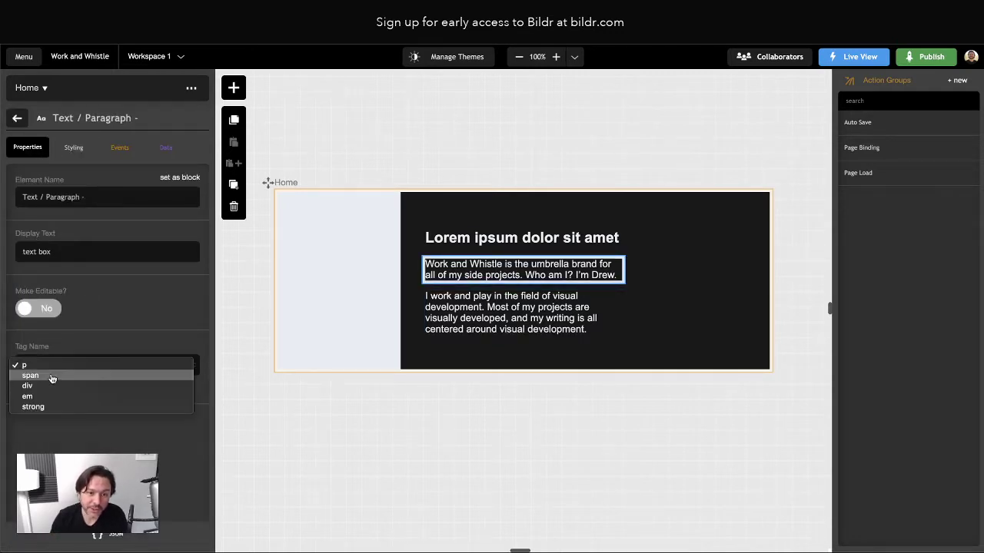
pyautogui.click(59, 445)
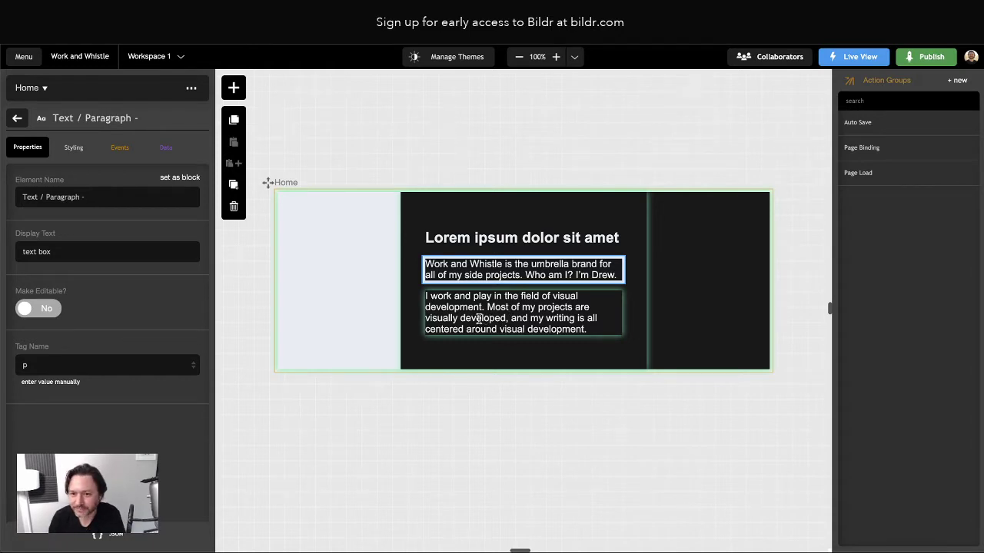
# Replace the Center Column heading's placeholder with the previously copied text "Hey there 👋"
pyautogui.click(478, 239)
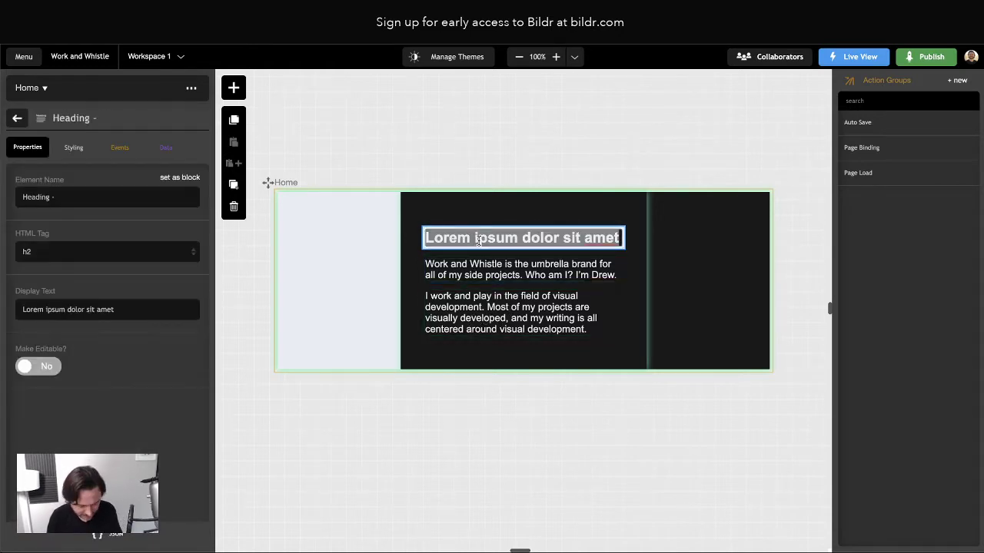
pyautogui.press('super+shift+v')
pyautogui.press('Down')
pyautogui.press('Down')
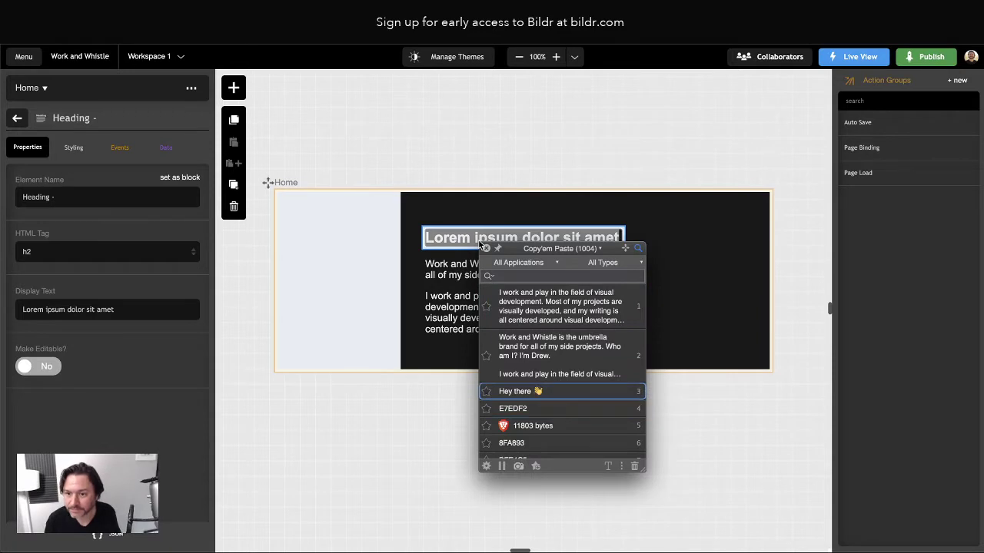
pyautogui.press('Return')
pyautogui.click(477, 167)
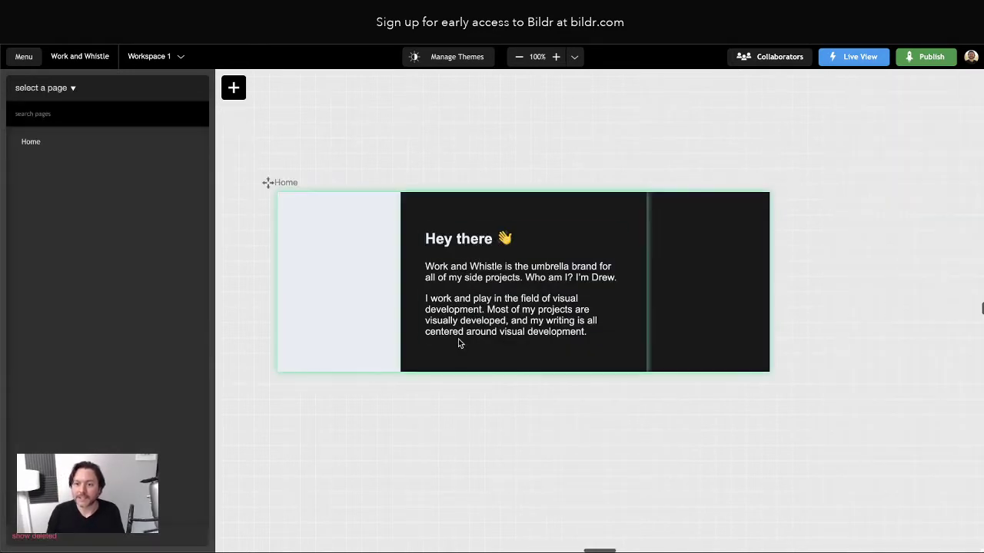
# Check the logo in the Figma design, then return to Bildr and add an Image element inside the Left Column
pyautogui.click(372, 292)
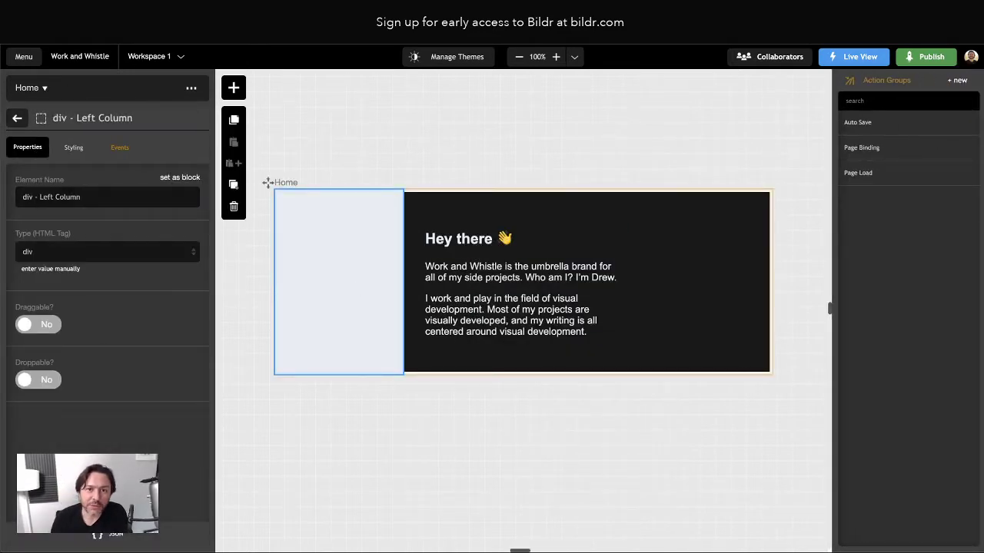
pyautogui.press('super+Tab')
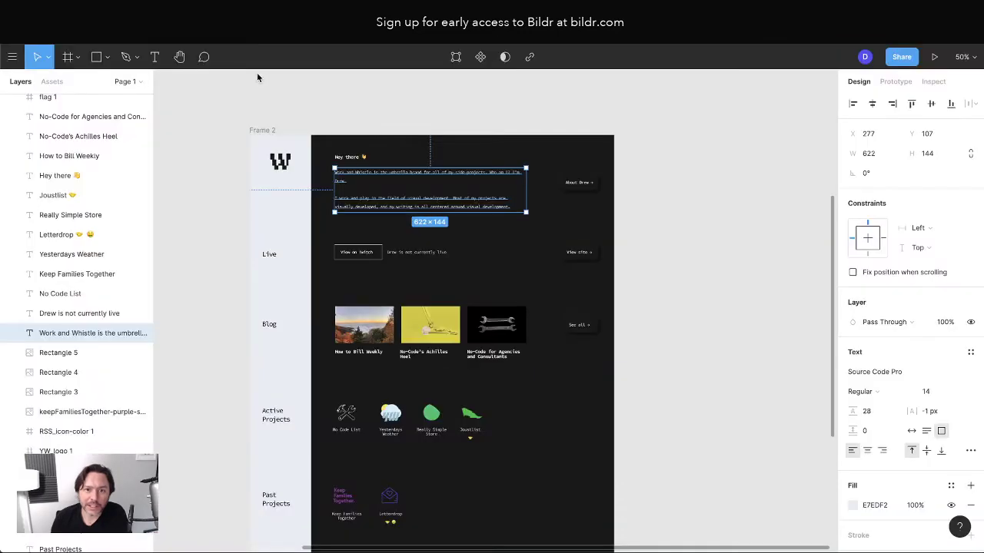
pyautogui.click(283, 162)
pyautogui.press('super+Tab')
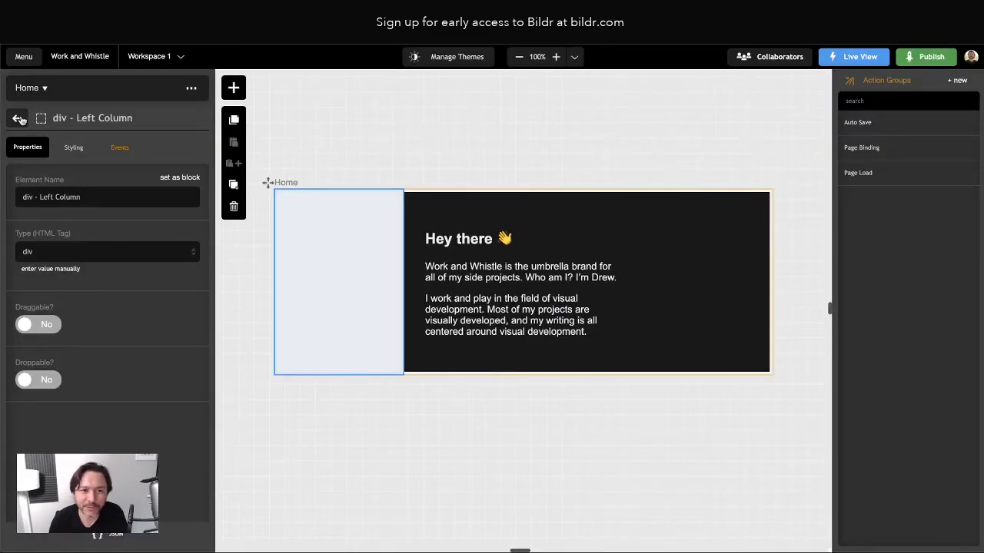
pyautogui.click(19, 119)
pyautogui.click(77, 223)
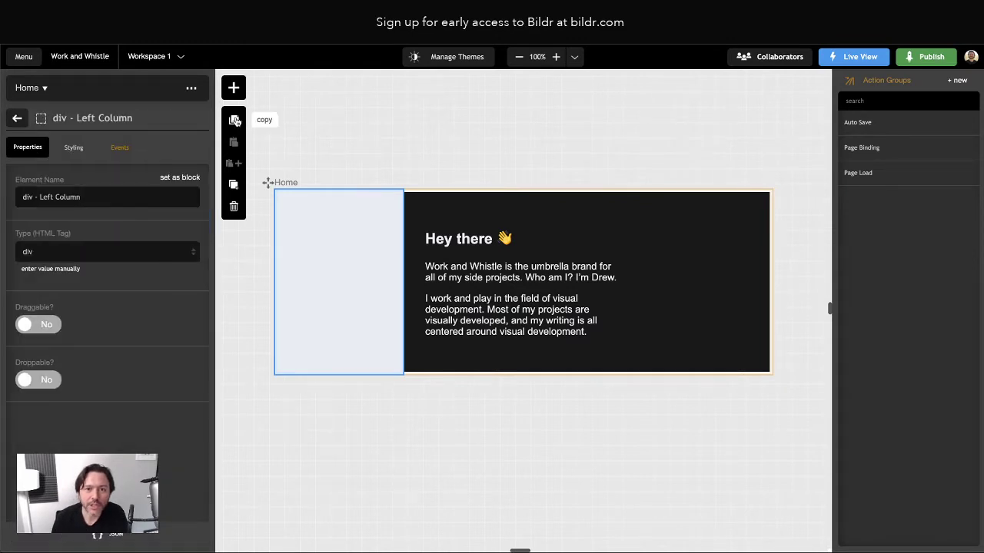
pyautogui.click(234, 88)
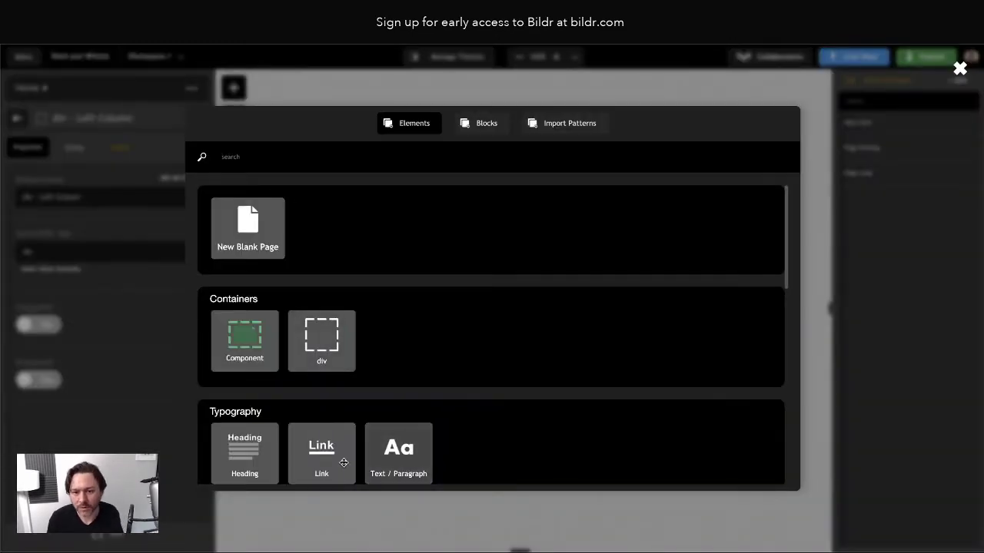
pyautogui.scroll(-5, 323, 454)
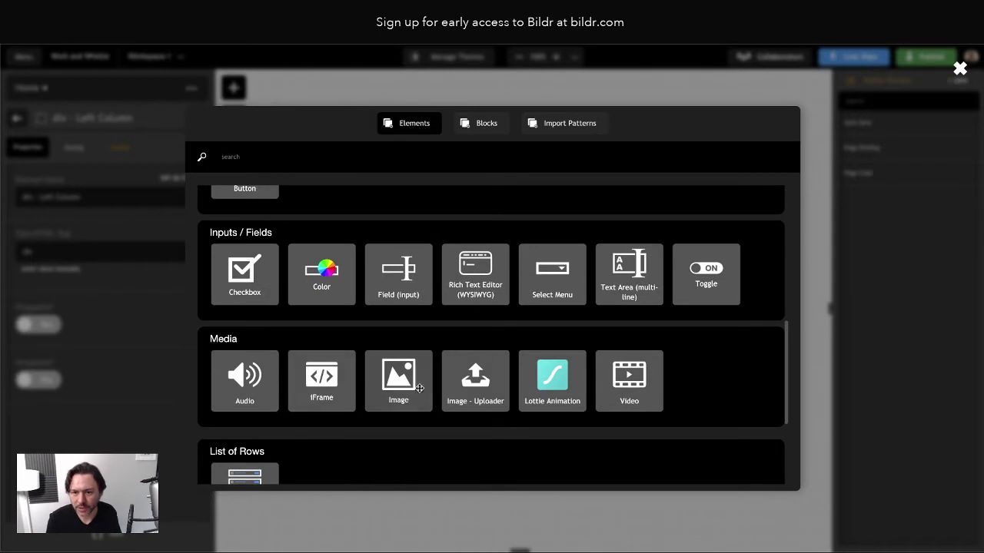
pyautogui.moveTo(419, 388); pyautogui.dragTo(113, 220)
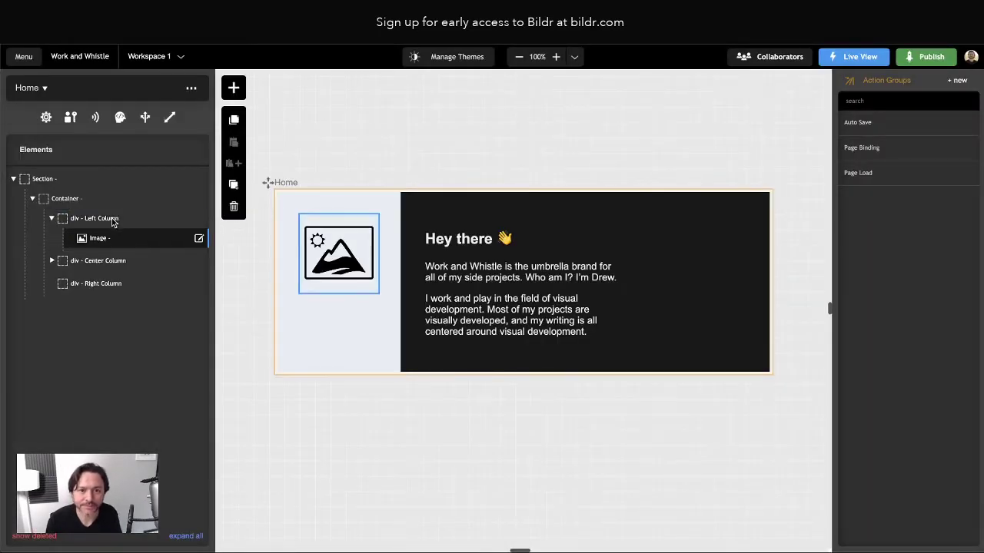
pyautogui.click(146, 239)
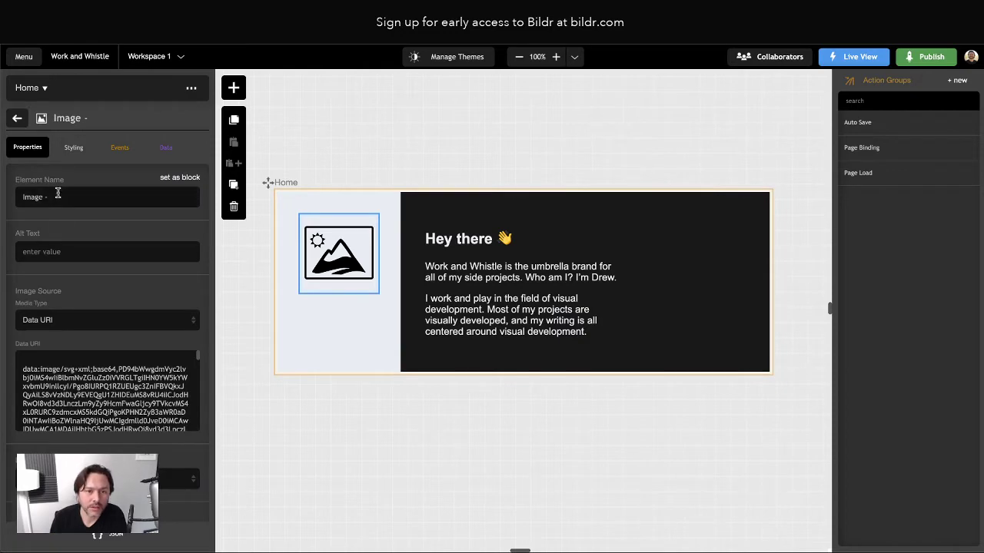
pyautogui.scroll(-5, 99, 405)
pyautogui.click(73, 324)
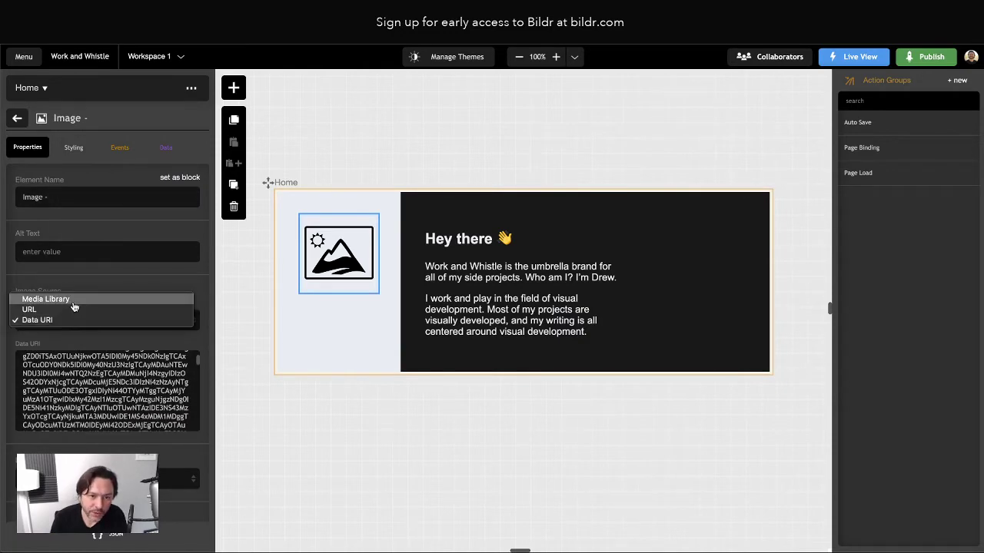
pyautogui.click(90, 302)
pyautogui.click(63, 347)
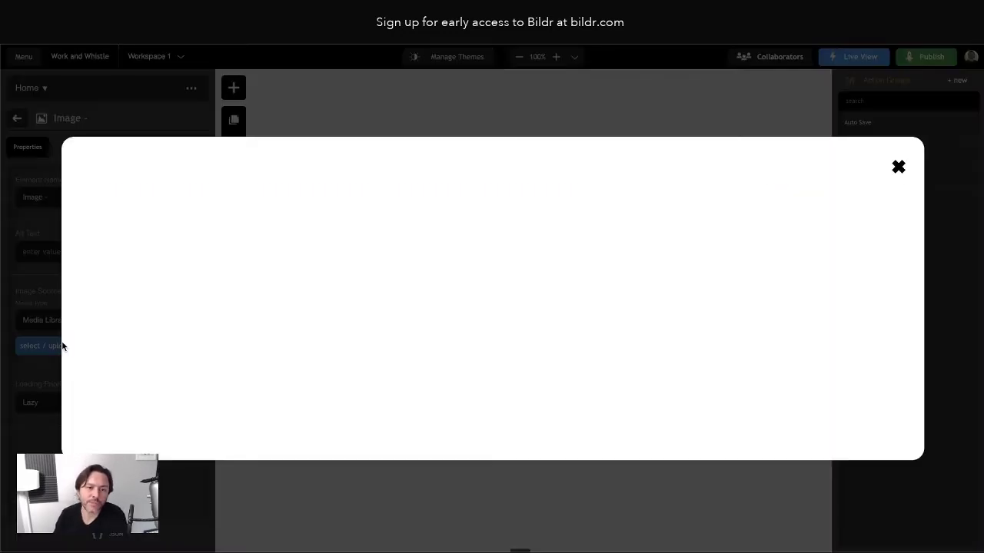
pyautogui.click(504, 288)
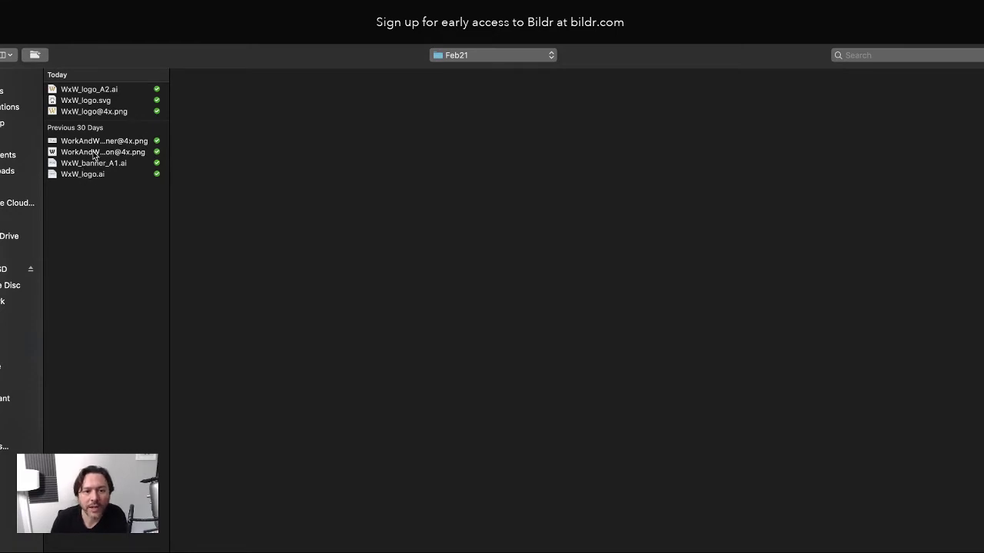
pyautogui.click(94, 153)
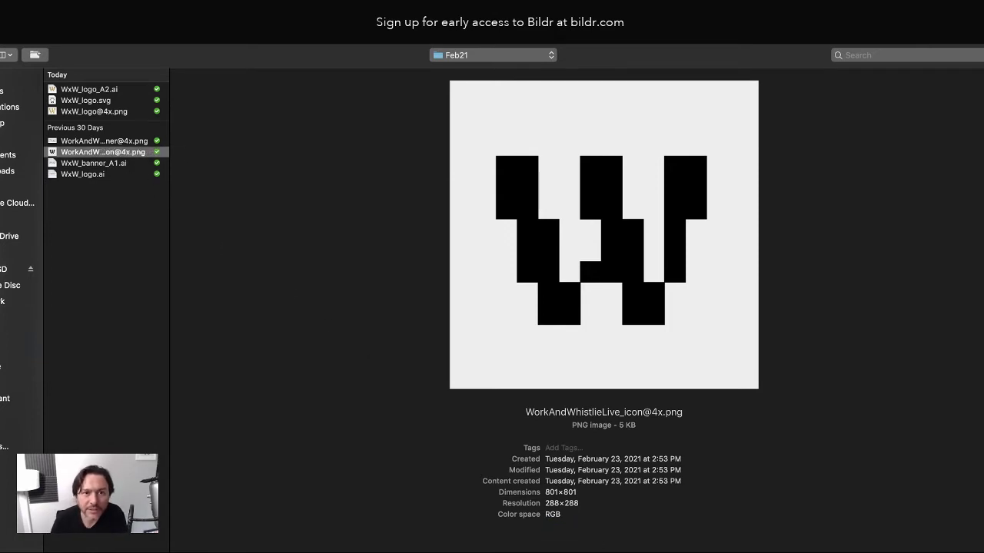
pyautogui.press('Return')
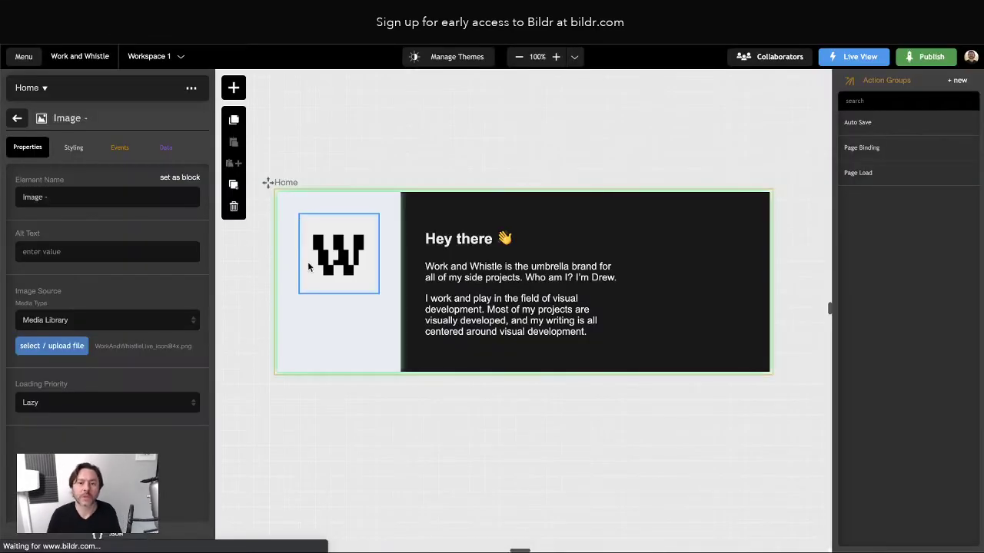
pyautogui.click(52, 250)
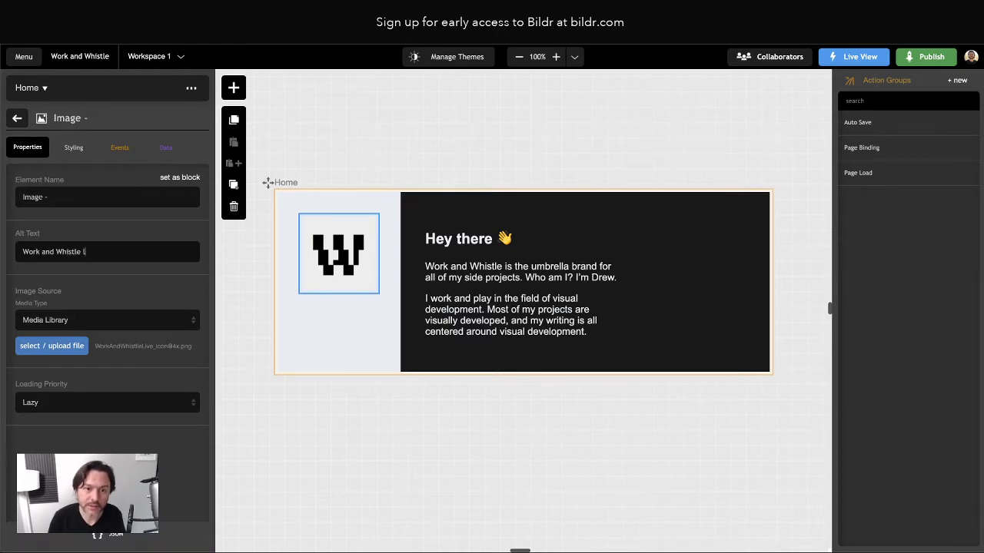
pyautogui.click(290, 420)
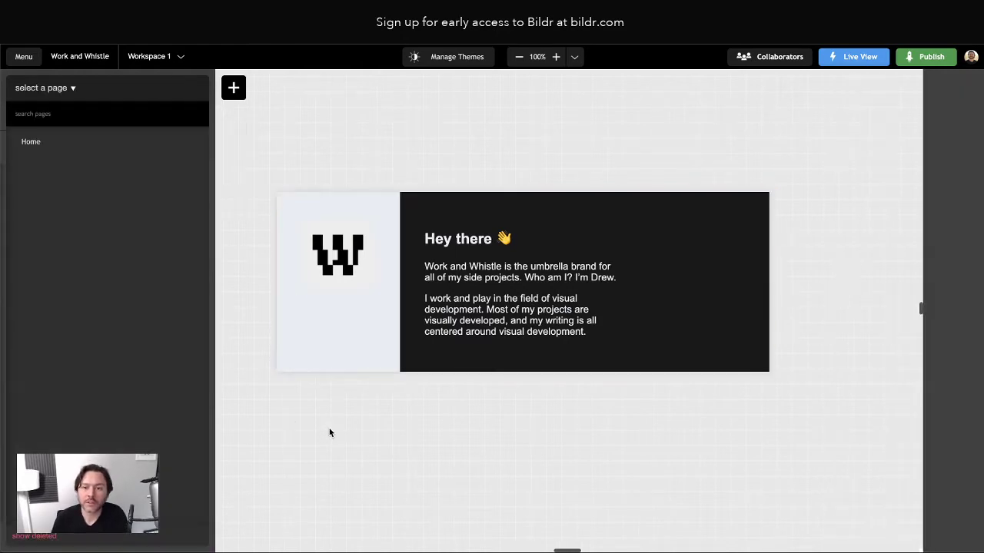
# Add a Button element inside the Right Column
pyautogui.hscroll(3, 629, 314)
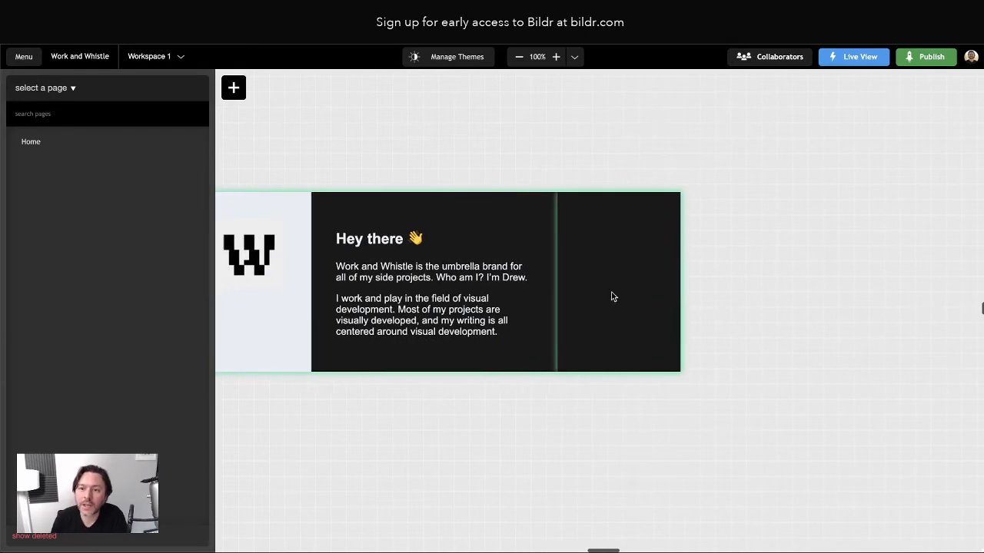
pyautogui.click(614, 276)
pyautogui.click(235, 89)
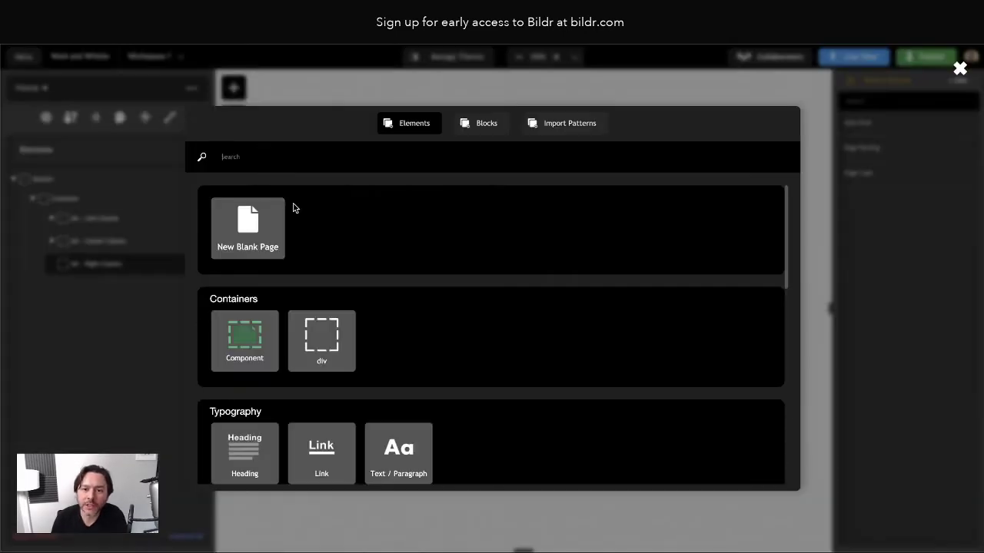
pyautogui.scroll(-3, 352, 339)
pyautogui.moveTo(248, 296); pyautogui.dragTo(117, 269)
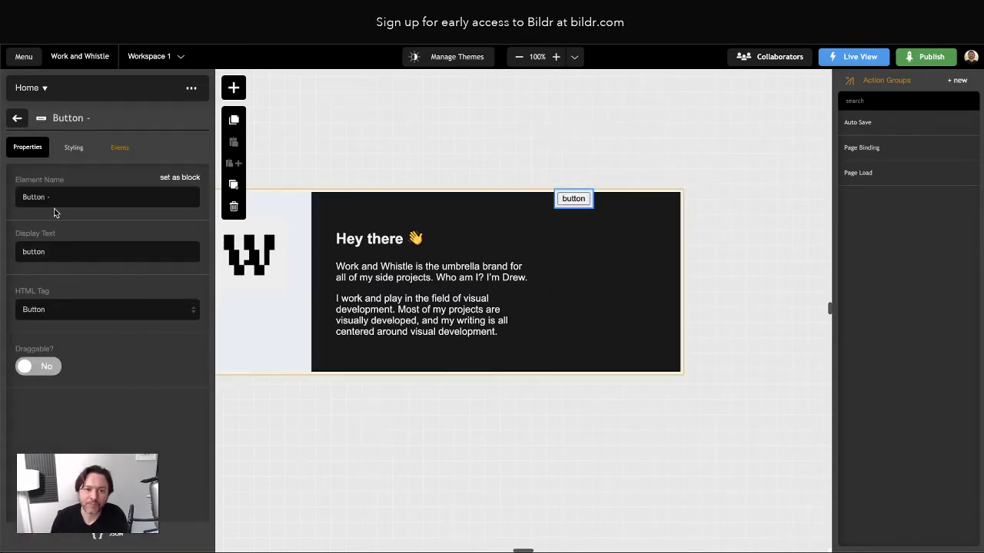
# Open the primary style class "Button" of the Right Column's button for editing
pyautogui.click(17, 120)
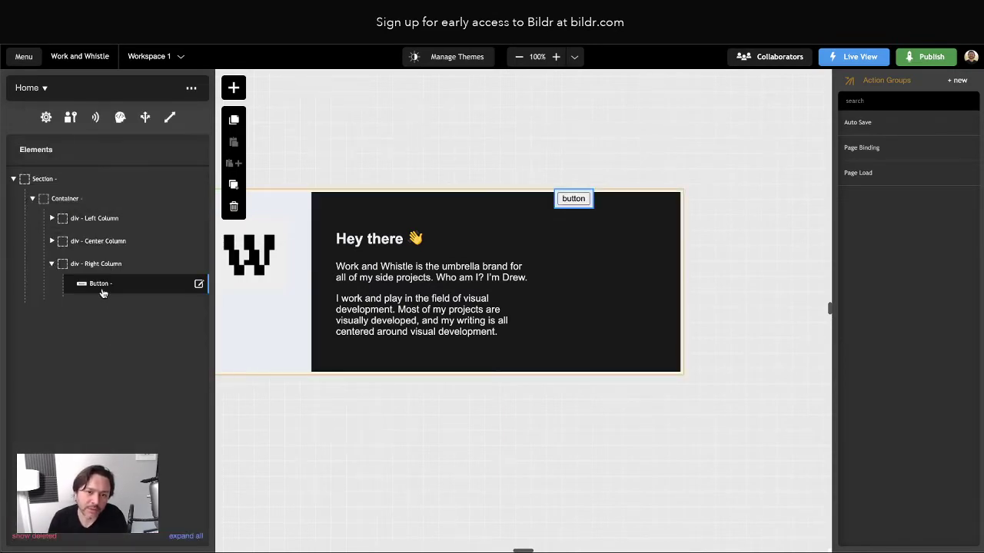
pyautogui.click(103, 289)
pyautogui.click(74, 149)
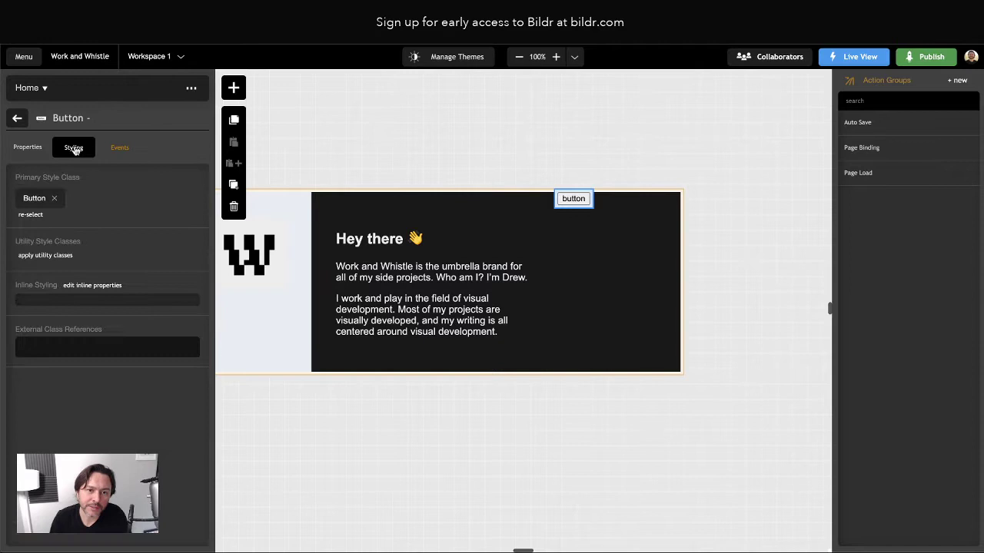
pyautogui.click(33, 200)
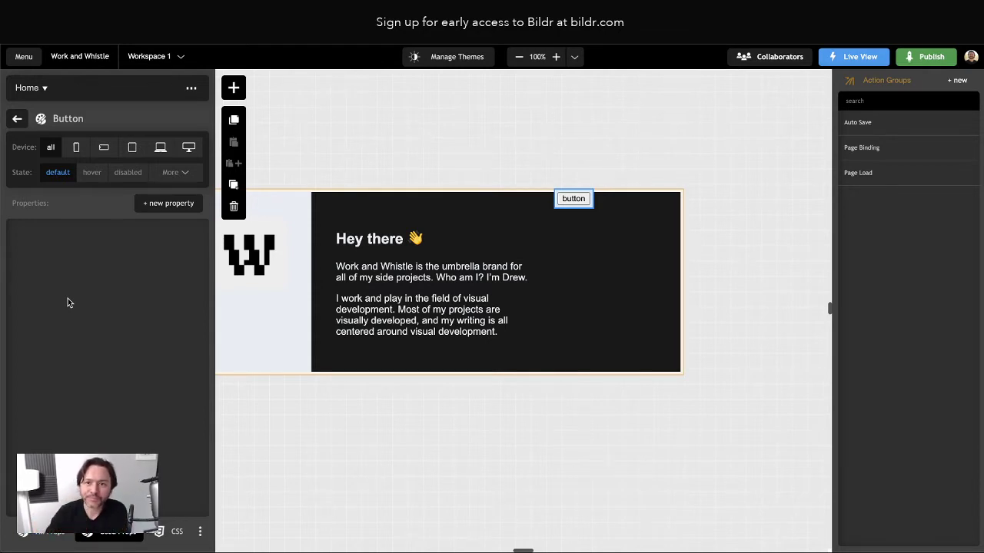
# Switch to the Figma design and examine the "View on Twitch" text and the About button beside the intro text
pyautogui.click(156, 175)
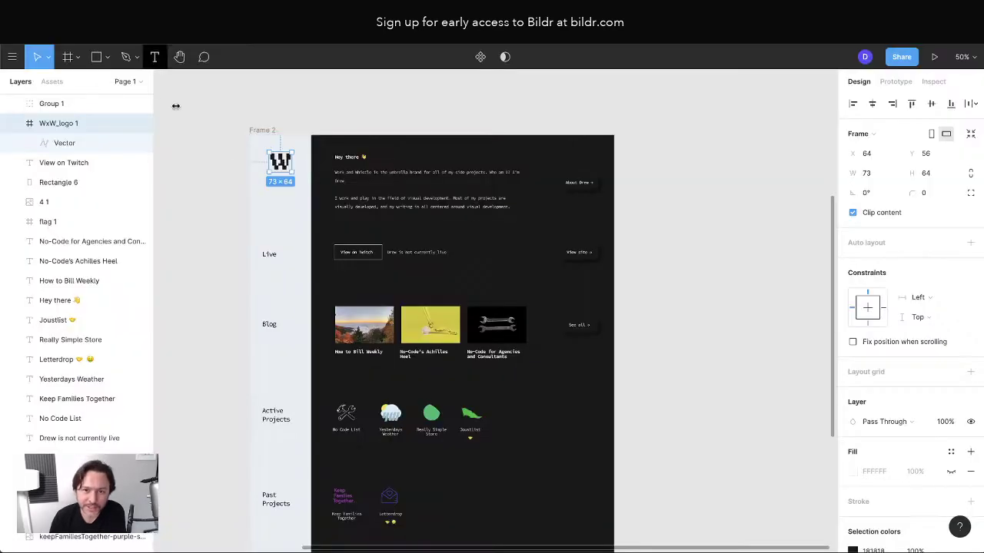
pyautogui.click(358, 252)
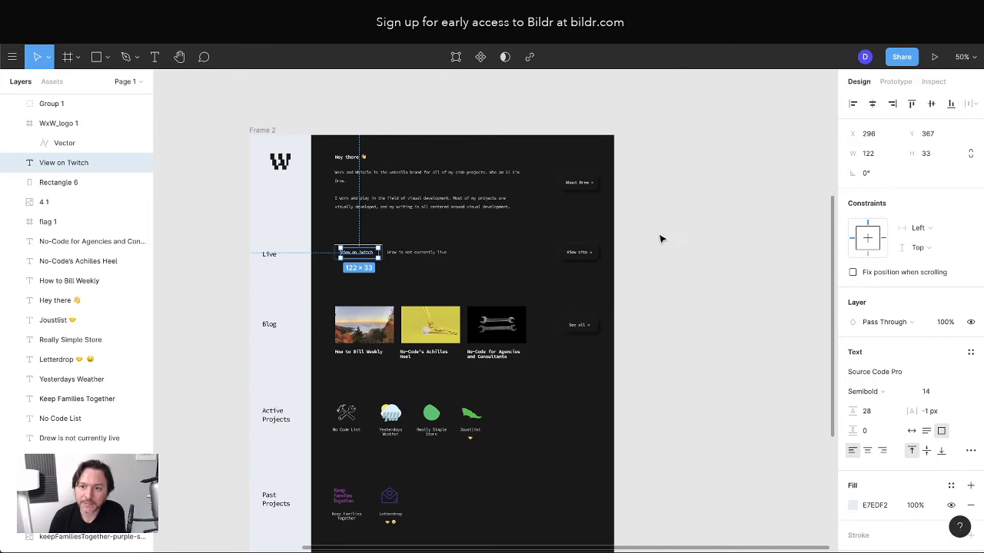
pyautogui.click(586, 192)
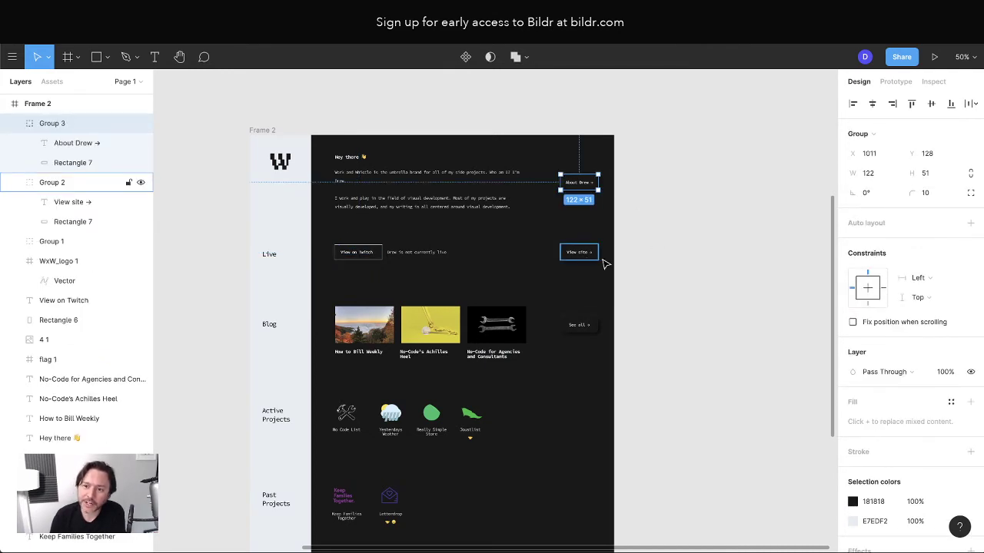
pyautogui.click(688, 272)
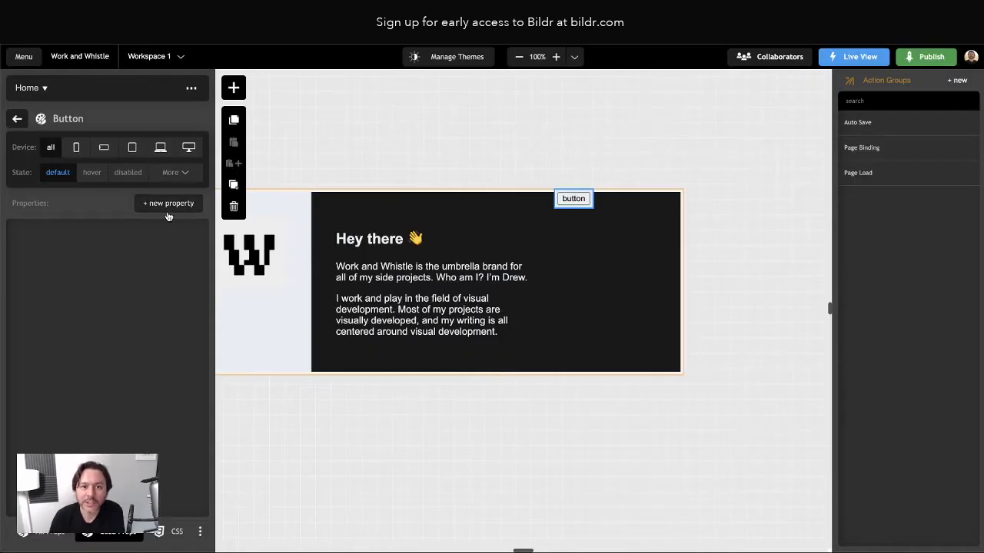
# Return to Bildr and add border and background-color properties to the Button style class
pyautogui.click(166, 207)
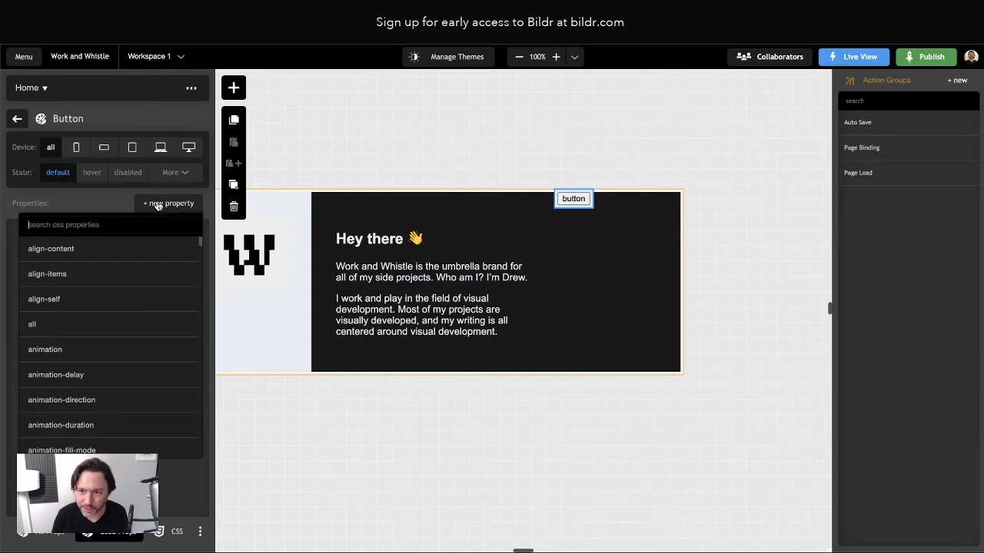
pyautogui.write('border')
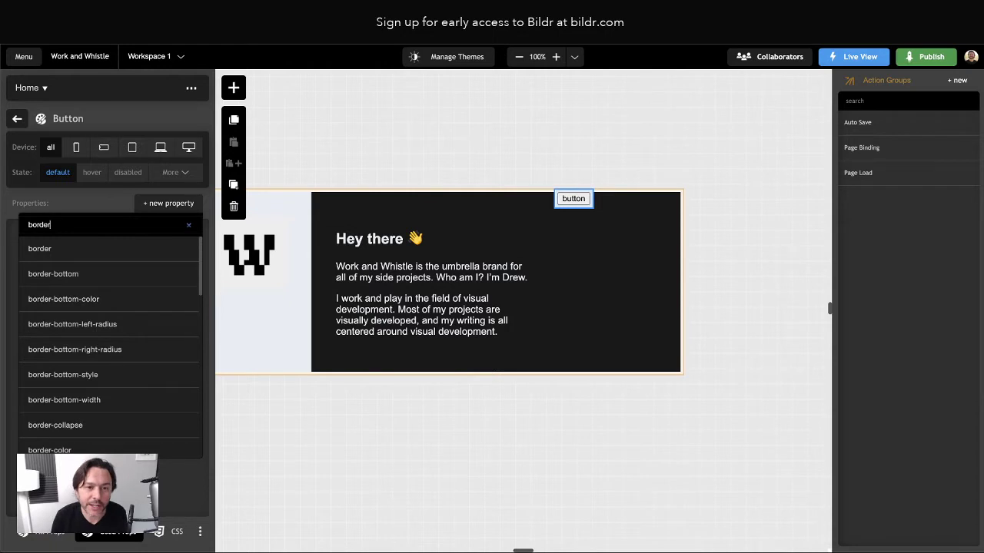
pyautogui.press('Return')
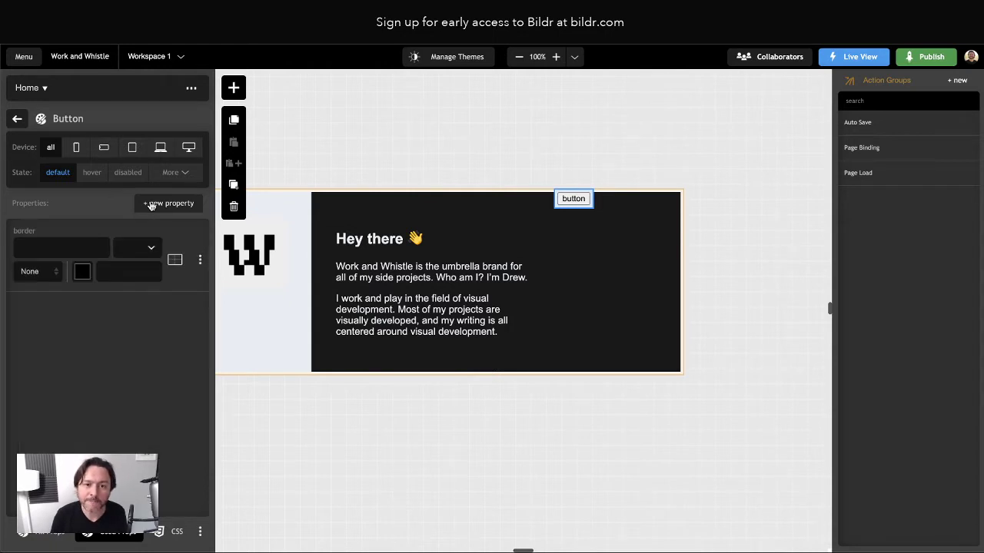
pyautogui.click(152, 204)
pyautogui.write('backg')
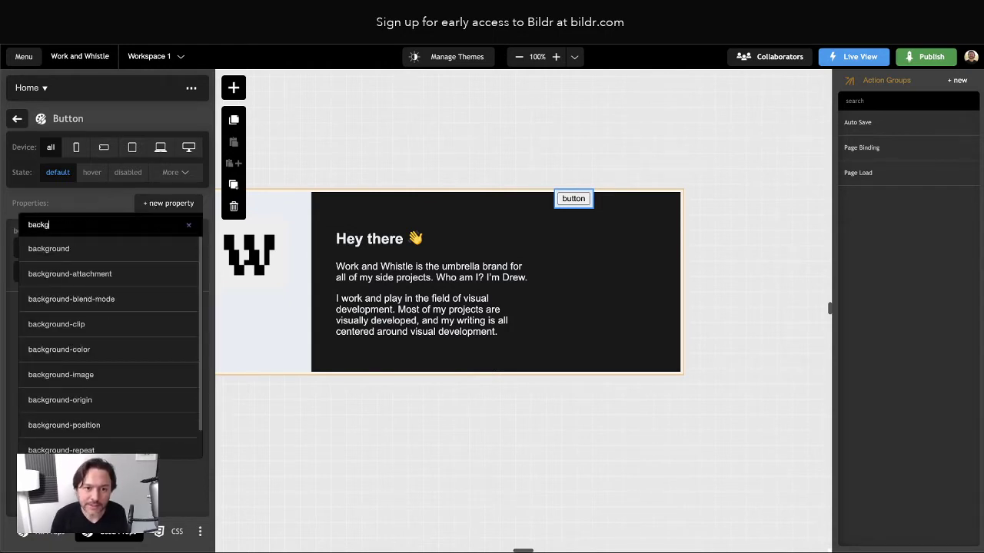
pyautogui.write('round-color')
pyautogui.press('Return')
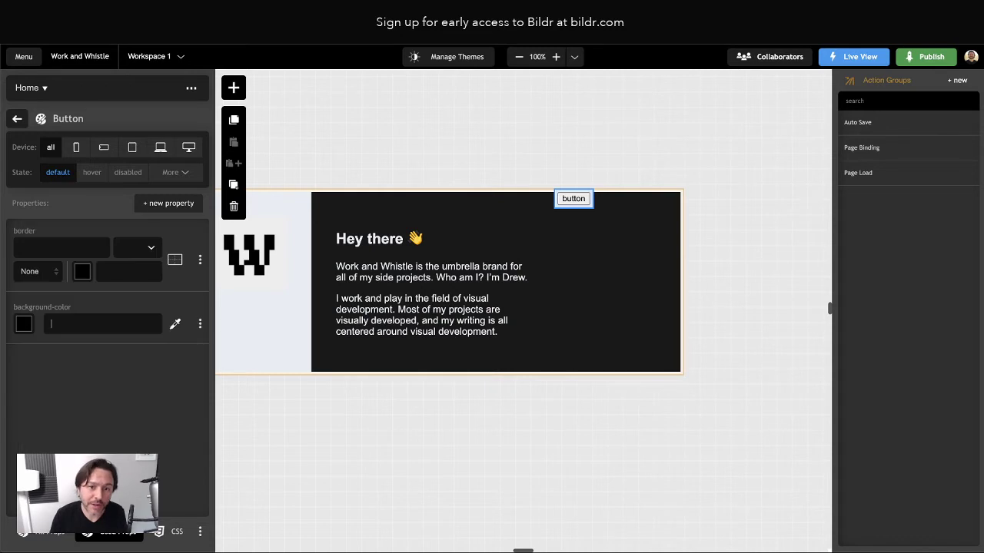
pyautogui.click(144, 204)
pyautogui.write('color')
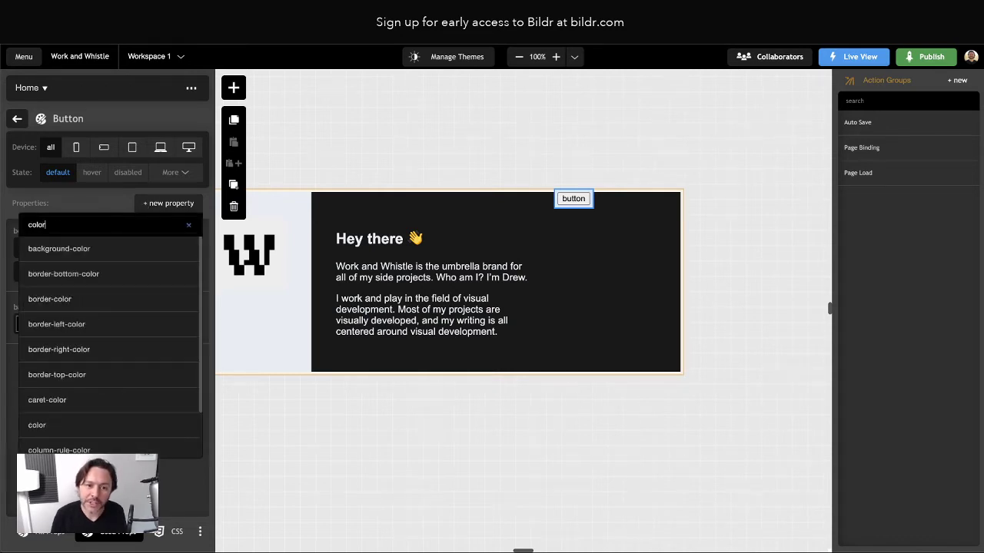
pyautogui.press('Return')
pyautogui.click(200, 376)
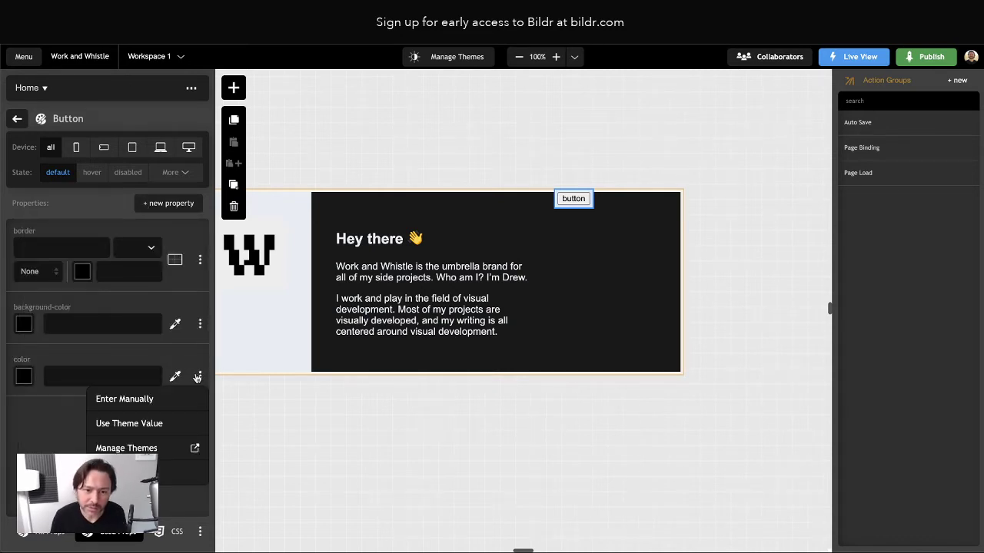
pyautogui.click(117, 473)
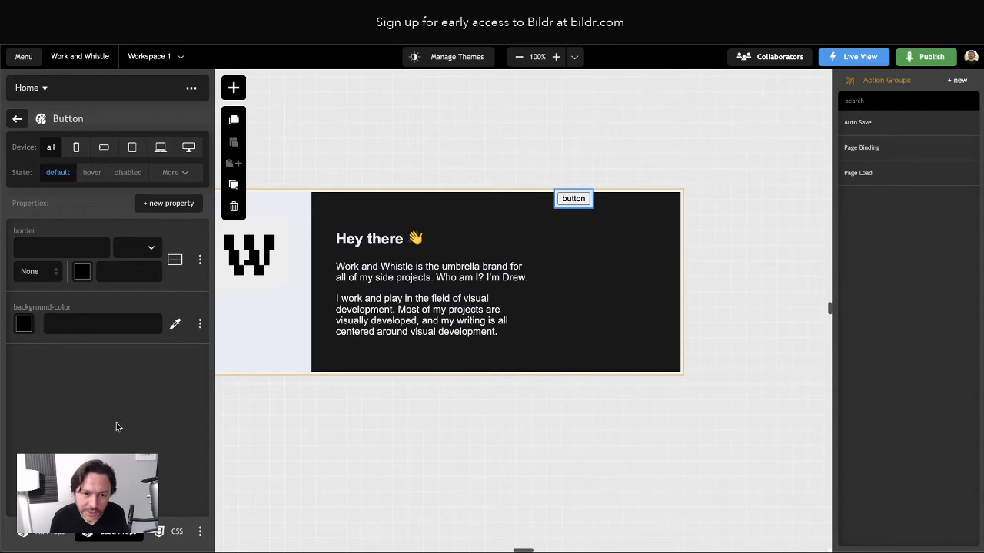
# Set the Button class's border to 1 px with the Solid style
pyautogui.click(42, 246)
pyautogui.write('1')
pyautogui.click(40, 272)
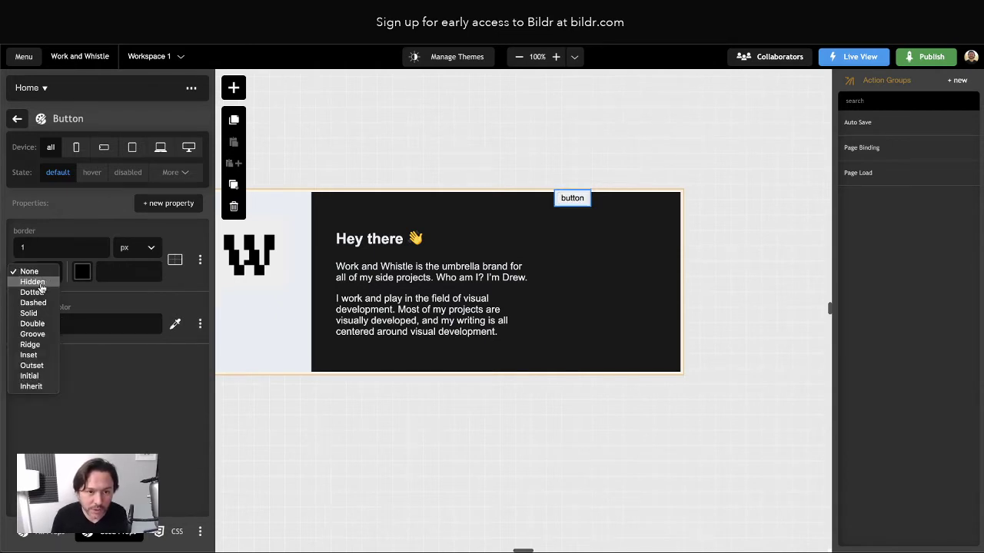
pyautogui.click(29, 313)
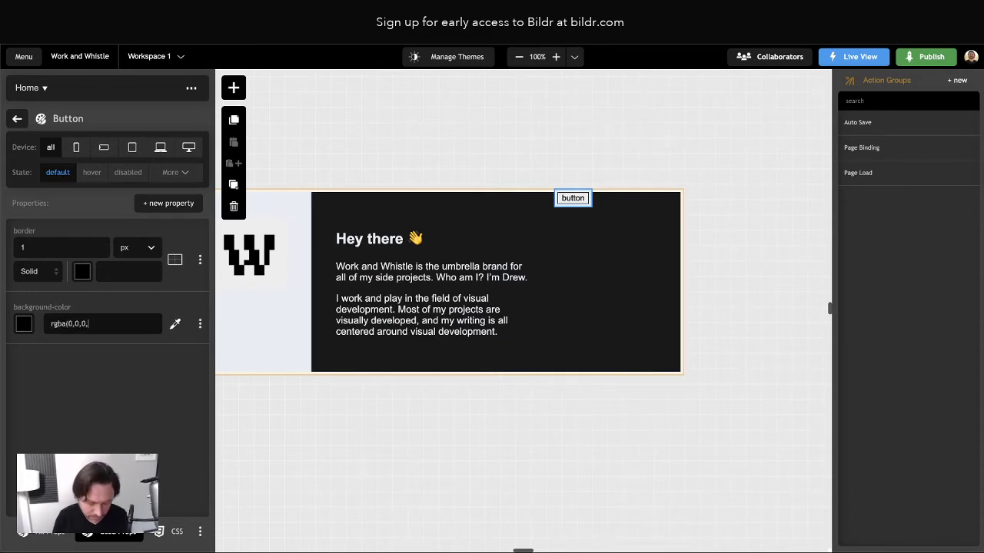
# Set the Button class's background-color to transparent
pyautogui.press('Return')
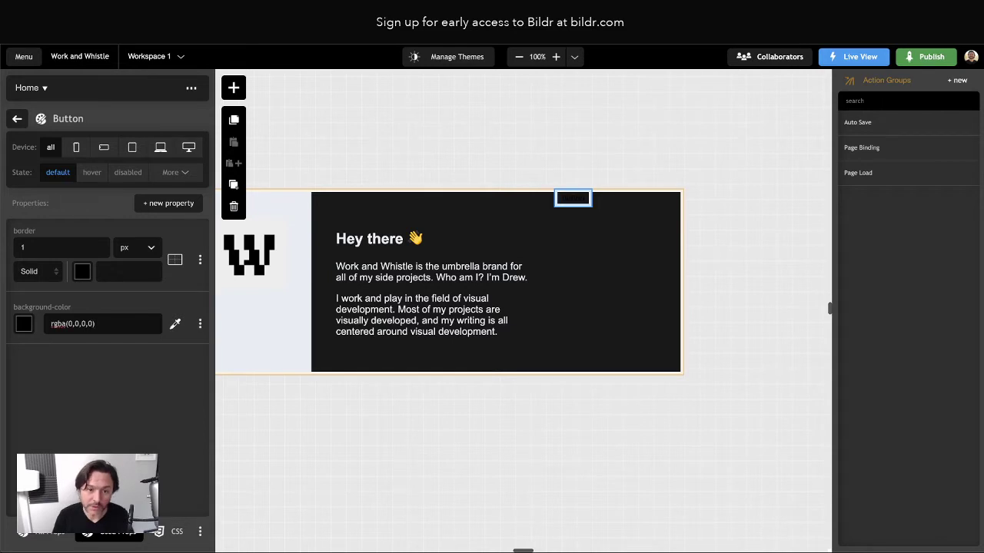
pyautogui.tripleClick(79, 326)
pyautogui.write('transpa')
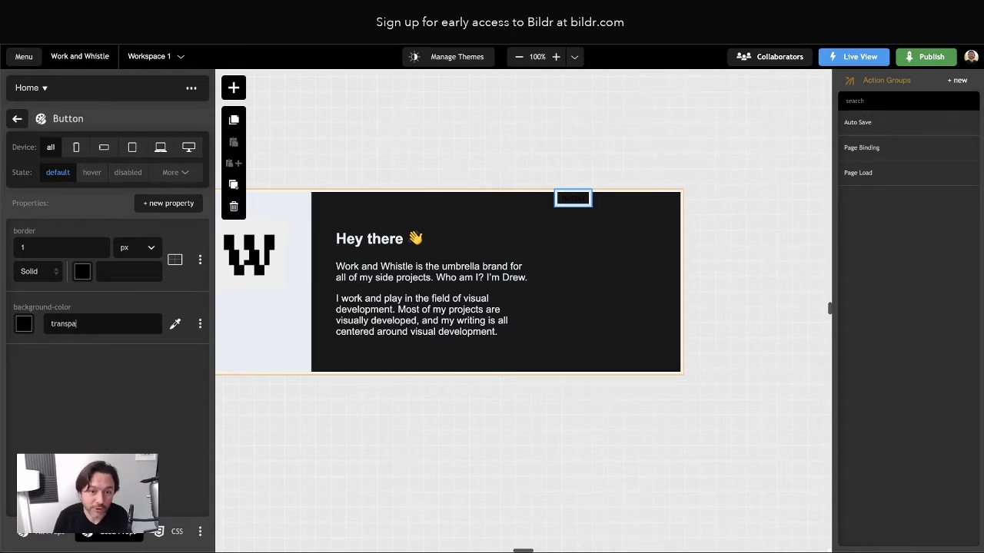
pyautogui.write('rent')
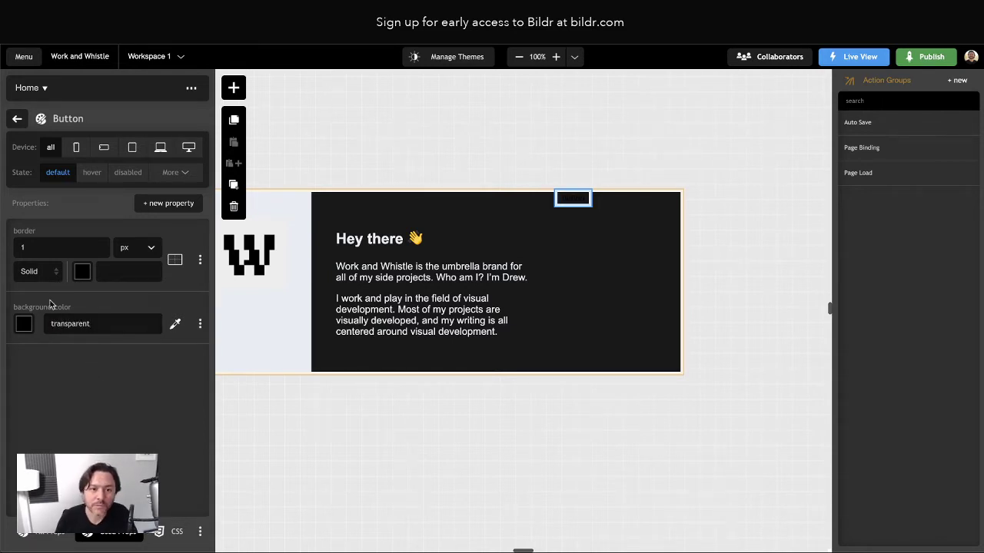
# Add a color property to the Button style class
pyautogui.click(176, 204)
pyautogui.write('color')
pyautogui.press('Return')
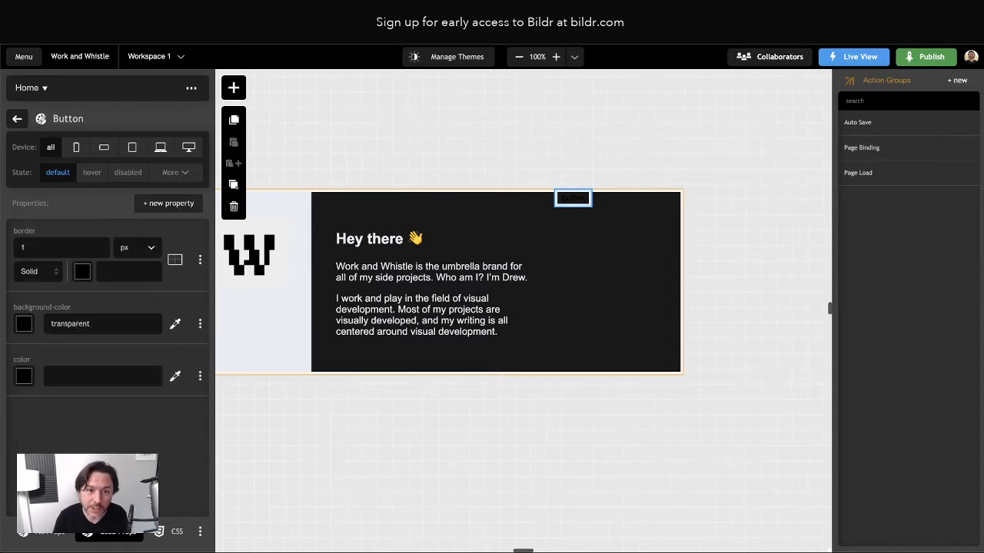
# Set the Button class's text color to #E7EDF2, taking the hex code from the clipboard history
pyautogui.click(77, 374)
pyautogui.write('#')
pyautogui.write('Hey there 👋')
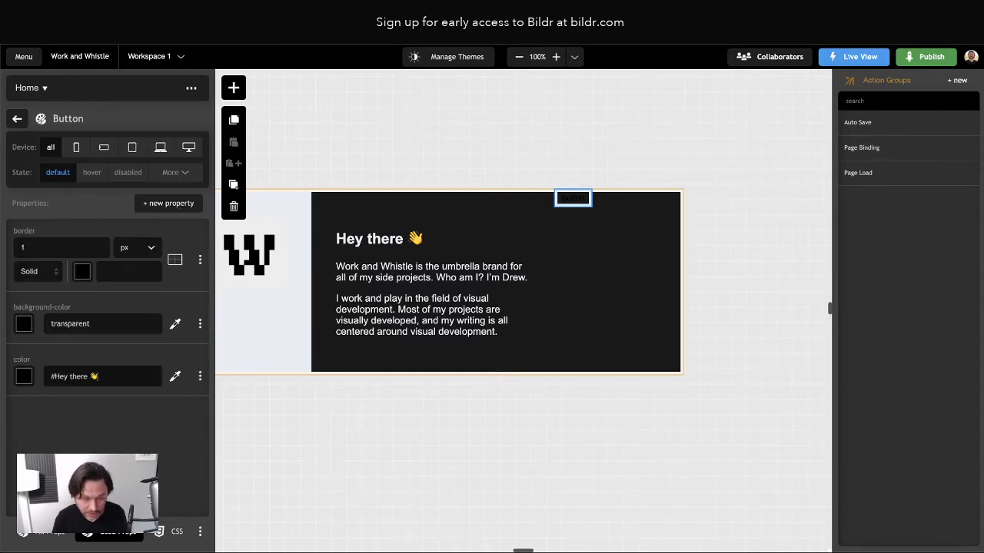
pyautogui.press('super+z')
pyautogui.hotkey('ctrl', 'alt', 'v')
pyautogui.press('Down')
pyautogui.press('Down')
pyautogui.press('Down')
pyautogui.press('Down')
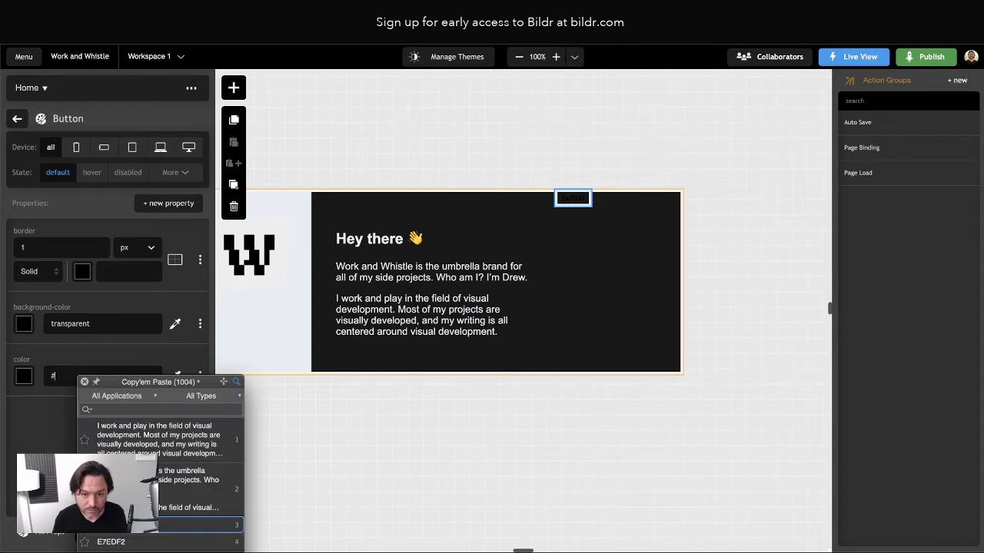
pyautogui.press('Up')
pyautogui.press('Return')
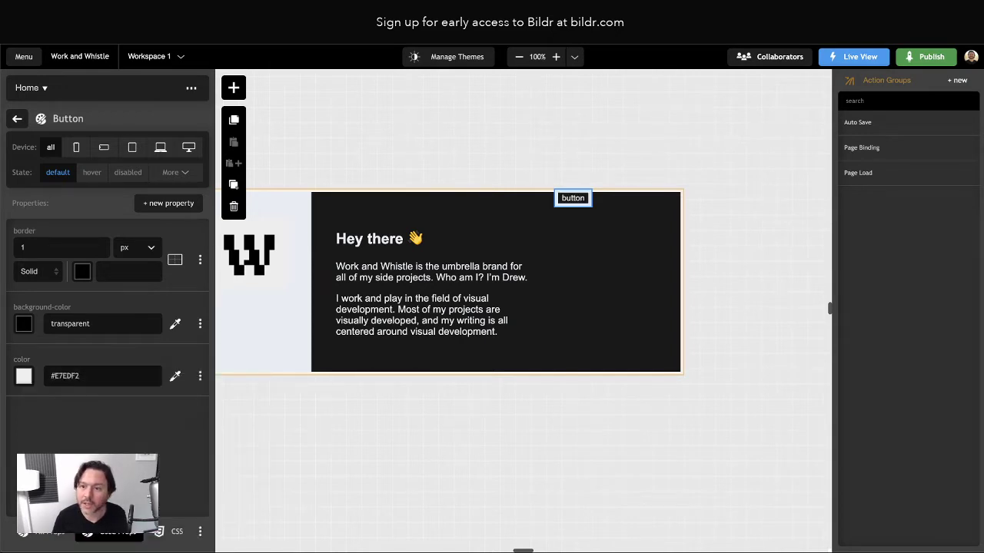
# Set the border color of the Button class to #E7EDF2
pyautogui.click(113, 270)
pyautogui.write('#')
pyautogui.write('E7EDF2')
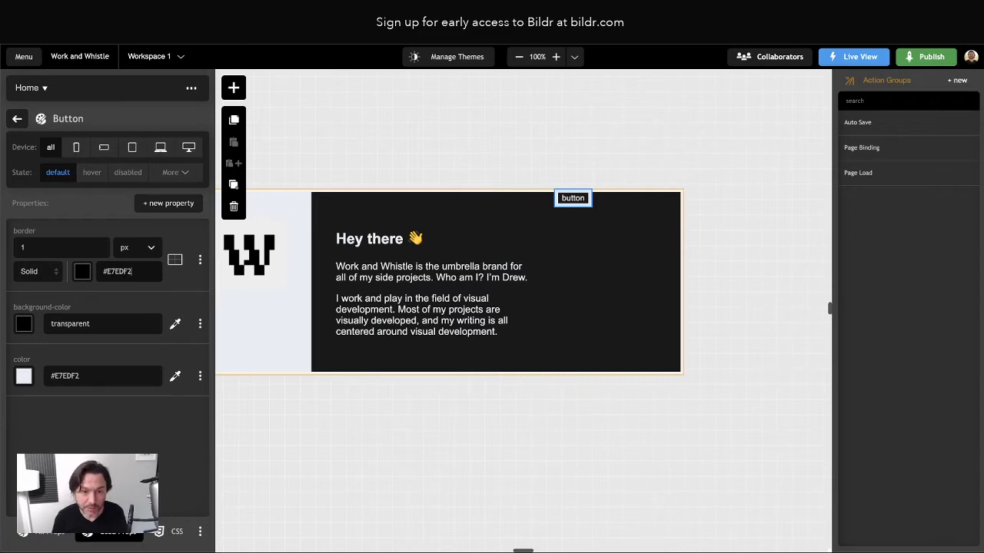
# Add a padding property to the Button class and set it to 1em on all sides
pyautogui.click(177, 207)
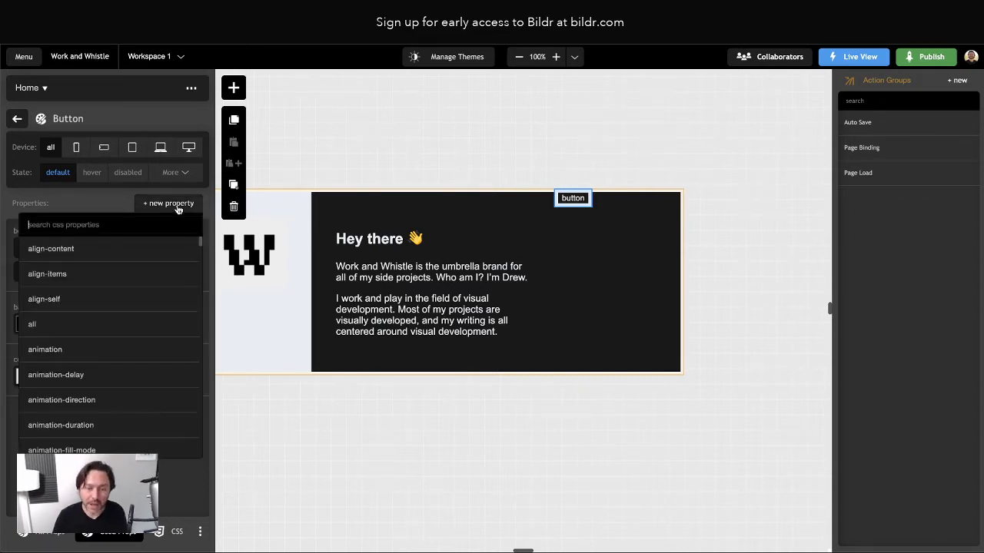
pyautogui.write('padding')
pyautogui.press('Return')
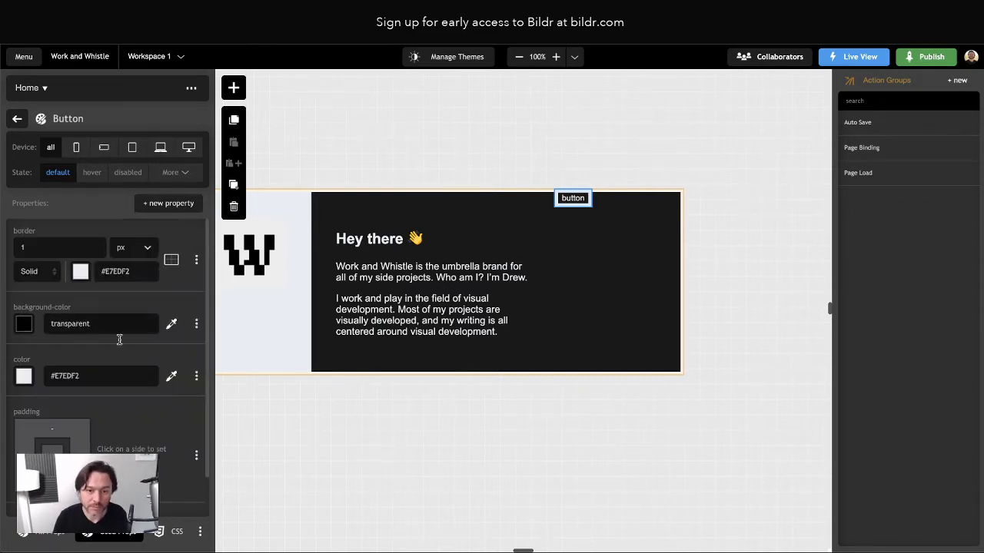
pyautogui.click(127, 462)
pyautogui.write('1')
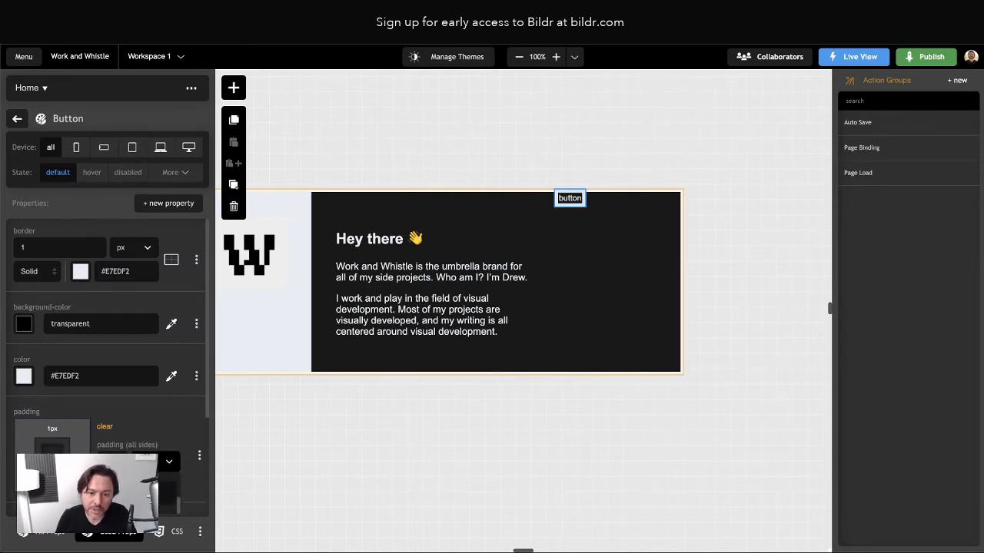
pyautogui.write('em')
pyautogui.click(513, 436)
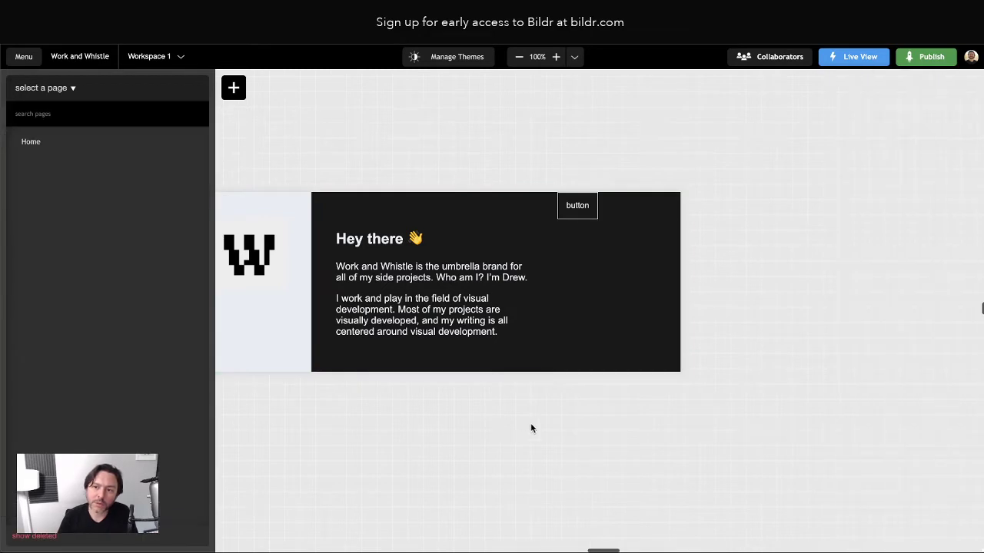
# Replace the Right Column button's label with "About", the site owner's first name and a right-arrow character
pyautogui.click(580, 209)
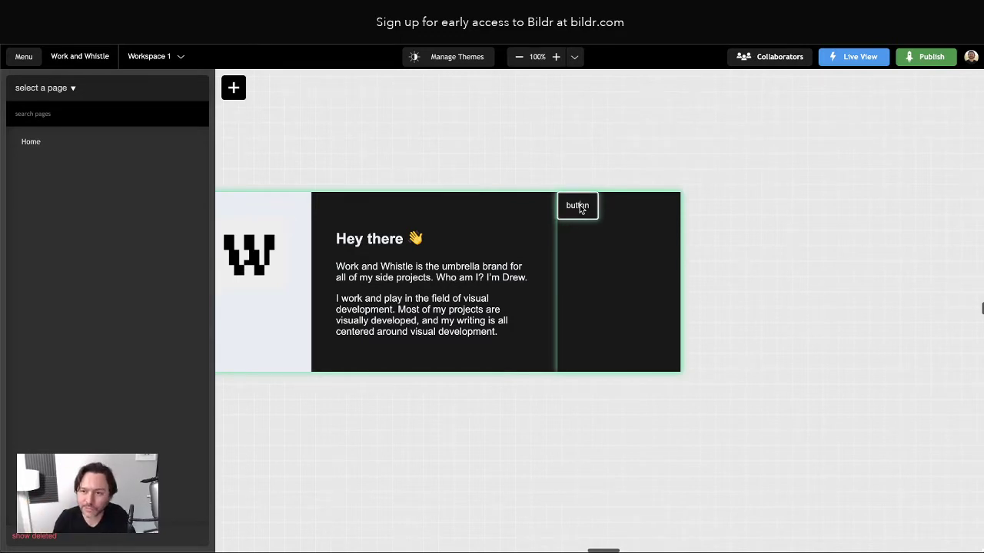
pyautogui.doubleClick(579, 209)
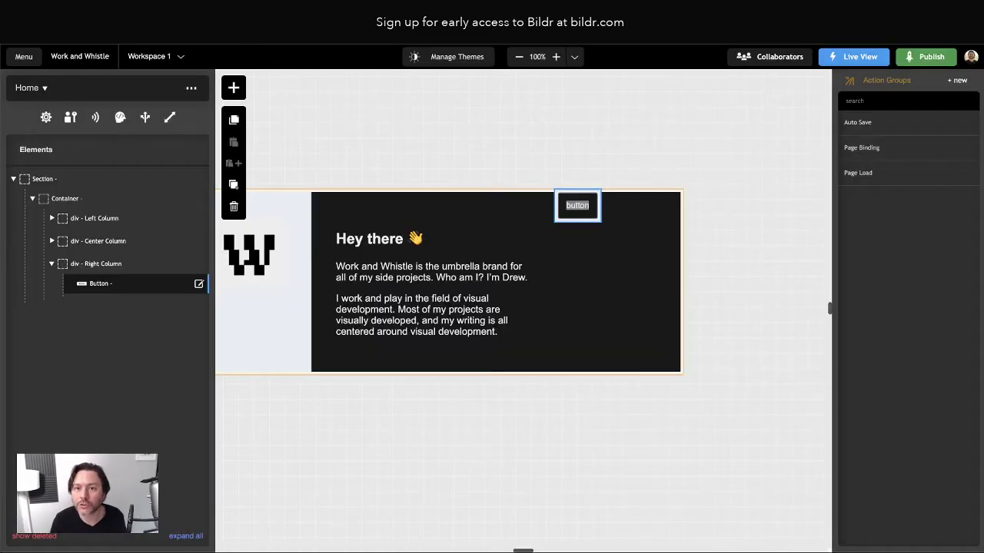
pyautogui.write('About Drew')
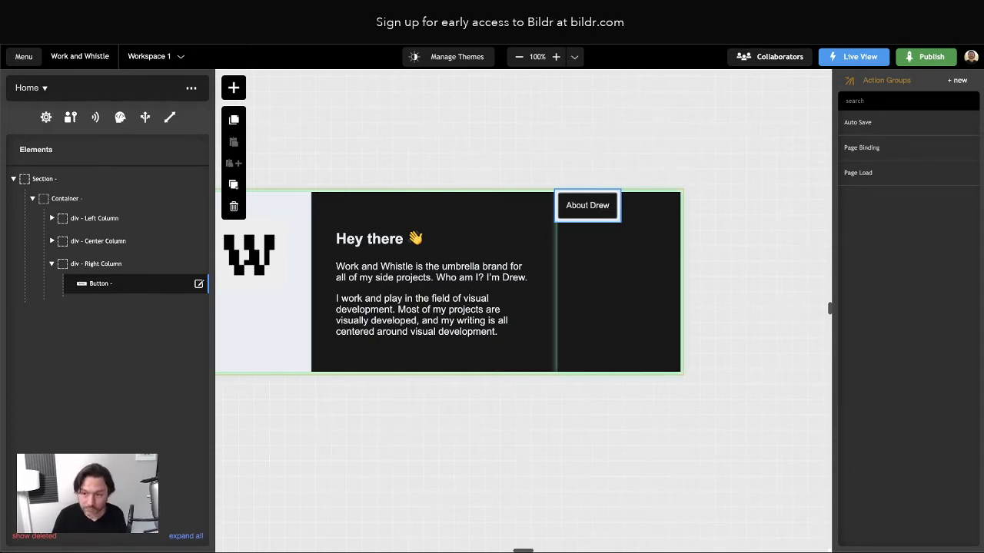
pyautogui.press('ctrl+super+space')
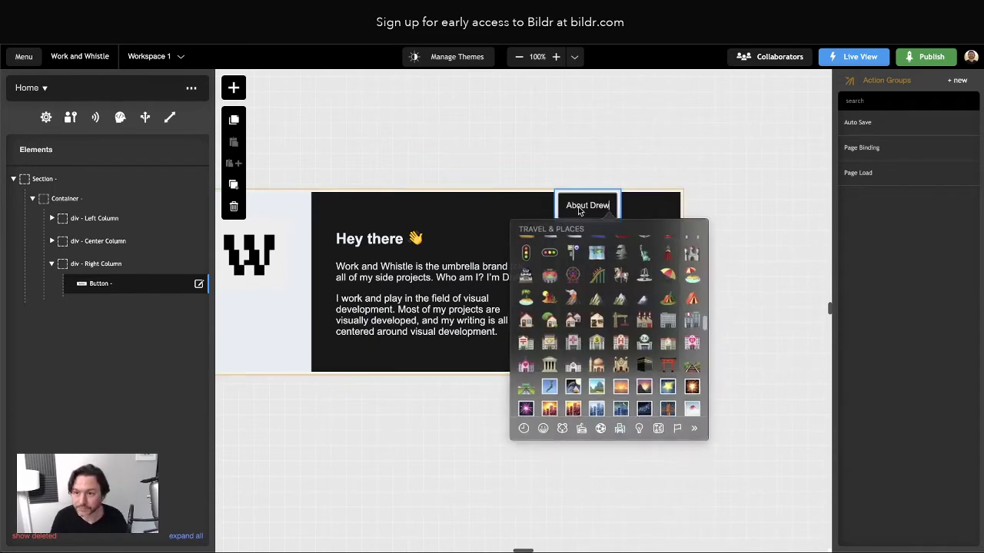
pyautogui.scroll(10, 565, 281)
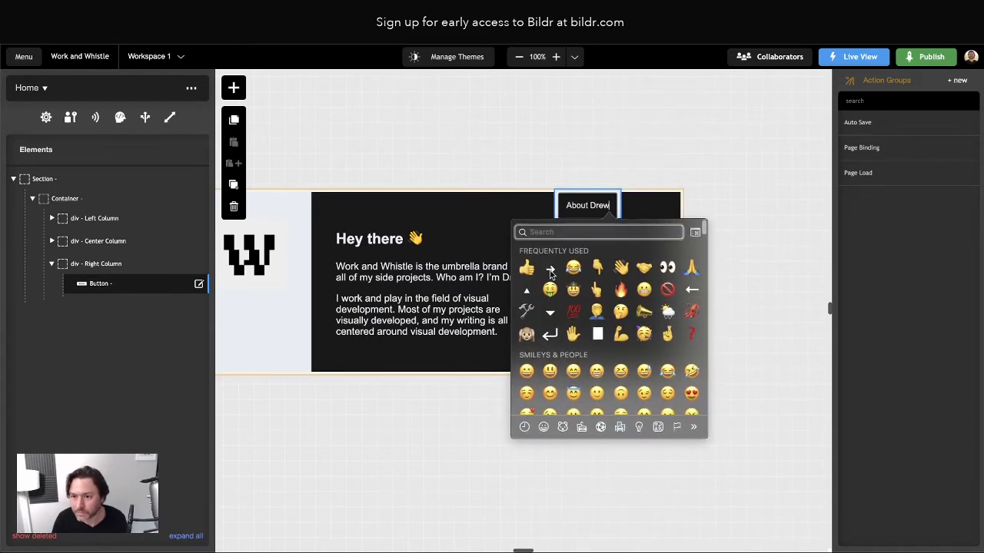
pyautogui.click(549, 275)
pyautogui.click(757, 262)
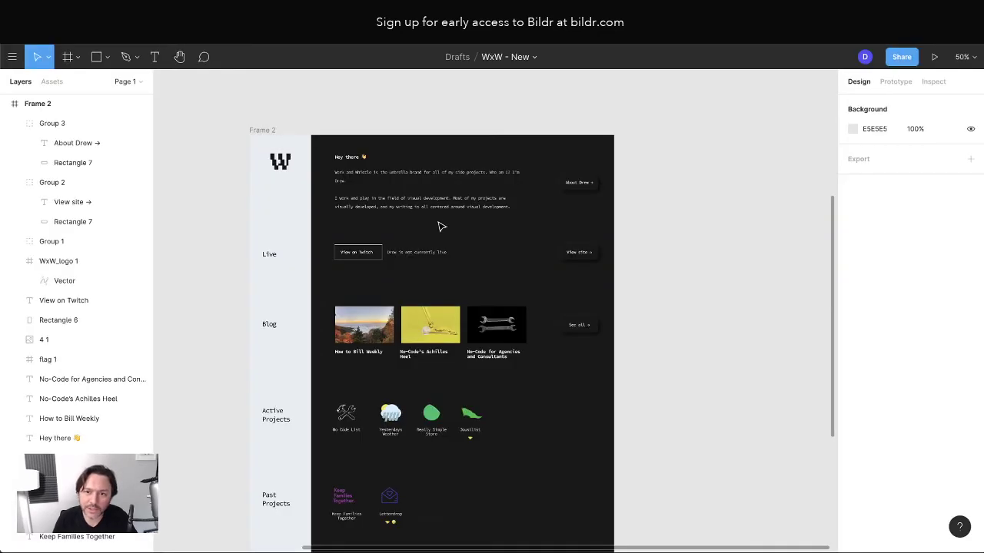
# Switch to the Figma design and inspect the intro text block below the "Hey there" heading
pyautogui.click(363, 172)
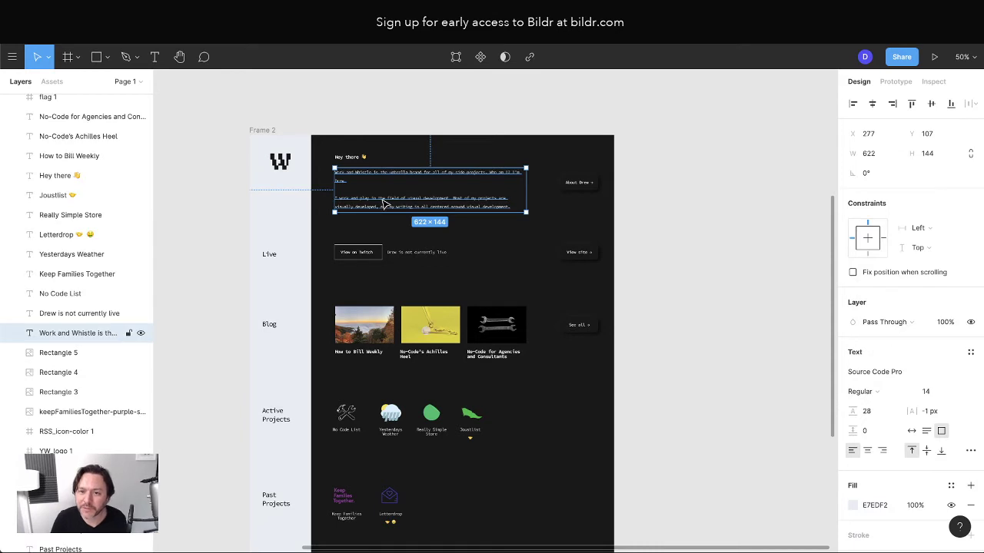
pyautogui.tripleClick(385, 202)
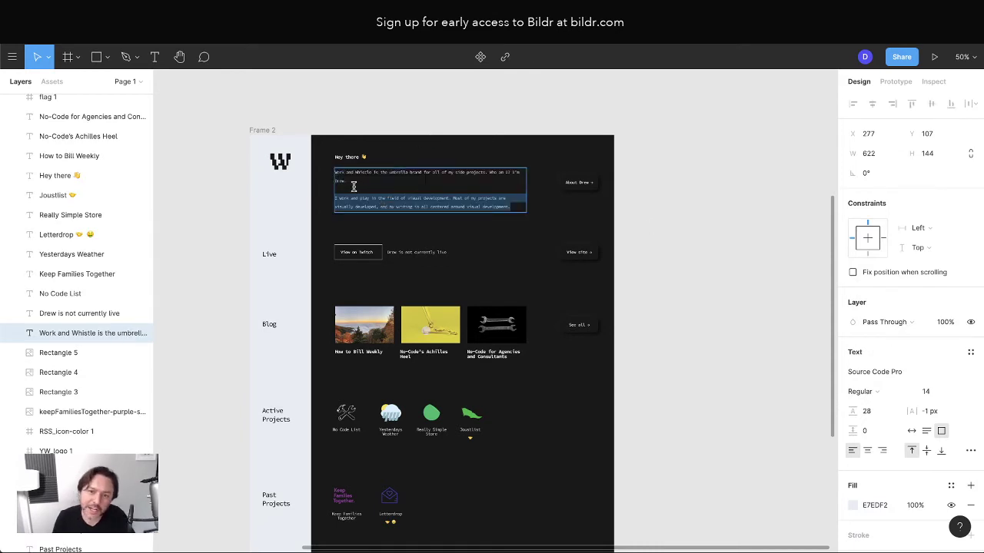
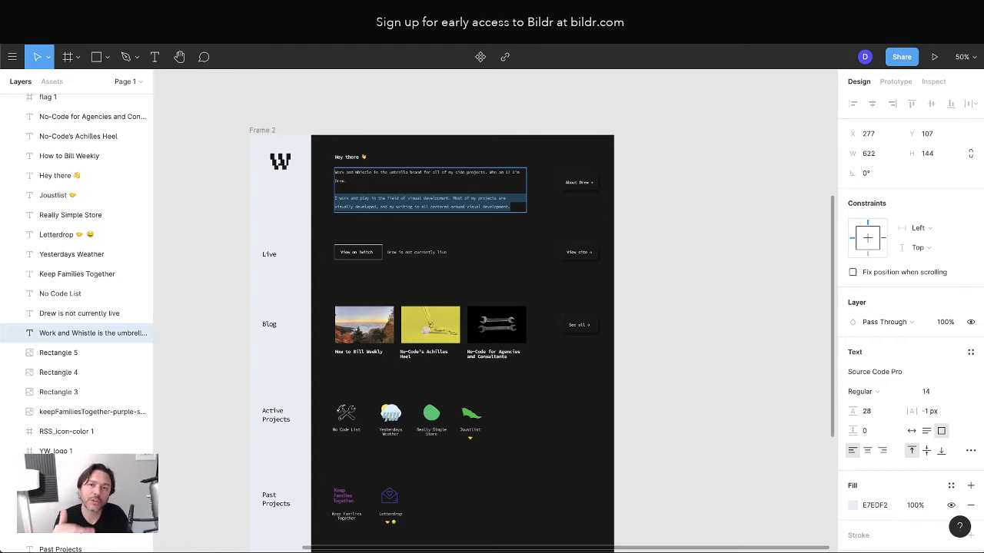
# Switch to Google Fonts, search for "source cod" and open the Source Code Pro family's styles
pyautogui.click(388, 31)
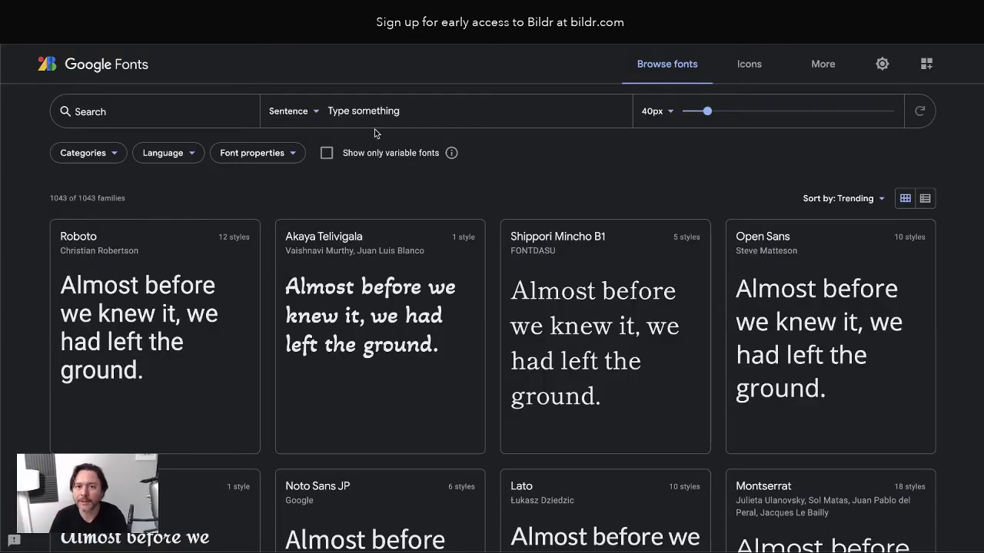
pyautogui.click(93, 110)
pyautogui.write('s')
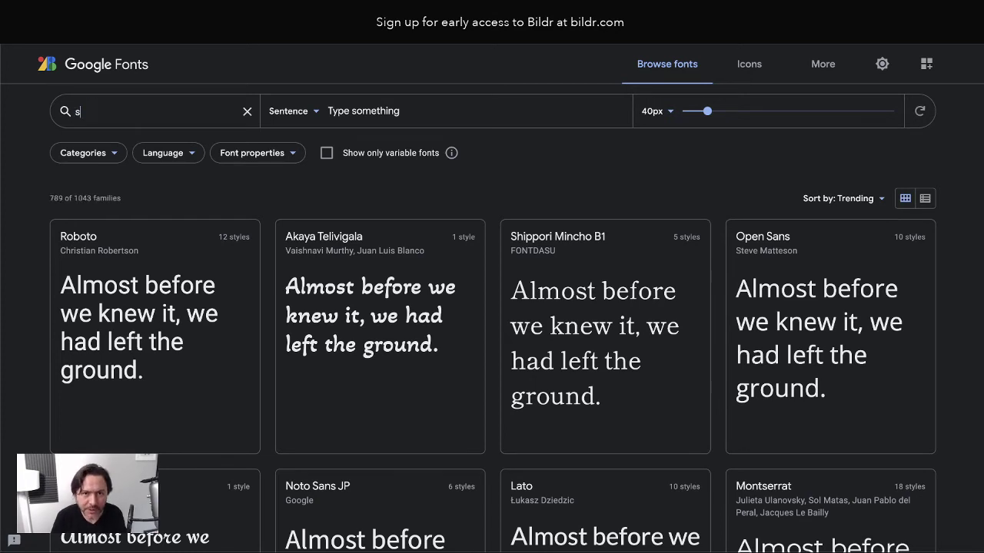
pyautogui.write('ource cod')
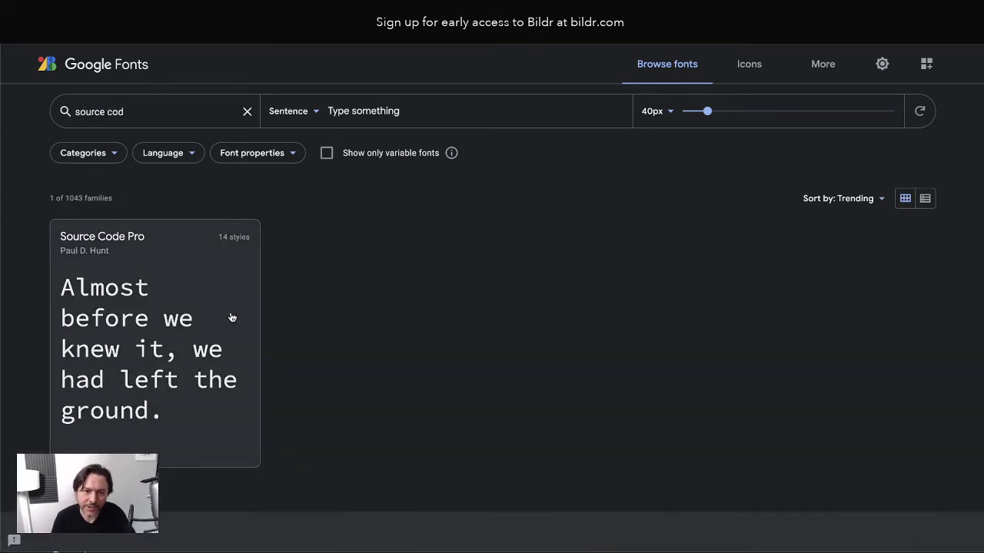
pyautogui.click(132, 342)
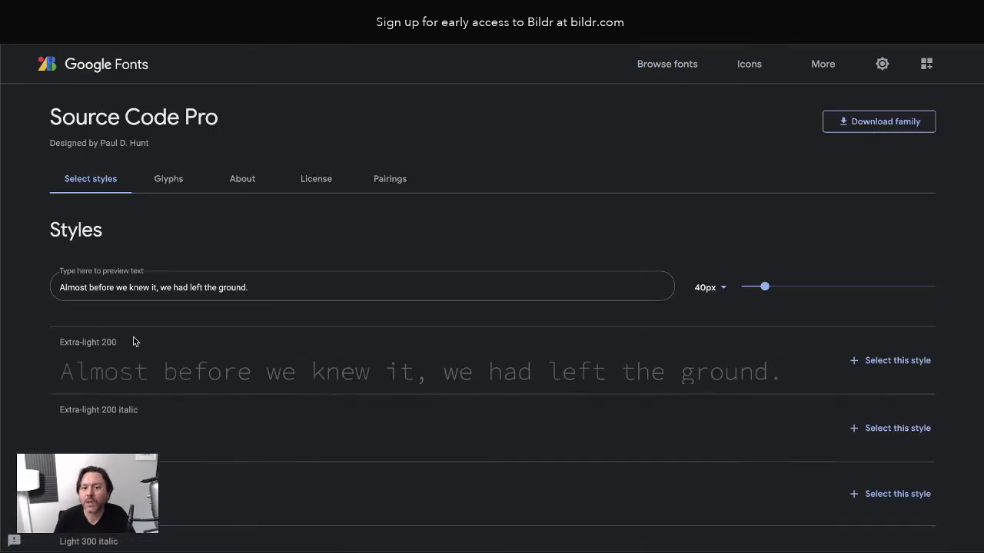
pyautogui.scroll(-1, 547, 421)
pyautogui.scroll(-1, 548, 421)
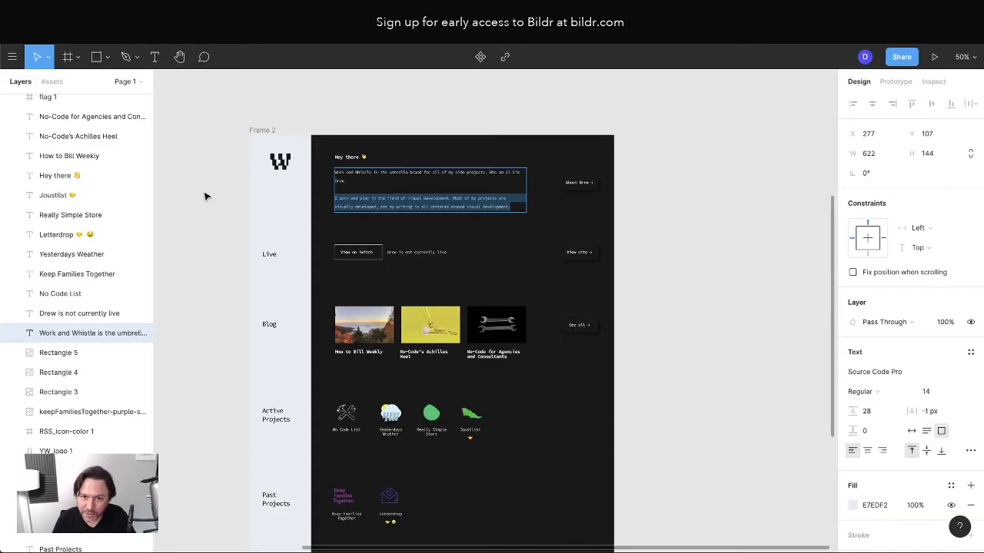
# Switch to the Figma design and check the font weights of the intro text, Live label, "View on Twitch" button and "Hey there" heading
pyautogui.doubleClick(385, 201)
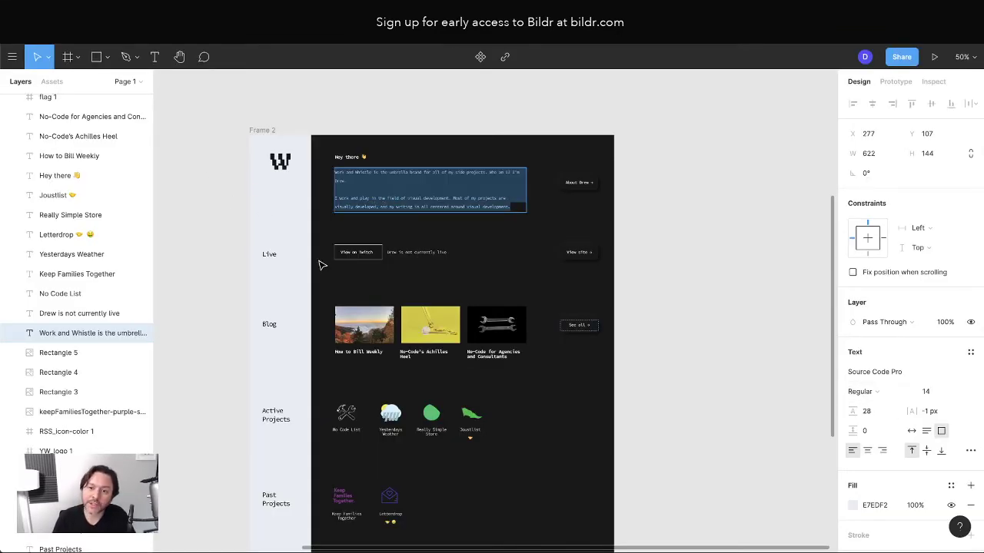
pyautogui.click(275, 254)
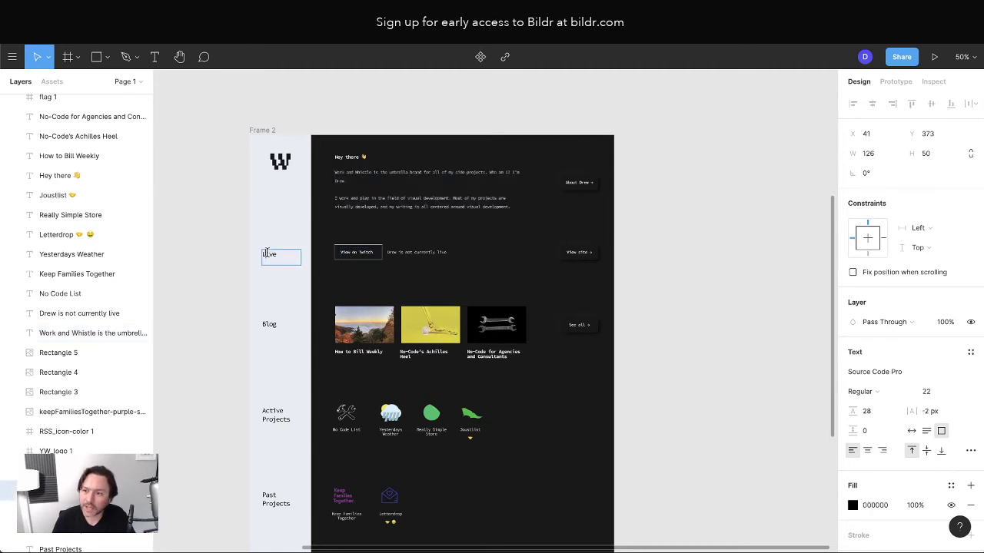
pyautogui.click(351, 253)
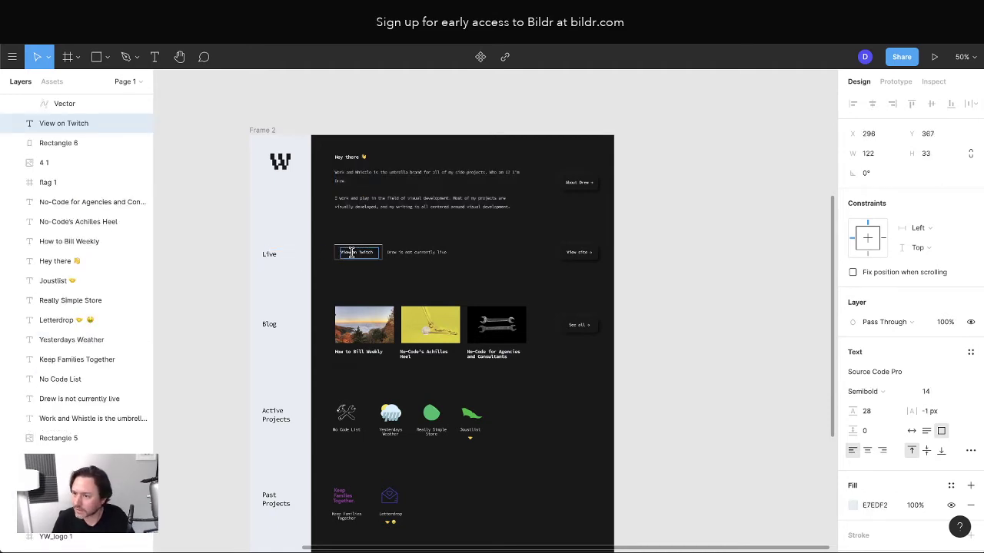
pyautogui.click(337, 156)
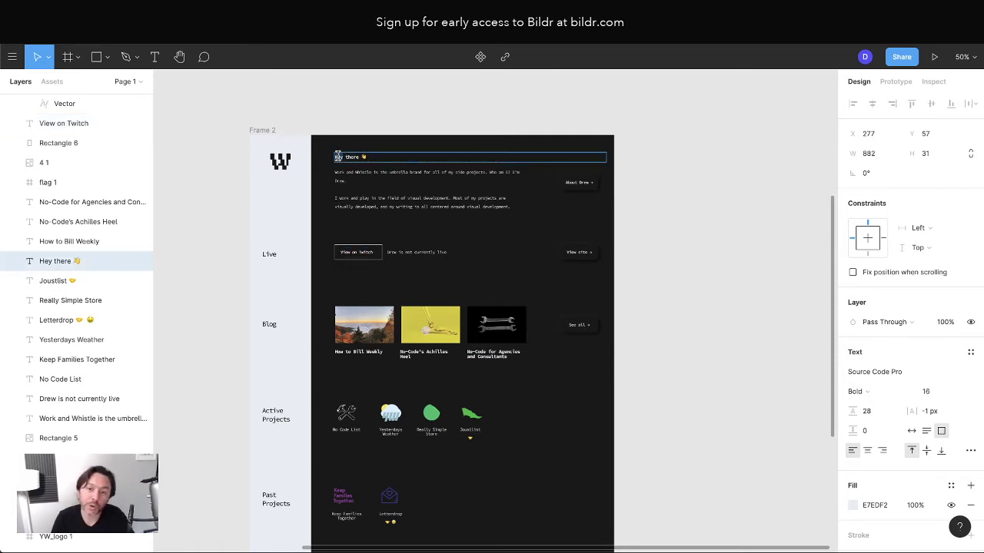
pyautogui.press('Escape')
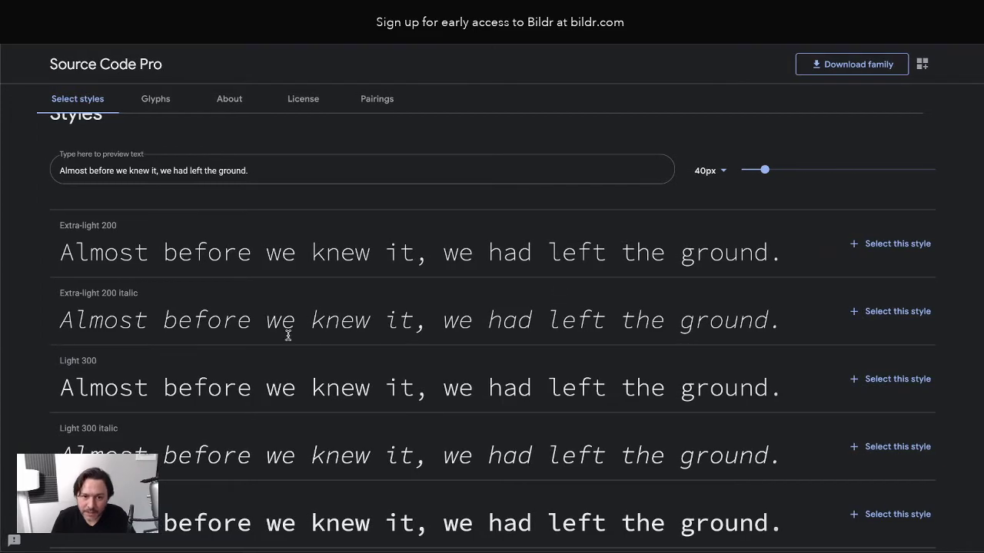
pyautogui.scroll(-3, 543, 371)
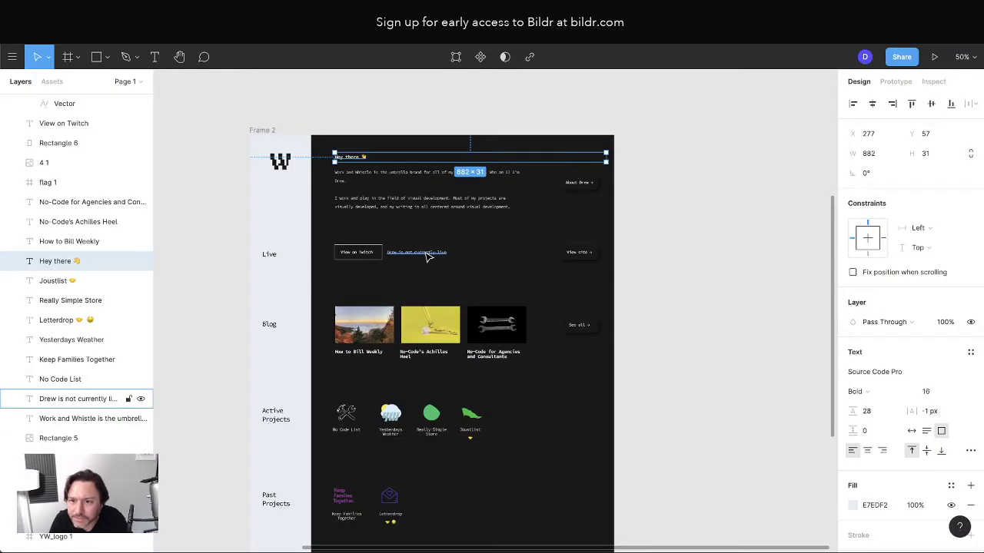
pyautogui.click(417, 209)
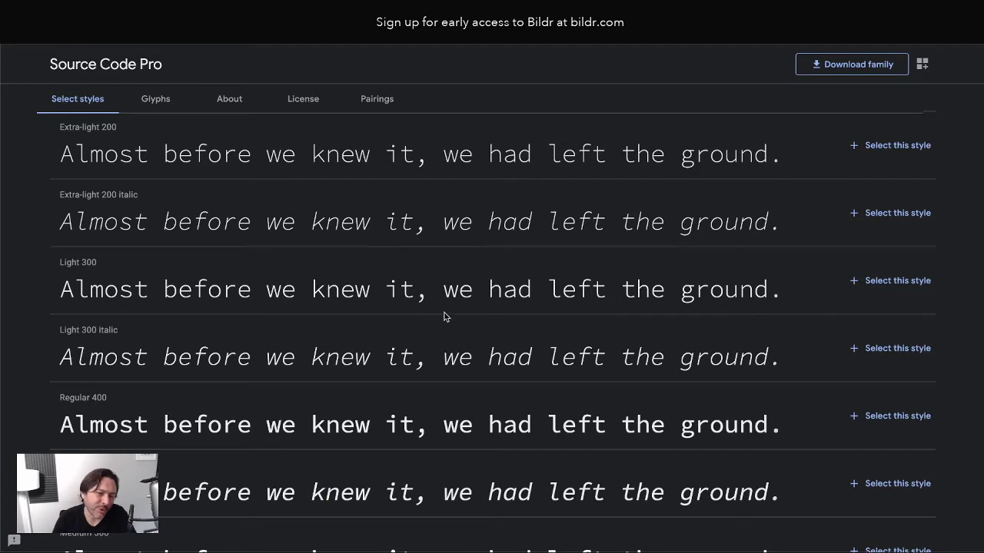
# In Google Fonts, select Source Code Pro's Regular 400, Semi-bold 600 and Bold 700 styles with their italics, and dismiss the sharing notice
pyautogui.scroll(-2, 430, 315)
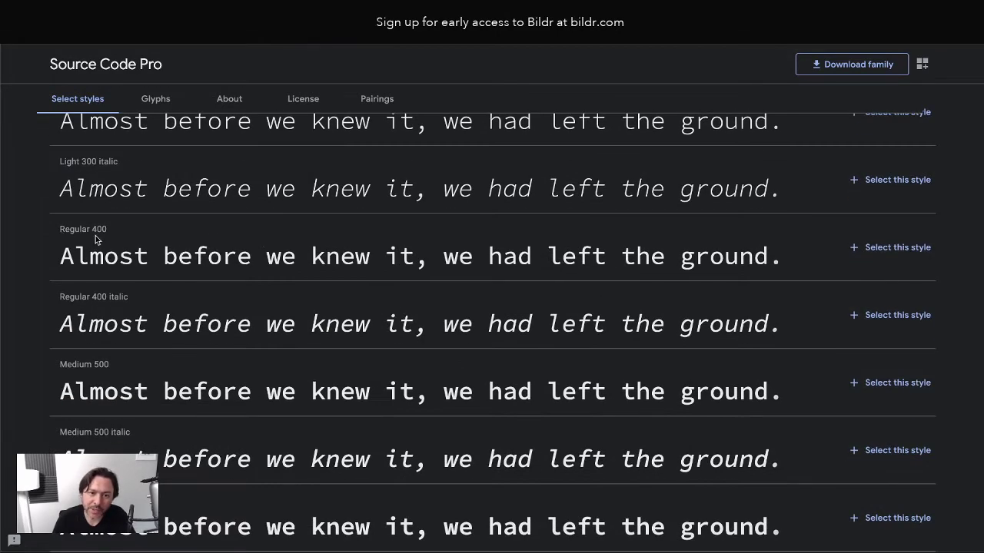
pyautogui.click(865, 247)
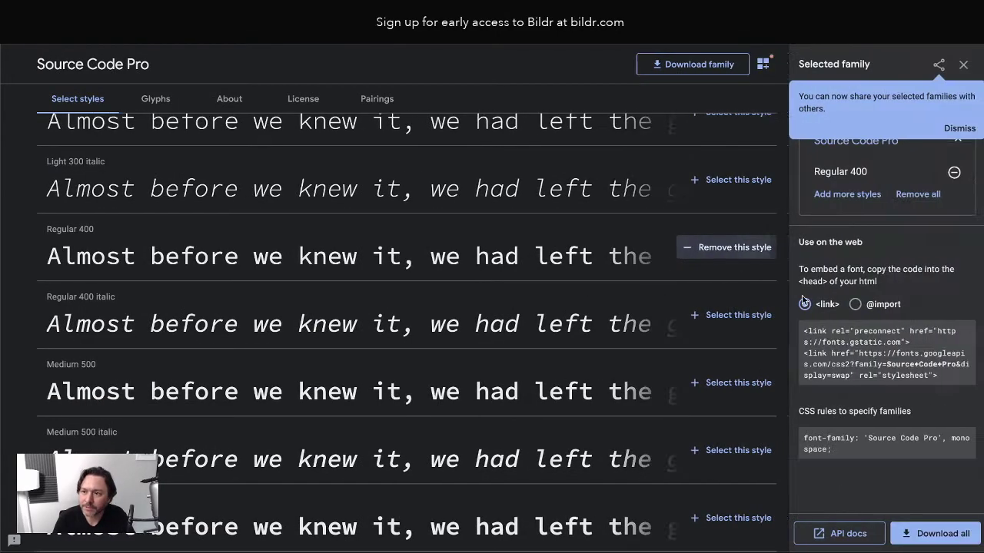
pyautogui.click(698, 310)
pyautogui.scroll(-2, 499, 311)
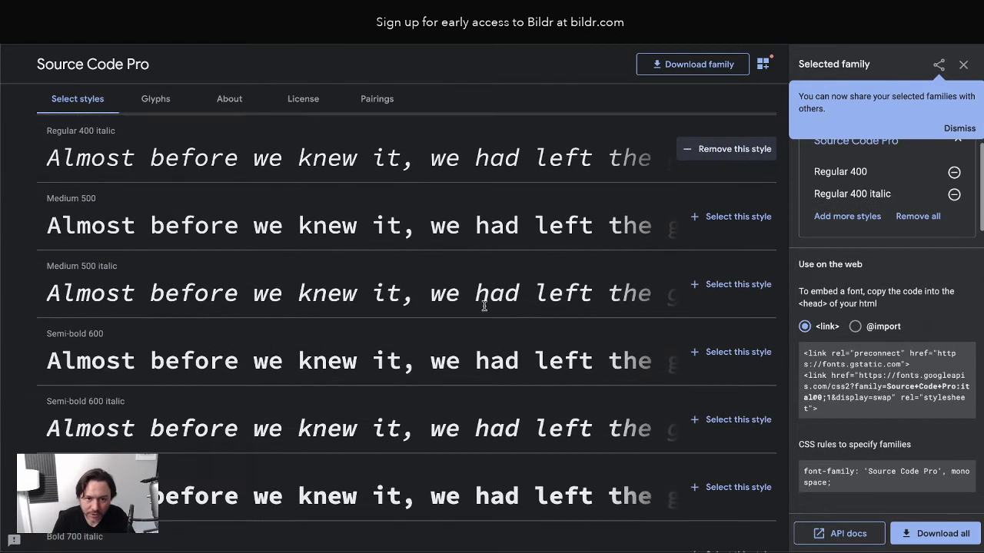
pyautogui.scroll(-2, 483, 305)
pyautogui.click(730, 229)
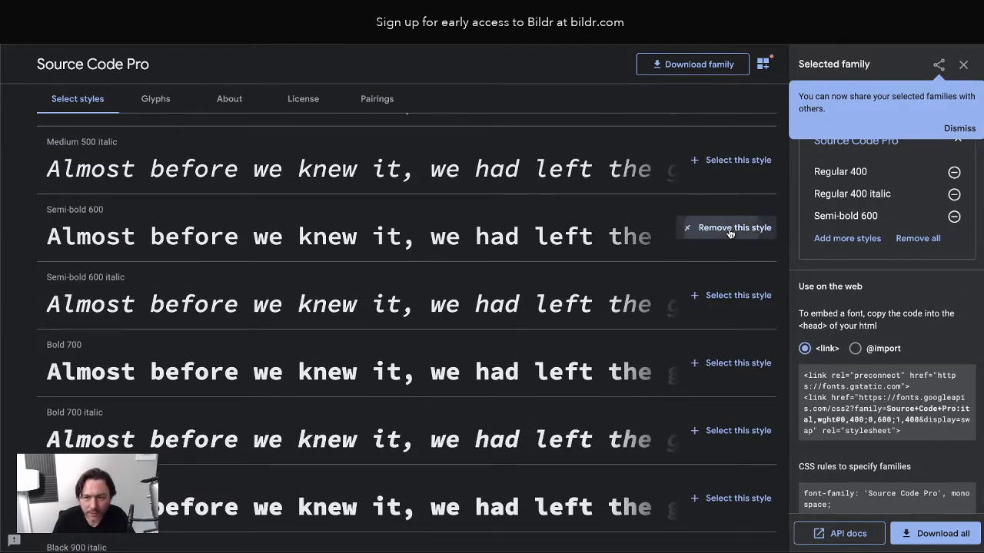
pyautogui.click(730, 296)
pyautogui.scroll(-2, 510, 285)
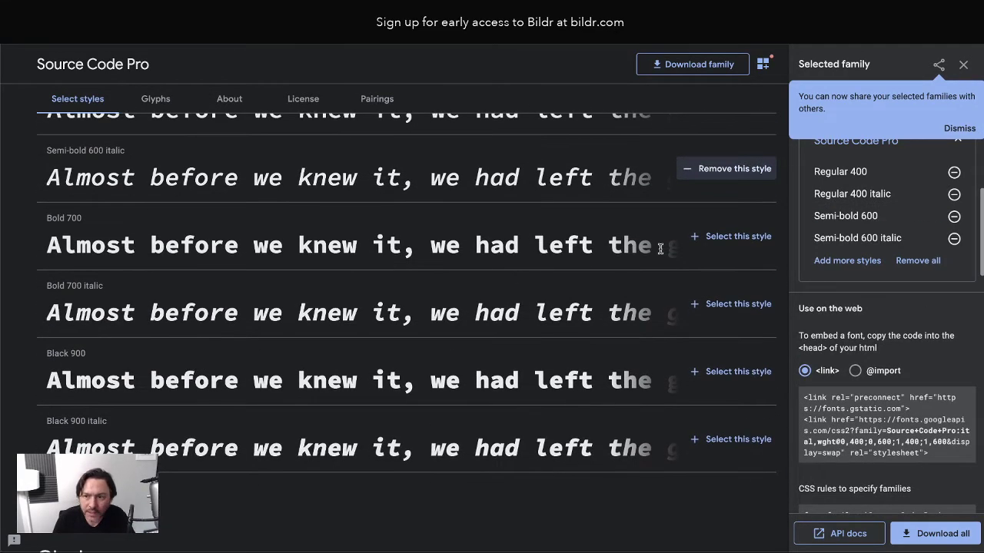
pyautogui.click(730, 236)
pyautogui.click(730, 304)
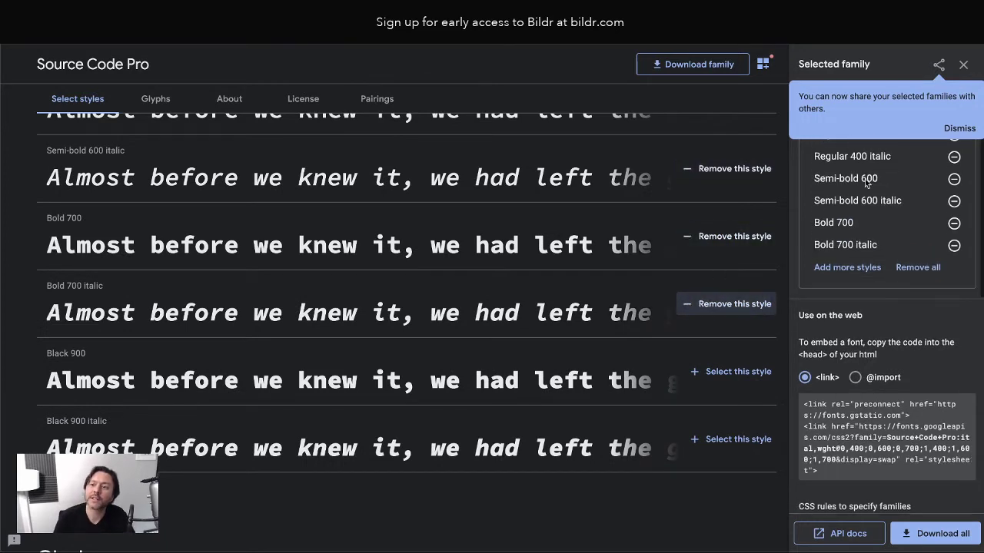
pyautogui.click(961, 129)
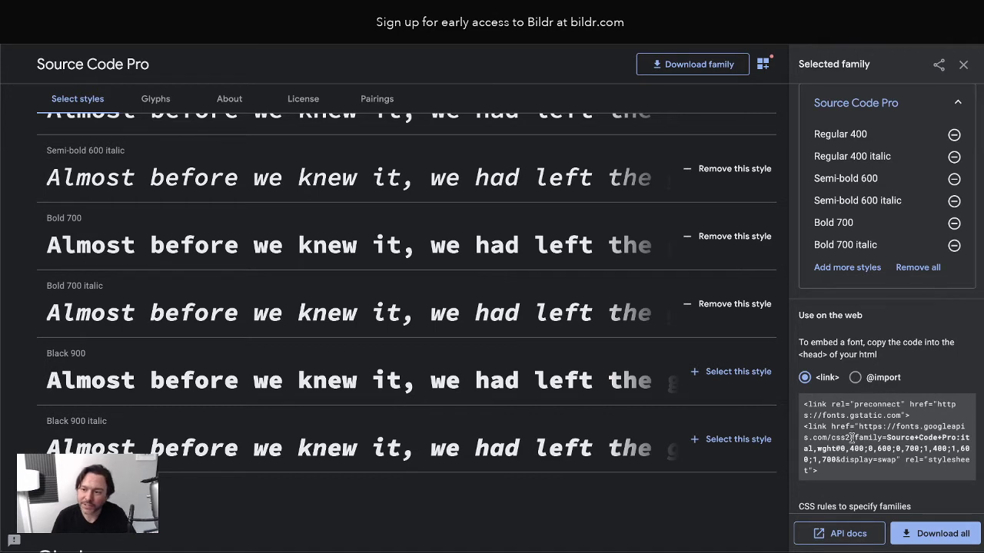
pyautogui.scroll(-1, 851, 437)
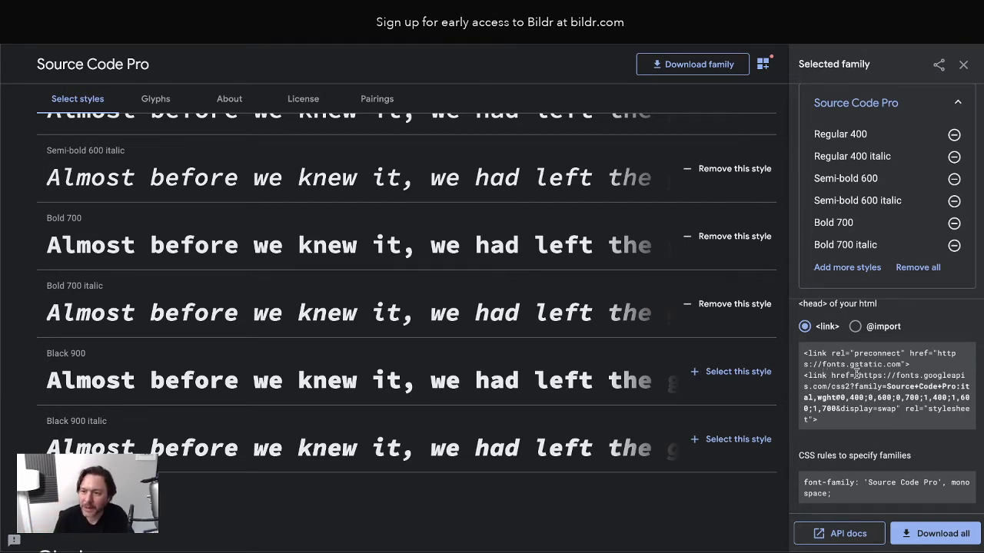
pyautogui.moveTo(858, 374); pyautogui.dragTo(893, 408)
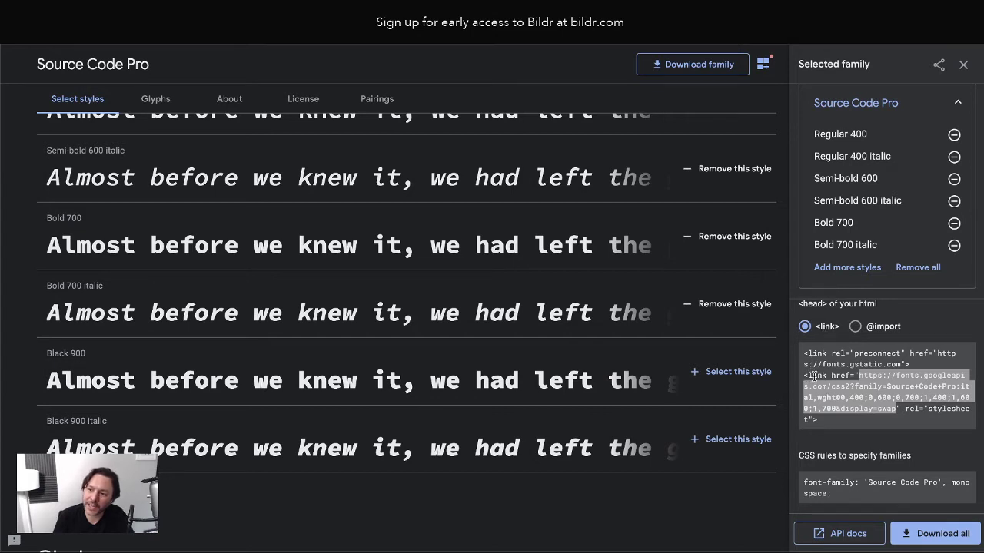
pyautogui.click(856, 326)
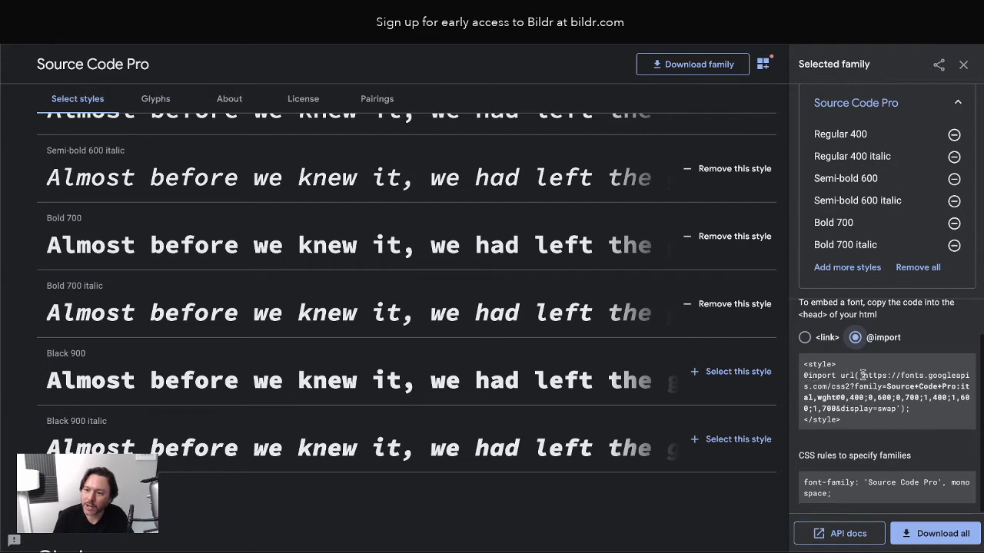
pyautogui.moveTo(864, 375); pyautogui.dragTo(895, 410)
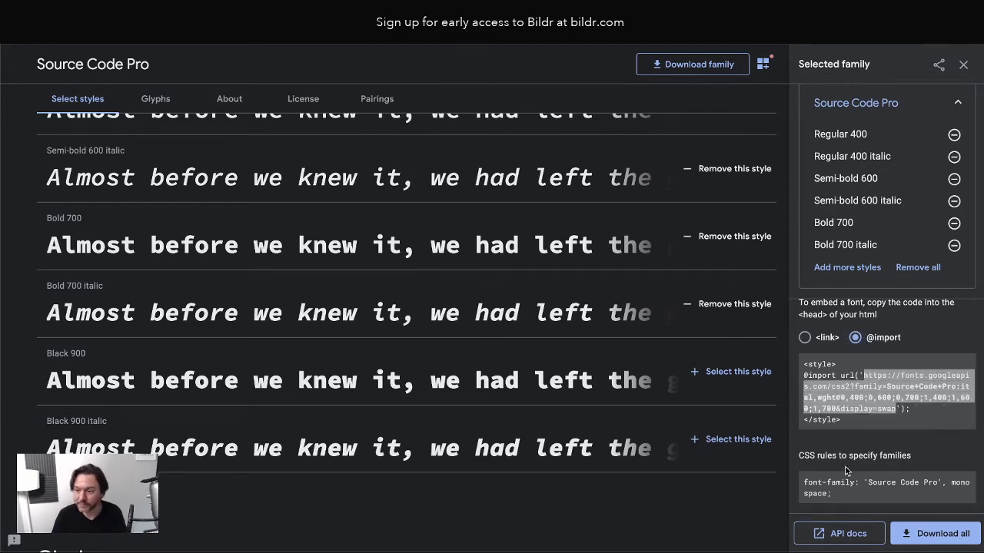
pyautogui.moveTo(862, 482); pyautogui.dragTo(937, 483)
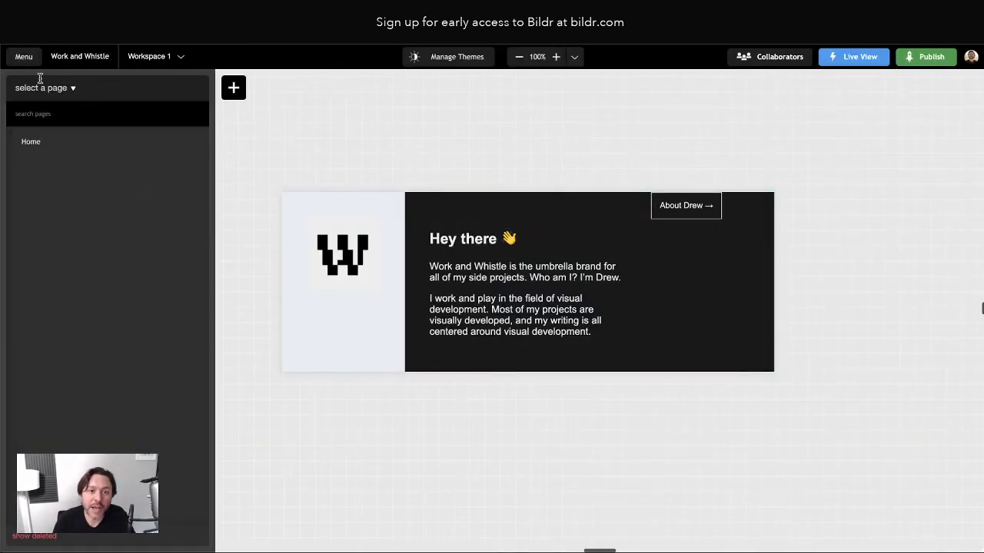
# Switch to Bildr, start a new font in the project's Design Library and paste the copied Google Fonts address as its Font URL
pyautogui.click(22, 60)
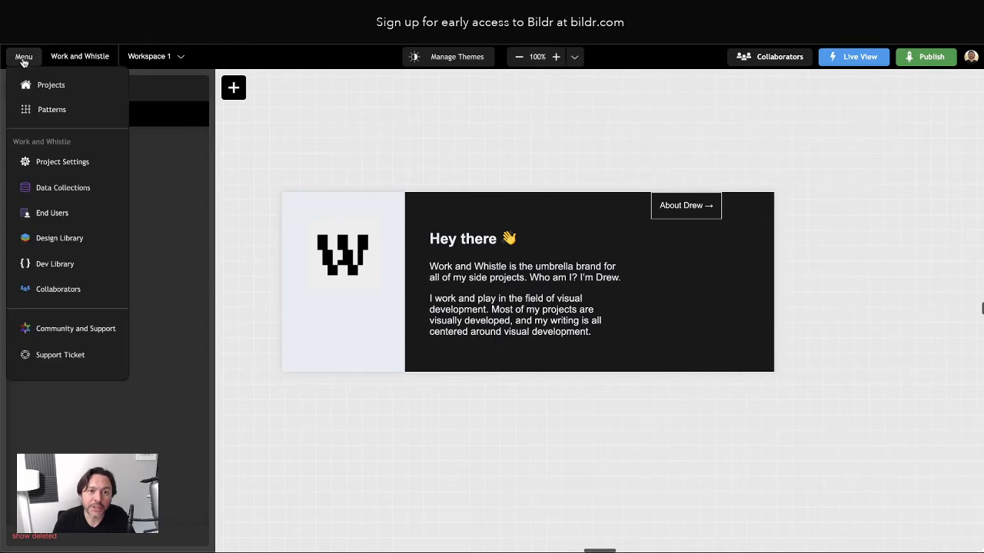
pyautogui.click(47, 238)
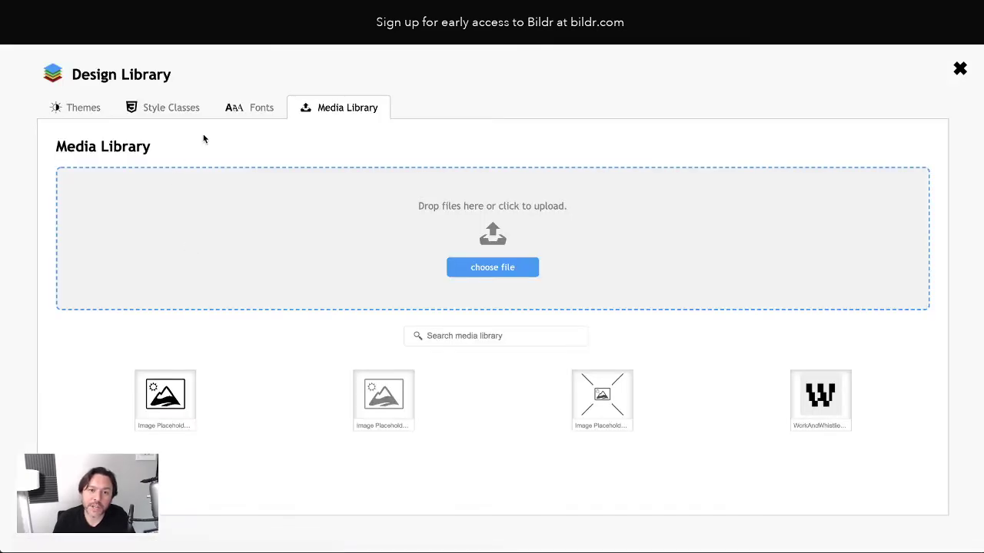
pyautogui.click(256, 112)
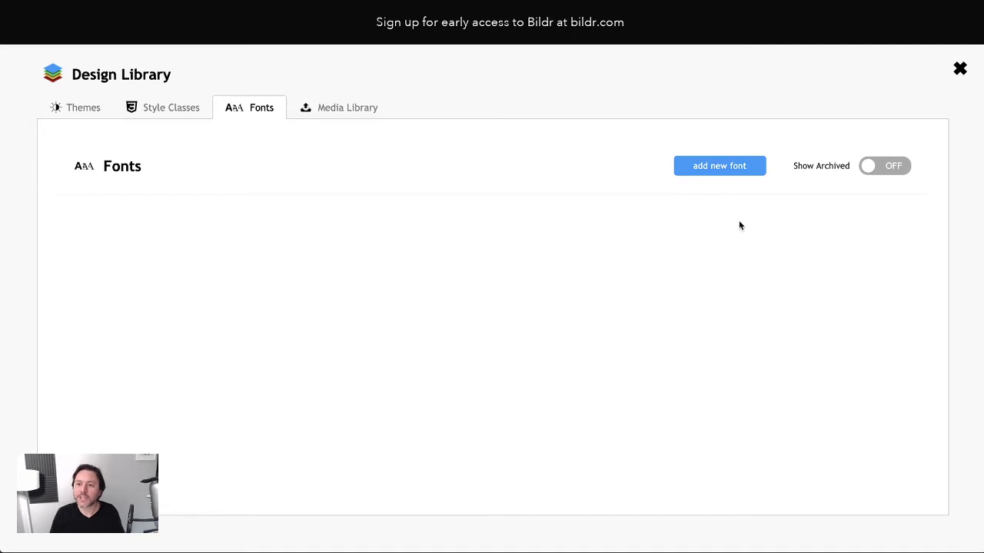
pyautogui.click(697, 165)
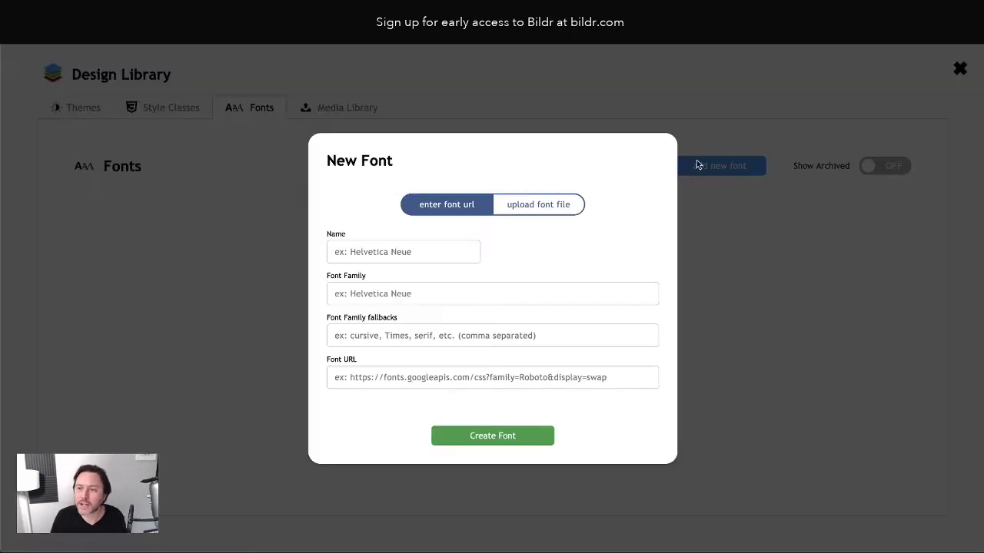
pyautogui.click(361, 378)
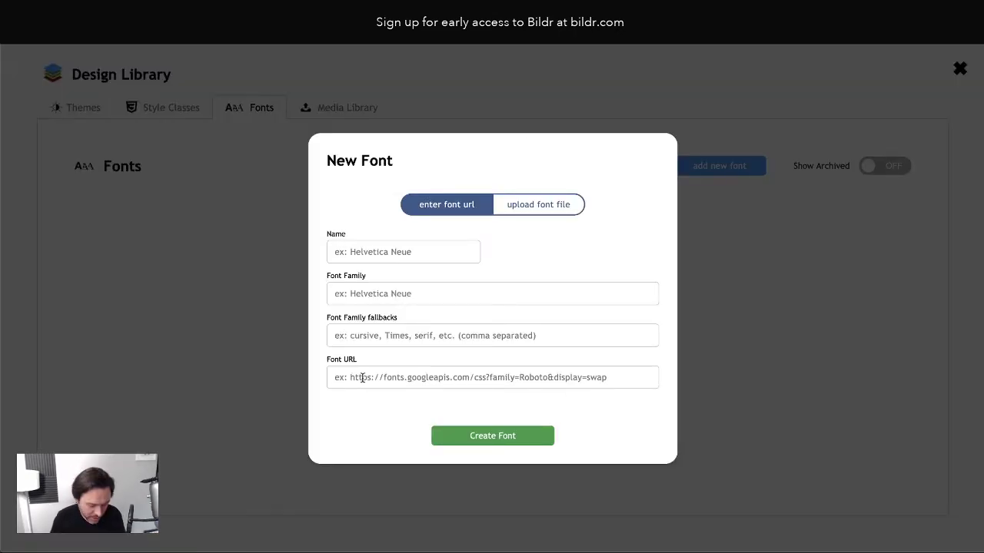
pyautogui.press('super+shift+v')
pyautogui.press('Return')
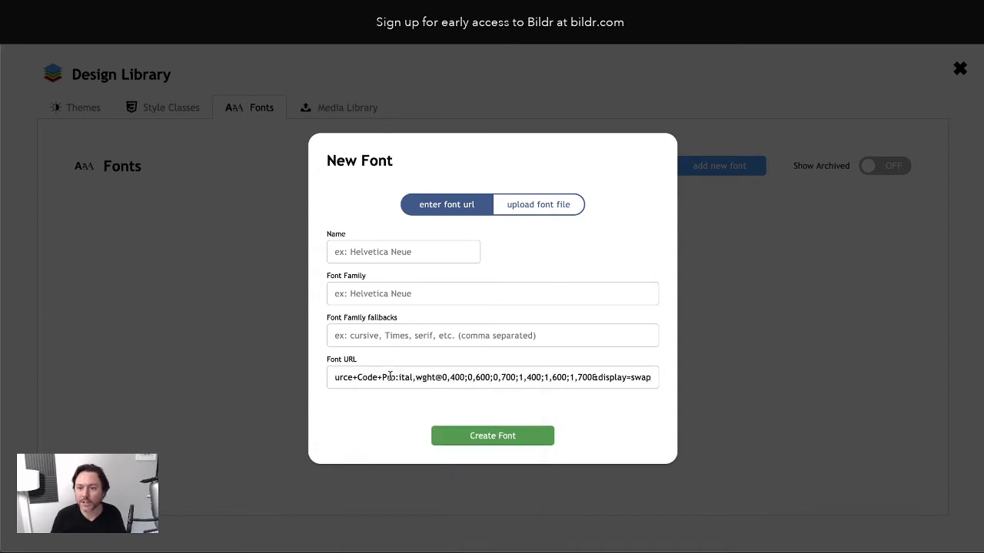
# Set the new font's Font Family to 'Source Code Pro' with quotes and compare it with the CSS rule in Google Fonts
pyautogui.click(356, 294)
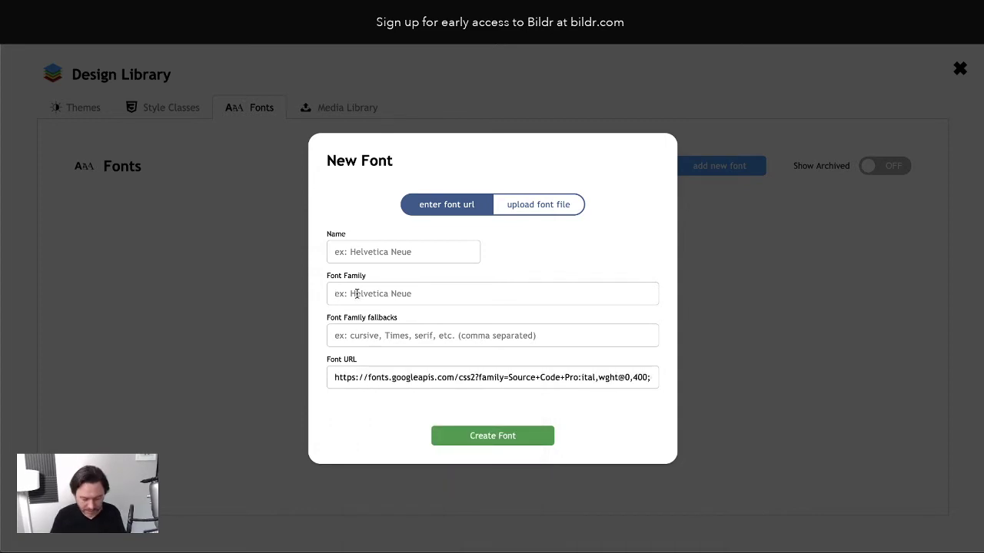
pyautogui.press('super+shift+v')
pyautogui.press('Return')
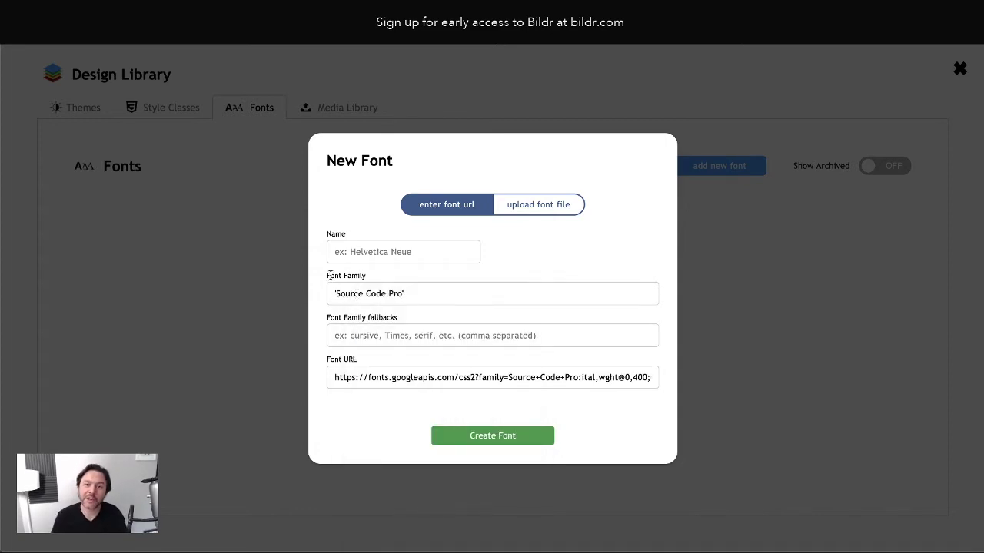
pyautogui.moveTo(338, 295); pyautogui.dragTo(420, 294)
pyautogui.click(420, 295)
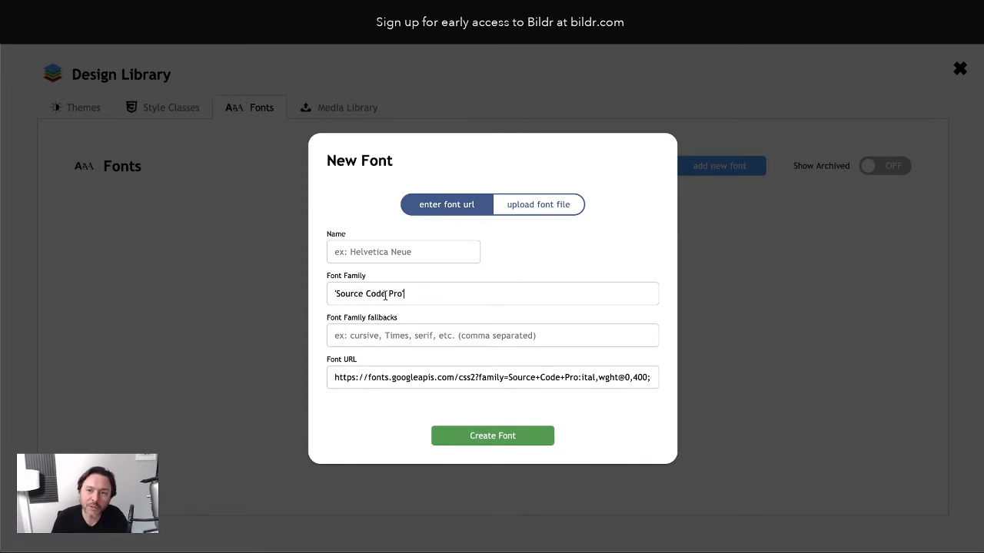
pyautogui.hotkey('alt', 'Tab')
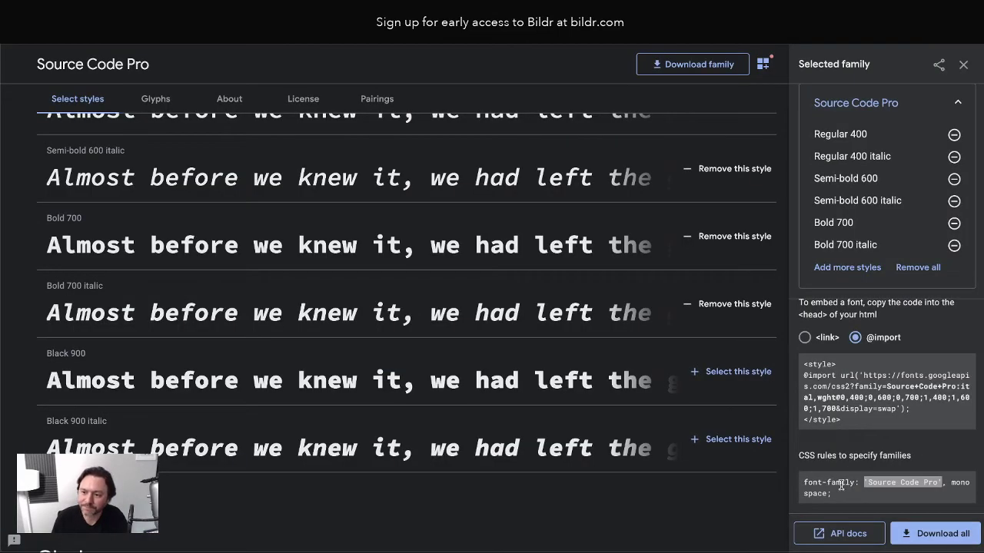
pyautogui.hotkey('alt', 'Tab')
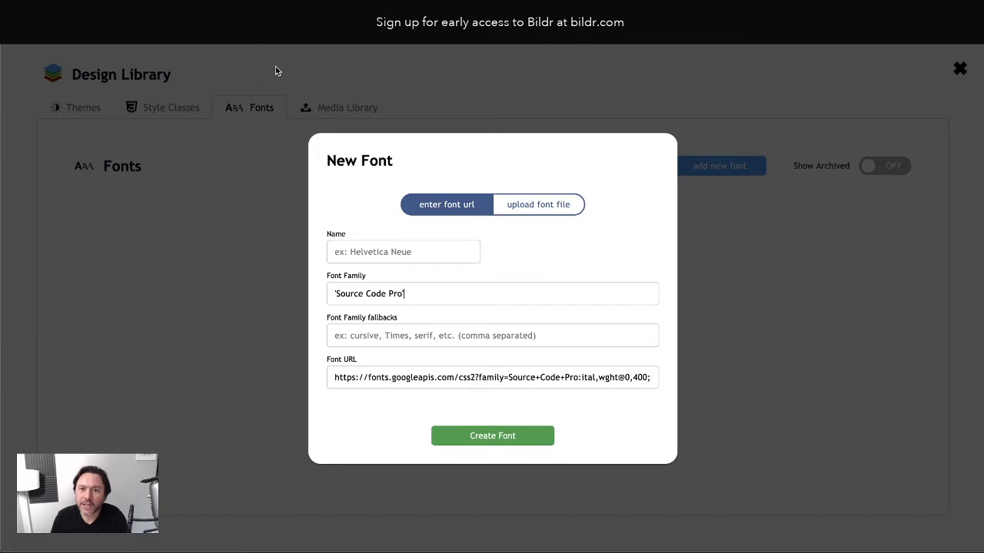
# Copy the fallback monospace from Source Code Pro's CSS rule in Google Fonts and paste it into the new font's Font Family fallbacks in Bildr
pyautogui.hotkey('alt', 'Tab')
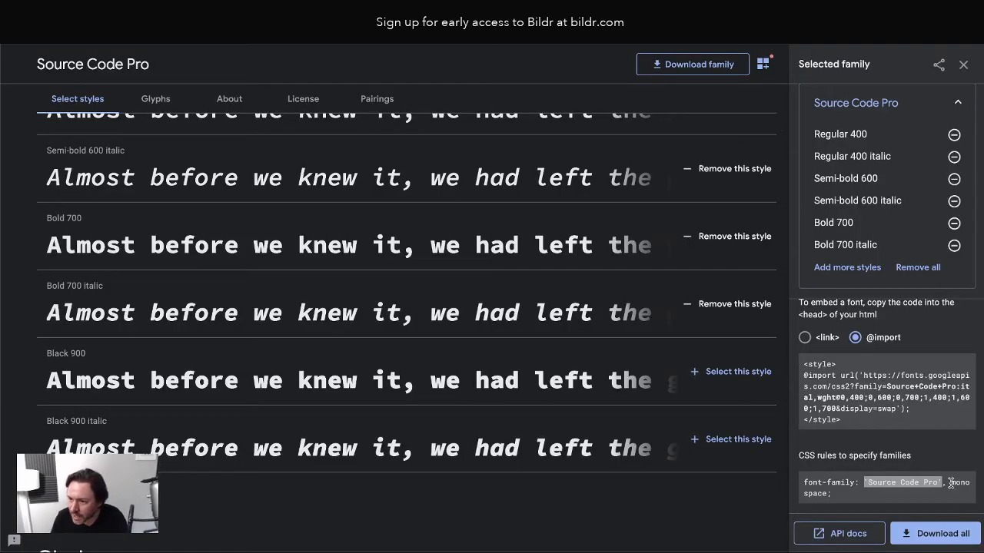
pyautogui.moveTo(951, 483); pyautogui.dragTo(824, 502)
pyautogui.hotkey('ctrl', 'c')
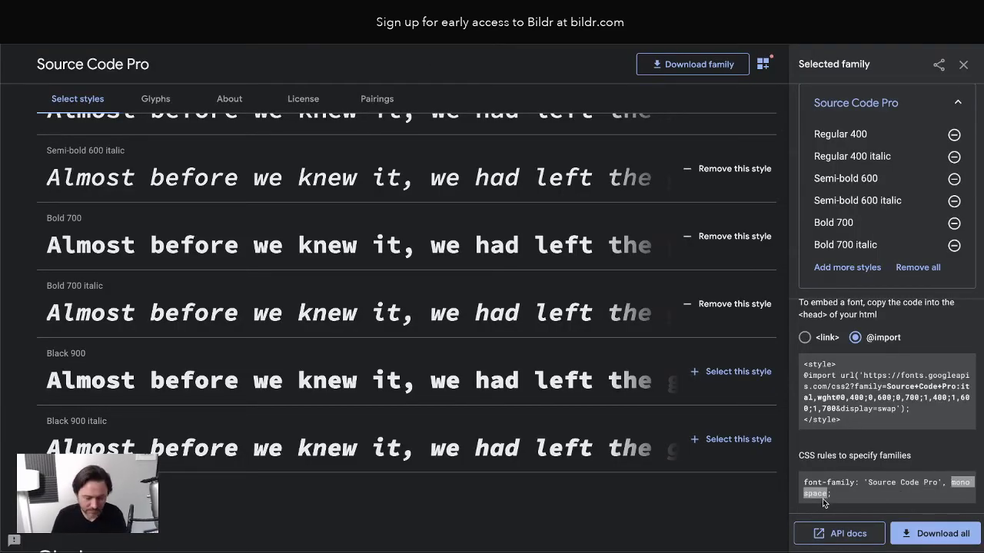
pyautogui.hotkey('alt', 'Tab')
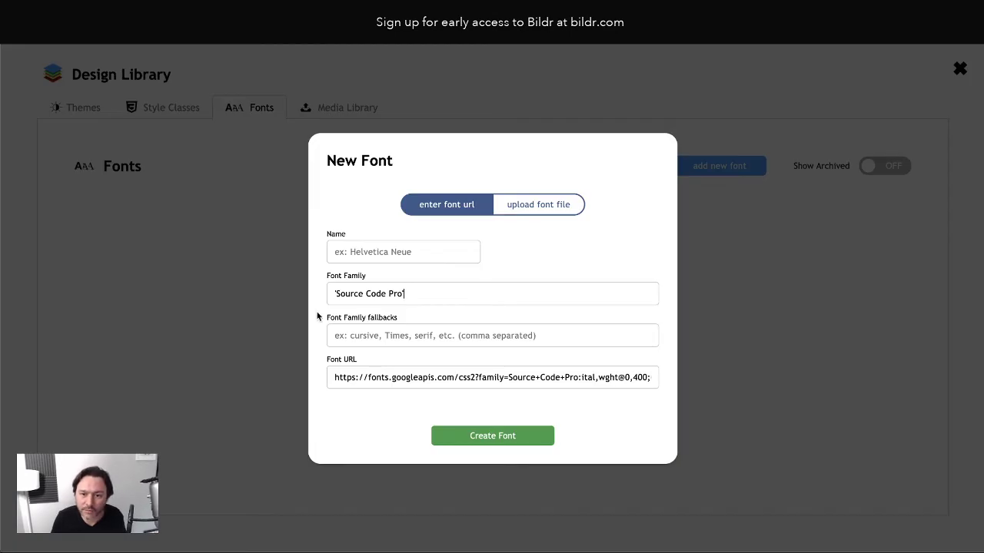
pyautogui.click(350, 339)
pyautogui.hotkey('ctrl', 'v')
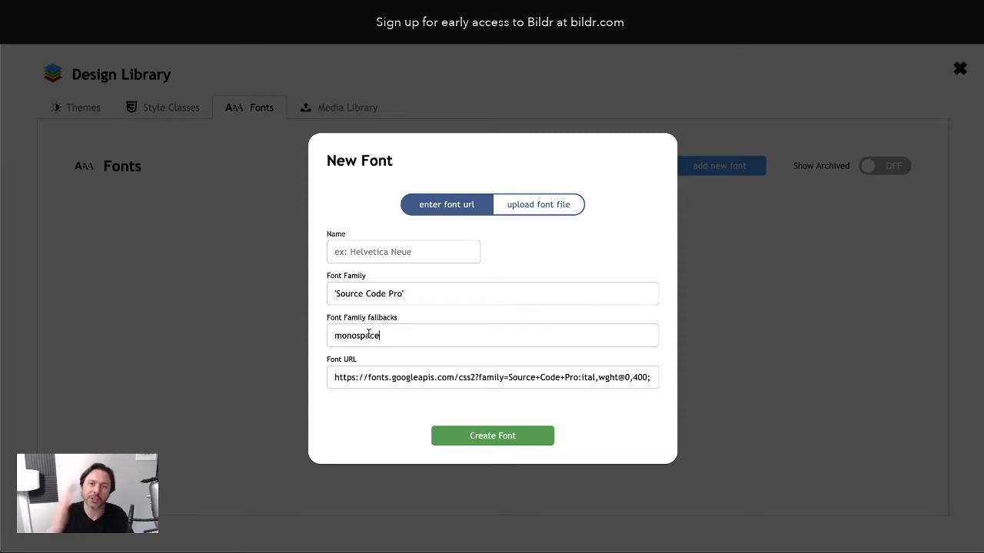
# Name the new font Source Code Pro, create it and close the Design Library
pyautogui.click(384, 256)
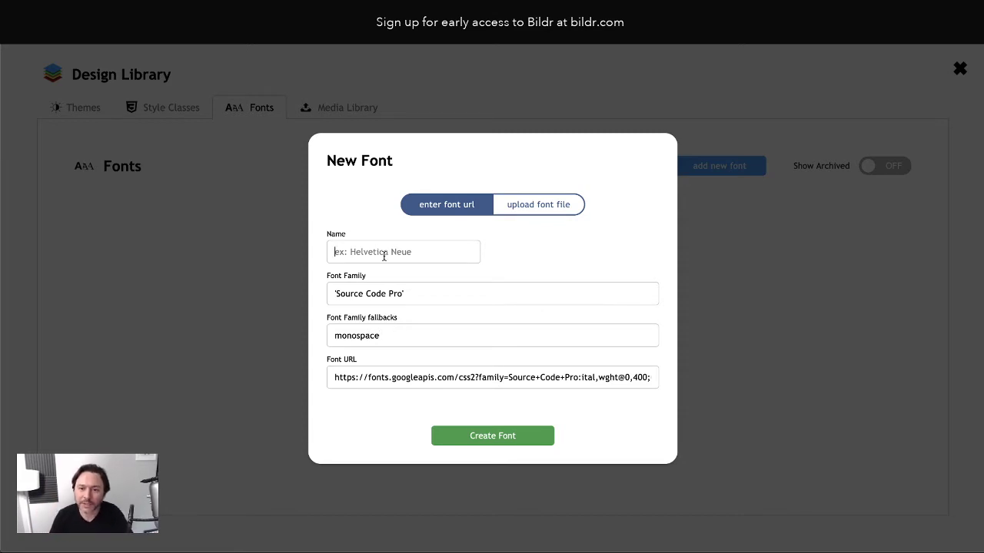
pyautogui.write('Source Code Pro')
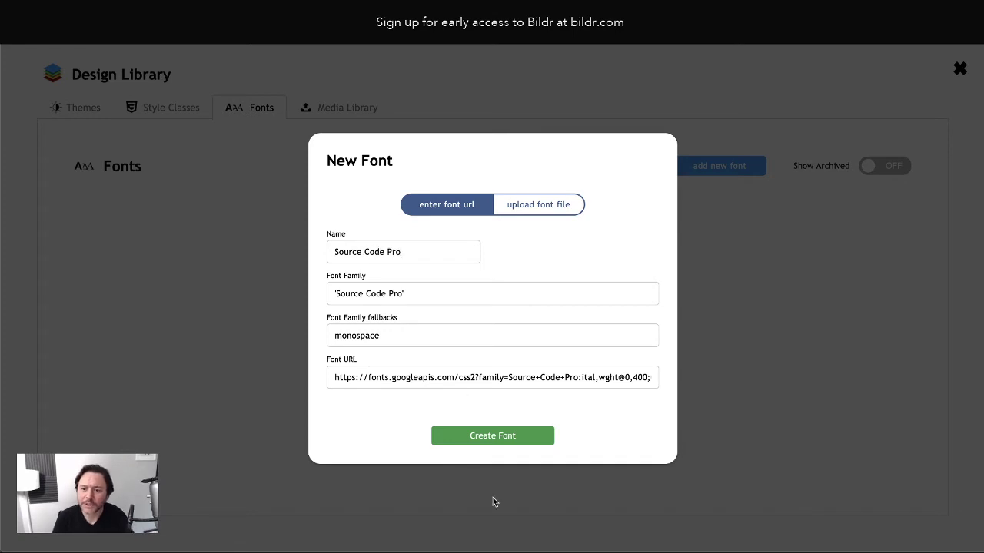
pyautogui.click(487, 443)
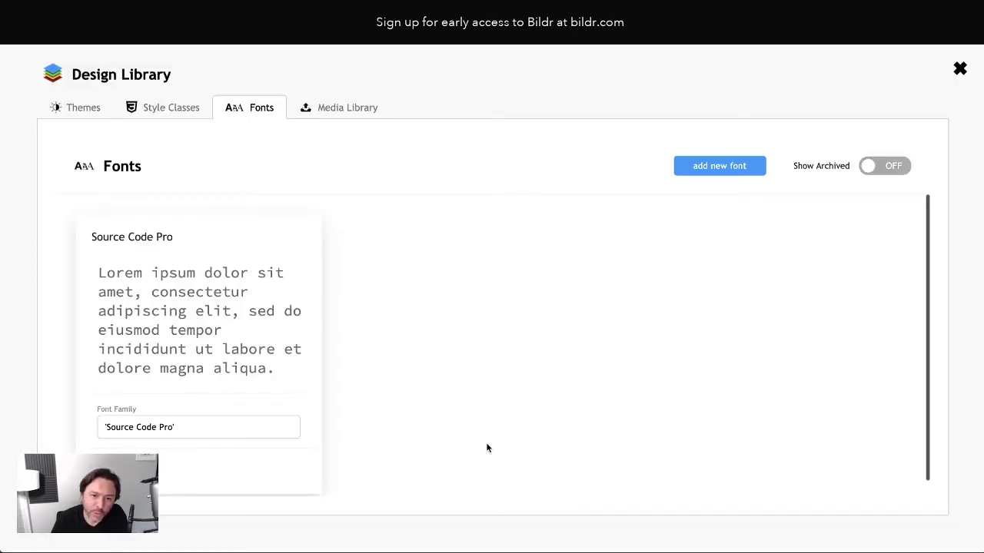
pyautogui.click(175, 275)
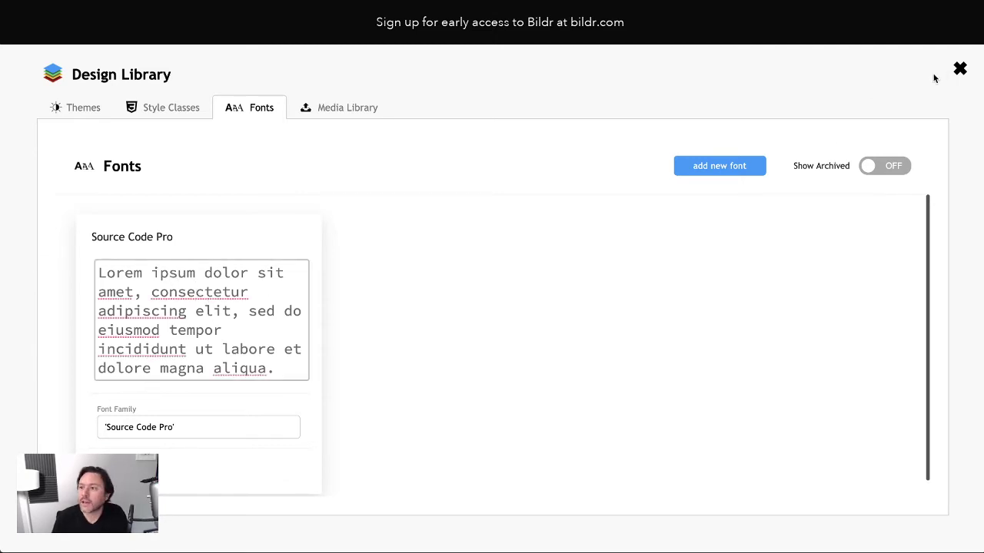
pyautogui.click(960, 70)
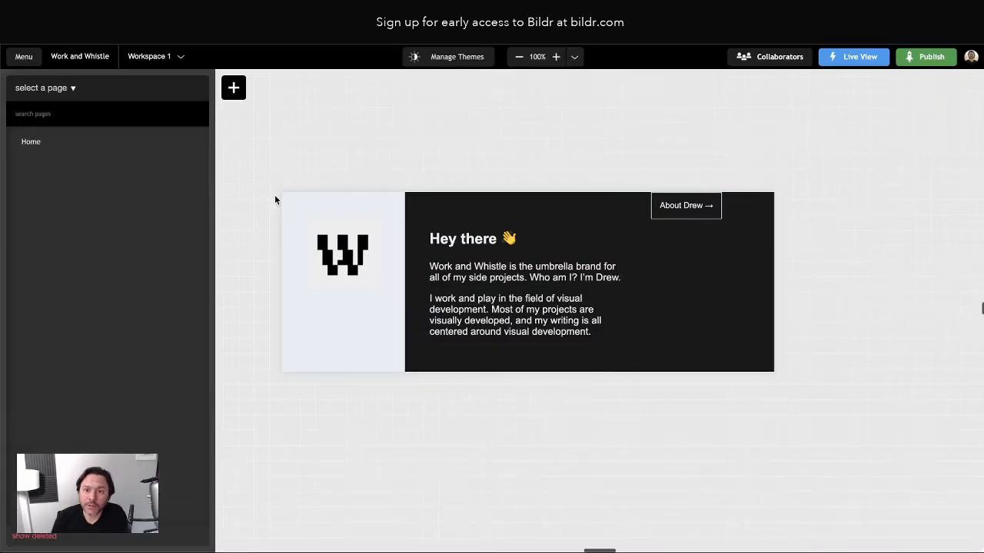
# Set the font-family of the Home page's Page Body style class to 'Source Code Pro'
pyautogui.click(298, 200)
pyautogui.click(15, 117)
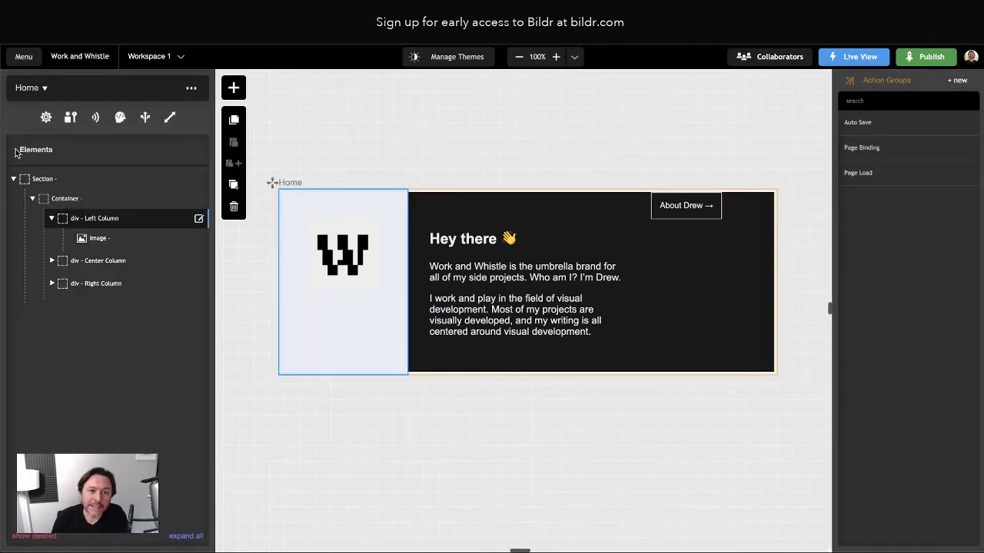
pyautogui.click(46, 118)
pyautogui.click(77, 157)
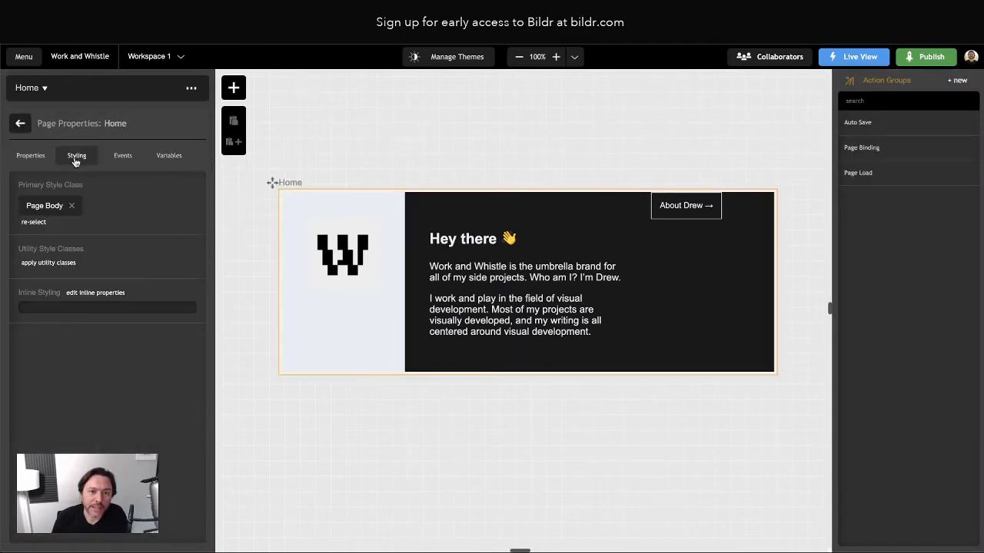
pyautogui.click(43, 210)
pyautogui.click(61, 358)
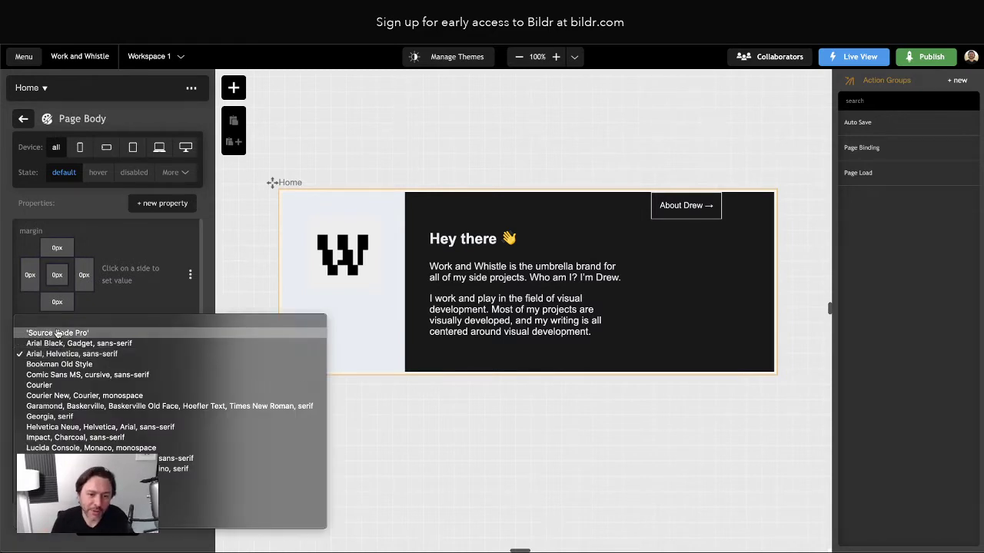
pyautogui.click(54, 333)
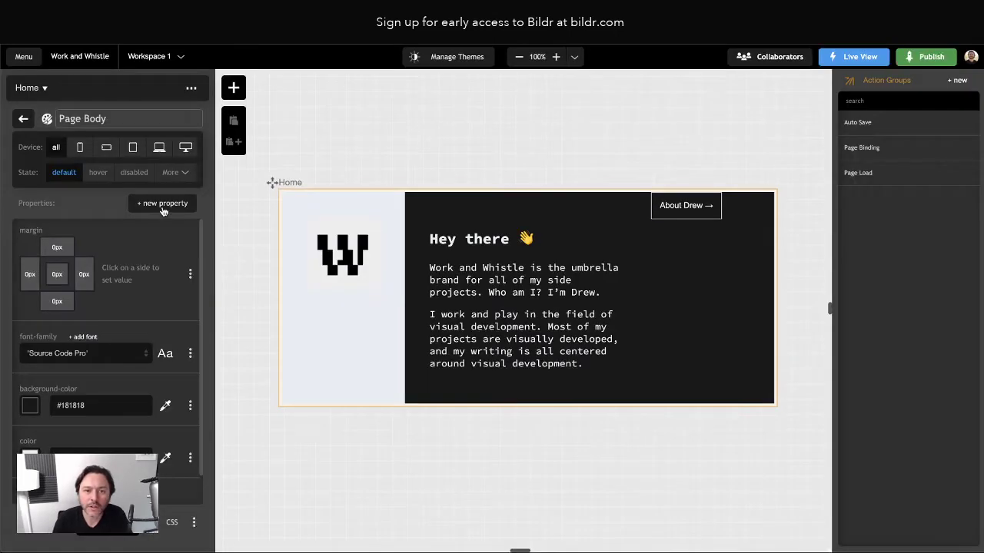
# Add a font-size property of 14 px to the Page Body style class
pyautogui.click(161, 203)
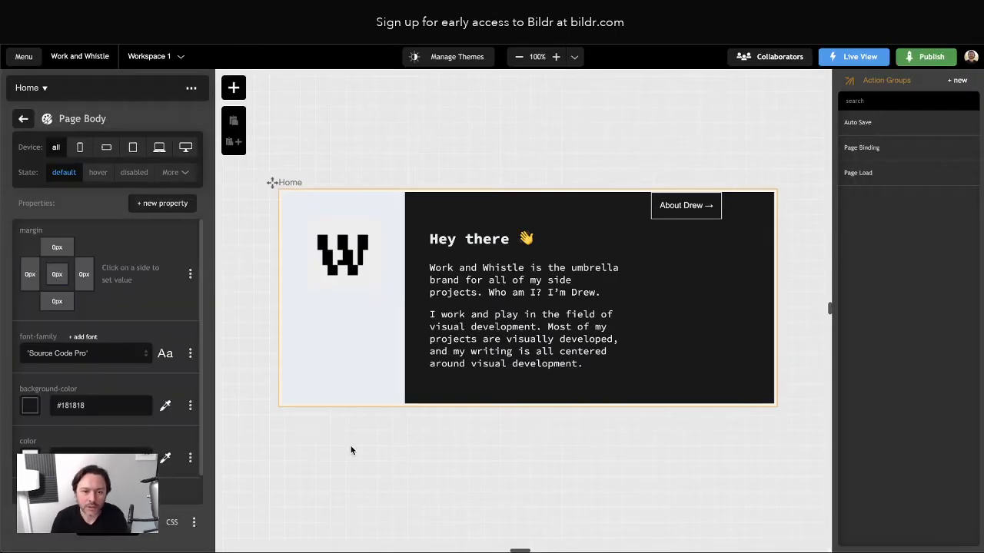
pyautogui.click(150, 203)
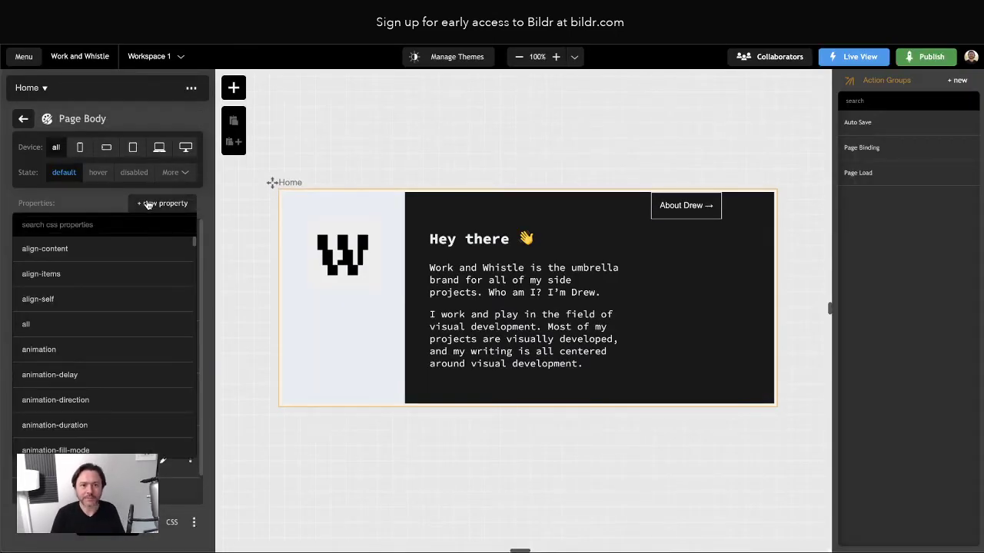
pyautogui.write('font-size')
pyautogui.press('Return')
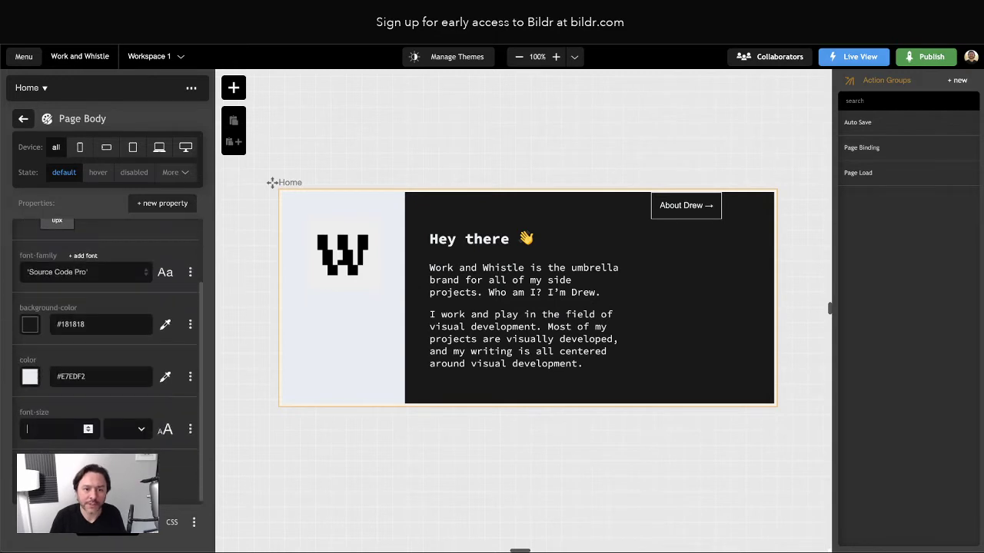
pyautogui.press('Return')
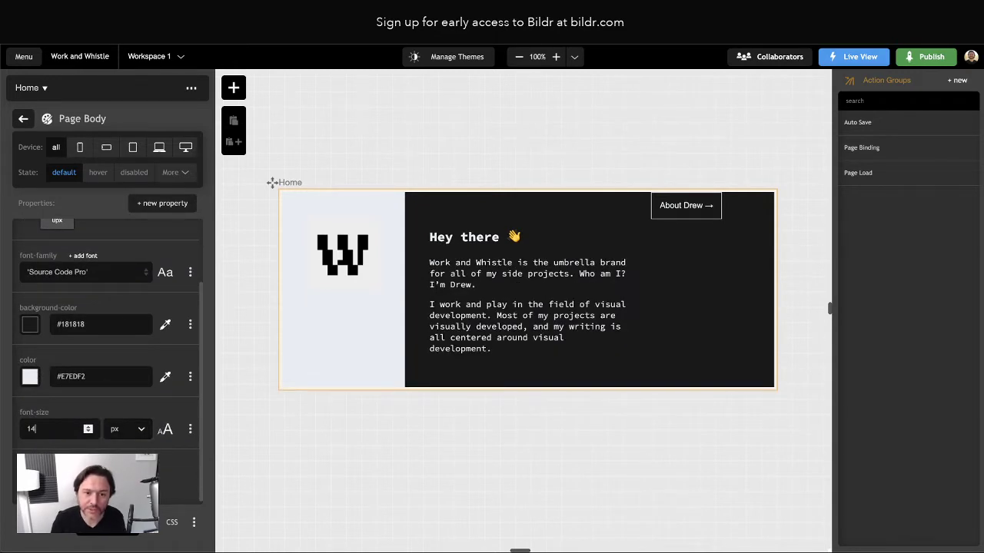
# Add a line-height property of 2 em to the Page Body style class
pyautogui.click(163, 204)
pyautogui.write('ine')
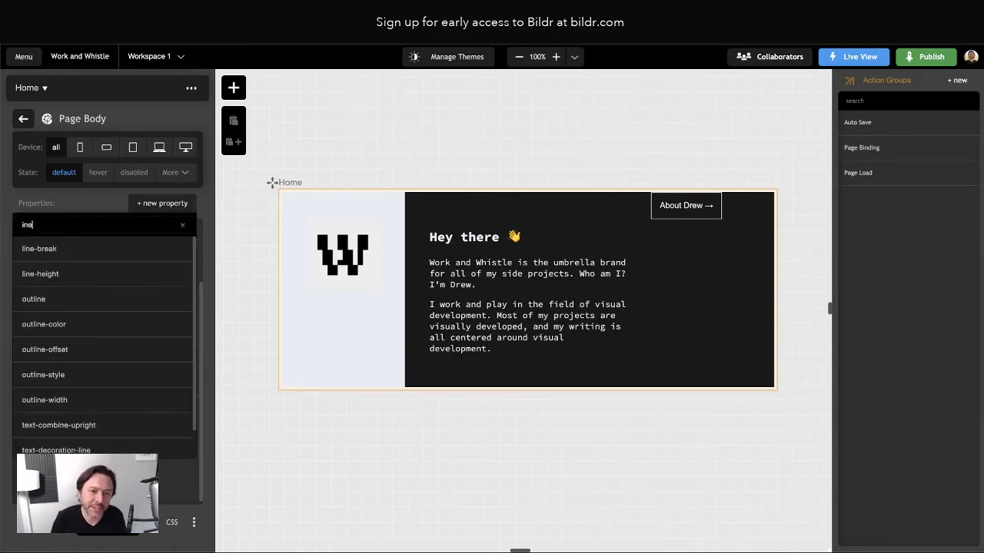
pyautogui.press('BackSpace')
pyautogui.press('BackSpace')
pyautogui.press('BackSpace')
pyautogui.write('line-hei')
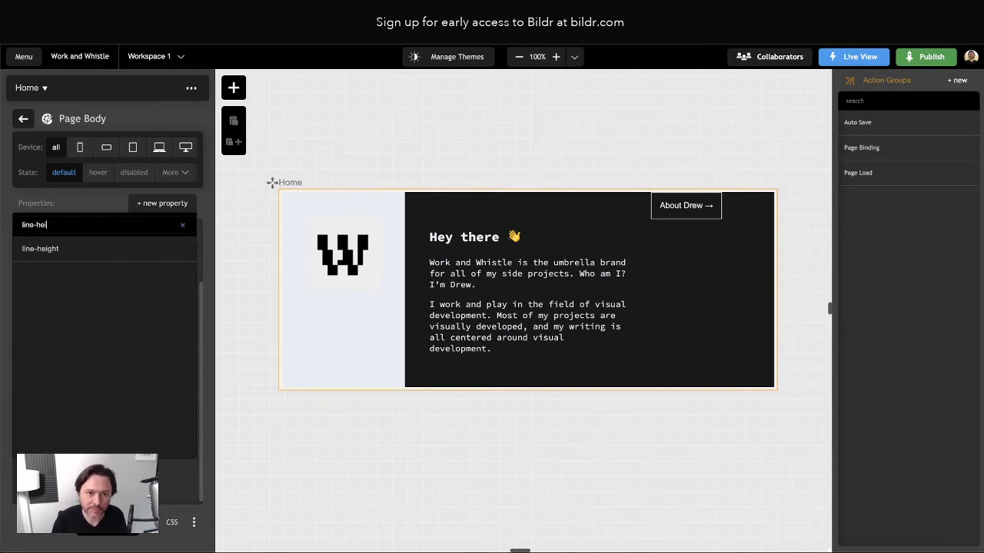
pyautogui.write('g')
pyautogui.click(82, 250)
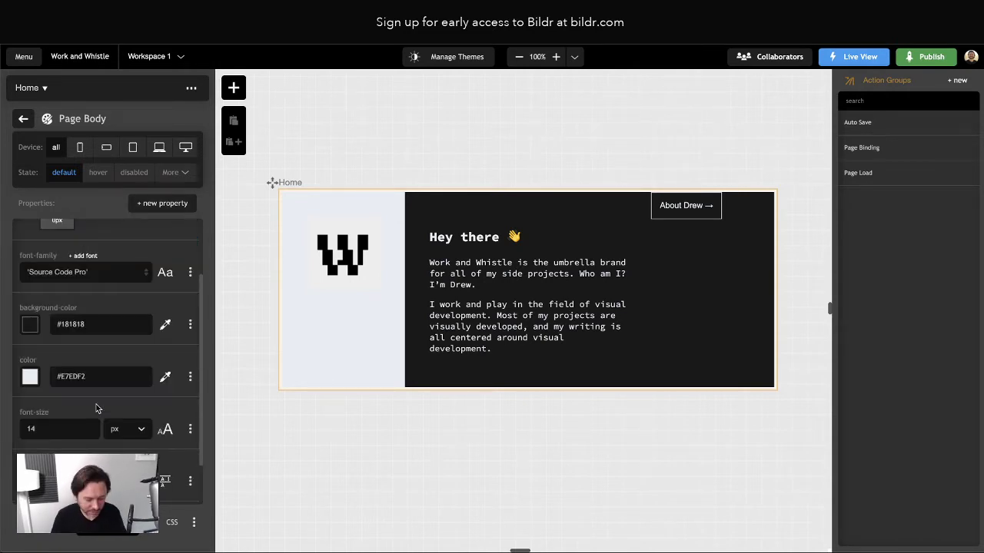
pyautogui.write('2')
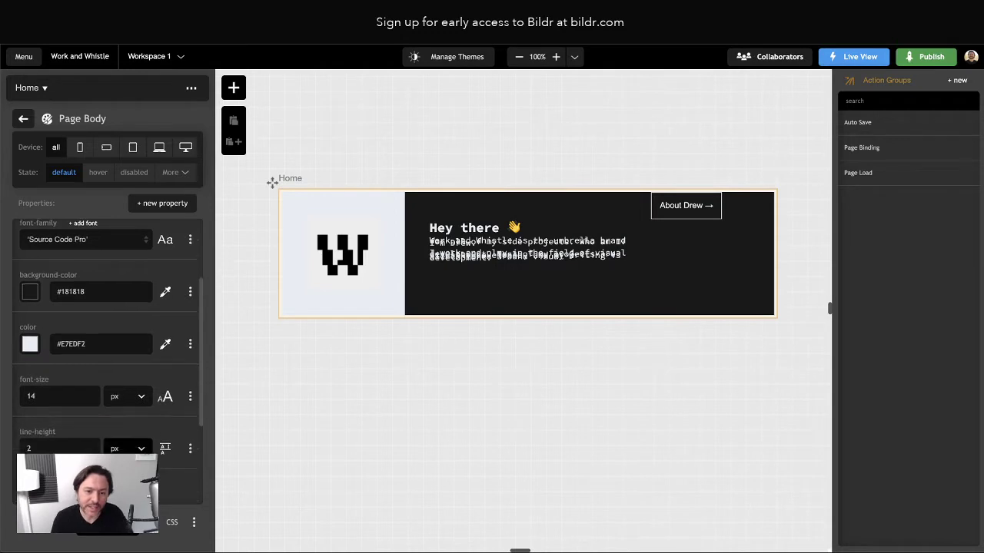
pyautogui.click(115, 463)
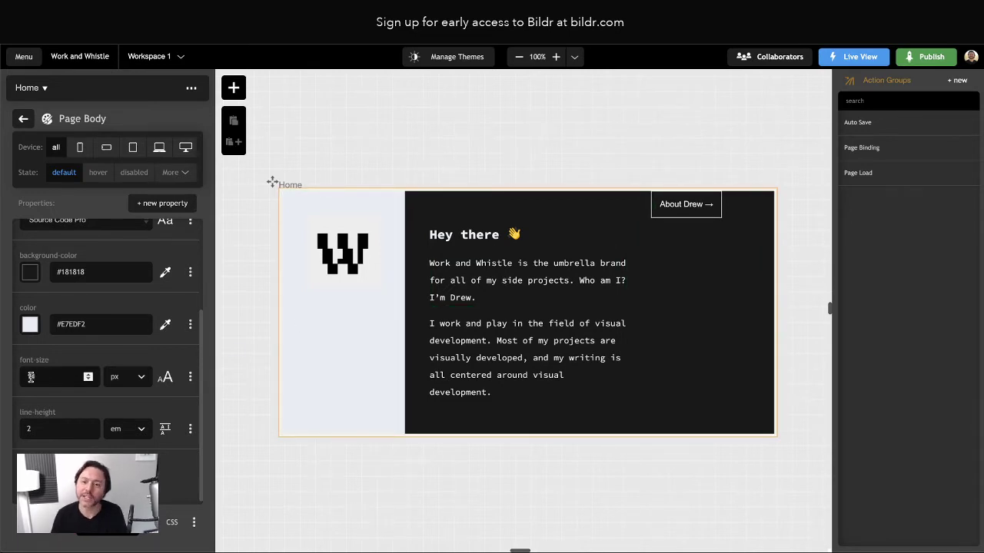
pyautogui.click(445, 235)
pyautogui.tripleClick(476, 234)
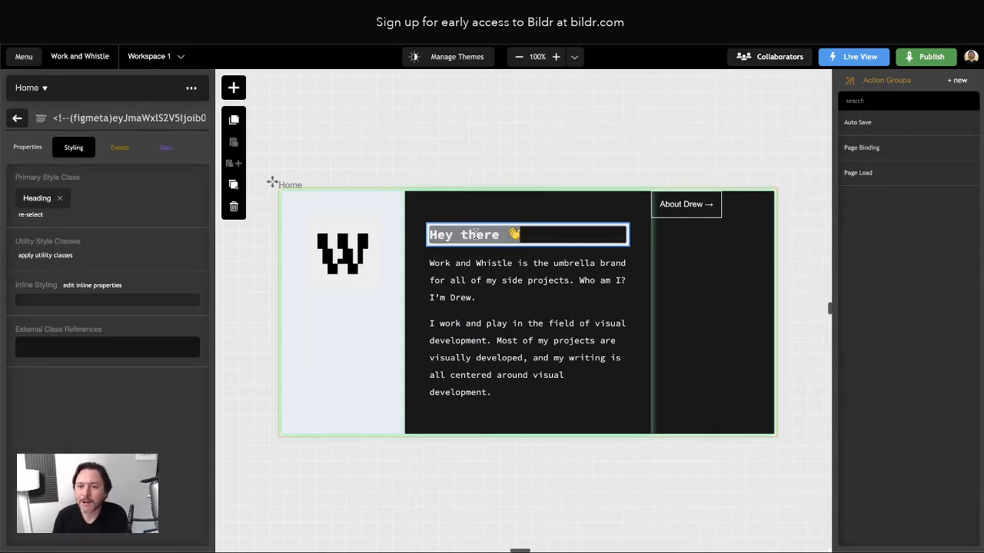
pyautogui.click(455, 157)
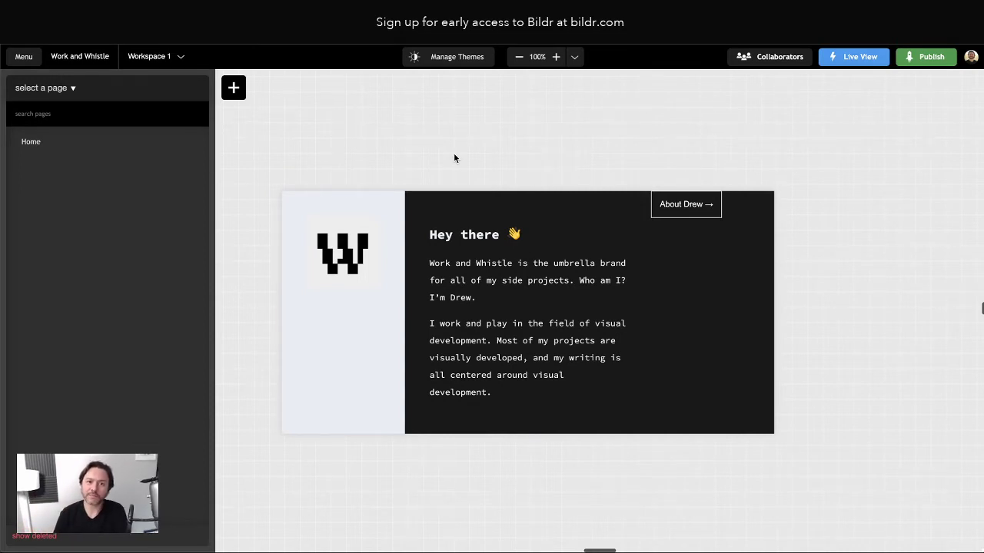
# Add a font-family property set to 'Source Code Pro' to the Button style class of the About Drew button
pyautogui.scroll(-2, 418, 182)
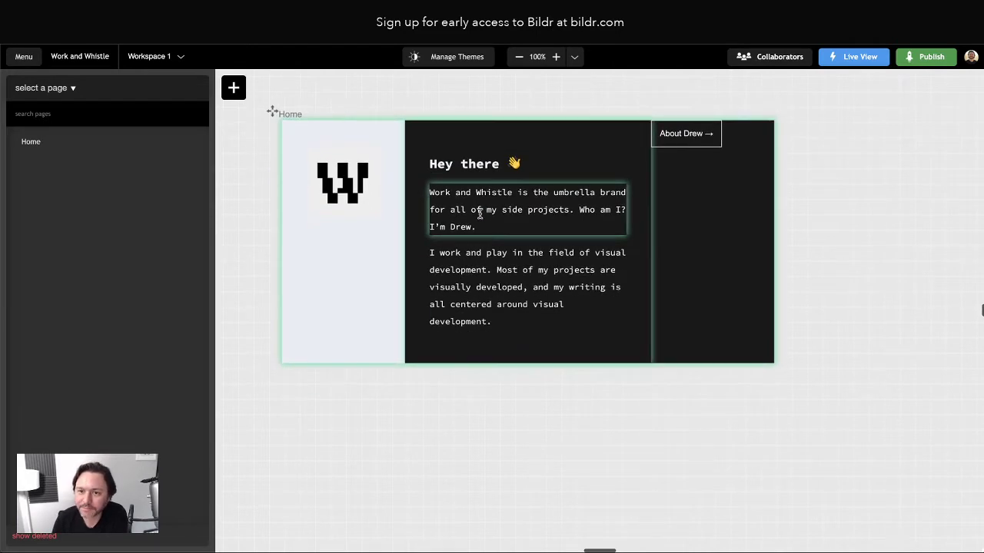
pyautogui.scroll(1, 479, 215)
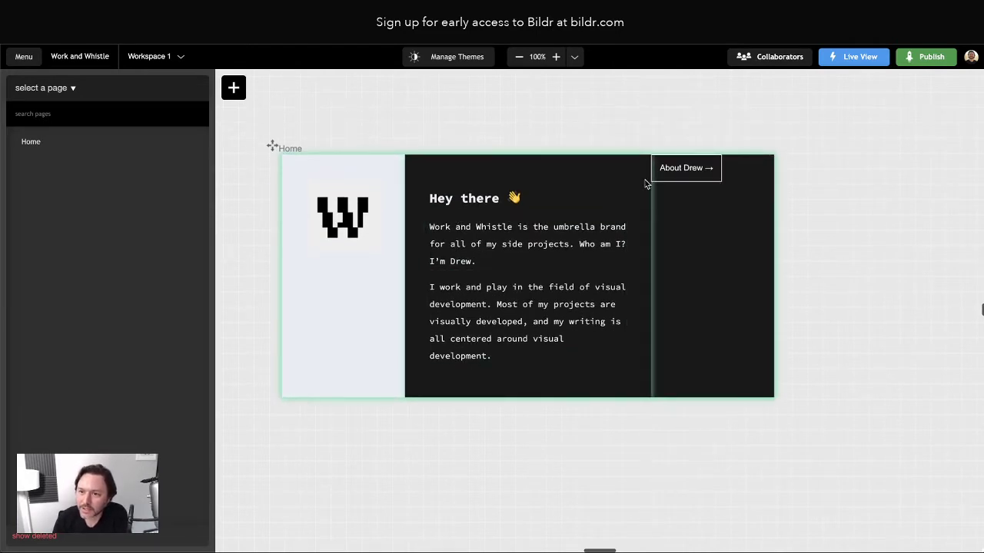
pyautogui.click(682, 173)
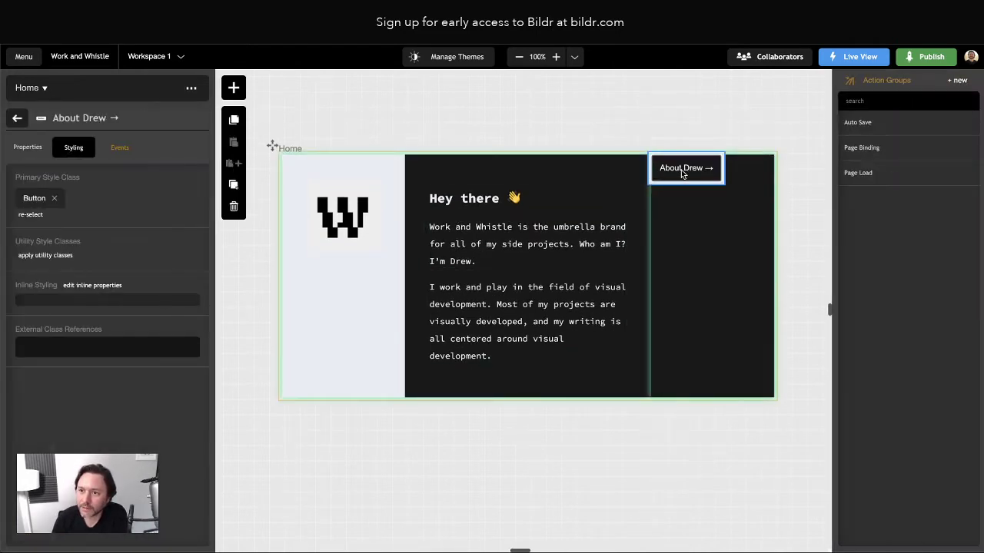
pyautogui.click(34, 198)
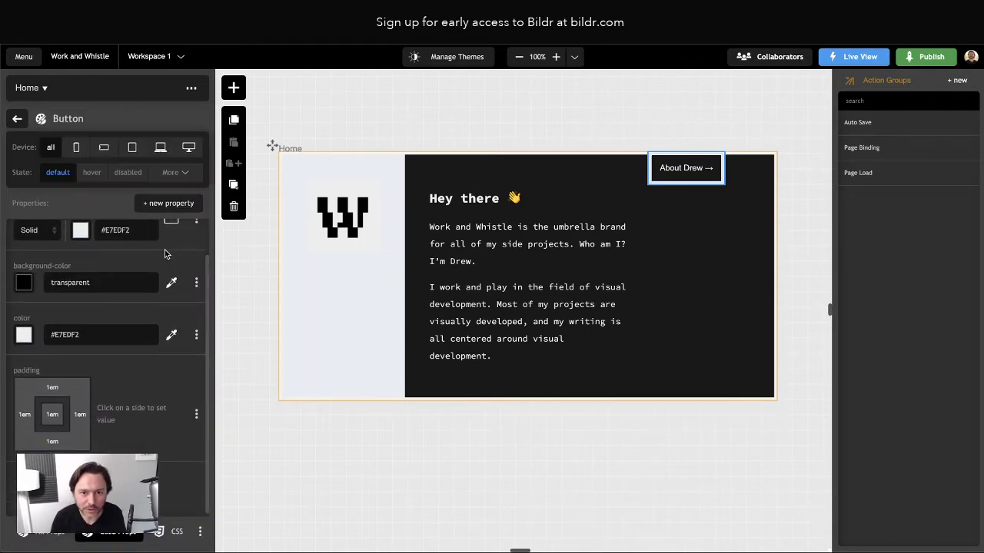
pyautogui.click(170, 204)
pyautogui.write('font-s')
pyautogui.press('BackSpace')
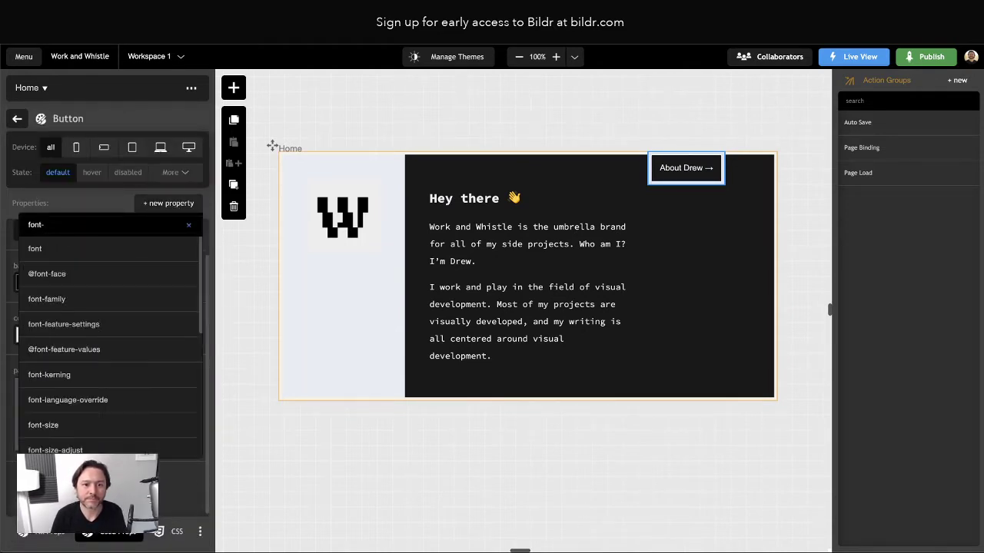
pyautogui.write('famil')
pyautogui.click(82, 258)
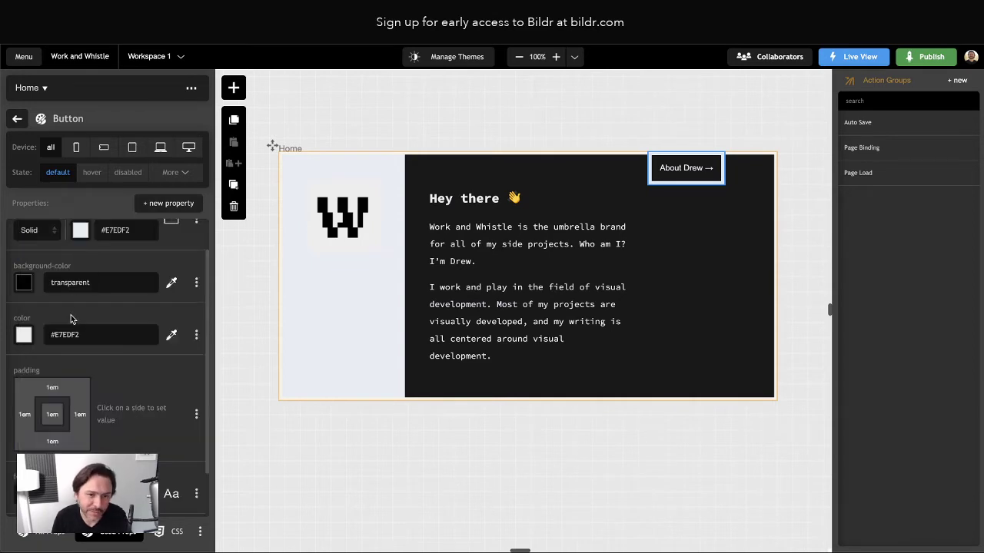
pyautogui.scroll(-1, 100, 384)
pyautogui.click(92, 439)
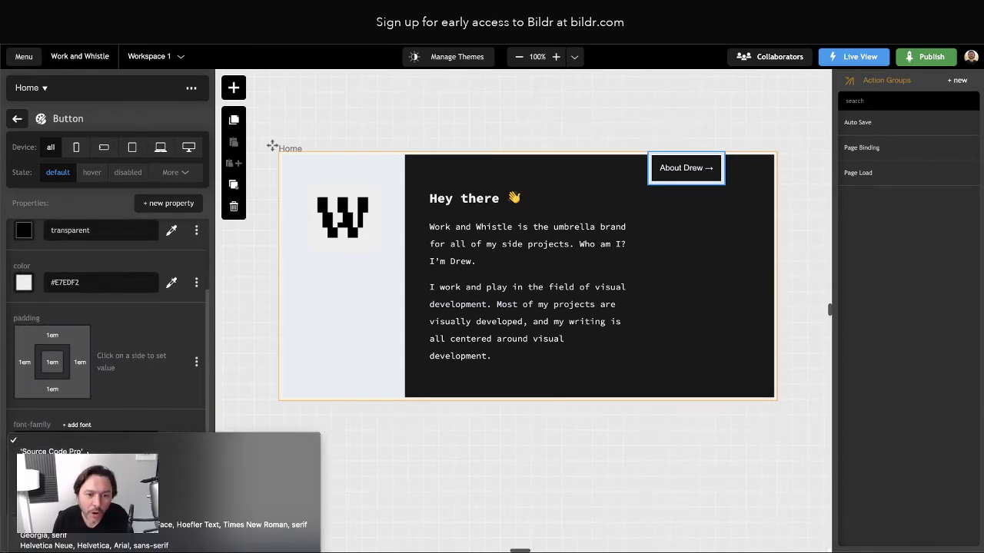
pyautogui.click(92, 452)
# Add a letter-spacing property to the Home page's Page Body style class
pyautogui.click(499, 252)
pyautogui.click(25, 89)
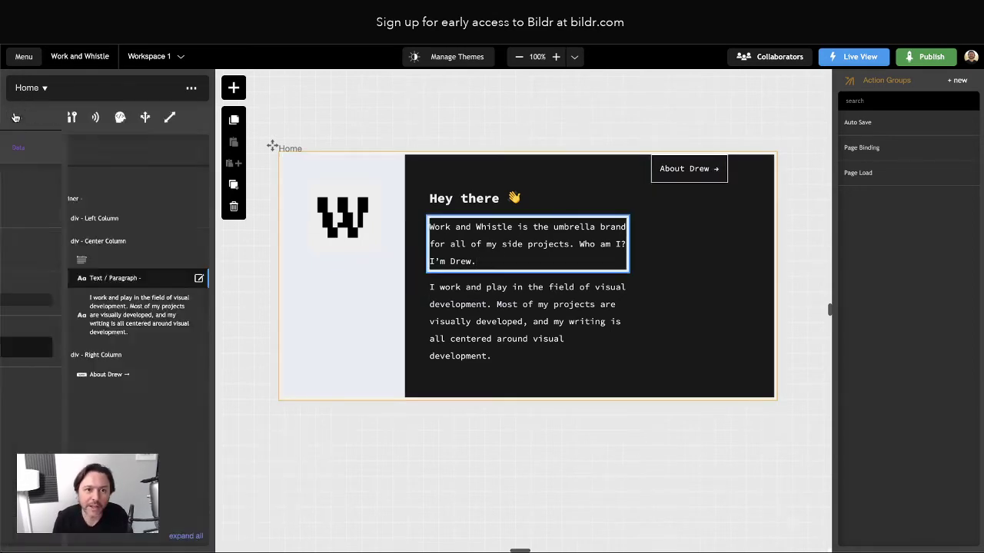
pyautogui.click(43, 119)
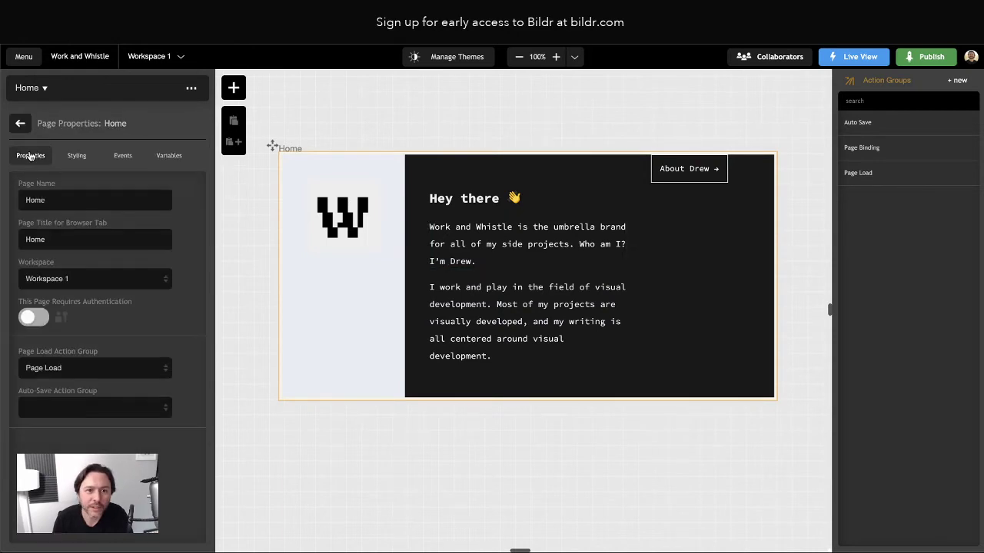
pyautogui.click(76, 156)
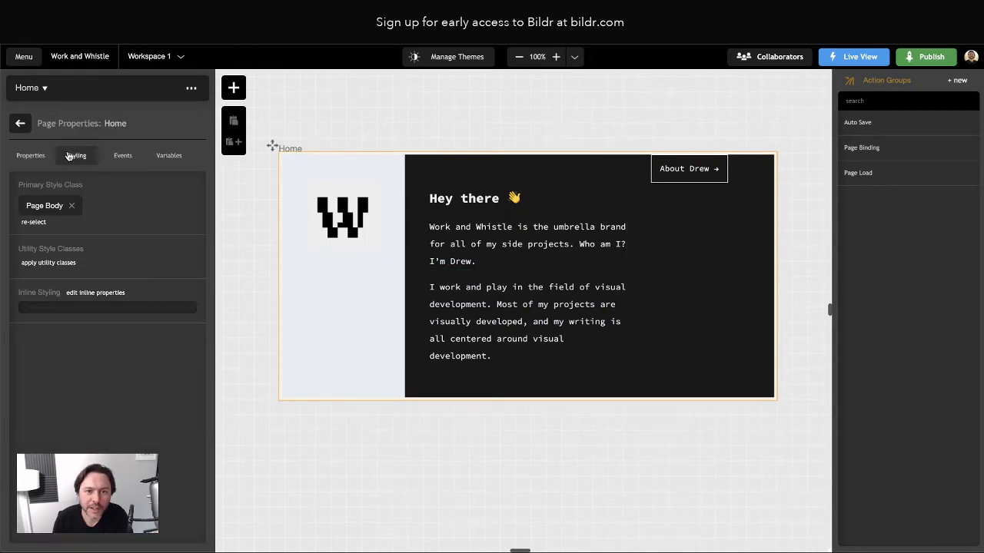
pyautogui.click(45, 205)
pyautogui.scroll(-5, 124, 250)
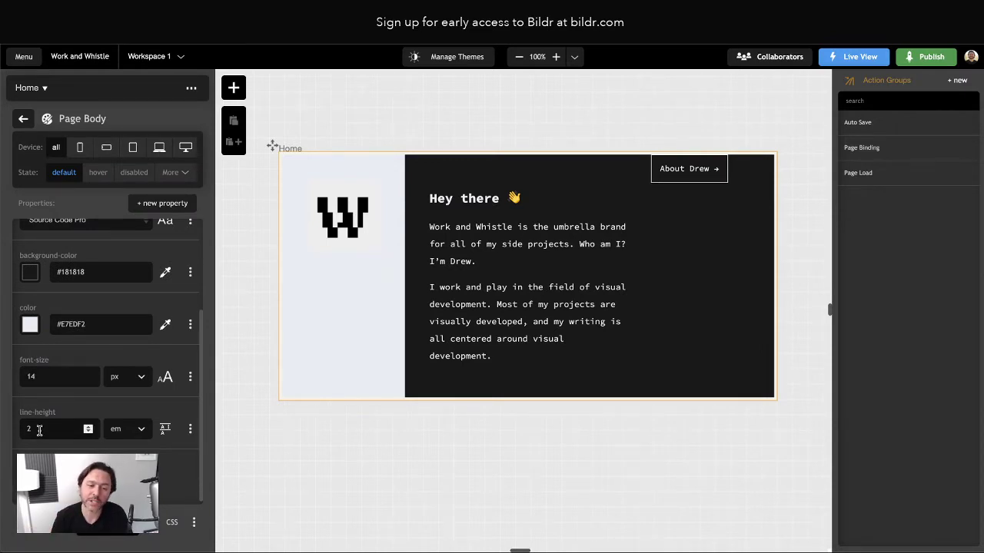
pyautogui.click(153, 205)
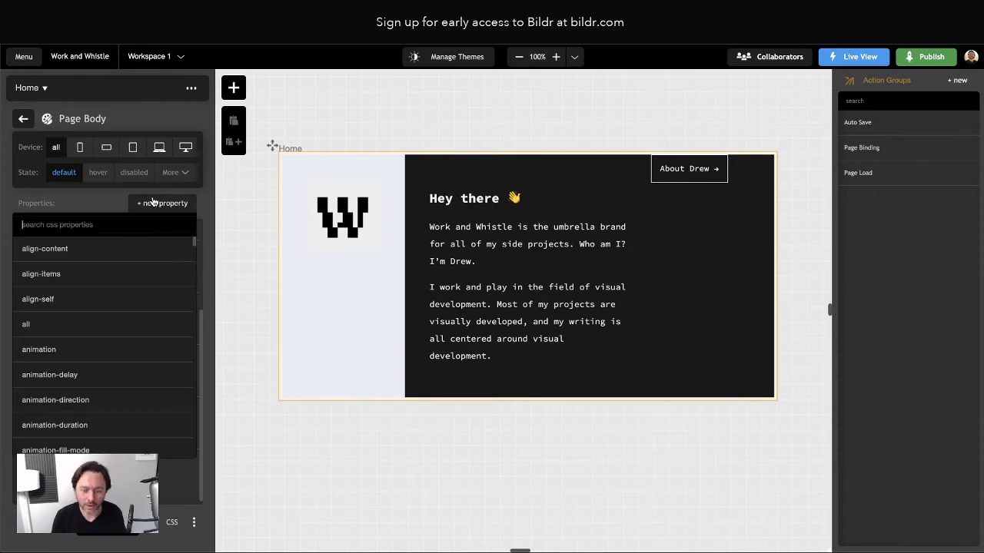
pyautogui.write('letter')
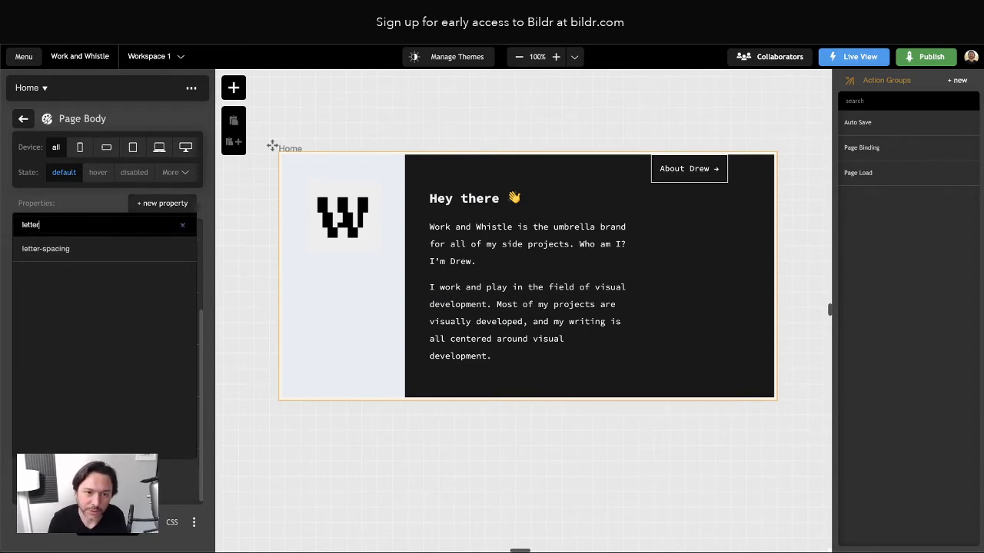
pyautogui.click(80, 252)
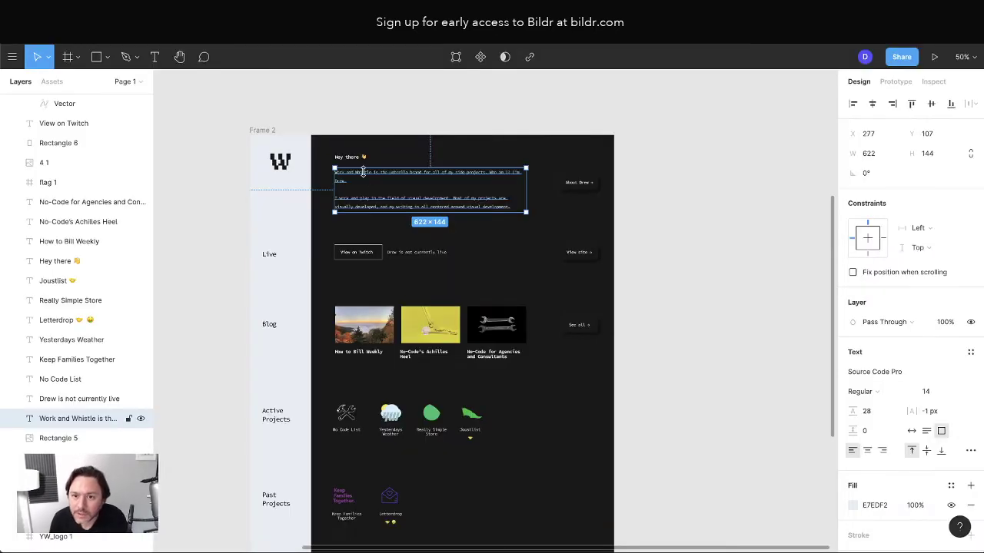
# Examine the intro paragraph of the Figma design at 100% zoom to compare its letter spacing
pyautogui.hotkey('shift', '0')
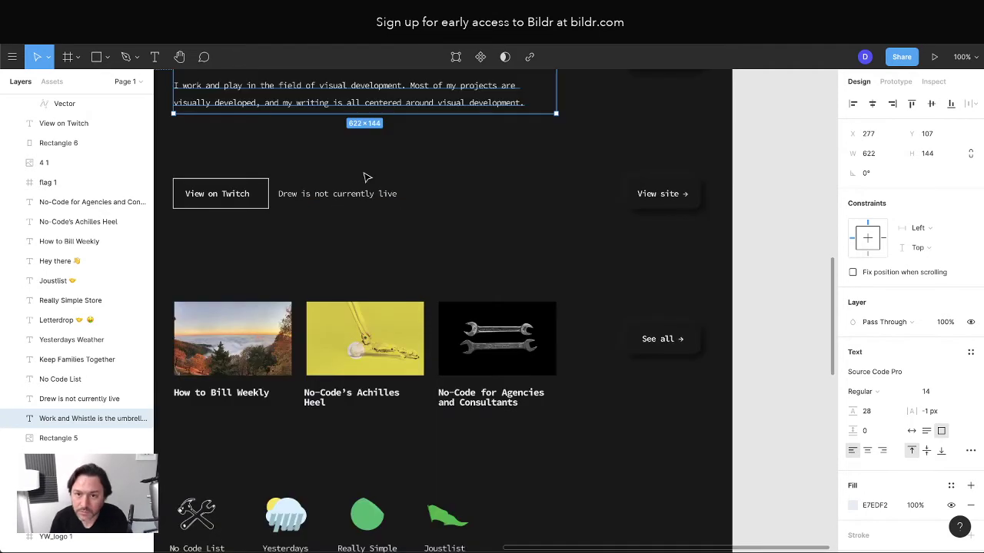
pyautogui.scroll(5, 367, 176)
pyautogui.click(270, 125)
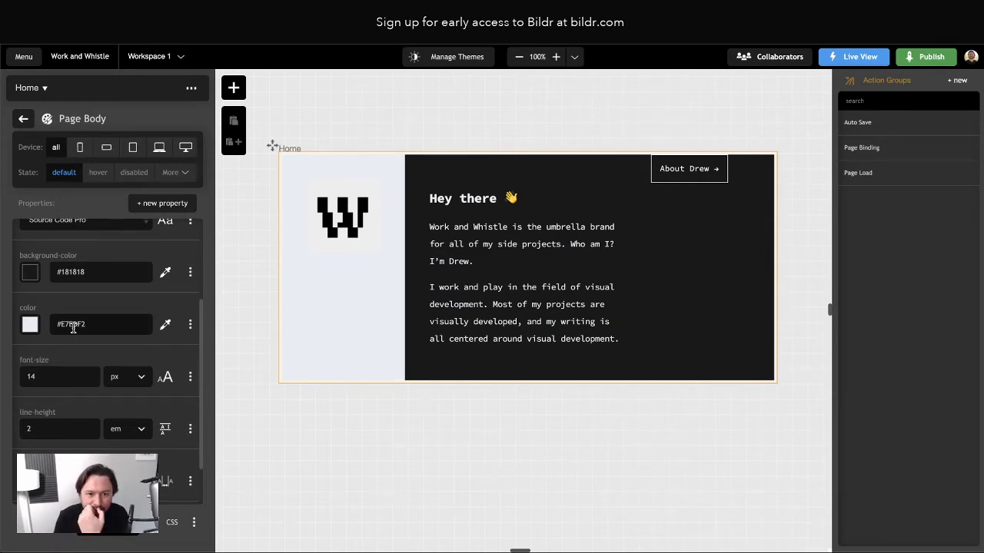
# Reposition the Home page frame slightly on the Bildr canvas and widen it
pyautogui.click(497, 456)
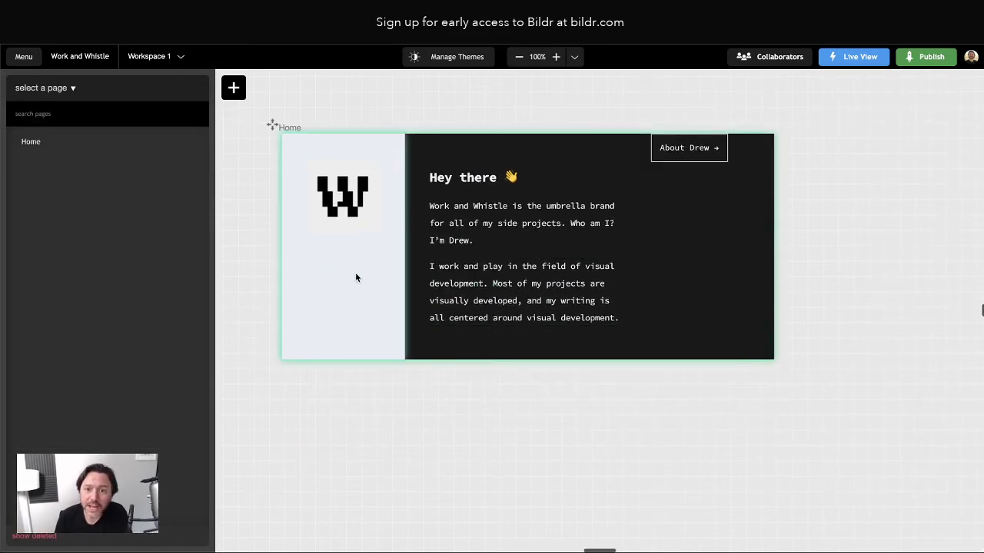
pyautogui.click(357, 317)
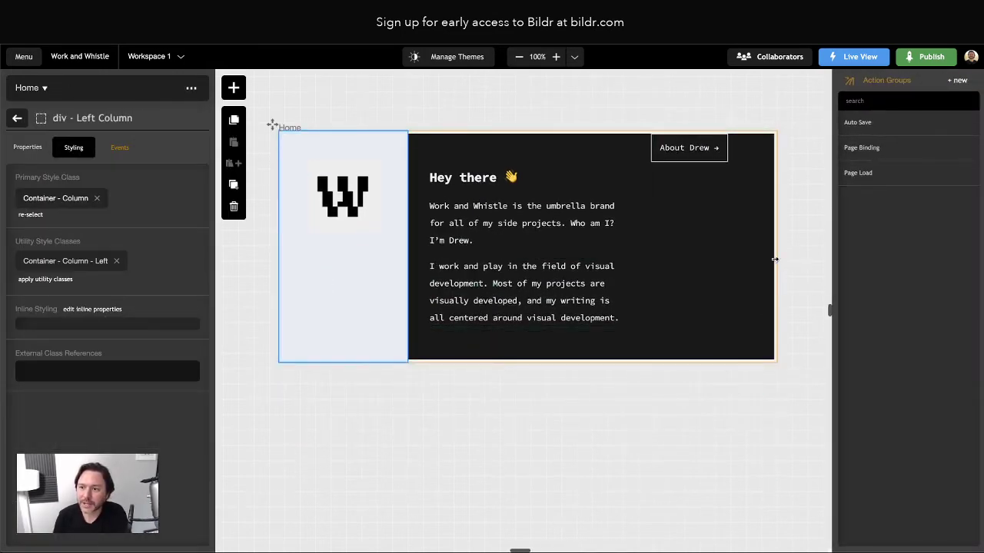
pyautogui.moveTo(273, 125); pyautogui.dragTo(256, 125)
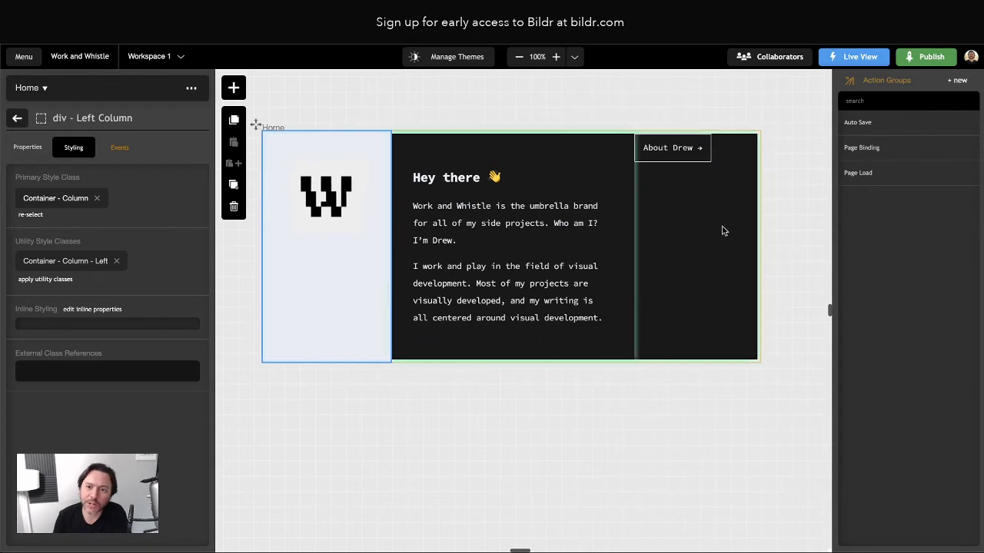
pyautogui.moveTo(757, 242); pyautogui.dragTo(810, 245)
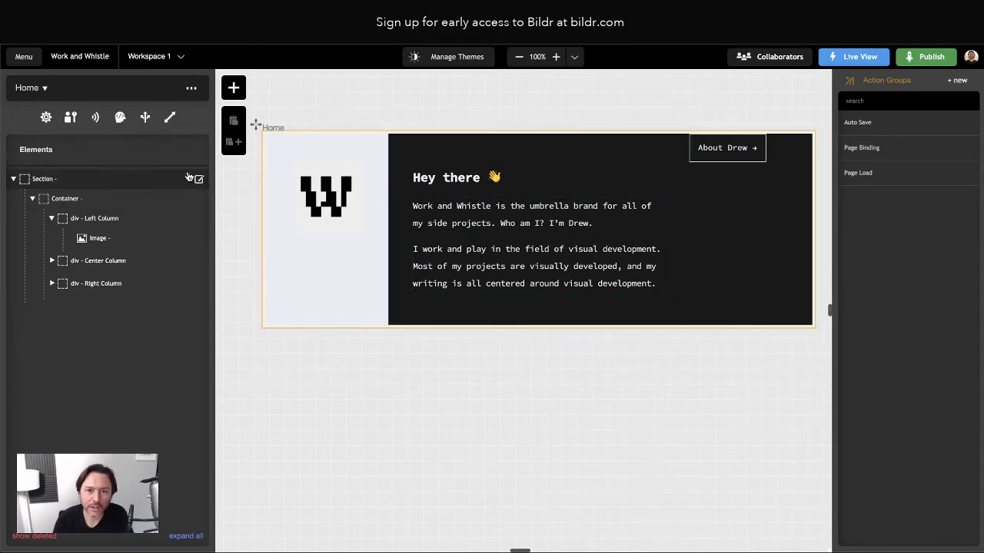
# Add an align-items property set to center to the Container style class
pyautogui.click(62, 202)
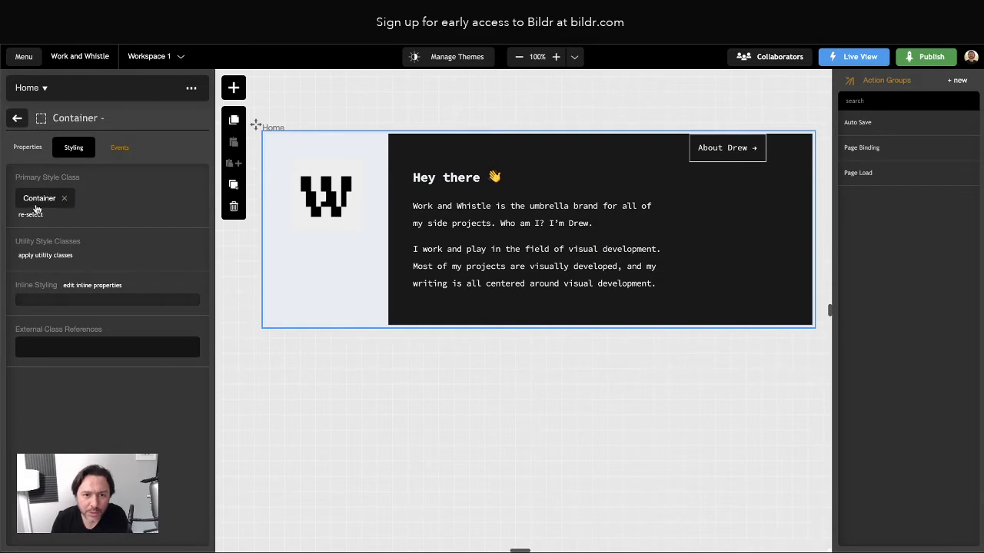
pyautogui.click(62, 202)
pyautogui.click(162, 205)
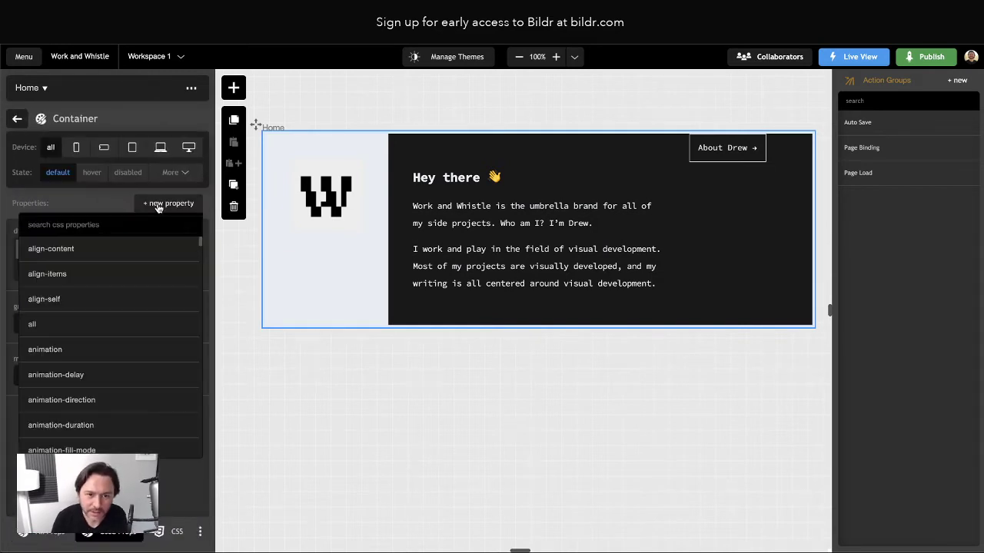
pyautogui.write('a')
pyautogui.click(61, 274)
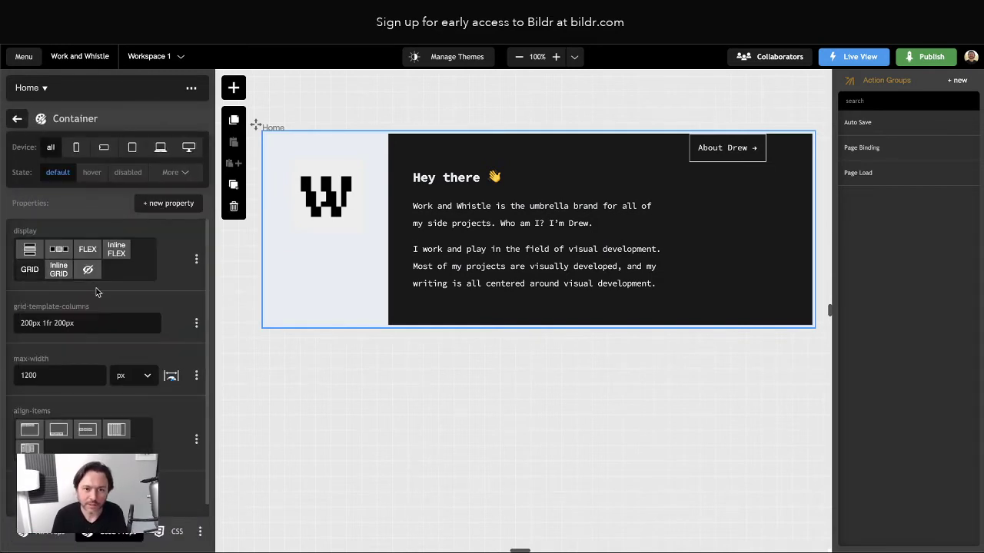
pyautogui.click(87, 430)
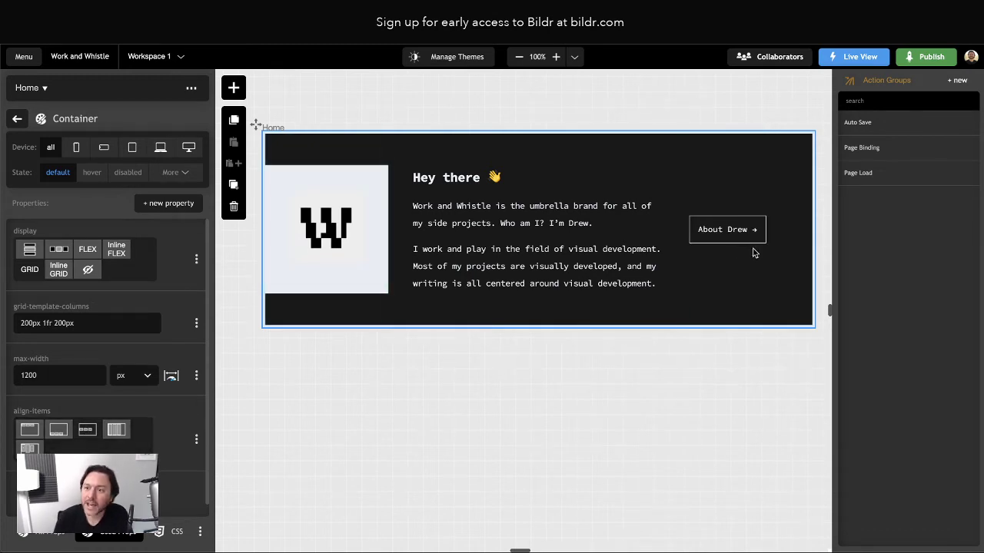
# Add a height property of 100 % to the left column's Container - Column - Left utility style class
pyautogui.click(367, 275)
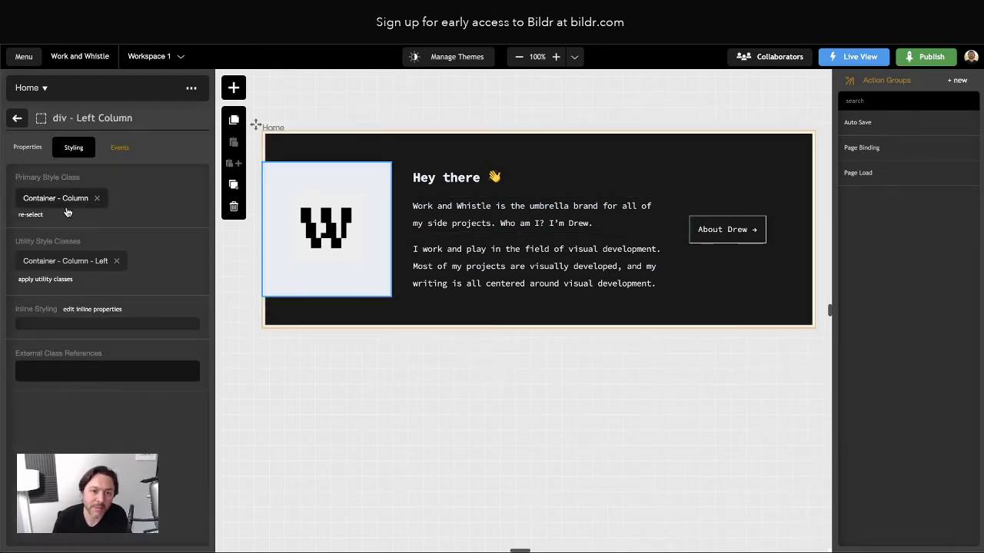
pyautogui.click(66, 260)
pyautogui.click(171, 204)
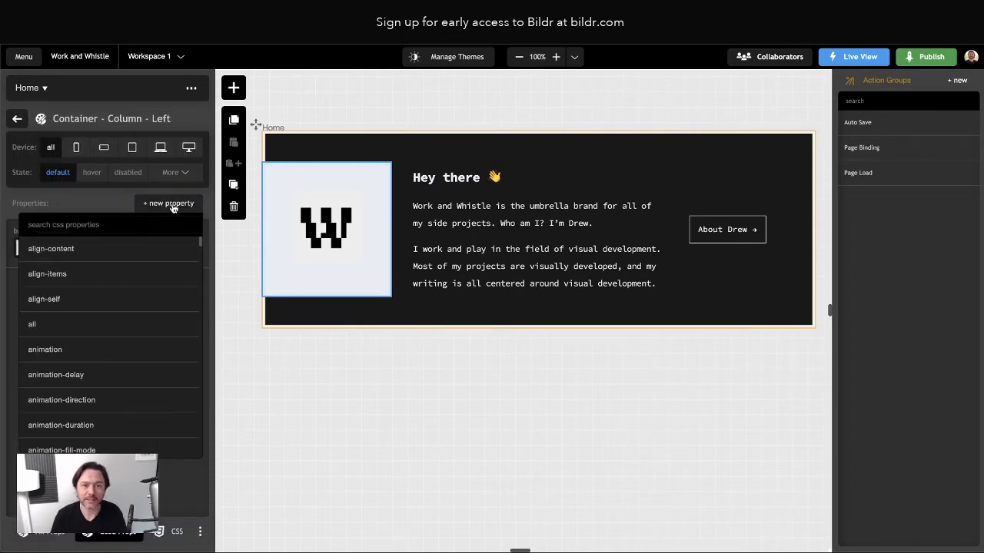
pyautogui.write('height')
pyautogui.press('Return')
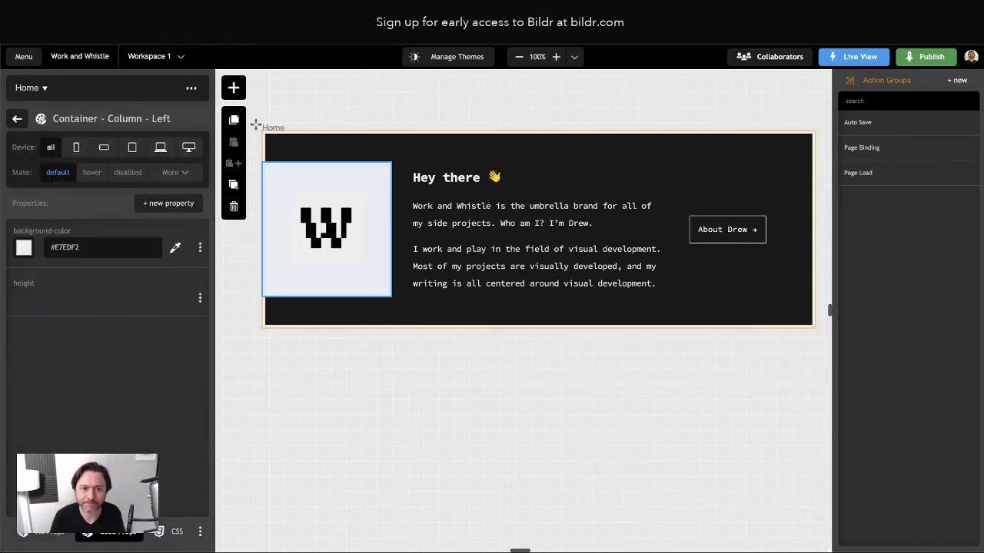
pyautogui.write('100')
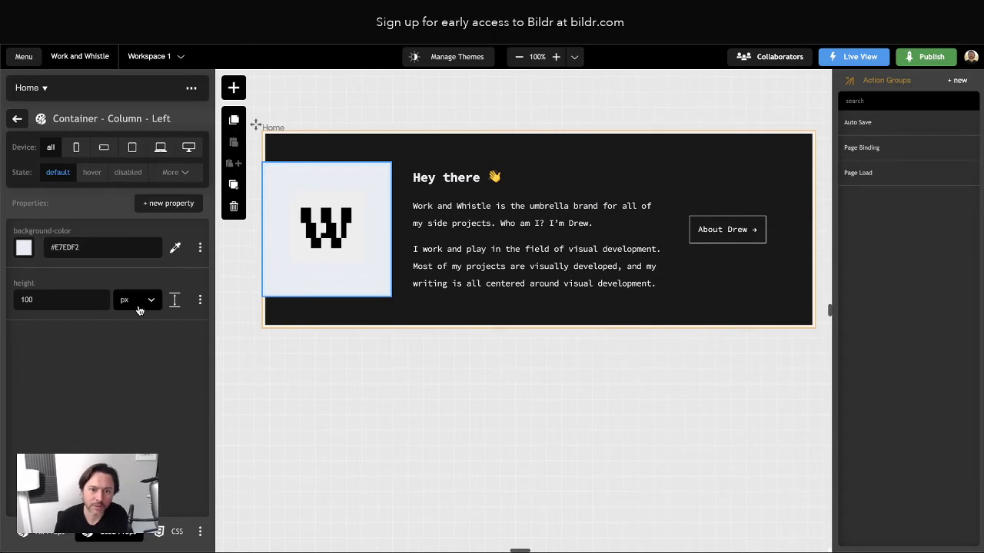
pyautogui.click(137, 300)
pyautogui.click(132, 344)
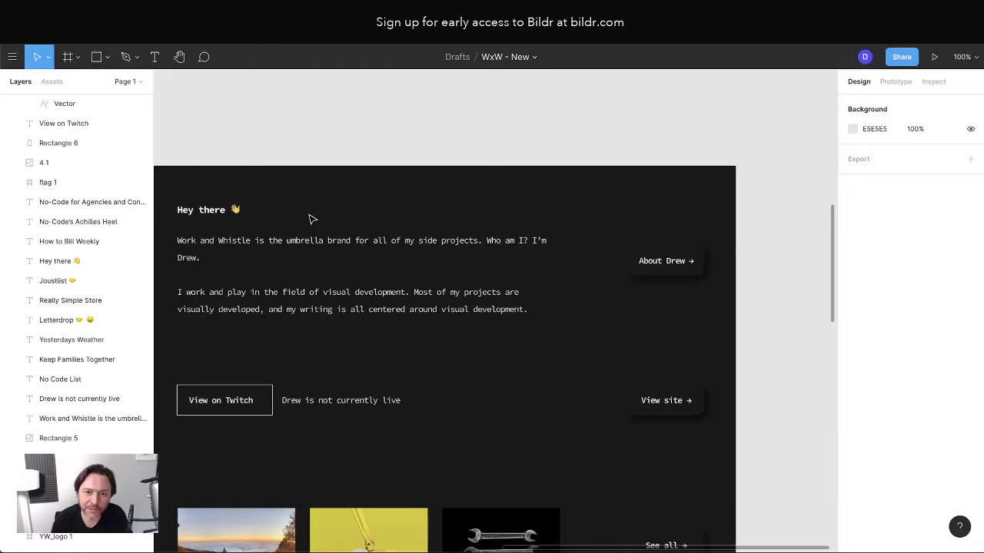
# Switch to the Figma design and examine the Live and Blog labels in the light side column
pyautogui.hscroll(-5, 310, 218)
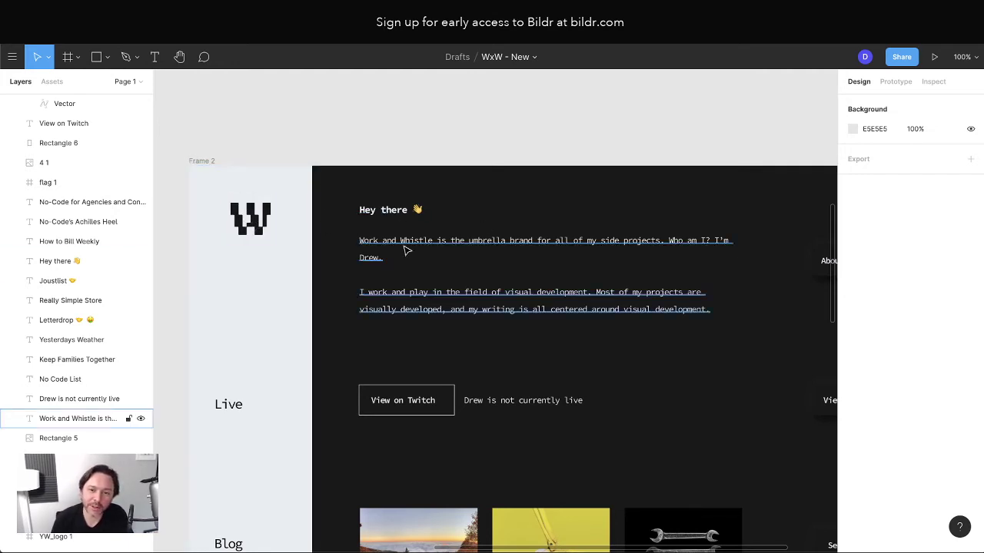
pyautogui.scroll(-3, 405, 250)
pyautogui.click(235, 265)
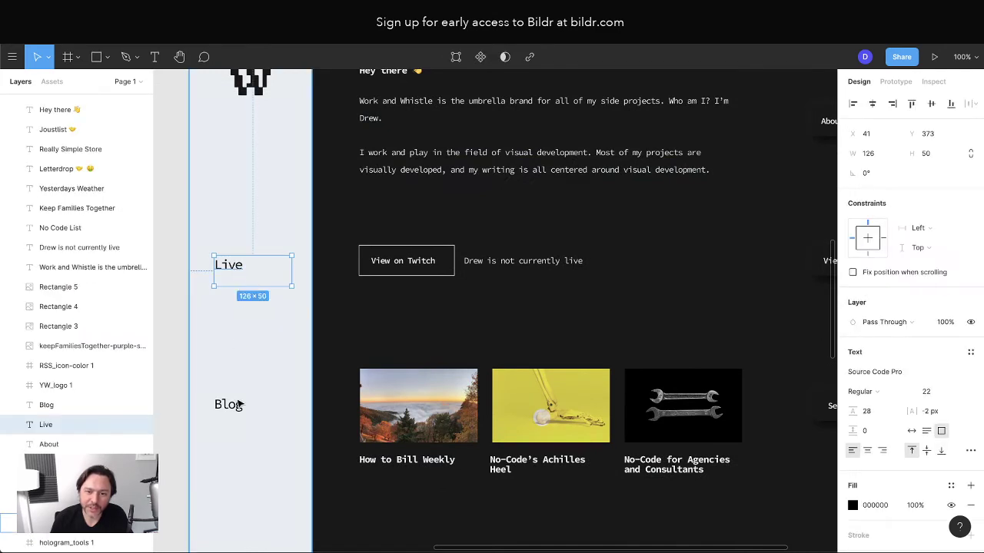
pyautogui.click(238, 405)
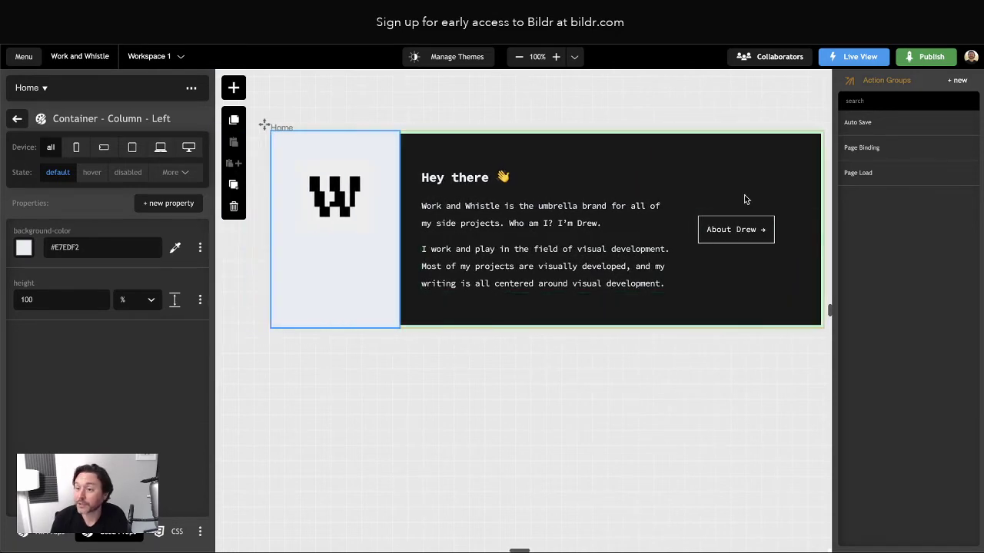
# Return to Bildr and open the styling settings of the About Drew button
pyautogui.click(744, 196)
pyautogui.click(739, 218)
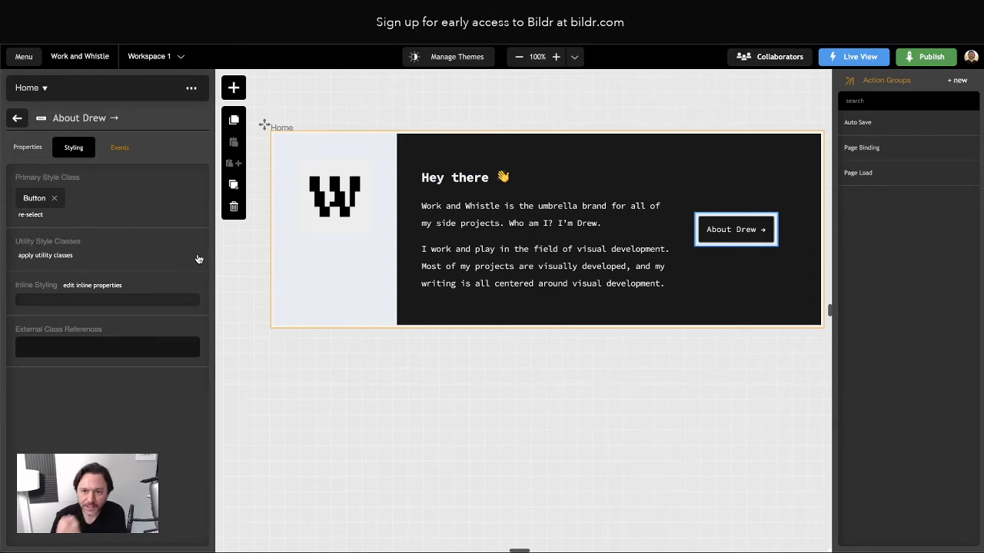
# Switch to the Figma design and check the text settings of the "Hey there" heading
pyautogui.click(434, 170)
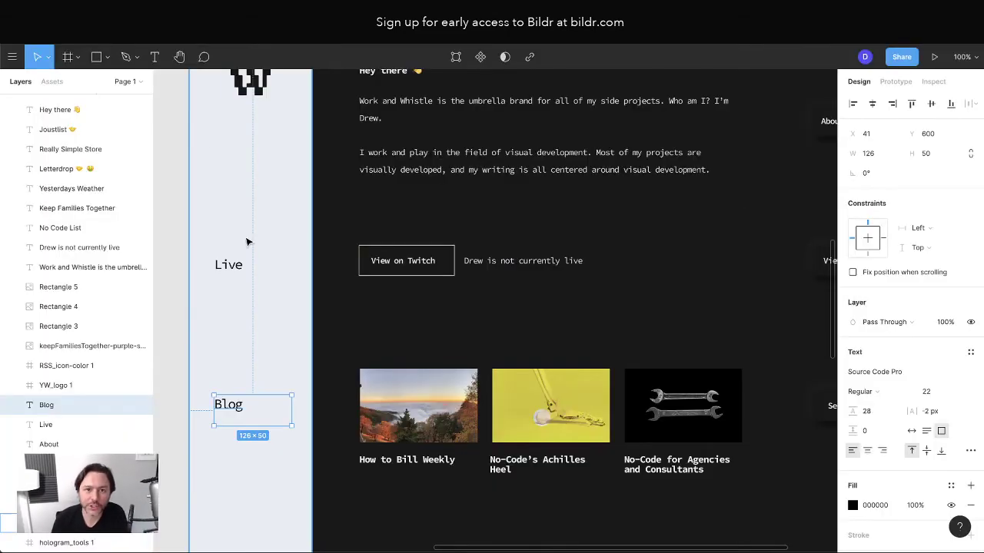
pyautogui.scroll(4, 394, 277)
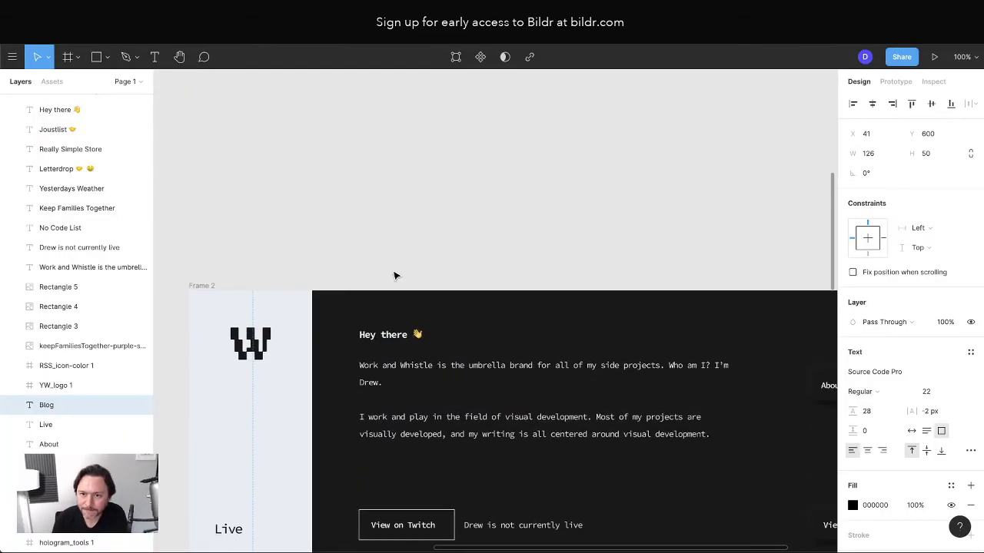
pyautogui.click(399, 342)
pyautogui.scroll(-2, 401, 346)
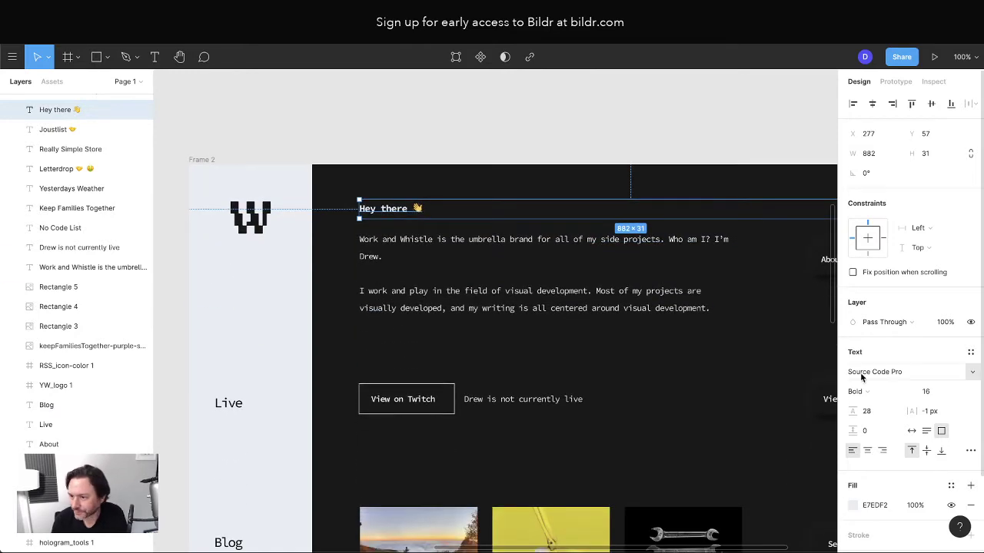
pyautogui.scroll(-1, 857, 376)
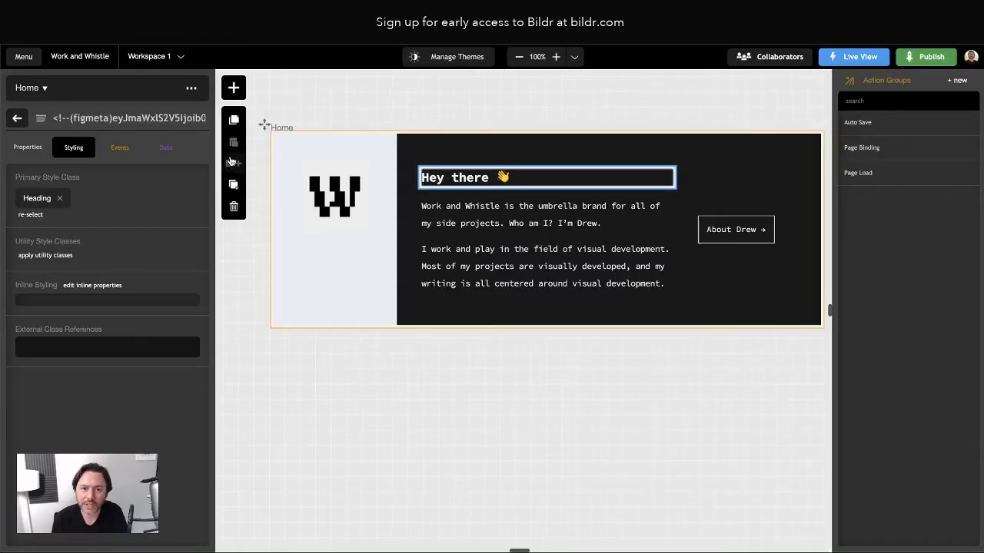
# Change the HTML tag of the heading in the Center Column to h1 in Bildr
pyautogui.click(17, 117)
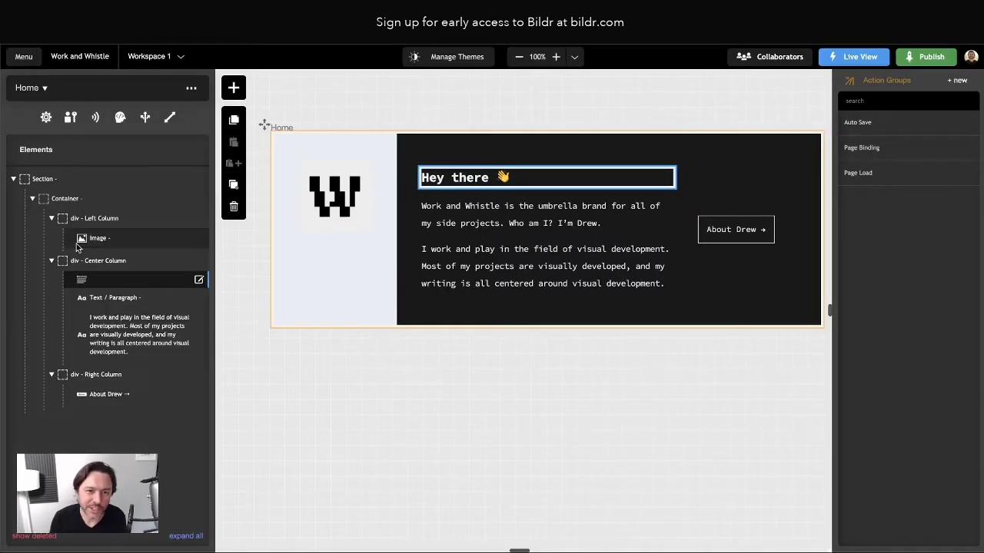
pyautogui.click(100, 280)
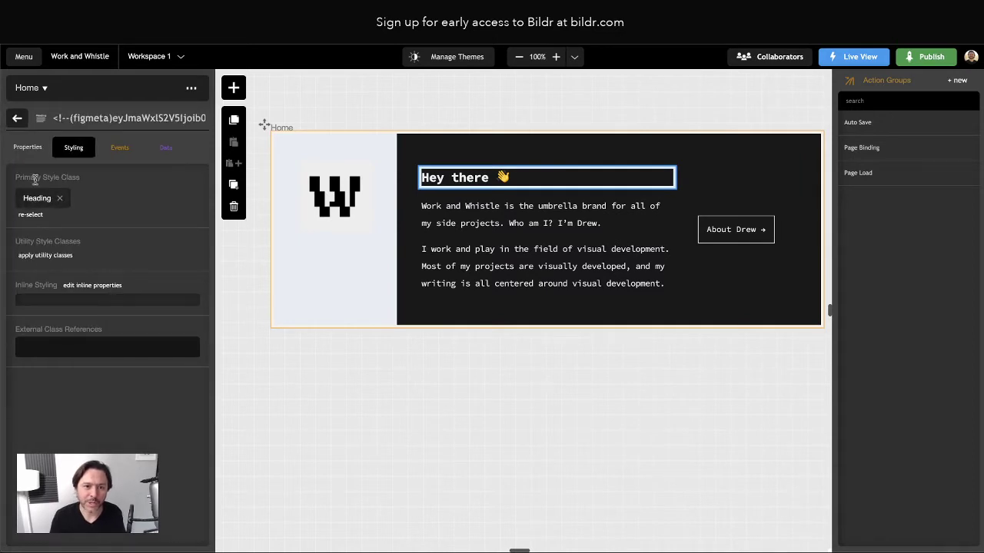
pyautogui.click(27, 147)
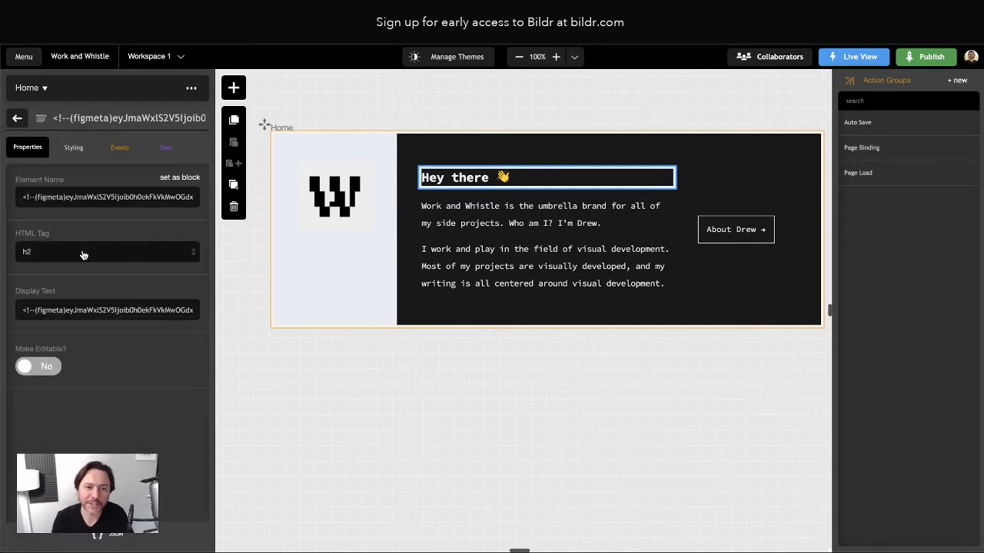
pyautogui.click(84, 256)
pyautogui.click(81, 246)
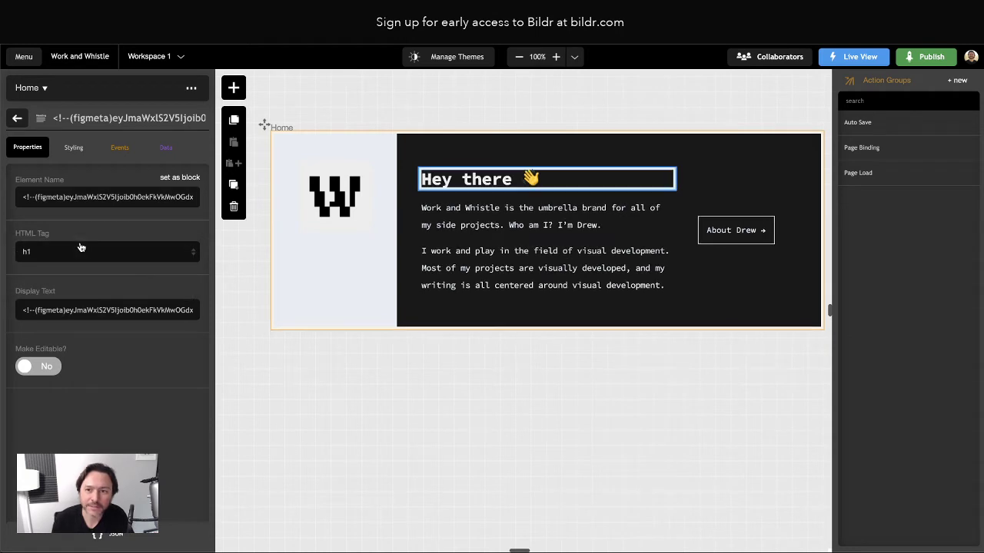
# Replace the heading's display text with "Hey there 👋"
pyautogui.click(59, 307)
pyautogui.write('Hey there')
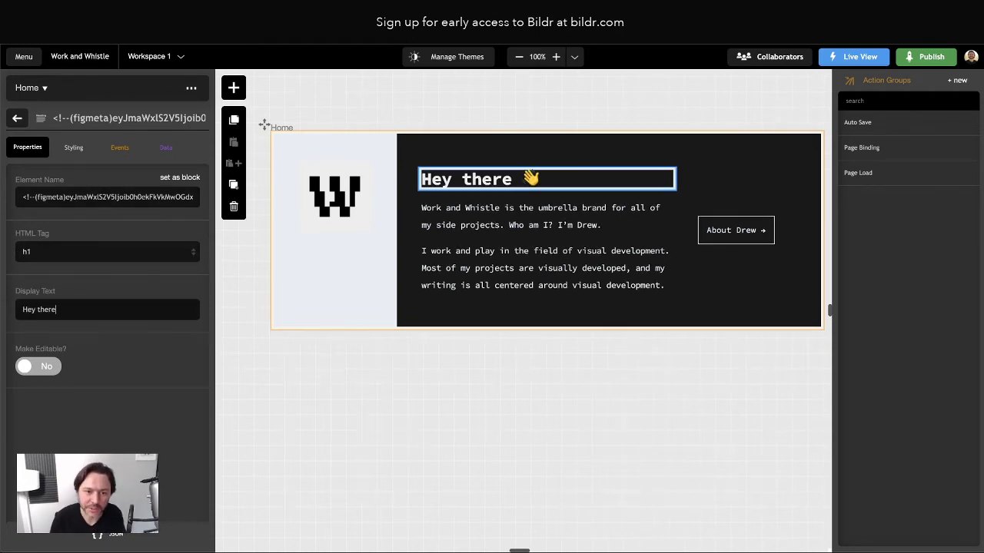
pyautogui.press('ctrl+super+space')
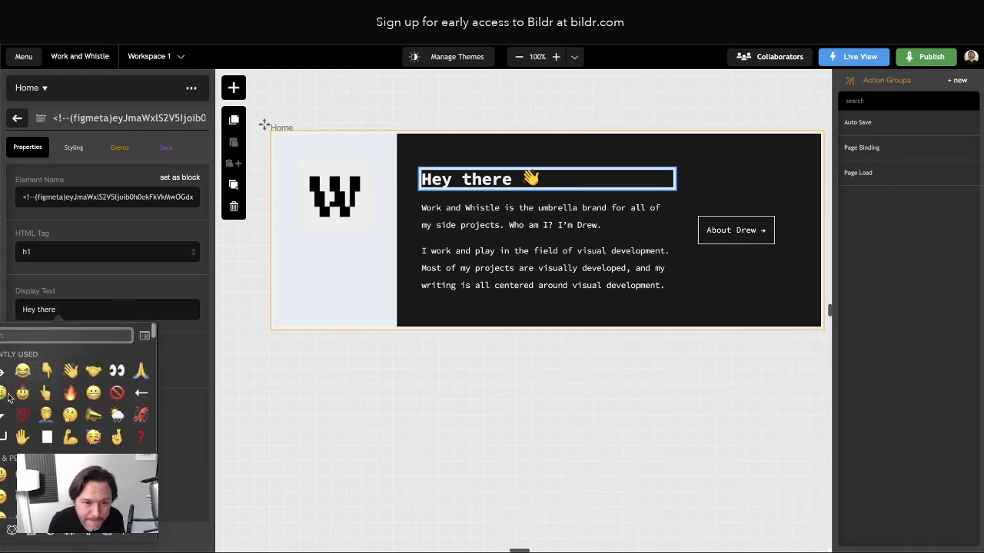
pyautogui.press('Return')
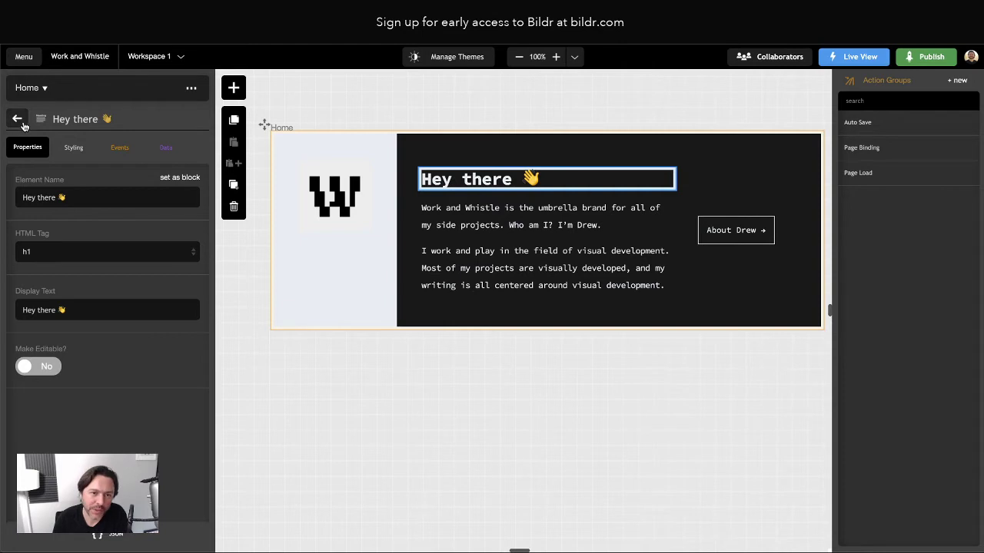
# Examine the "Hey there" heading's primary and utility style classes and its available HTML tag options
pyautogui.click(73, 147)
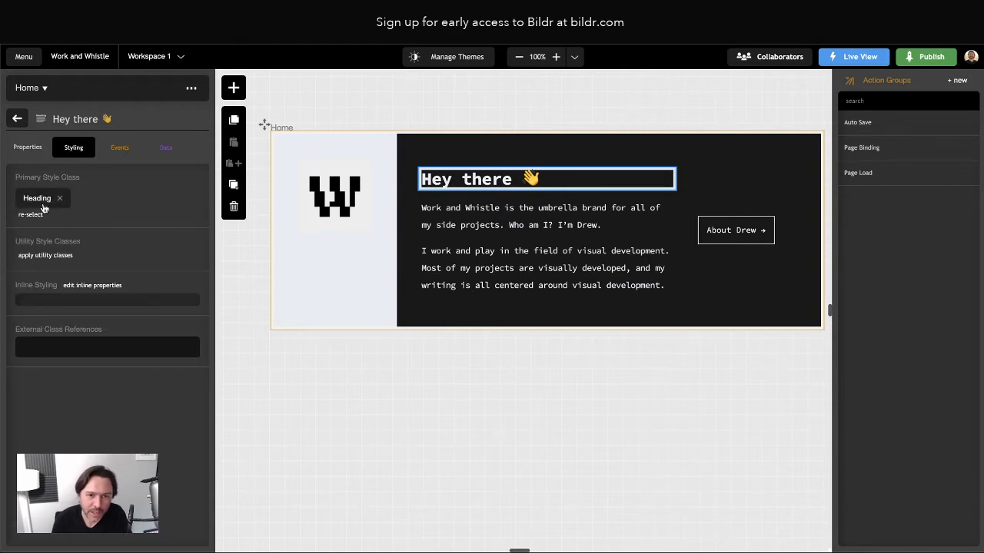
pyautogui.click(45, 256)
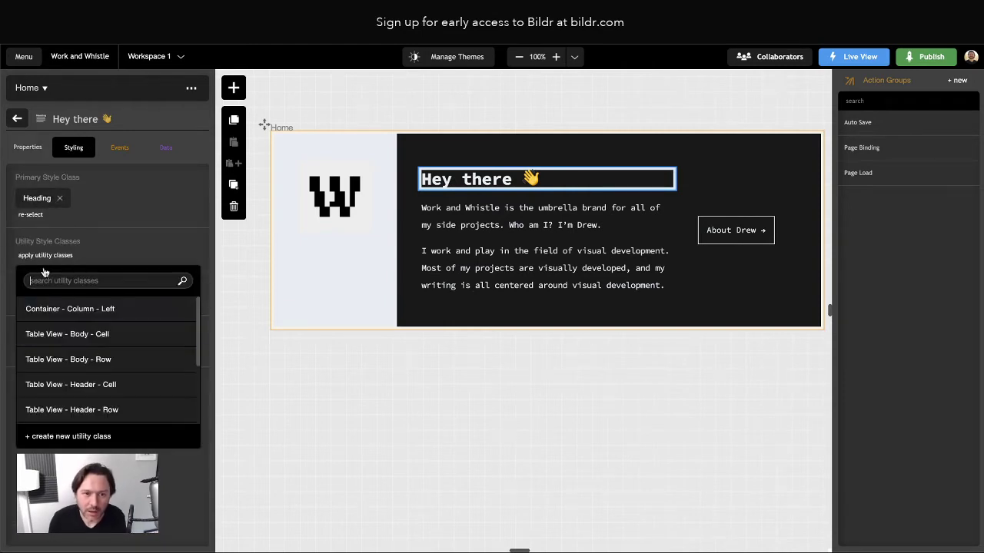
pyautogui.click(72, 437)
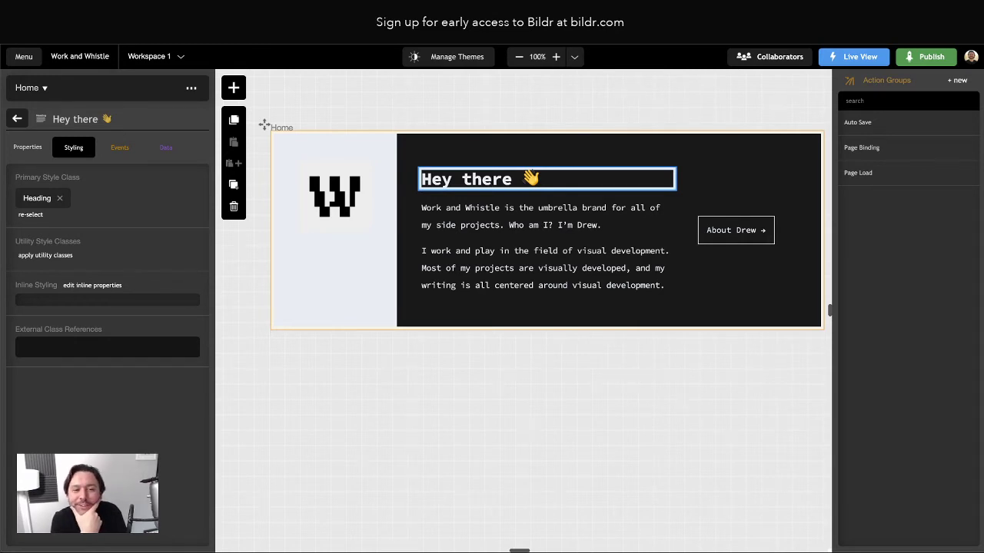
pyautogui.click(34, 199)
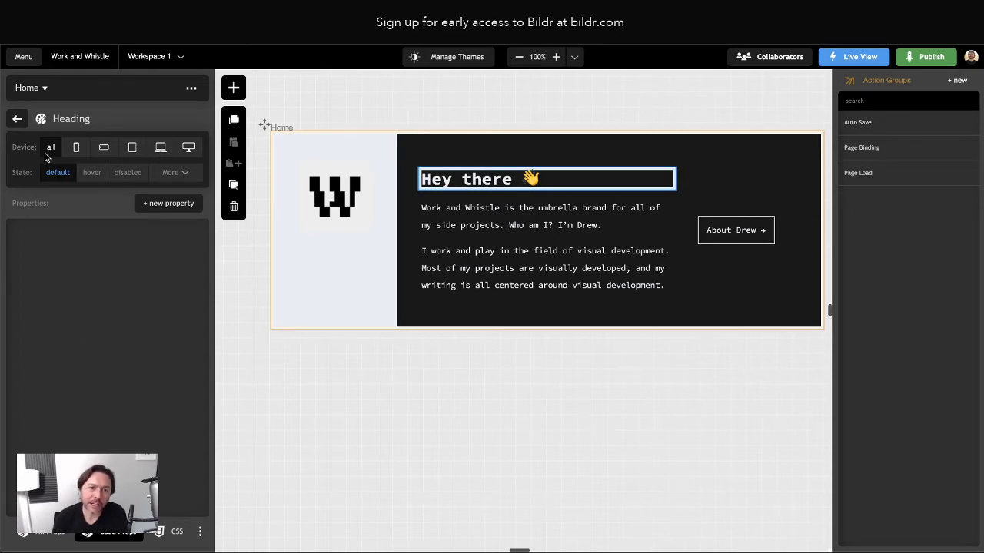
pyautogui.click(17, 119)
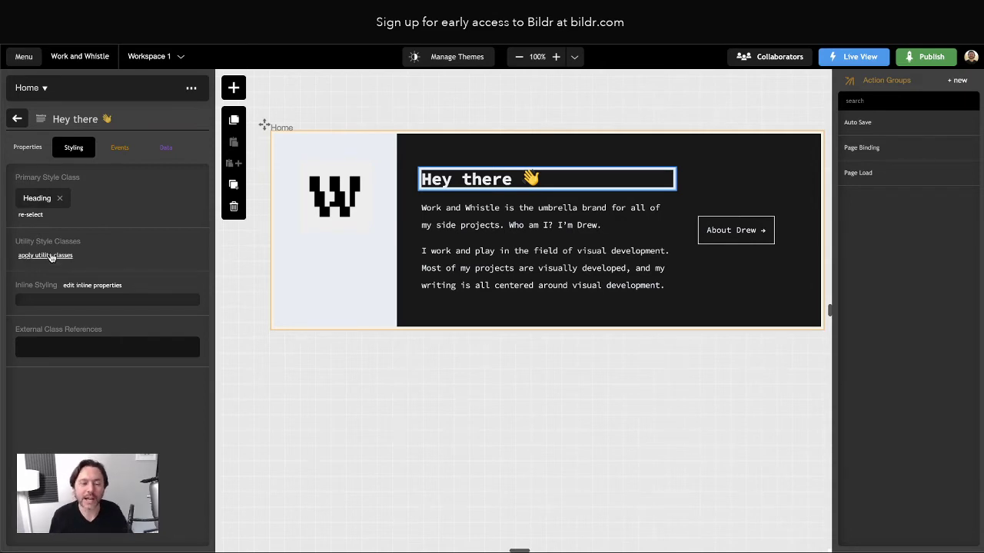
pyautogui.click(18, 119)
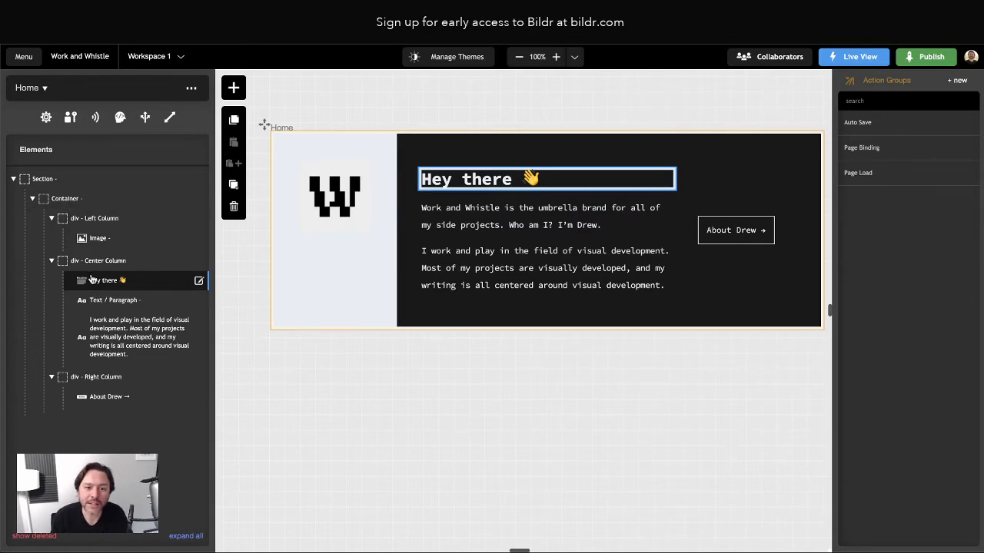
pyautogui.click(94, 283)
pyautogui.click(48, 259)
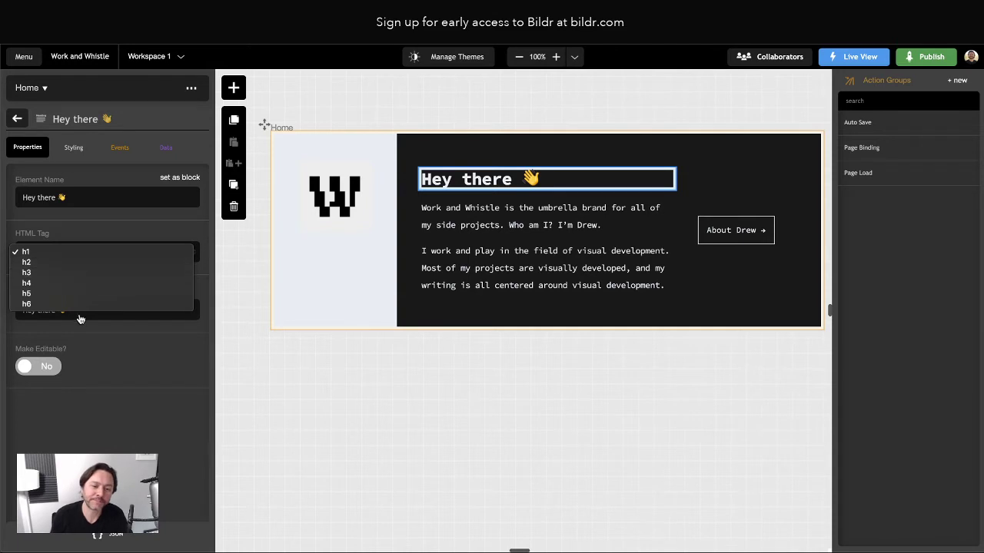
pyautogui.click(97, 400)
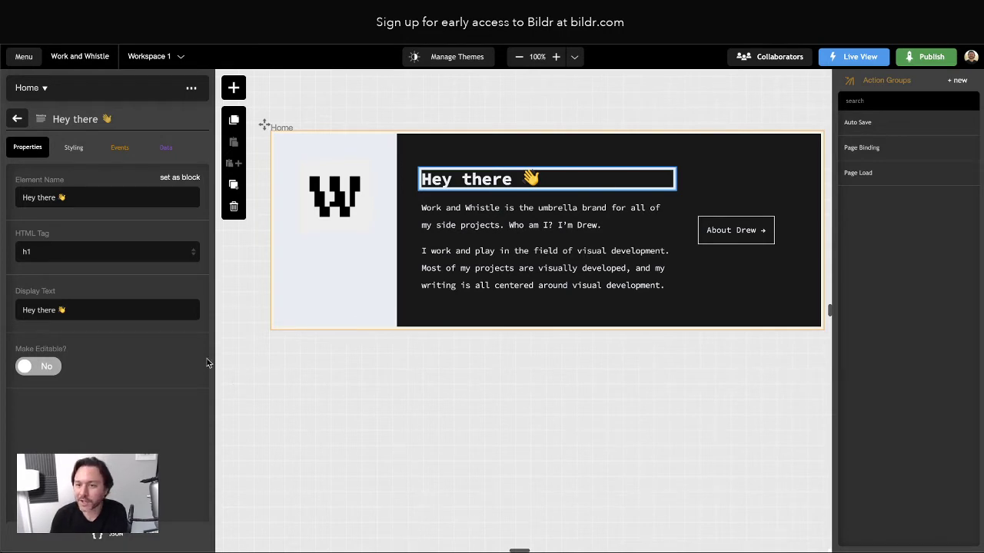
pyautogui.click(64, 256)
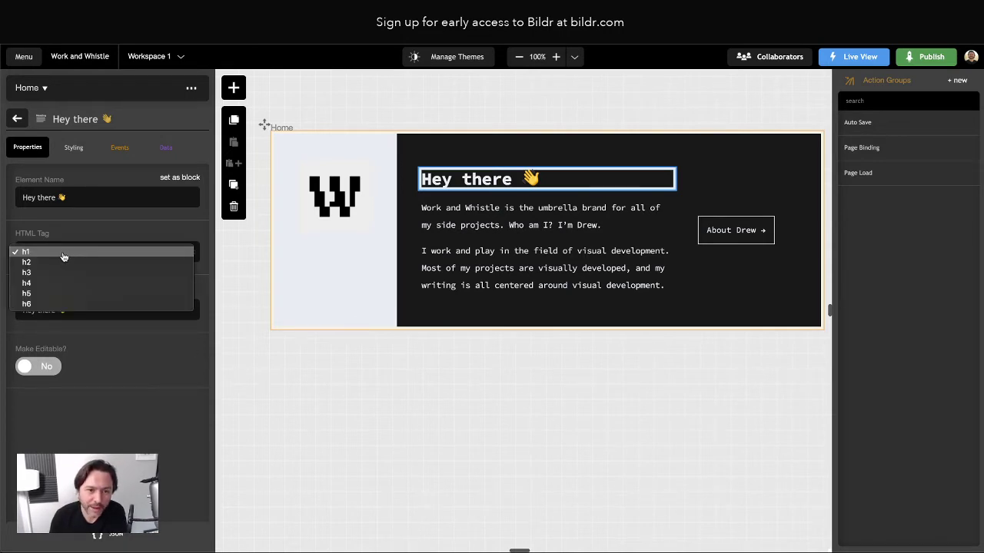
pyautogui.click(42, 252)
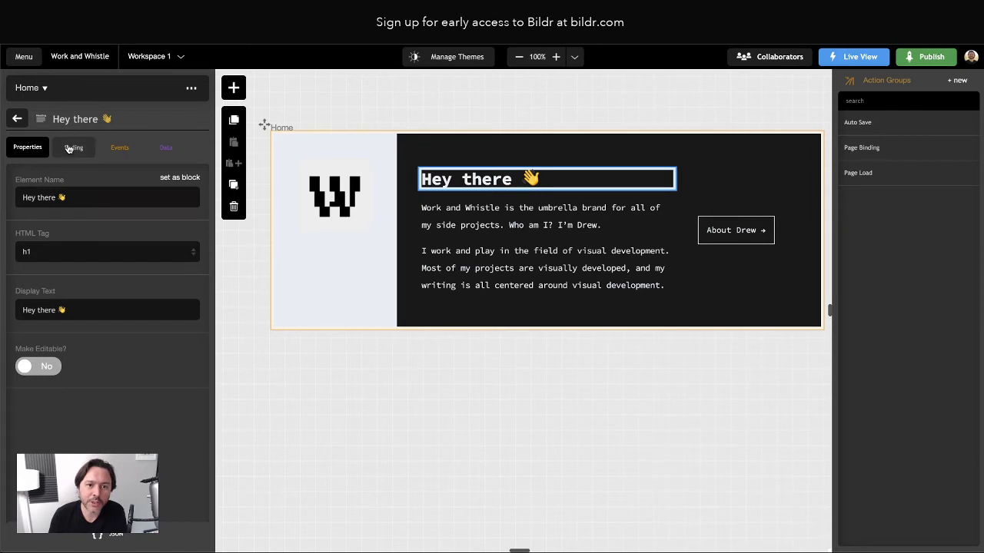
# Create a new utility style class named "Heading - h2" for the "Hey there" heading
pyautogui.click(74, 147)
pyautogui.click(54, 255)
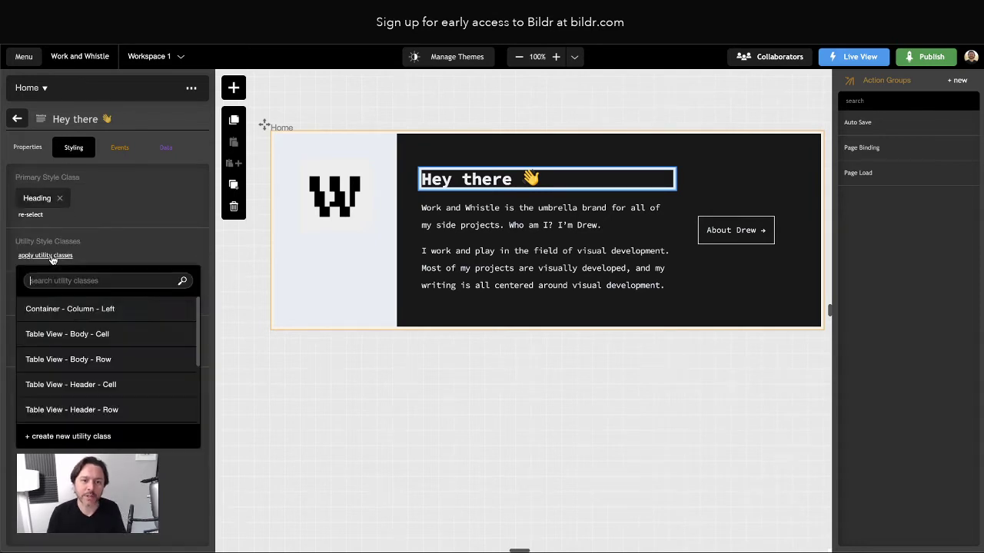
pyautogui.click(76, 438)
pyautogui.write('Heading')
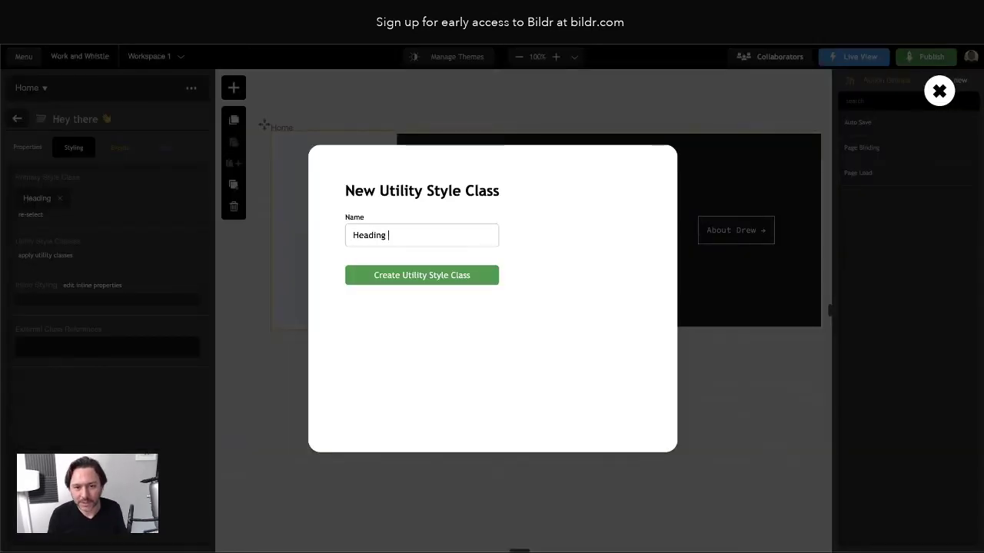
pyautogui.write(' - h2')
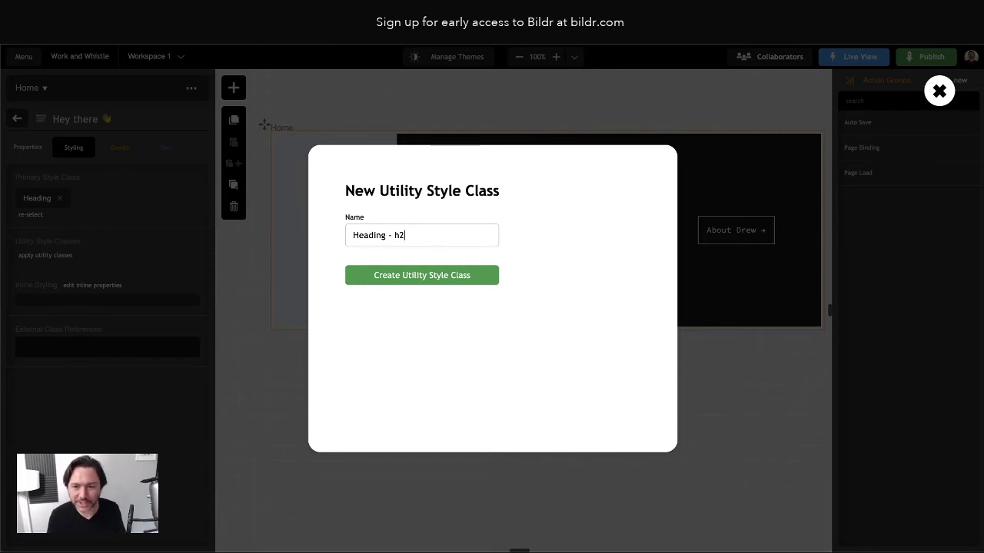
pyautogui.click(422, 283)
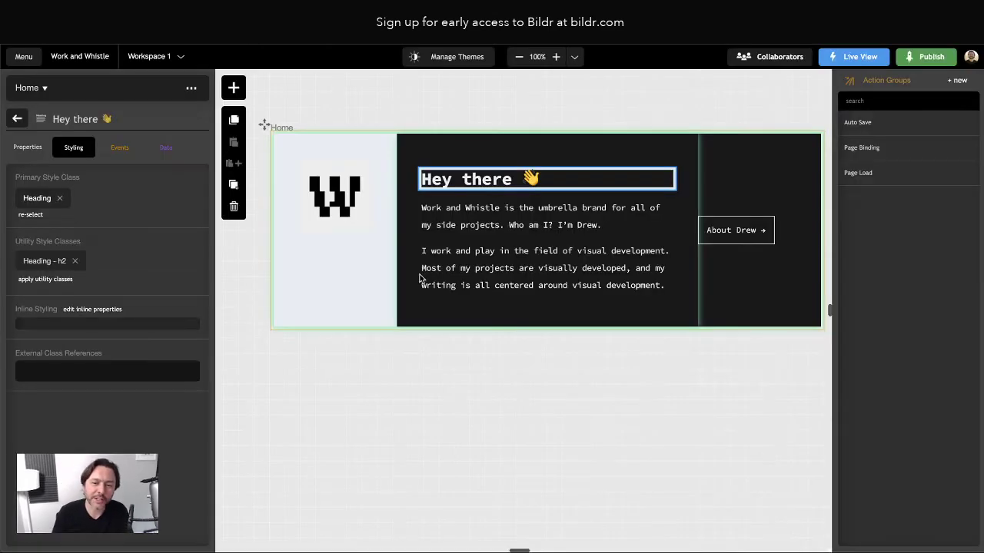
# Add a font-size property to the "Heading - h2" utility class
pyautogui.click(29, 262)
pyautogui.click(150, 201)
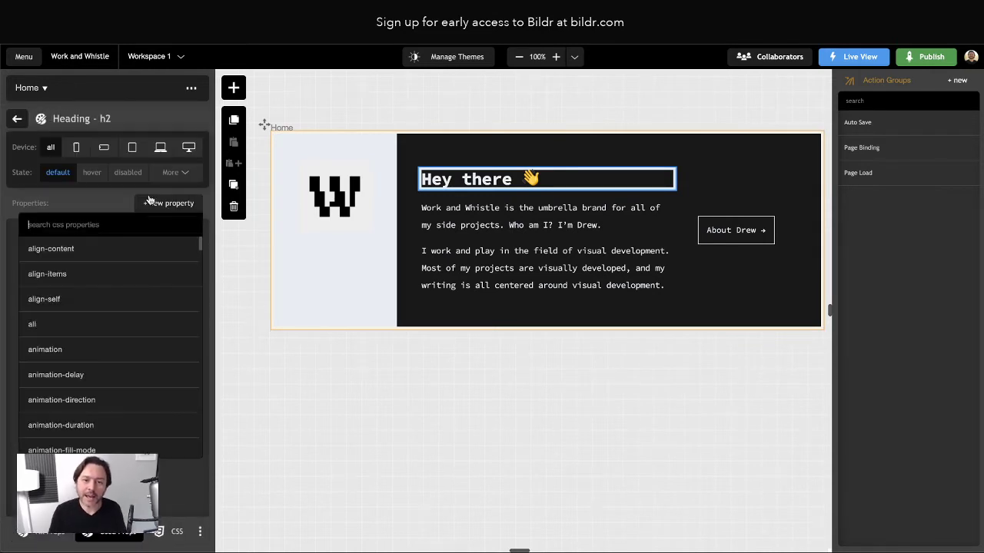
pyautogui.write('font-si')
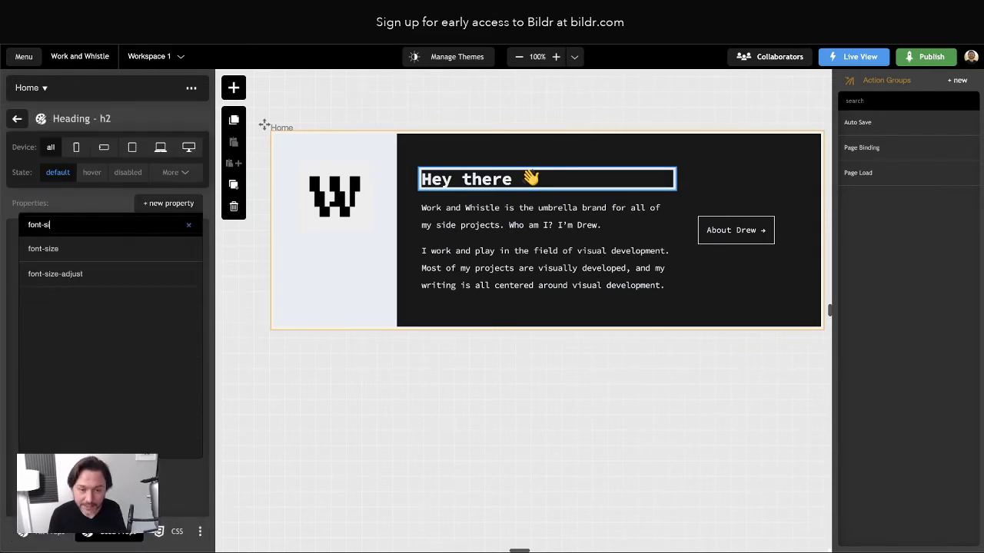
pyautogui.write('ze')
pyautogui.click(73, 249)
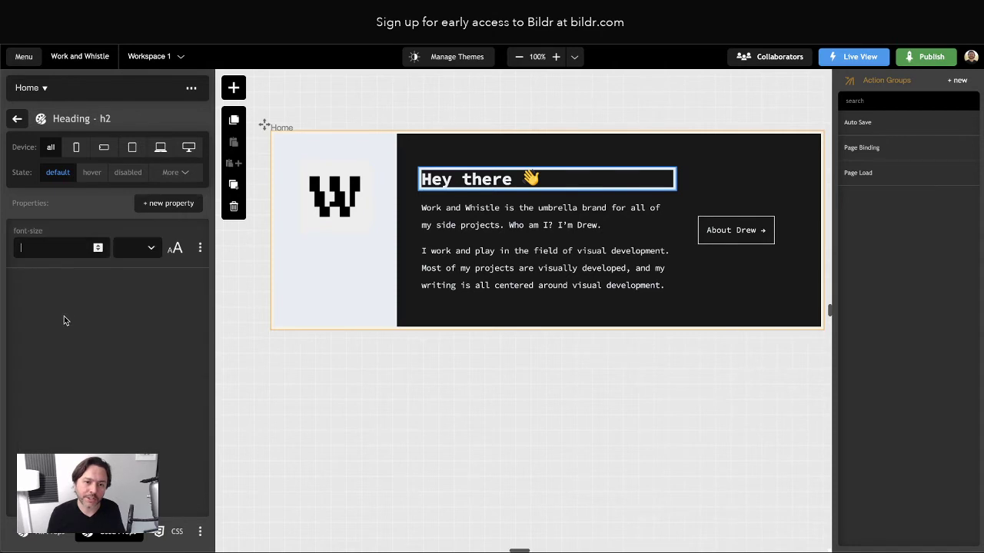
# Calculate 16/14 in Spotlight Search and copy the result
pyautogui.press('ctrl+super+space')
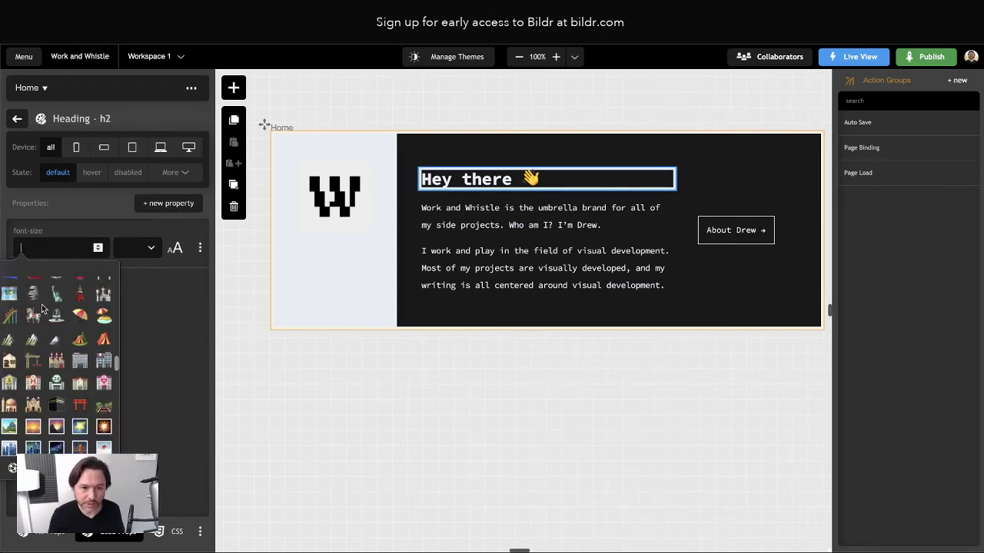
pyautogui.press('Escape')
pyautogui.press('super+space')
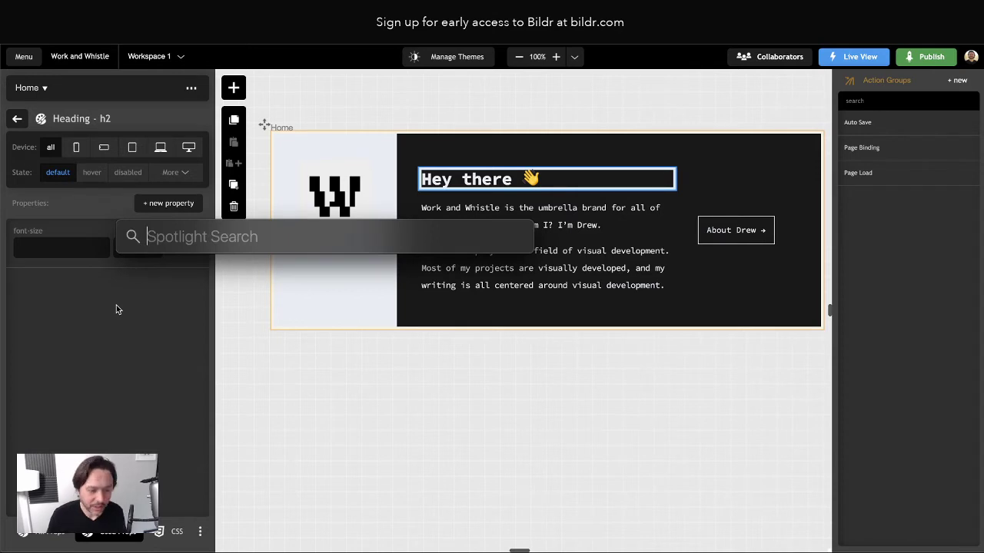
pyautogui.write('16')
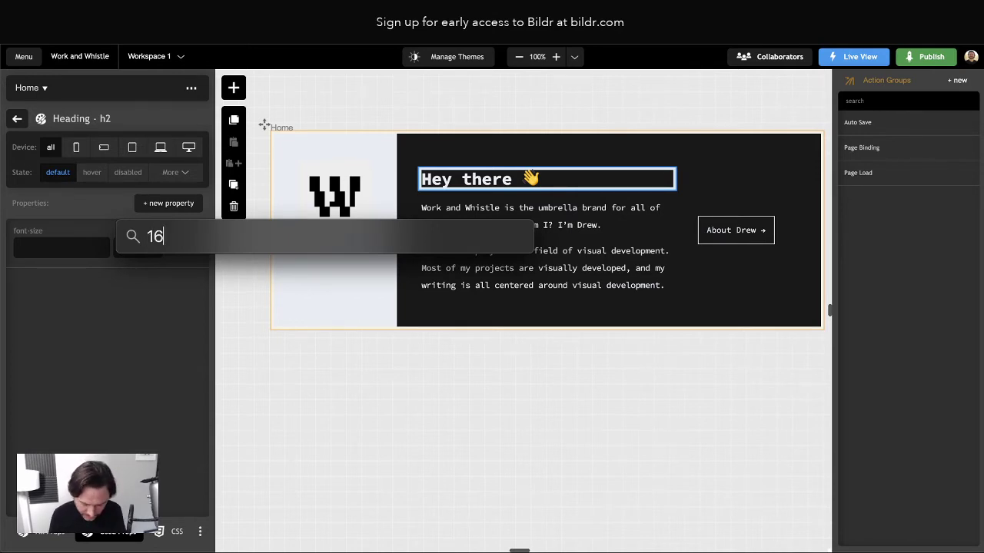
pyautogui.write('/14')
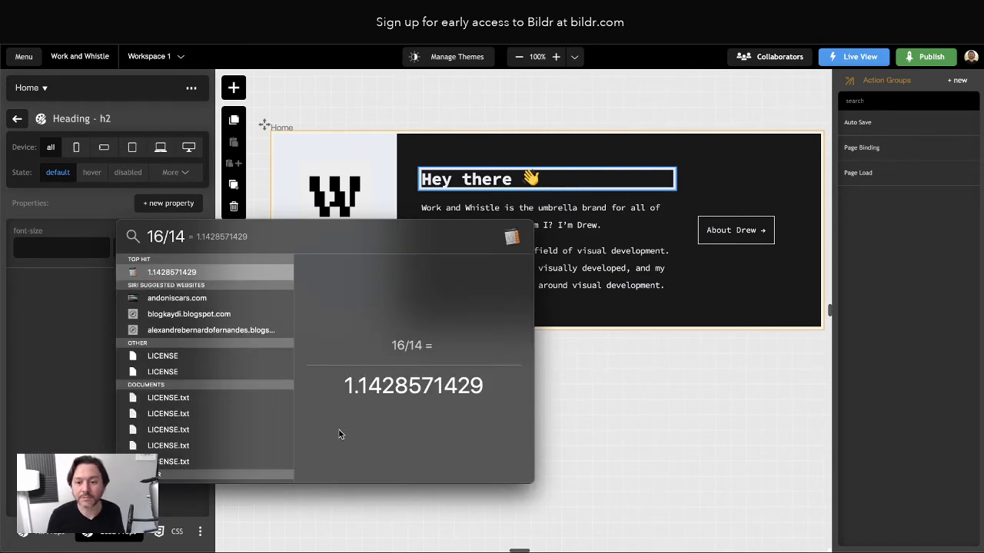
pyautogui.moveTo(347, 388); pyautogui.dragTo(479, 386)
pyautogui.press('super+c')
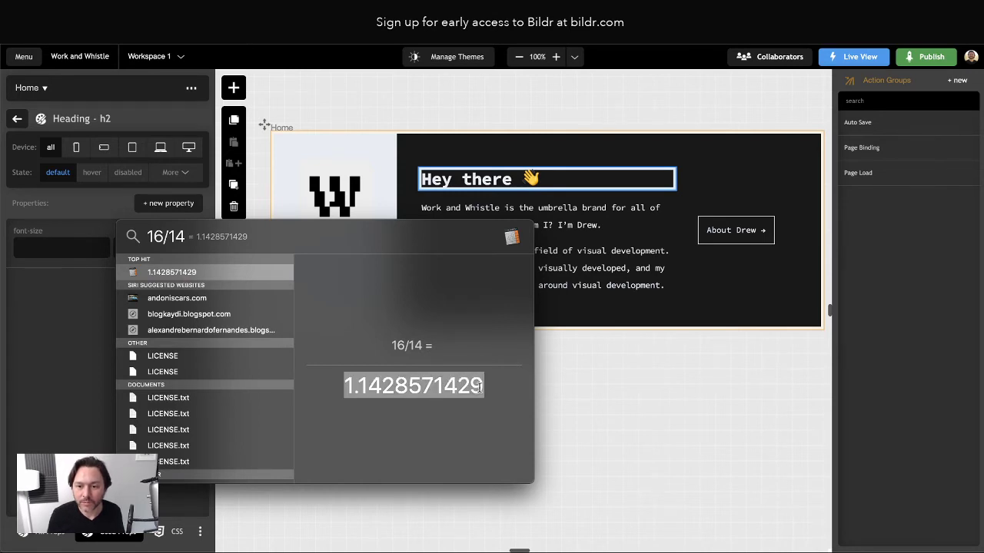
pyautogui.press('Escape')
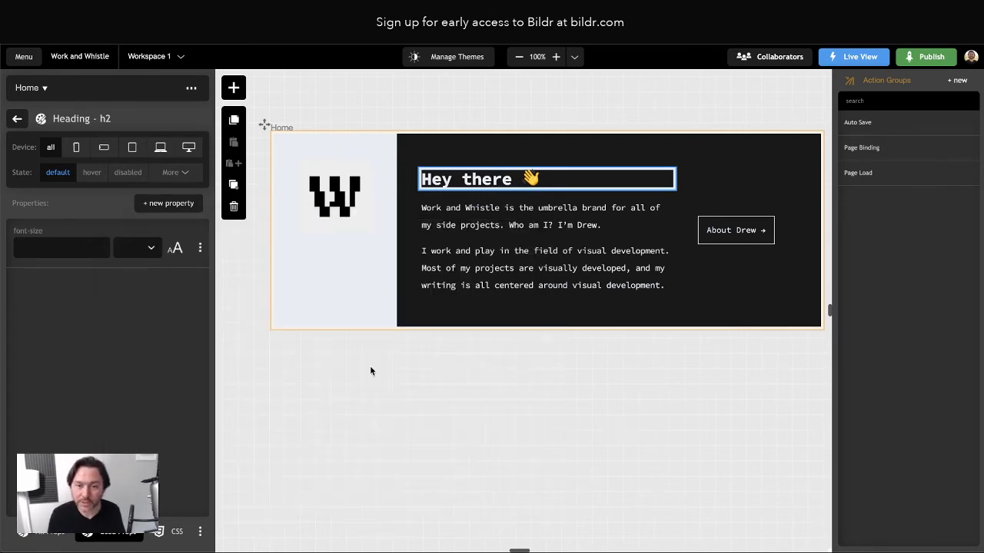
# Set the font-size of the "Heading - h2" class to the copied value 1.1428571429 em
pyautogui.click(43, 245)
pyautogui.press('super+v')
pyautogui.click(146, 247)
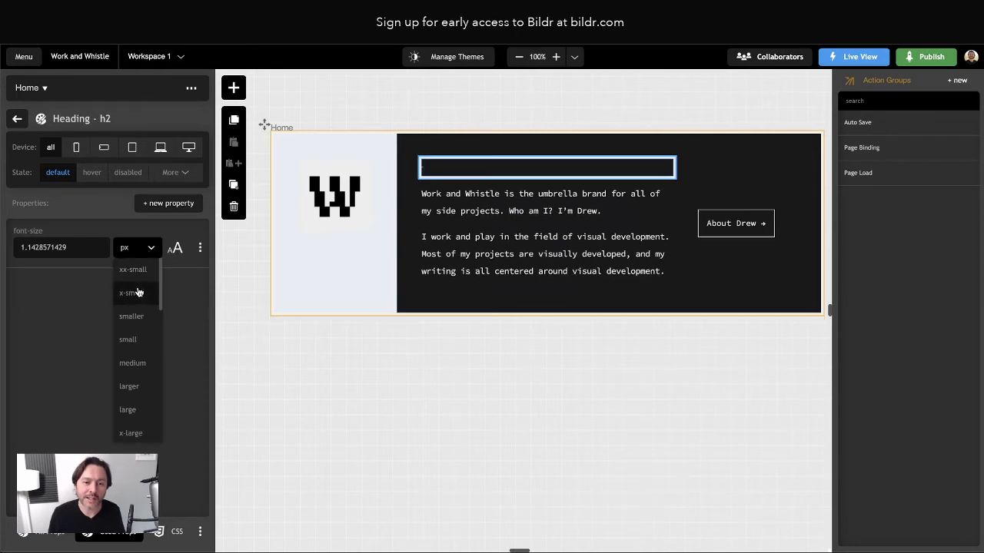
pyautogui.scroll(-5, 135, 386)
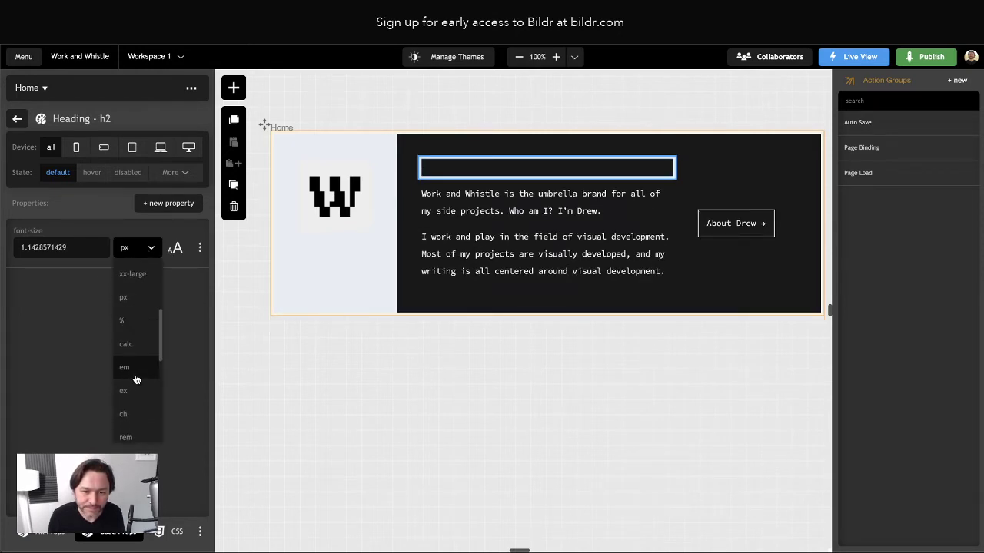
pyautogui.click(134, 377)
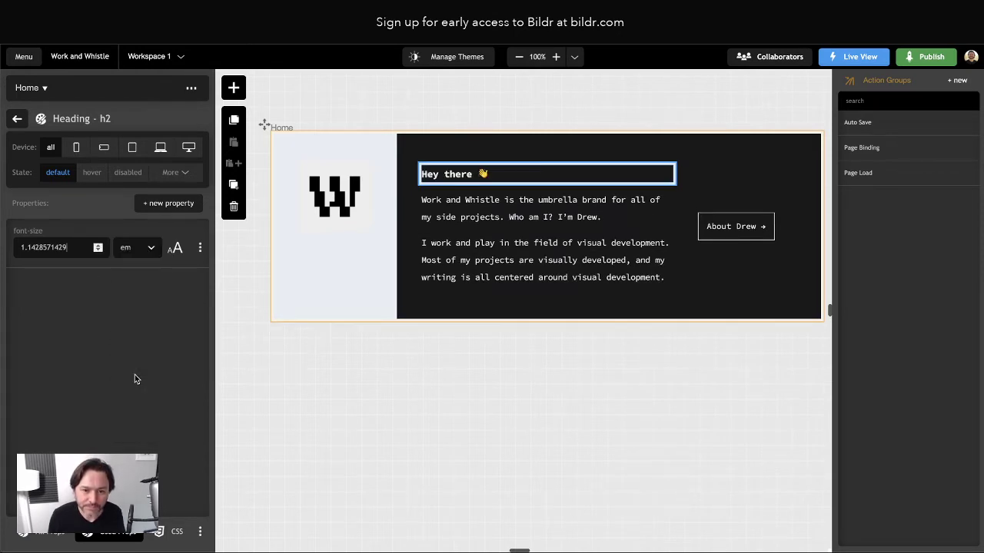
# Add a font-weight property to the "Heading - h2" class and set it to 700
pyautogui.click(172, 206)
pyautogui.write('font')
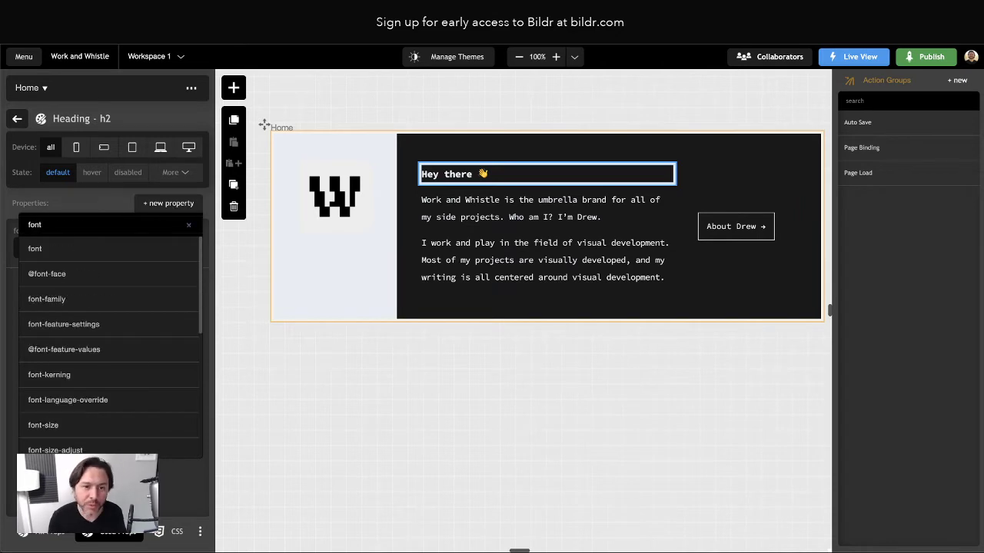
pyautogui.write('pwe')
pyautogui.press('BackSpace')
pyautogui.press('BackSpace')
pyautogui.press('BackSpace')
pyautogui.write('-wei')
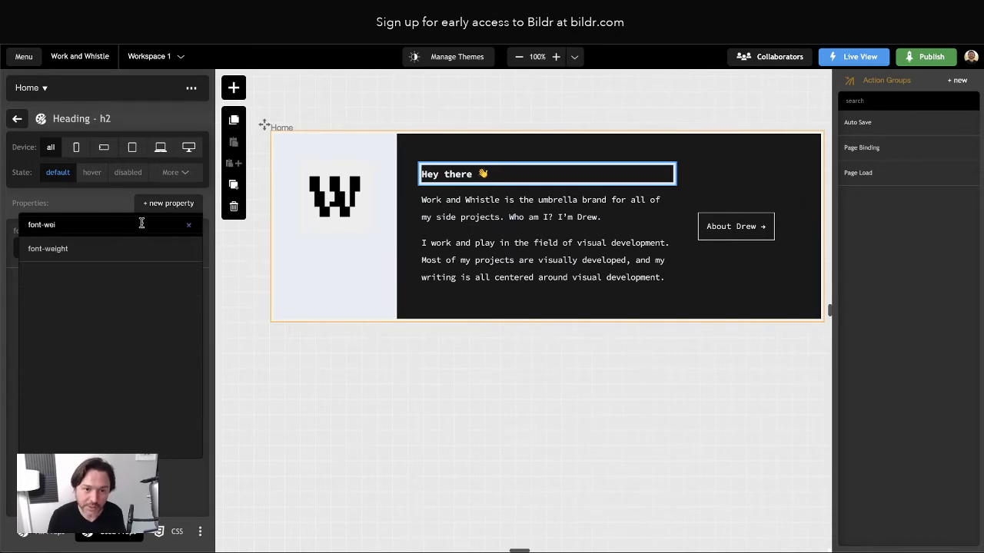
pyautogui.click(98, 249)
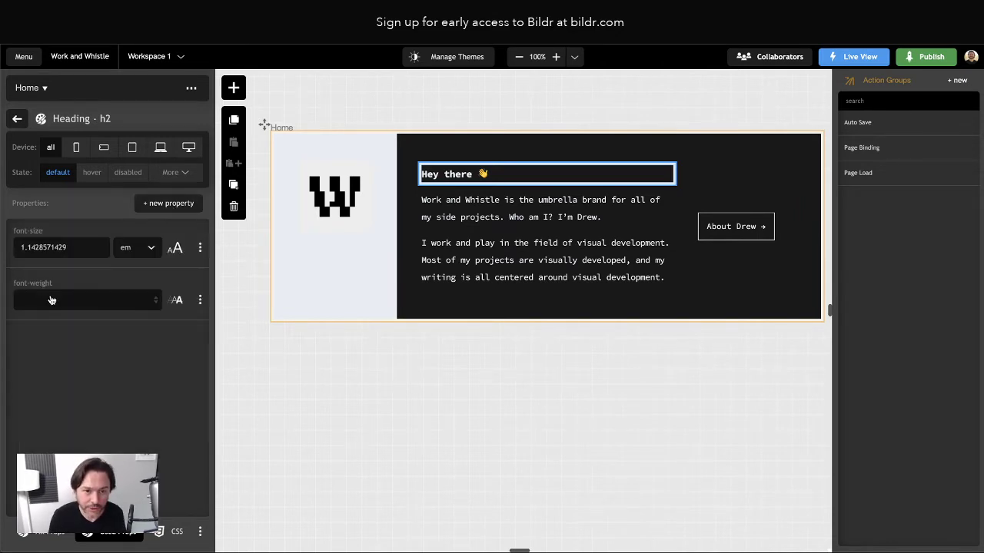
pyautogui.click(53, 299)
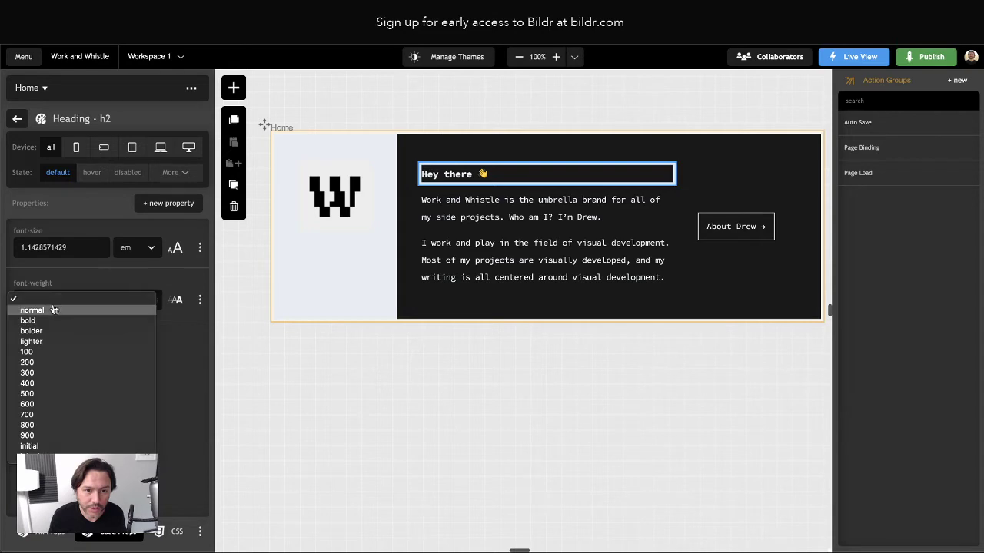
pyautogui.click(51, 415)
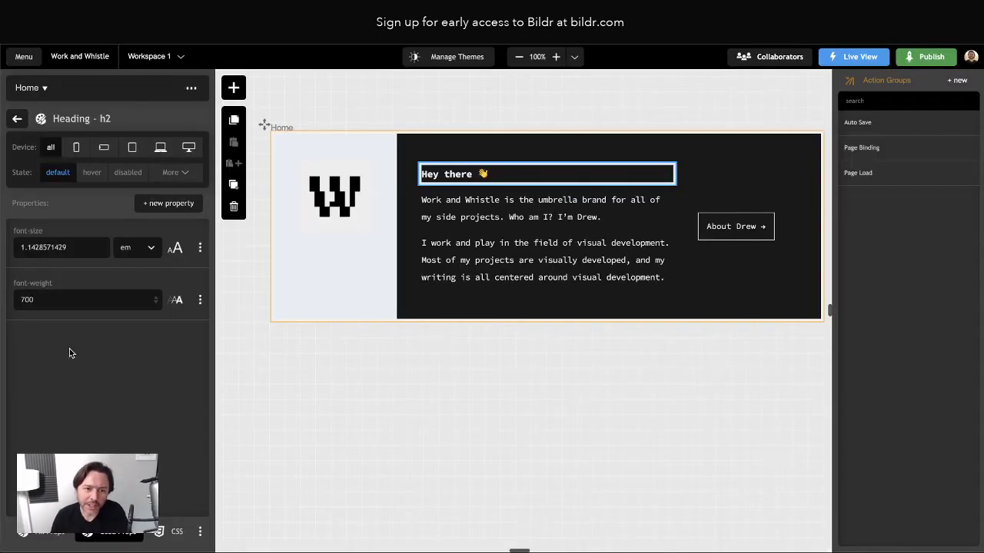
# Add a line-height property to the "Heading - h2" class
pyautogui.click(154, 206)
pyautogui.write('line')
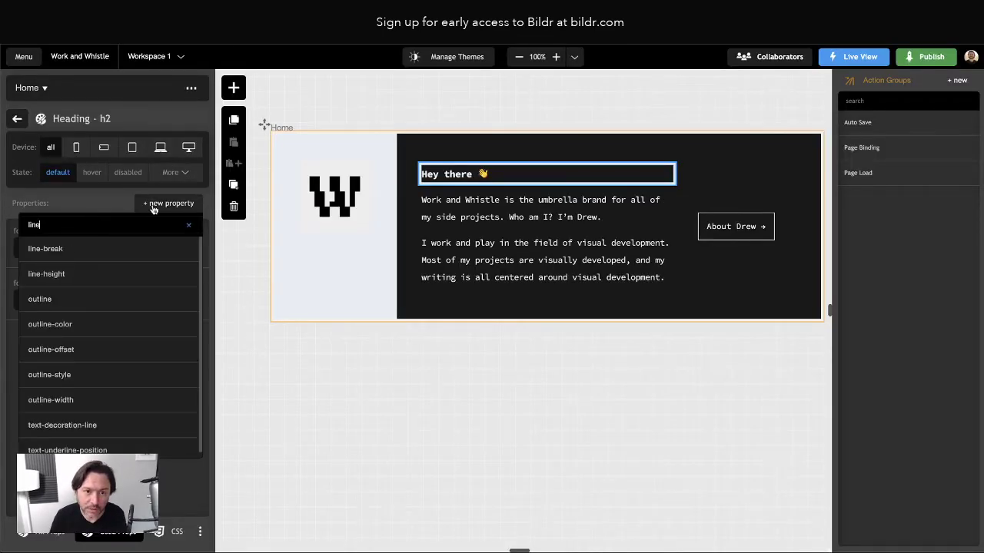
pyautogui.click(82, 279)
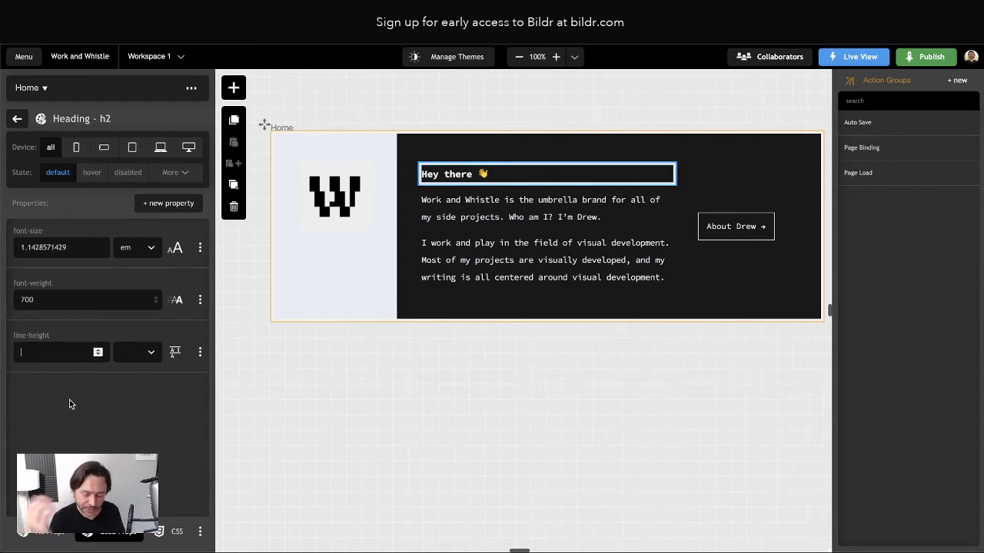
pyautogui.press('super+space')
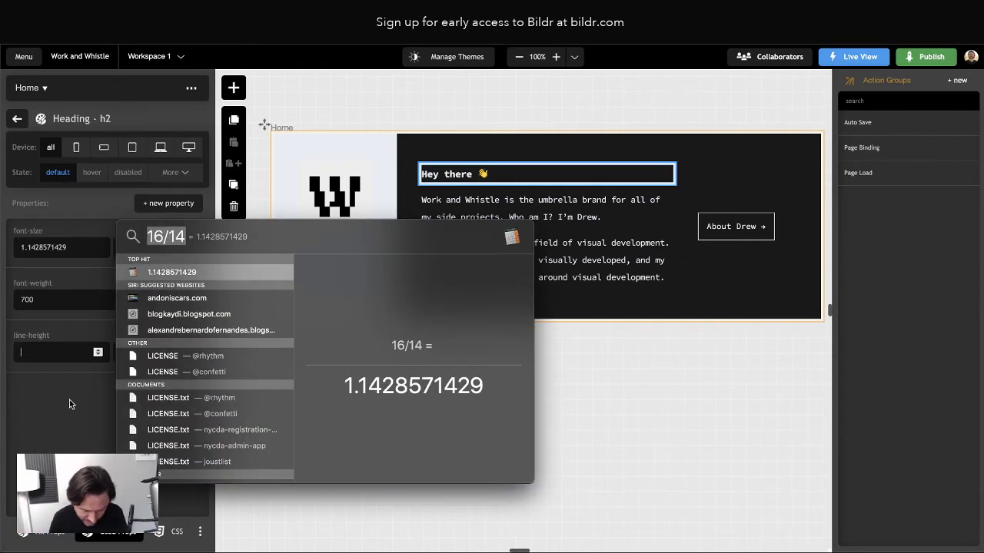
pyautogui.write('28/')
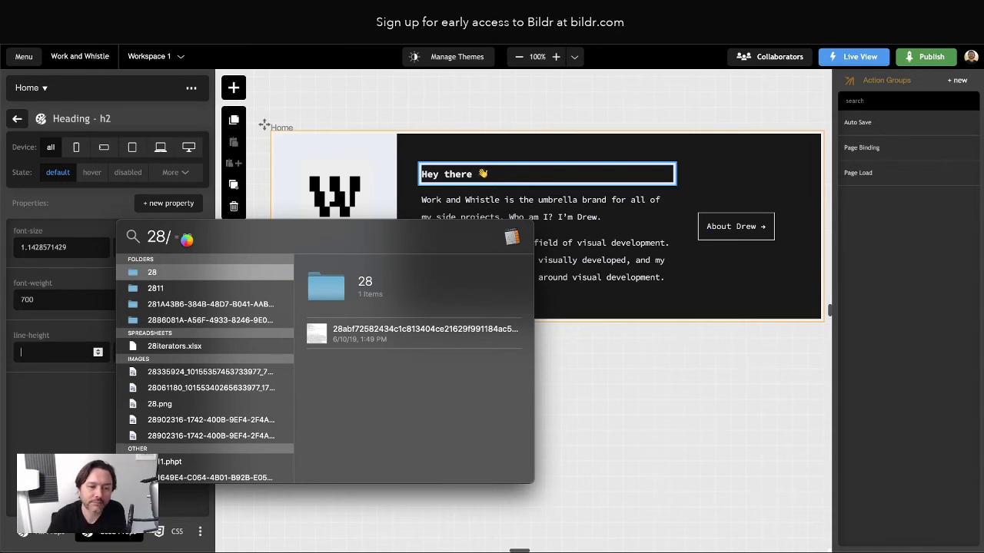
pyautogui.press('Escape')
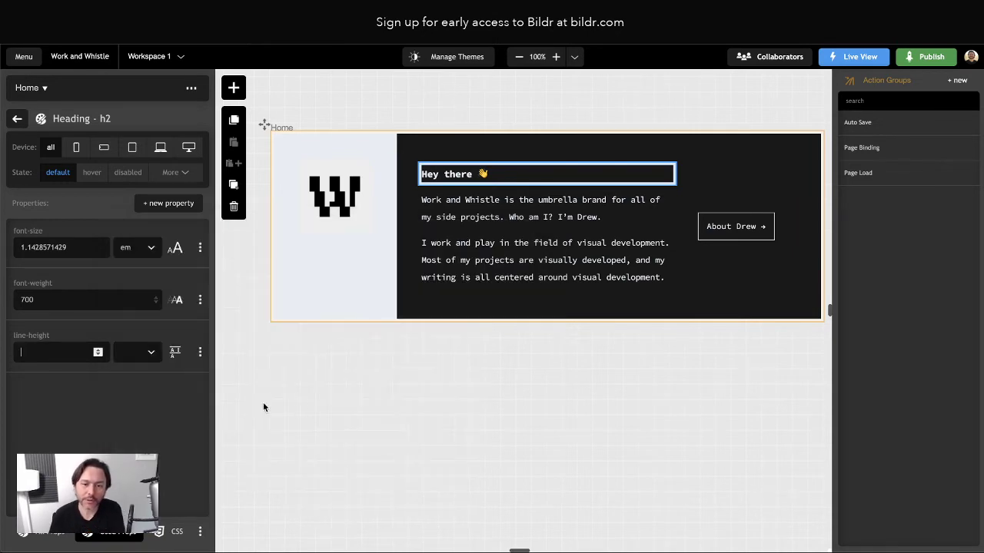
pyautogui.click(180, 417)
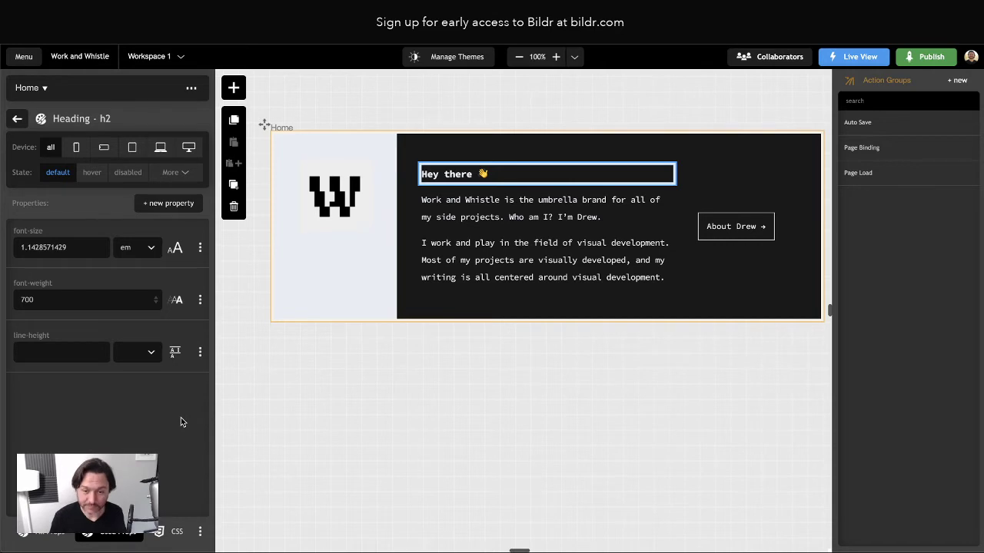
# Calculate 28/16 in Spotlight Search and copy the result
pyautogui.press('super+space')
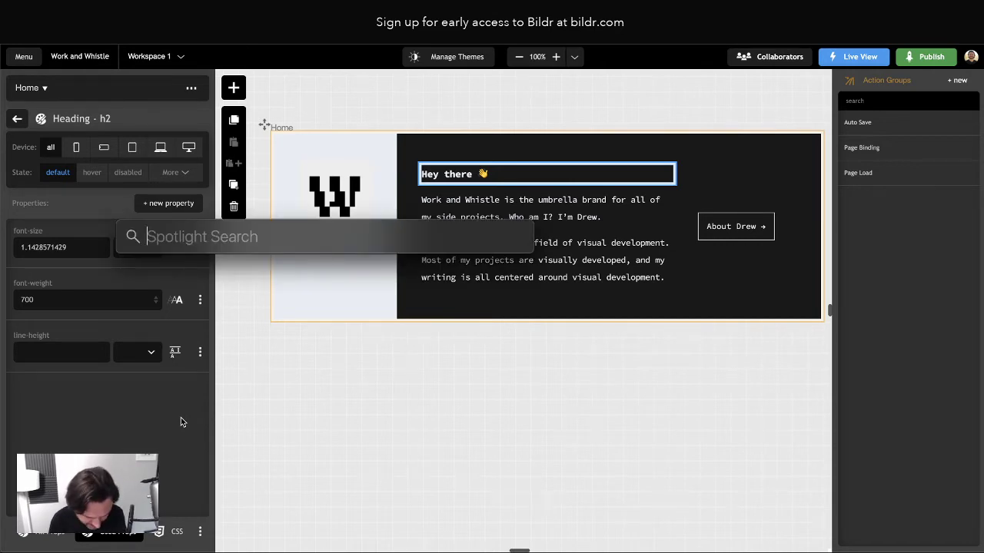
pyautogui.write('28')
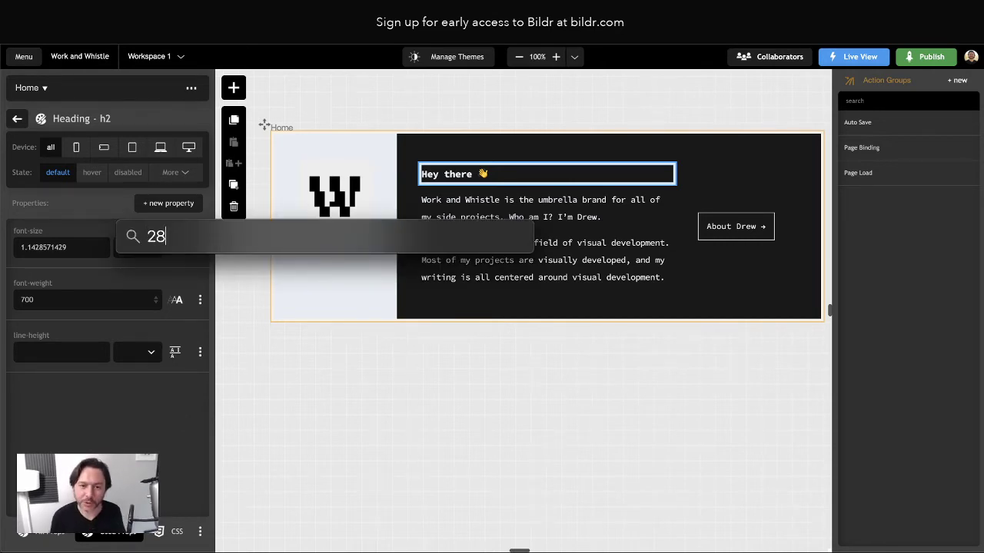
pyautogui.write('/16')
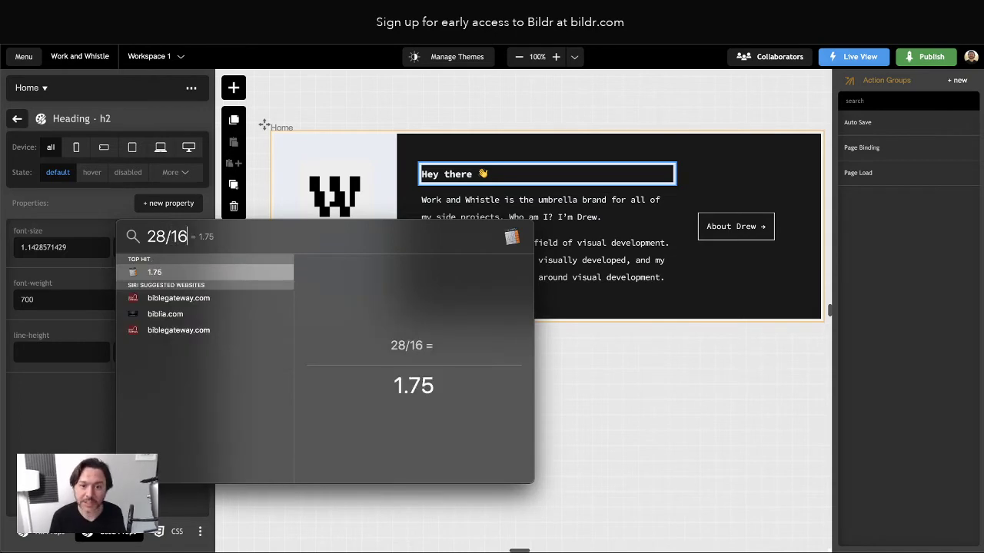
pyautogui.moveTo(394, 387); pyautogui.dragTo(439, 387)
pyautogui.press('super+c')
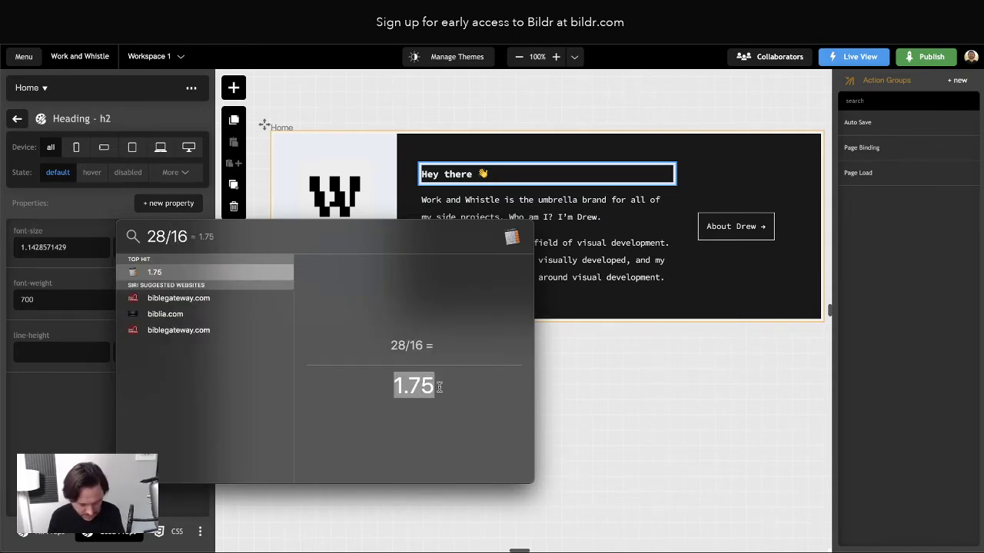
# Set the line-height of the "Heading - h2" class to the copied value 1.75 em
pyautogui.click(43, 353)
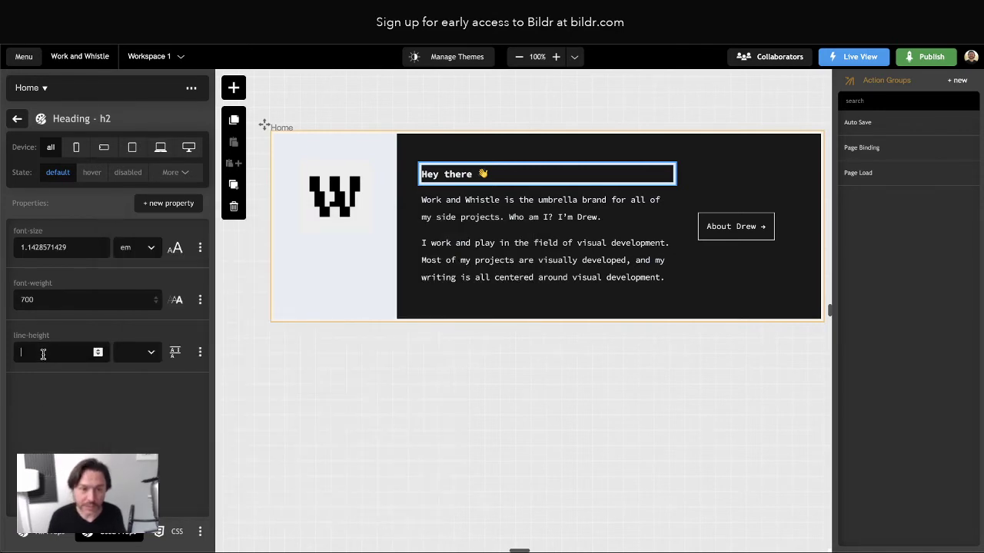
pyautogui.press('super+v')
pyautogui.click(136, 352)
pyautogui.click(131, 443)
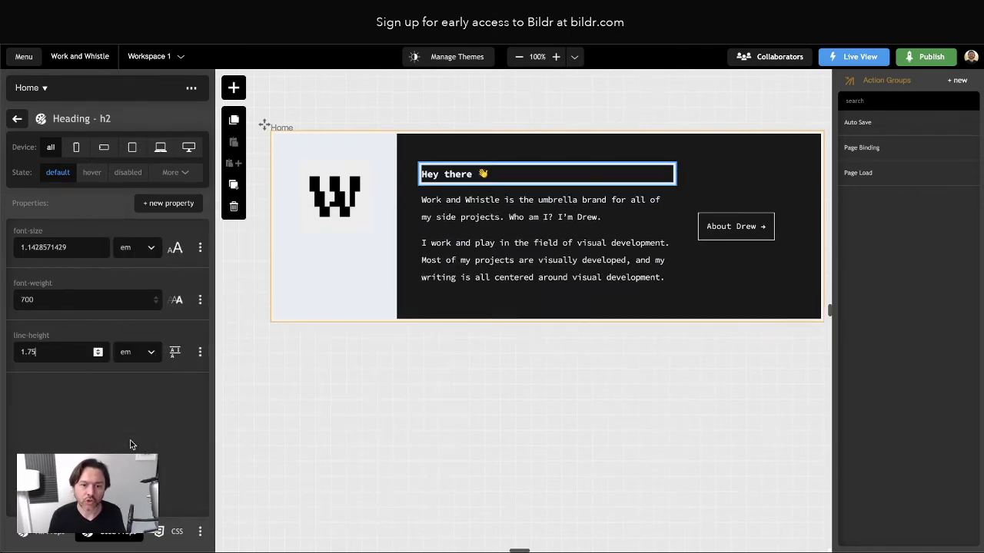
# Compare the heading, intro paragraph and about button in the Figma design with the Bildr page, including the button's style classes
pyautogui.click(722, 426)
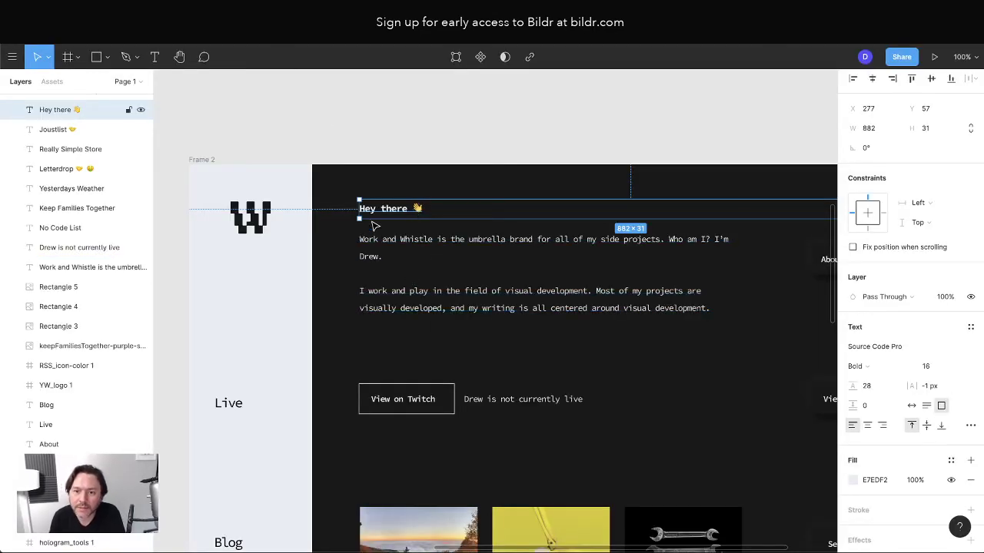
pyautogui.click(375, 243)
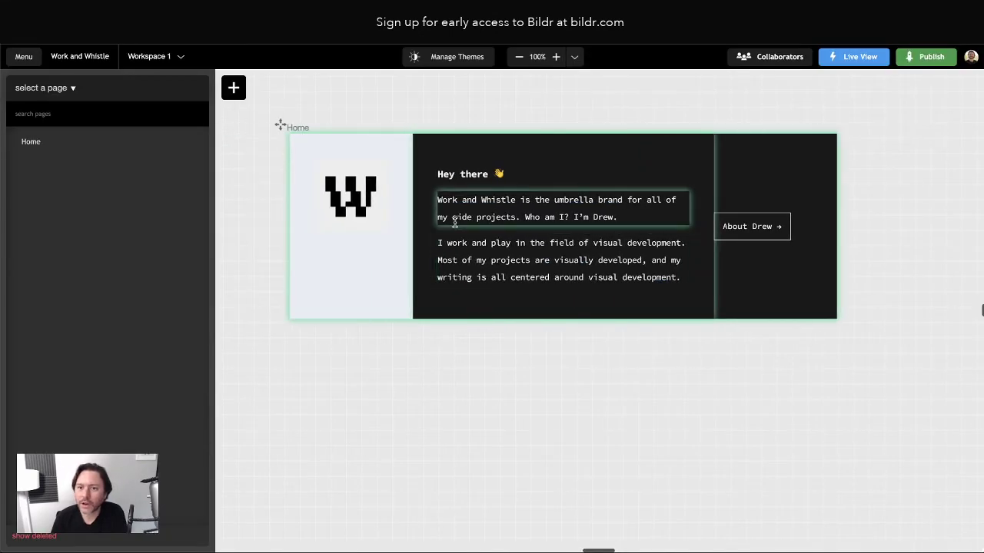
pyautogui.click(754, 229)
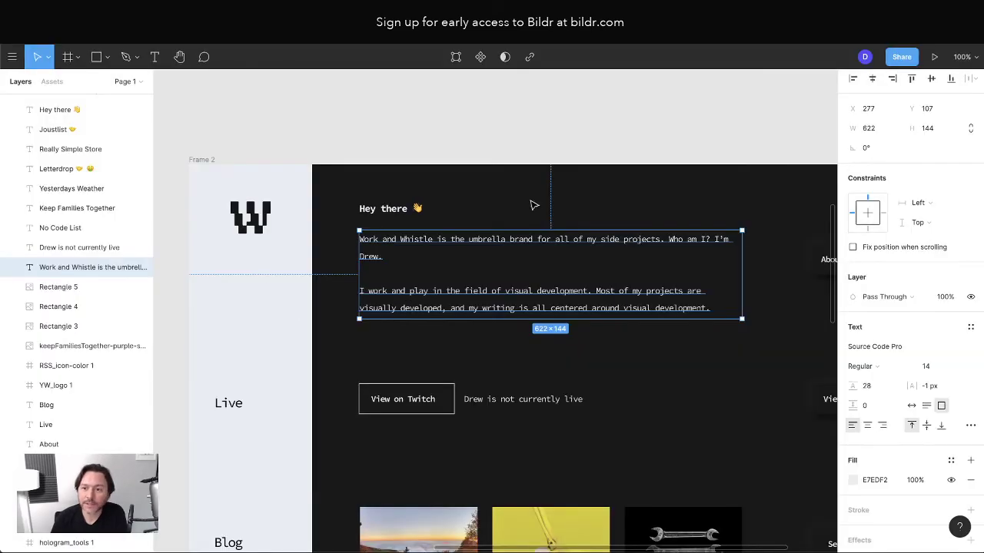
pyautogui.hscroll(5, 534, 204)
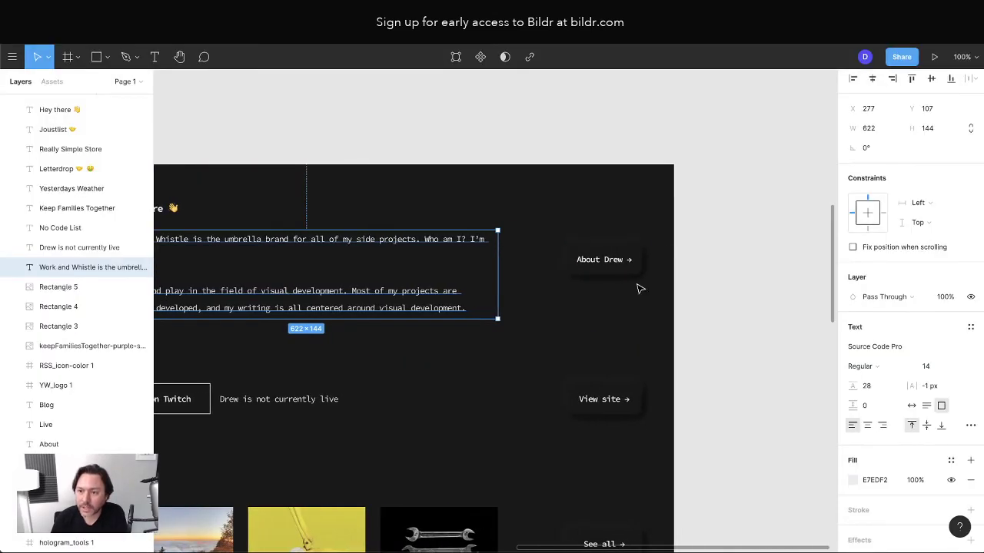
pyautogui.click(624, 275)
pyautogui.click(745, 353)
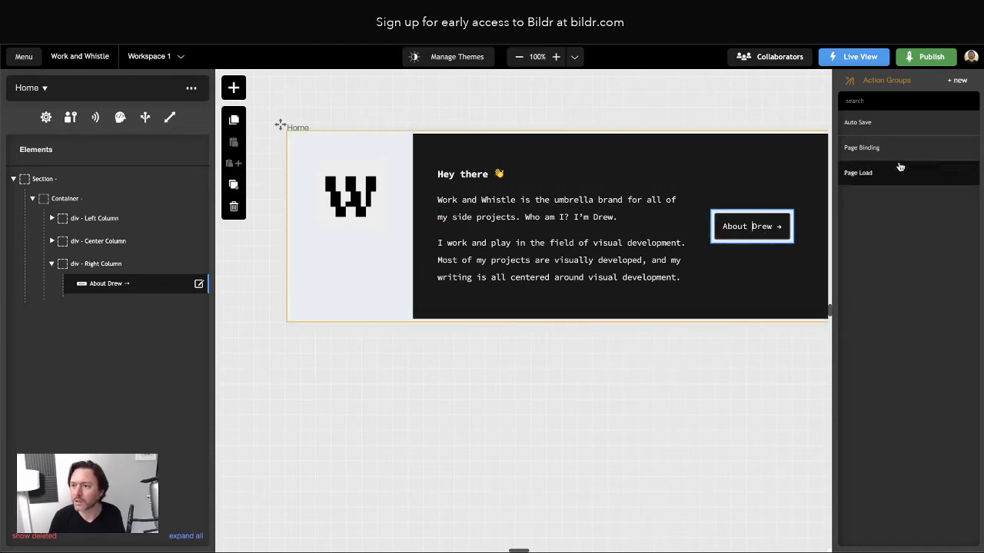
pyautogui.click(105, 284)
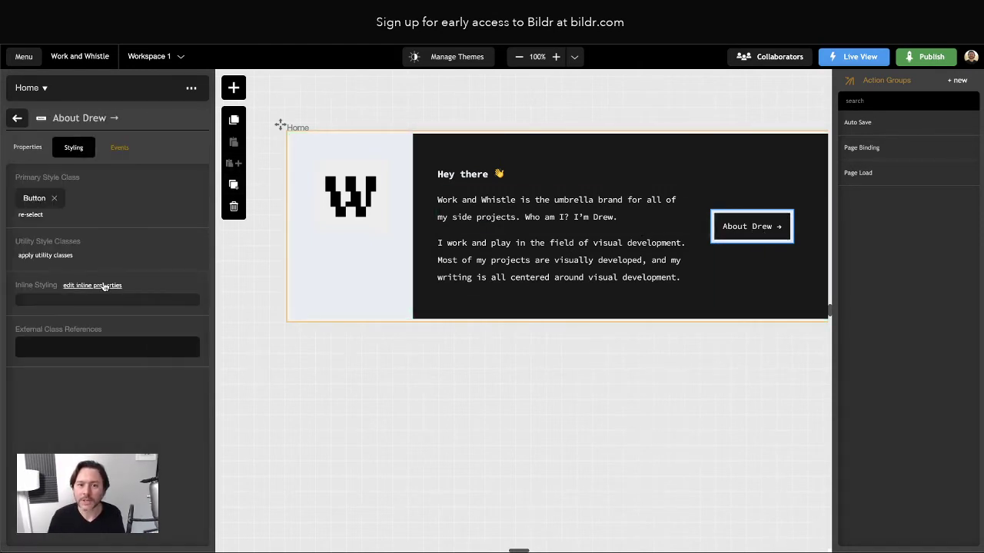
pyautogui.click(623, 380)
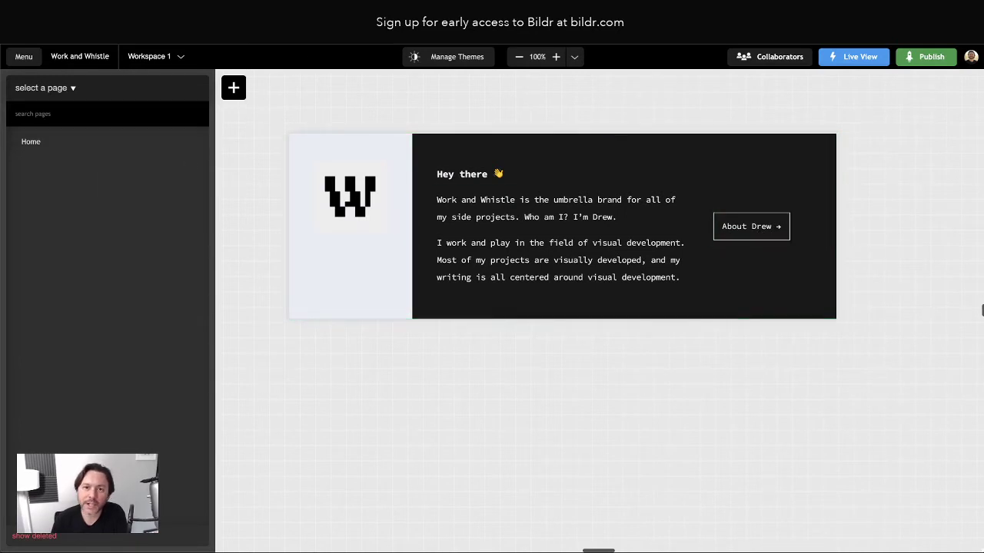
# Switch to Figma and examine the text settings of the "View on Twitch" button label
pyautogui.hotkey('alt', 'Tab')
pyautogui.hscroll(-3, 226, 246)
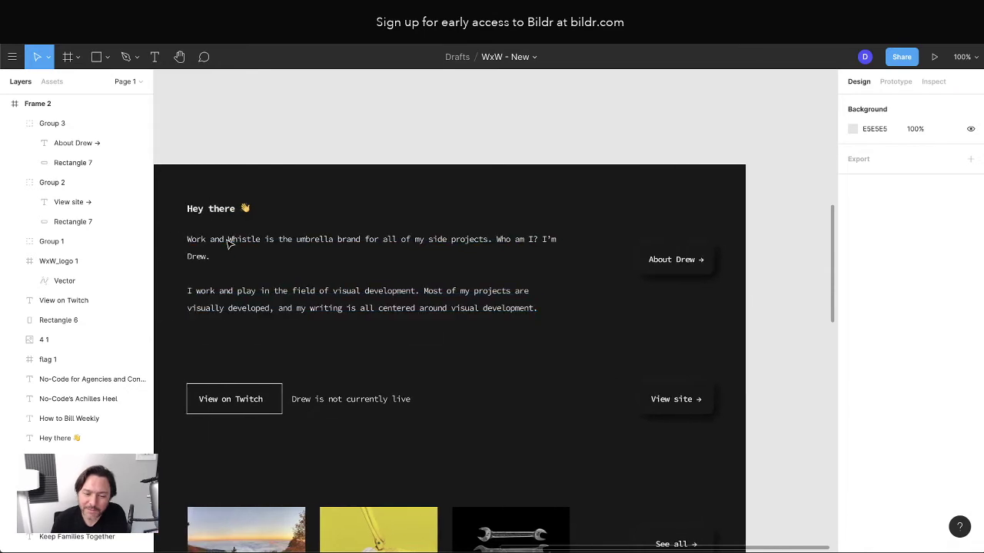
pyautogui.click(241, 407)
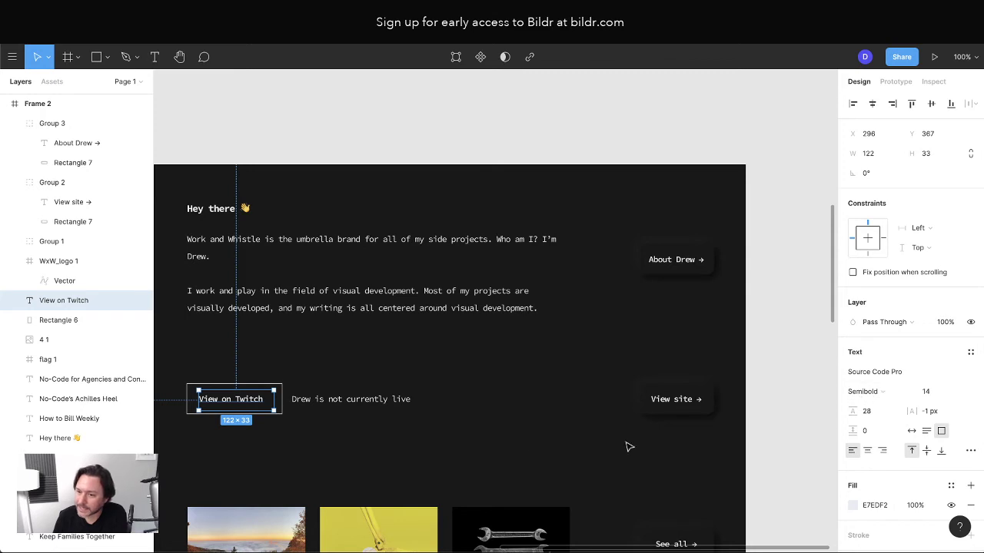
pyautogui.click(171, 415)
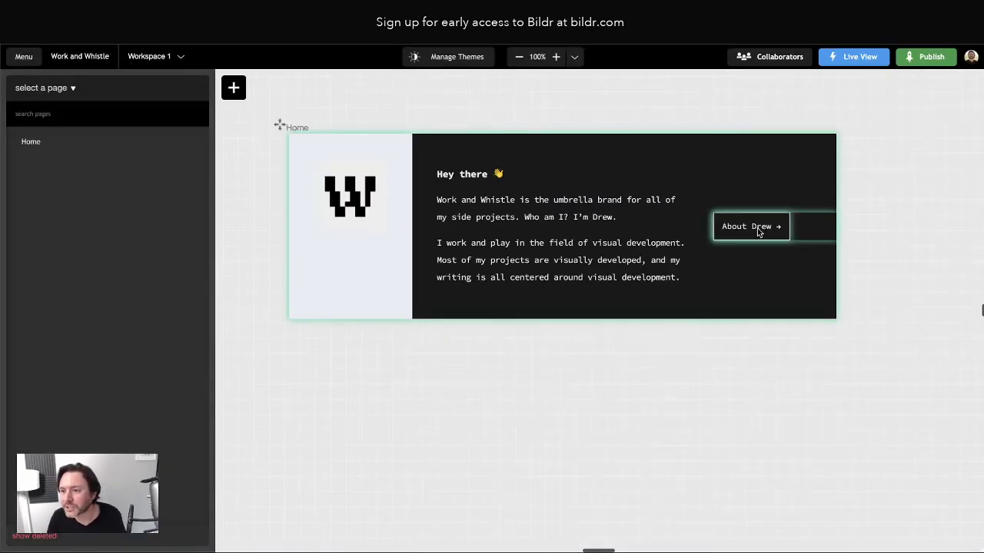
# Switch to Bildr and open the "Button" primary style class of the about button in the right column
pyautogui.click(724, 233)
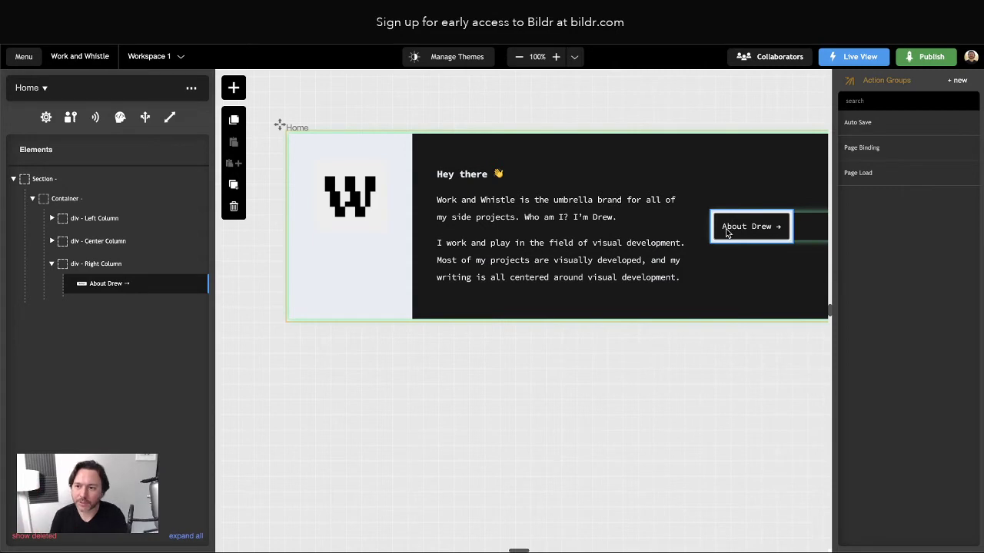
pyautogui.press('Escape')
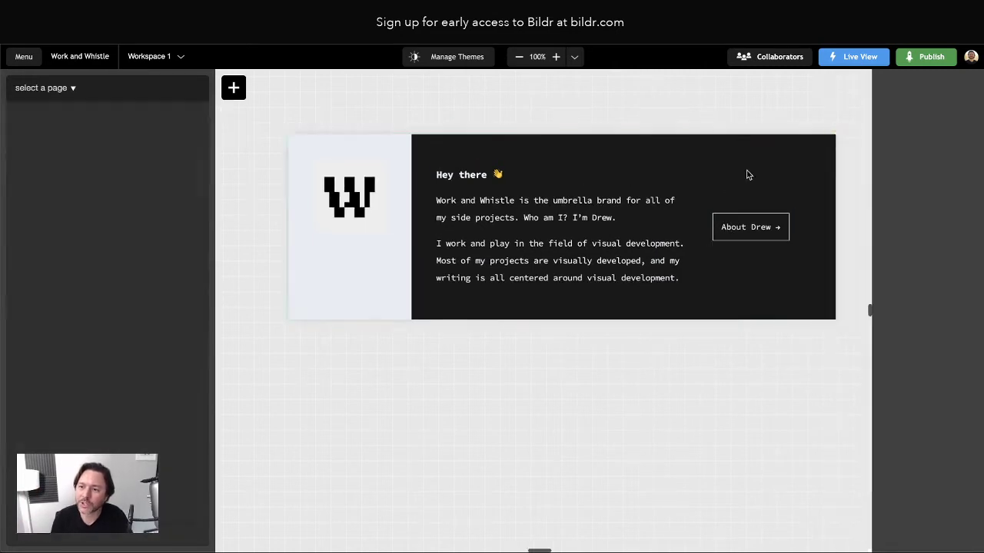
pyautogui.click(743, 235)
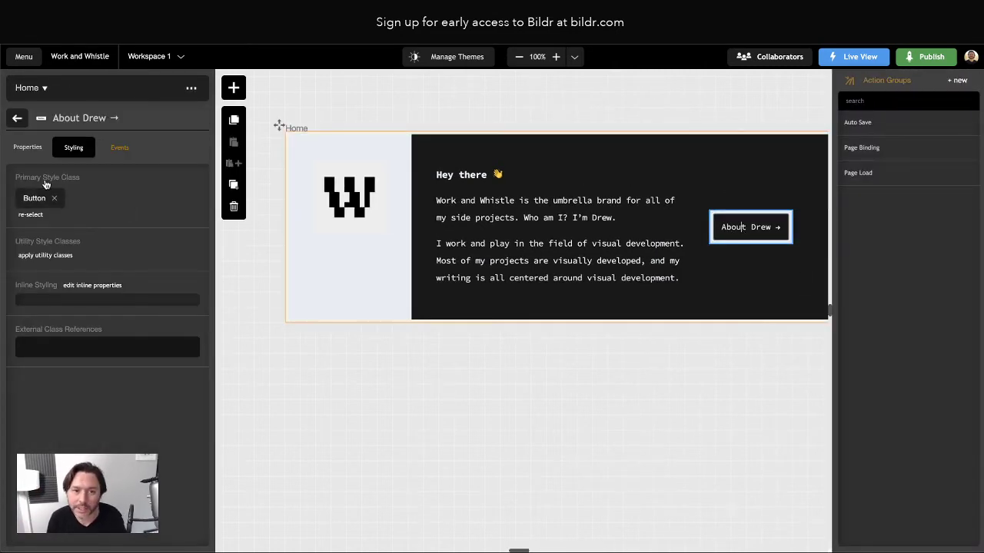
pyautogui.click(17, 120)
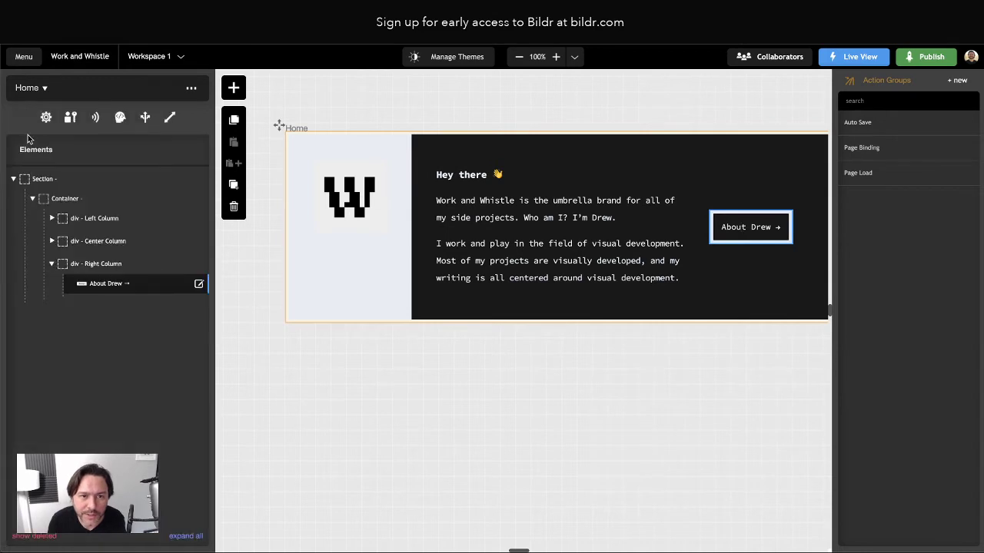
pyautogui.click(99, 289)
pyautogui.click(37, 199)
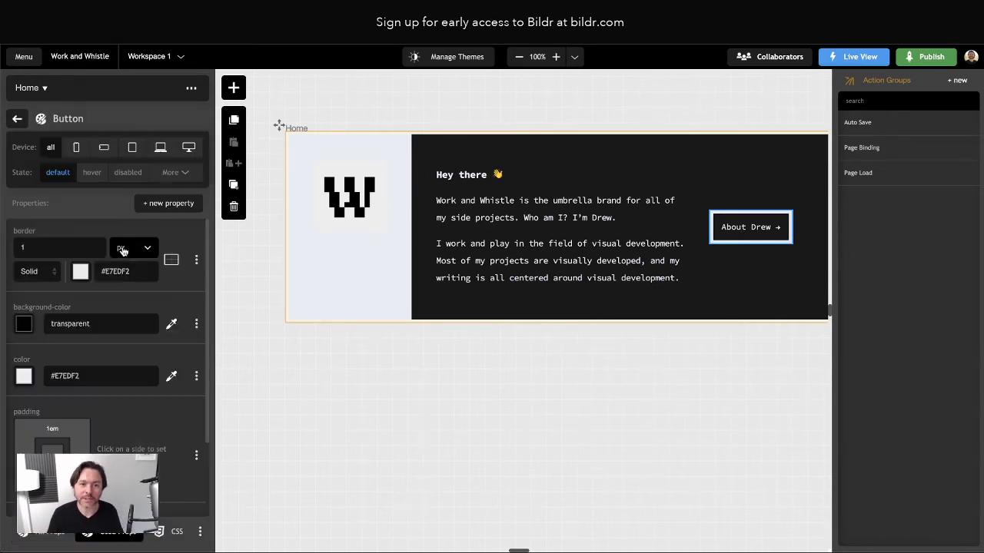
# Add a font-weight property to the "Button" class and set it to 600
pyautogui.click(169, 203)
pyautogui.write('font-wei')
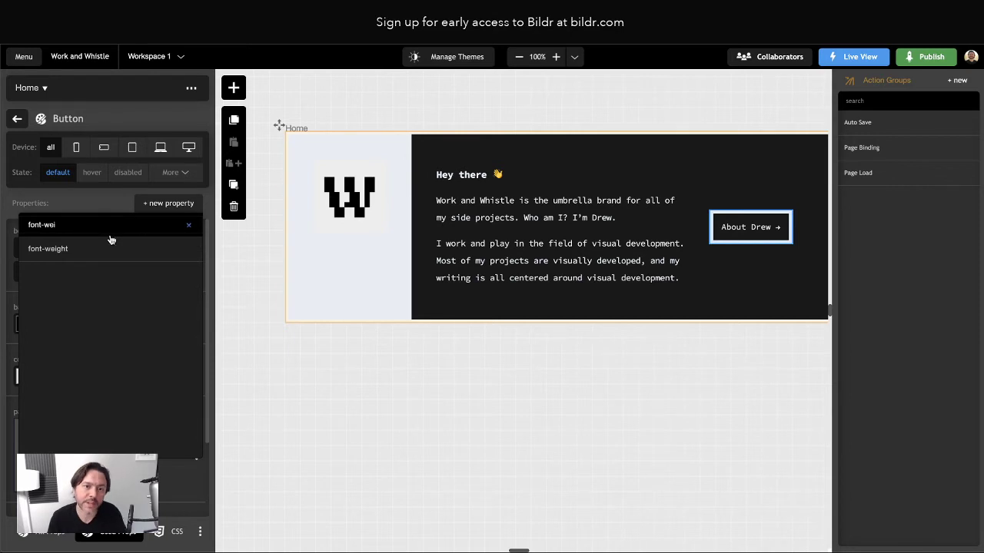
pyautogui.click(110, 248)
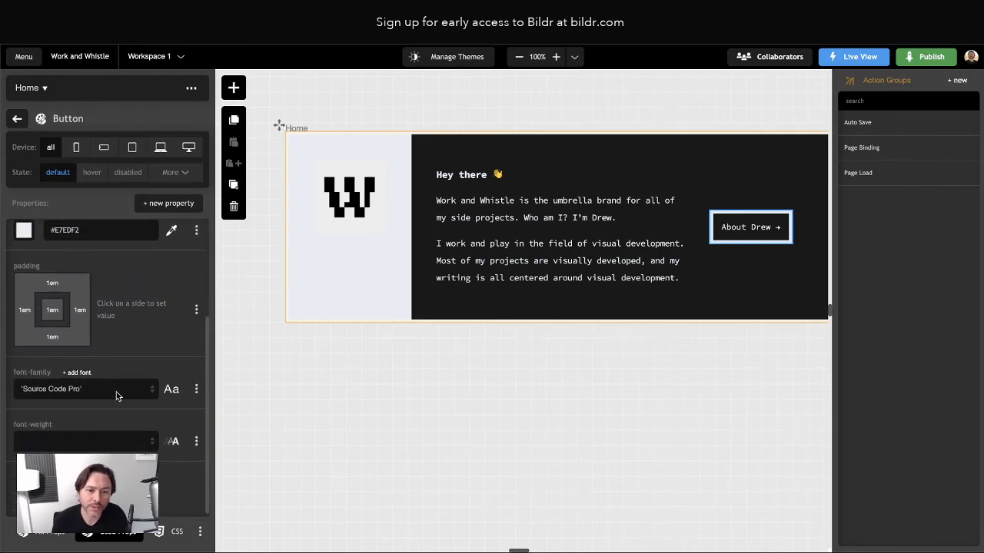
pyautogui.click(71, 442)
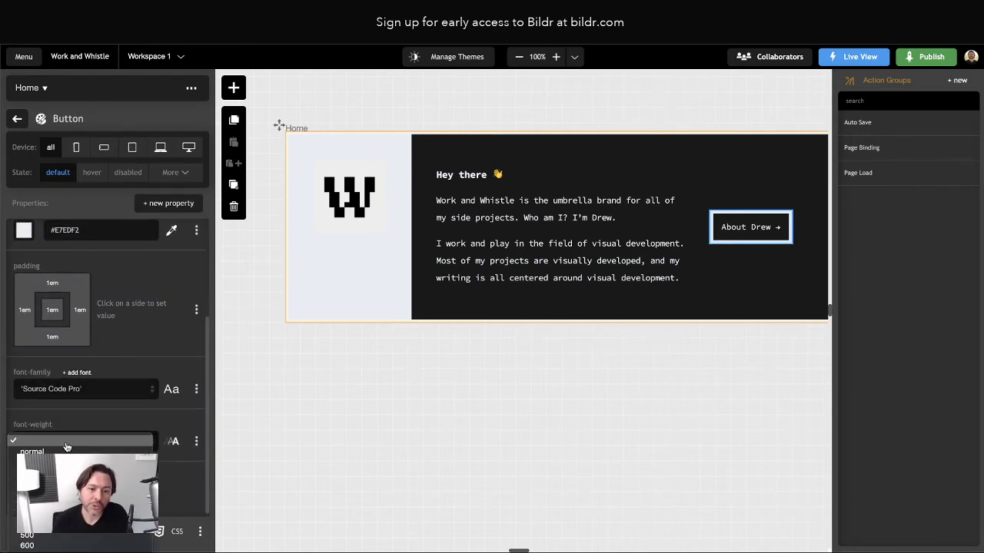
pyautogui.click(50, 547)
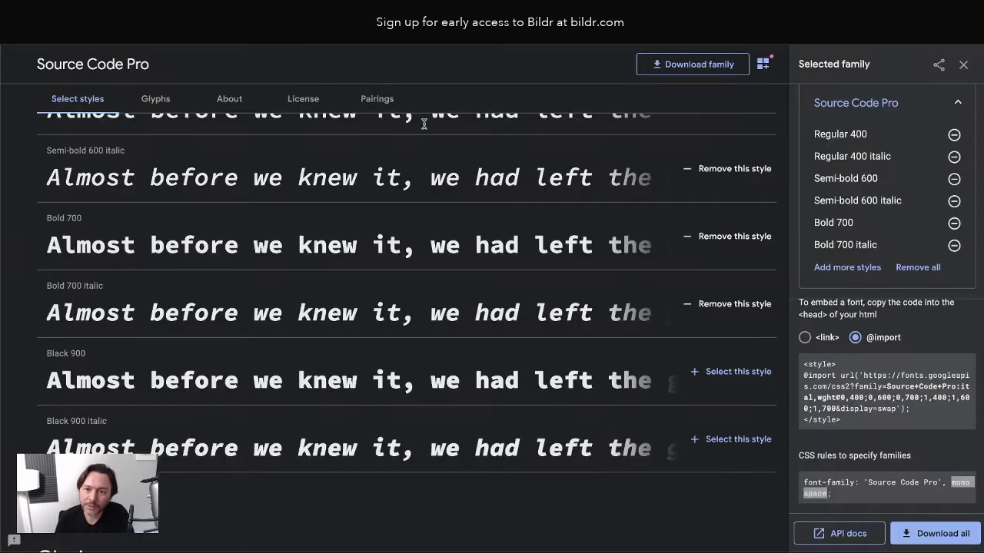
# Switch to the Google Fonts page and examine which weight numbers the Semi-bold and Bold styles of Source Code Pro use
pyautogui.scroll(3, 353, 220)
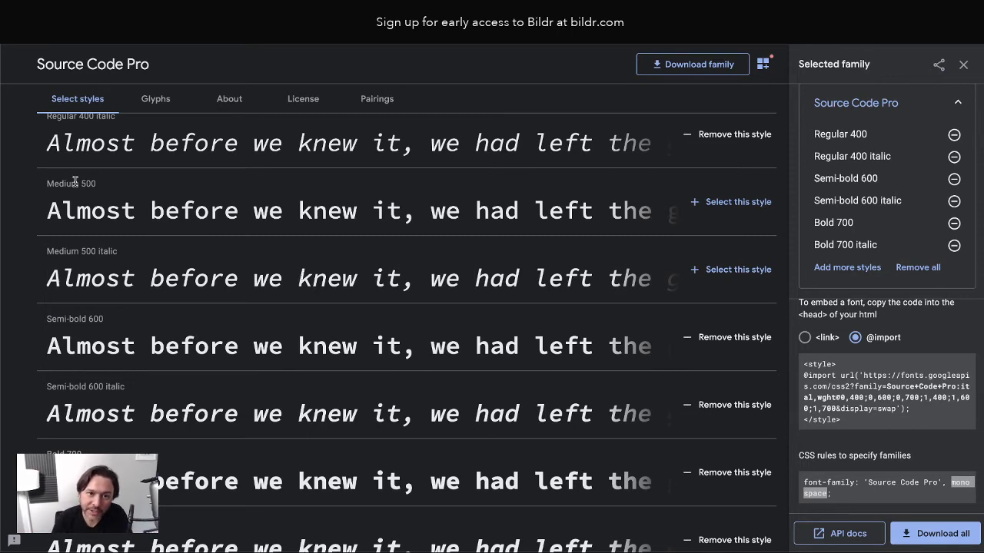
pyautogui.scroll(-2, 86, 183)
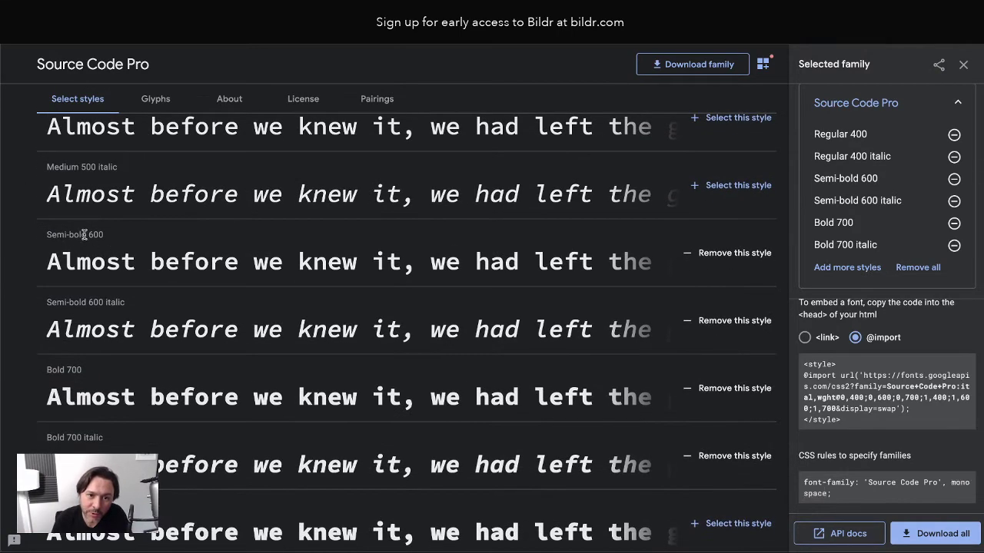
pyautogui.doubleClick(95, 235)
pyautogui.scroll(-1, 90, 316)
pyautogui.moveTo(66, 317); pyautogui.dragTo(115, 319)
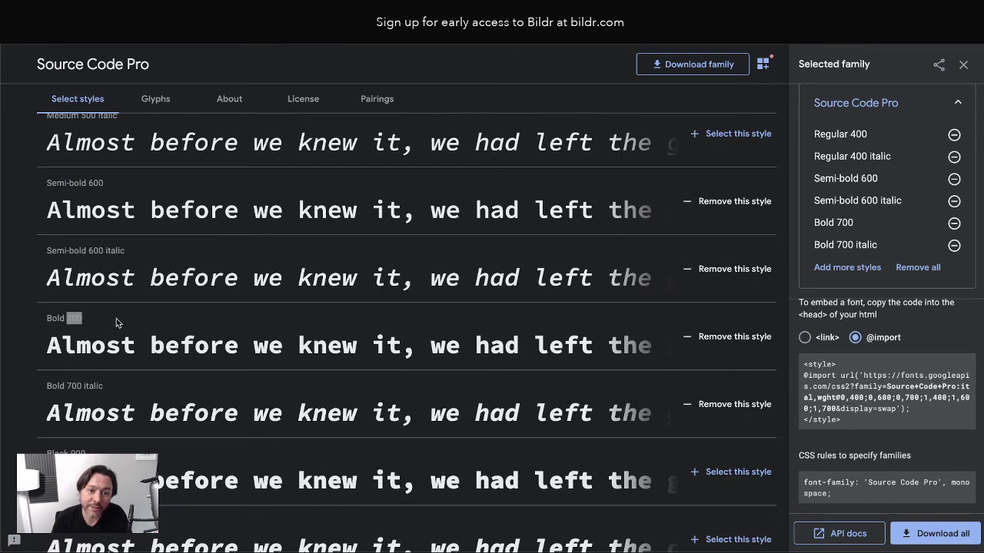
pyautogui.click(76, 175)
pyautogui.moveTo(92, 183); pyautogui.dragTo(103, 183)
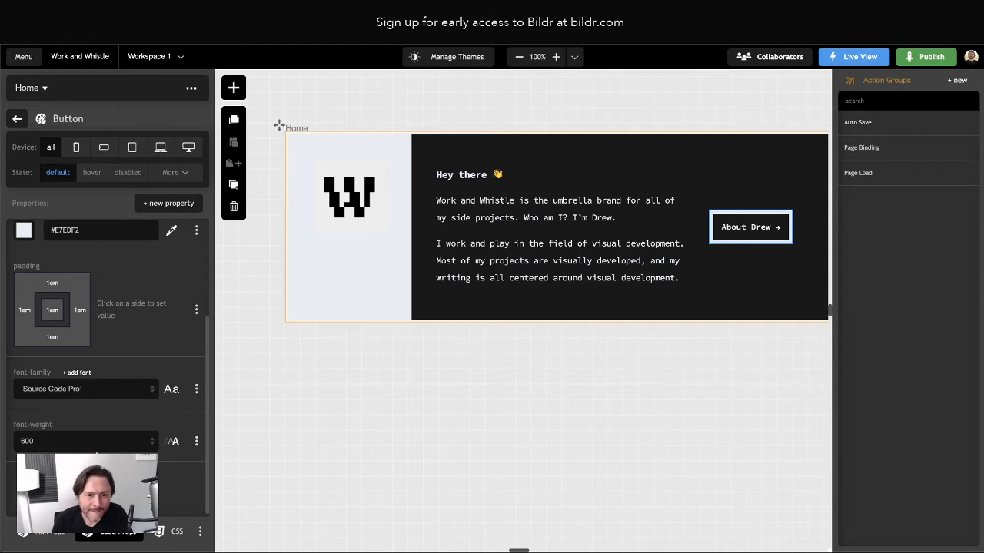
# Return to Bildr and add a font-size property of 1 em to the "Button" class
pyautogui.scroll(5, 140, 288)
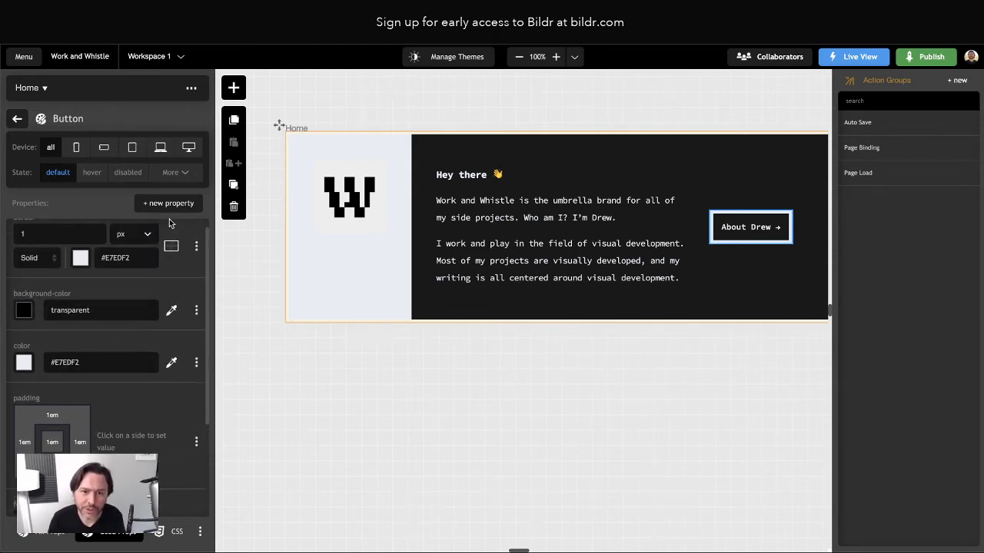
pyautogui.click(174, 205)
pyautogui.write('font-siz')
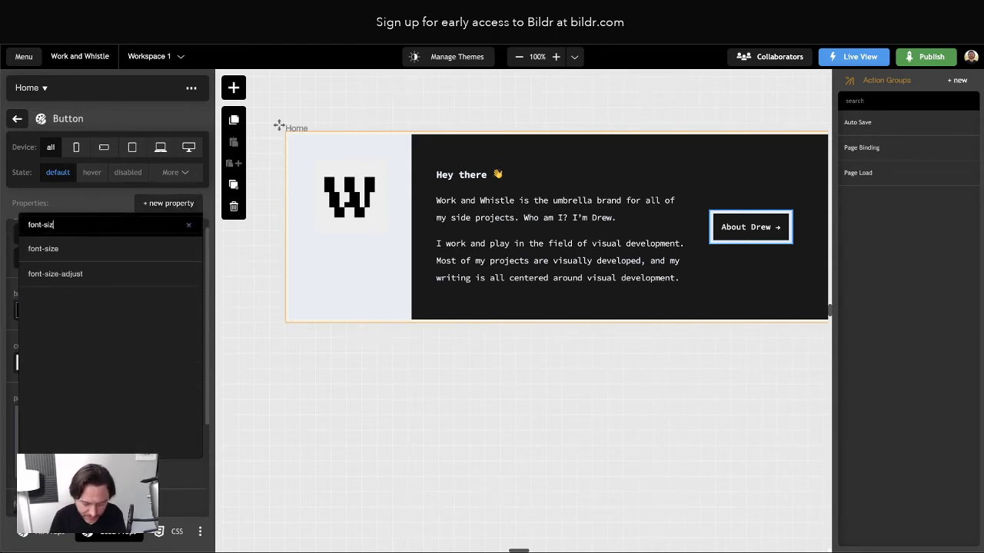
pyautogui.write('e')
pyautogui.click(116, 248)
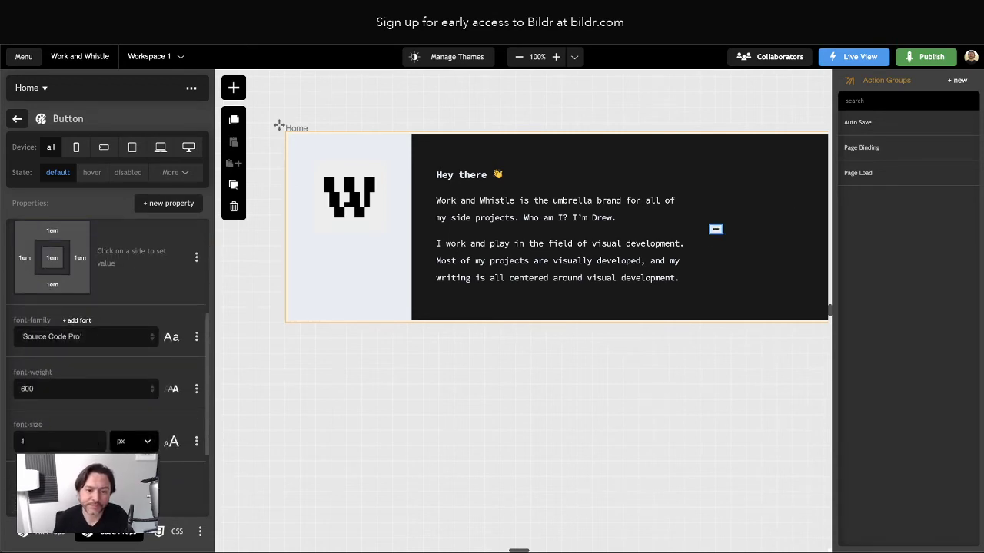
pyautogui.click(132, 489)
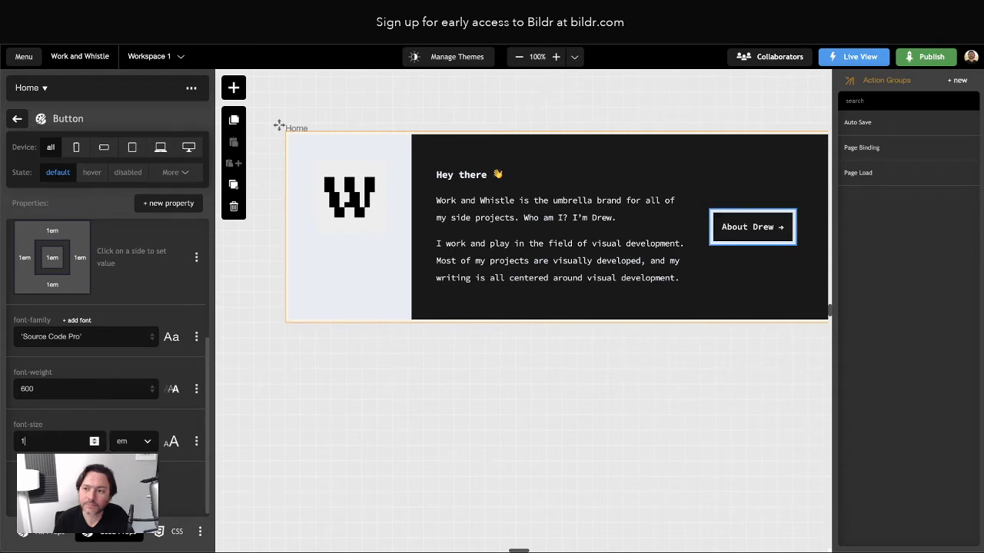
pyautogui.click(492, 366)
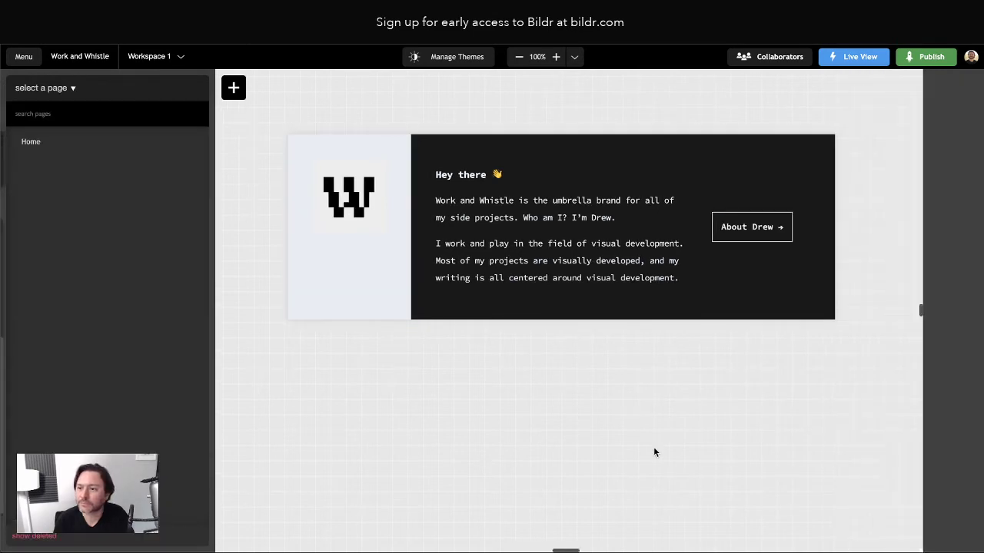
# Create a utility style class named "Button - Action Button" on the about button in the right column
pyautogui.click(759, 226)
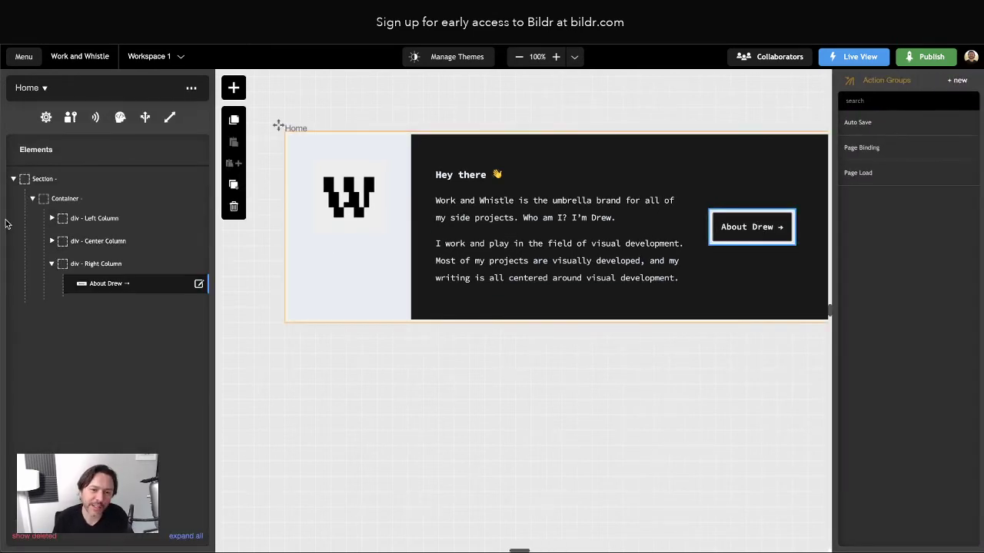
pyautogui.click(86, 282)
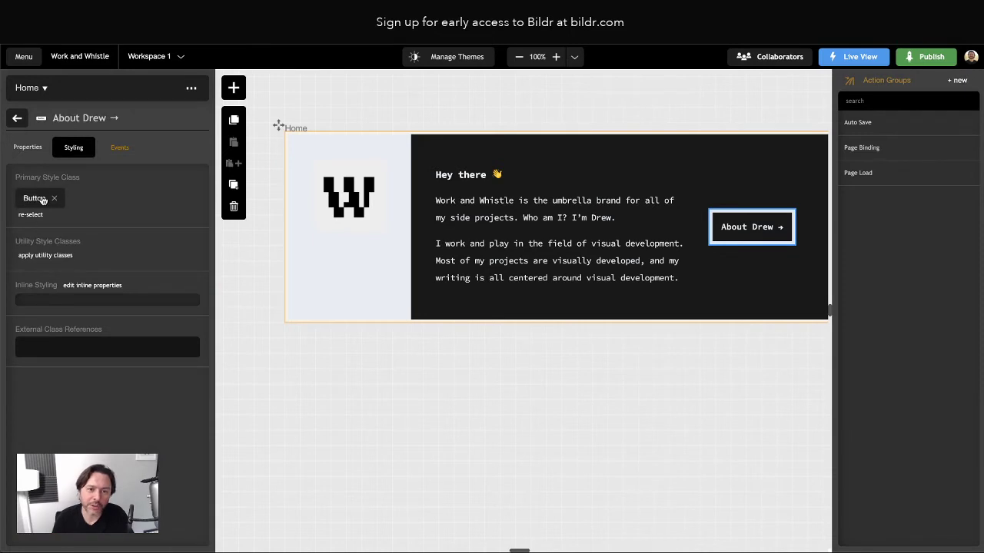
pyautogui.click(51, 256)
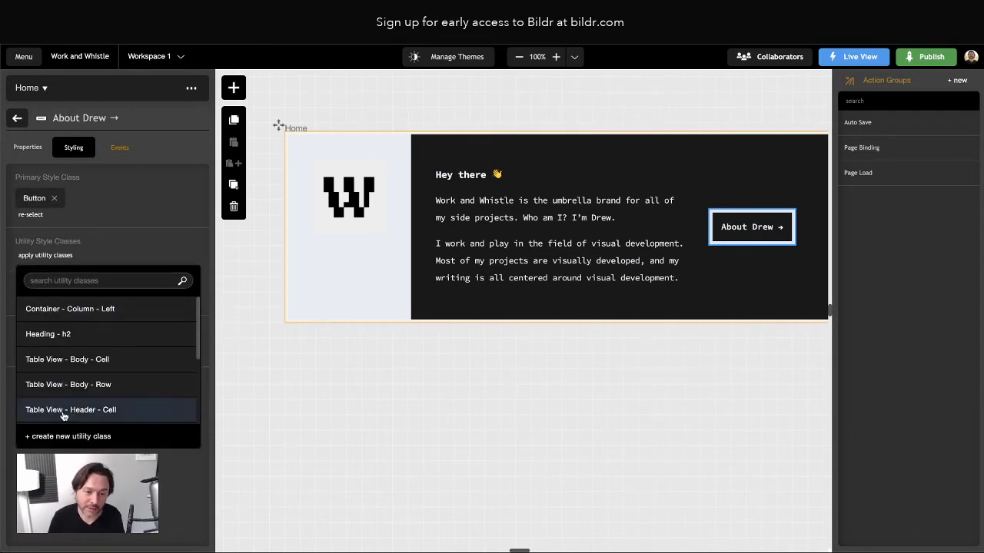
pyautogui.click(53, 257)
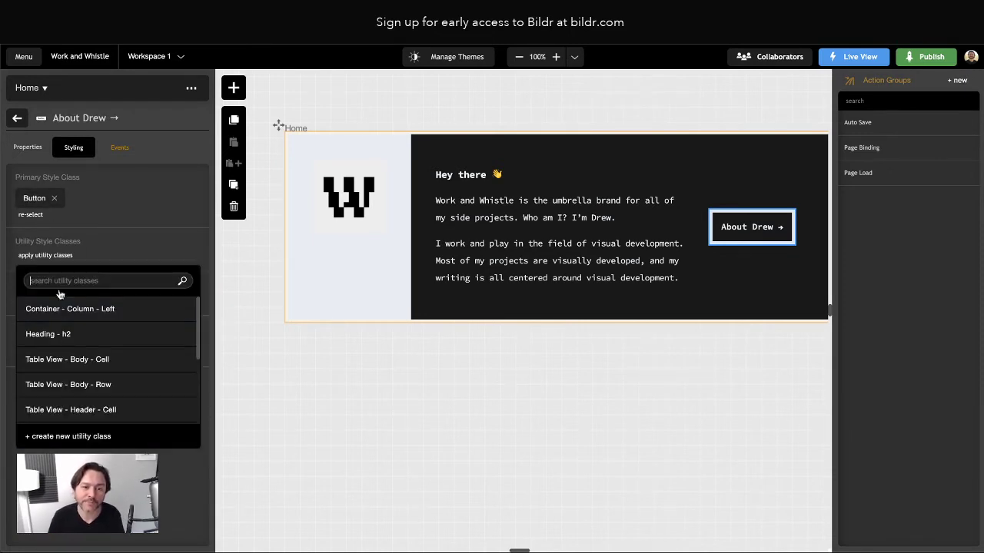
pyautogui.click(59, 436)
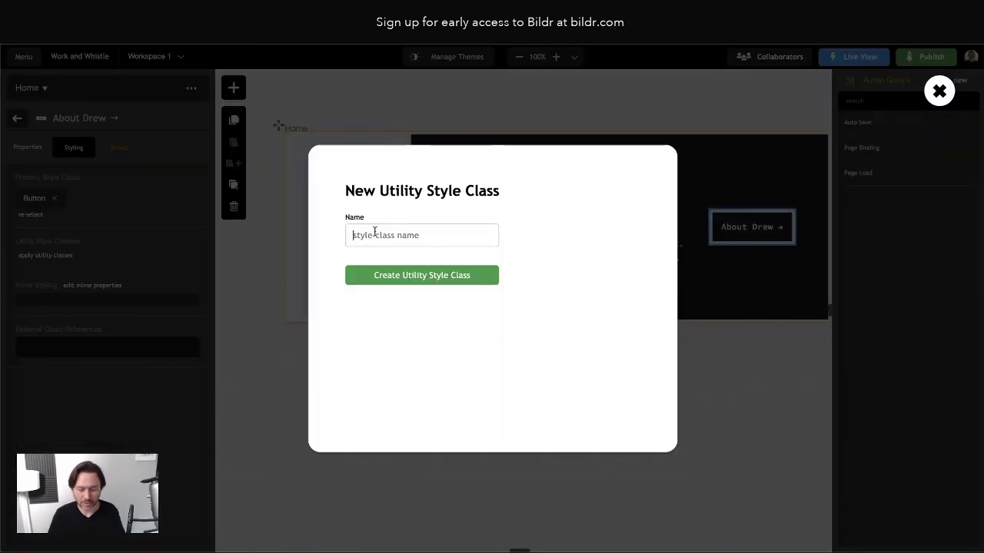
pyautogui.write('Button - Action ')
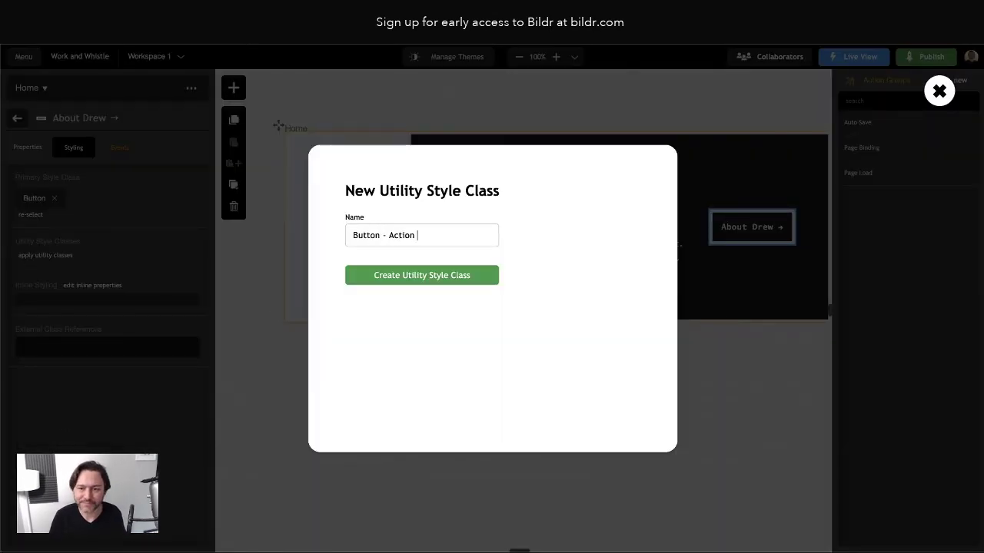
pyautogui.write('Button')
pyautogui.click(431, 276)
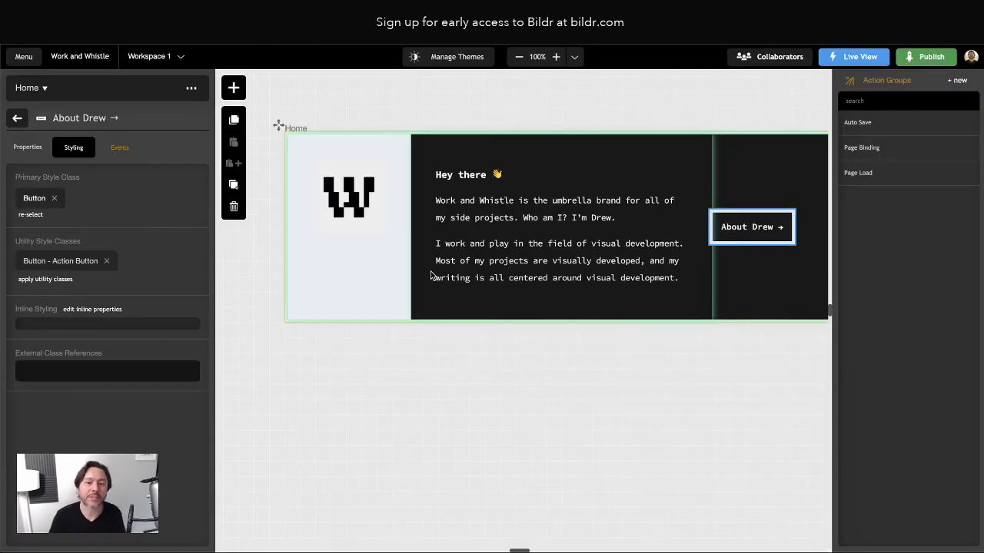
# Add a background-color property of #181818 to the "Button - Action Button" utility class
pyautogui.click(63, 261)
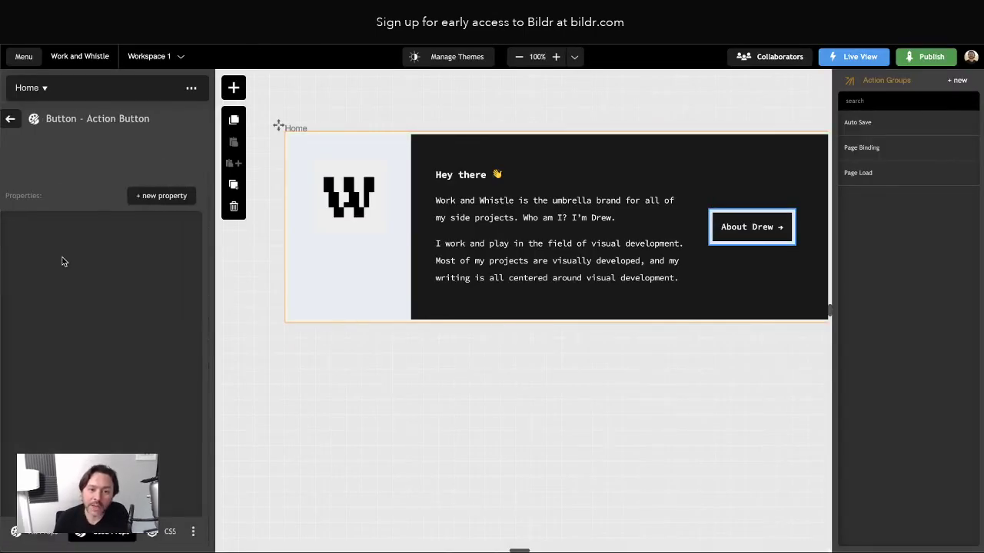
pyautogui.click(165, 205)
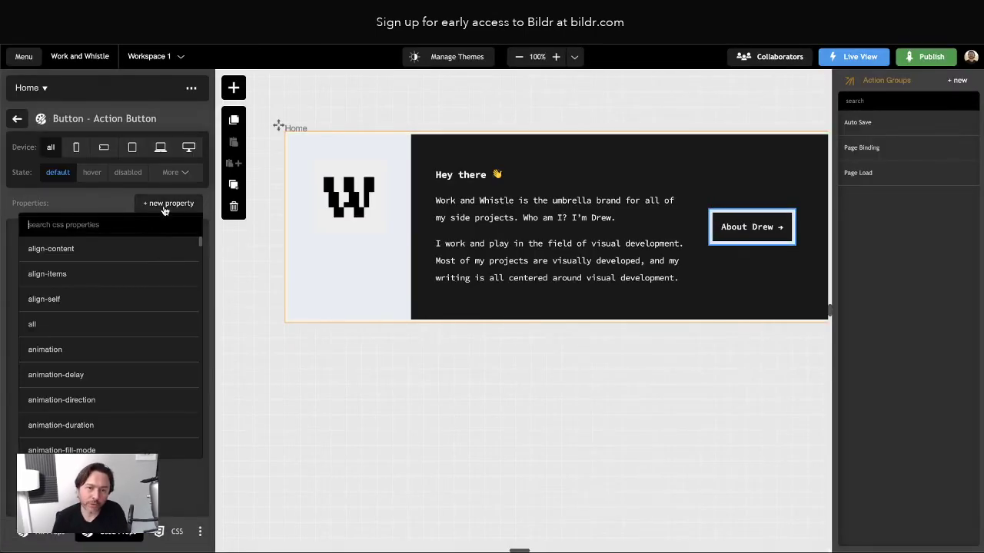
pyautogui.write('background-coloir')
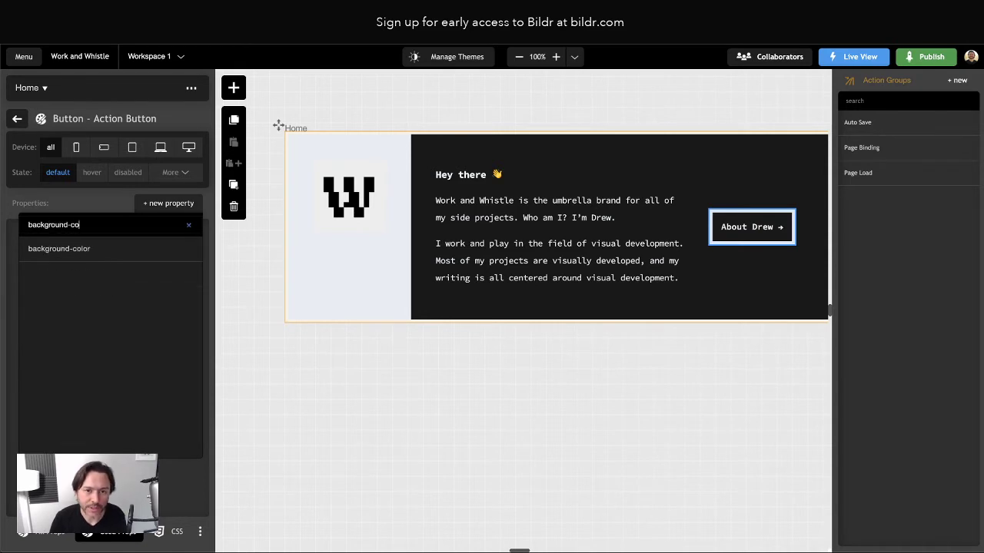
pyautogui.press('BackSpace')
pyautogui.press('BackSpace')
pyautogui.write('r')
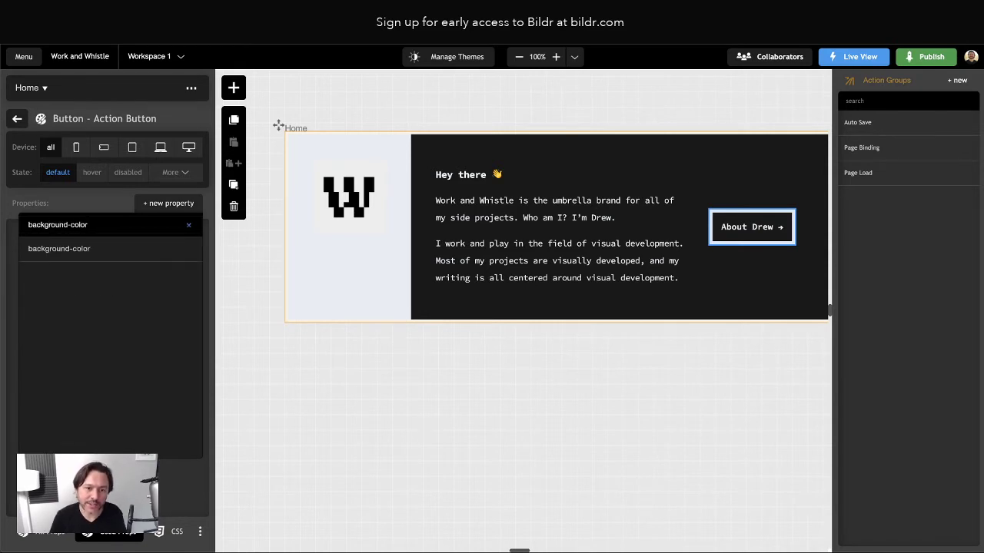
pyautogui.click(65, 252)
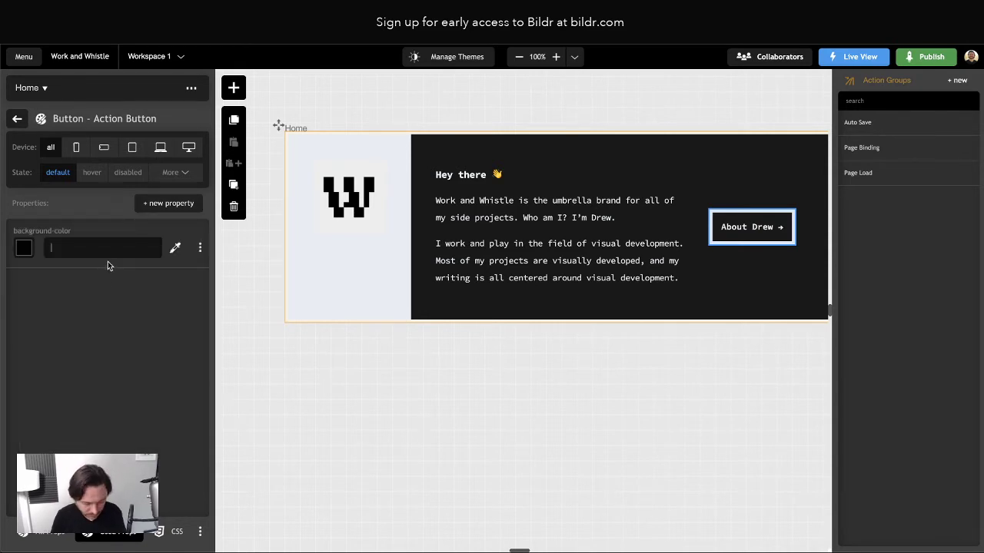
pyautogui.write('#181818')
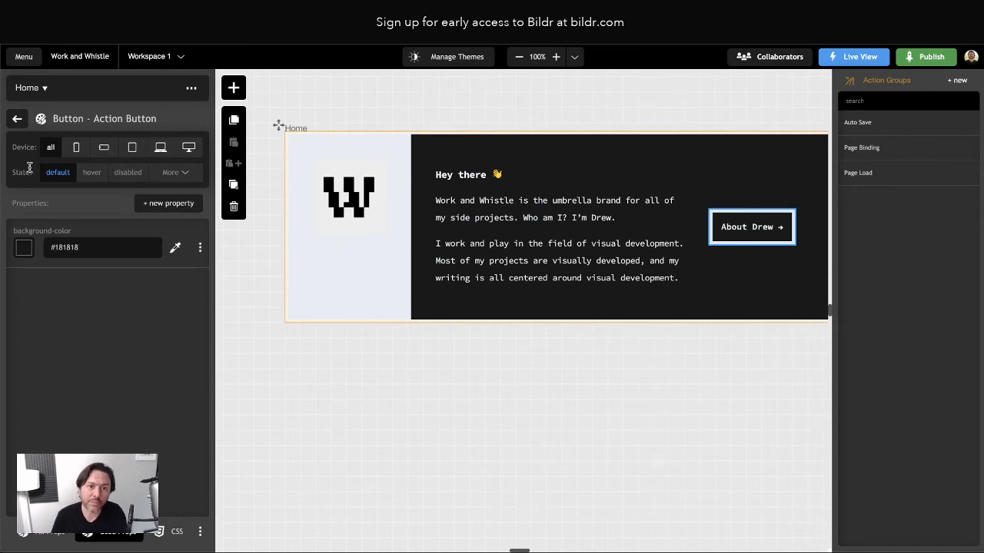
# Compare the properties of the primary "Button" class with the background color in the "Button - Action Button" utility class
pyautogui.click(17, 120)
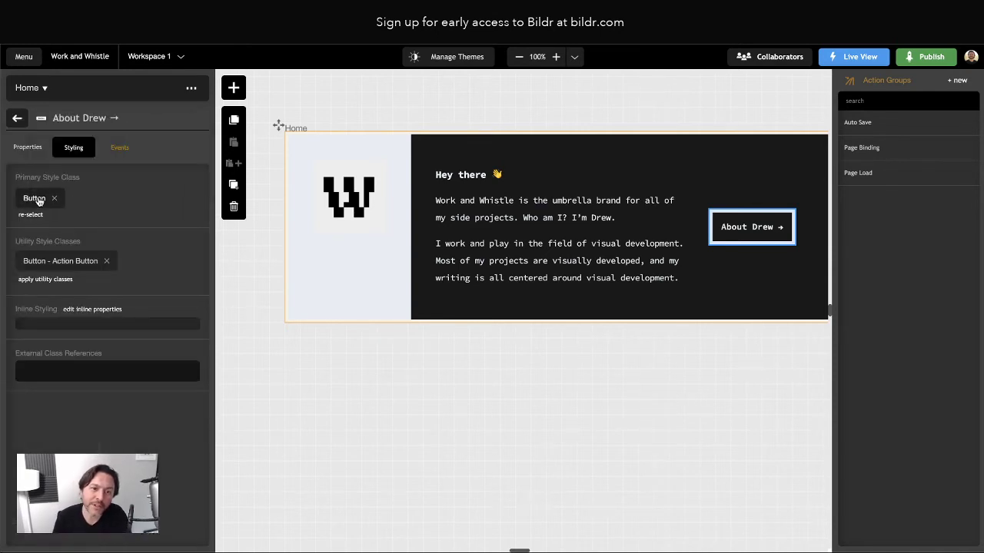
pyautogui.click(35, 199)
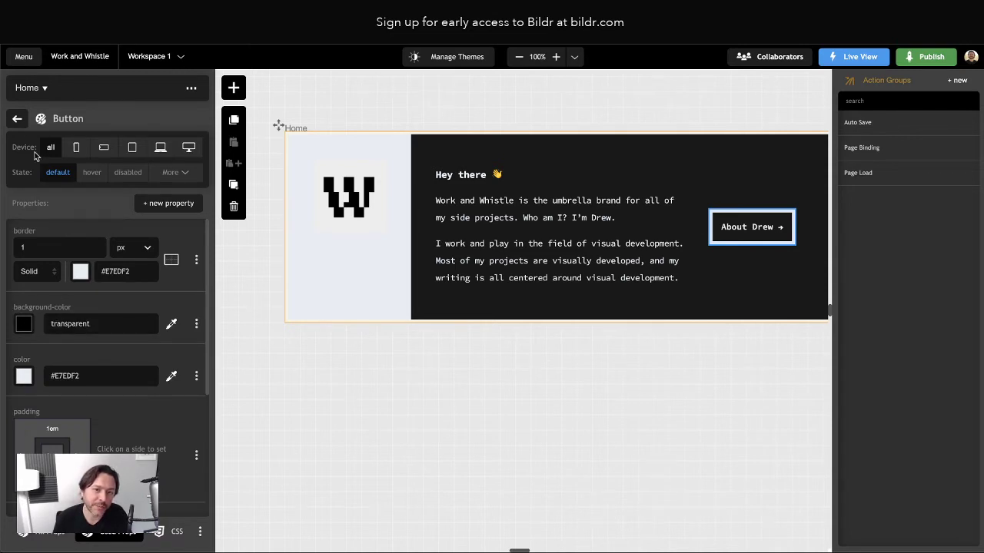
pyautogui.click(17, 119)
pyautogui.click(46, 263)
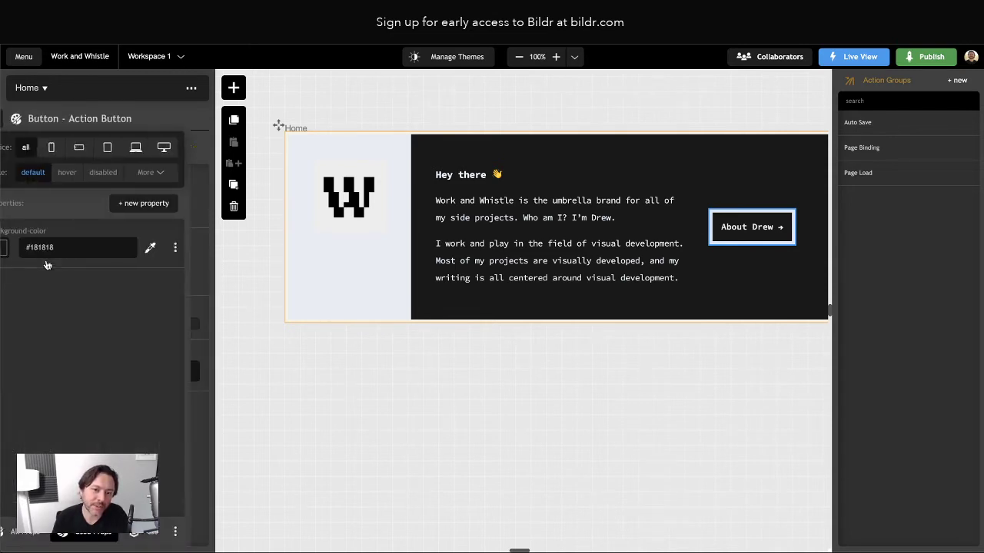
pyautogui.moveTo(13, 231); pyautogui.dragTo(77, 232)
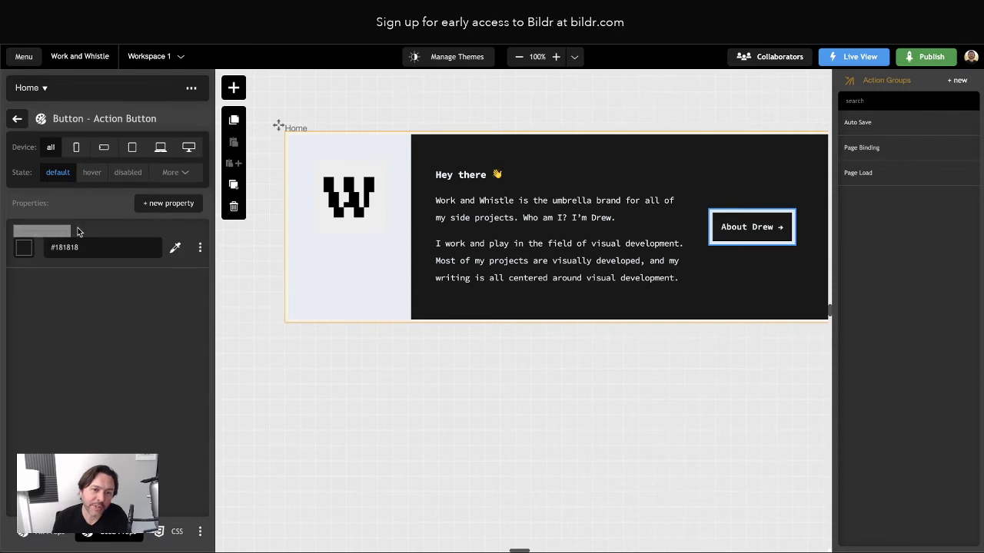
pyautogui.click(65, 241)
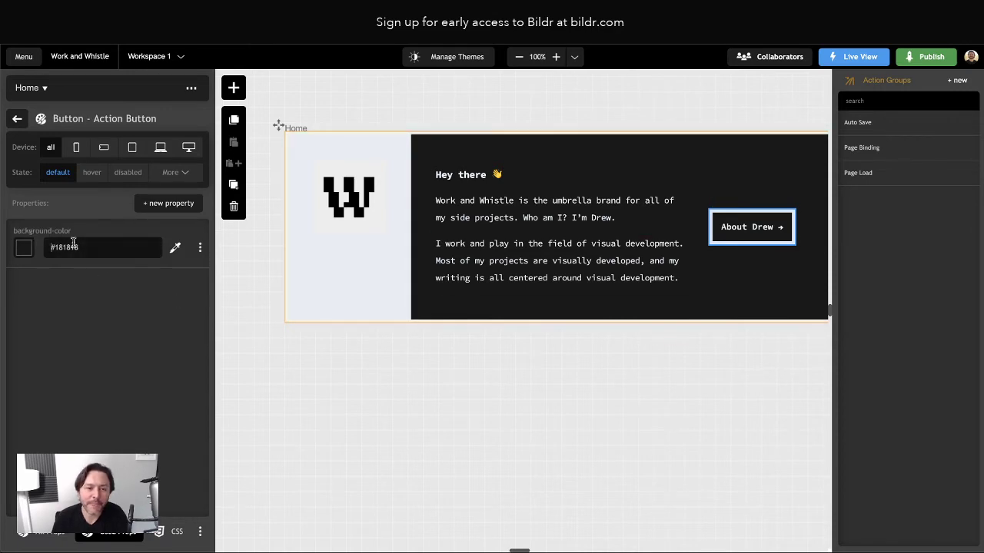
# Add a border property to the "Button - Action Button" class and set its width to 0 px
pyautogui.click(155, 205)
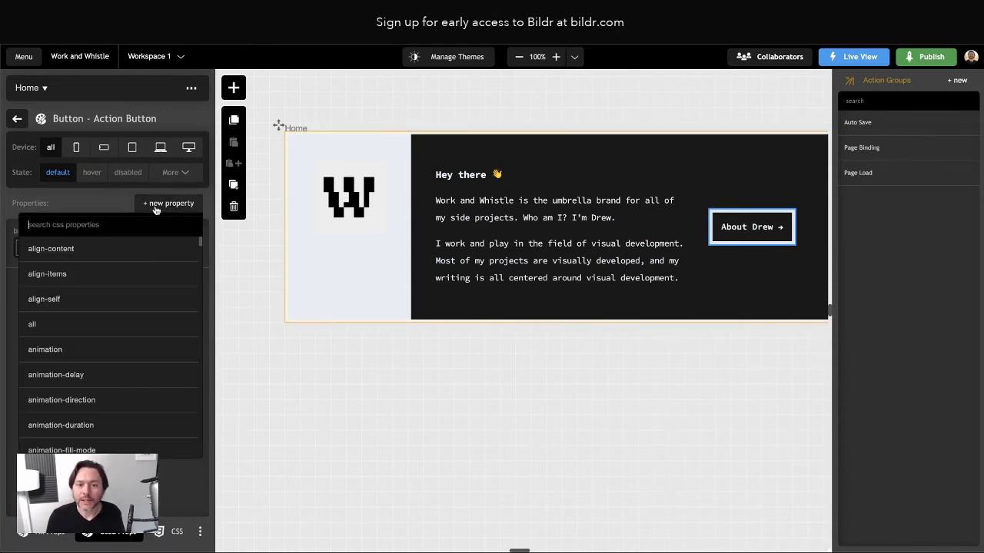
pyautogui.write('border')
pyautogui.press('Return')
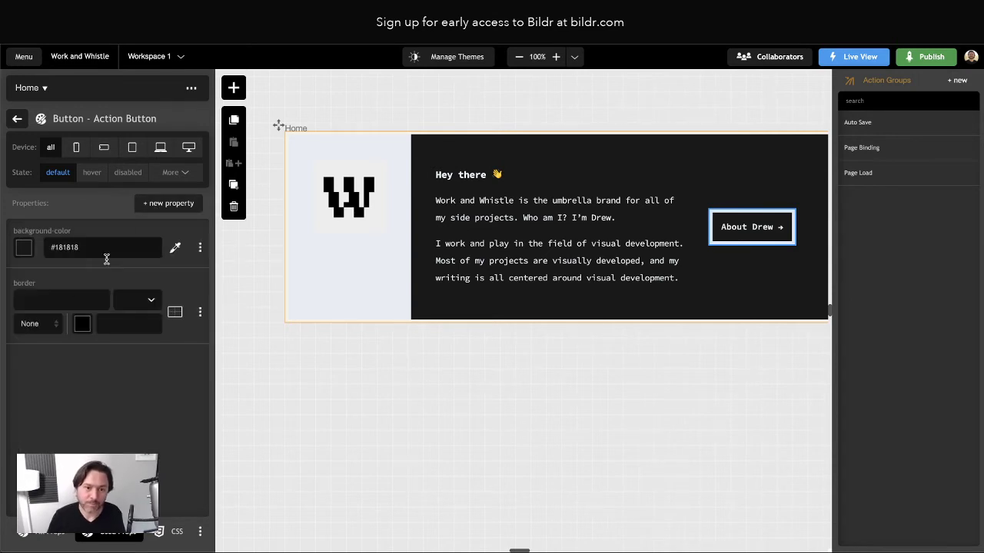
pyautogui.write('0')
pyautogui.press('Return')
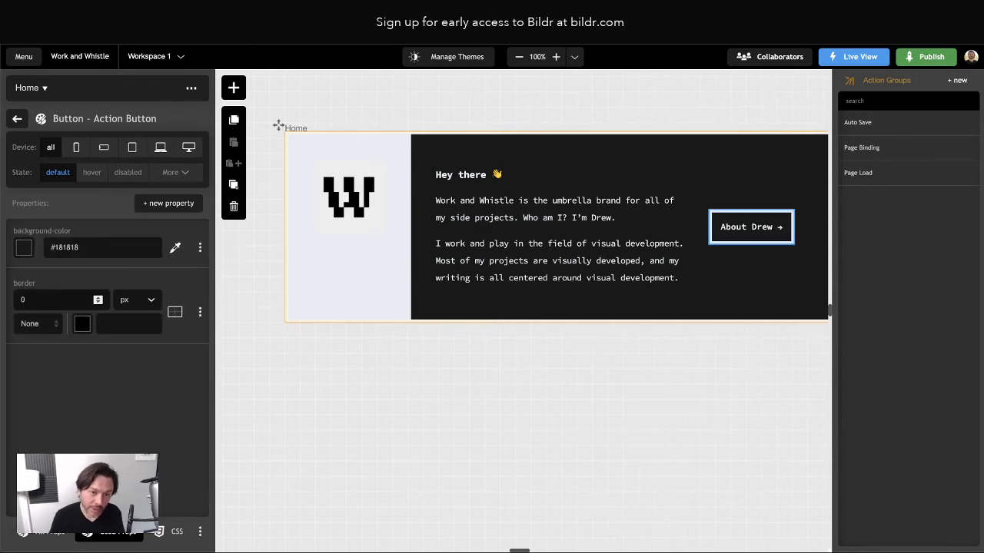
pyautogui.click(42, 302)
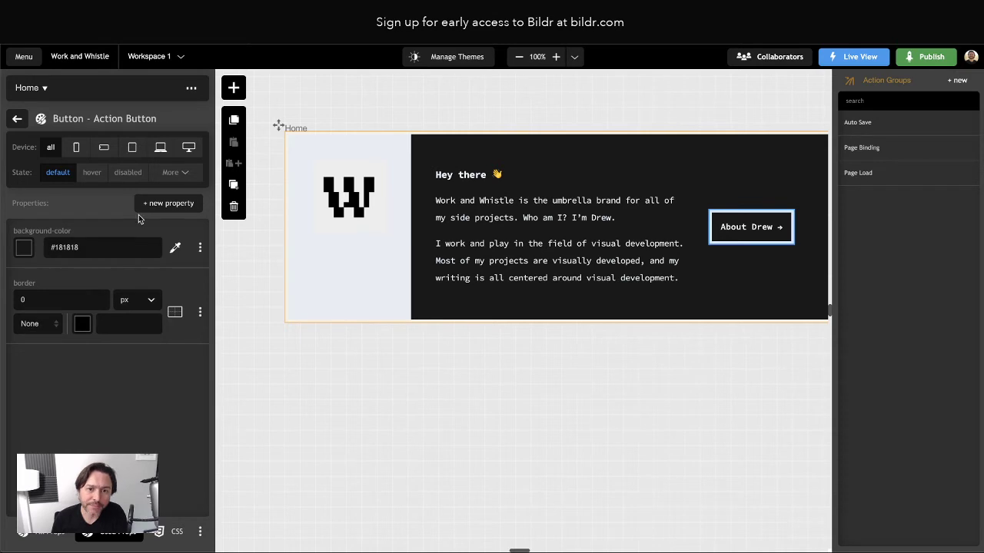
pyautogui.click(169, 204)
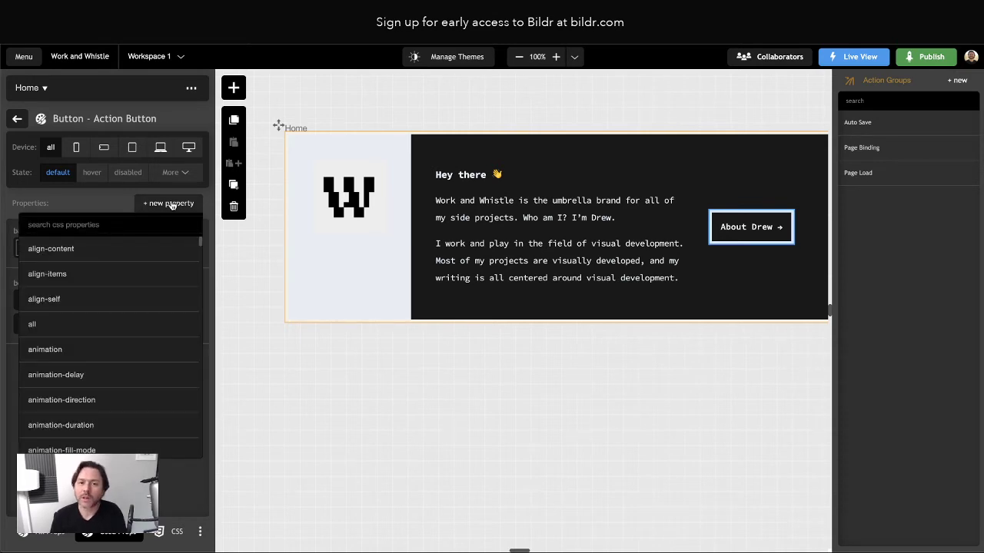
pyautogui.click(169, 204)
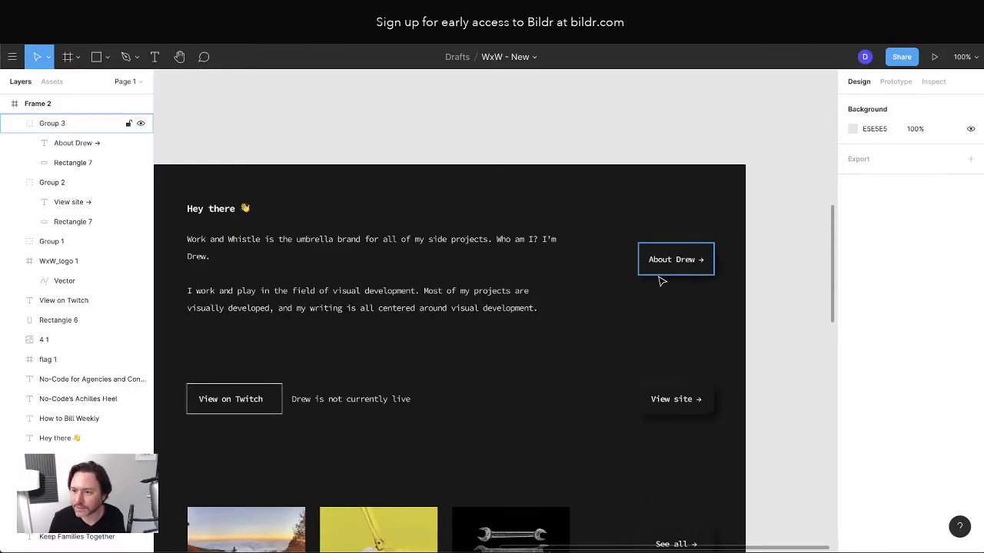
pyautogui.click(660, 275)
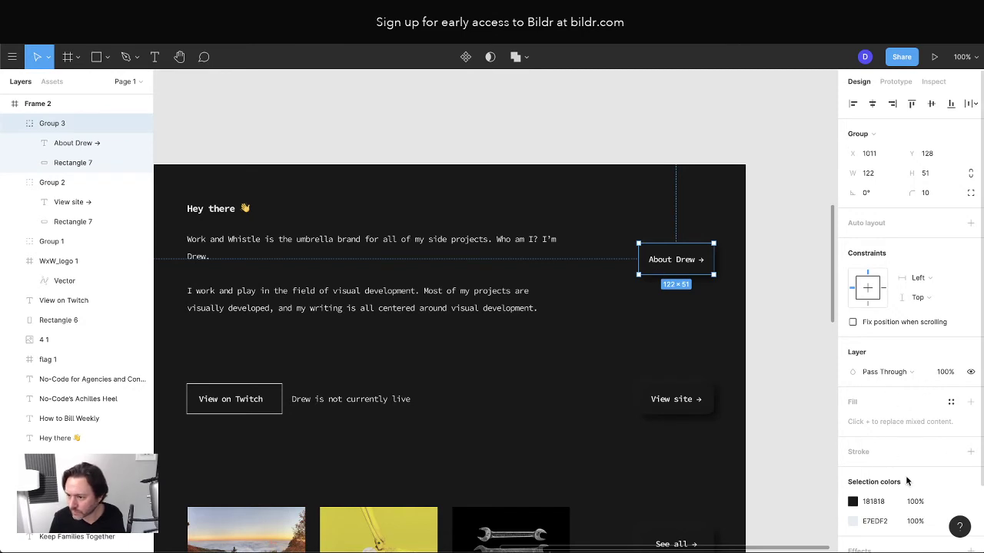
pyautogui.scroll(-2, 906, 477)
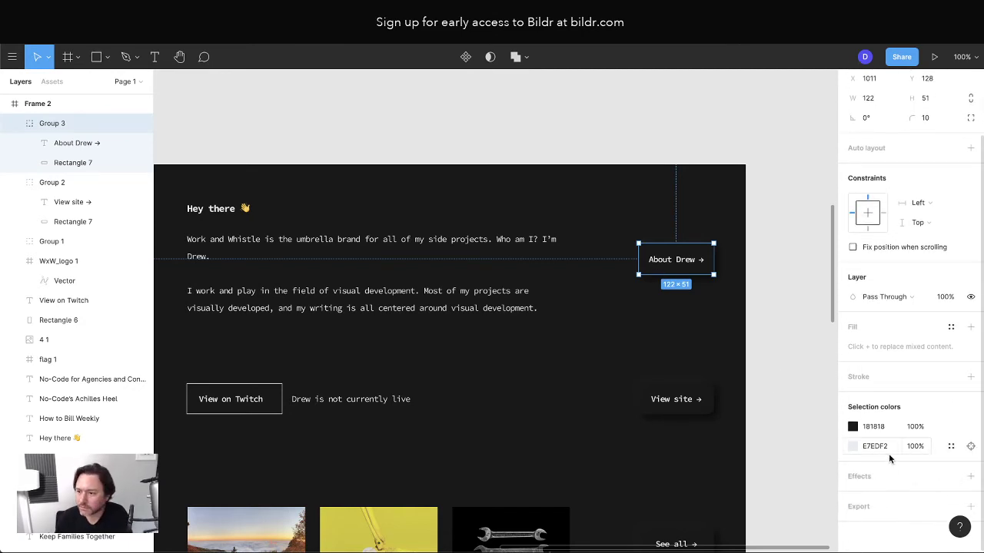
pyautogui.click(881, 476)
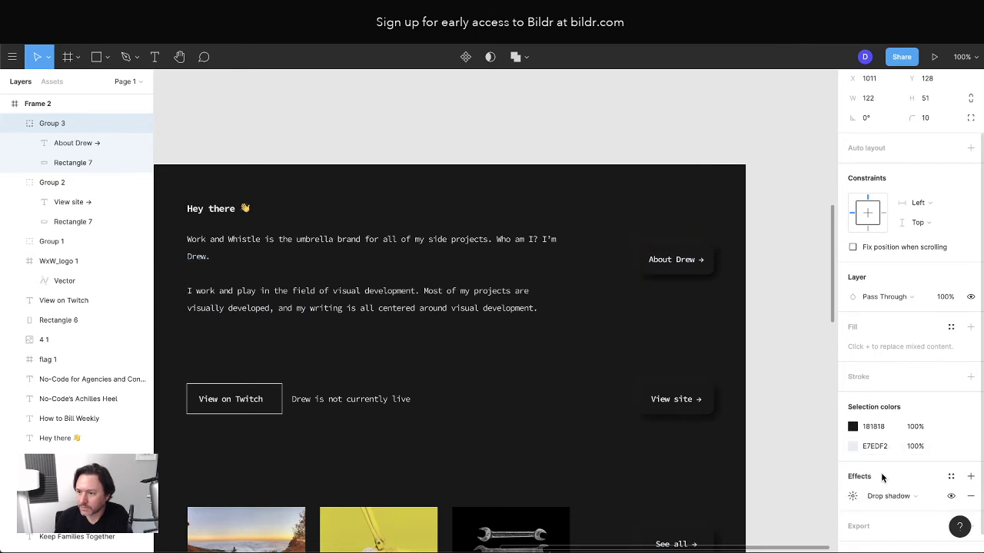
pyautogui.hscroll(-1, 697, 273)
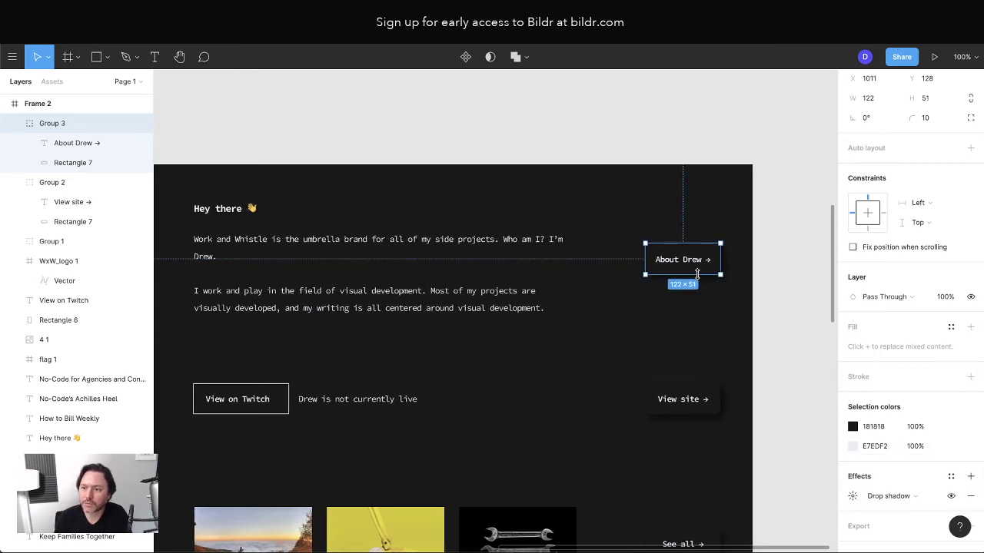
pyautogui.click(970, 496)
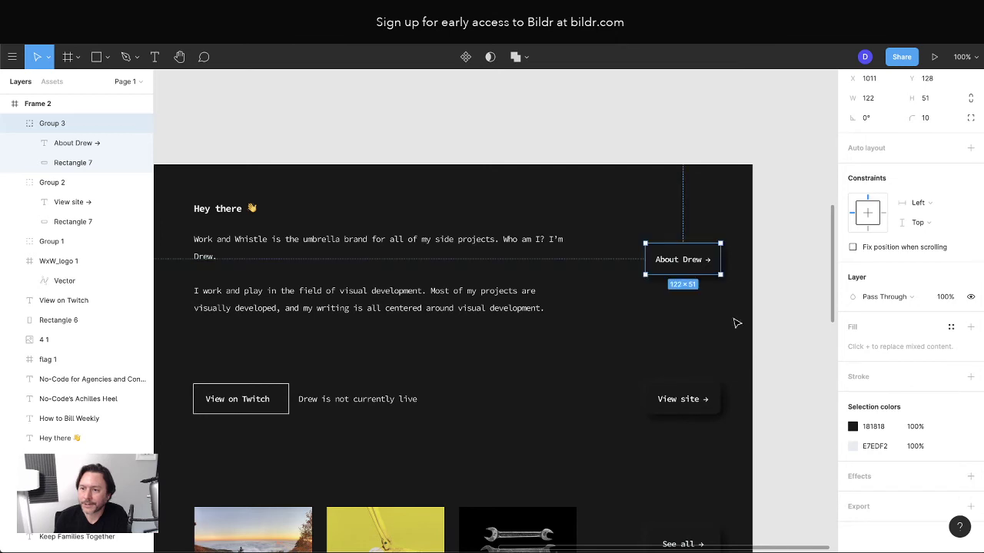
# Inspect the offset, blur and colour of the first drop shadow on the about button's rectangle in the Figma design
pyautogui.doubleClick(687, 262)
pyautogui.click(48, 162)
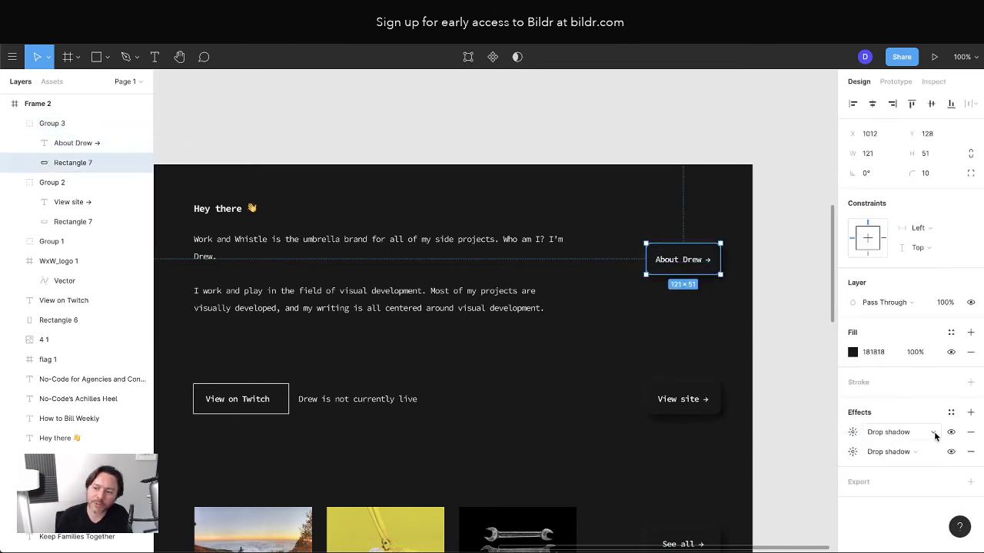
pyautogui.click(852, 432)
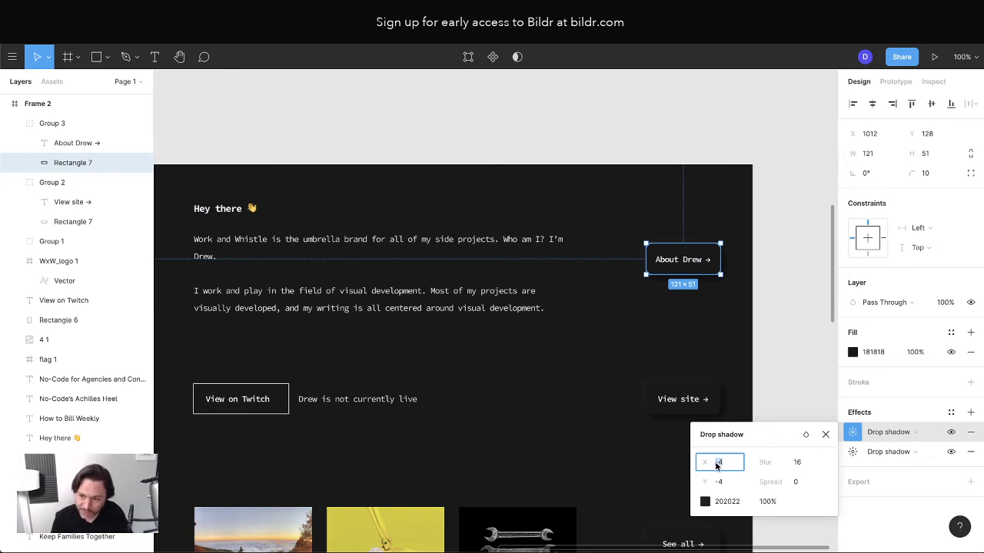
pyautogui.click(796, 463)
pyautogui.click(726, 502)
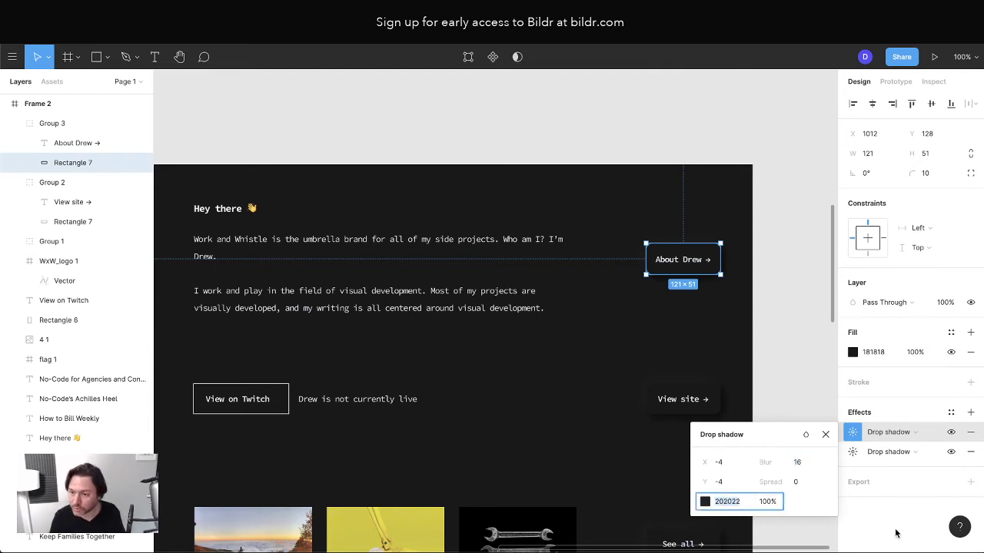
pyautogui.press('Escape')
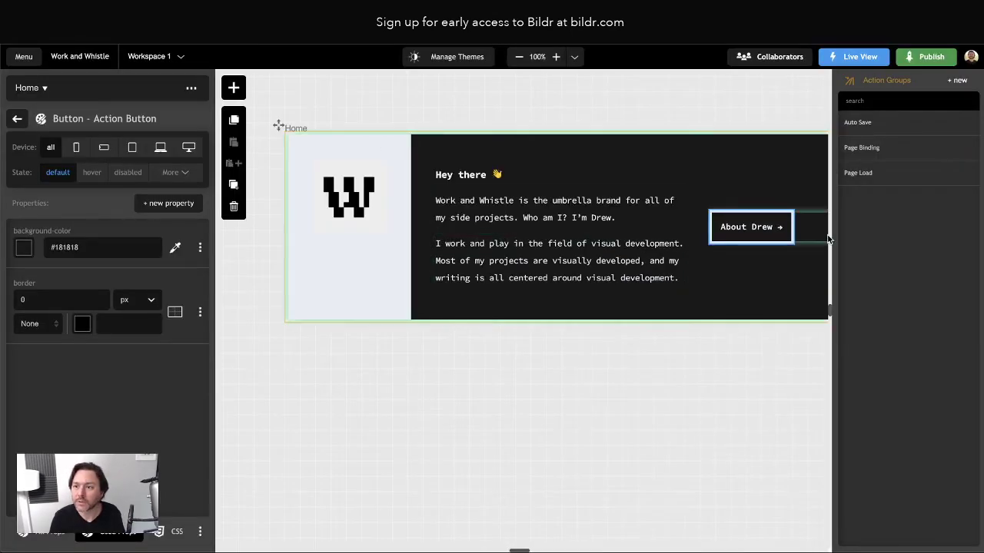
# Switch back to Bildr and add a box-shadow property of -4px -4px 16px #202022 to the "Button - Action Button" class
pyautogui.click(163, 204)
pyautogui.write('box')
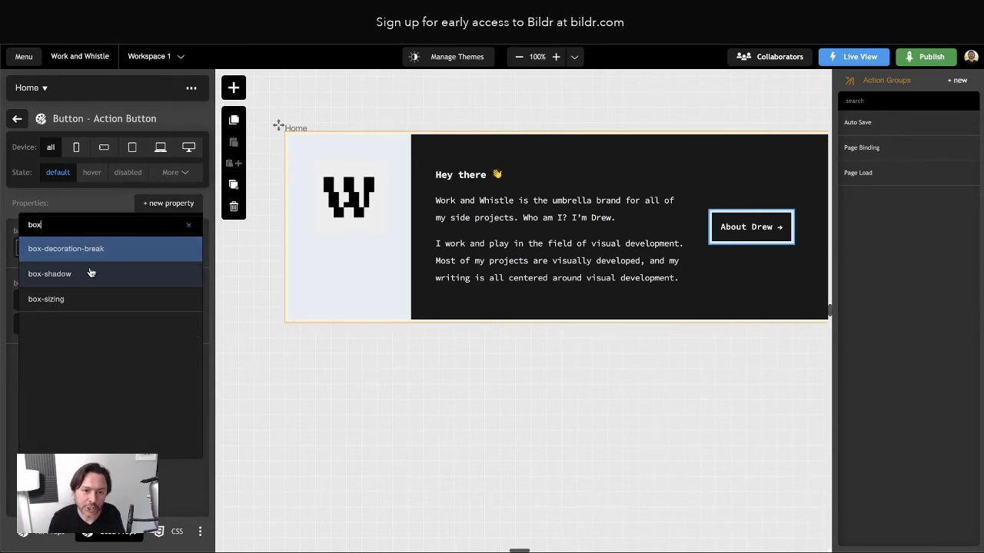
pyautogui.click(90, 273)
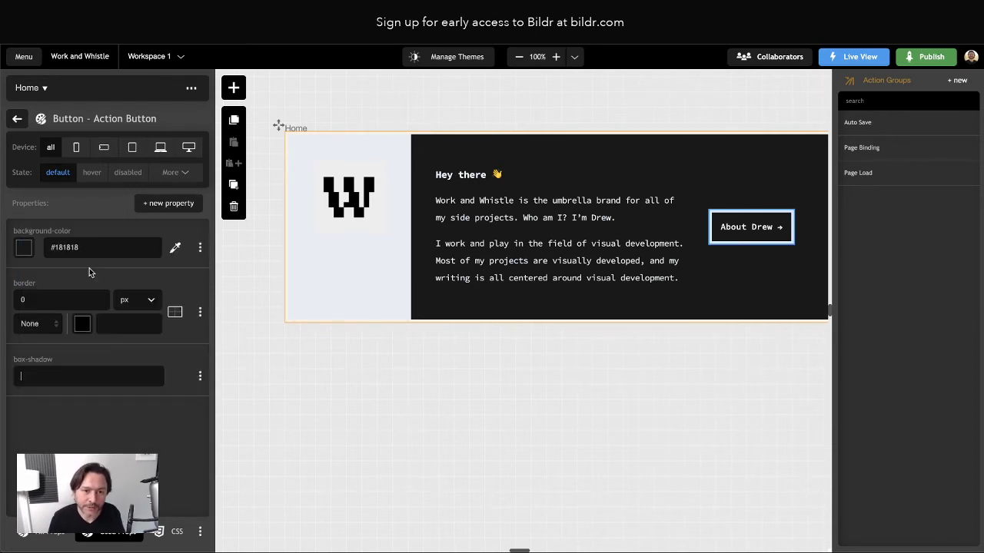
pyautogui.write('-4px -4px ')
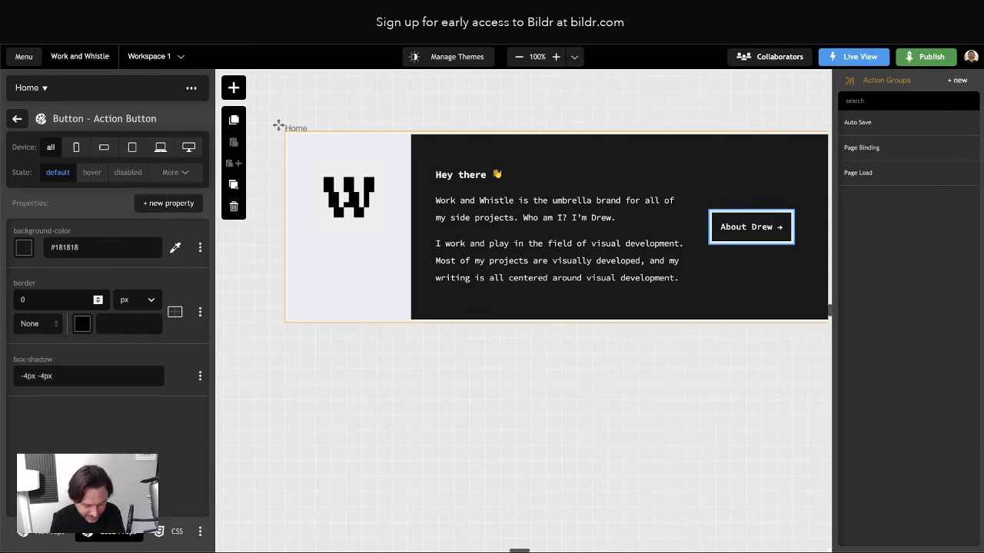
pyautogui.write('16px ')
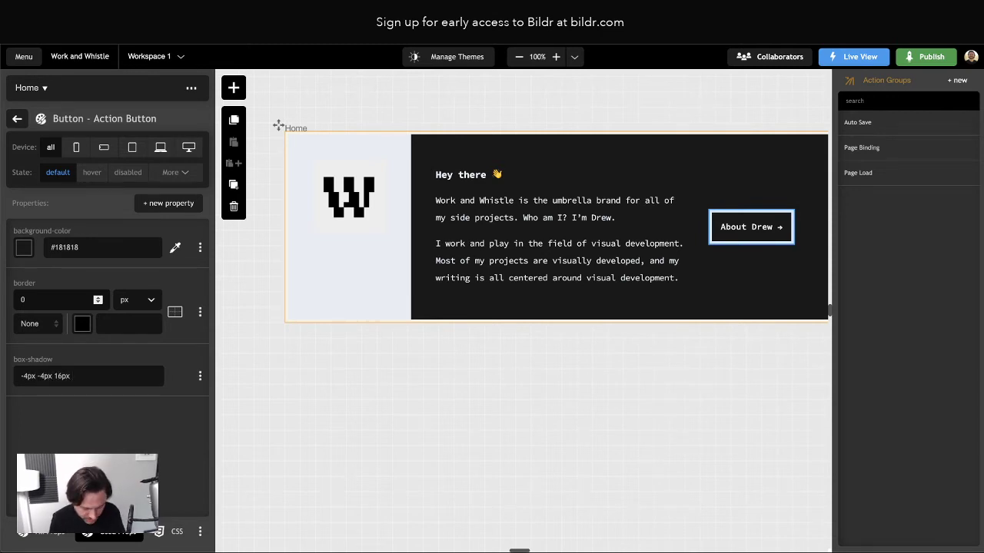
pyautogui.write('#202022')
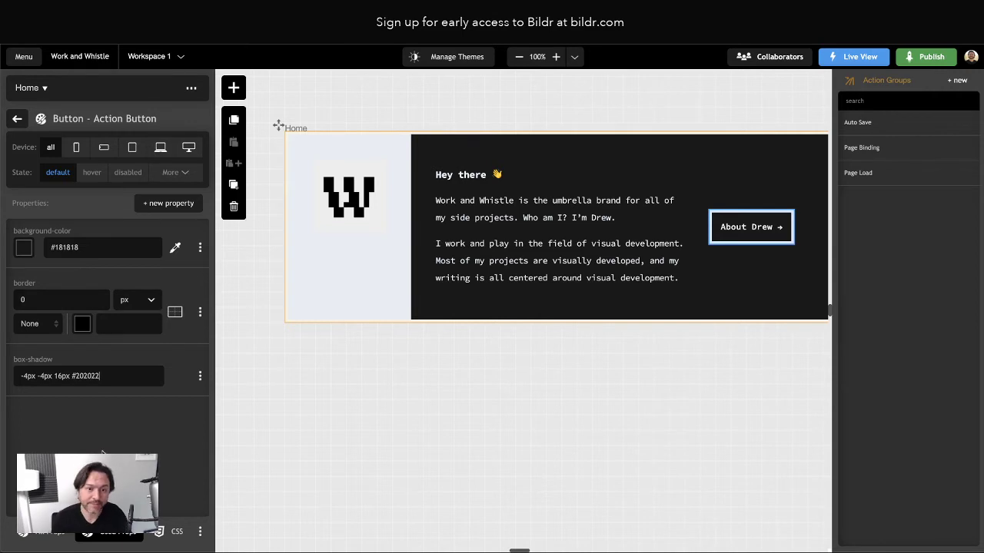
pyautogui.click(60, 416)
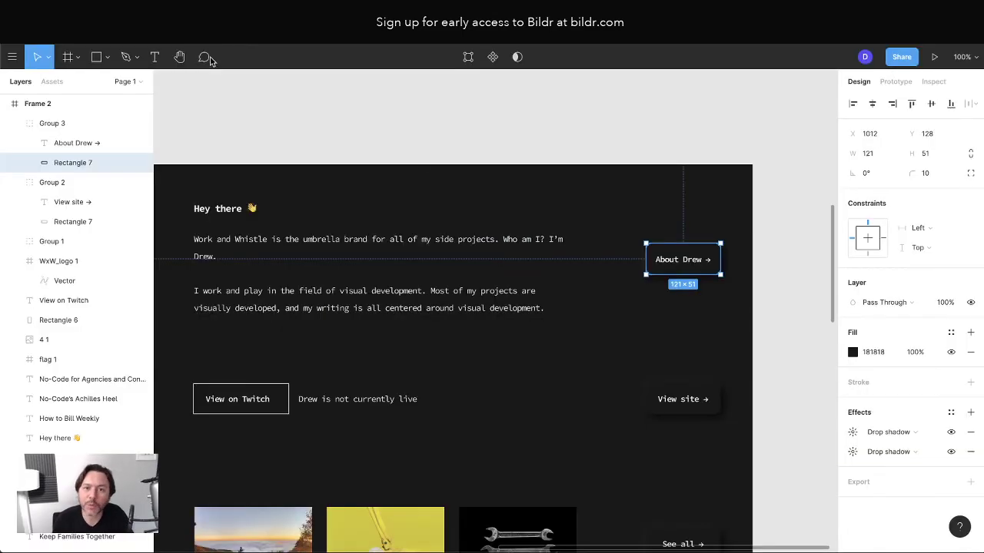
# Check the rectangle's second drop shadow in Figma and append 4px 4px 16px #000000 to the class's box-shadow in Bildr
pyautogui.click(853, 452)
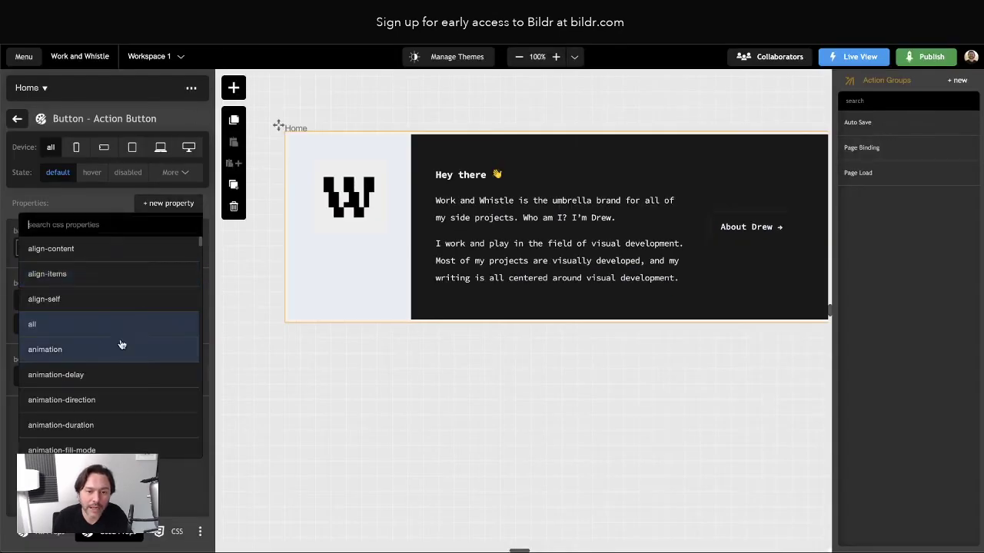
pyautogui.click(123, 379)
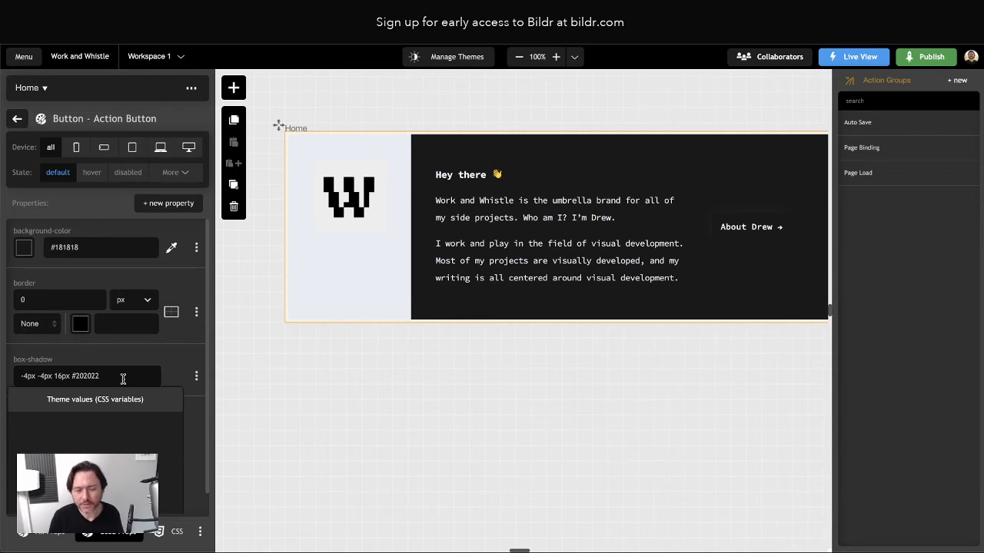
pyautogui.write(', ')
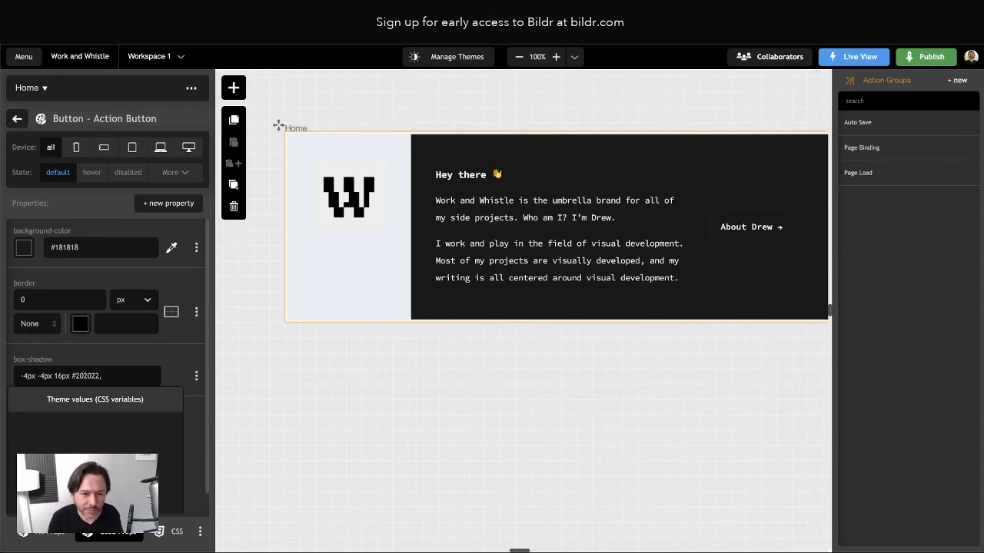
pyautogui.write('4px ')
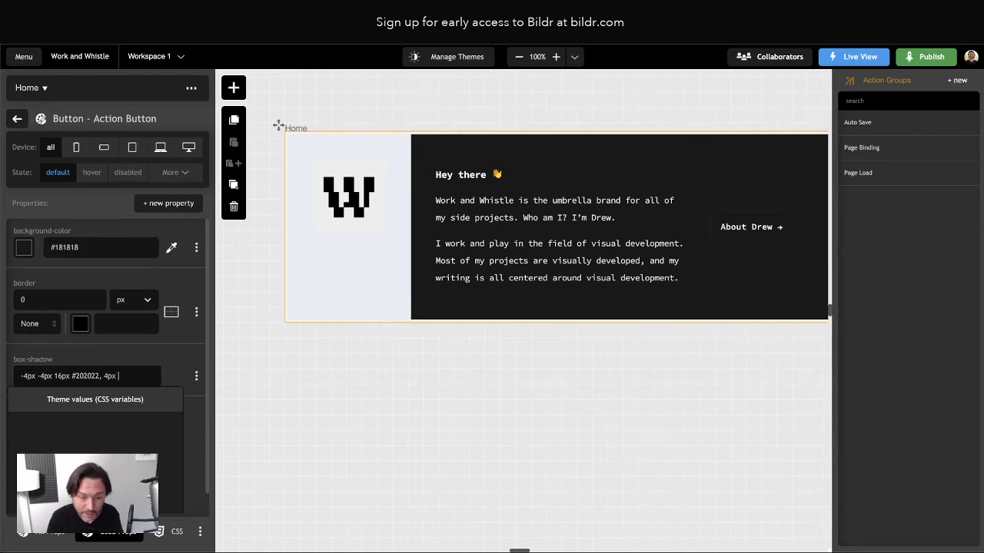
pyautogui.write('4px 16px #')
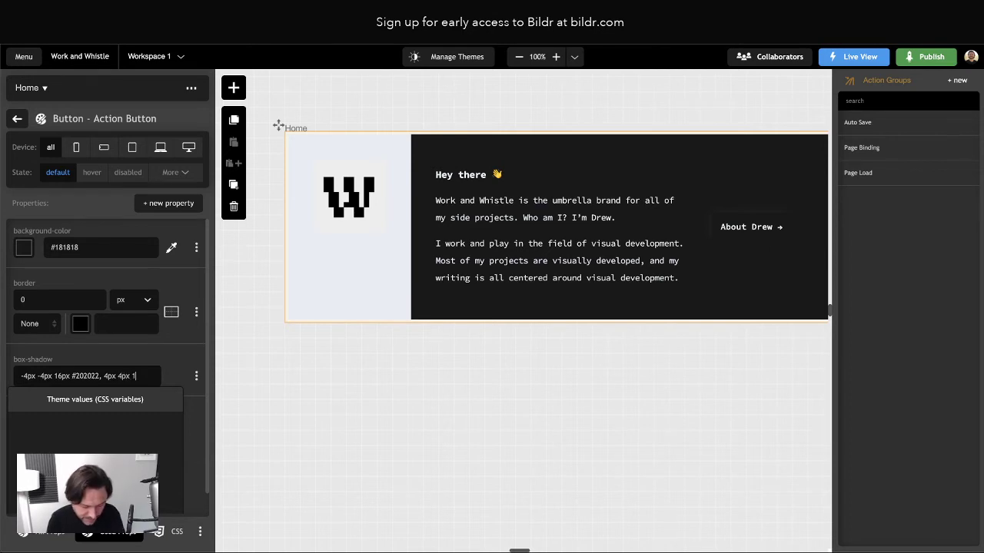
pyautogui.write('000000')
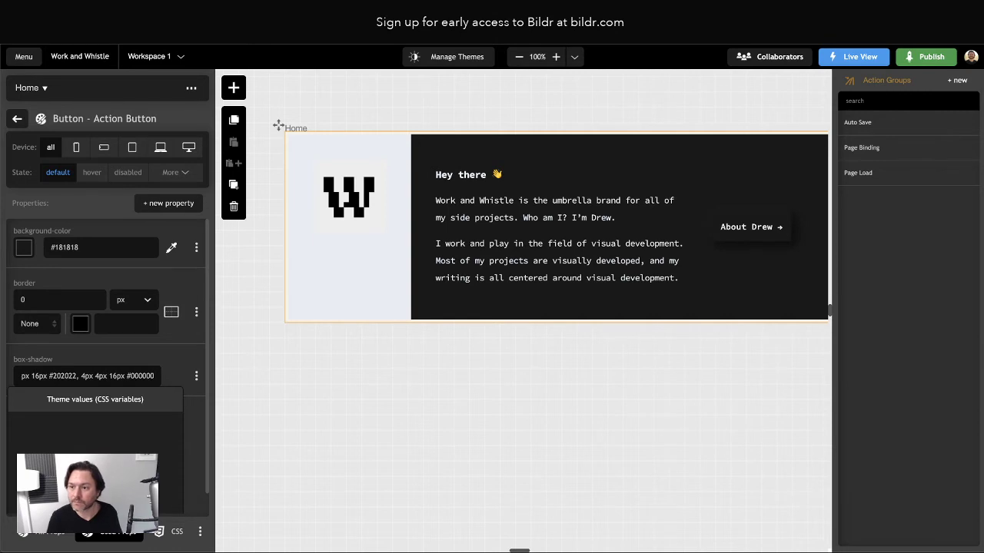
pyautogui.press('Return')
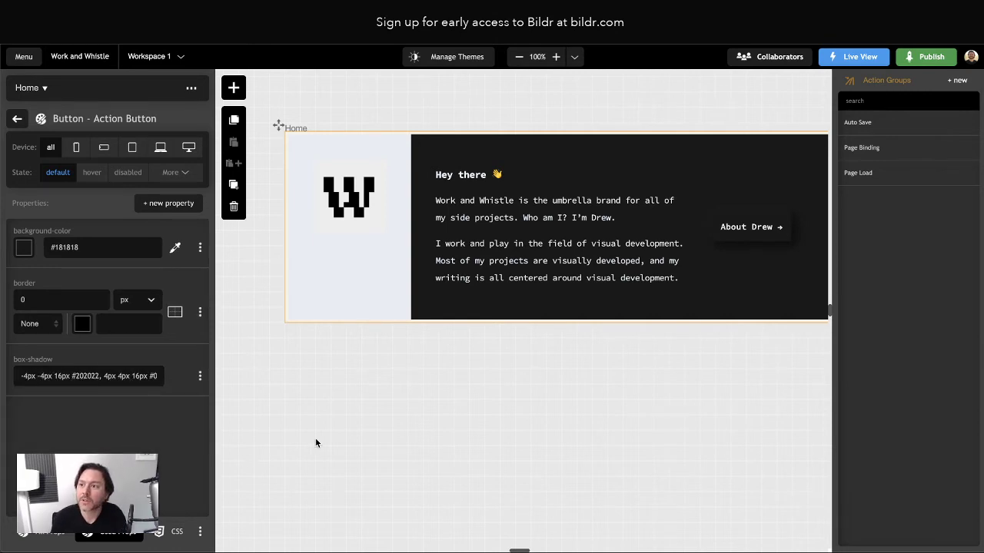
pyautogui.click(330, 437)
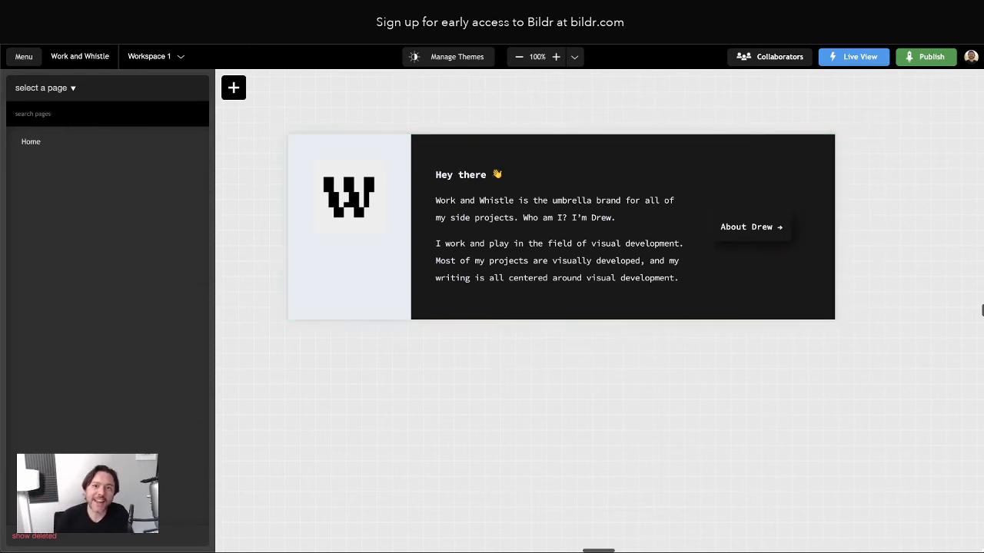
# Reopen the about button's "Button - Action Button" class and add a border-radius property of 10px on all sides
pyautogui.hotkey('ctrl', 'Tab')
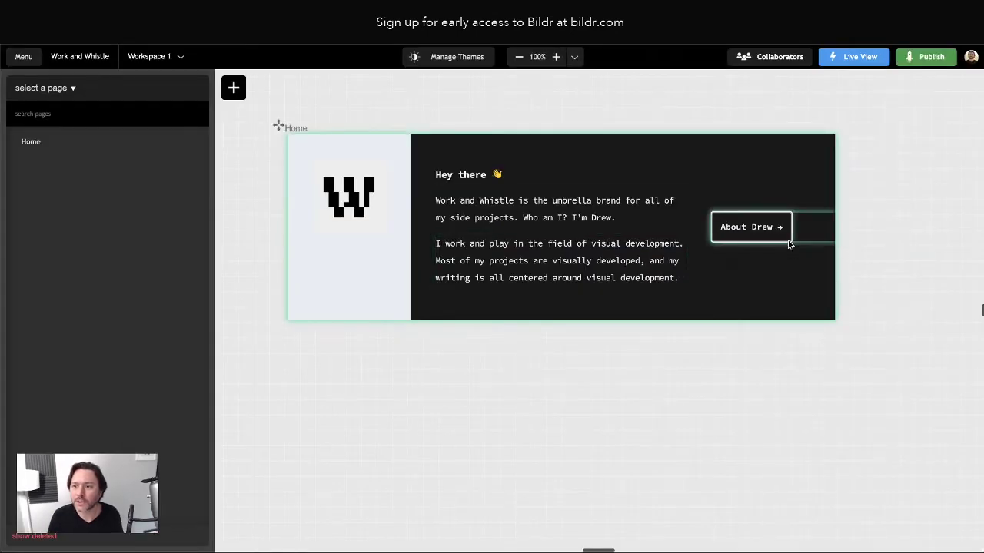
pyautogui.click(788, 240)
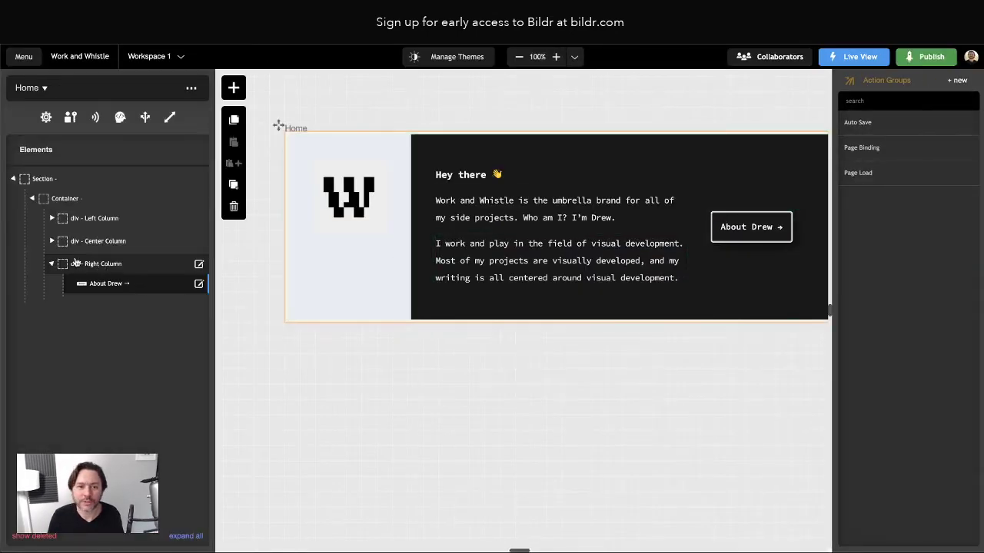
pyautogui.click(86, 284)
pyautogui.click(61, 264)
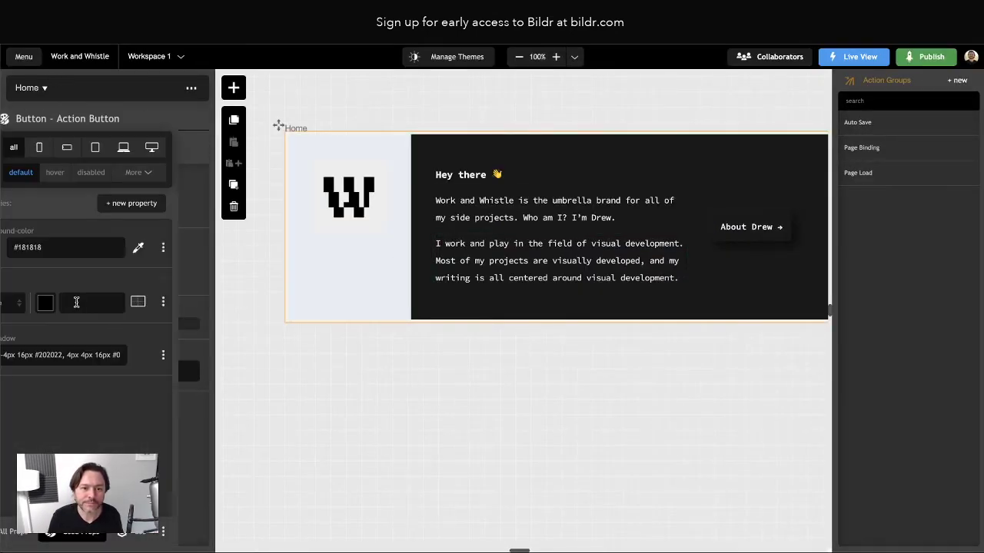
pyautogui.click(165, 203)
pyautogui.write('orde')
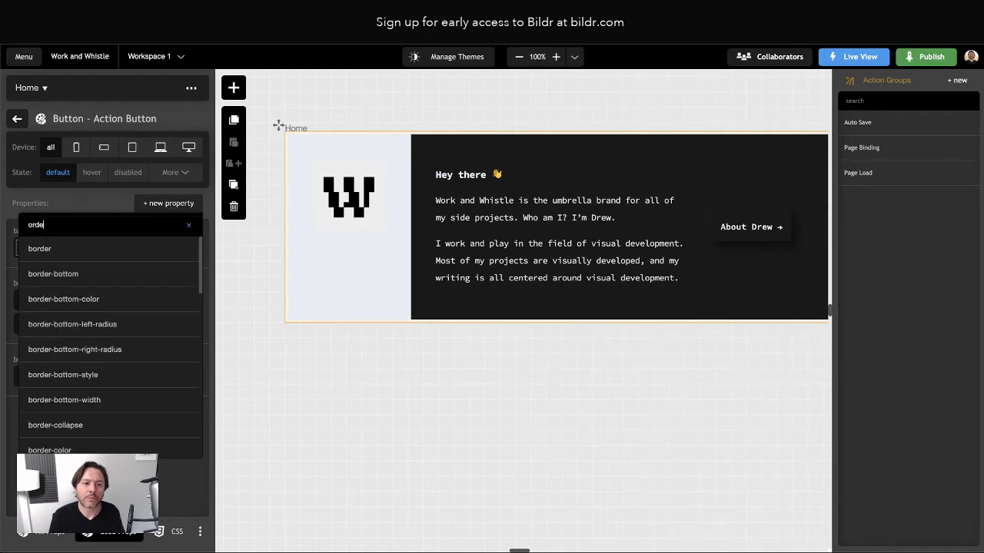
pyautogui.press('BackSpace')
pyautogui.press('BackSpace')
pyautogui.press('BackSpace')
pyautogui.press('BackSpace')
pyautogui.write('border-radius')
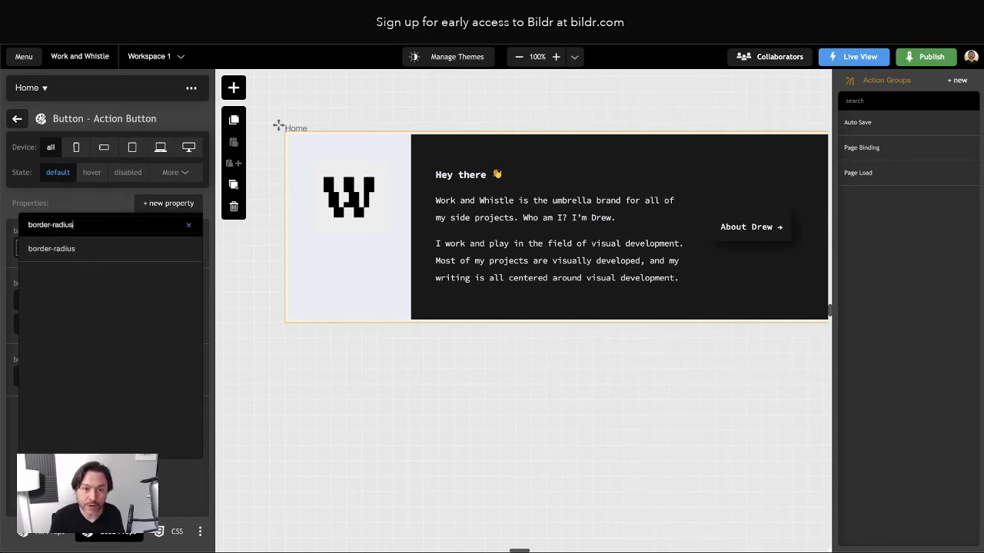
pyautogui.press('Return')
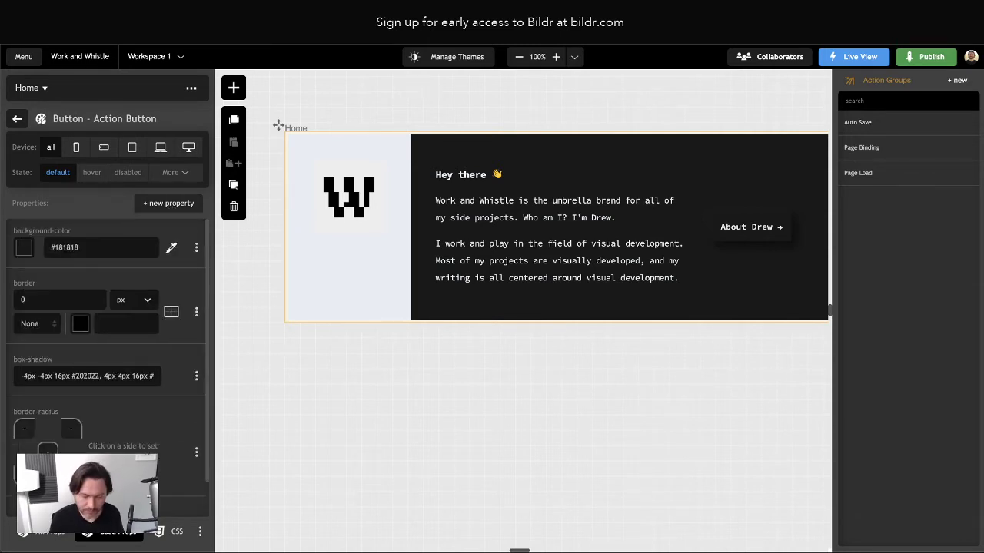
pyautogui.click(48, 453)
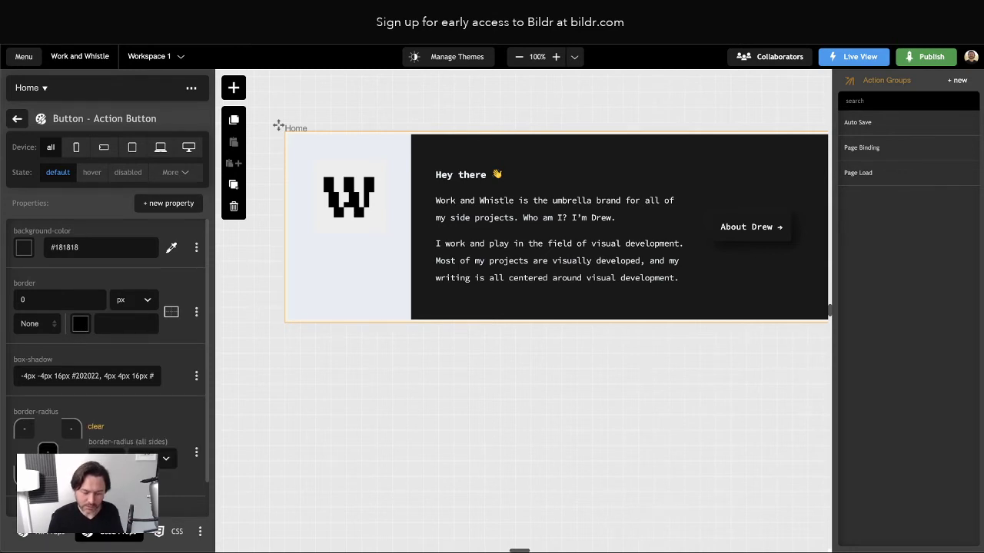
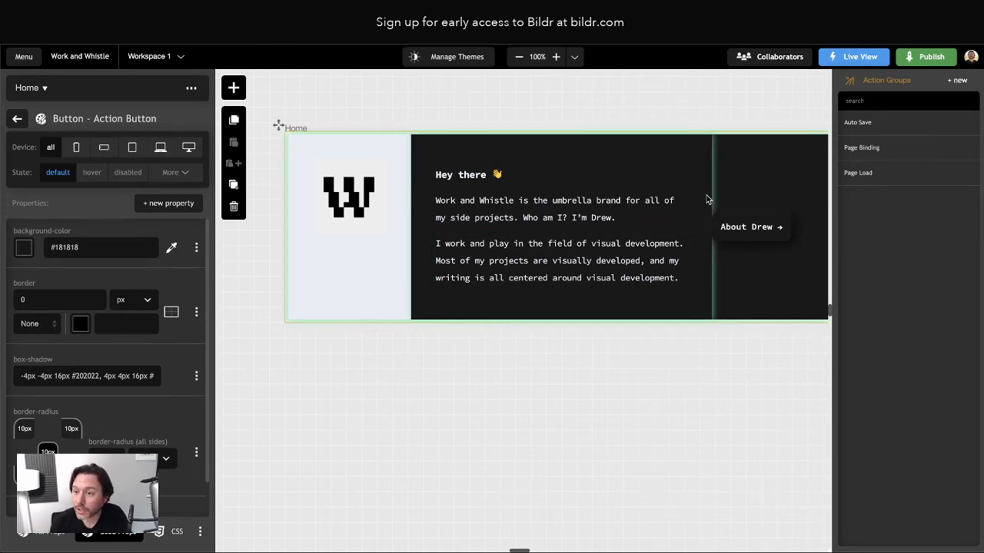
pyautogui.click(159, 203)
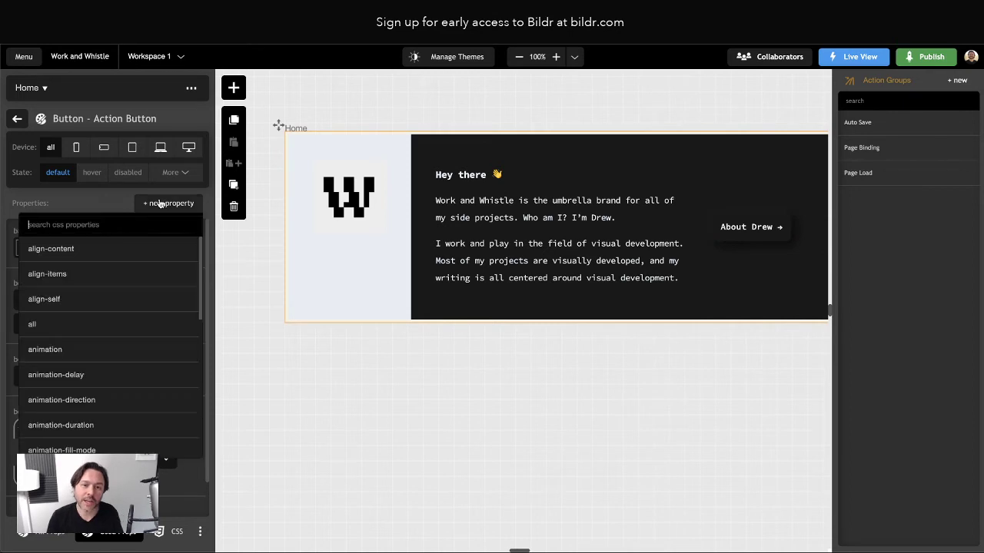
pyautogui.click(179, 205)
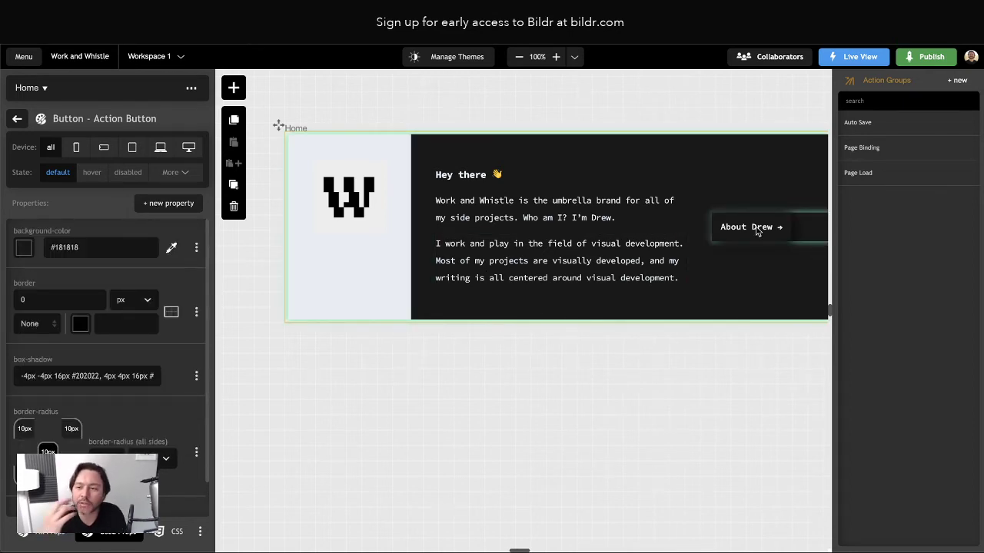
# Add a display property to the "Button - Action Button" class
pyautogui.hscroll(1, 758, 232)
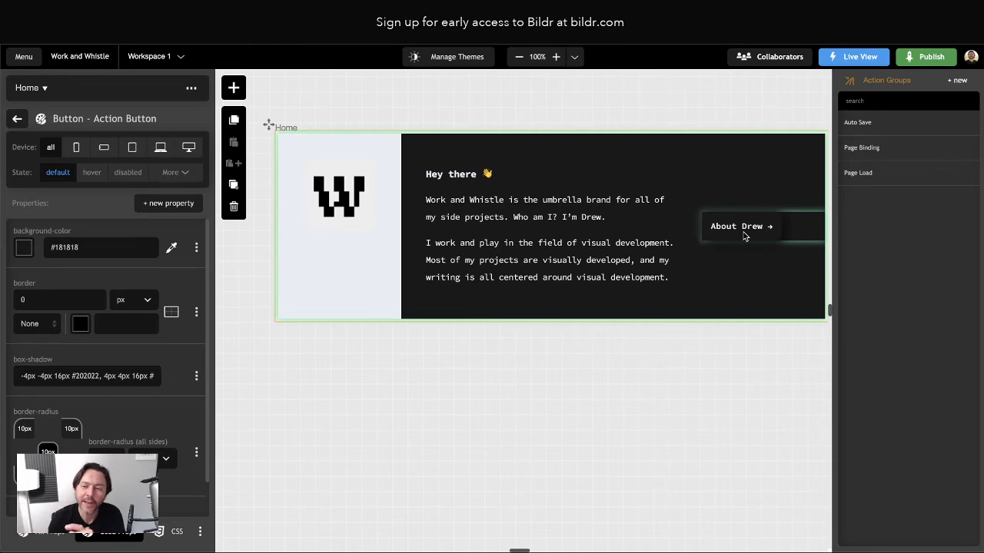
pyautogui.click(154, 203)
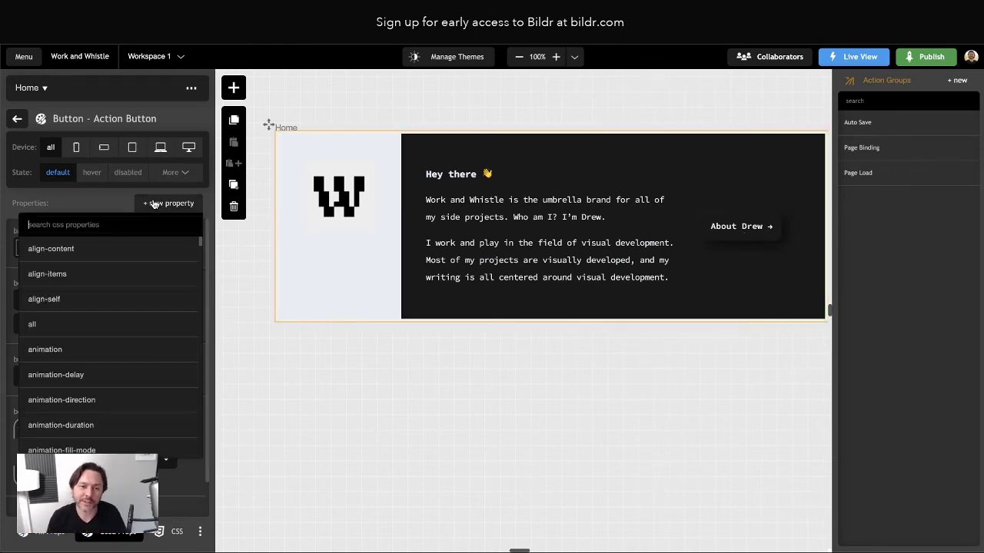
pyautogui.write('disp')
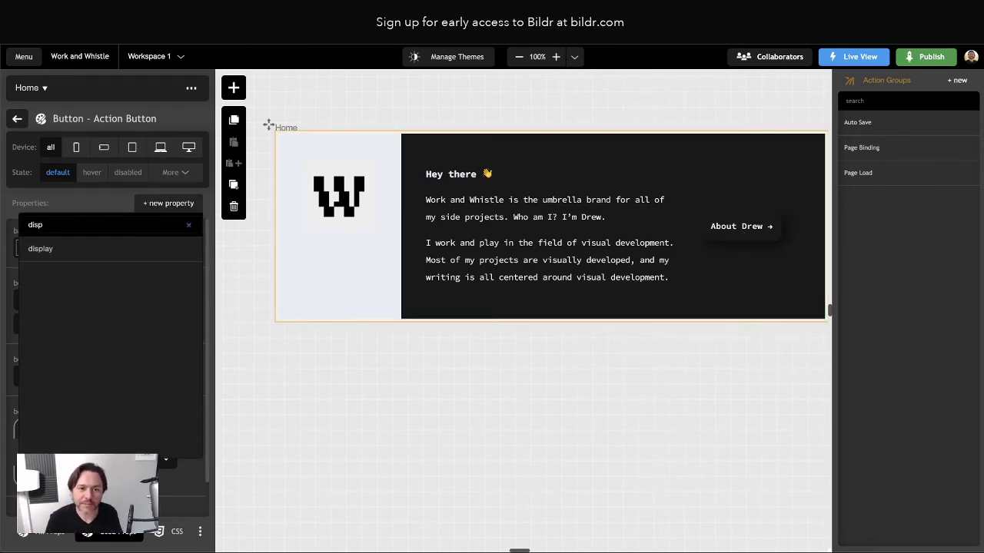
pyautogui.click(98, 248)
pyautogui.scroll(-3, 99, 351)
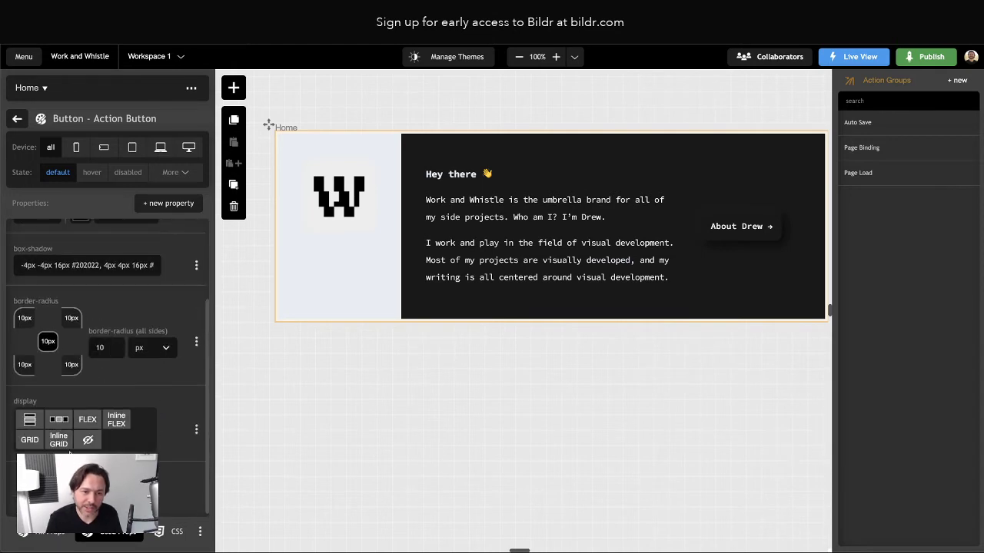
# Add margin-left and margin-right properties to the "Button - Action Button" class
pyautogui.click(153, 208)
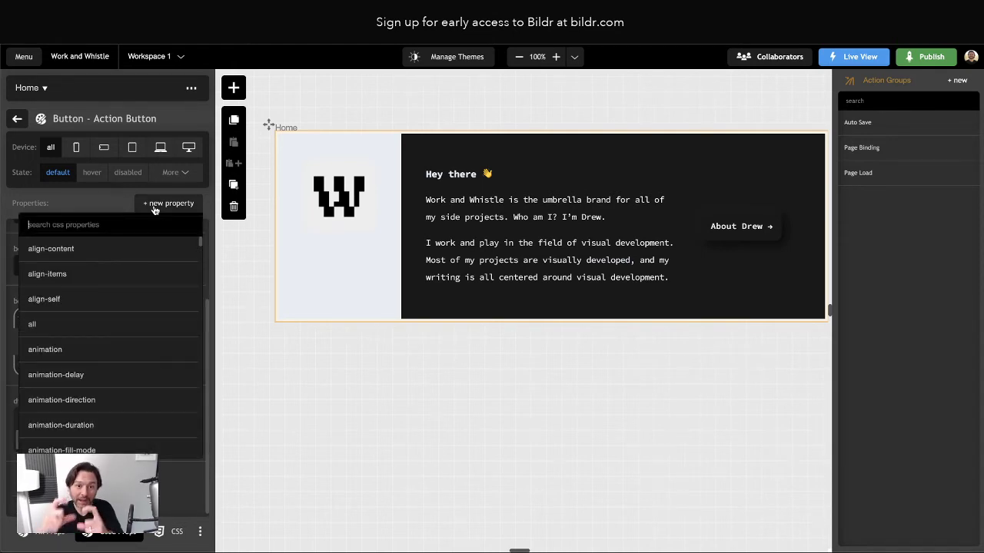
pyautogui.write('margin-left')
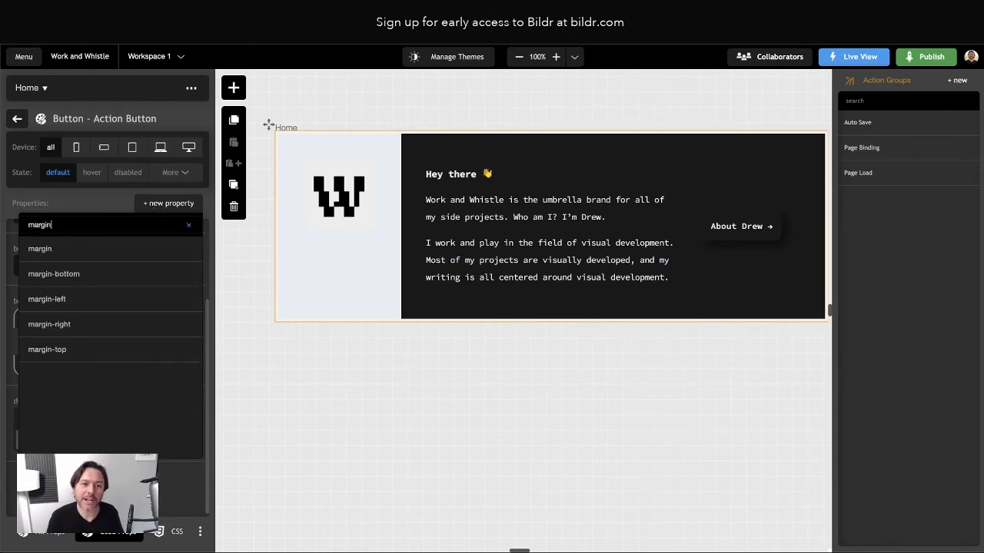
pyautogui.press('Return')
pyautogui.click(155, 209)
pyautogui.write('pad')
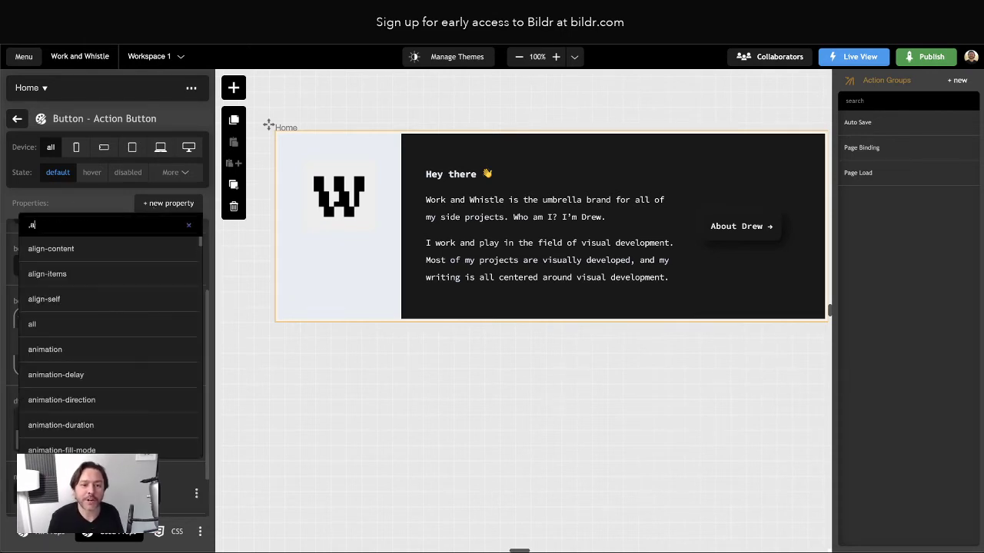
pyautogui.press('BackSpace')
pyautogui.press('BackSpace')
pyautogui.press('BackSpace')
pyautogui.write('mar')
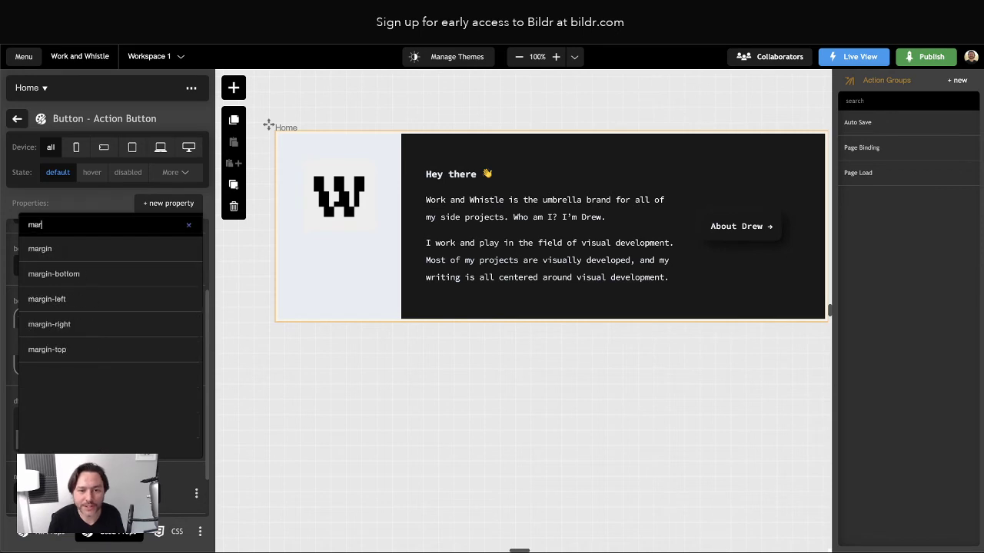
pyautogui.write('gin-right')
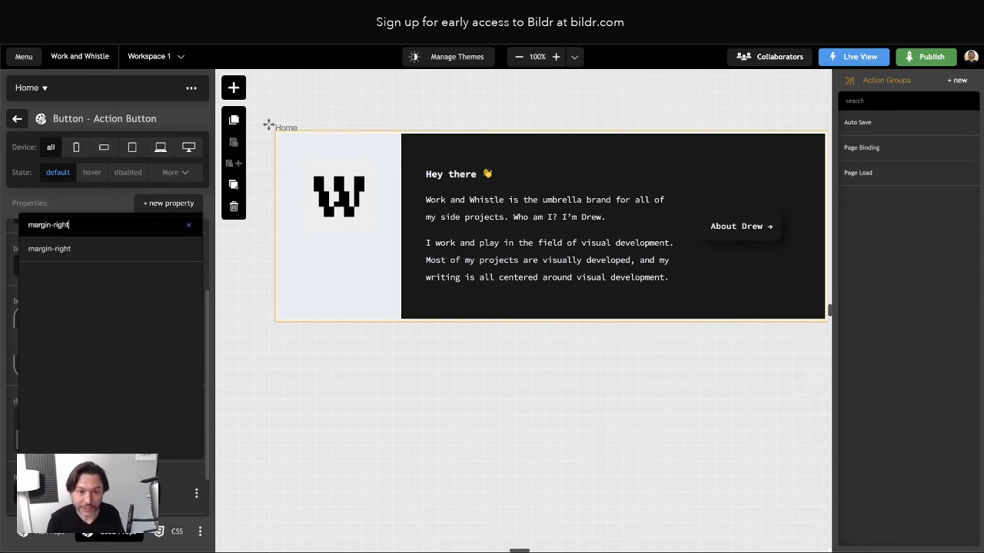
pyautogui.click(110, 252)
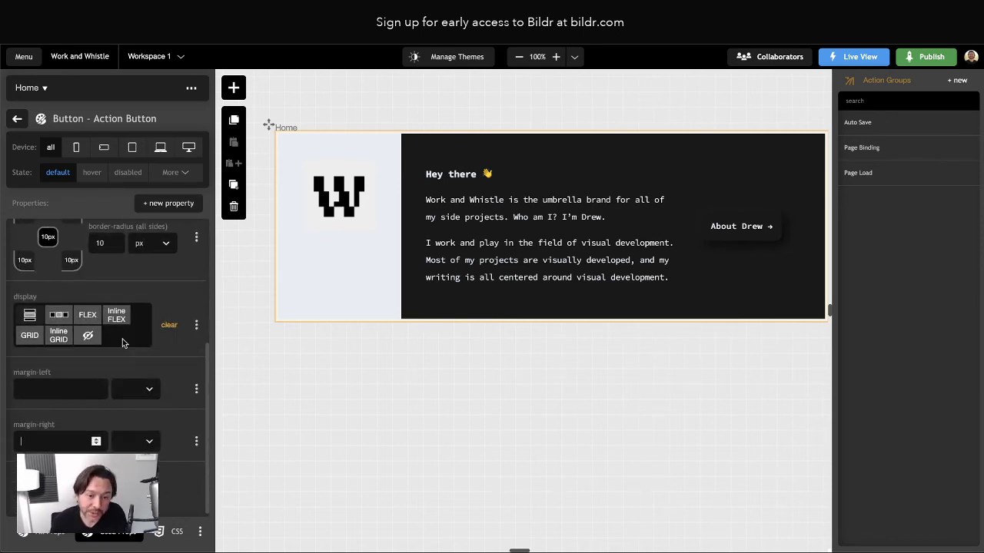
# Set the class's left and right margins to auto and deselect the page
pyautogui.click(135, 390)
pyautogui.click(129, 435)
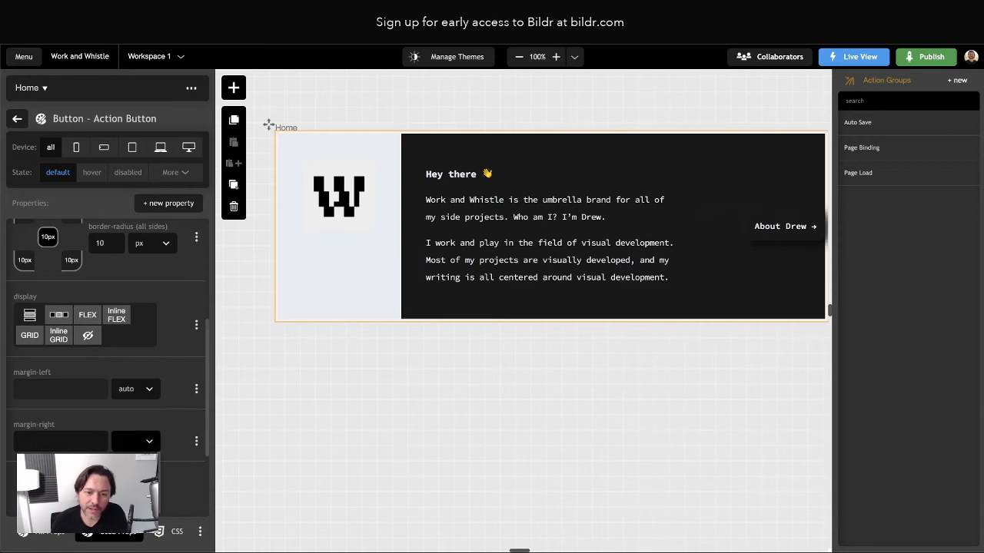
pyautogui.click(129, 486)
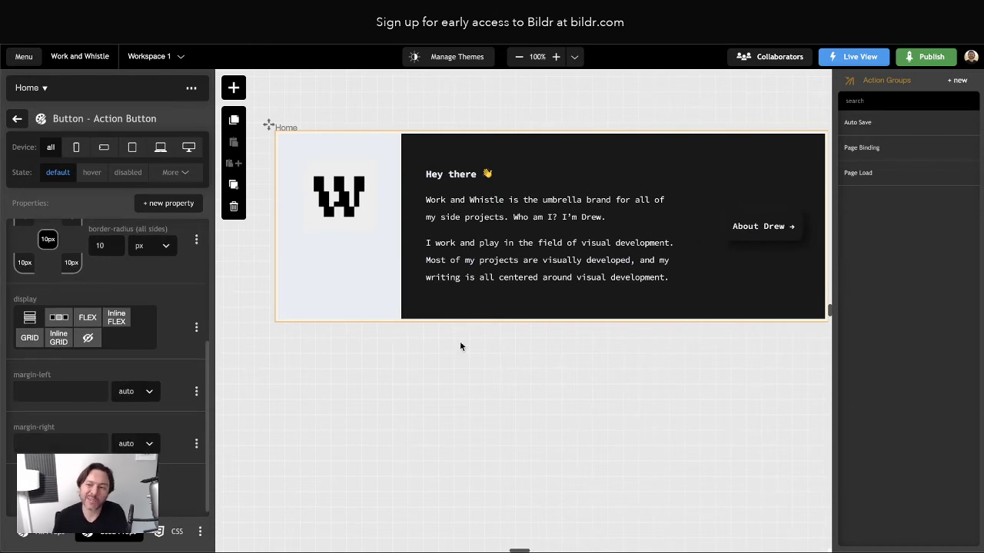
pyautogui.click(703, 467)
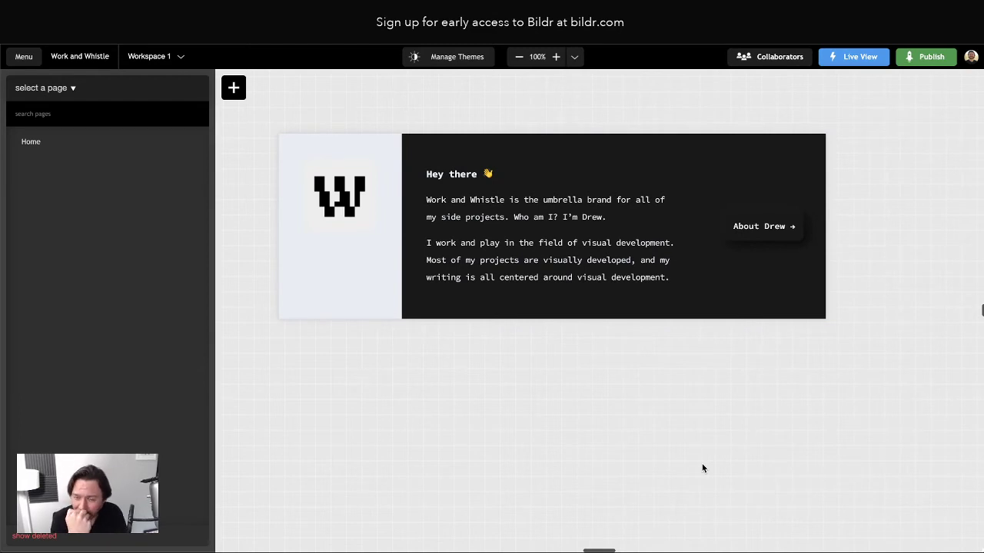
# Select the top-level Section of the Home page and duplicate it with all of its columns
pyautogui.click(564, 275)
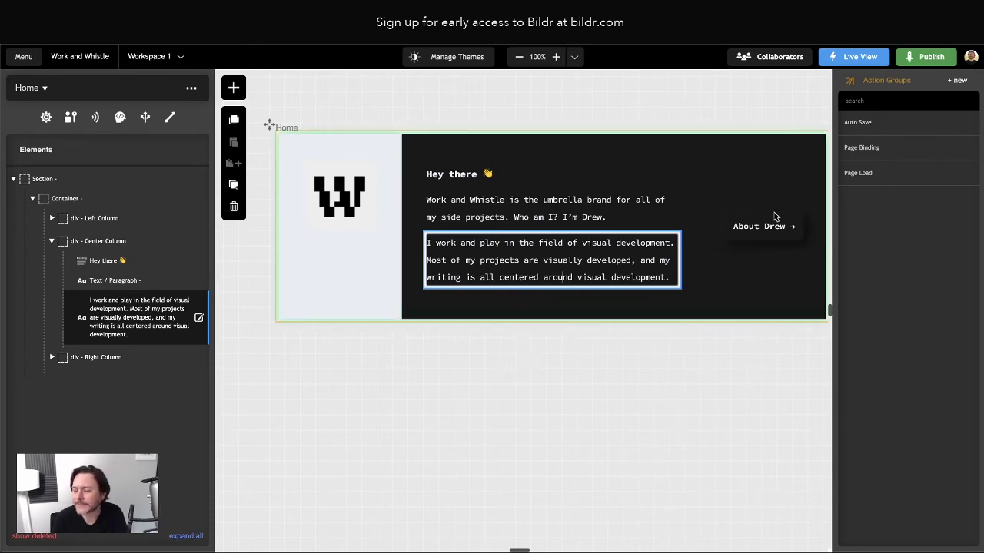
pyautogui.click(52, 241)
pyautogui.click(44, 179)
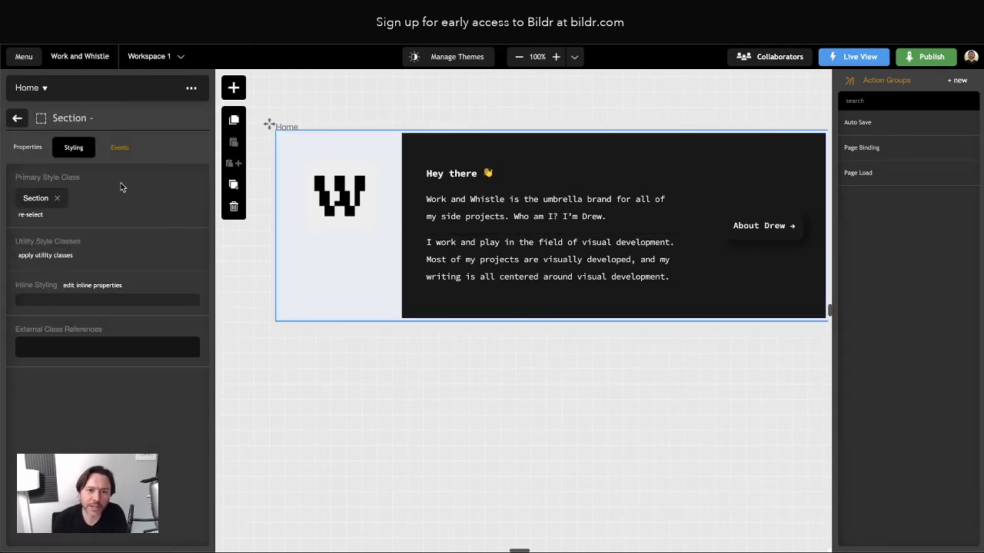
pyautogui.click(233, 186)
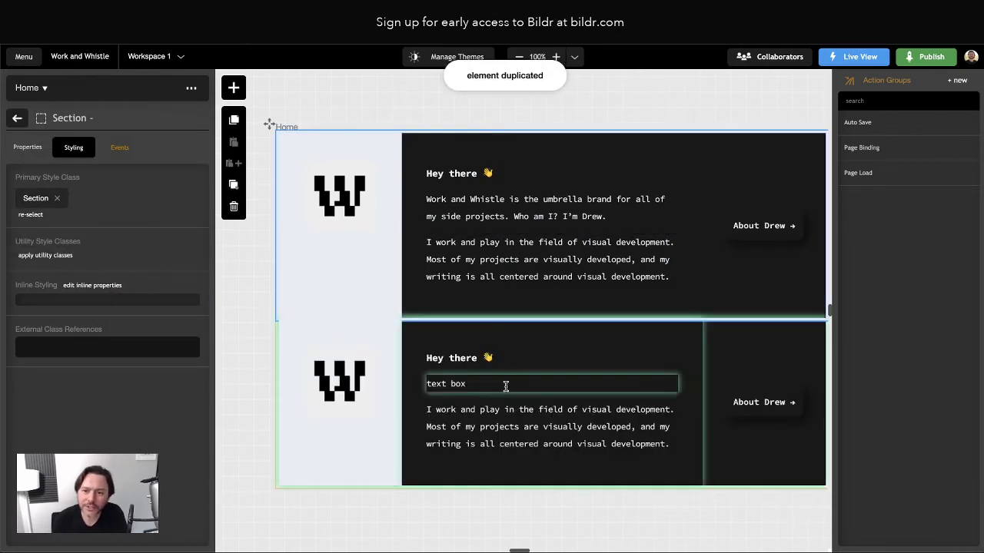
pyautogui.hscroll(2, 507, 386)
pyautogui.hscroll(-2, 507, 386)
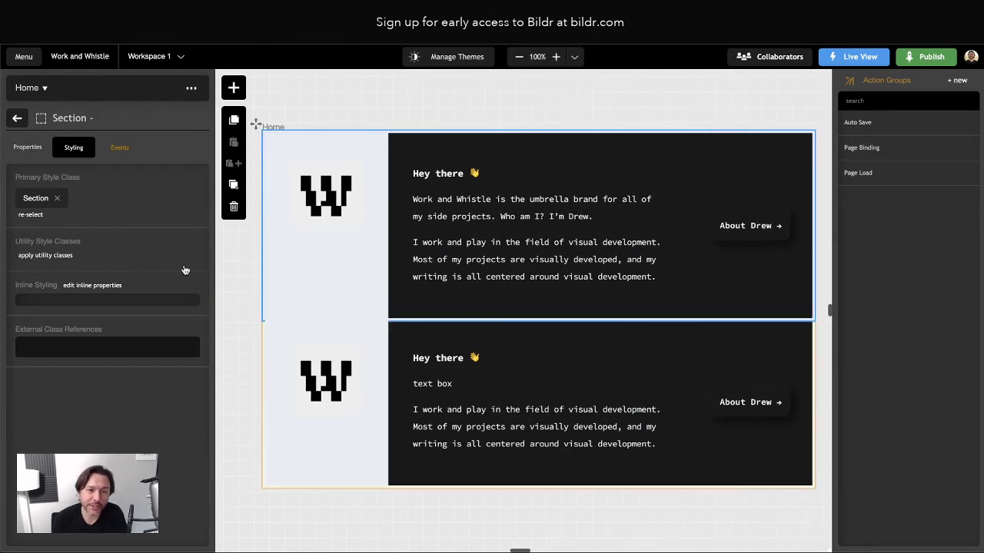
# Delete the logo image from the original section's Left Column and restore it from the deleted elements
pyautogui.click(17, 118)
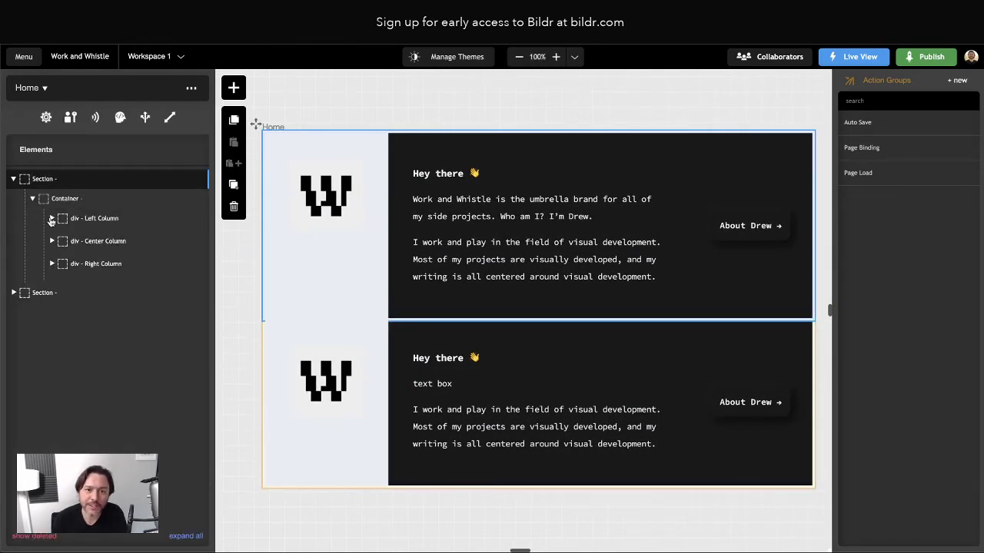
pyautogui.click(54, 219)
pyautogui.click(92, 240)
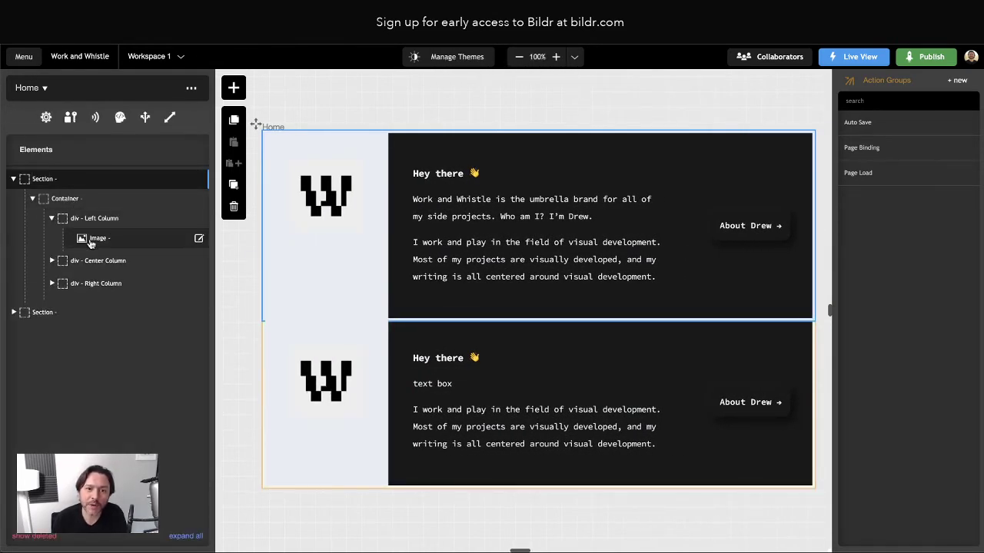
pyautogui.click(234, 206)
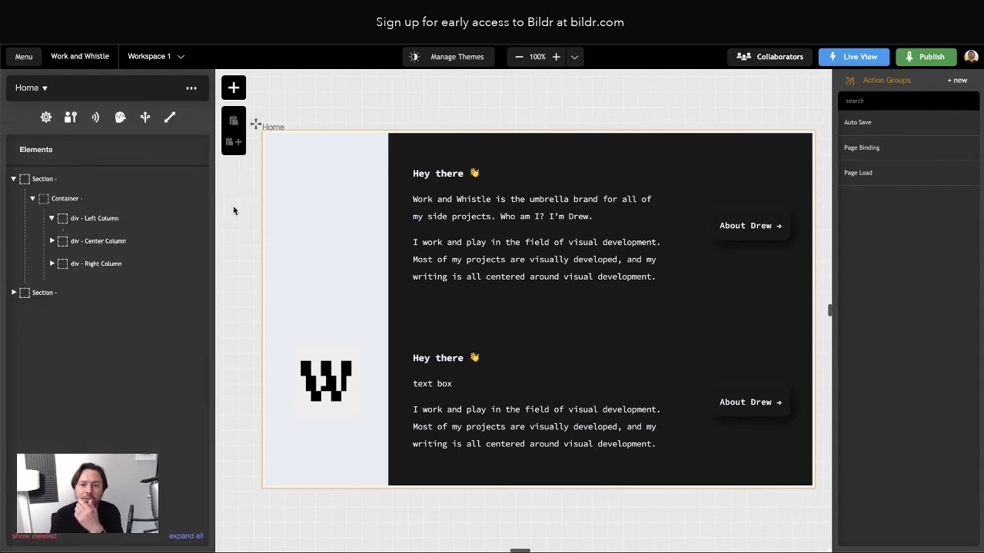
pyautogui.click(23, 538)
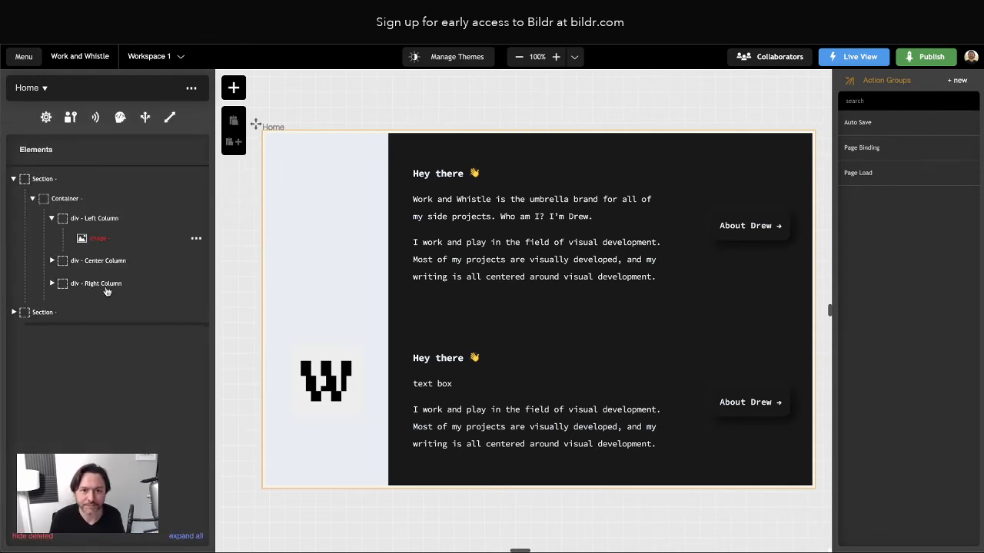
pyautogui.click(197, 241)
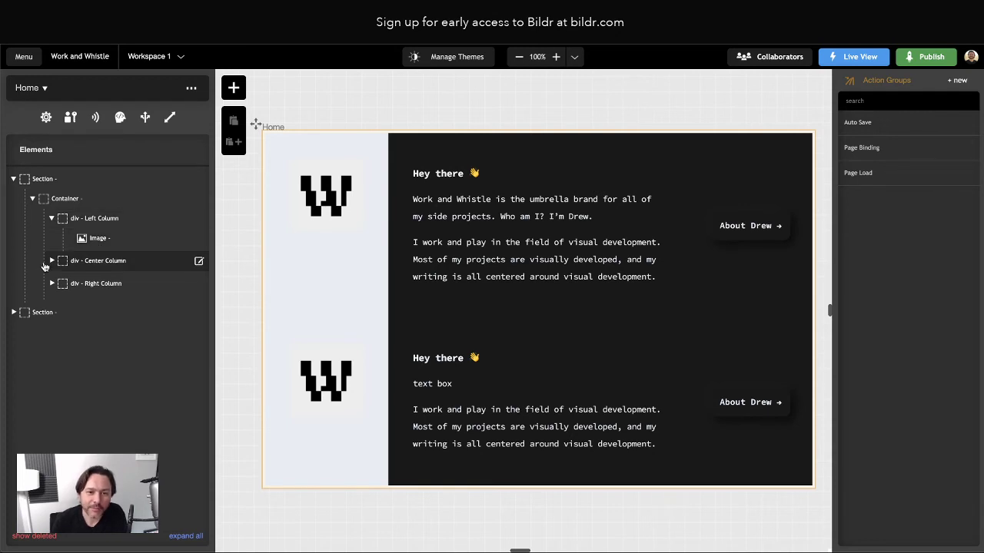
# Delete the logo image from the Left Column of the duplicated section
pyautogui.click(13, 179)
pyautogui.click(13, 201)
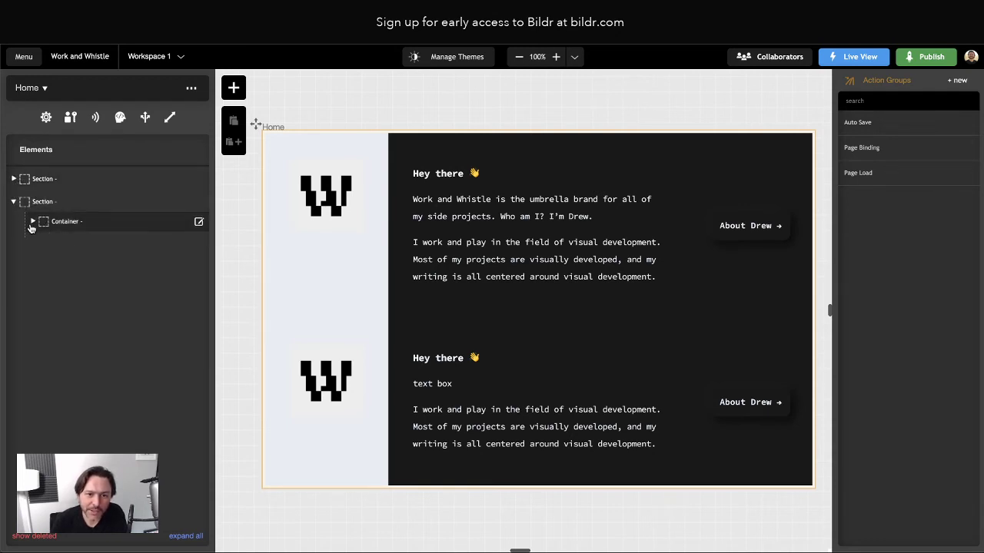
pyautogui.click(32, 222)
pyautogui.click(51, 241)
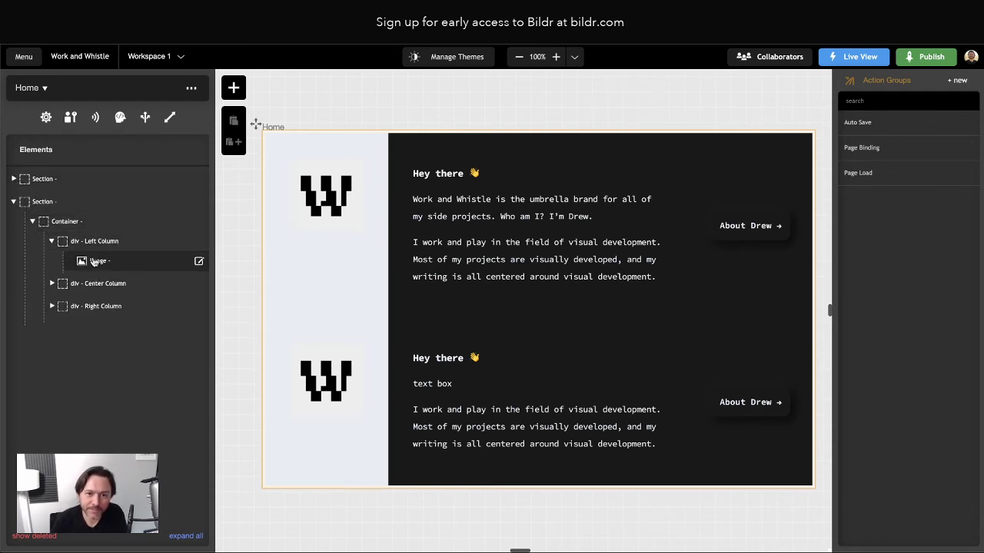
pyautogui.click(91, 262)
pyautogui.click(234, 208)
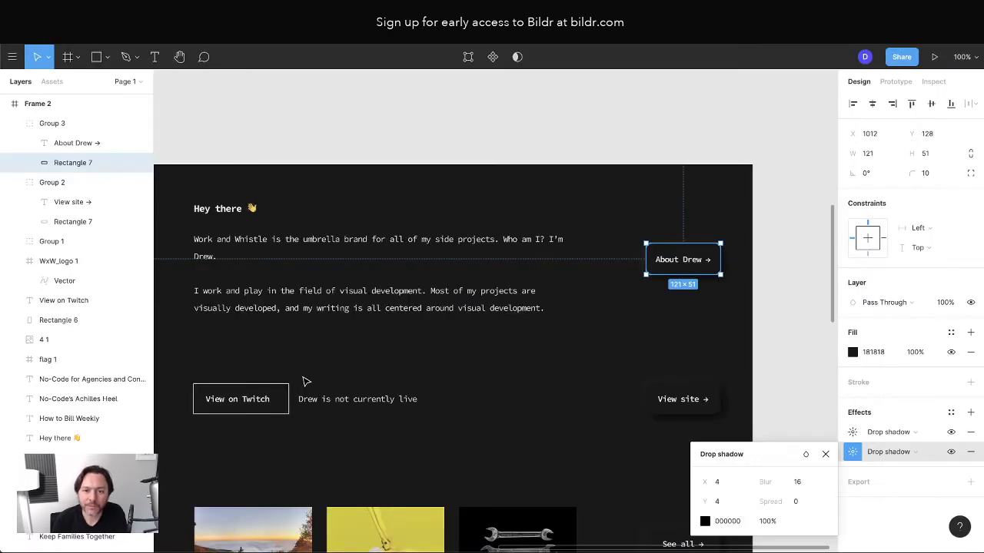
# Switch to the Figma design and examine the text settings of the Live, Blog and Active Projects labels
pyautogui.hscroll(-5, 304, 380)
pyautogui.scroll(-2, 305, 380)
pyautogui.hscroll(5, 307, 377)
pyautogui.scroll(-2, 307, 376)
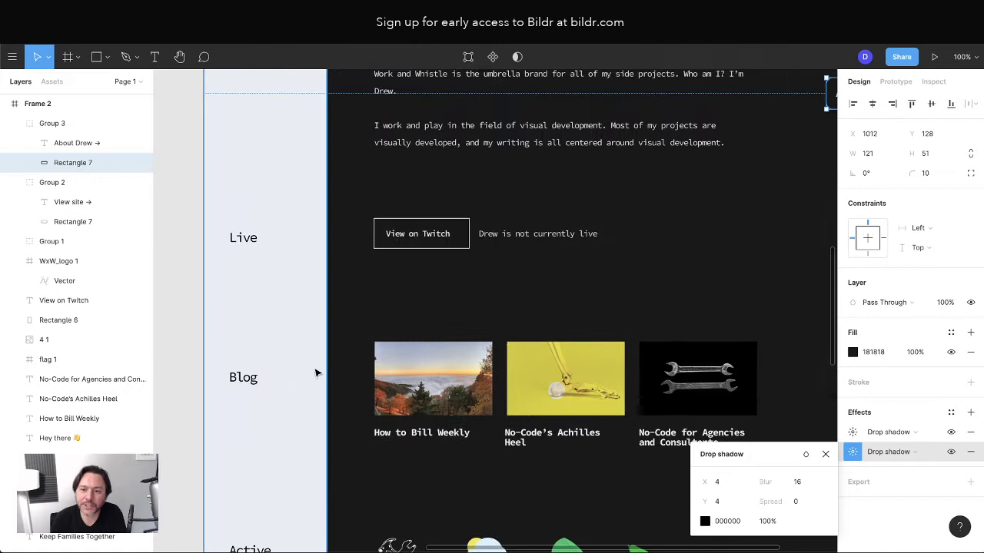
pyautogui.click(237, 239)
pyautogui.scroll(-4, 279, 358)
pyautogui.click(245, 306)
pyautogui.scroll(-2, 264, 352)
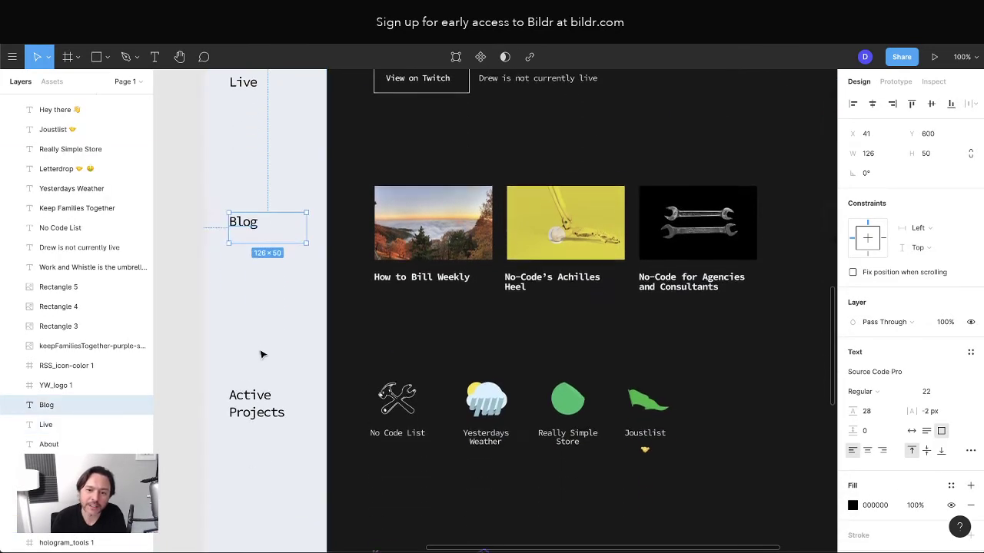
pyautogui.click(263, 387)
# Compare the typography of the Live label with that of the "Hey there" heading in the Figma design
pyautogui.scroll(5, 260, 388)
pyautogui.scroll(2, 260, 389)
pyautogui.click(248, 336)
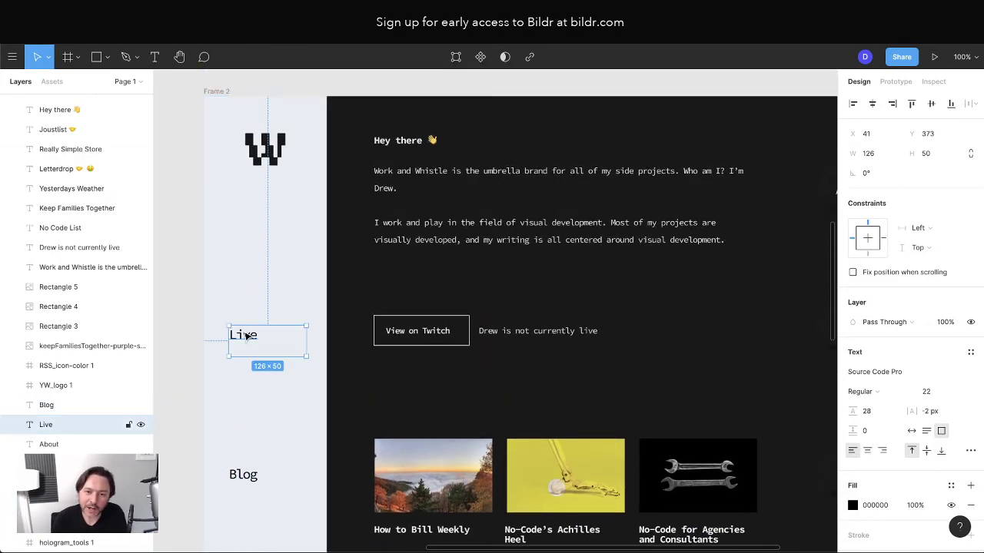
pyautogui.click(388, 141)
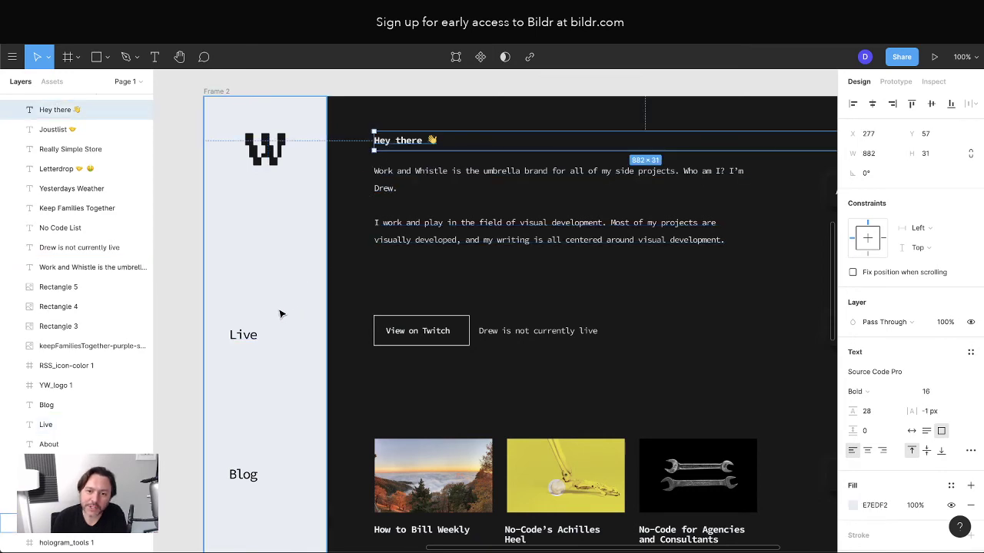
pyautogui.click(250, 338)
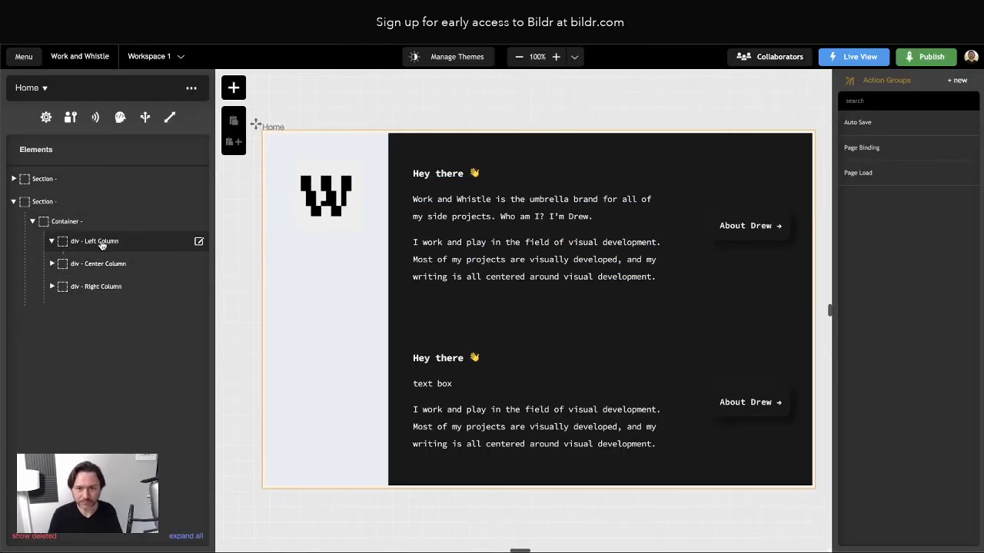
# Switch back to Bildr and add a Heading to the duplicated section's Left Column with the display text "Live"
pyautogui.click(233, 87)
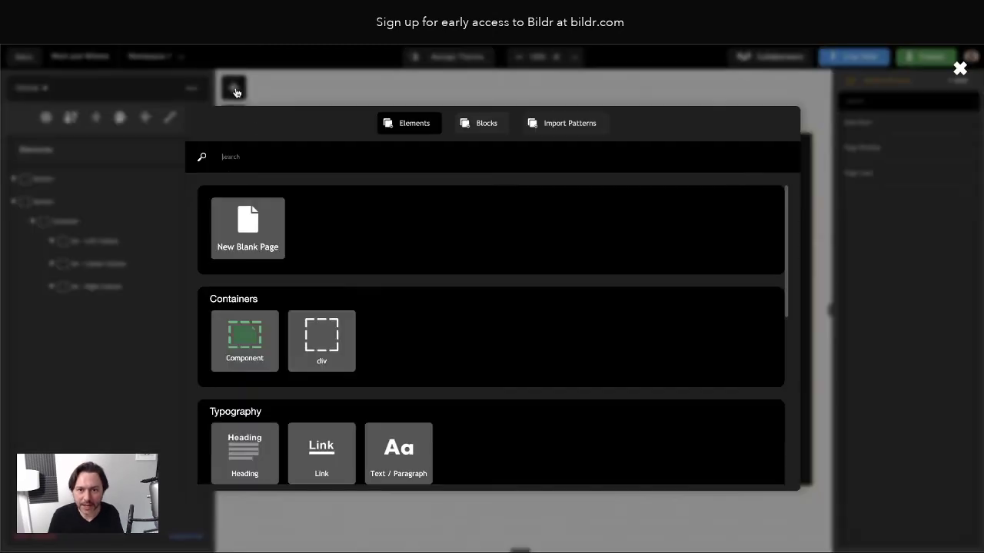
pyautogui.moveTo(248, 447); pyautogui.dragTo(123, 240)
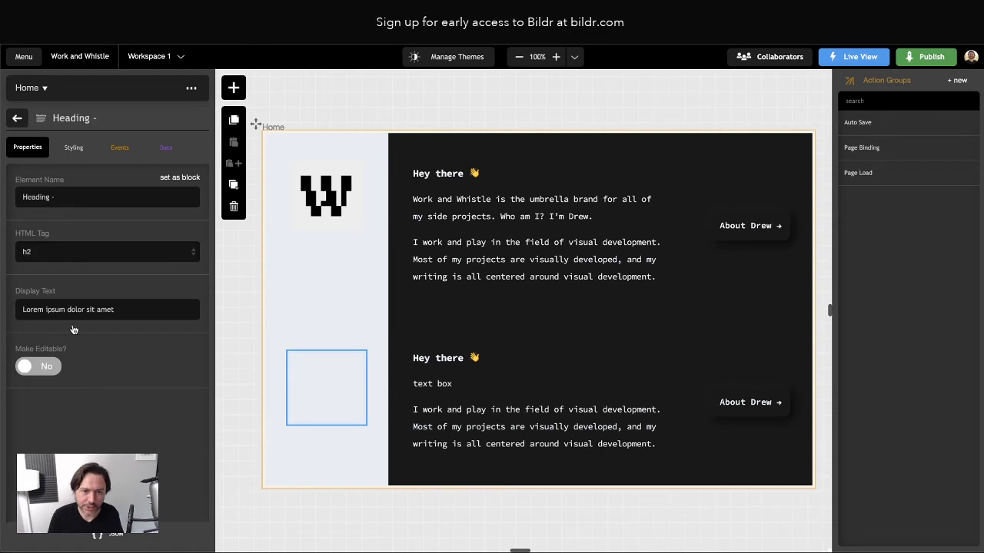
pyautogui.tripleClick(63, 308)
pyautogui.write('L')
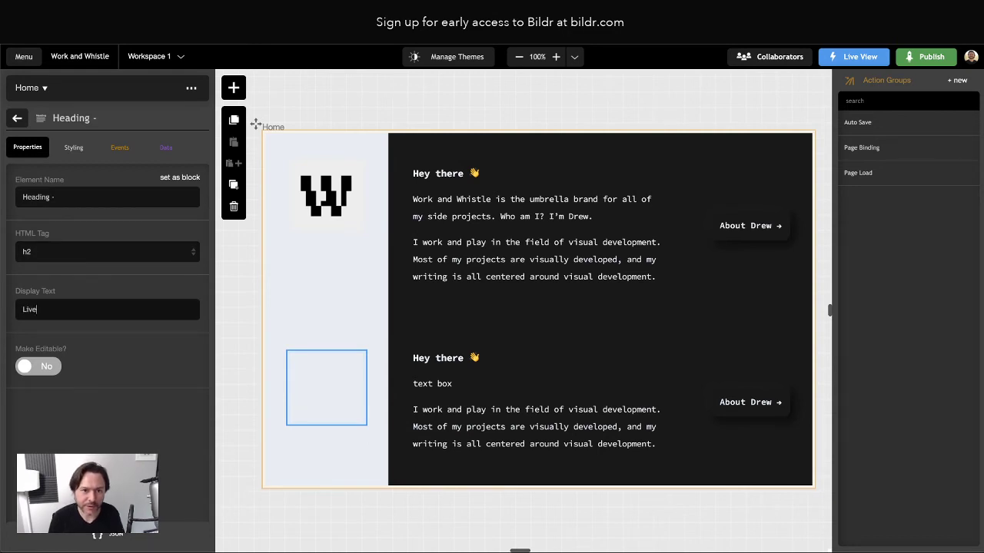
pyautogui.write('ive')
# Check the Live heading's style class and its utility class options
pyautogui.click(68, 151)
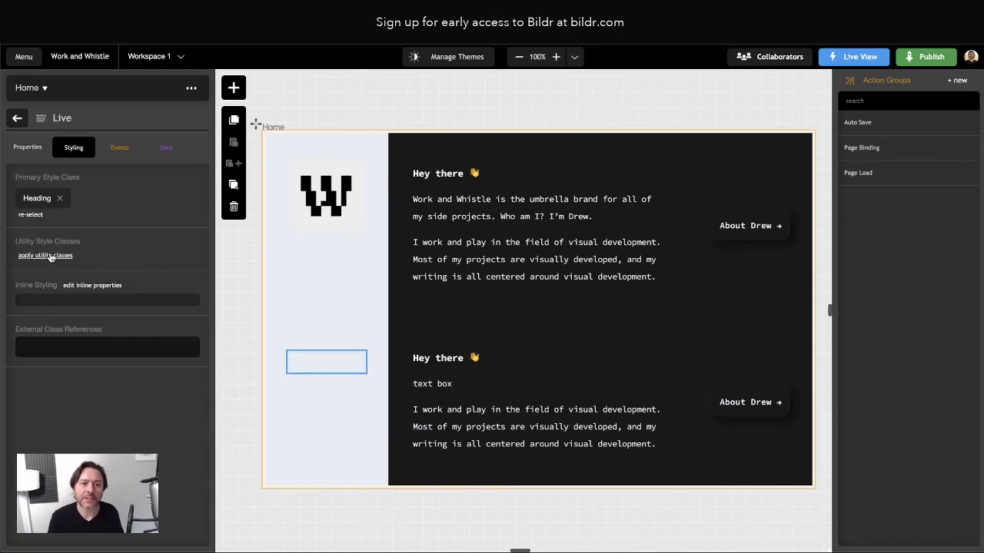
pyautogui.click(48, 256)
pyautogui.click(47, 256)
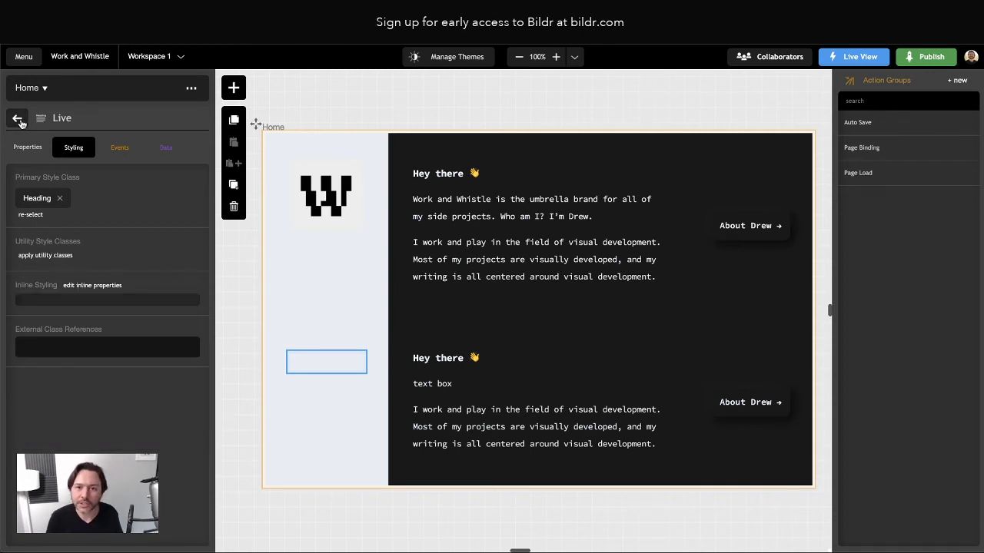
# Rename the utility class of the first section's "Hey there" heading to "Heading - h3" and check it on the duplicated heading
pyautogui.click(449, 175)
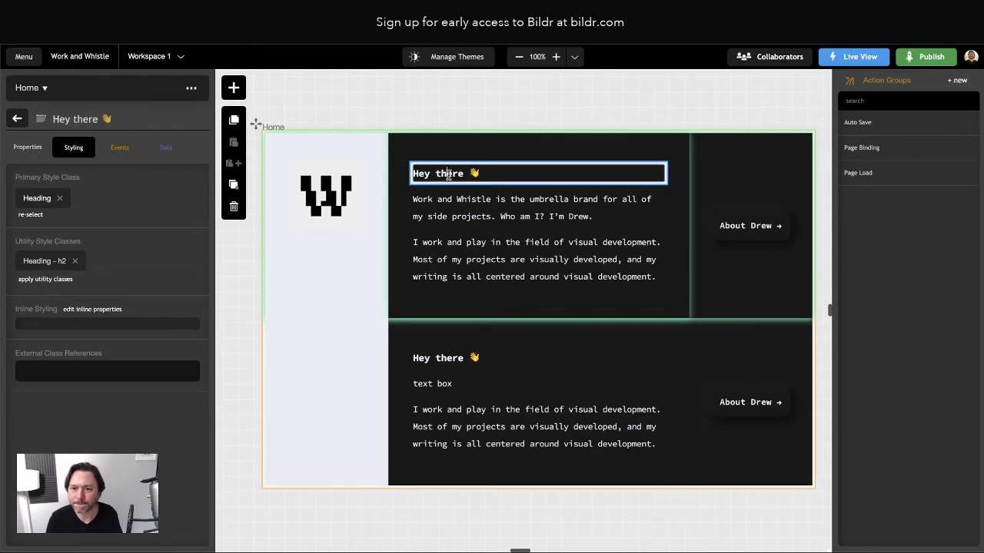
pyautogui.click(49, 262)
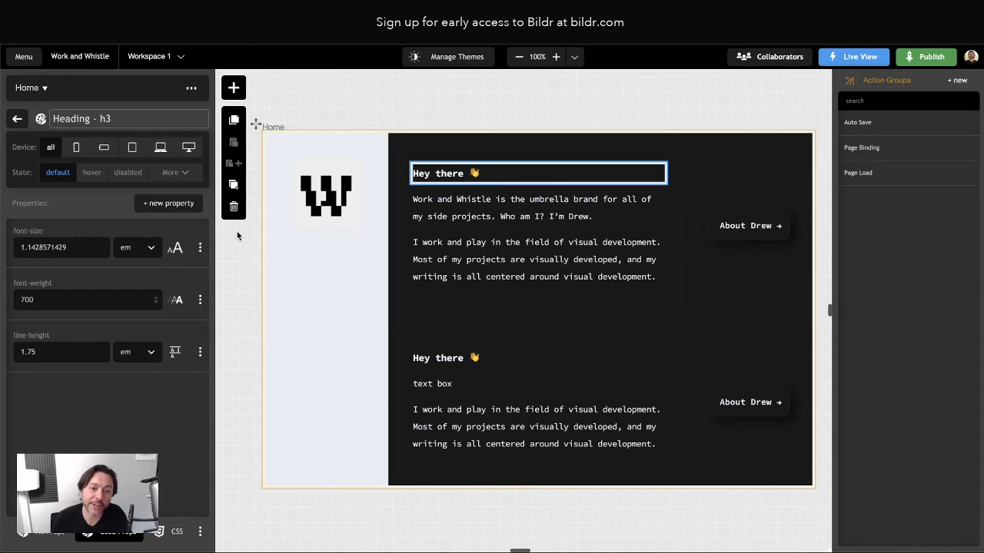
pyautogui.click(17, 121)
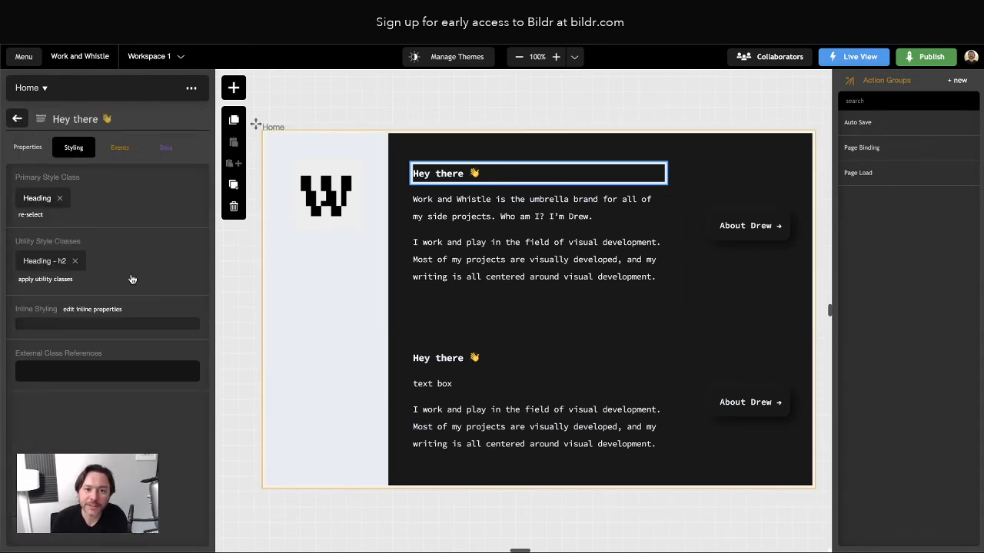
pyautogui.click(448, 359)
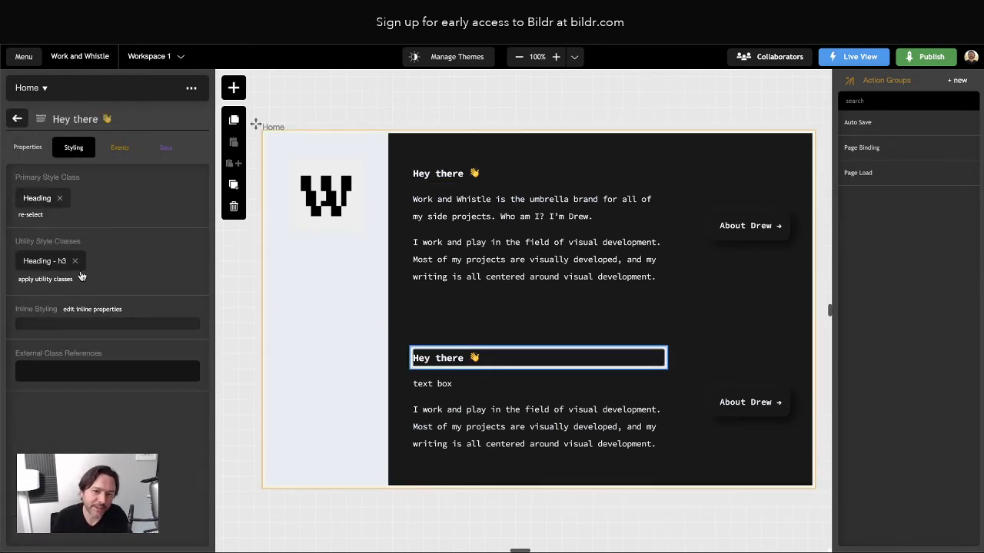
# Create a utility style class named "Heading - h2" for the Live heading in the second section
pyautogui.click(314, 359)
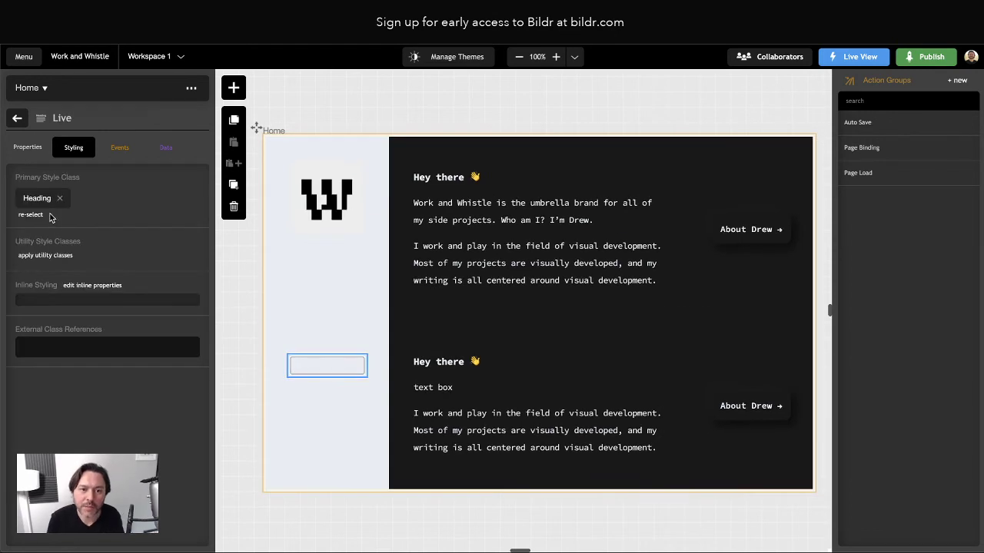
pyautogui.click(47, 256)
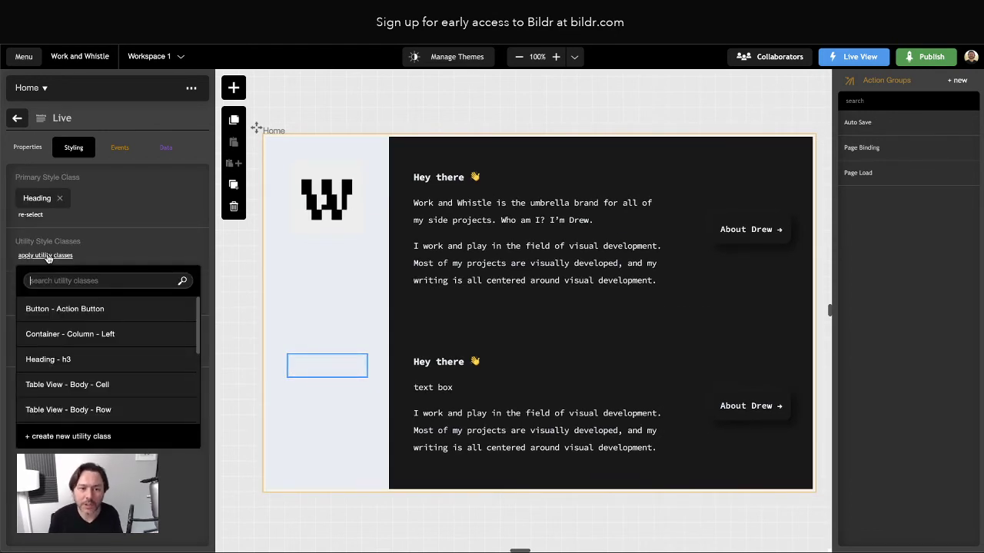
pyautogui.click(90, 436)
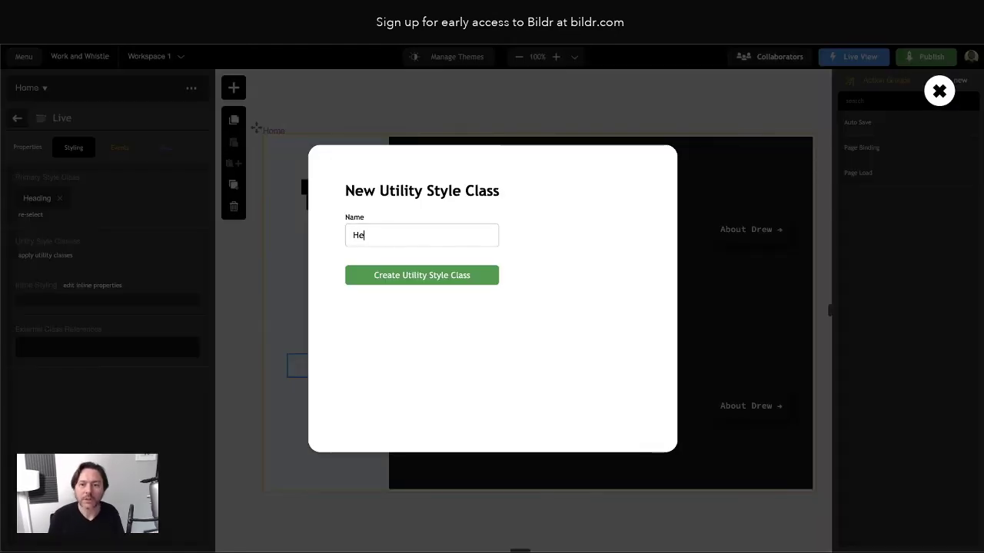
pyautogui.write('h2')
pyautogui.press('Return')
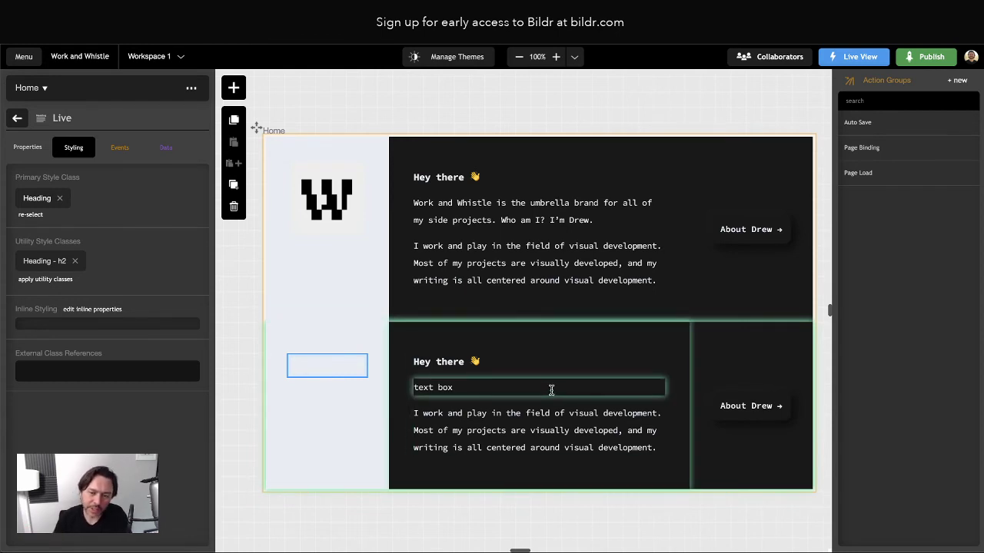
# Add a color property of #181818 to the Container - Column - Left utility class of the first section's Left Column
pyautogui.click(275, 158)
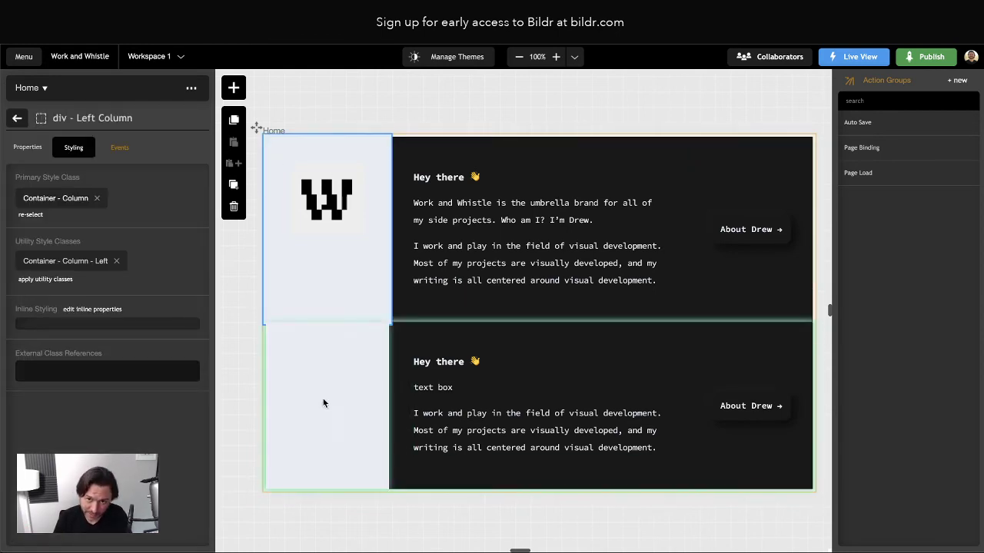
pyautogui.click(19, 119)
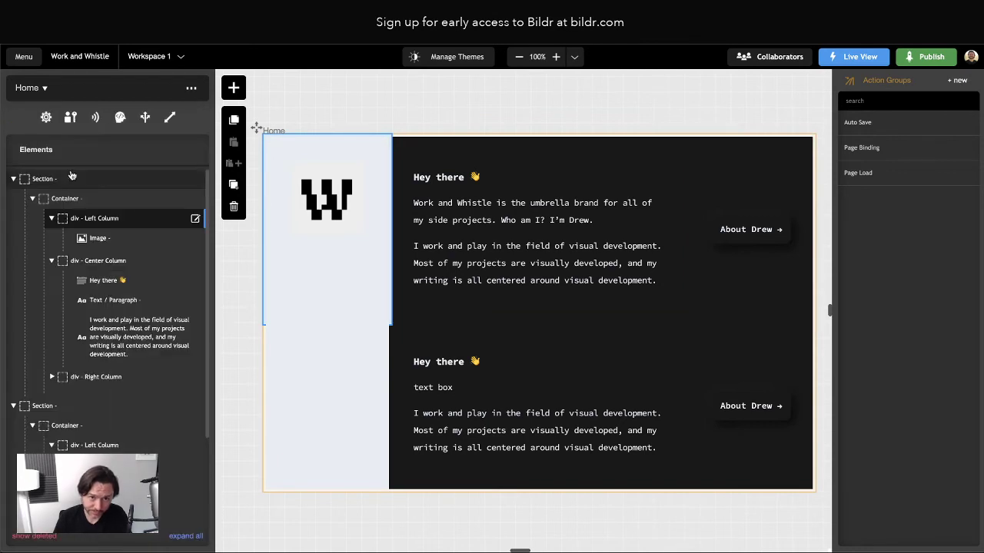
pyautogui.click(89, 220)
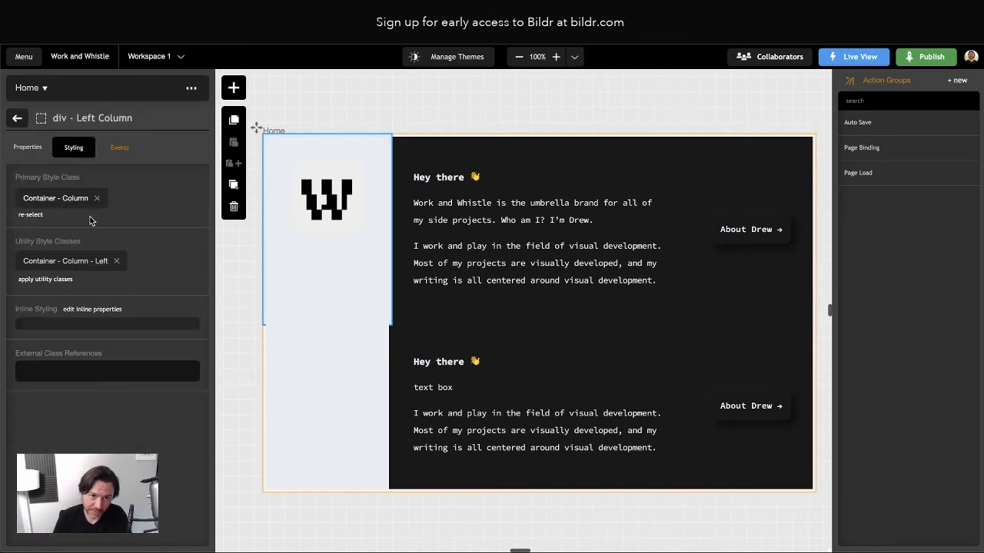
pyautogui.click(61, 262)
pyautogui.click(148, 208)
pyautogui.write('c')
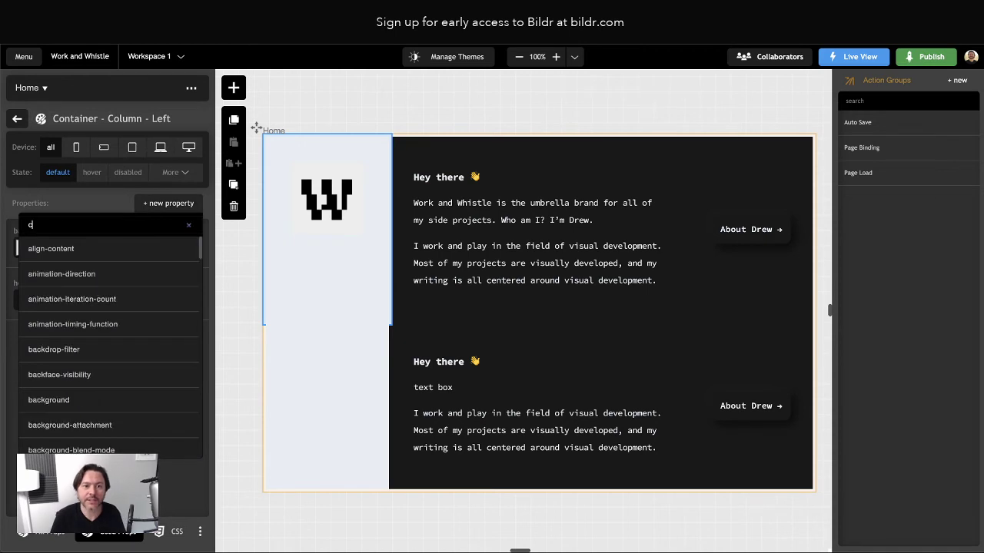
pyautogui.write('olor')
pyautogui.press('Return')
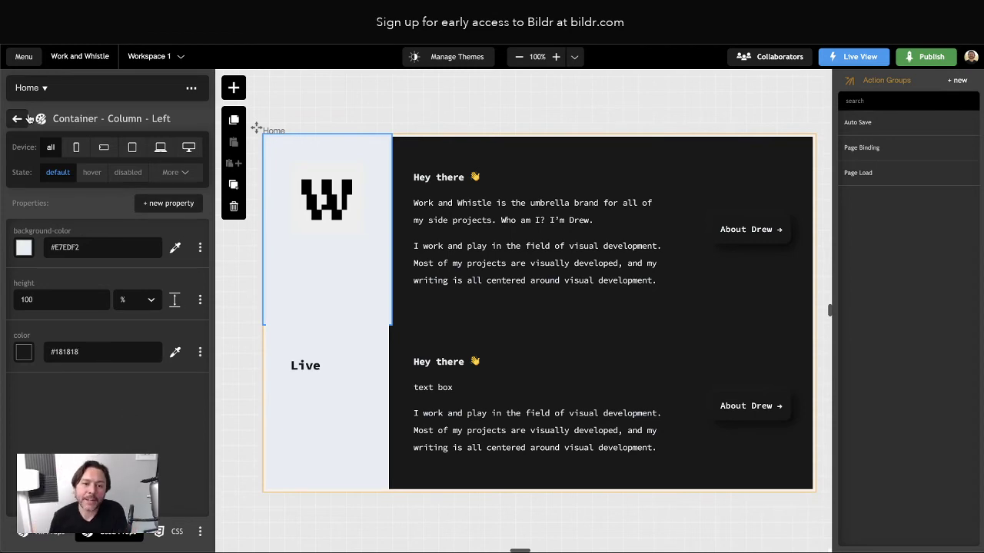
# Check the Live label in Figma, then add a font-weight of 400 to the Live heading's Heading - h2 class in Bildr
pyautogui.click(311, 365)
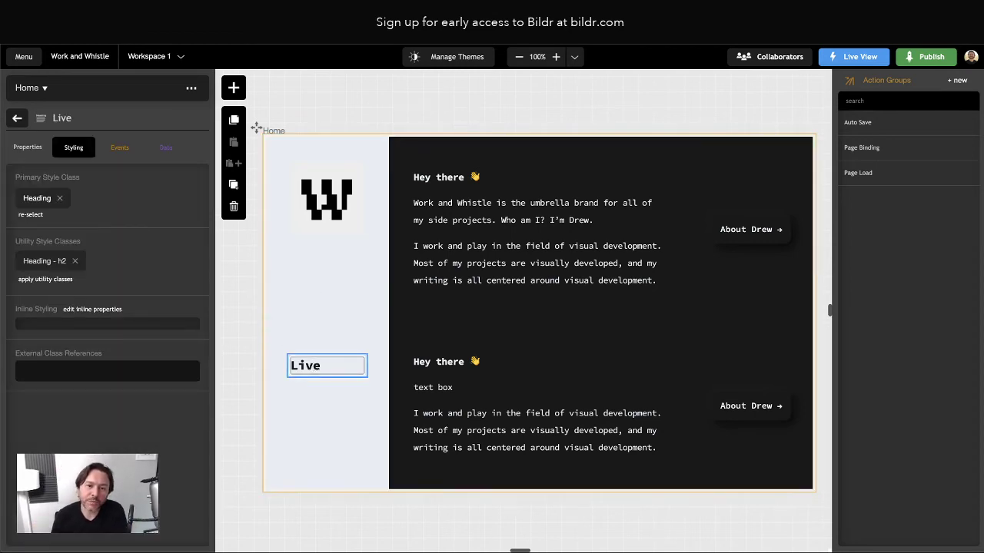
pyautogui.hotkey('alt', 'Tab')
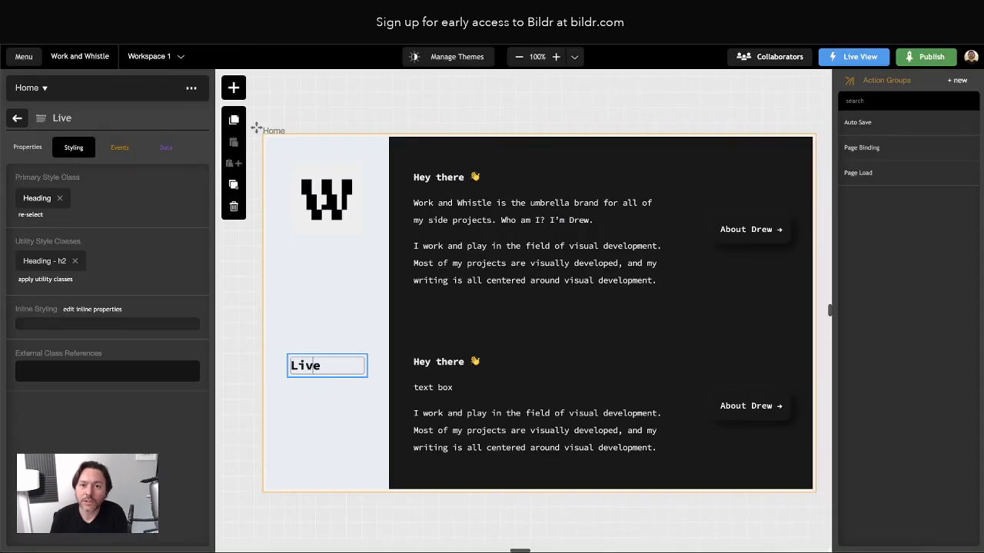
pyautogui.click(33, 259)
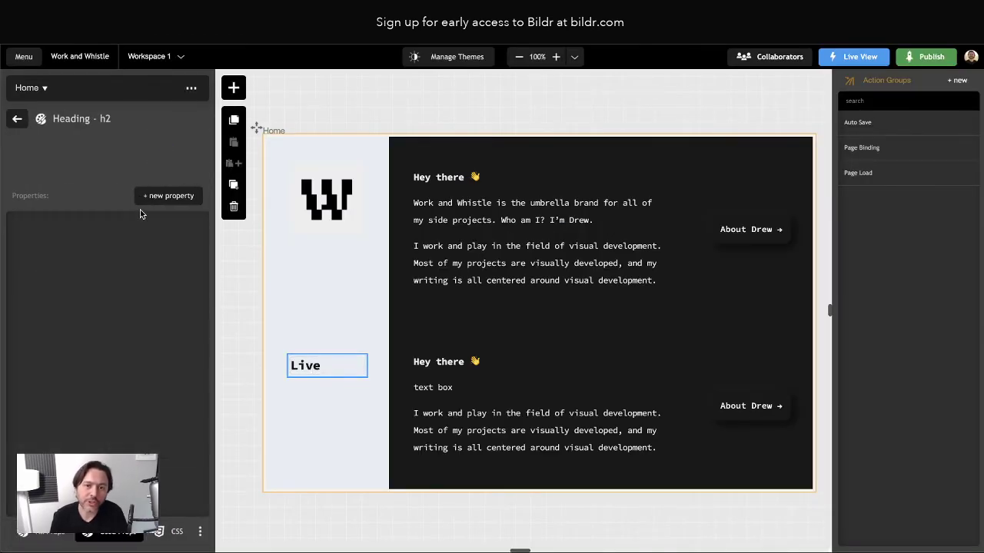
pyautogui.click(160, 202)
pyautogui.write('font-wid')
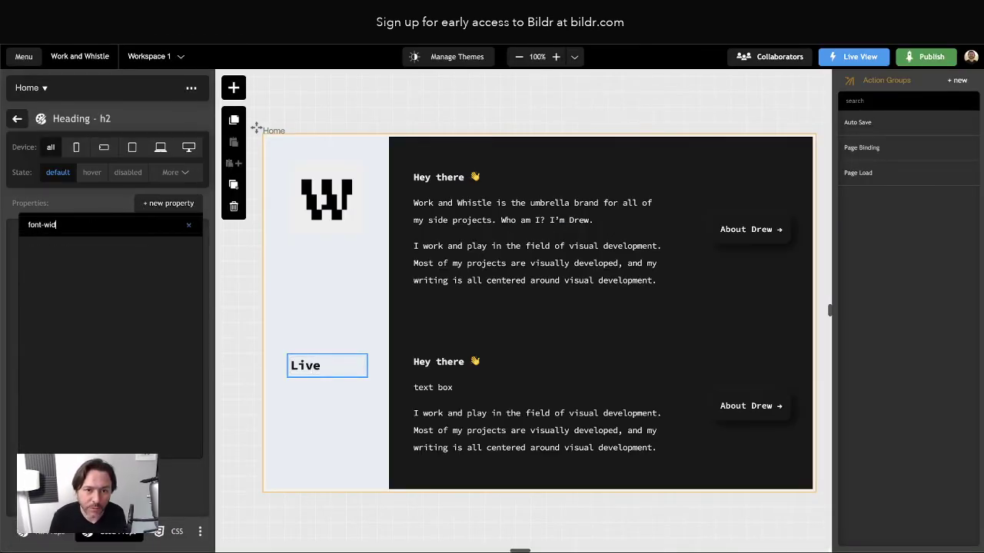
pyautogui.press('Return')
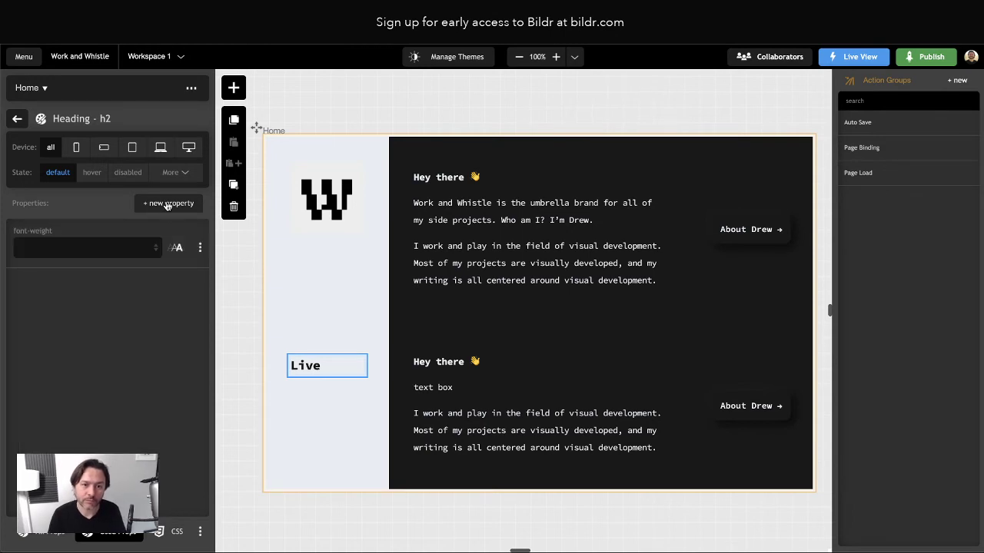
pyautogui.click(80, 248)
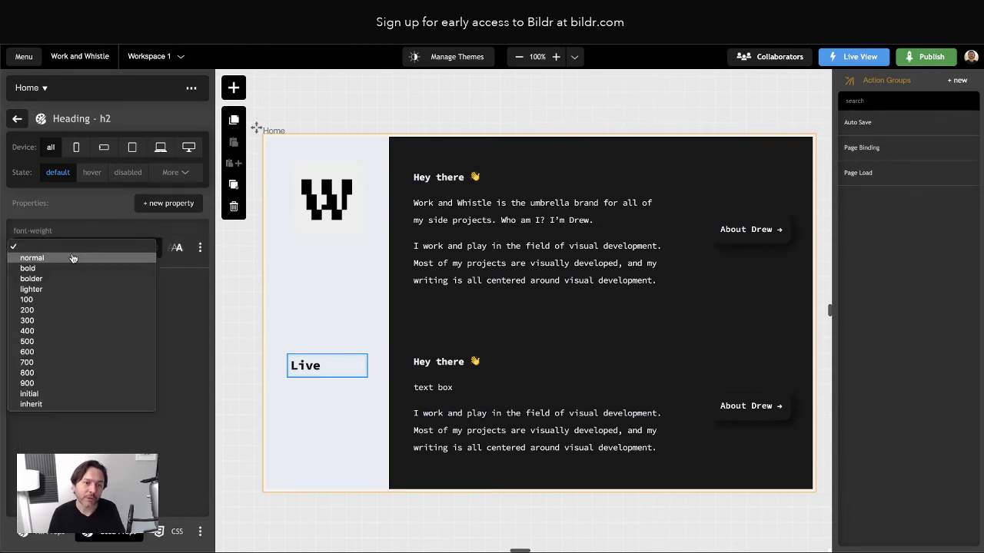
pyautogui.click(48, 329)
# Add a letter-spacing of -1 px to the Heading - h2 class
pyautogui.click(166, 204)
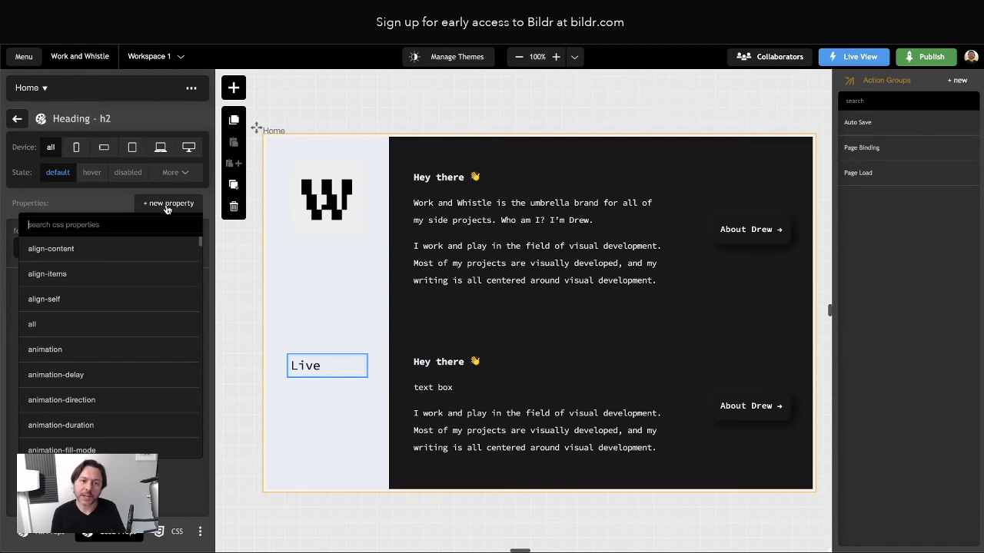
pyautogui.write('letter')
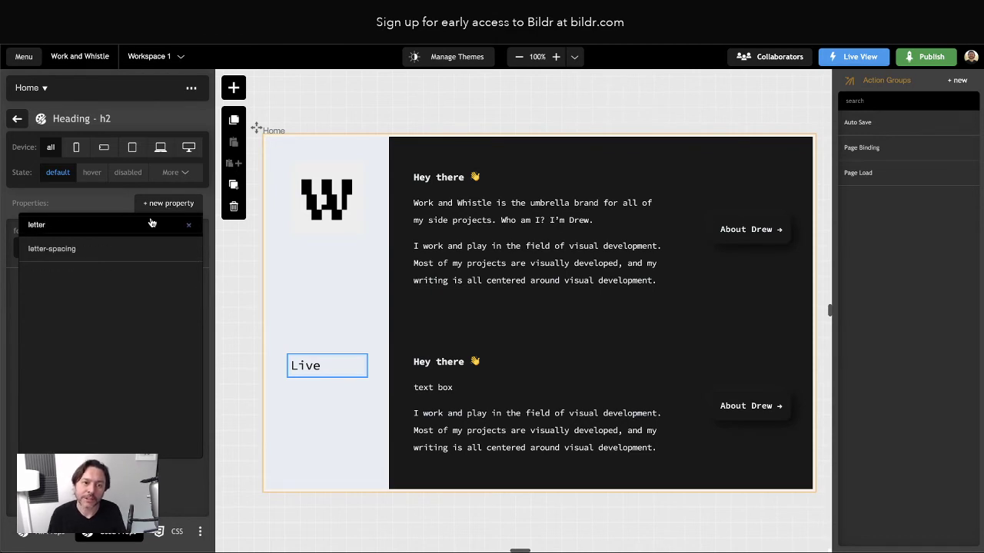
pyautogui.click(110, 258)
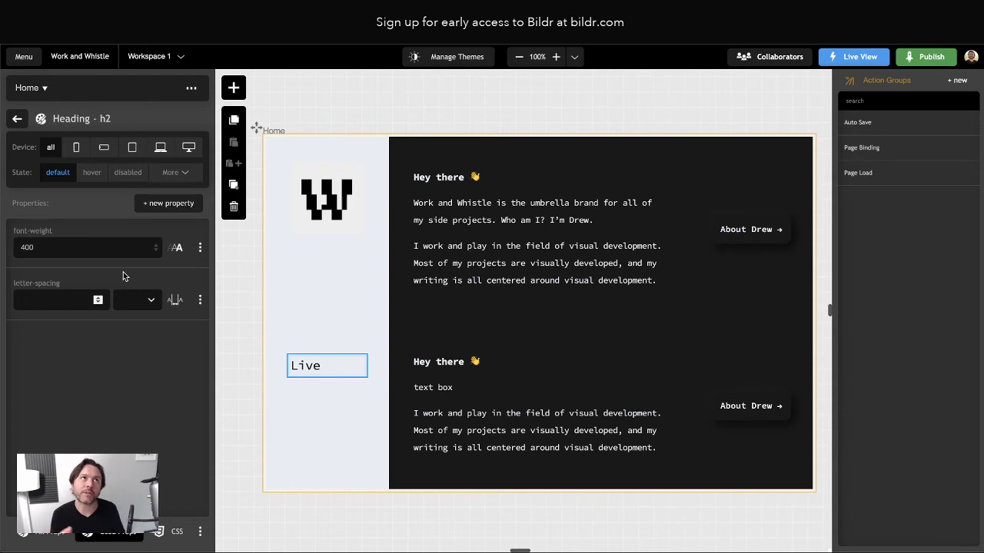
pyautogui.write('1')
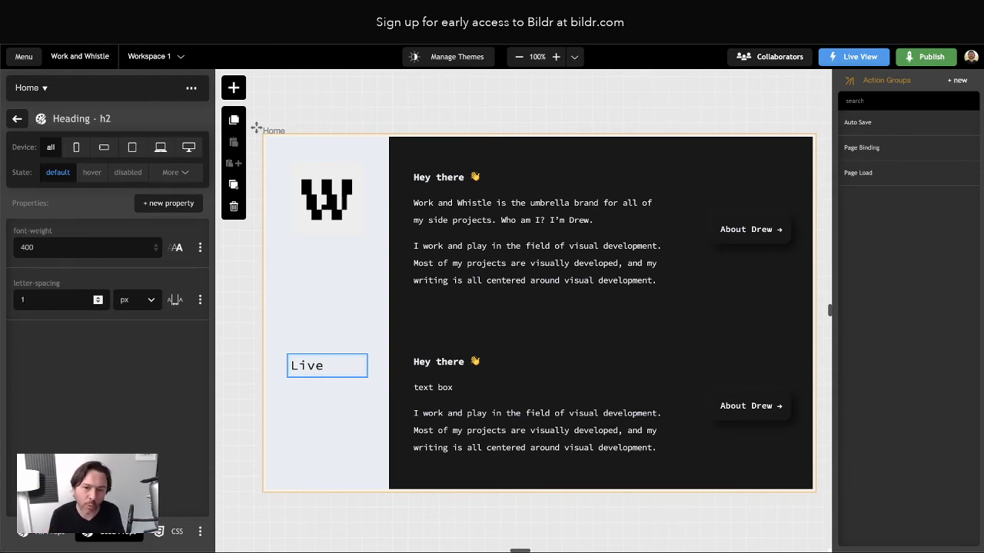
pyautogui.doubleClick(28, 301)
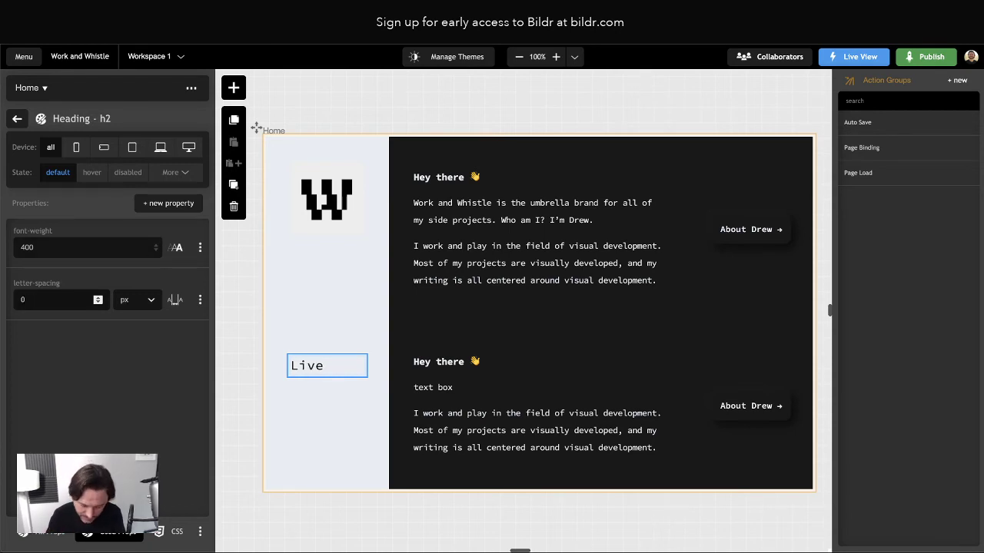
pyautogui.write('-0')
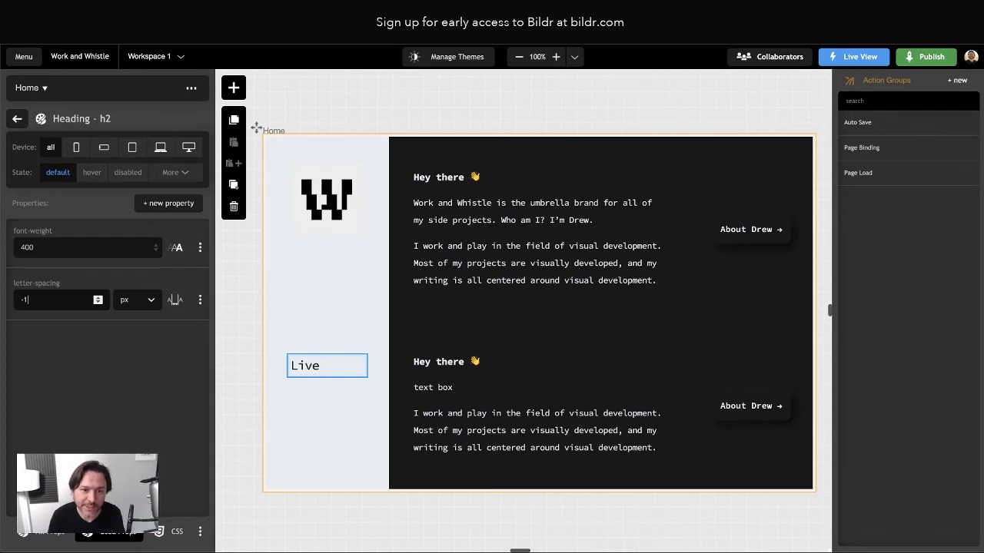
# Add a font-size property to the Heading - h2 class
pyautogui.click(149, 203)
pyautogui.write('fo')
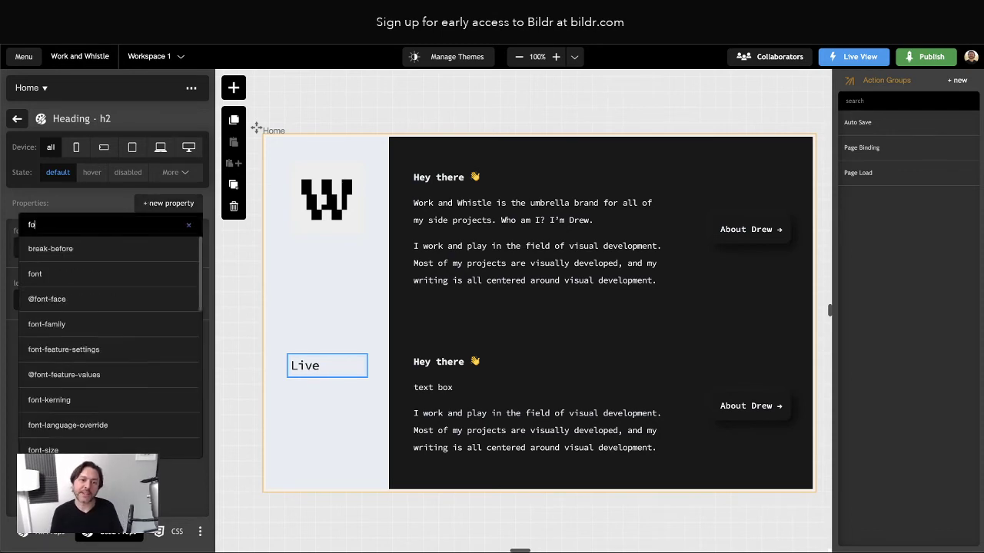
pyautogui.write('nt-size')
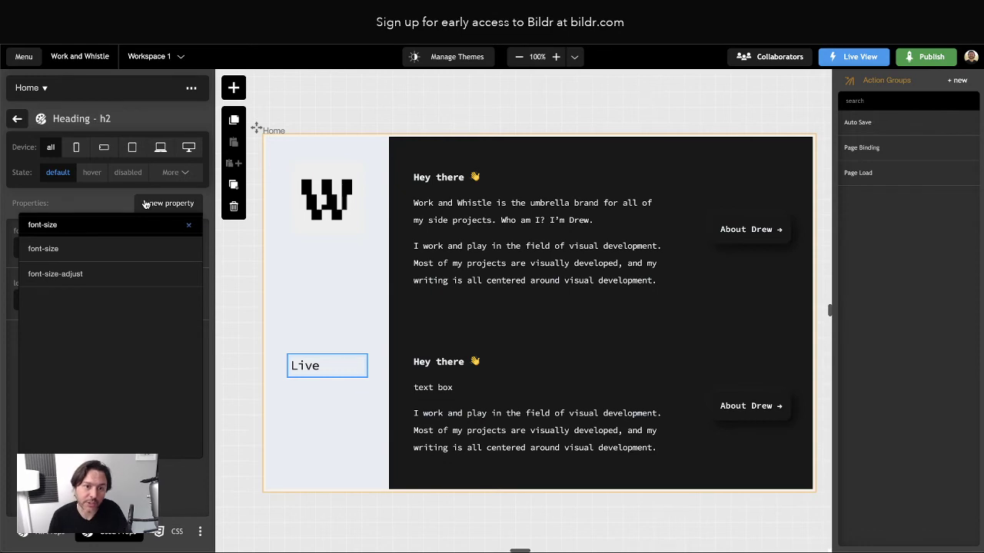
pyautogui.press('Escape')
pyautogui.click(148, 203)
pyautogui.write('font')
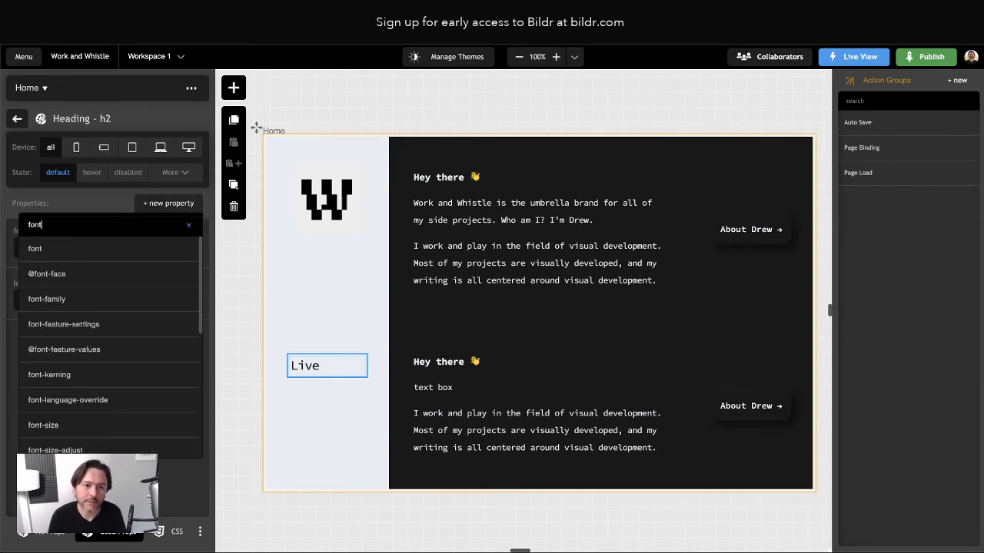
pyautogui.click(79, 433)
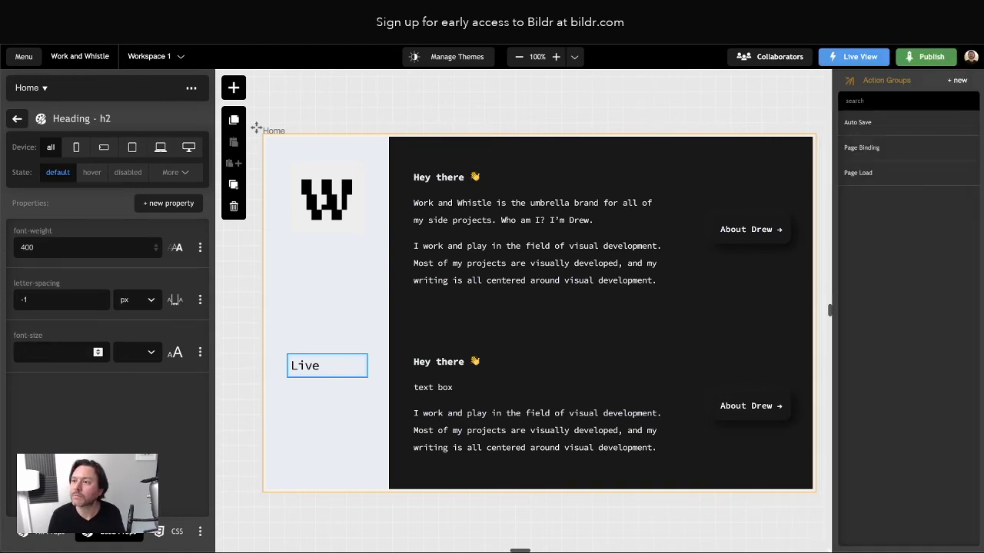
# Turn on Do Not Disturb in the macOS Notification Center and return to the style editor
pyautogui.click(976, 37)
pyautogui.scroll(3, 920, 60)
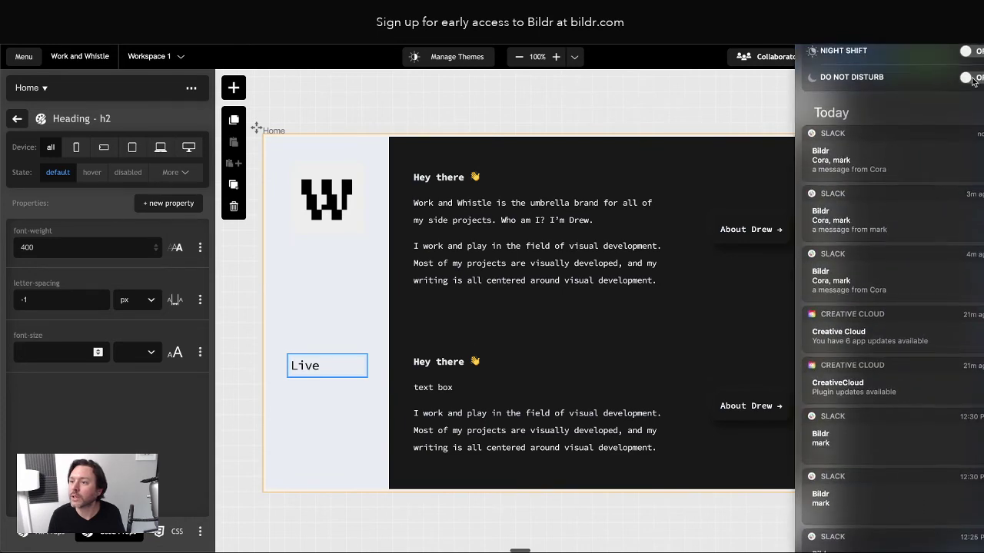
pyautogui.click(972, 79)
pyautogui.click(976, 37)
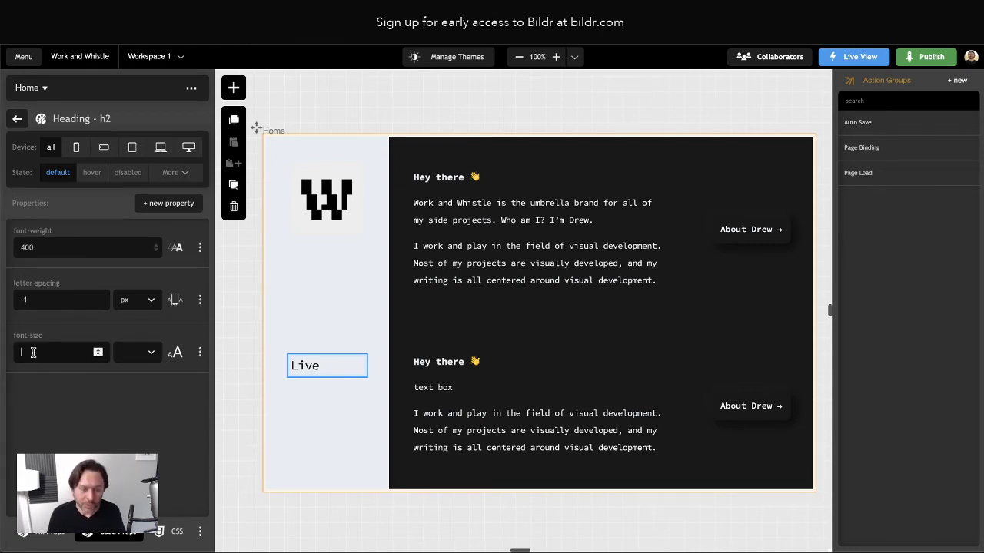
# Calculate 22/14 in Spotlight and copy the result
pyautogui.press('super+space')
pyautogui.write('22')
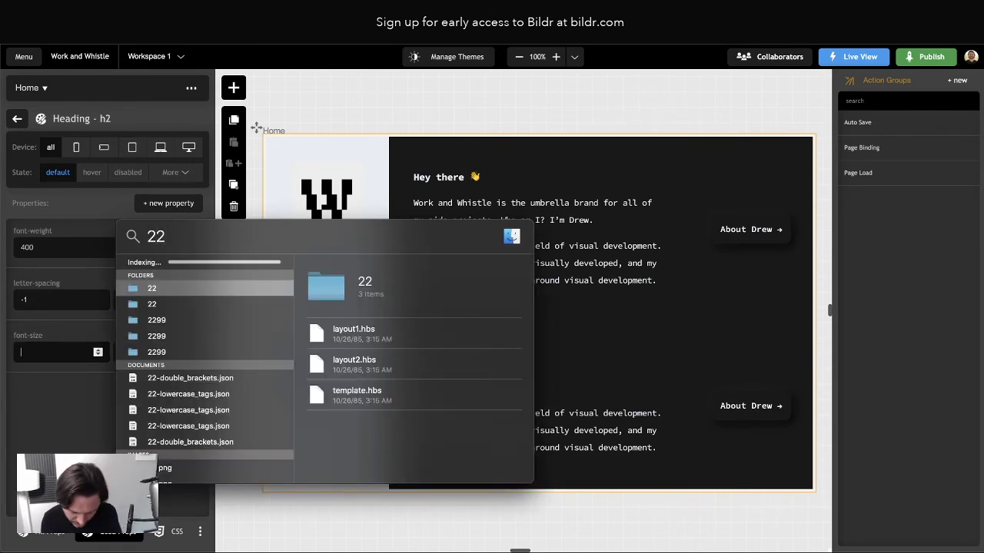
pyautogui.write('/14')
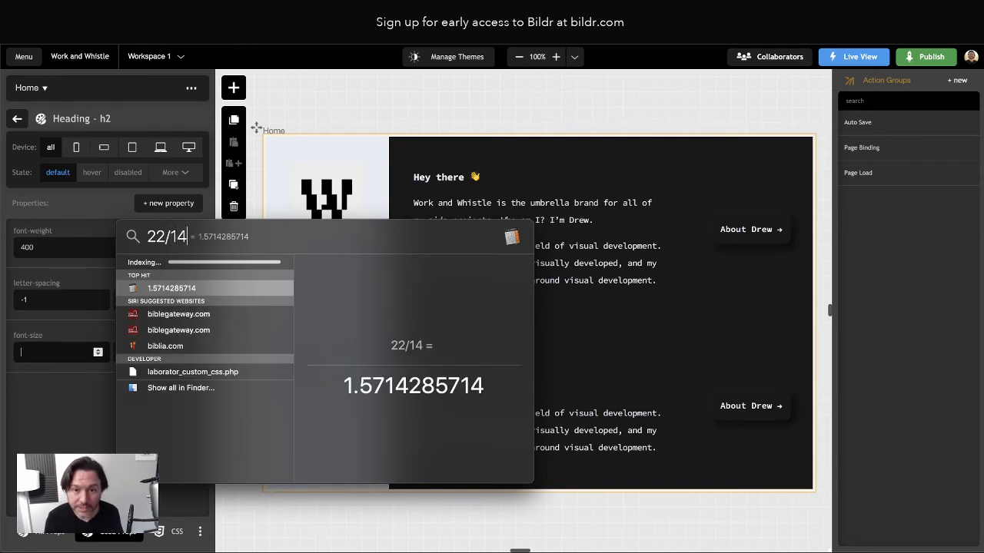
pyautogui.moveTo(342, 386); pyautogui.dragTo(481, 385)
pyautogui.press('super+c')
pyautogui.press('Escape')
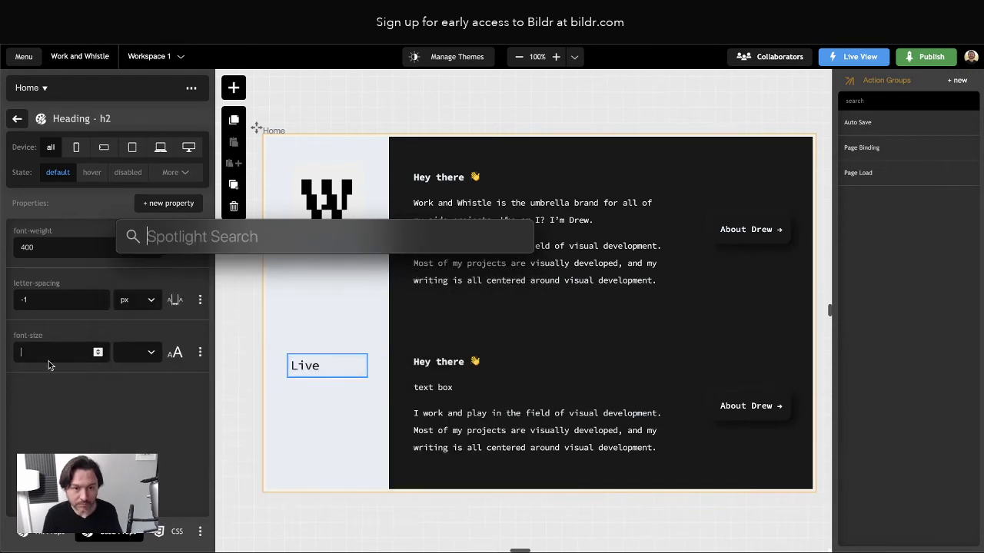
pyautogui.press('Escape')
# Set the Heading - h2 class's font-size to 1.5714285714 em
pyautogui.click(32, 354)
pyautogui.press('super+v')
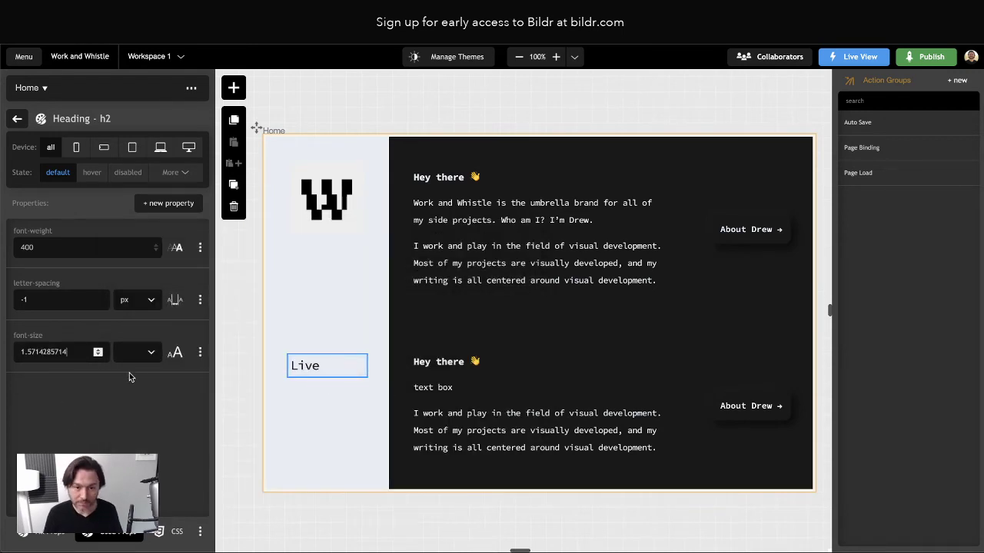
pyautogui.click(132, 352)
pyautogui.scroll(-2, 134, 415)
pyautogui.scroll(-2, 137, 430)
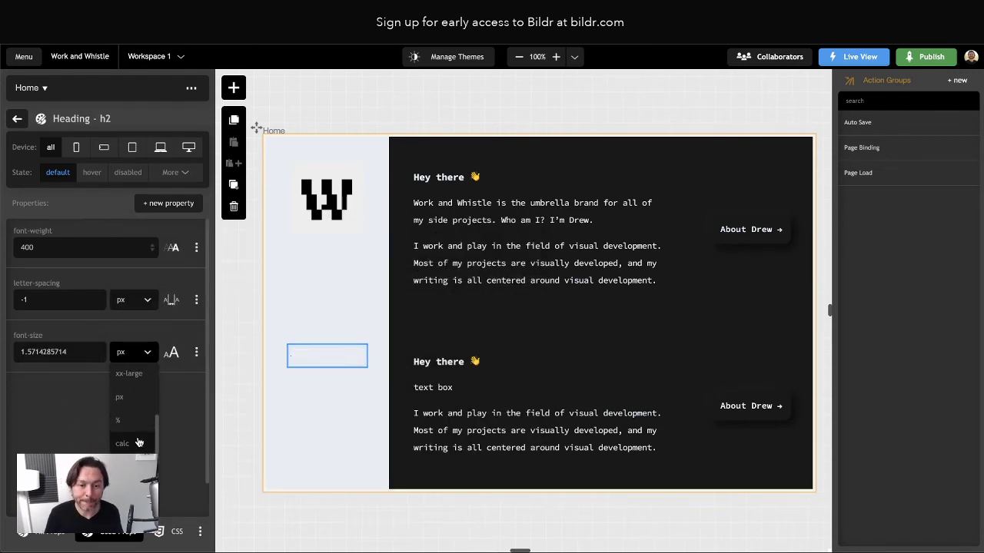
pyautogui.click(128, 418)
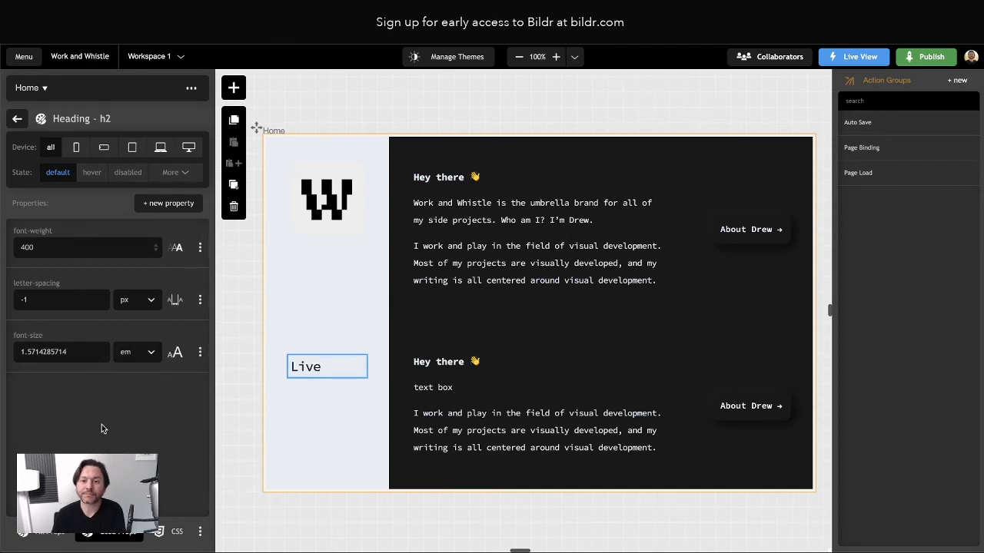
# Check the Live section in Figma, then delete the Hey there heading and the "I work and play" paragraph from its Bildr center column
pyautogui.click(370, 104)
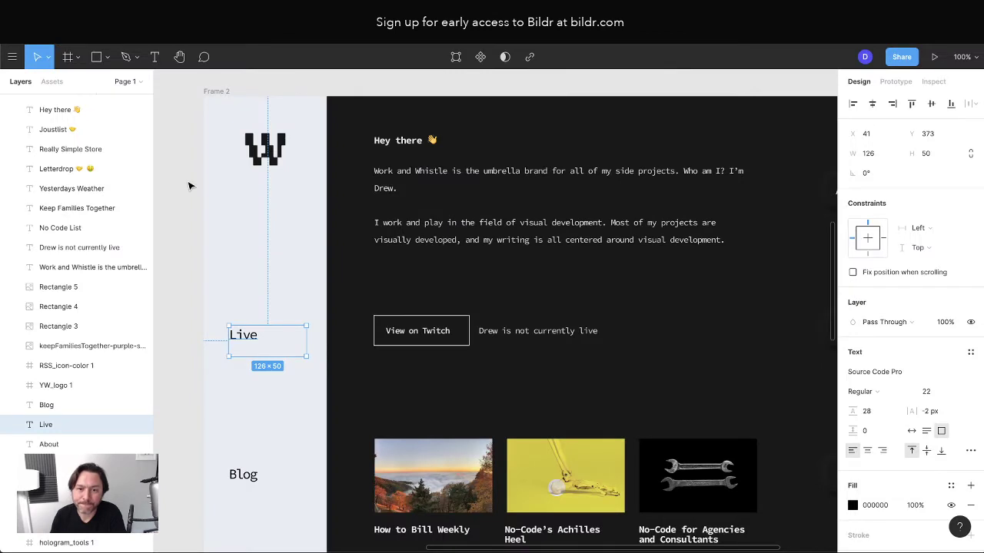
pyautogui.click(190, 185)
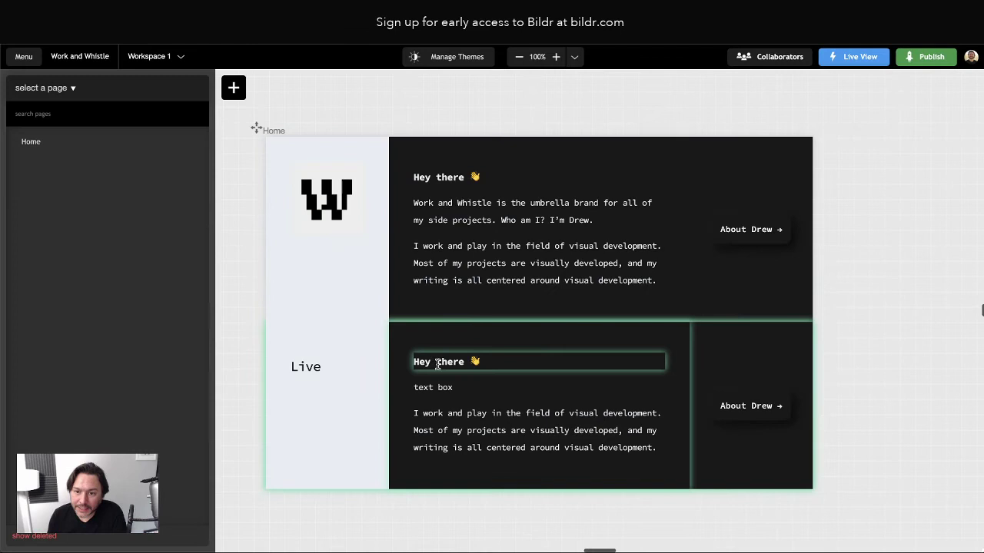
pyautogui.click(442, 361)
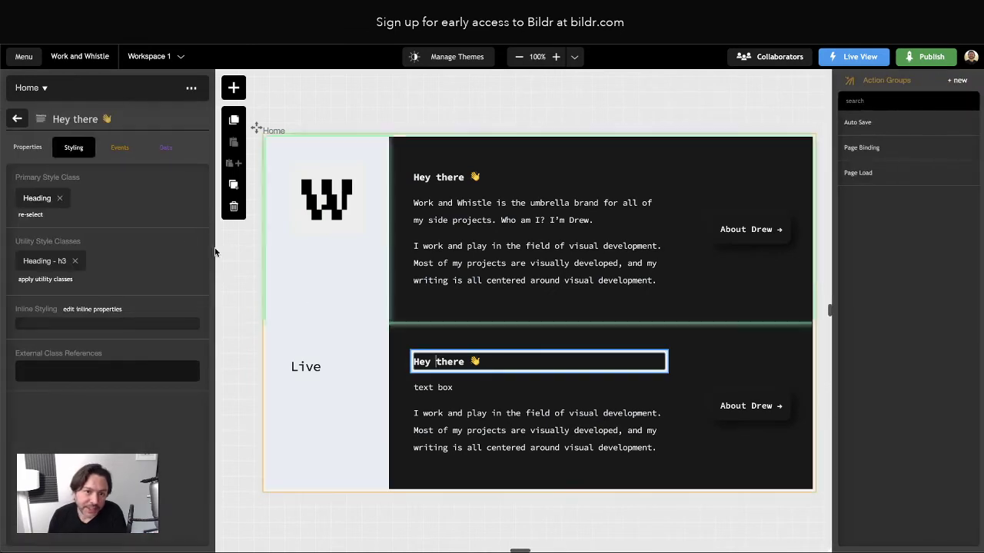
pyautogui.click(16, 119)
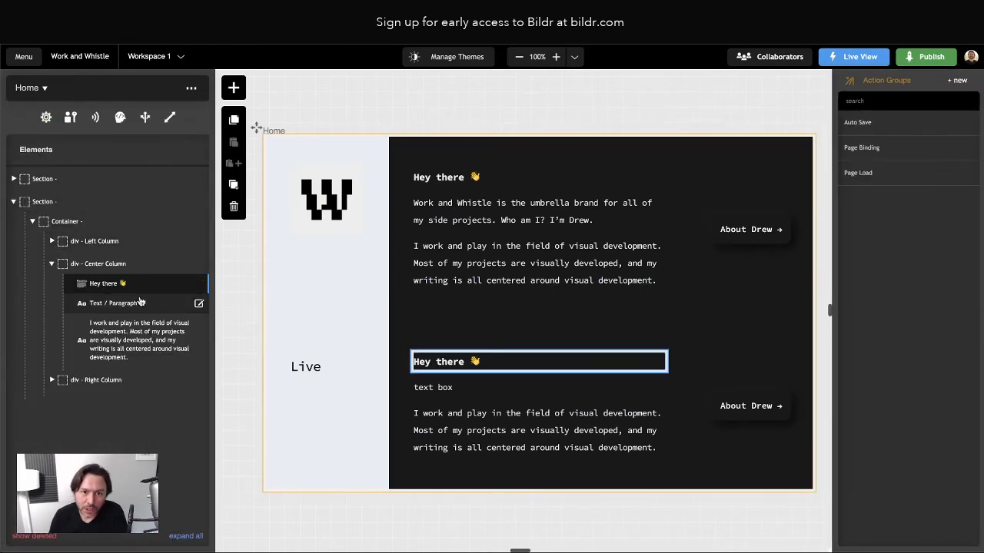
pyautogui.click(234, 207)
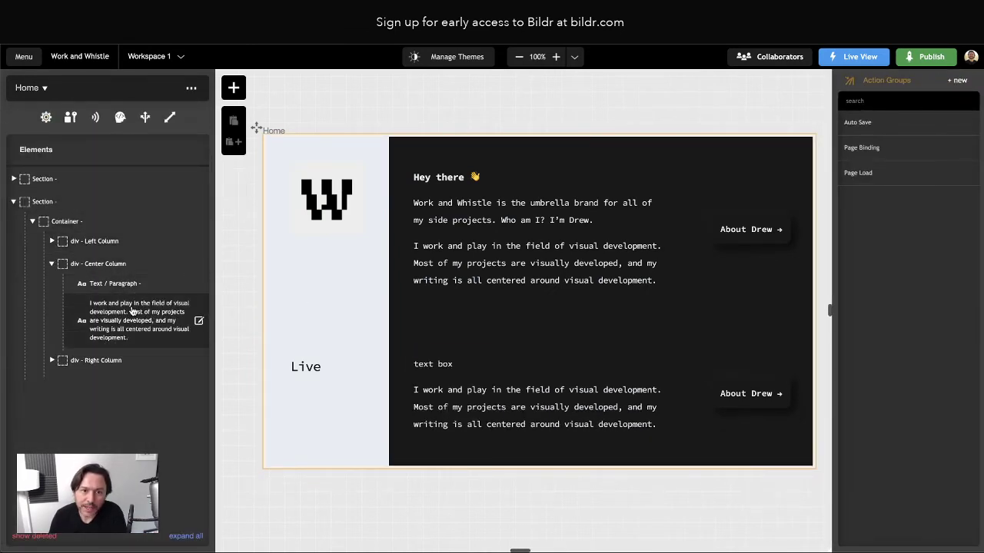
pyautogui.click(137, 313)
pyautogui.click(233, 207)
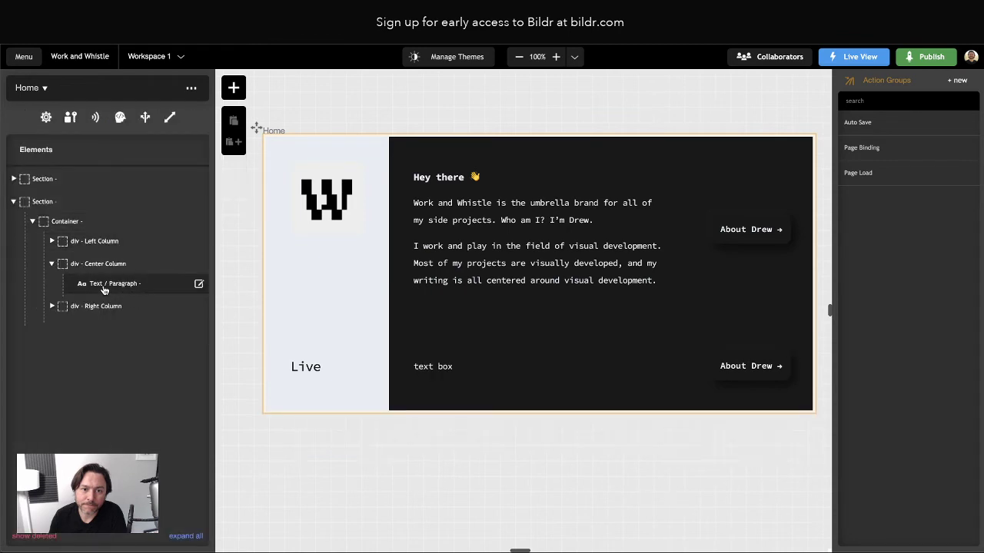
# Replace the Live section's "text box" display text with the "Work and Whistle is the umbrella brand" paragraph copied from the intro section
pyautogui.click(131, 281)
pyautogui.doubleClick(431, 367)
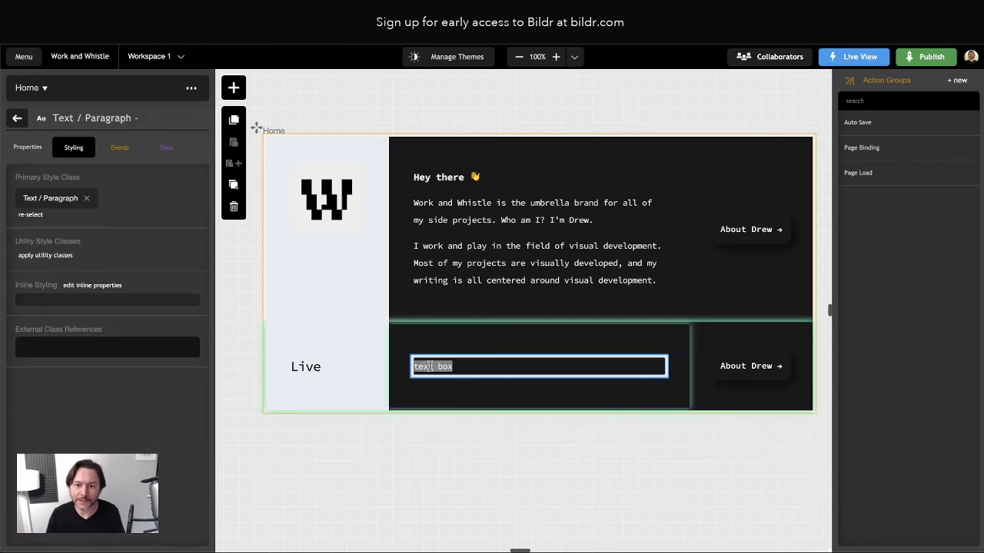
pyautogui.click(17, 118)
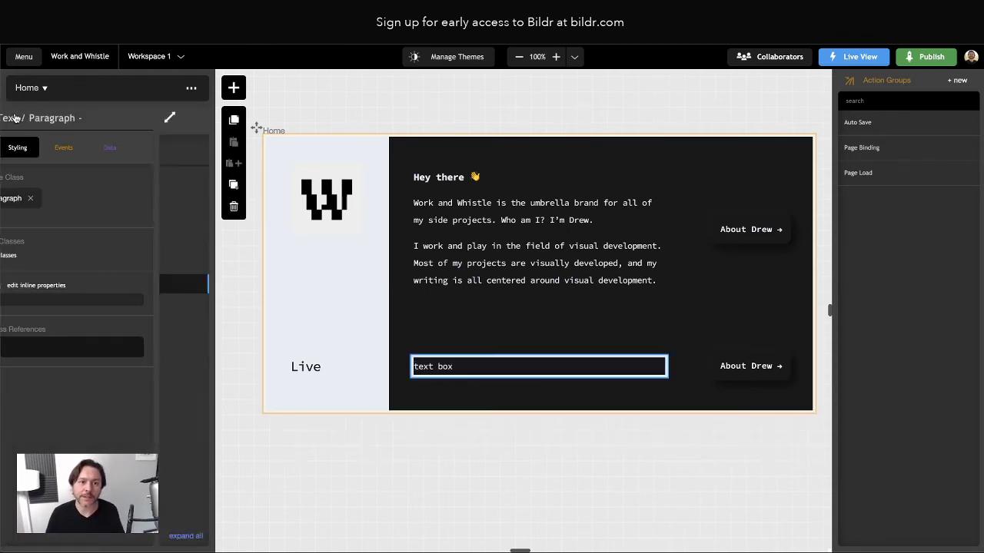
pyautogui.click(97, 286)
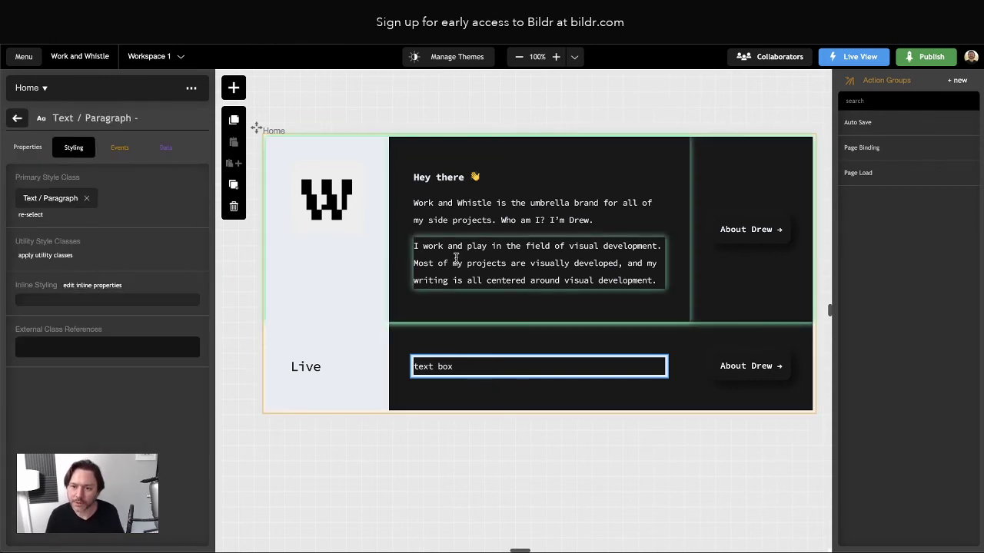
pyautogui.doubleClick(445, 209)
pyautogui.hotkey('ctrl', 'c')
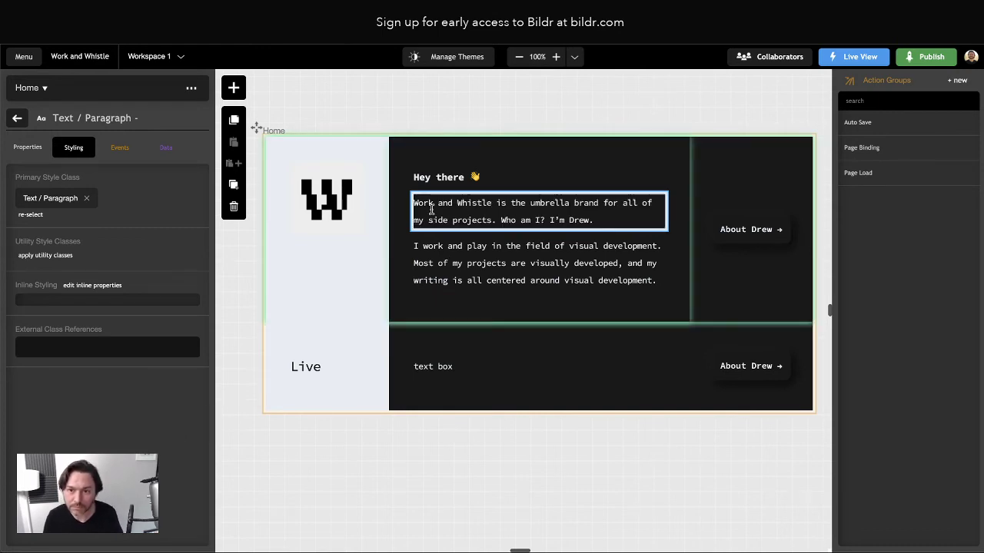
pyautogui.click(27, 148)
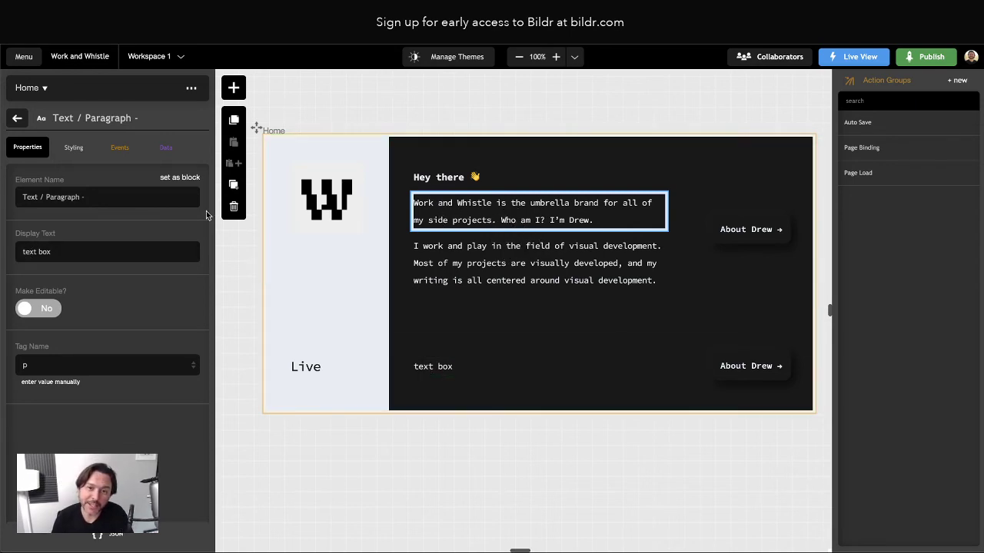
pyautogui.click(50, 252)
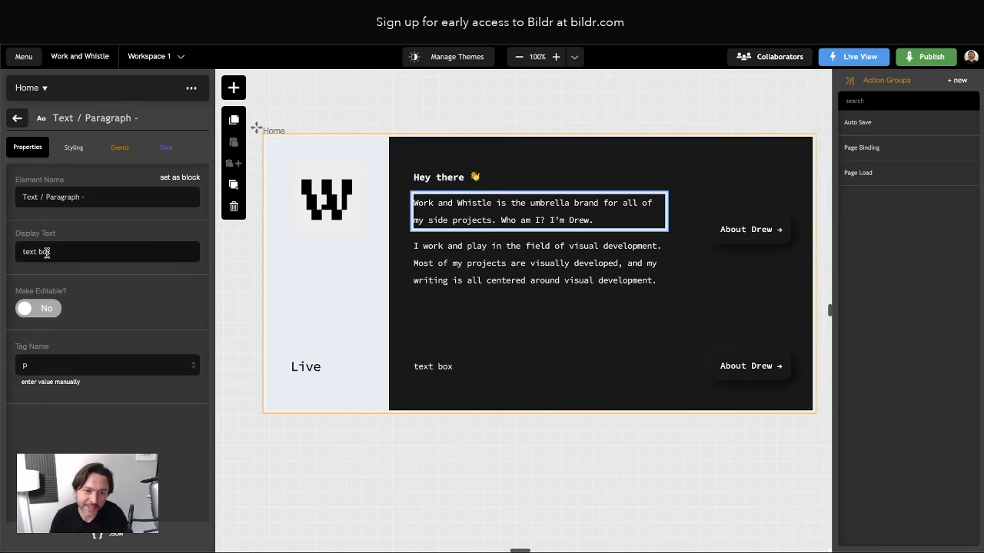
pyautogui.hotkey('ctrl', 'a')
pyautogui.hotkey('ctrl', 'v')
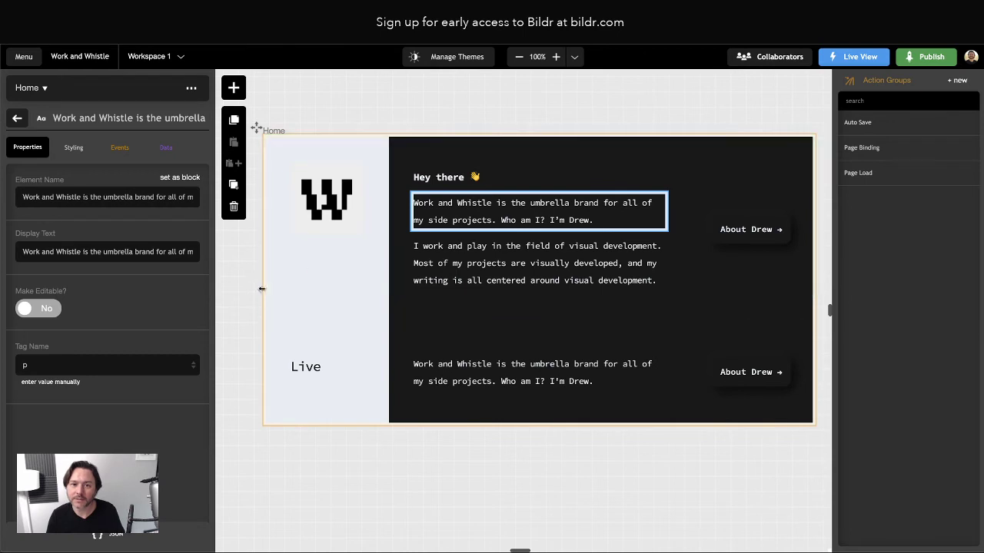
# Overwrite the display text of the intro section's "Work and Whistle" paragraph with the copied plain text
pyautogui.click(461, 376)
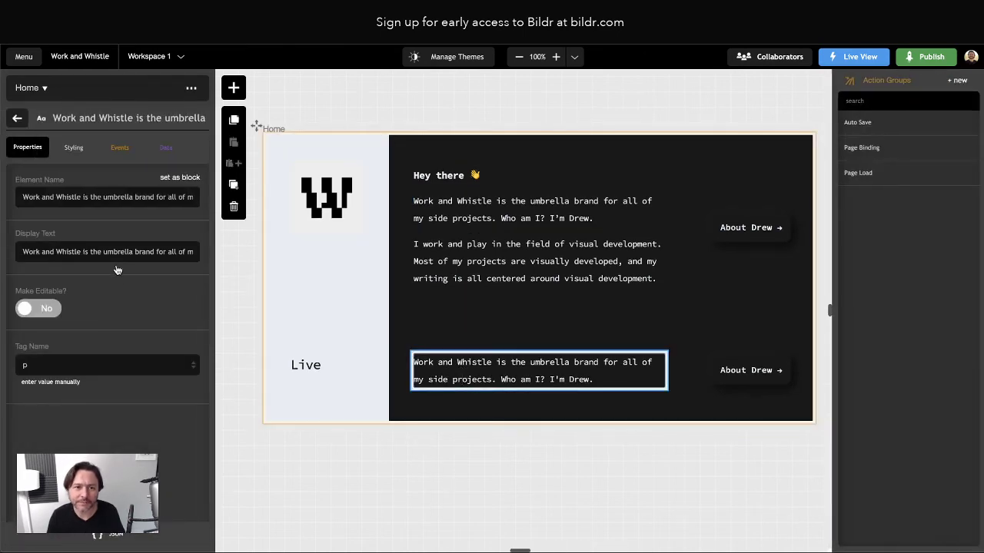
pyautogui.click(440, 204)
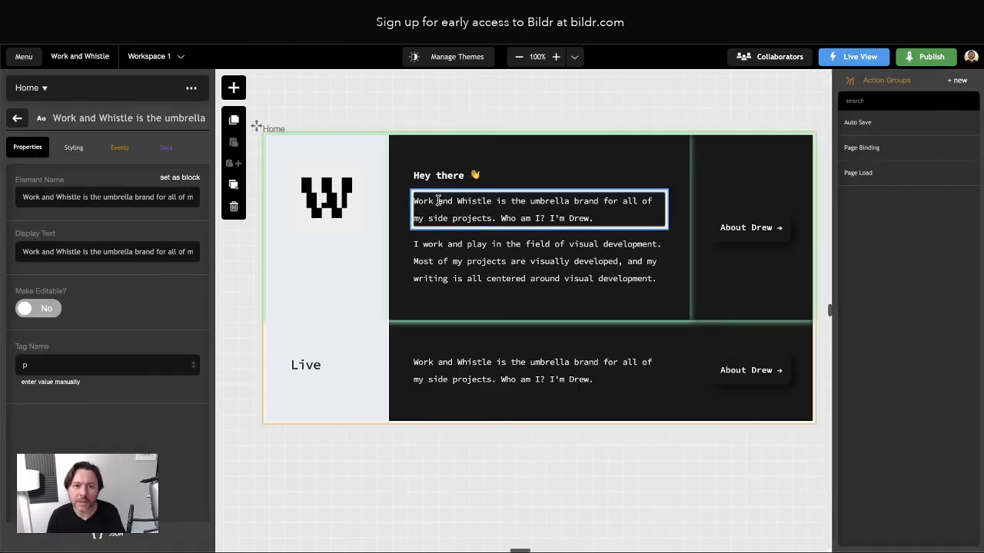
pyautogui.click(73, 246)
pyautogui.hotkey('ctrl', 'a')
pyautogui.hotkey('ctrl', 'v')
pyautogui.click(104, 414)
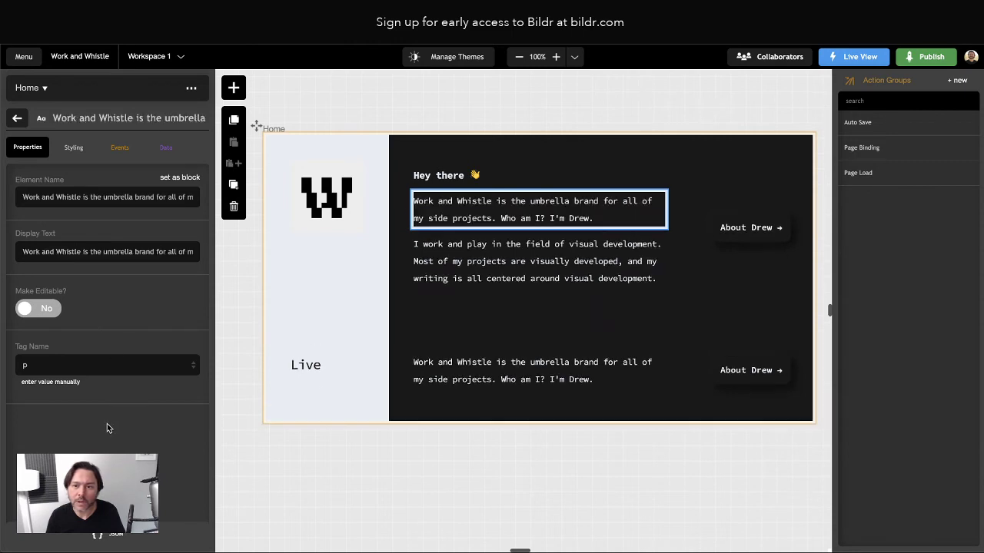
# Replace the span-styled display text of the intro's "I work and play" paragraph with its plain text copied from the canvas
pyautogui.click(449, 368)
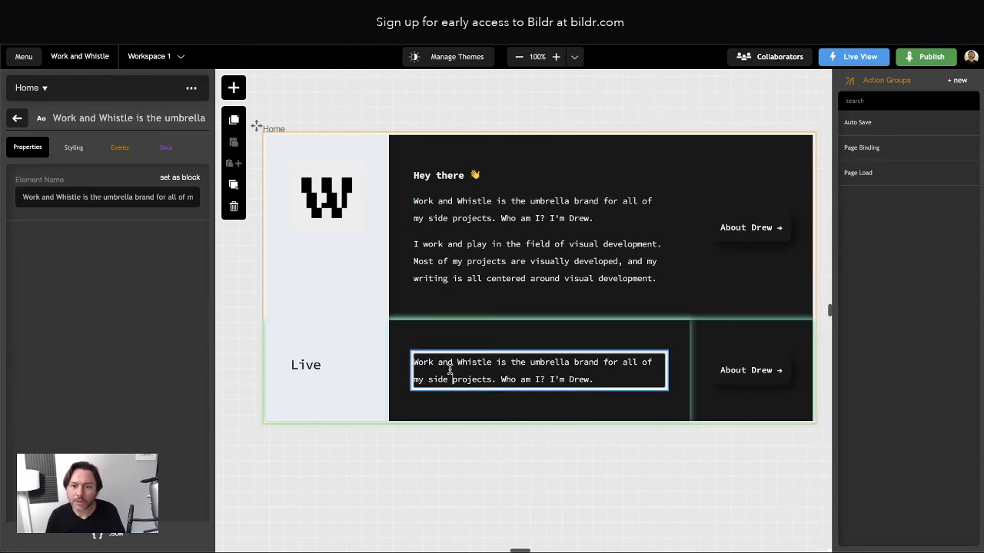
pyautogui.click(449, 259)
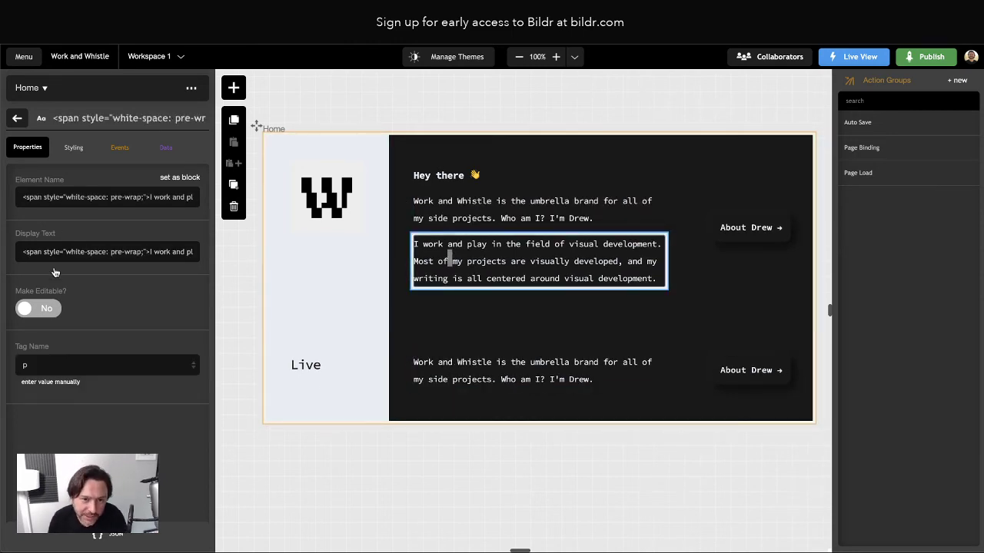
pyautogui.moveTo(22, 252); pyautogui.dragTo(53, 252)
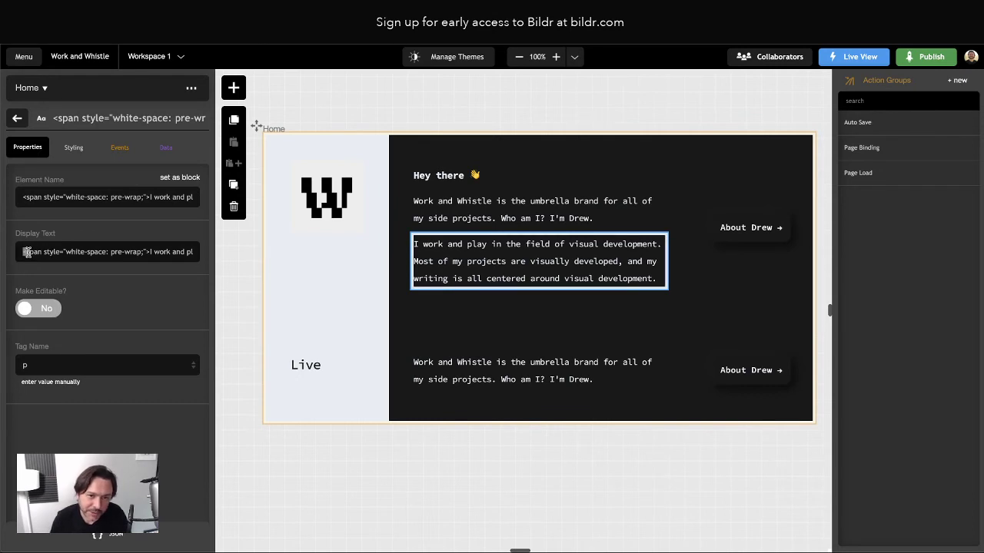
pyautogui.click(43, 253)
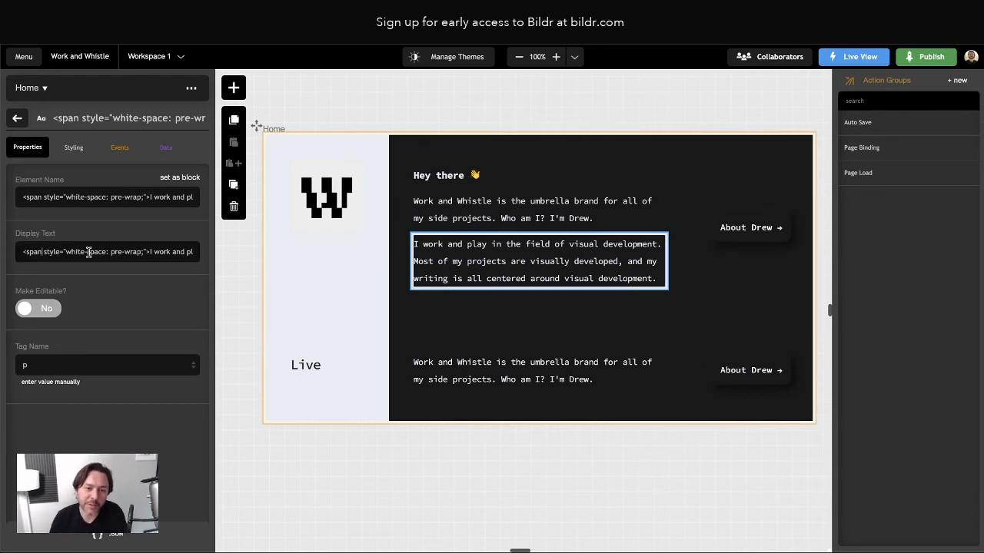
pyautogui.tripleClick(468, 257)
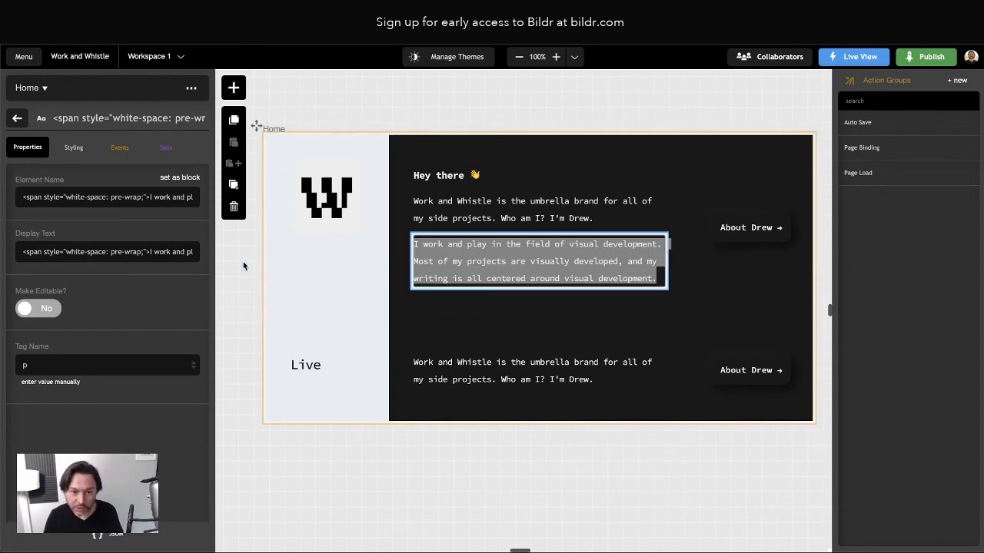
pyautogui.tripleClick(132, 250)
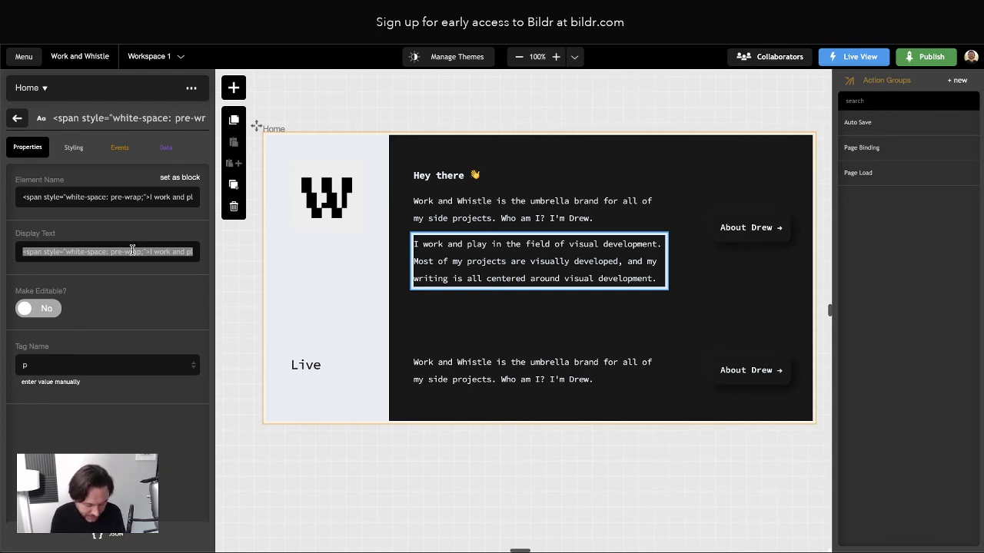
pyautogui.press('super+v')
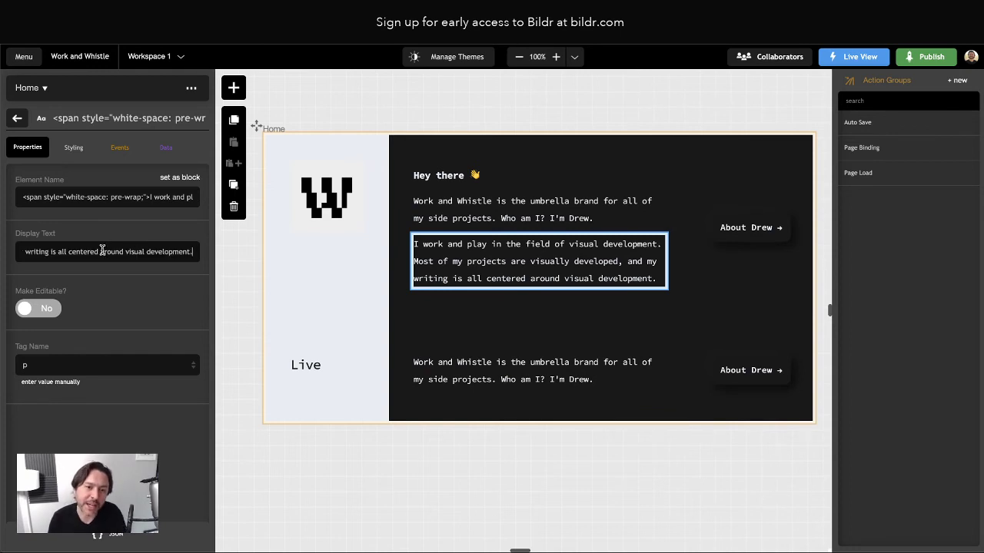
pyautogui.hscroll(-5, 103, 250)
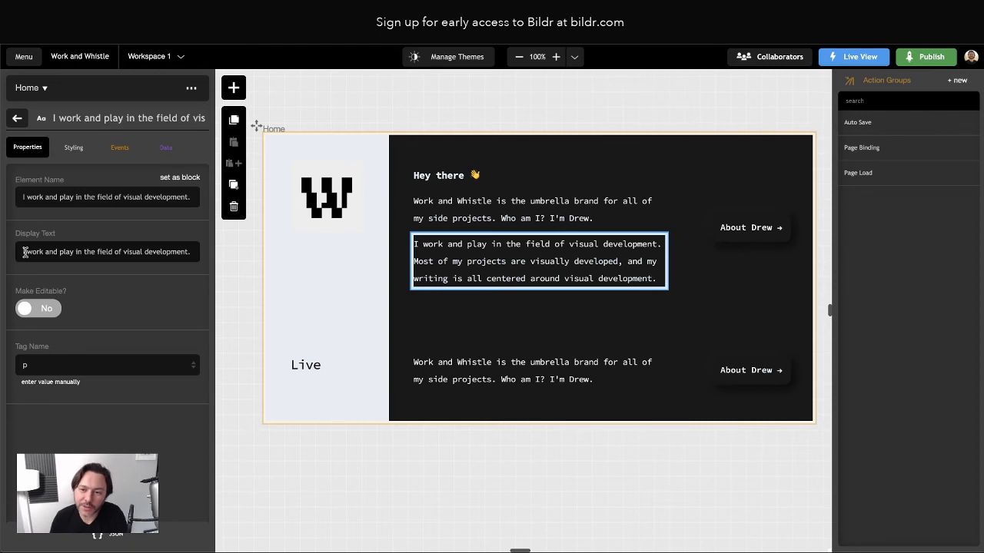
pyautogui.hscroll(2, 525, 270)
pyautogui.hscroll(-2, 366, 169)
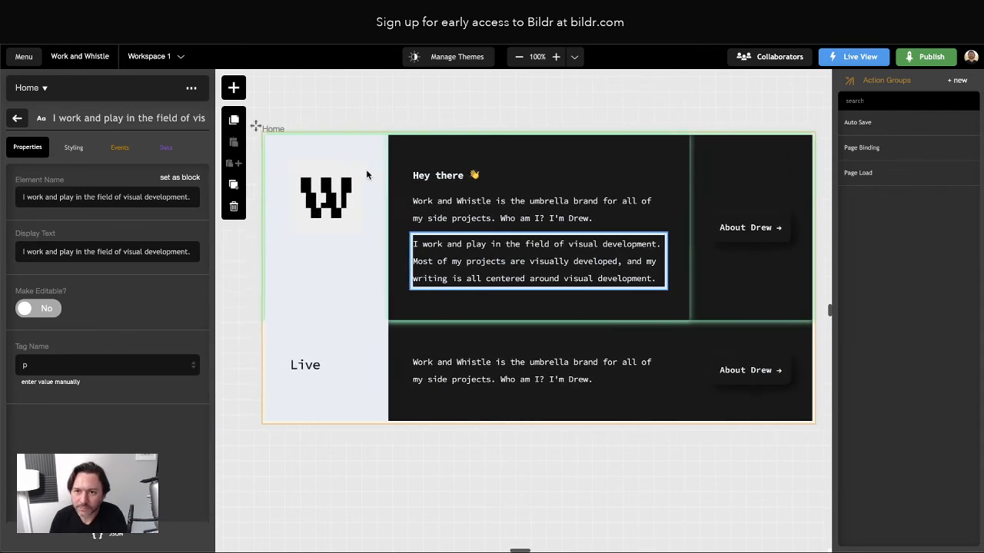
# Reopen the intro's "I work and play" paragraph and select its entire display text to review it
pyautogui.click(337, 103)
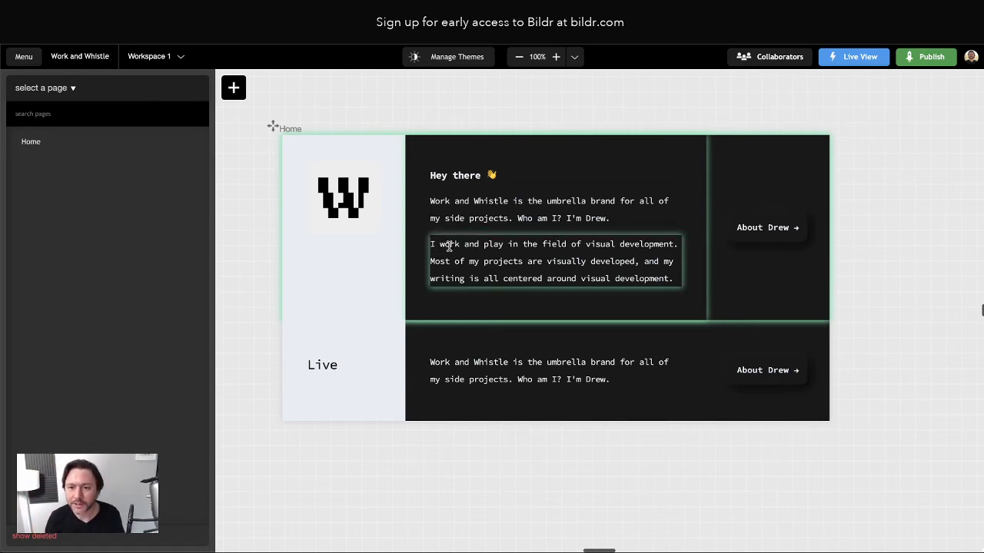
pyautogui.scroll(-1, 455, 246)
pyautogui.hscroll(2, 460, 247)
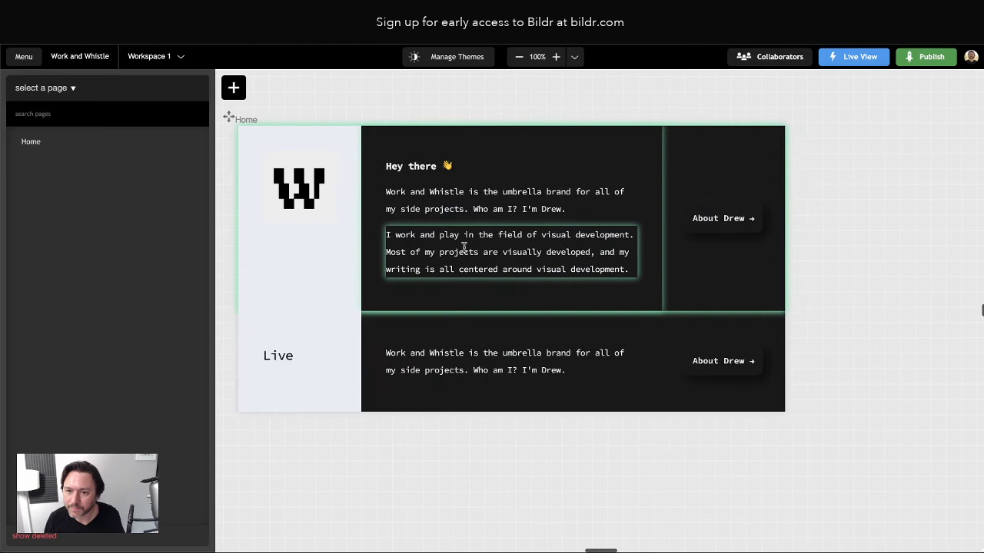
pyautogui.click(417, 237)
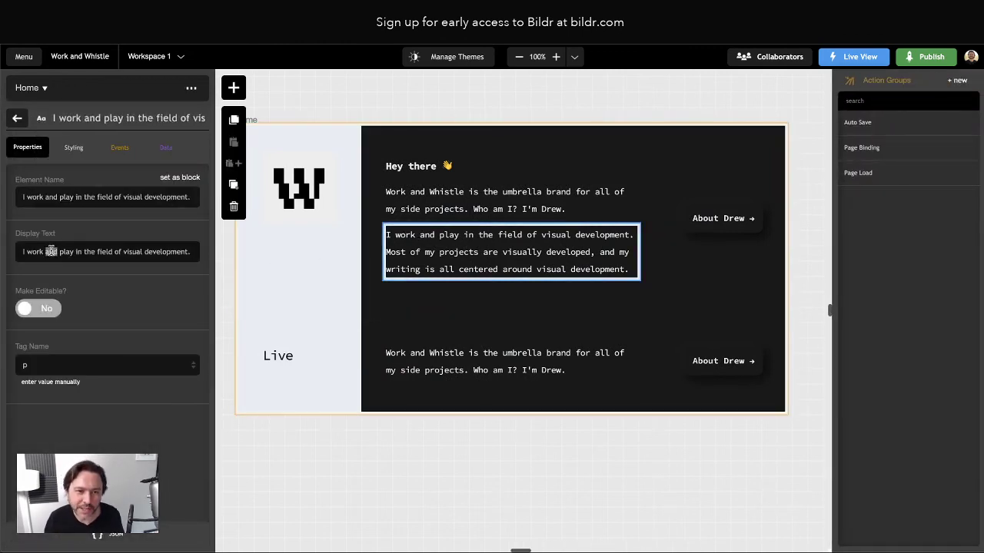
pyautogui.tripleClick(51, 252)
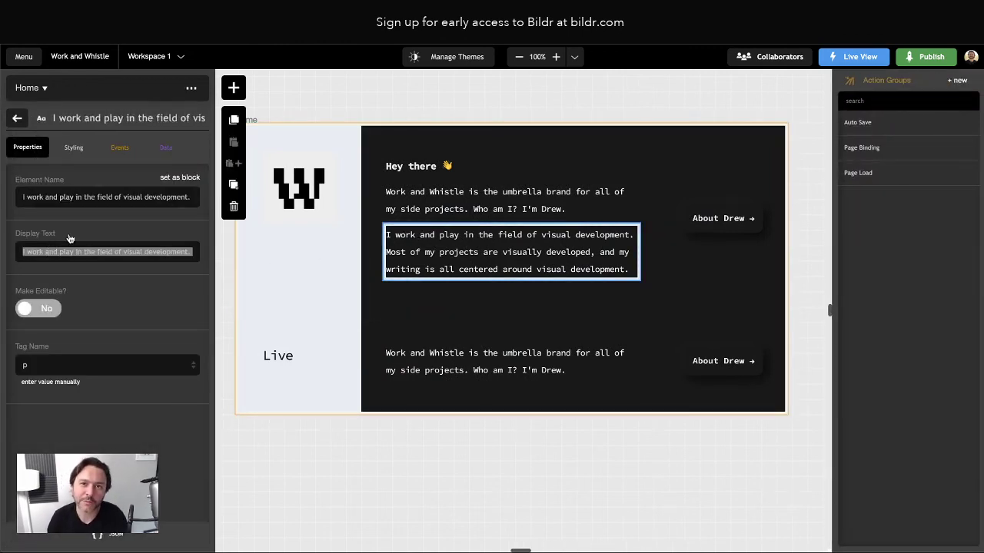
# Check the display text of the intro section's "Work and Whistle" paragraph
pyautogui.doubleClick(432, 193)
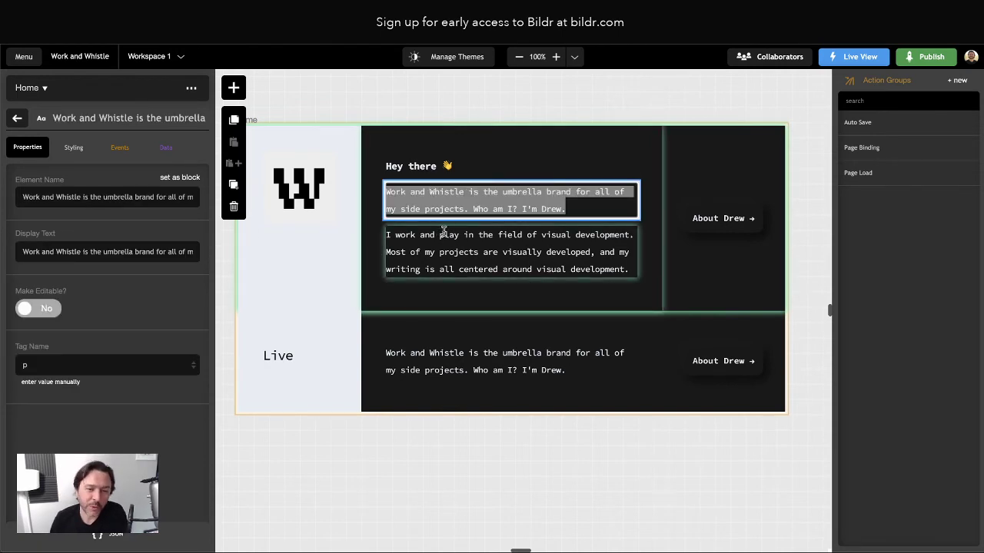
pyautogui.tripleClick(34, 251)
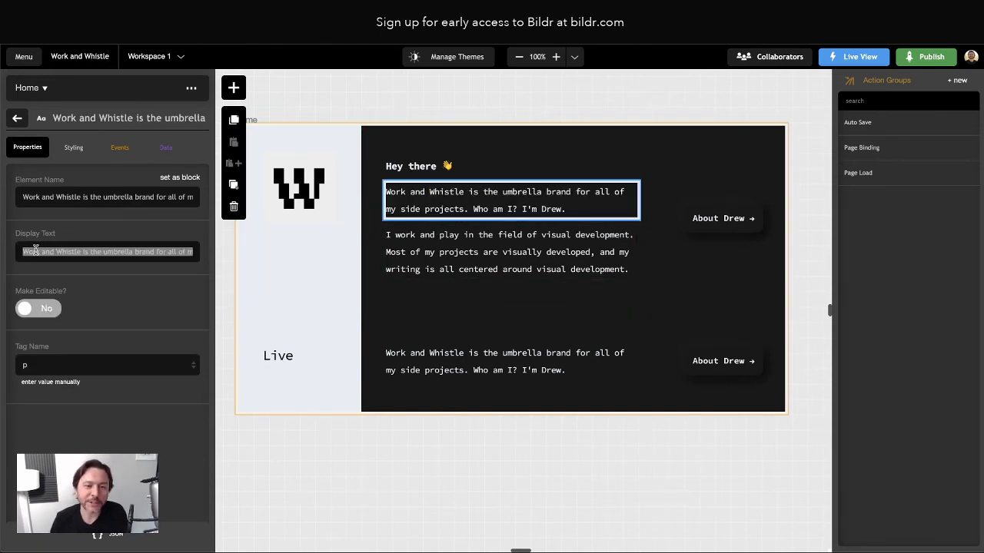
pyautogui.click(316, 448)
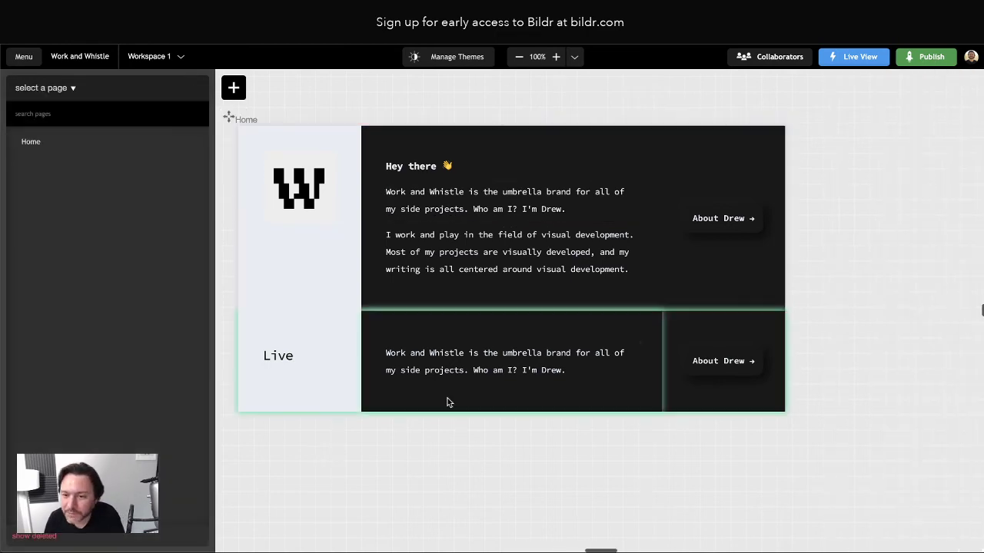
# Replace the Live section's paragraph display text with the site owner's first name followed by "is not currently live"
pyautogui.tripleClick(435, 355)
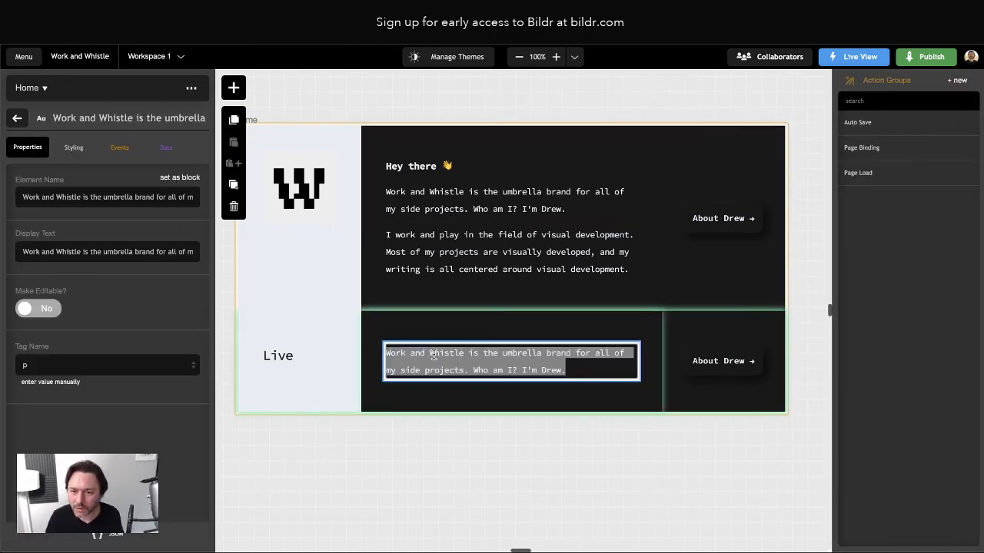
pyautogui.tripleClick(95, 254)
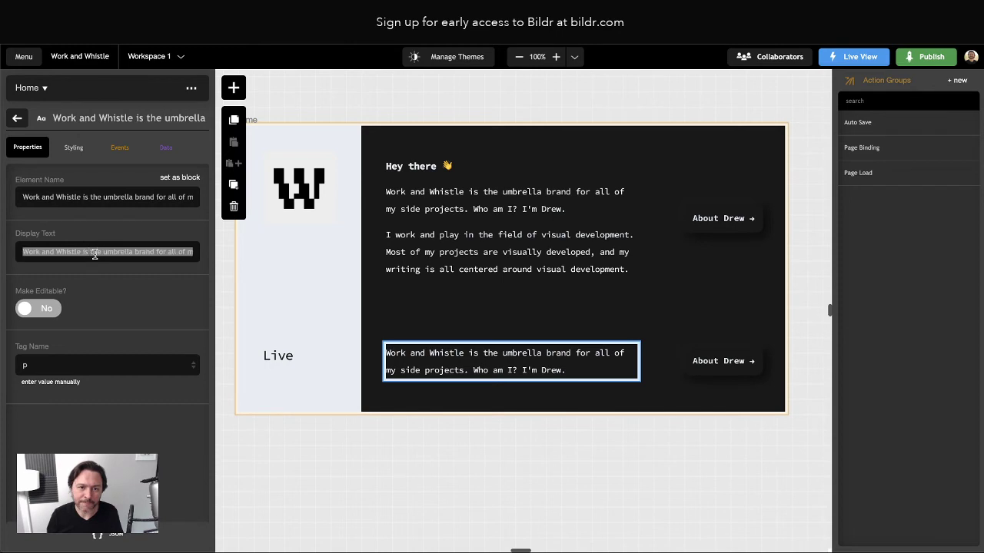
pyautogui.write('Drew is not cu')
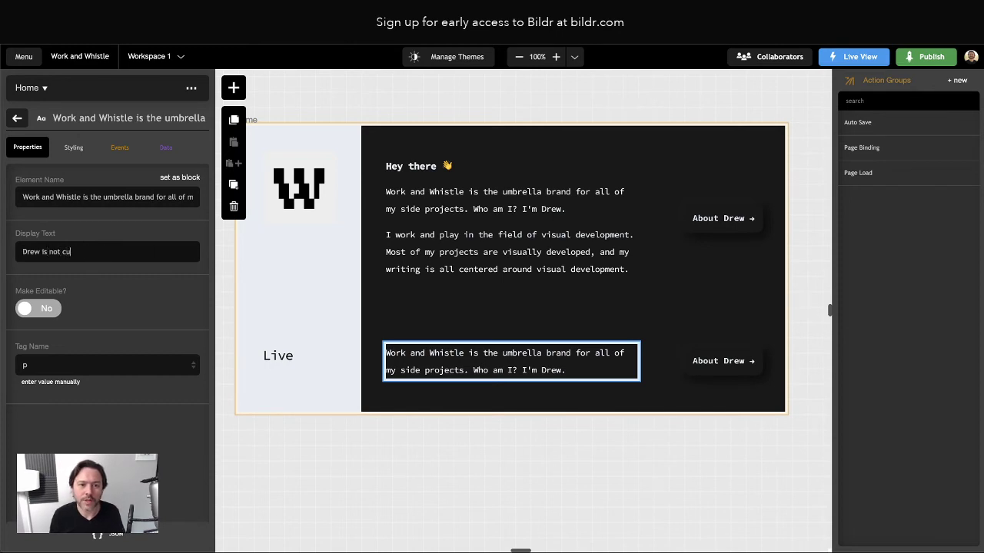
pyautogui.write('rrently live')
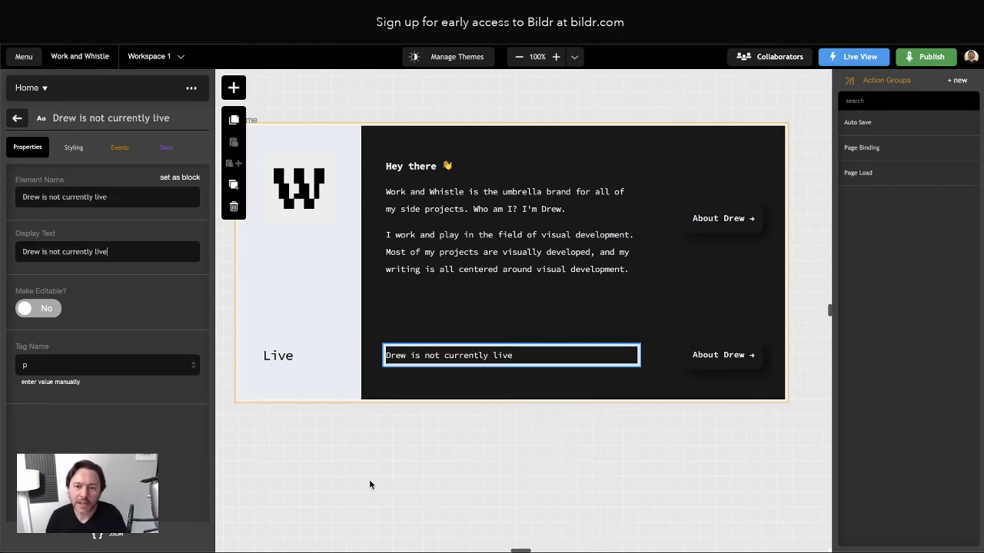
pyautogui.click(379, 481)
# Add a Button element above the paragraph in the Live section's Center Column
pyautogui.click(415, 355)
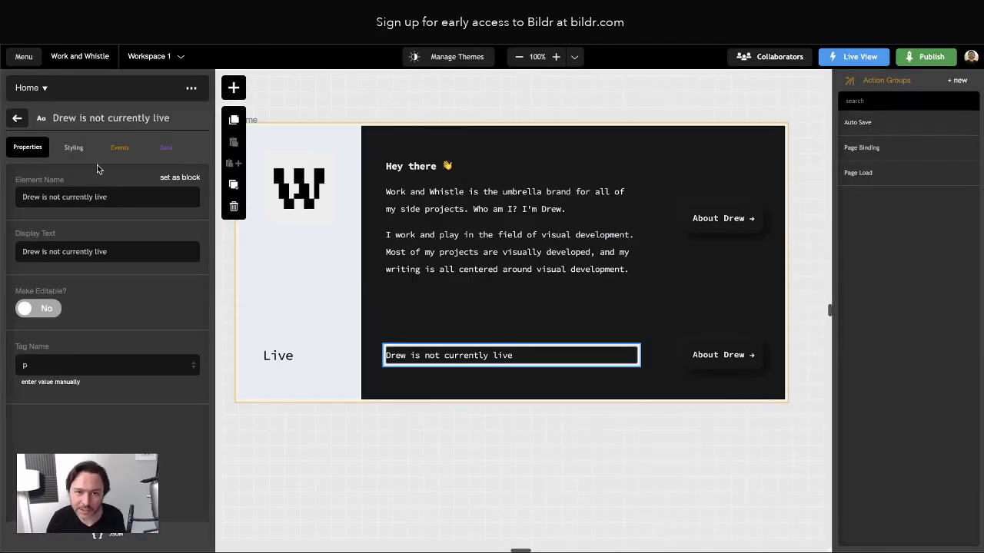
pyautogui.click(17, 119)
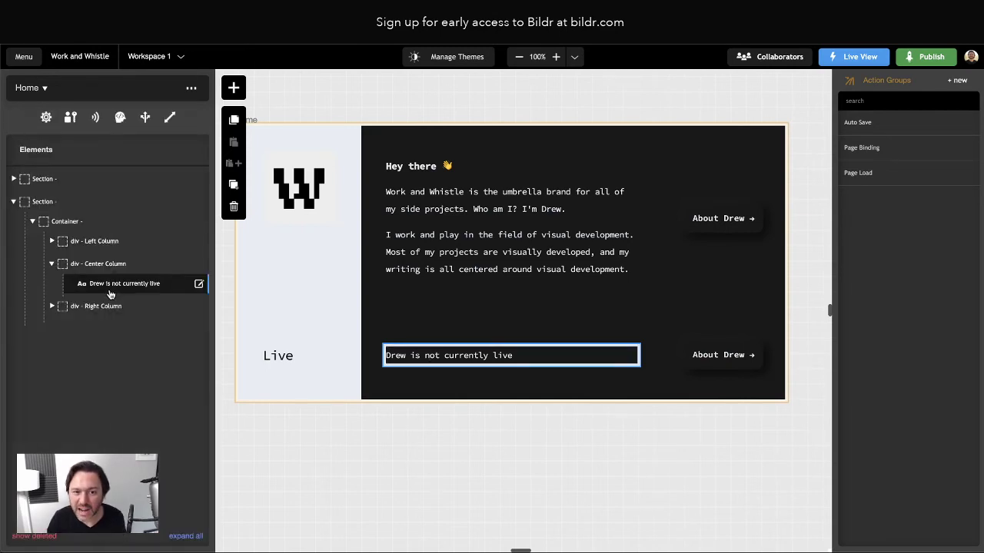
pyautogui.click(235, 88)
pyautogui.scroll(-4, 334, 351)
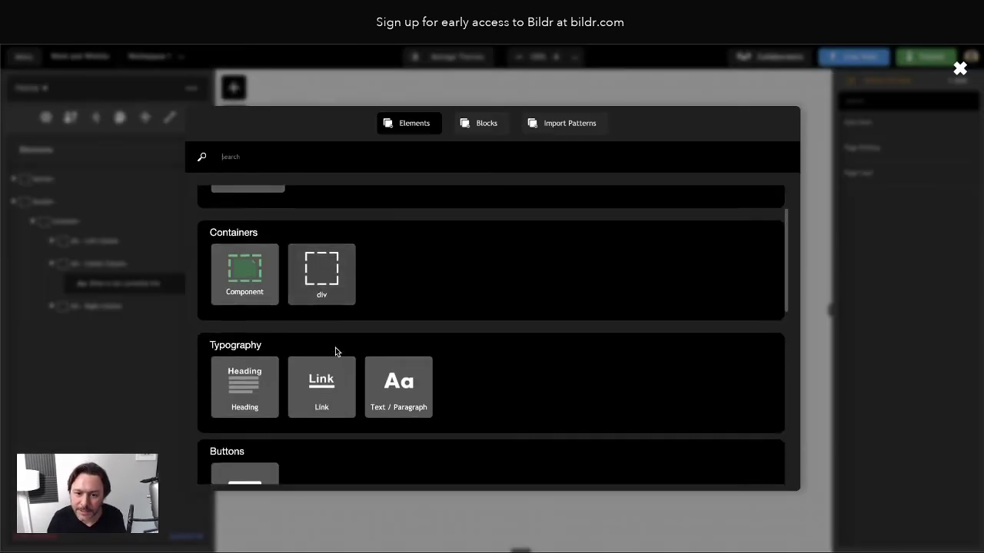
pyautogui.moveTo(252, 350); pyautogui.dragTo(139, 278)
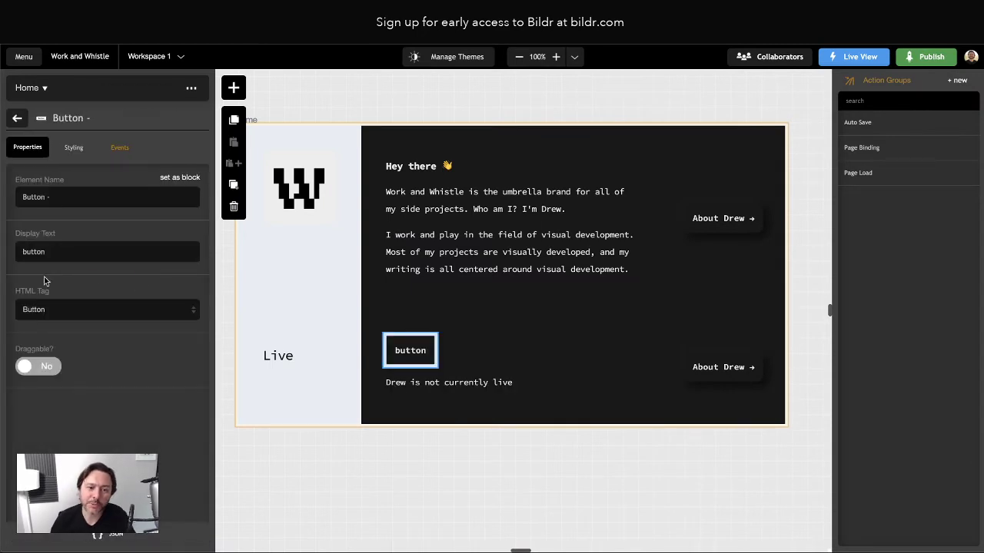
# Set the new button's display text to "View on Twitch →", picking the arrow from the symbol picker
pyautogui.click(51, 252)
pyautogui.doubleClick(51, 252)
pyautogui.write('Vi')
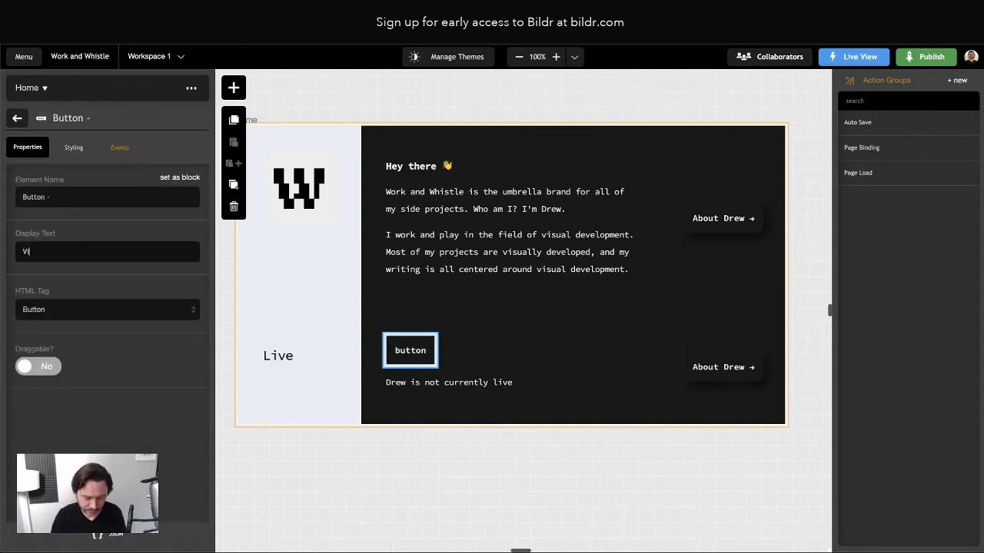
pyautogui.write('ew on Twitch')
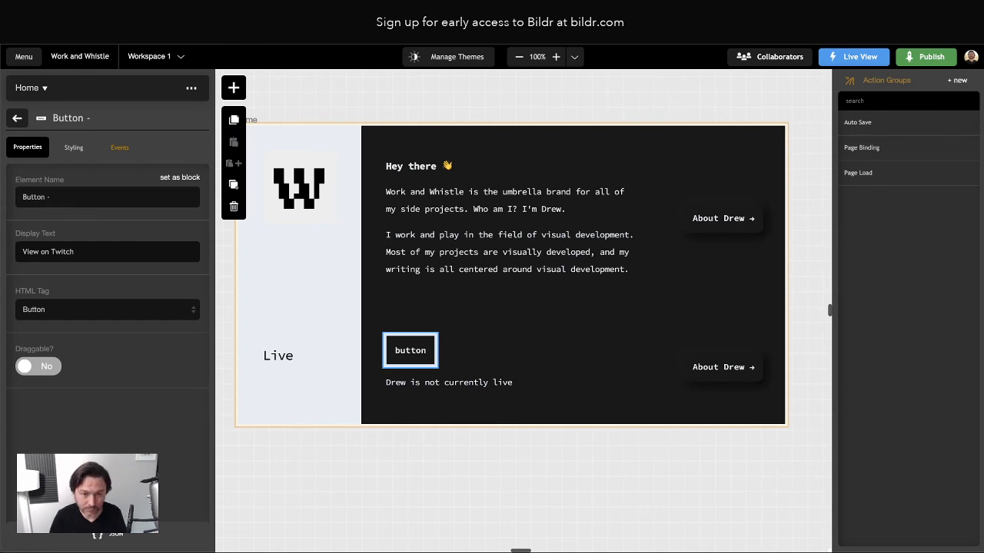
pyautogui.press('ctrl+super+space')
pyautogui.scroll(15, 50, 310)
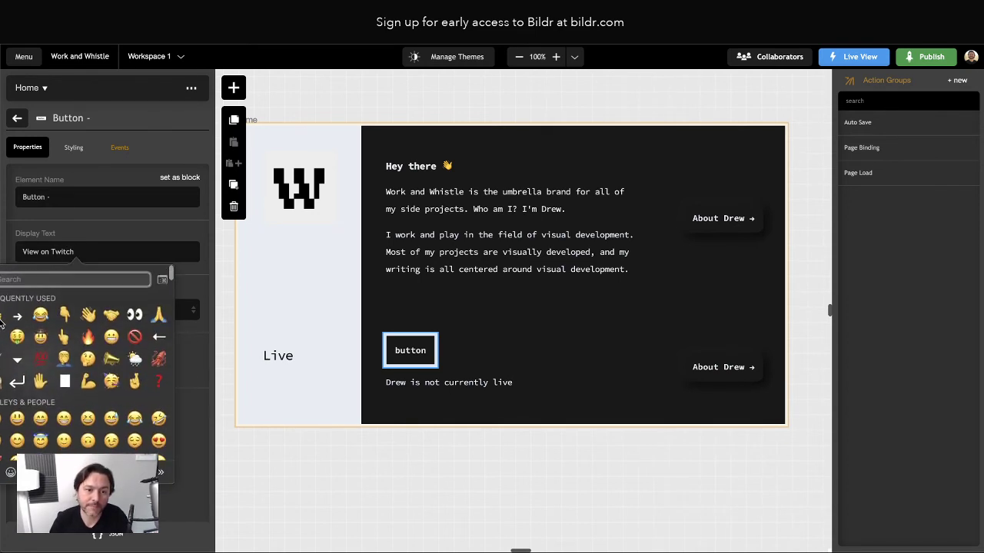
pyautogui.click(19, 315)
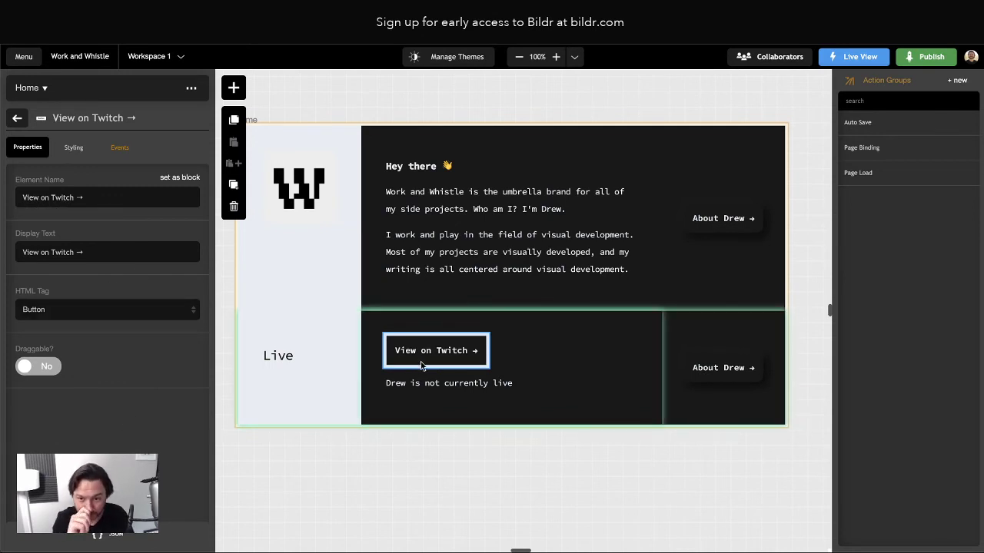
# Change the tag of the "is not currently live" text to span
pyautogui.click(404, 384)
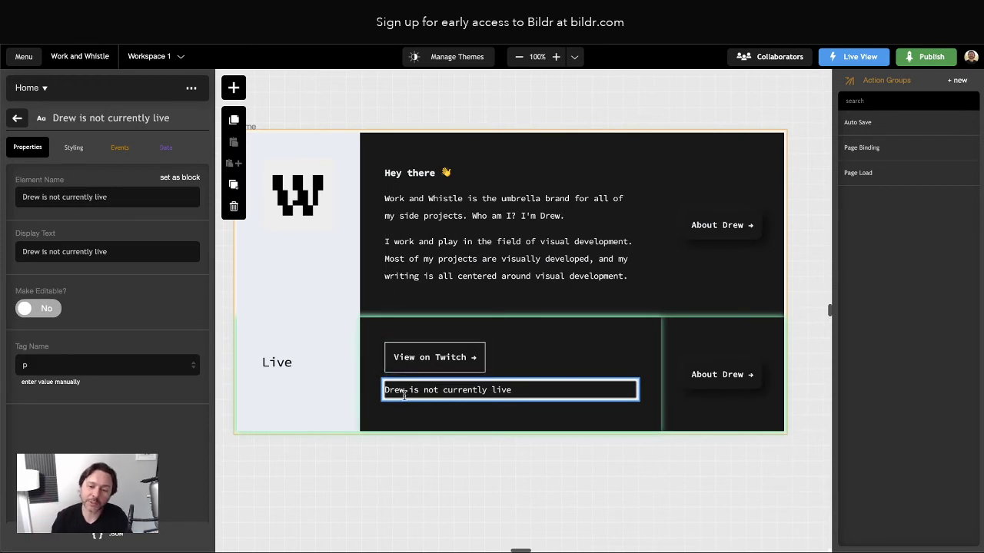
pyautogui.click(34, 366)
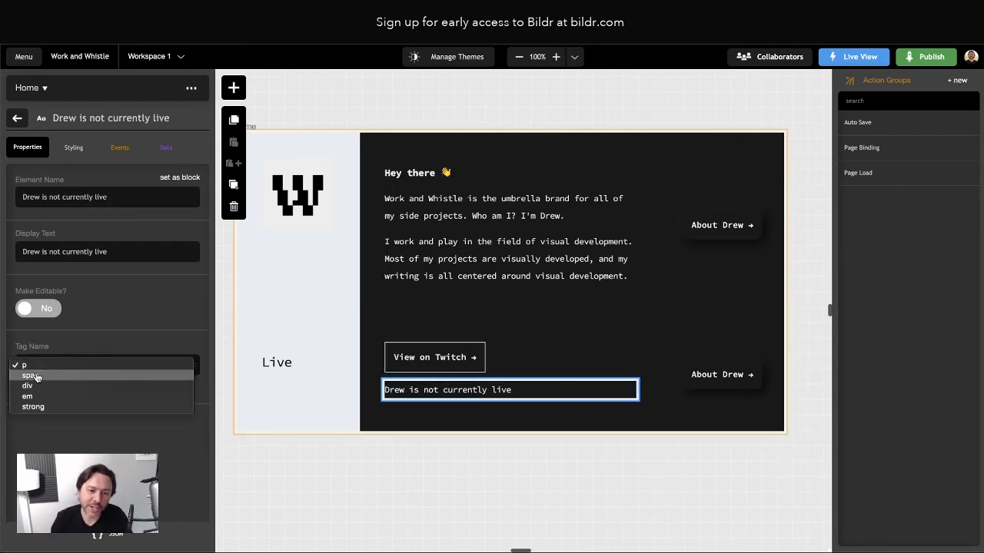
pyautogui.click(35, 376)
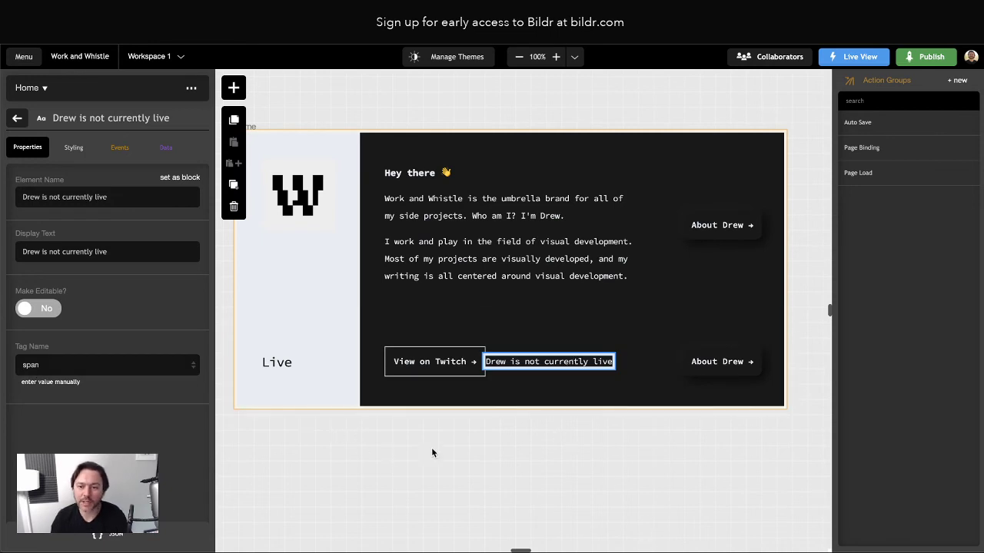
# Add an inline margin-left of .5 em to the "is not currently live" text
pyautogui.click(73, 147)
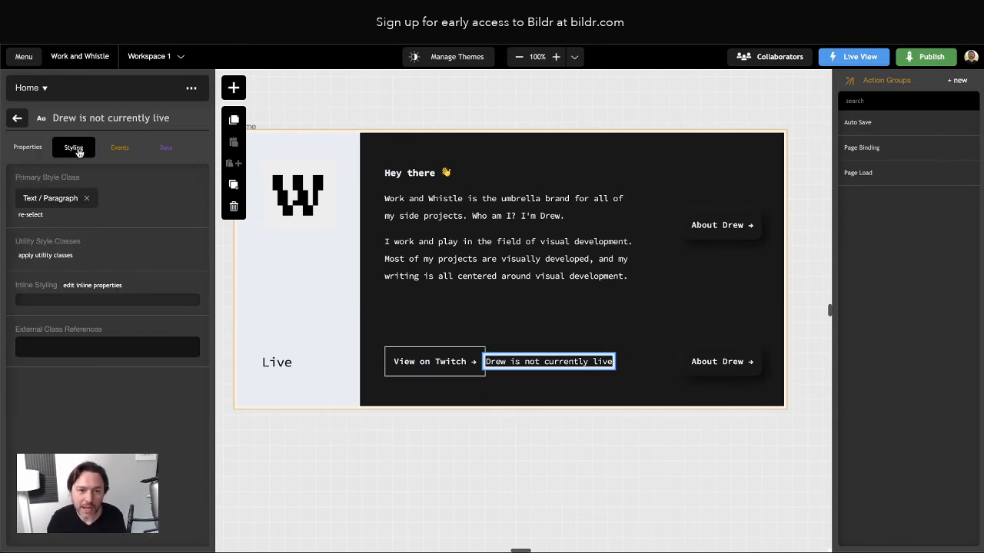
pyautogui.click(87, 288)
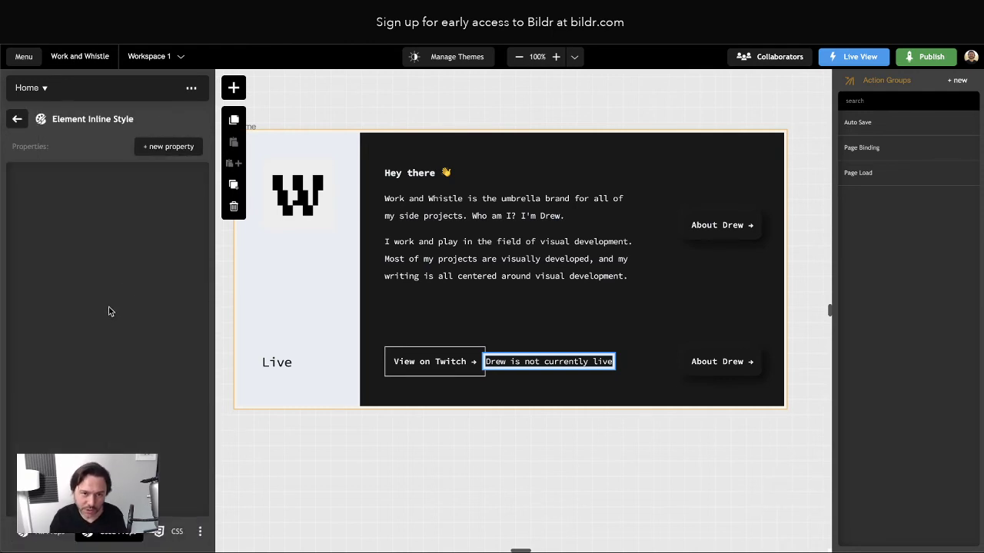
pyautogui.click(172, 146)
pyautogui.write('margin-l')
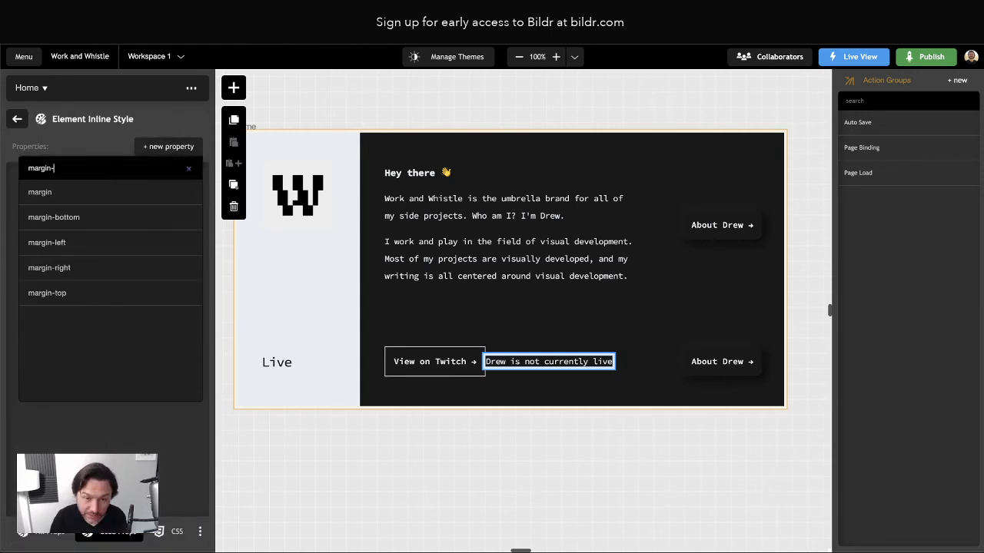
pyautogui.write('eft')
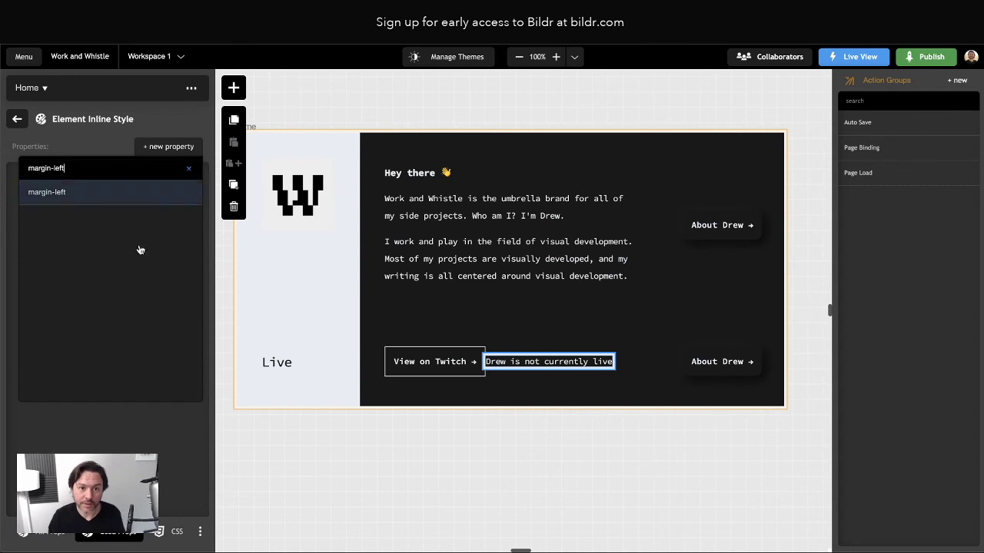
pyautogui.press('Return')
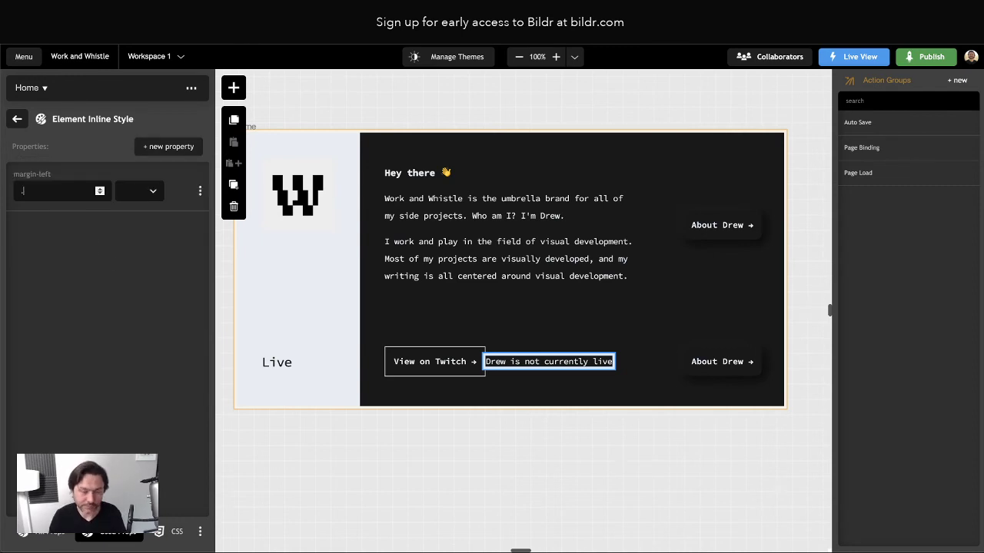
pyautogui.write('.5')
pyautogui.click(139, 193)
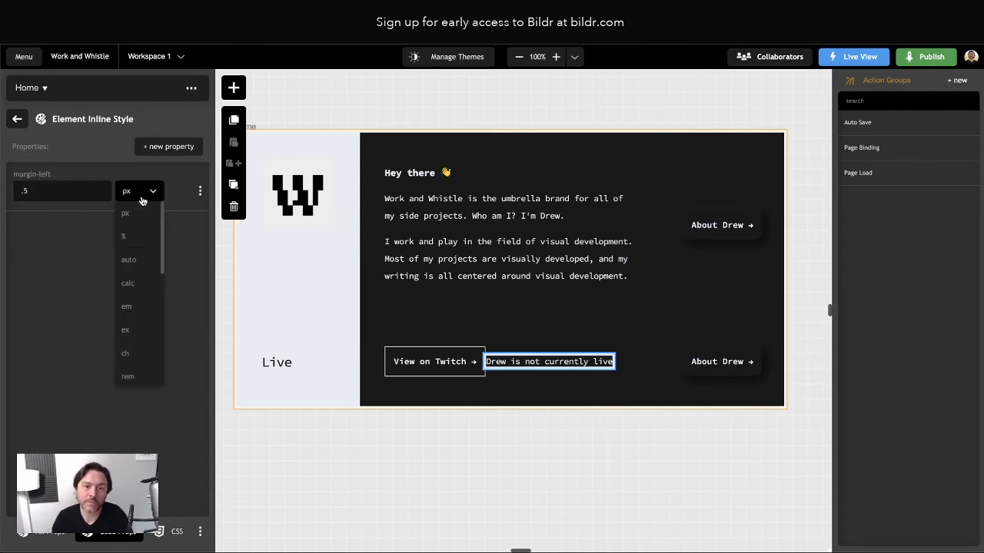
pyautogui.click(133, 313)
pyautogui.click(540, 513)
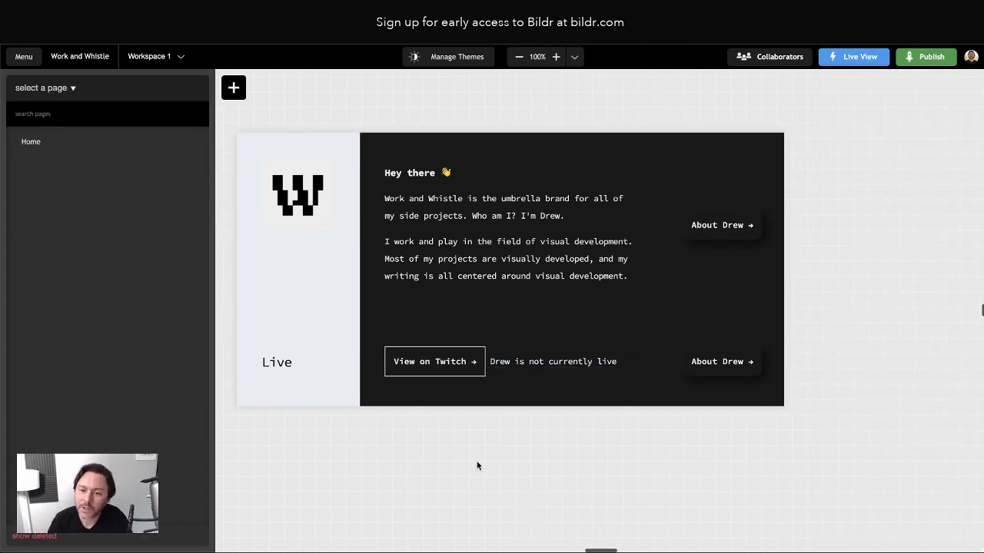
# Check the Figma design and change the label of the button in the Live section's right column to "View site →"
pyautogui.click(708, 362)
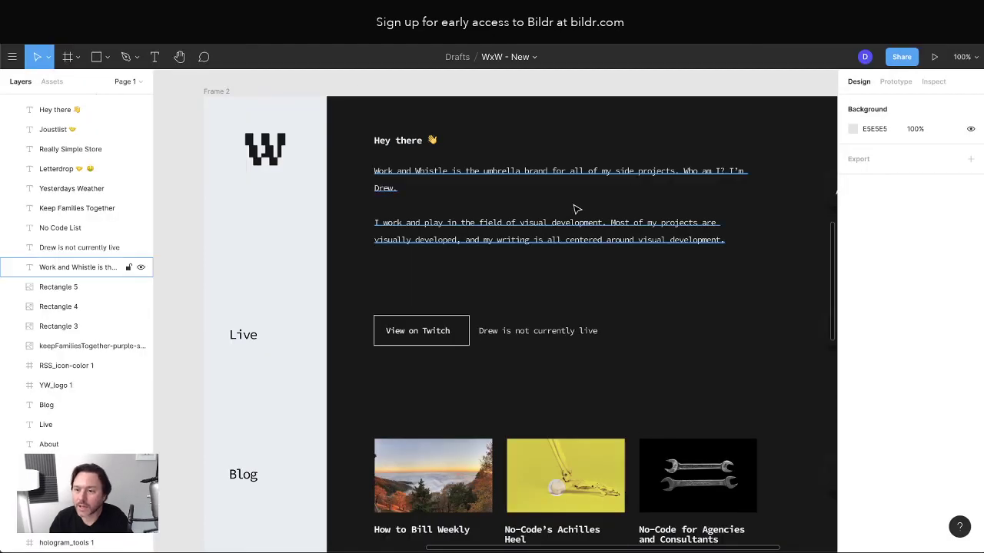
pyautogui.hscroll(4, 577, 210)
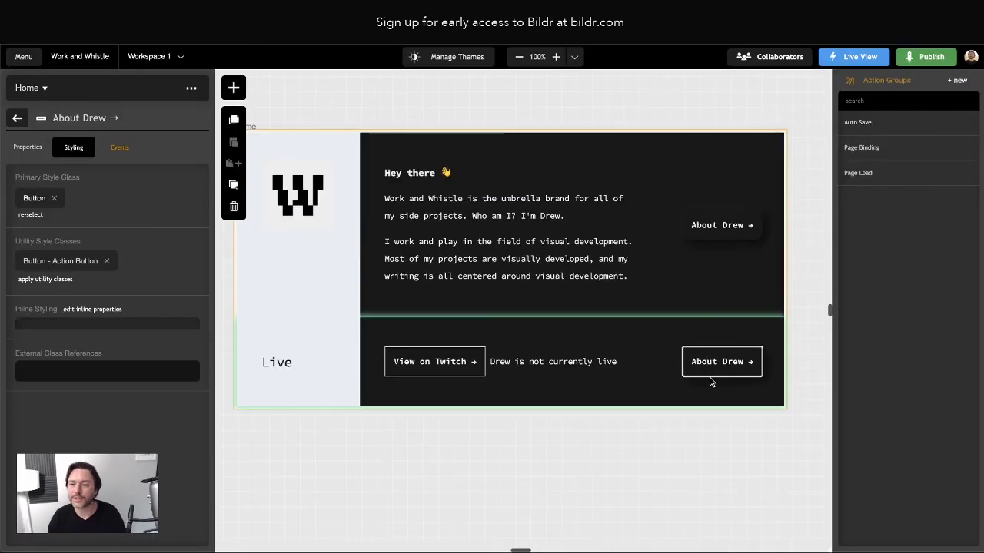
pyautogui.doubleClick(704, 363)
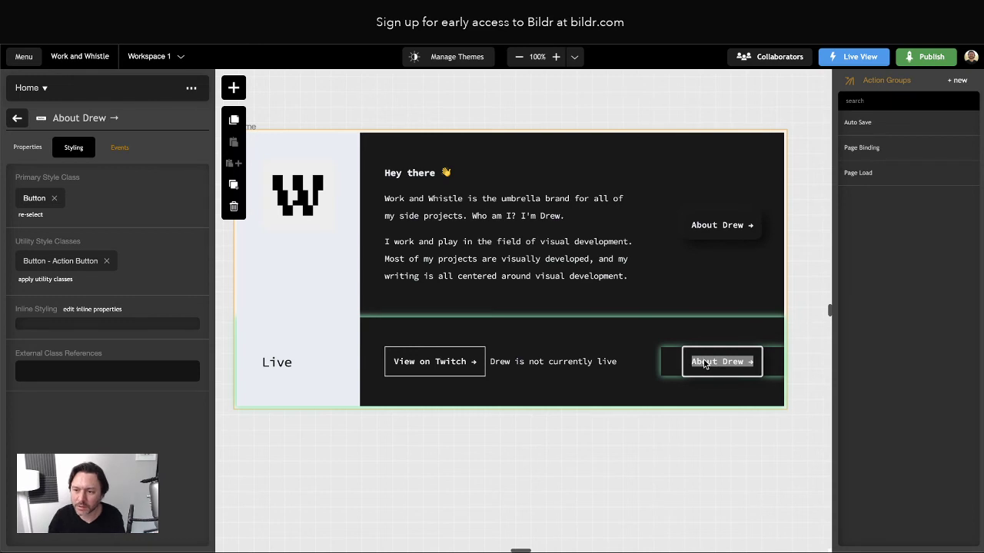
pyautogui.moveTo(691, 362); pyautogui.dragTo(744, 362)
pyautogui.write('View')
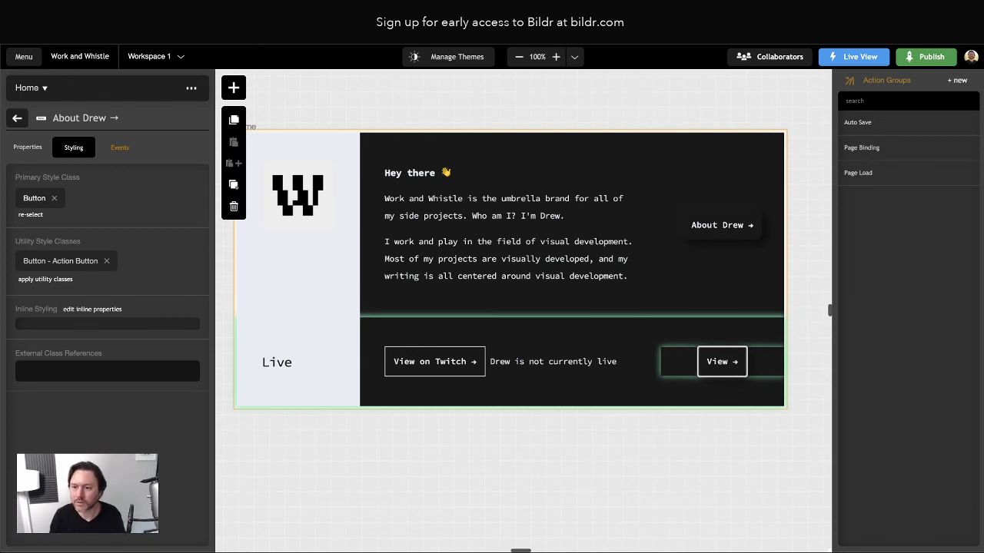
pyautogui.write(' site')
pyautogui.click(702, 422)
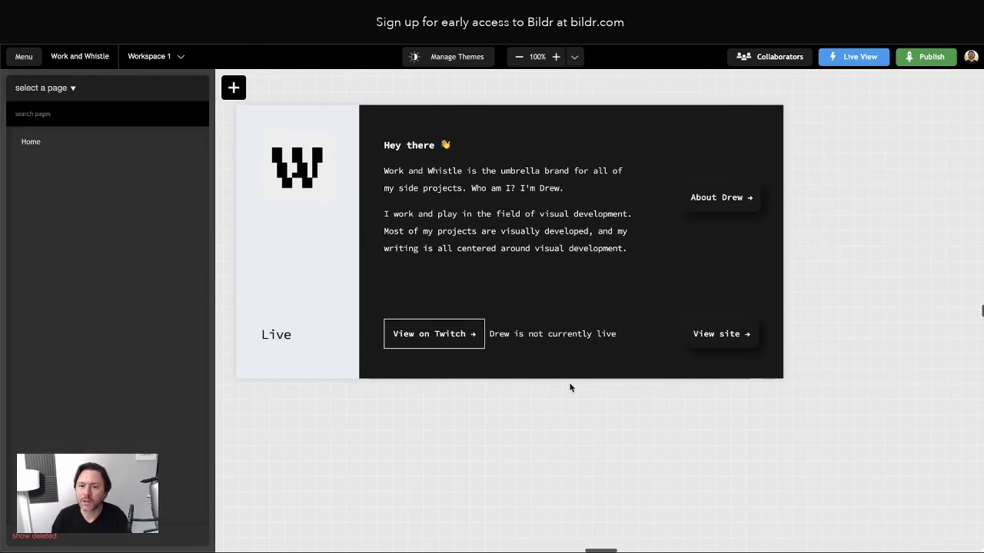
# Set Home as the project's root landing page and open the live view
pyautogui.scroll(1, 576, 385)
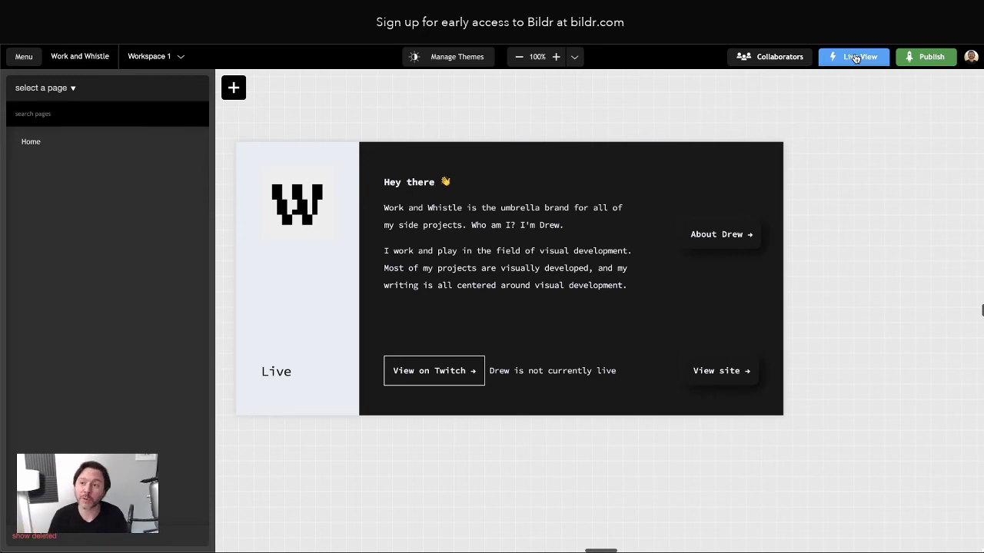
pyautogui.click(856, 57)
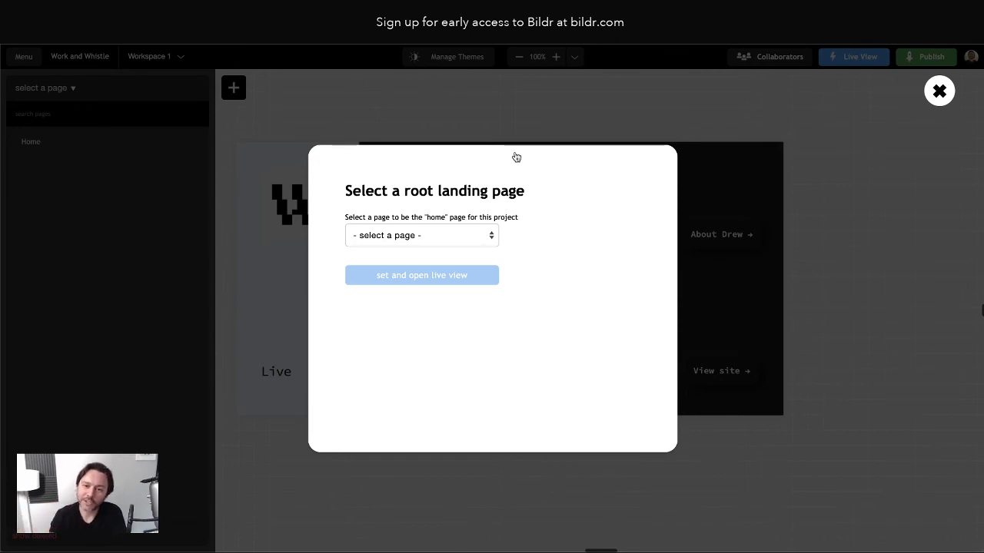
pyautogui.click(439, 235)
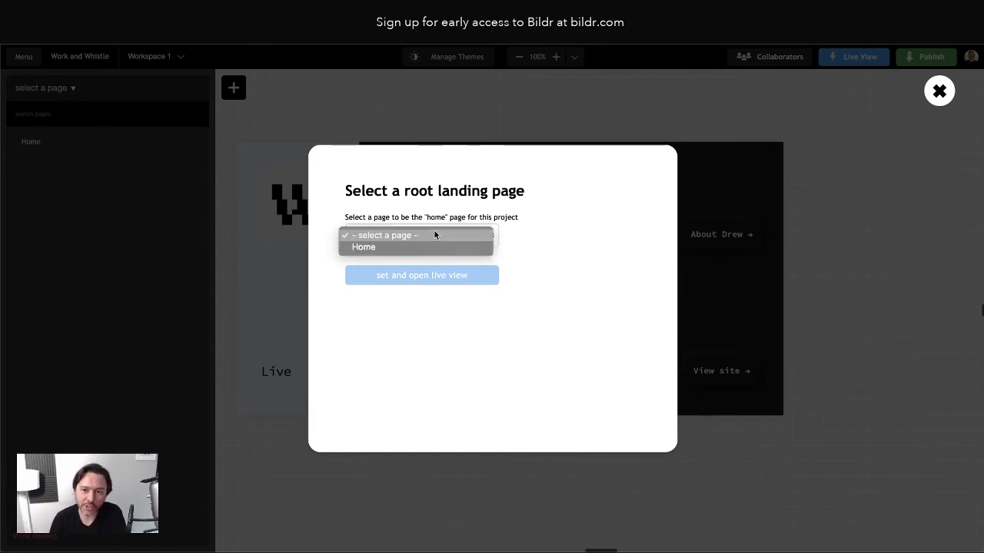
pyautogui.click(367, 246)
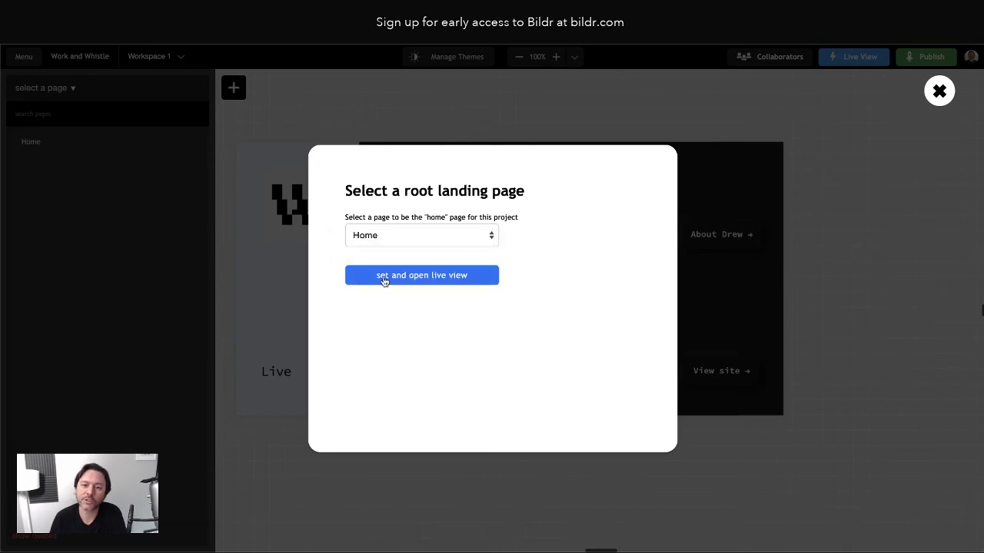
pyautogui.click(384, 279)
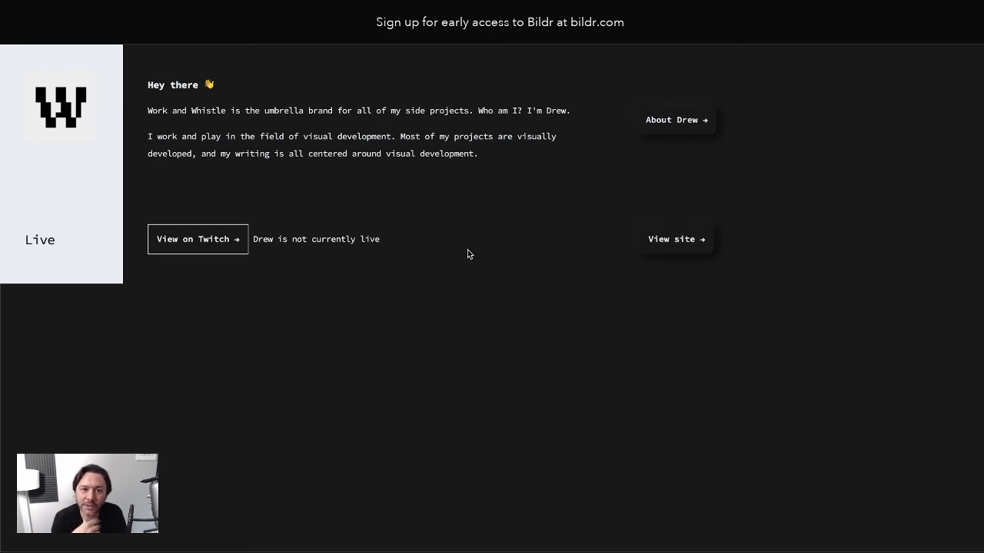
# Inspect the live page in device emulation, narrowing the responsive viewport to about 305 px wide and previewing it as iPhone X
pyautogui.rightClick(467, 335)
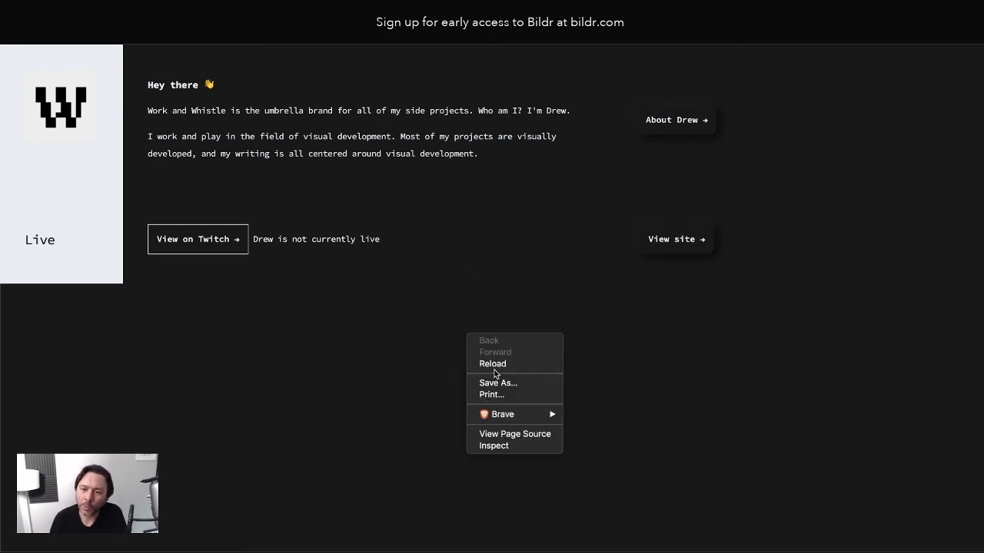
pyautogui.click(501, 445)
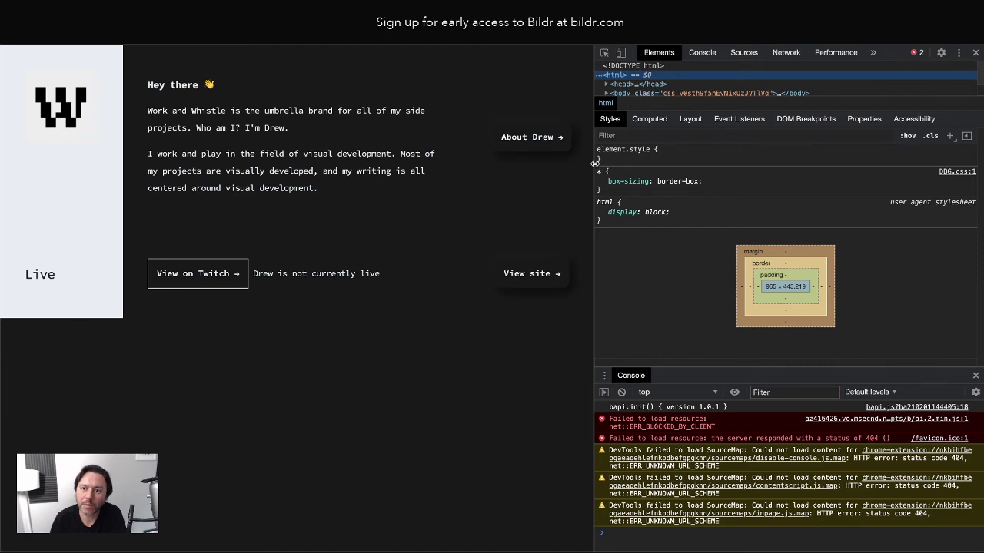
pyautogui.click(621, 53)
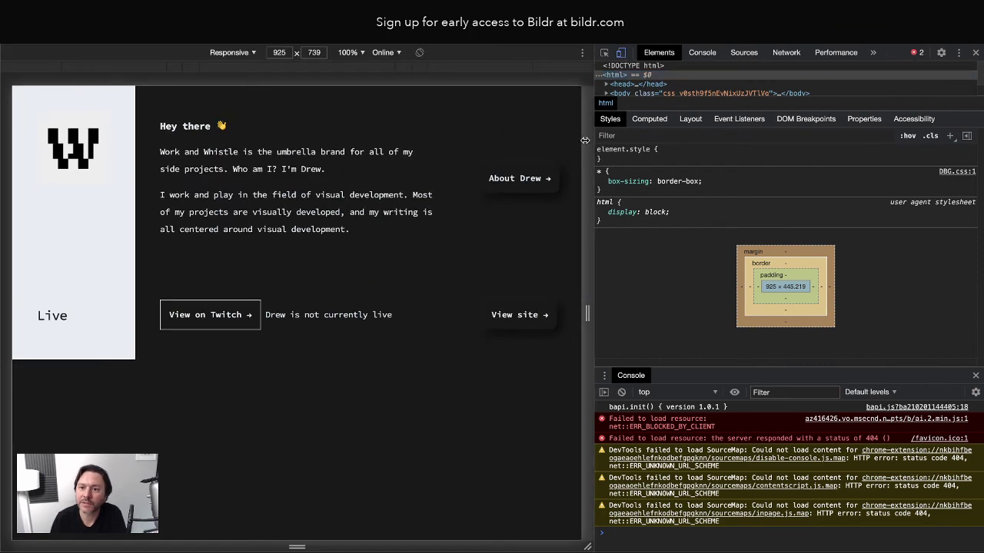
pyautogui.moveTo(585, 140); pyautogui.dragTo(396, 124)
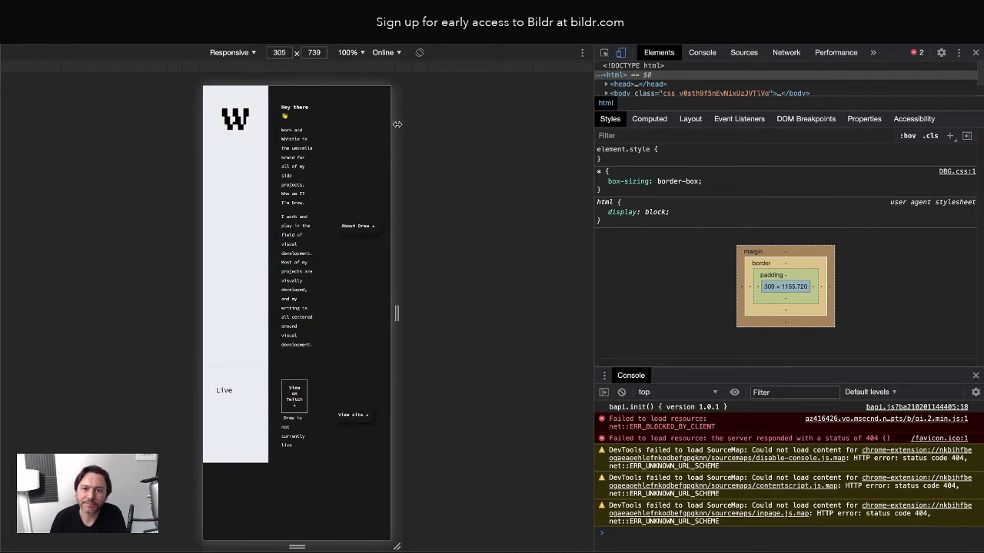
pyautogui.click(233, 53)
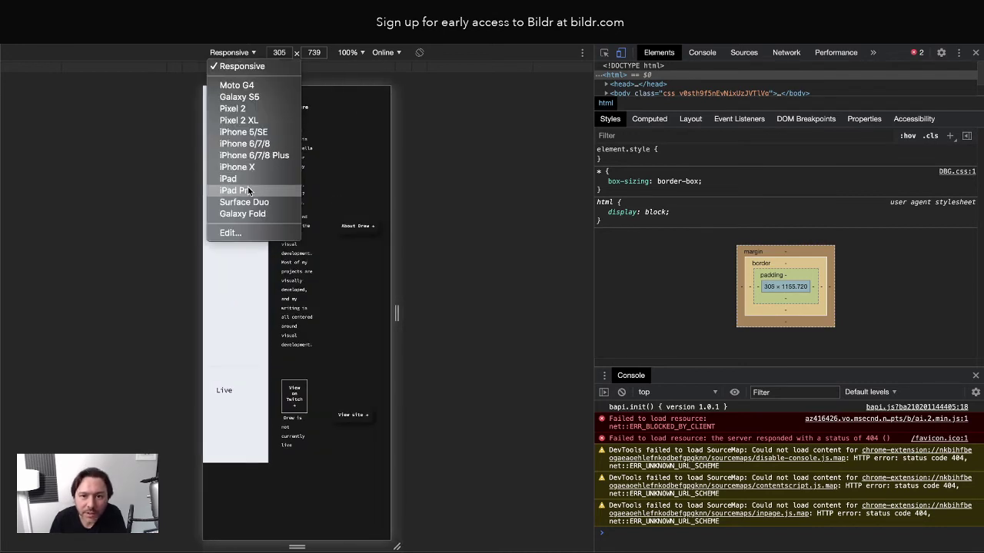
pyautogui.click(246, 167)
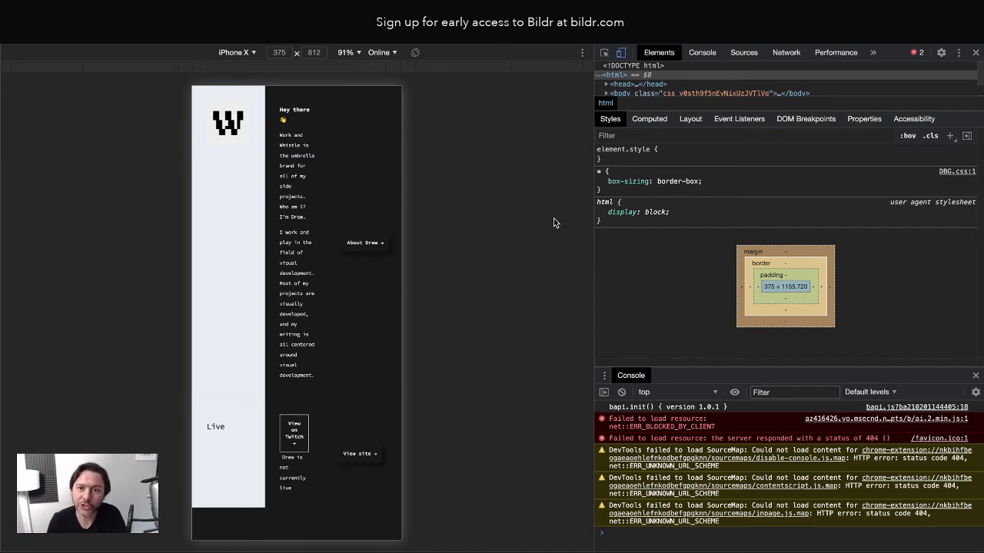
# Turn off device emulation, close the developer tools and return to the Bildr editor
pyautogui.click(623, 52)
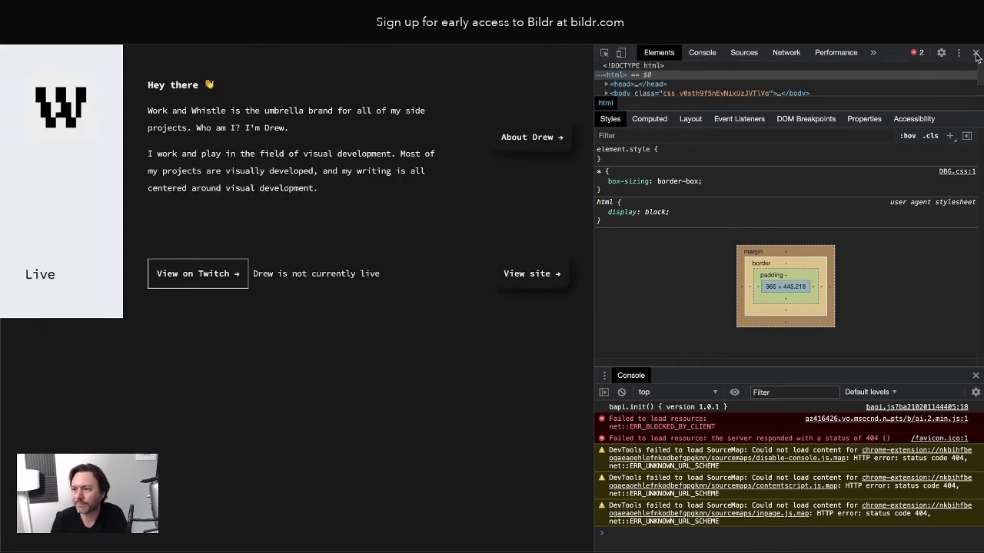
pyautogui.click(976, 53)
pyautogui.click(231, 9)
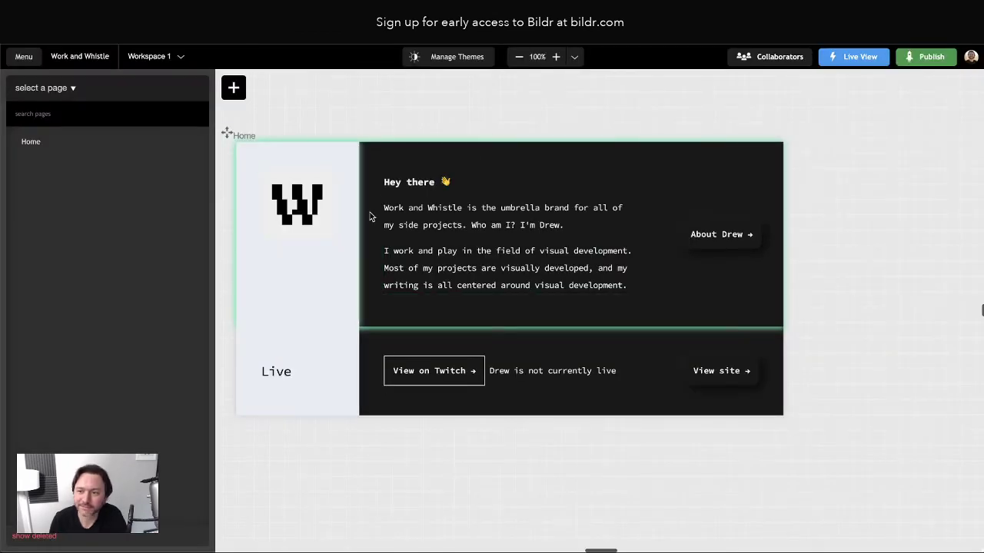
pyautogui.scroll(1, 415, 220)
pyautogui.scroll(-1, 416, 220)
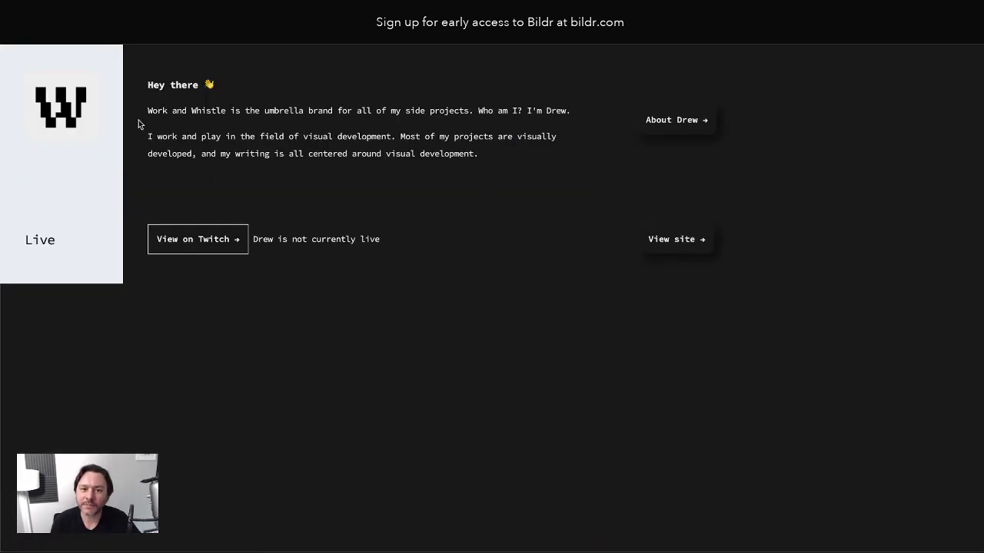
# Inspect the live page again with the developer tools in iPhone X device emulation
pyautogui.rightClick(524, 337)
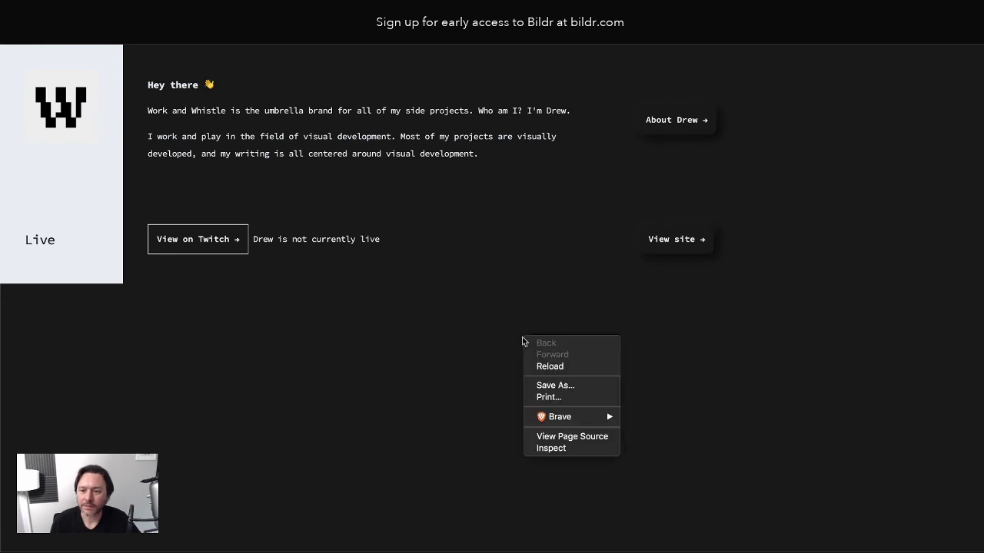
pyautogui.click(562, 452)
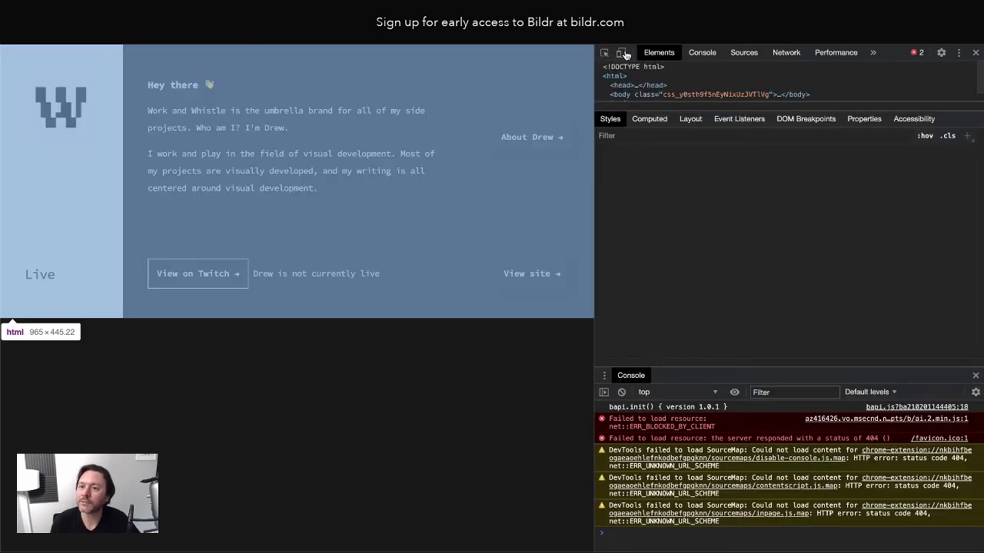
pyautogui.click(620, 52)
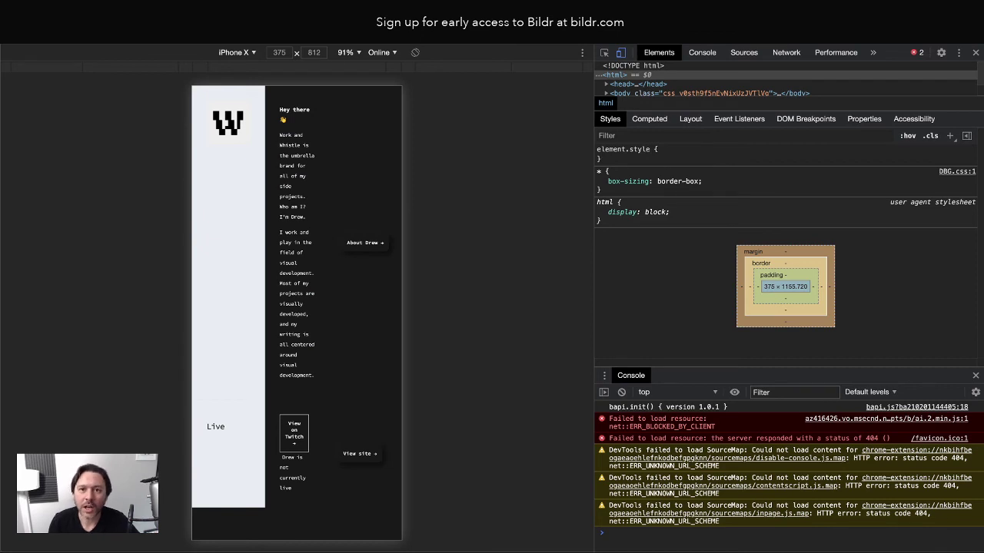
# Switch to the Bildr editor and open the Container style class of the top section's container for editing
pyautogui.hotkey('alt', 'Tab')
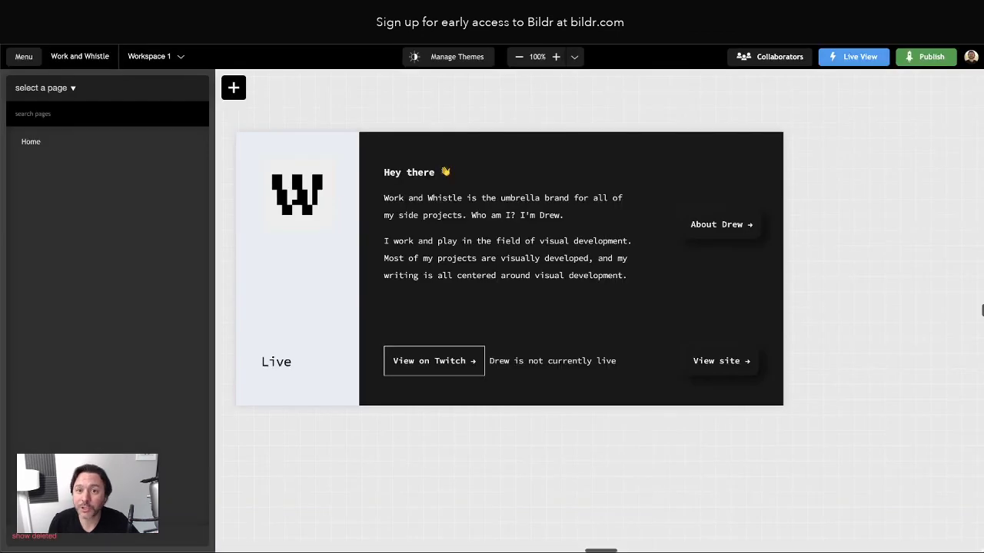
pyautogui.click(289, 143)
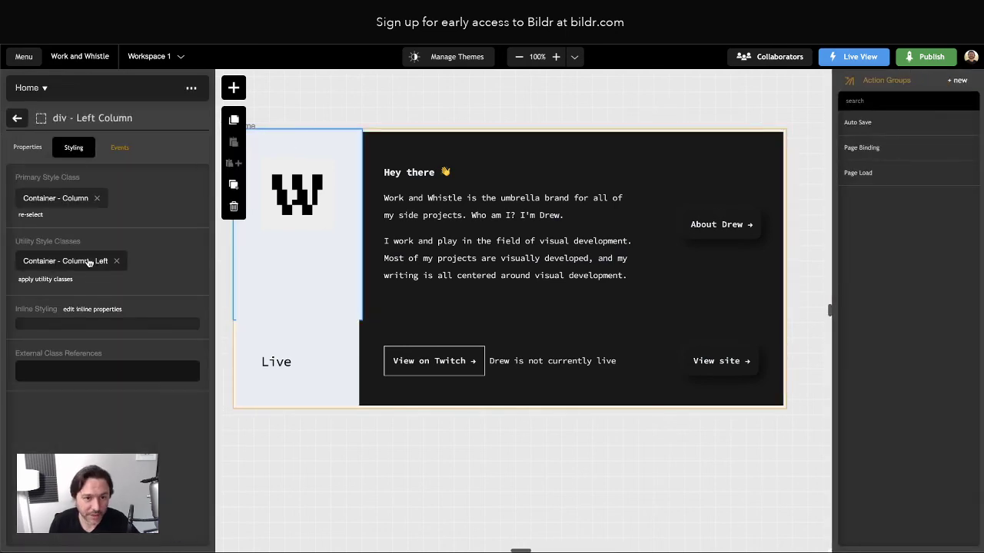
pyautogui.click(17, 117)
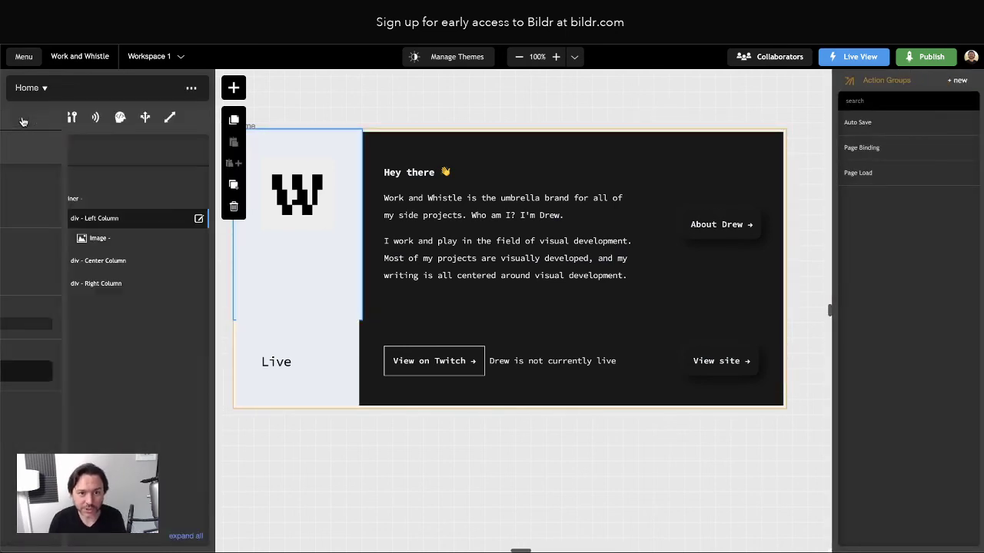
pyautogui.click(65, 200)
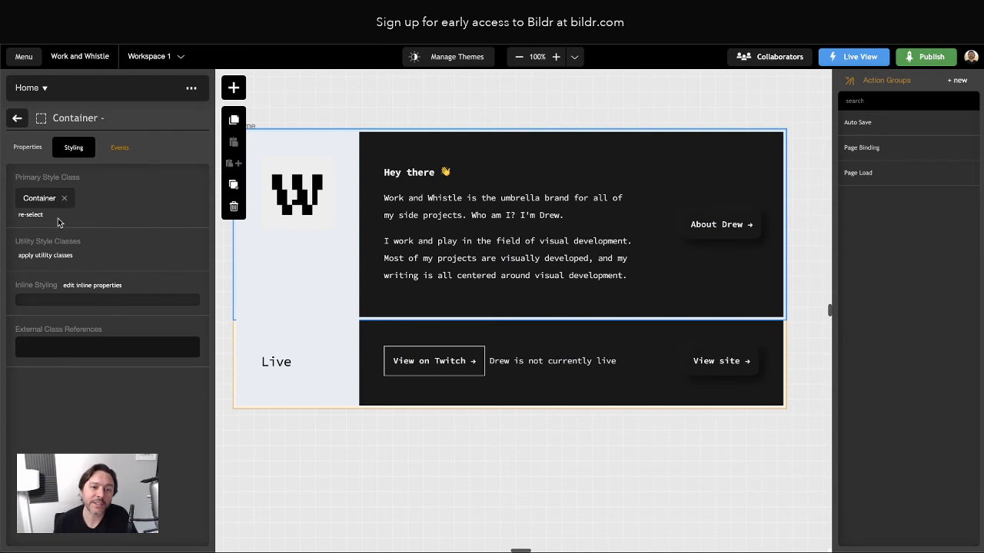
pyautogui.click(36, 202)
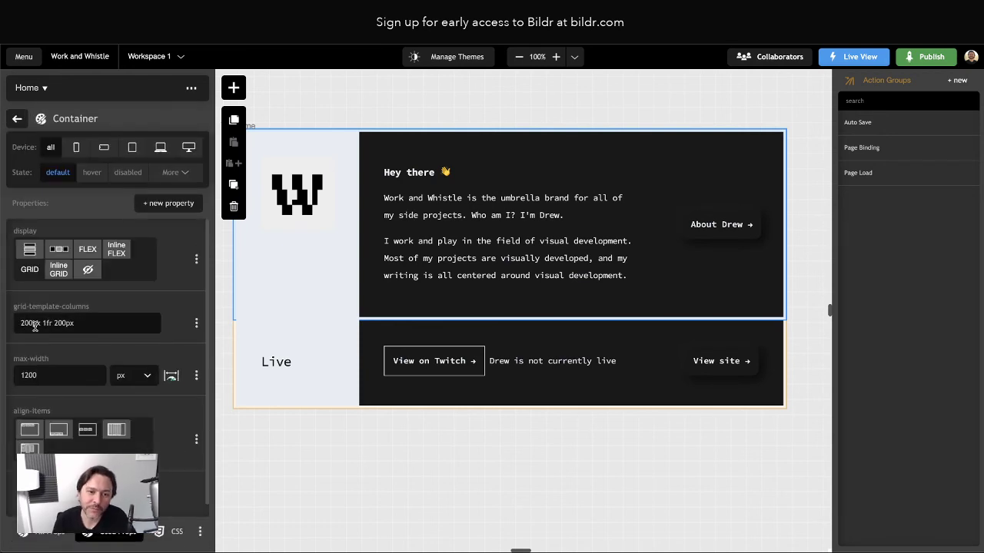
pyautogui.click(87, 322)
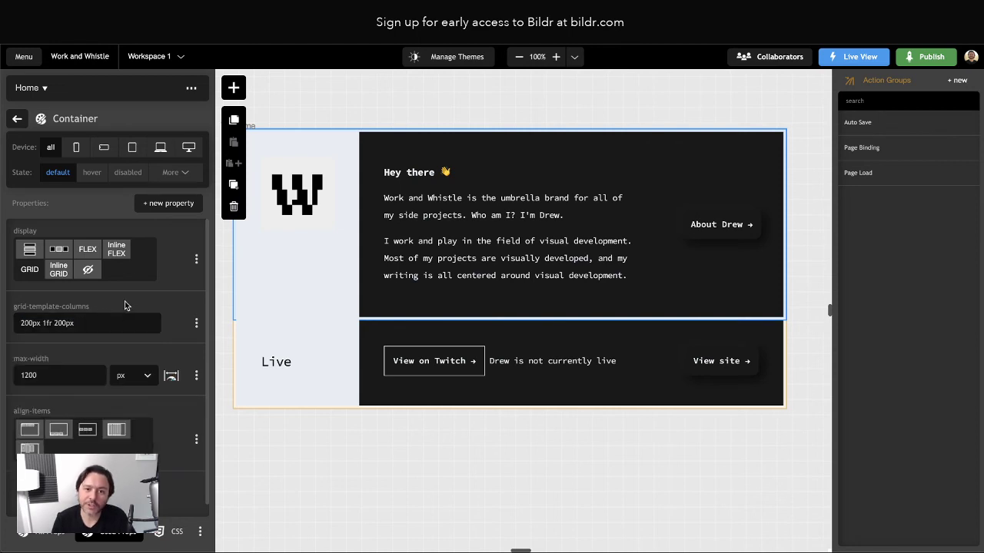
pyautogui.click(152, 202)
pyautogui.click(135, 179)
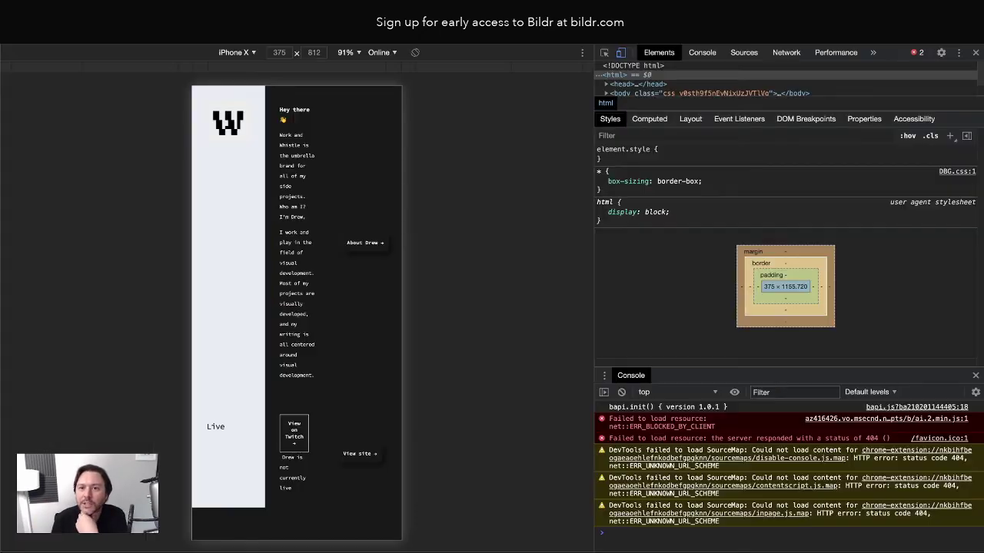
# Preview the live page as iPad Pro and iPad, and at responsive widths of about 836 and 697 px
pyautogui.click(248, 54)
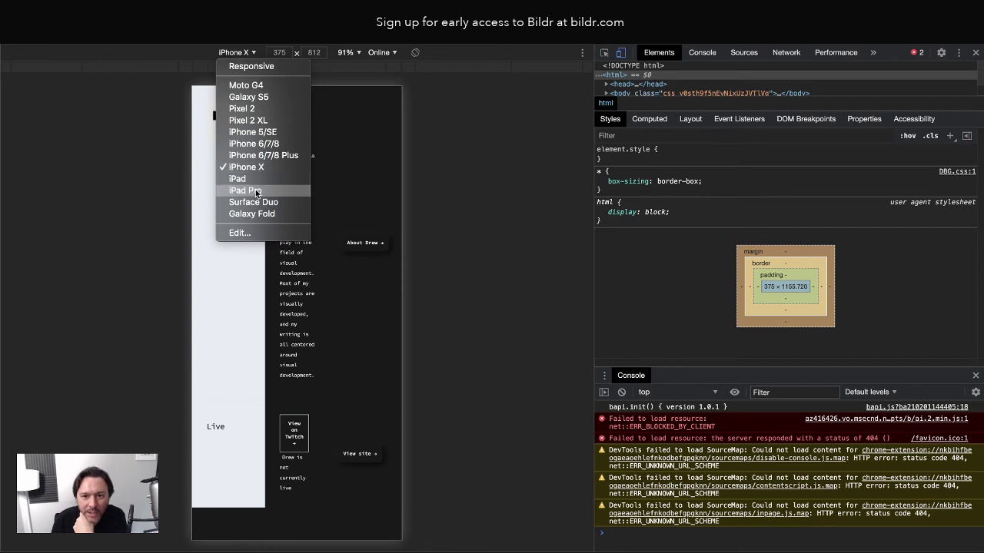
pyautogui.click(255, 191)
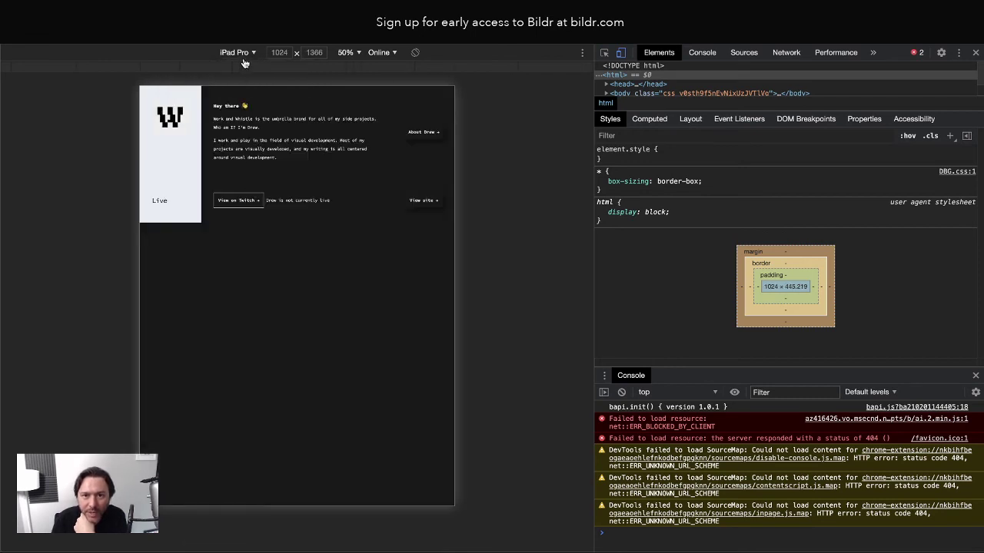
pyautogui.click(246, 54)
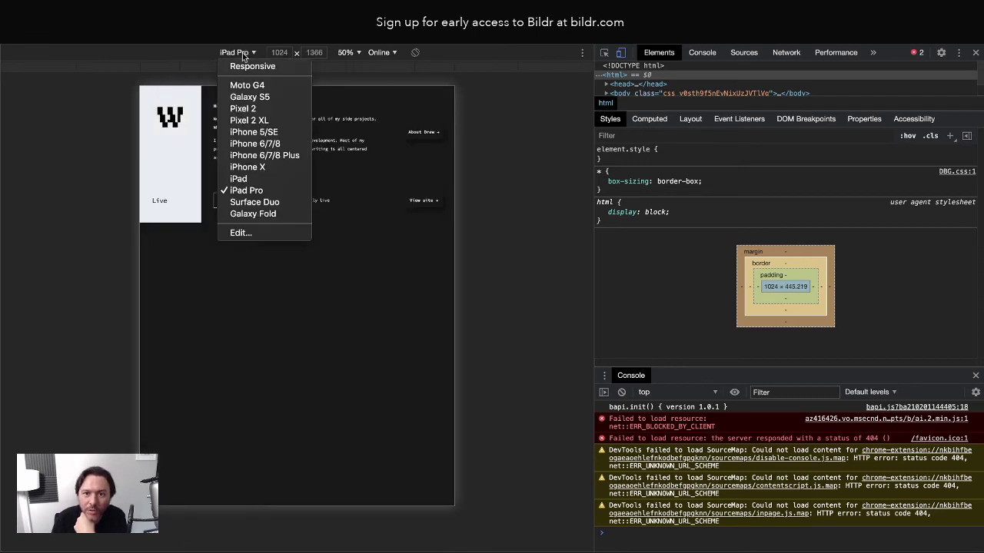
pyautogui.click(258, 181)
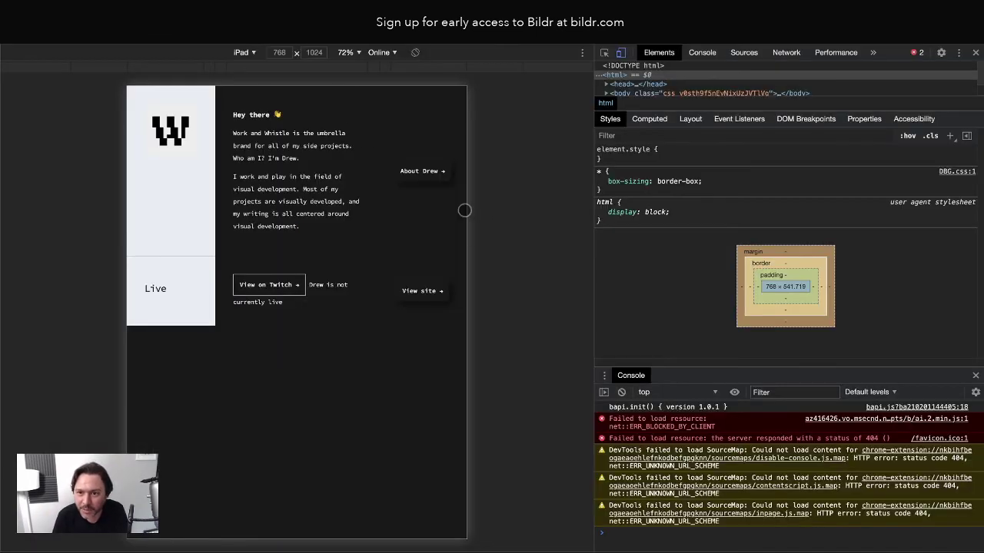
pyautogui.click(243, 53)
pyautogui.click(238, 67)
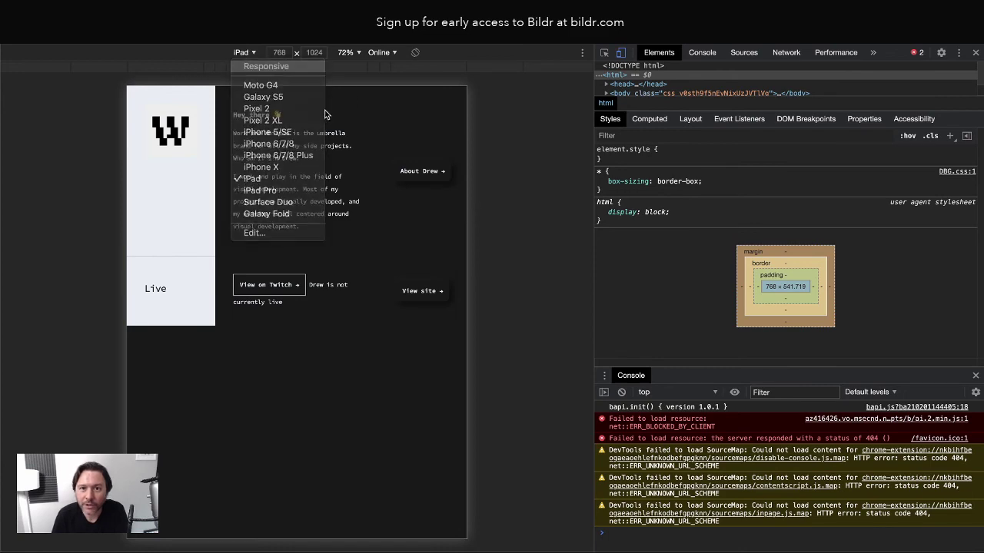
pyautogui.moveTo(370, 256); pyautogui.dragTo(487, 257)
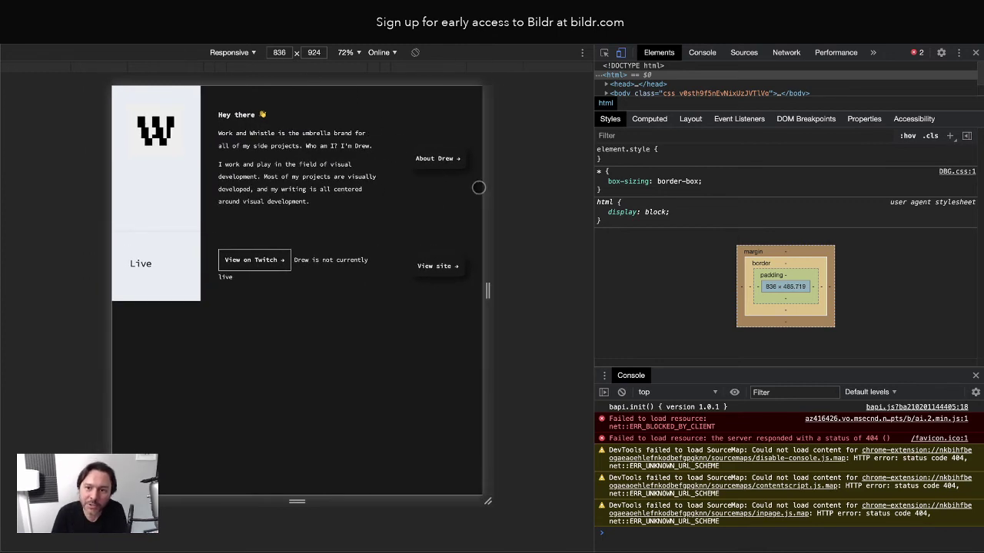
pyautogui.moveTo(481, 188); pyautogui.dragTo(456, 190)
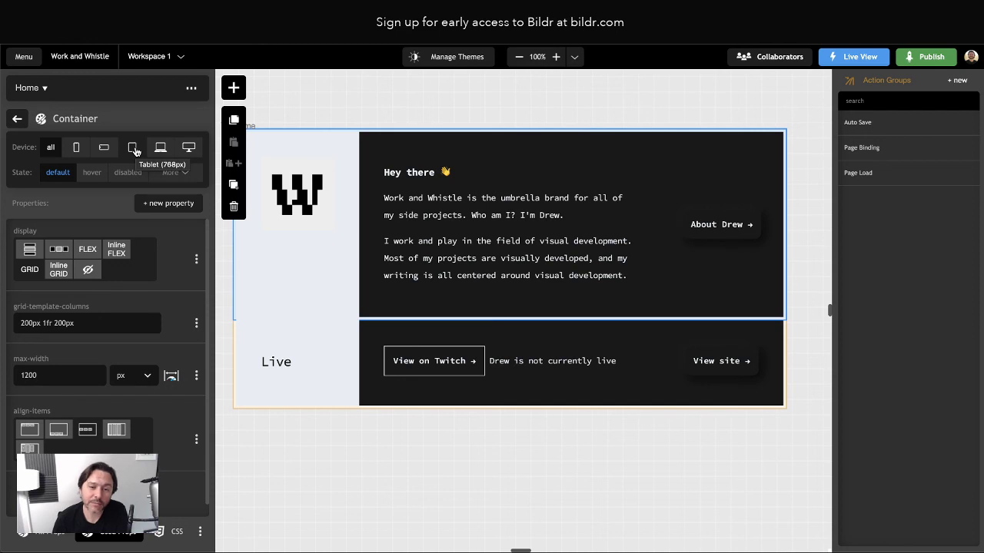
pyautogui.click(134, 150)
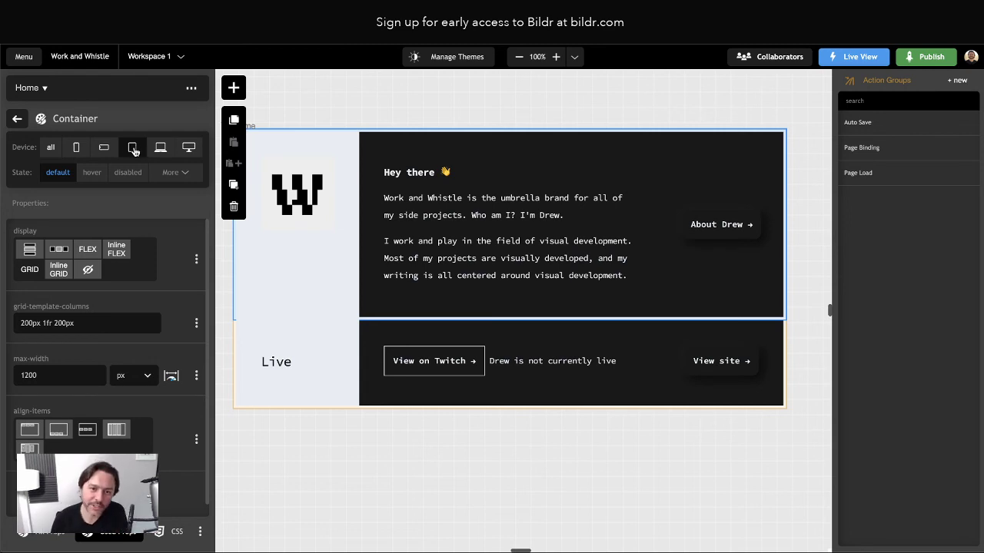
pyautogui.click(51, 147)
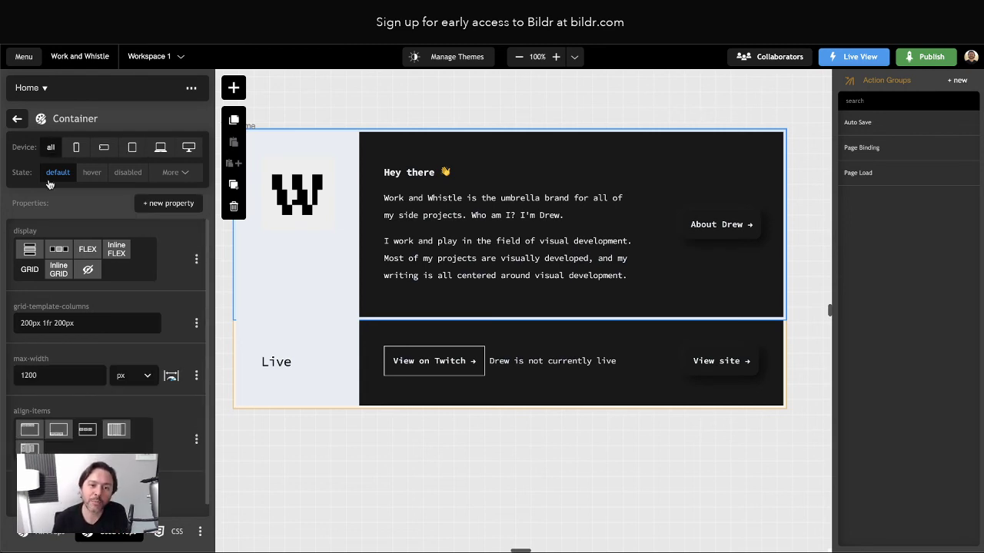
pyautogui.tripleClick(80, 322)
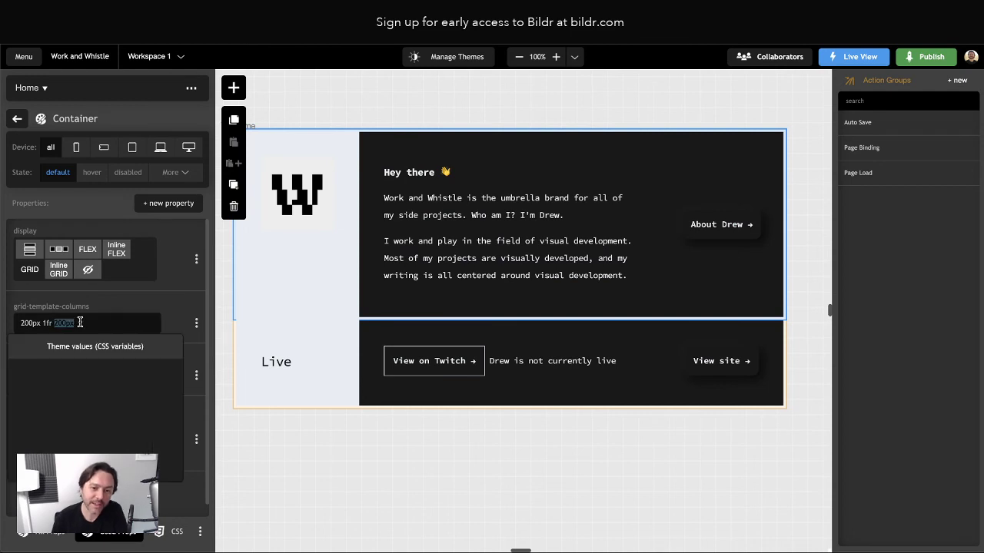
pyautogui.press('Escape')
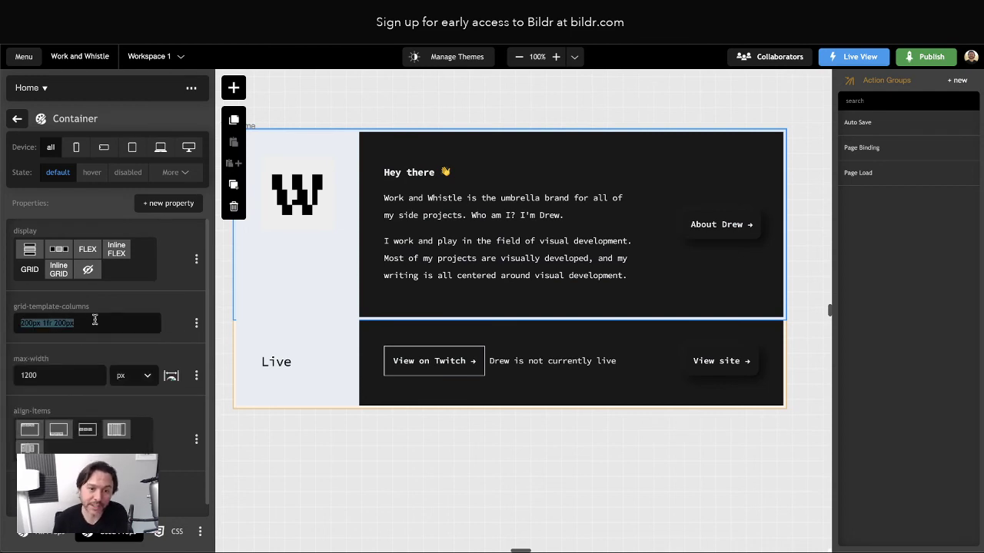
pyautogui.click(142, 204)
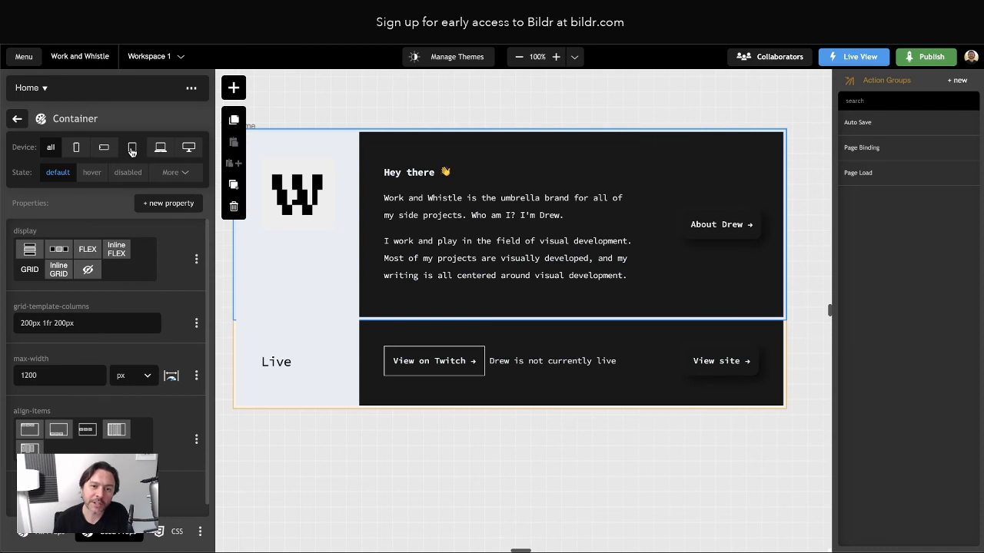
# Set the Container class's grid-template-columns to a single column for the tablet device and check the live page at about 886 px wide
pyautogui.click(131, 150)
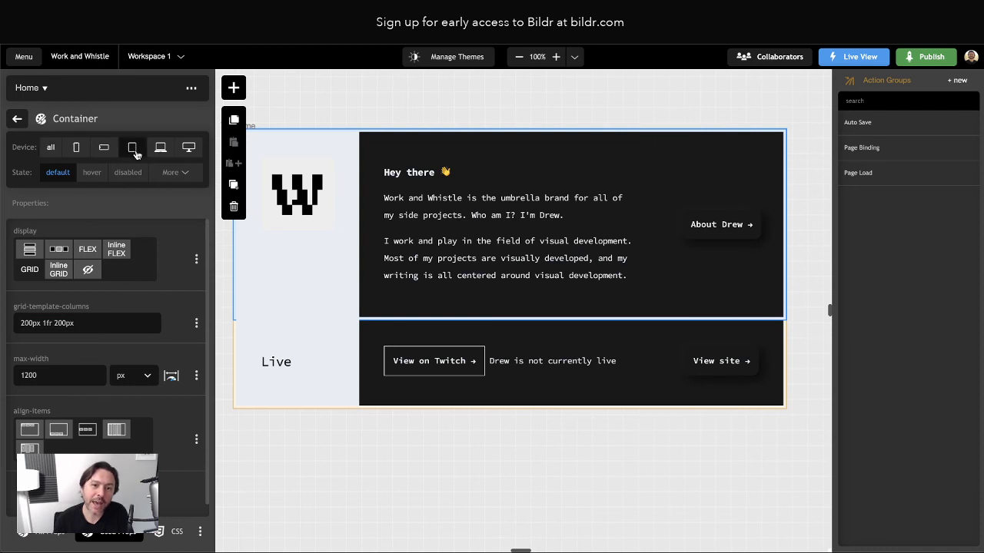
pyautogui.click(50, 324)
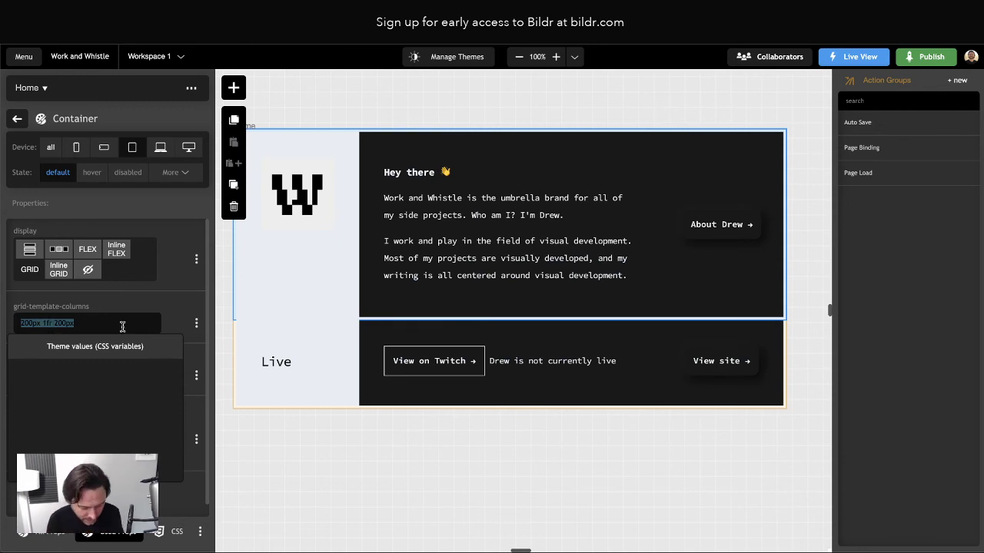
pyautogui.write('1')
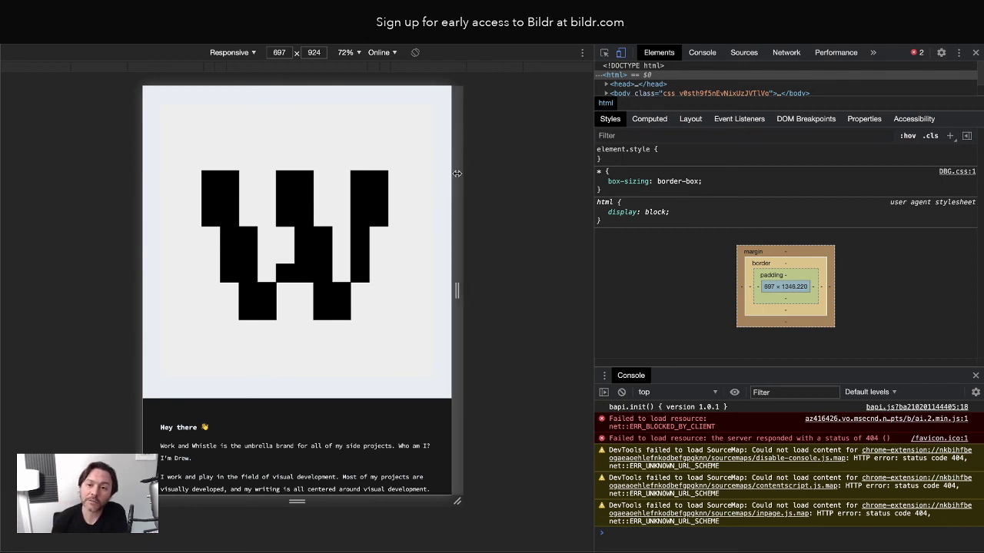
pyautogui.moveTo(456, 174); pyautogui.dragTo(489, 175)
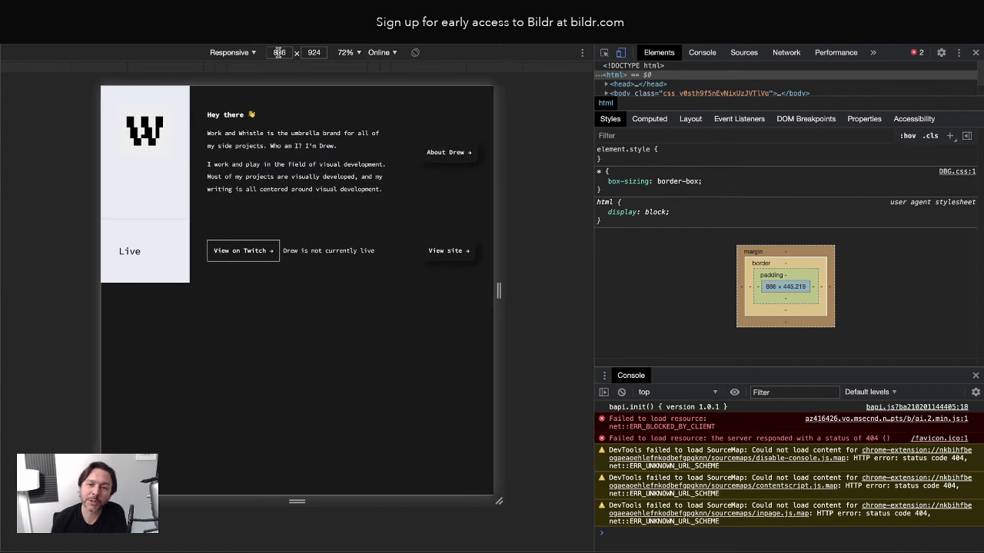
# Preview the live page at a responsive width of 655 px and examine the stacked layout from the logo down to the Live section
pyautogui.moveTo(499, 140); pyautogui.dragTo(444, 141)
pyautogui.scroll(-2, 387, 169)
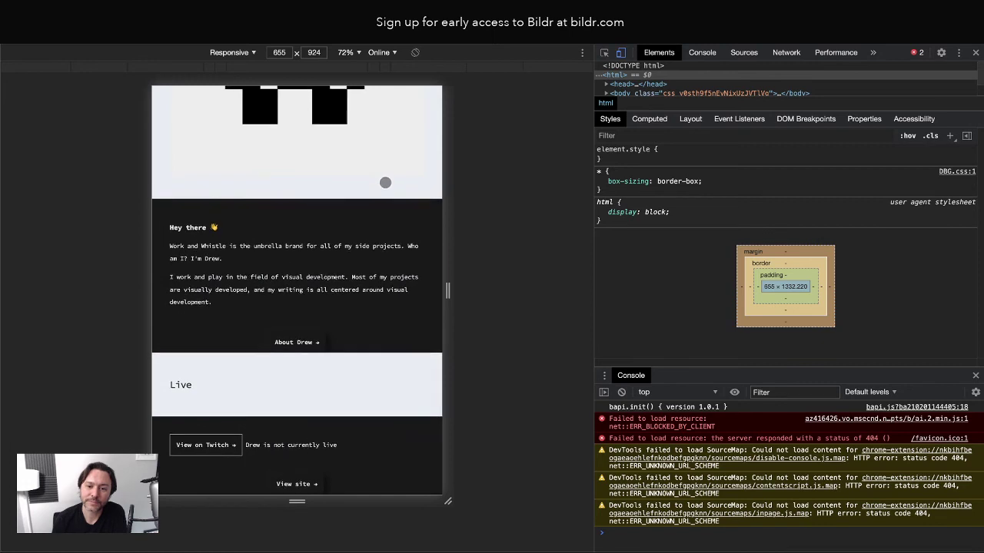
pyautogui.scroll(2, 387, 182)
pyautogui.scroll(-2, 387, 185)
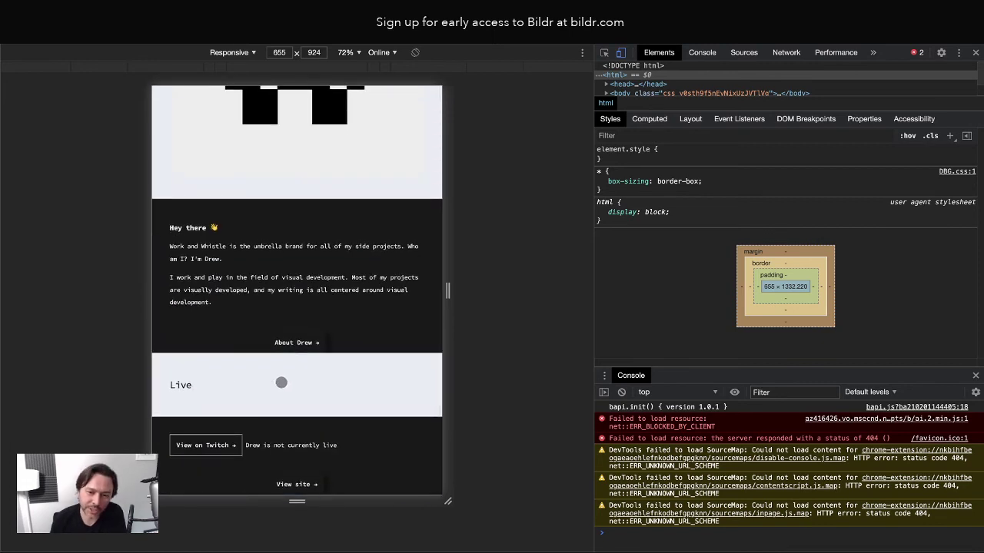
pyautogui.scroll(3, 330, 334)
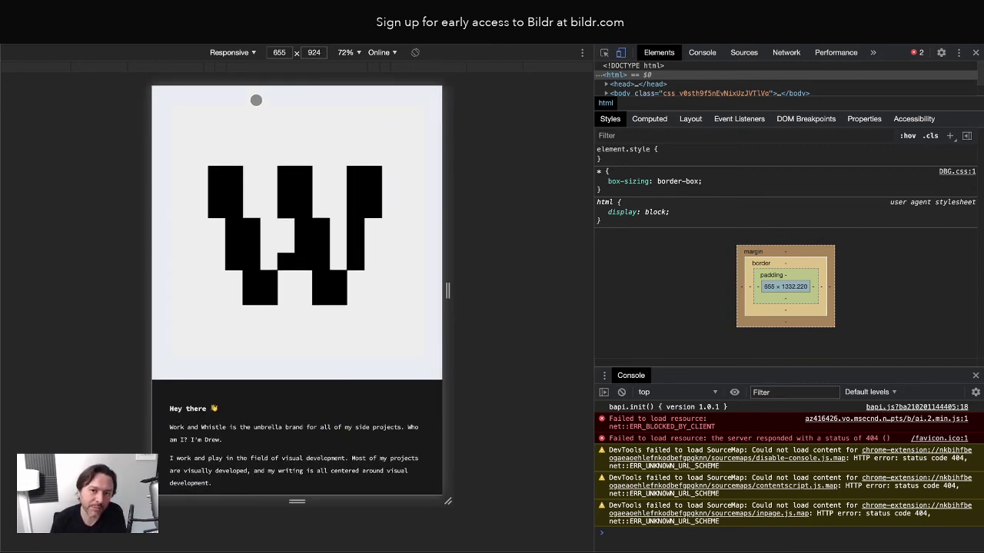
pyautogui.scroll(-3, 239, 115)
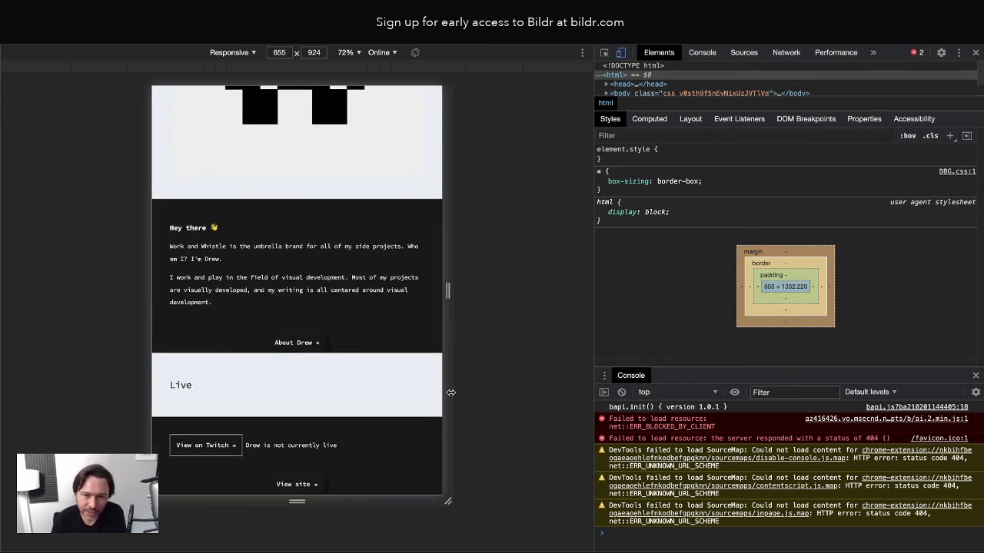
pyautogui.scroll(2, 312, 361)
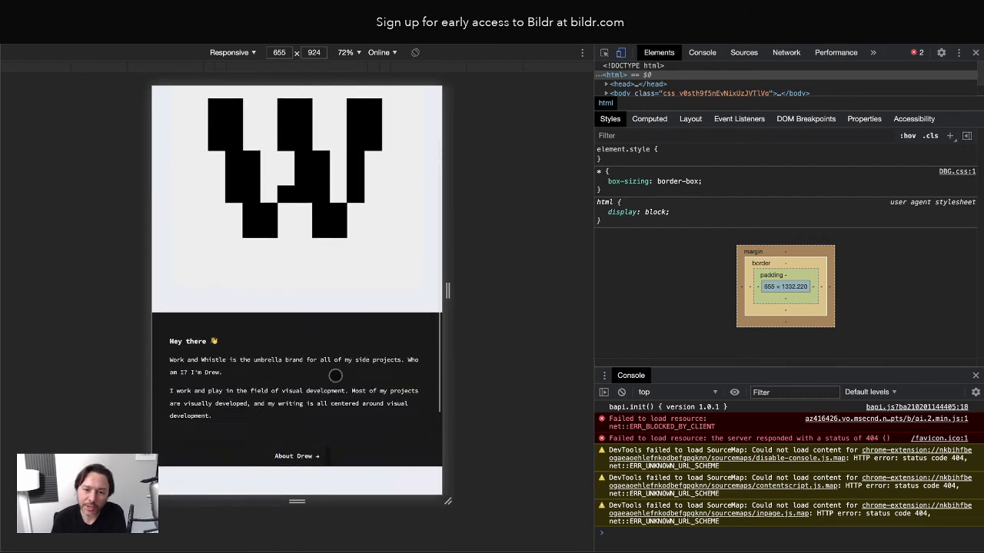
pyautogui.scroll(-1, 318, 374)
pyautogui.scroll(3, 316, 375)
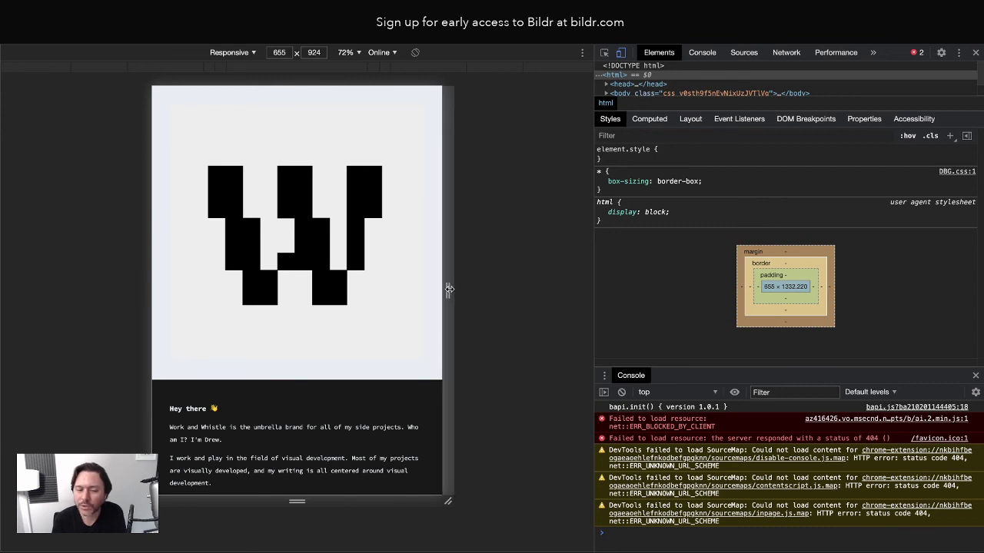
pyautogui.scroll(-2, 302, 265)
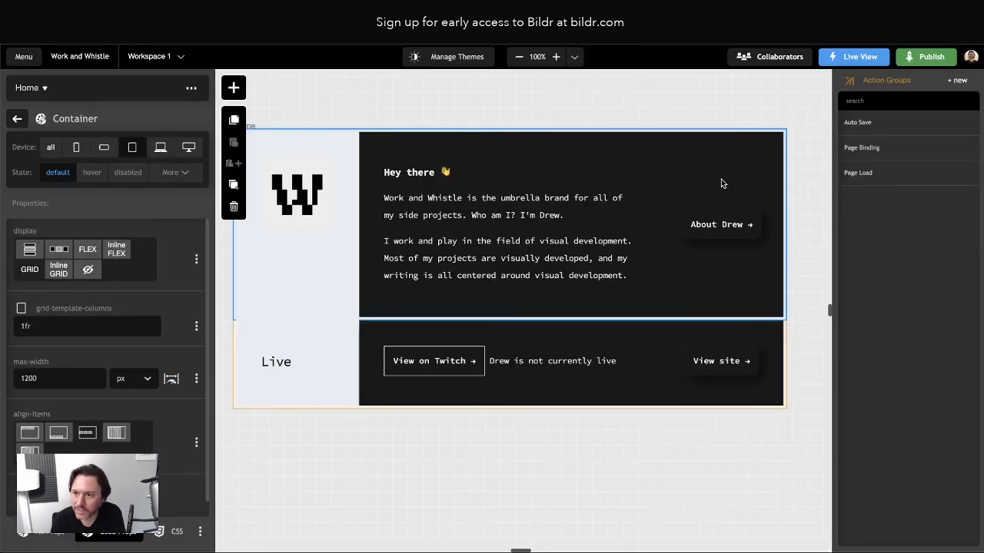
# Switch to the Bildr editor and set the top section's Right Column primary style class to Container - Column
pyautogui.click(17, 119)
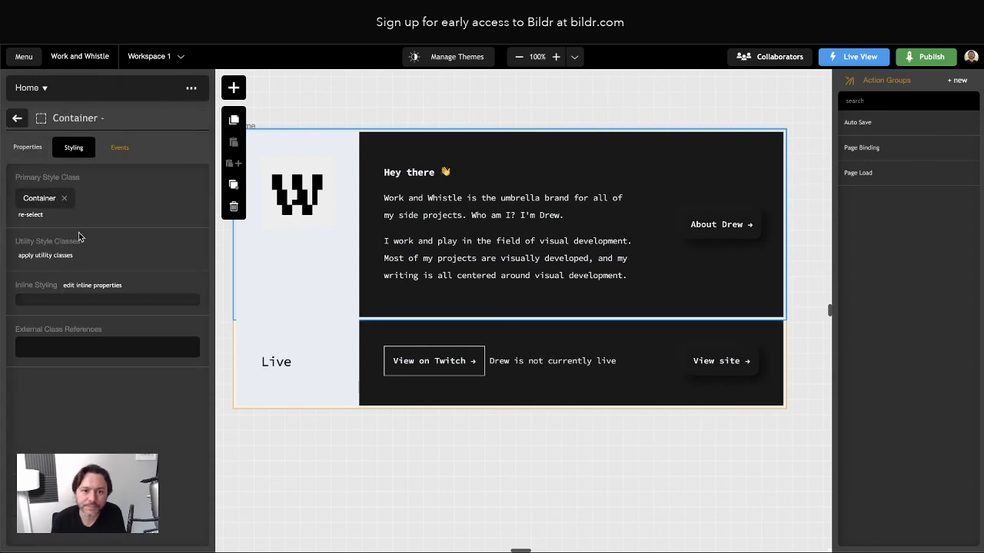
pyautogui.click(17, 119)
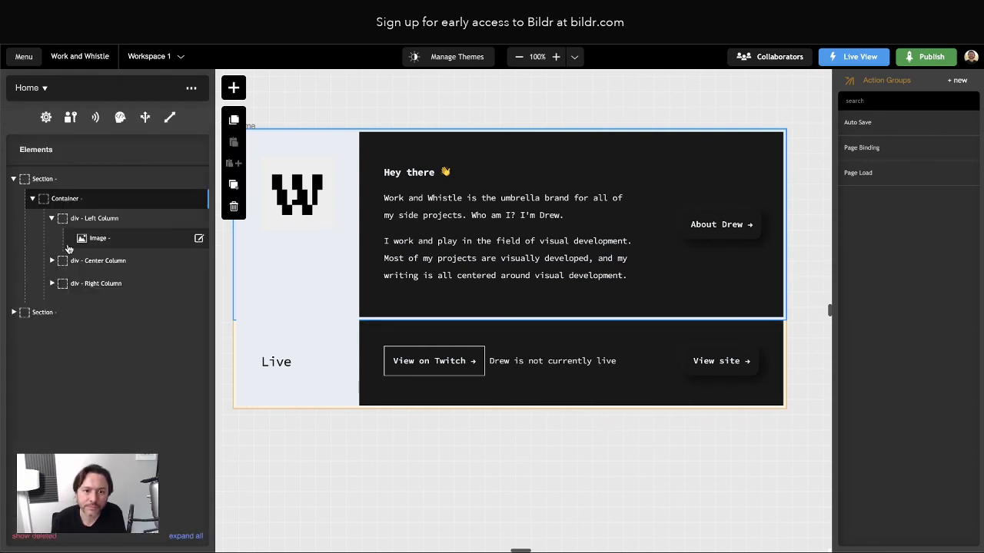
pyautogui.click(92, 285)
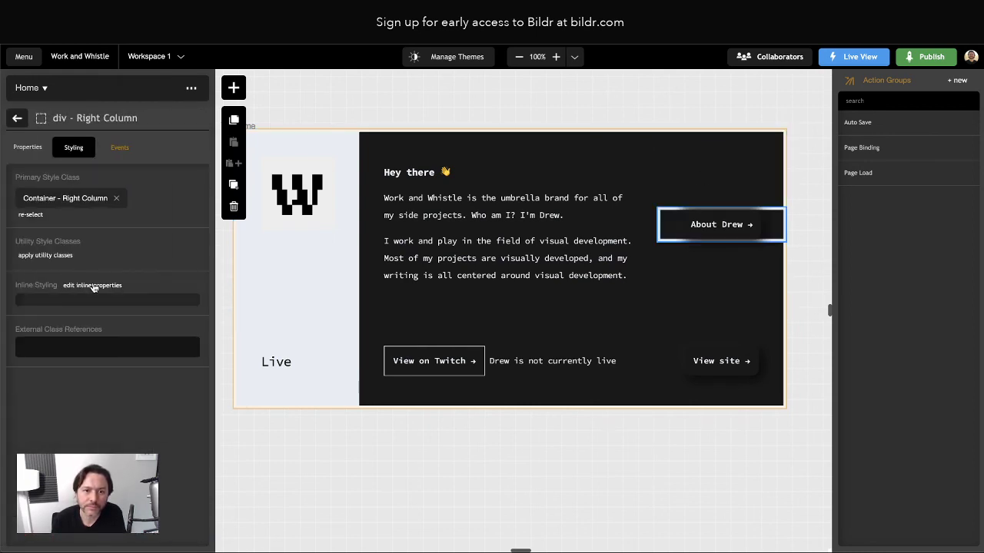
pyautogui.click(31, 216)
pyautogui.write('colum')
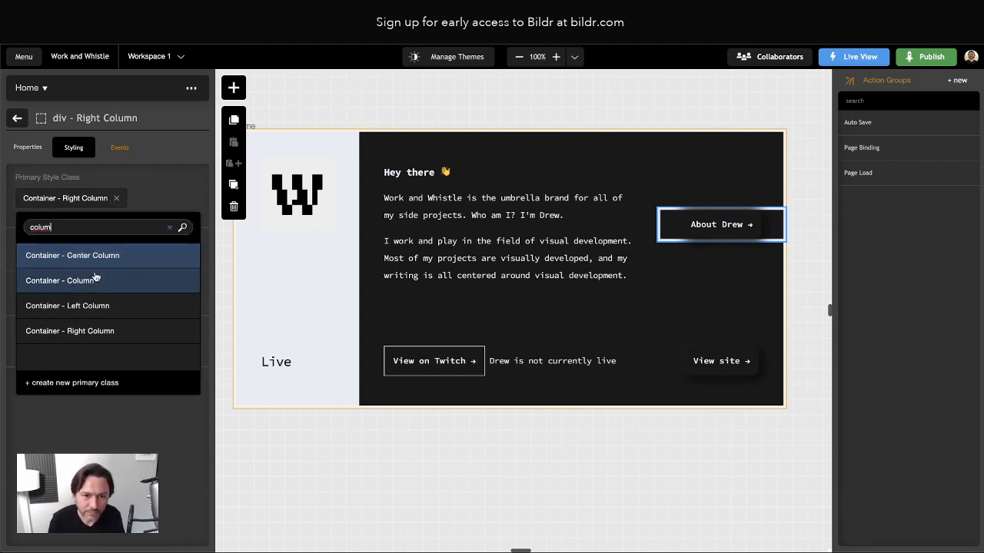
pyautogui.click(95, 280)
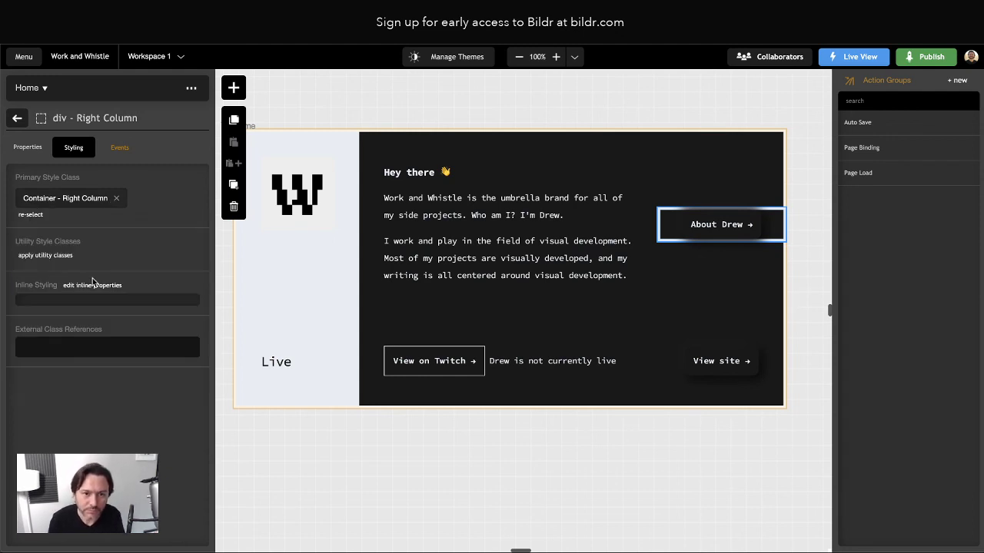
# Set the Live section's Right Column primary style class to Container - Column
pyautogui.click(748, 323)
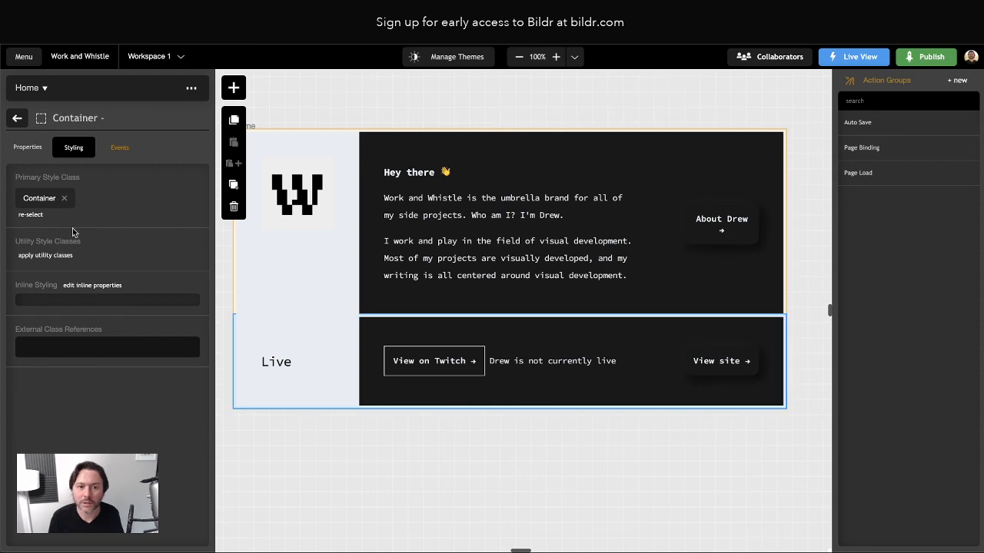
pyautogui.click(17, 118)
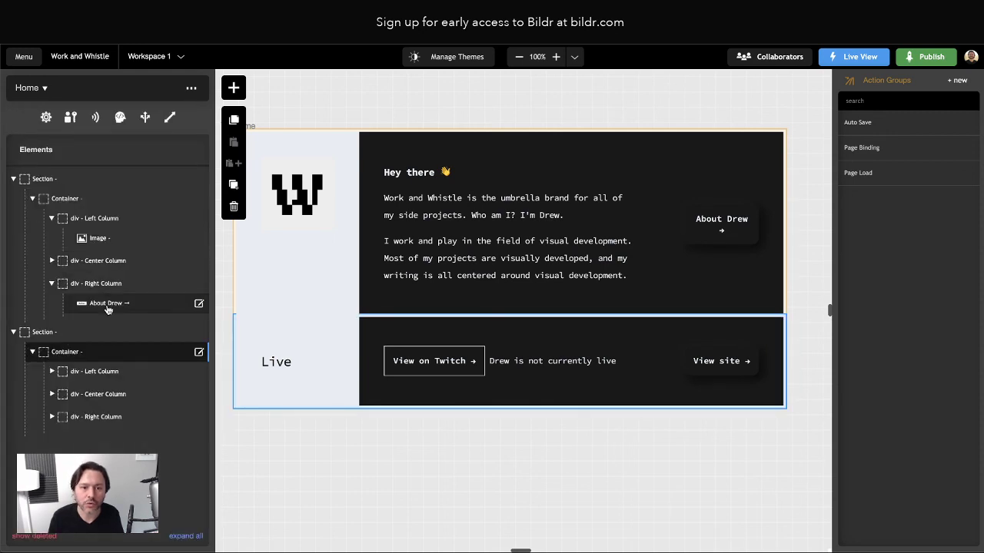
pyautogui.click(100, 416)
pyautogui.click(31, 216)
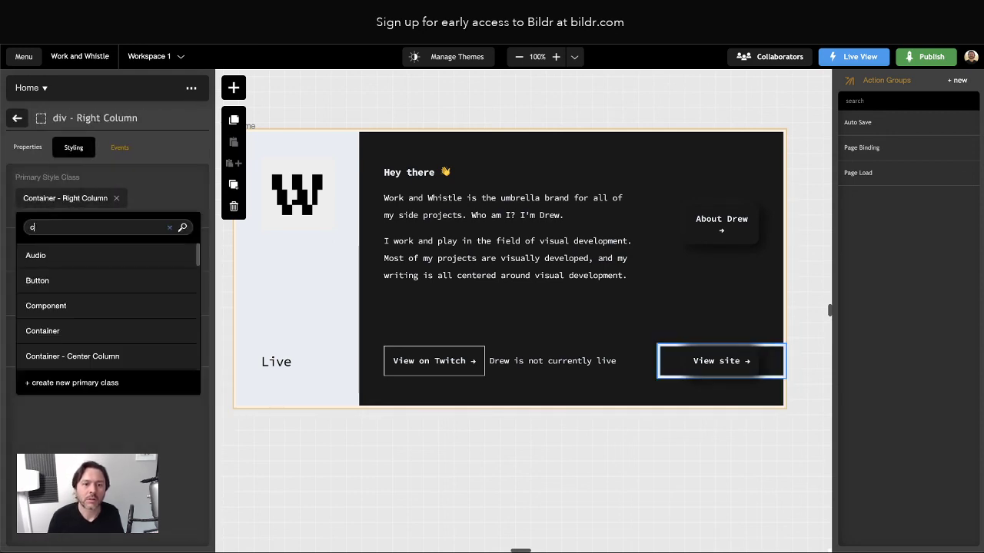
pyautogui.write('column')
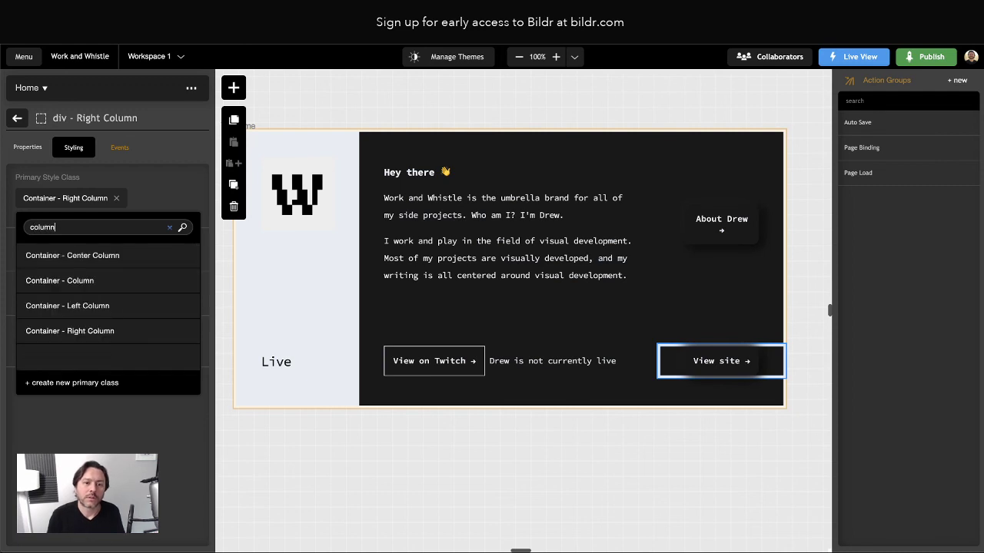
pyautogui.click(85, 278)
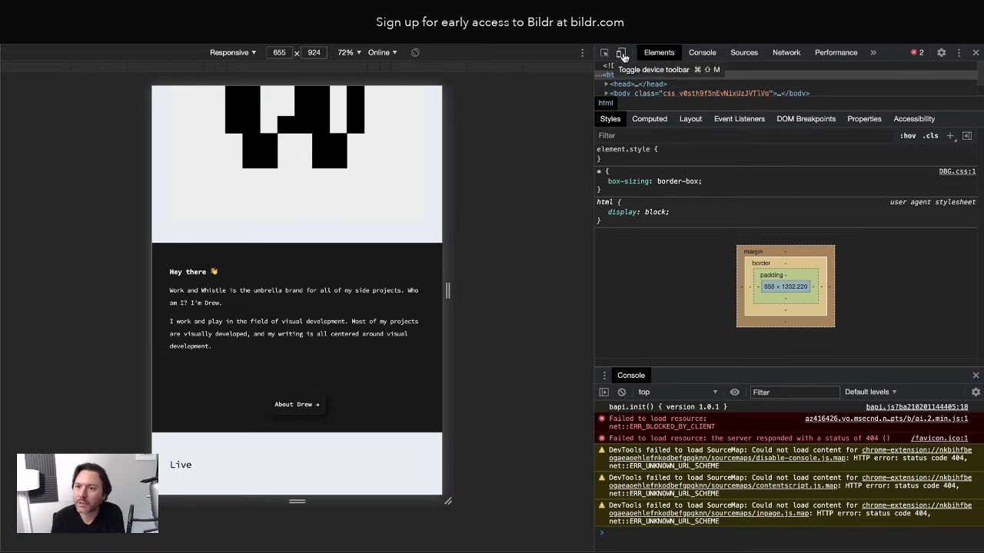
# Check the live page at full width without the developer tools, and inspect it again in the 655 px responsive view
pyautogui.click(975, 53)
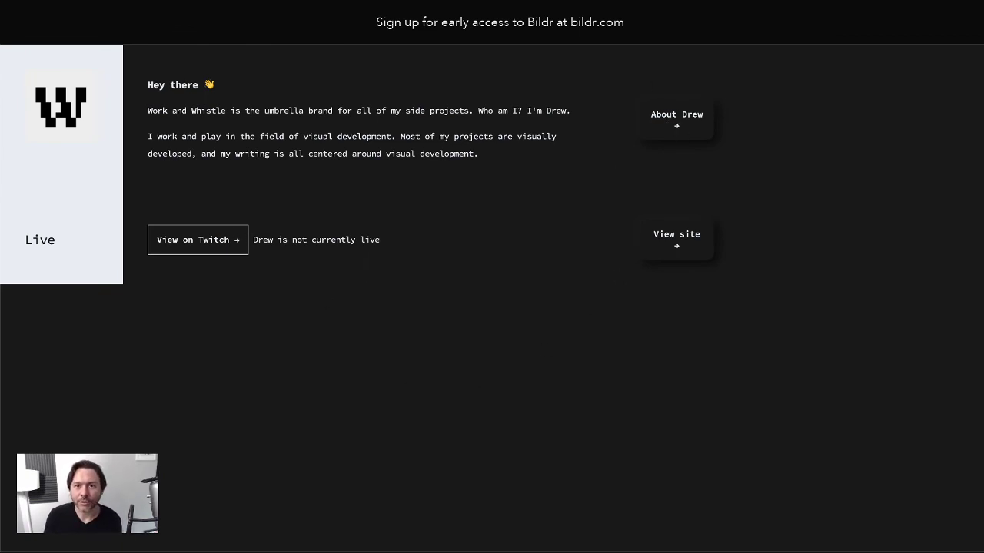
pyautogui.rightClick(435, 271)
pyautogui.click(463, 382)
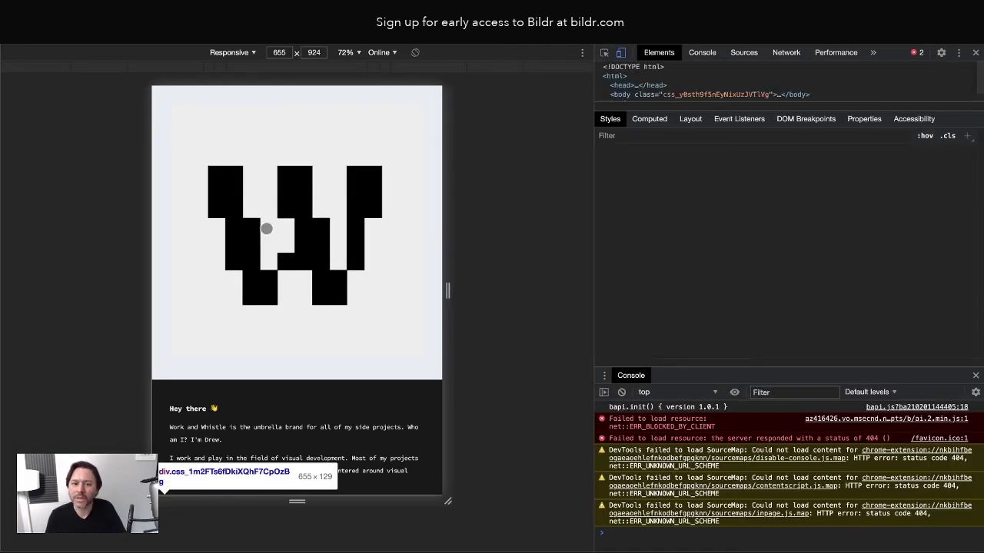
pyautogui.scroll(-5, 290, 210)
pyautogui.scroll(4, 290, 209)
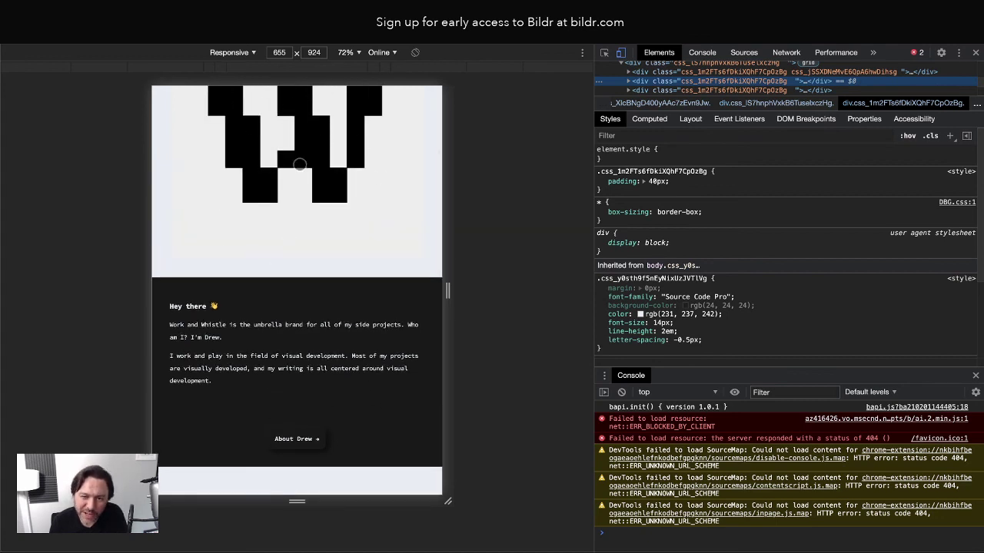
pyautogui.scroll(-2, 312, 215)
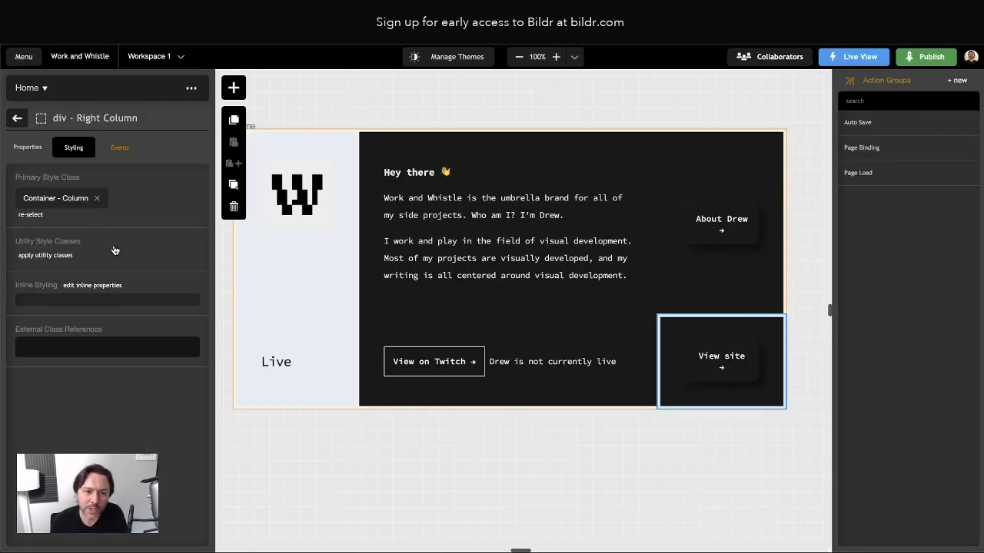
# Return to the Bildr editor and open the Container - Column - Left utility class of the Live section's Left Column
pyautogui.click(16, 118)
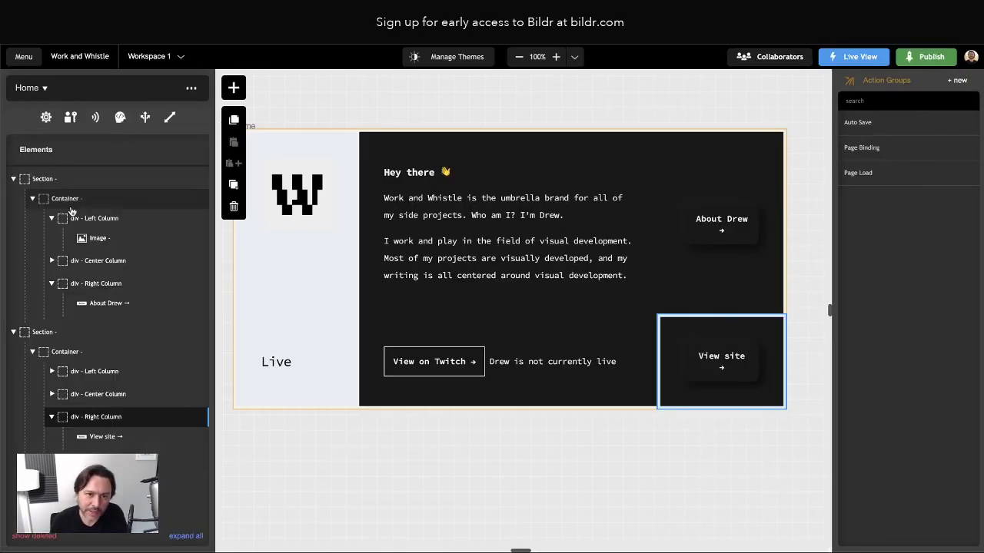
pyautogui.click(92, 373)
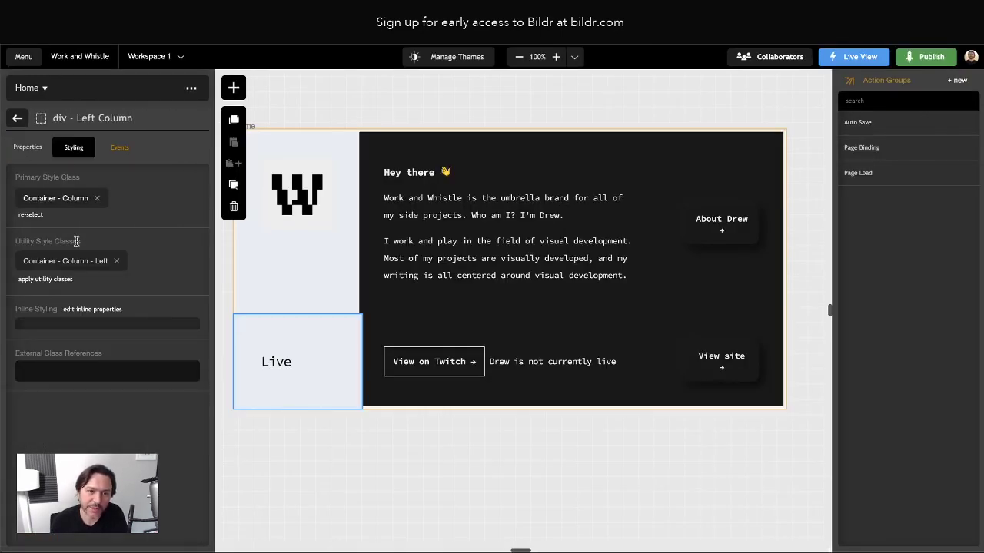
pyautogui.click(65, 262)
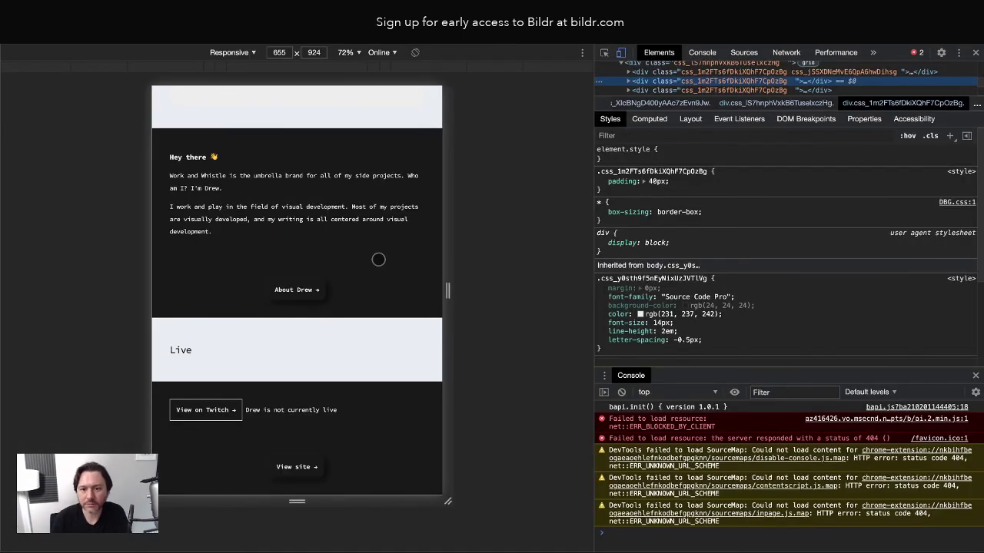
# Examine the spacing of the logo, text, buttons and Live section on the live page in the 655 px responsive view
pyautogui.scroll(2, 379, 259)
pyautogui.scroll(2, 379, 259)
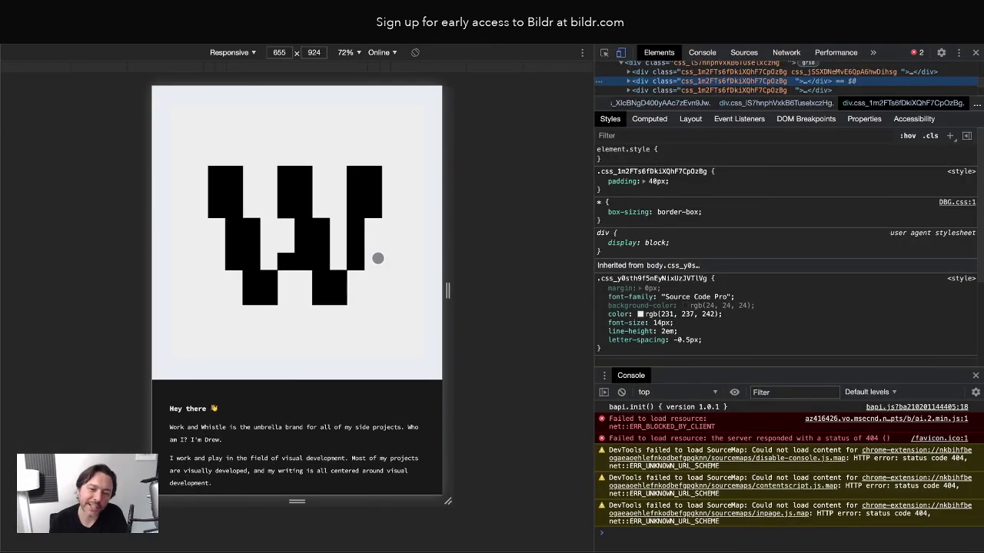
pyautogui.scroll(-1, 377, 259)
pyautogui.scroll(-3, 377, 258)
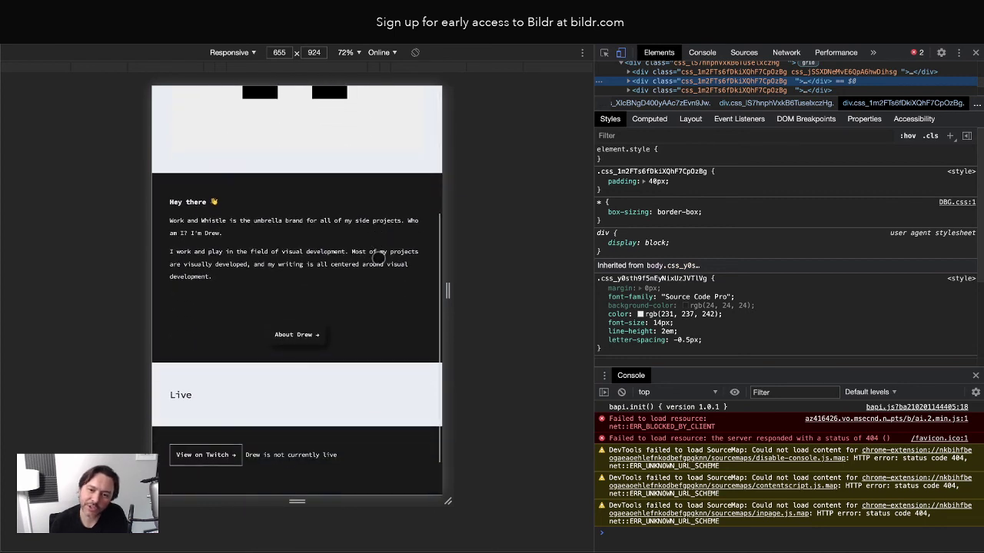
pyautogui.scroll(-1, 379, 259)
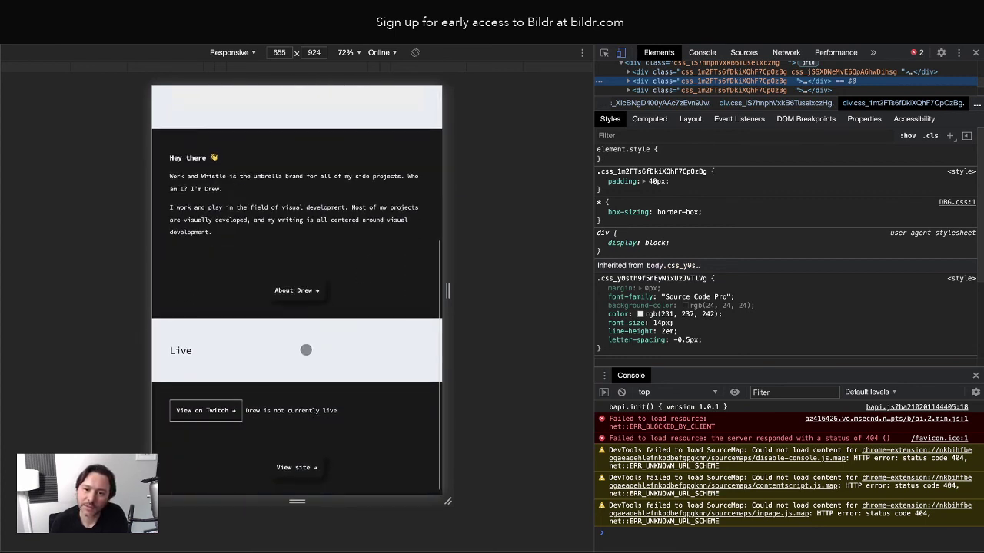
pyautogui.scroll(1, 212, 460)
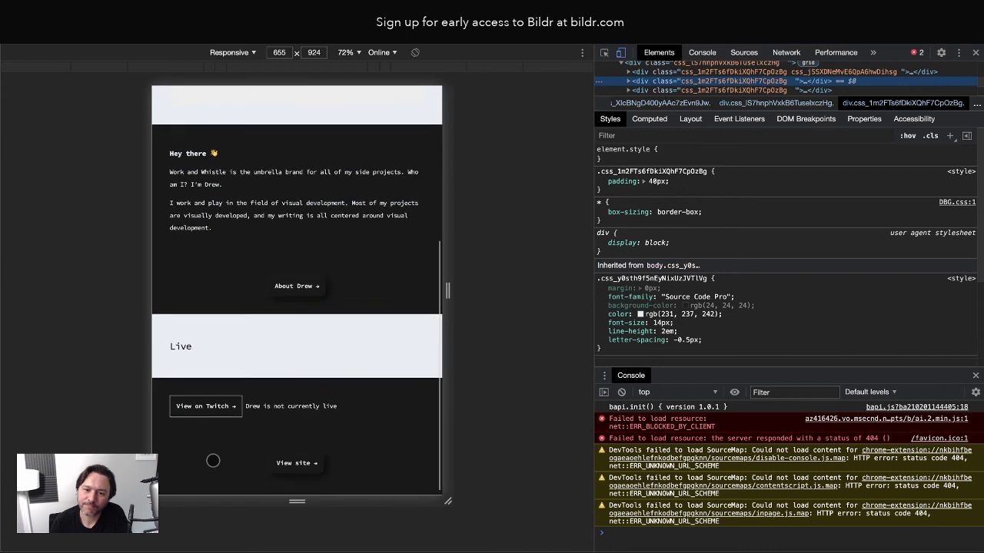
pyautogui.scroll(1, 214, 459)
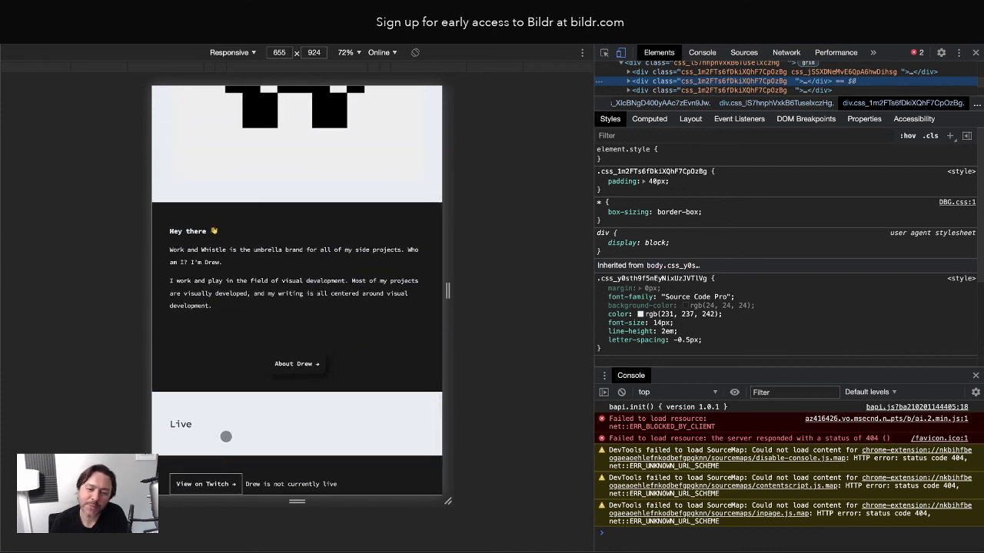
pyautogui.scroll(3, 226, 437)
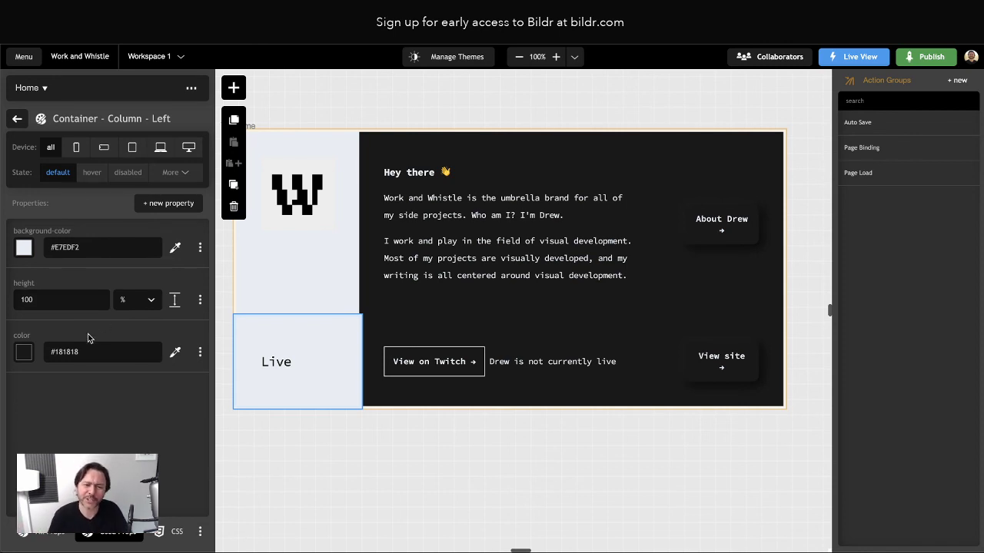
pyautogui.click(151, 205)
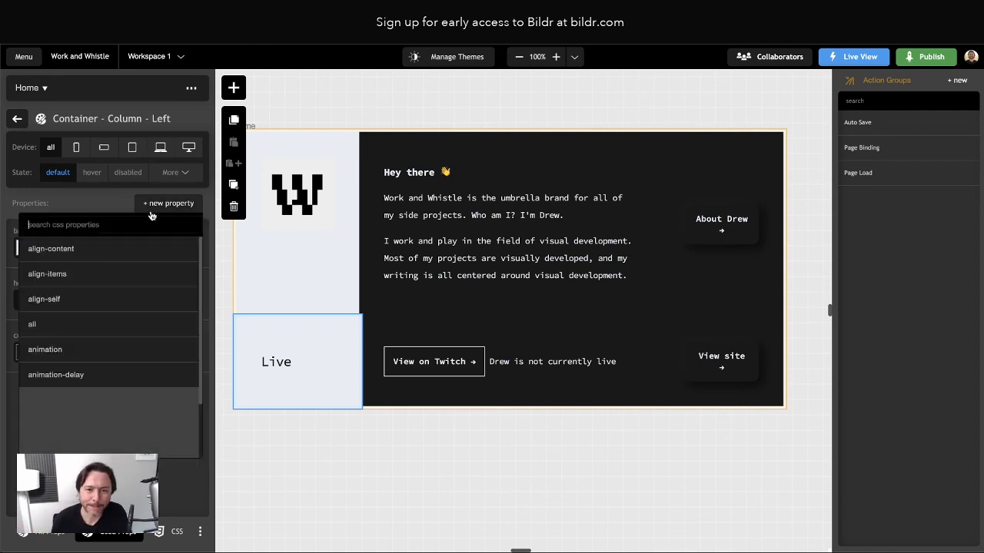
pyautogui.click(65, 203)
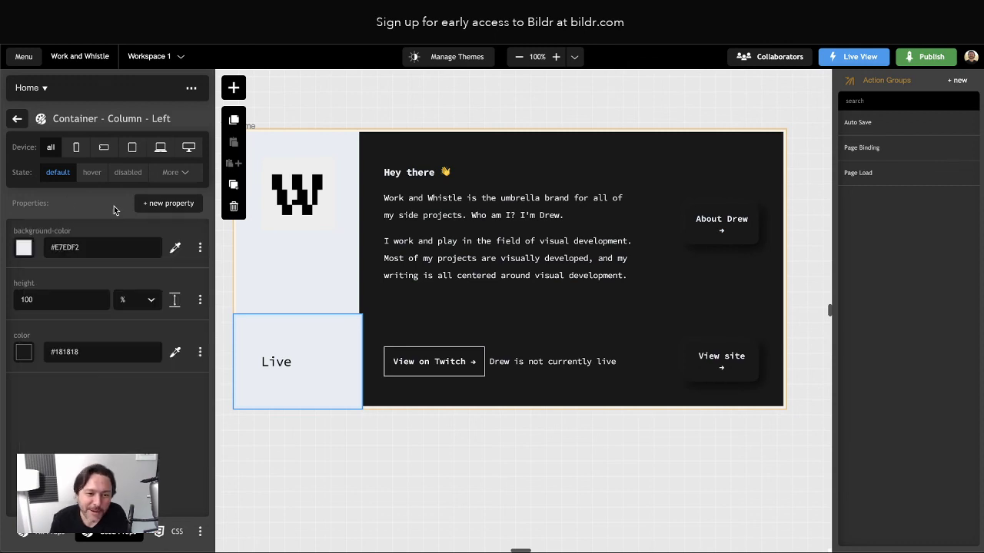
pyautogui.click(175, 206)
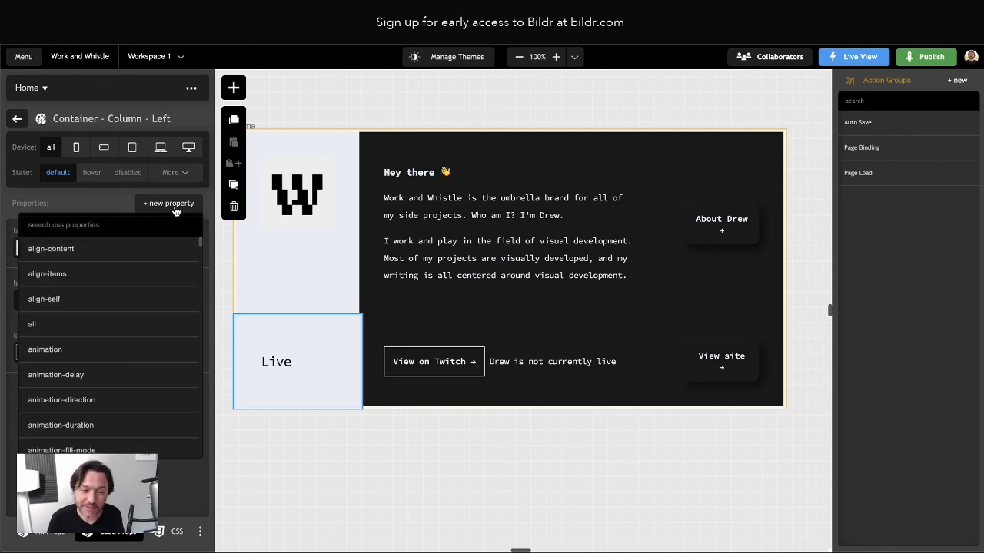
pyautogui.click(93, 202)
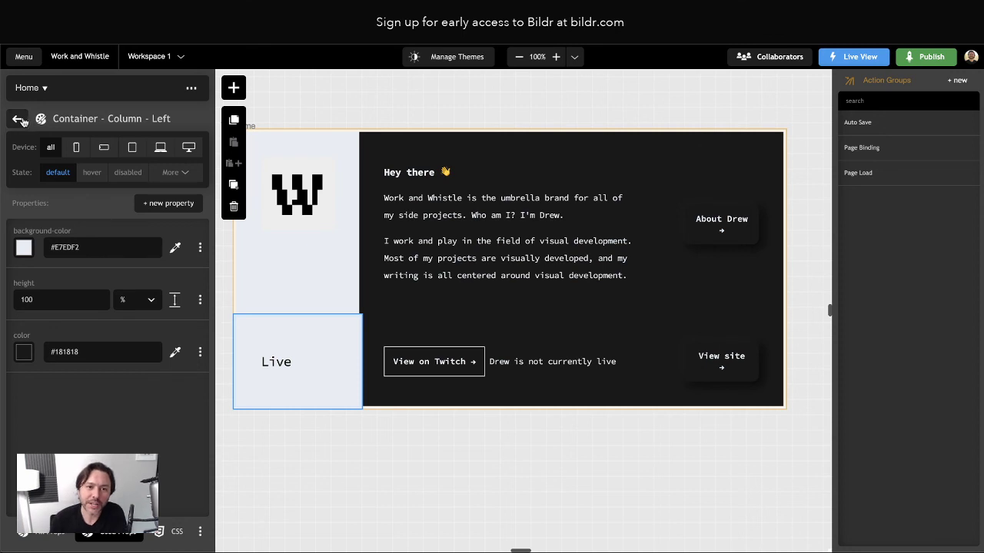
# Leave the Container - Column - Left class and open the Left Column's primary Container - Column class to view its properties
pyautogui.click(19, 119)
pyautogui.click(63, 199)
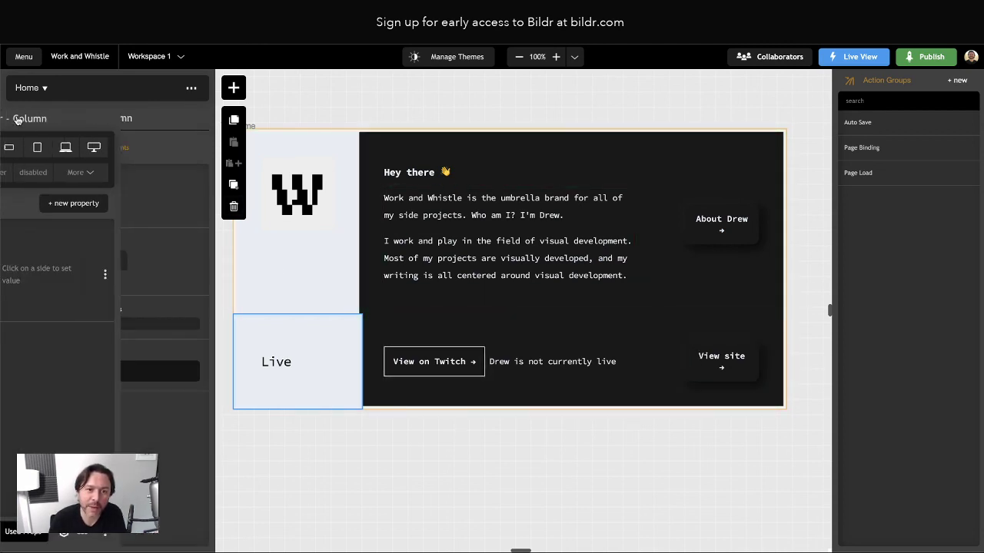
# Open the Left Column's Container - Column - Left utility class and add a padding property for all devices
pyautogui.click(17, 118)
pyautogui.click(77, 263)
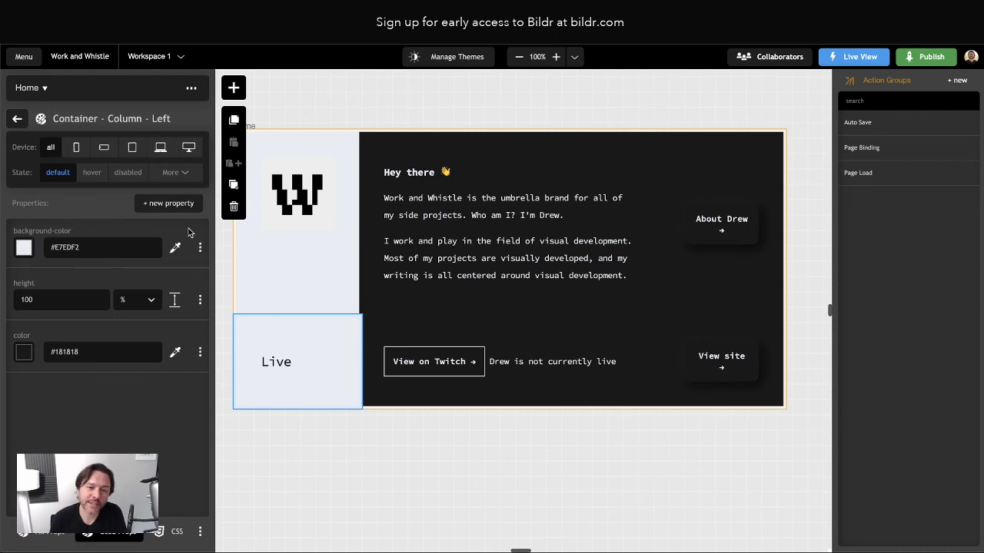
pyautogui.click(173, 206)
pyautogui.write('padding')
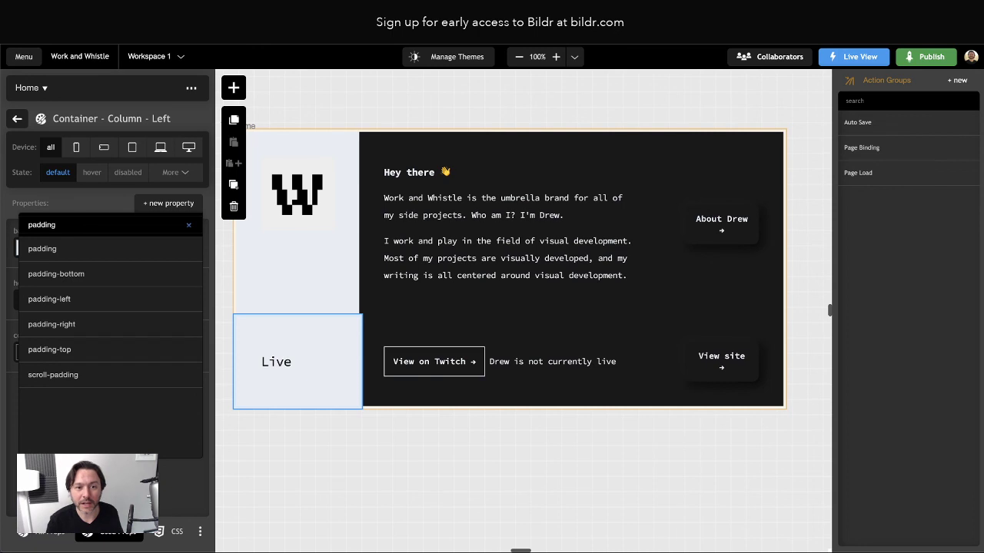
pyautogui.press('Return')
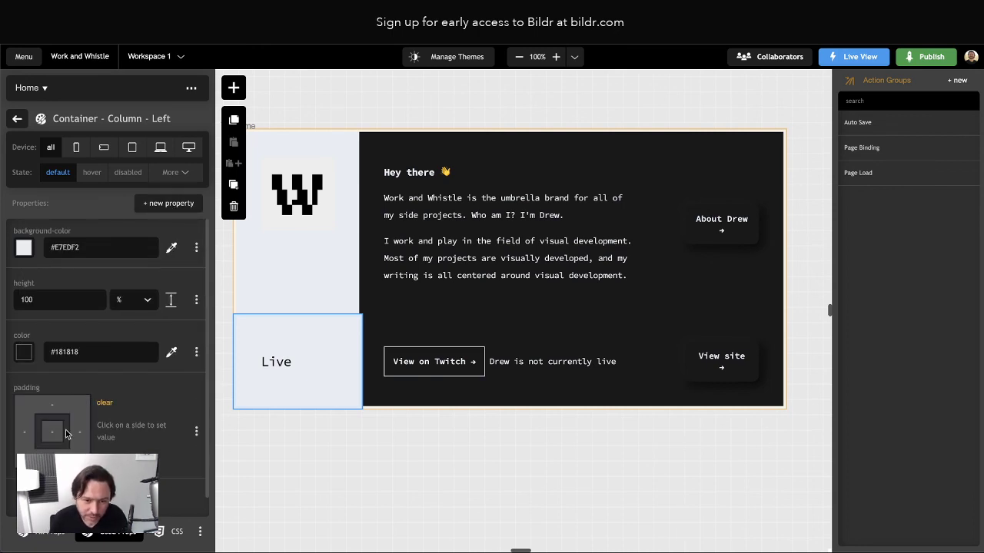
# Try inherited padding on all sides of the Container - Column - Left class
pyautogui.click(53, 432)
pyautogui.click(157, 437)
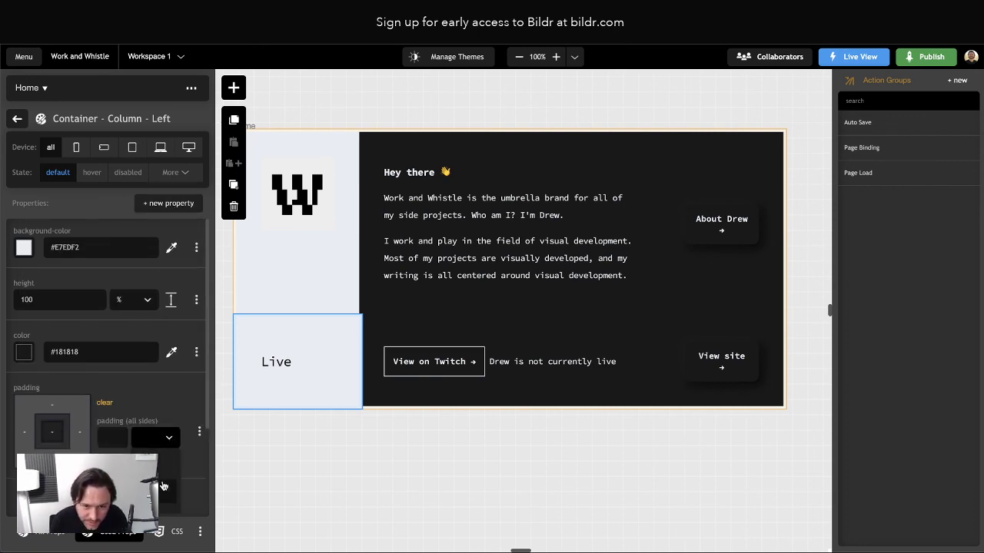
pyautogui.scroll(-2, 164, 486)
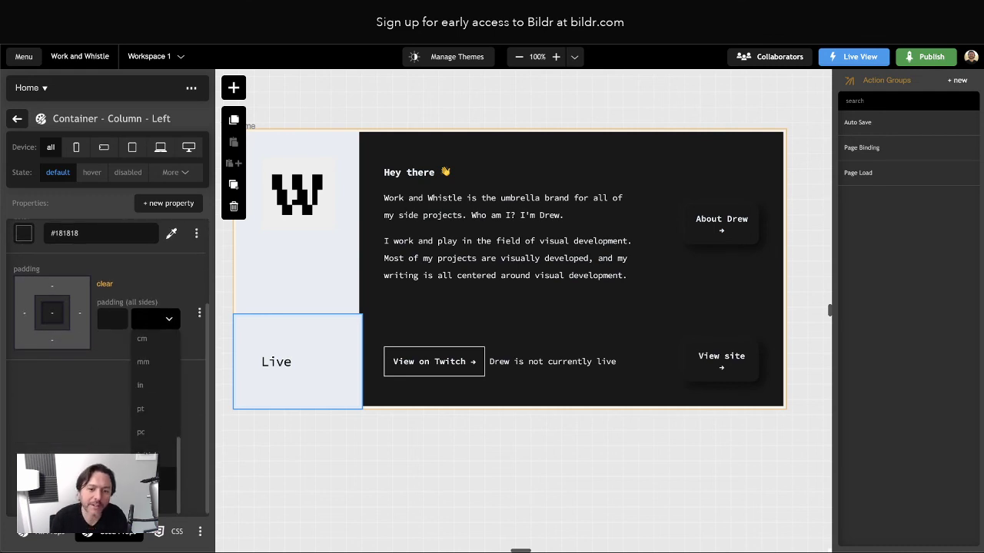
pyautogui.click(145, 454)
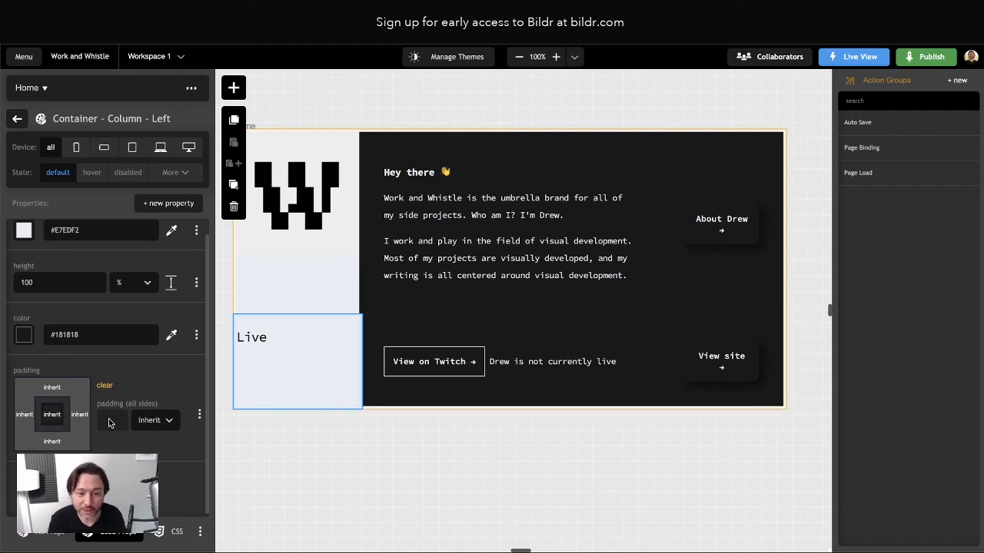
# Set the Container - Column - Left class's padding to 40 px on all sides for all devices
pyautogui.click(156, 420)
pyautogui.click(143, 439)
pyautogui.write('40')
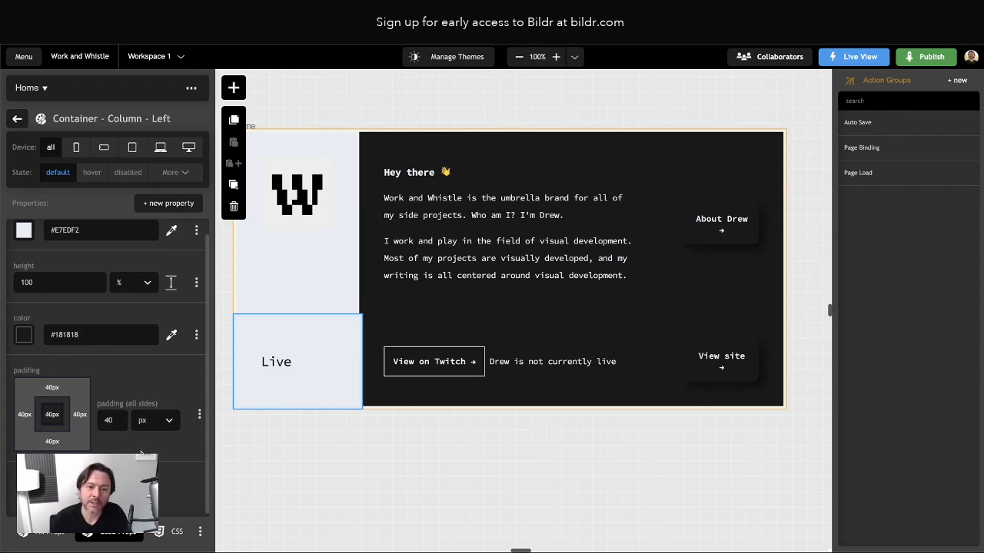
# Set the class's tablet padding to .5 em on all sides
pyautogui.click(132, 148)
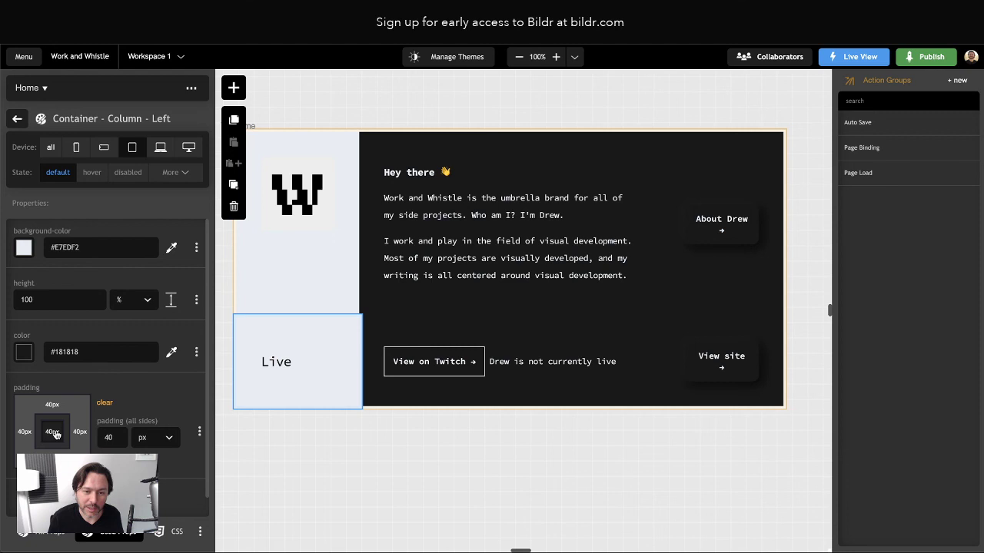
pyautogui.doubleClick(108, 438)
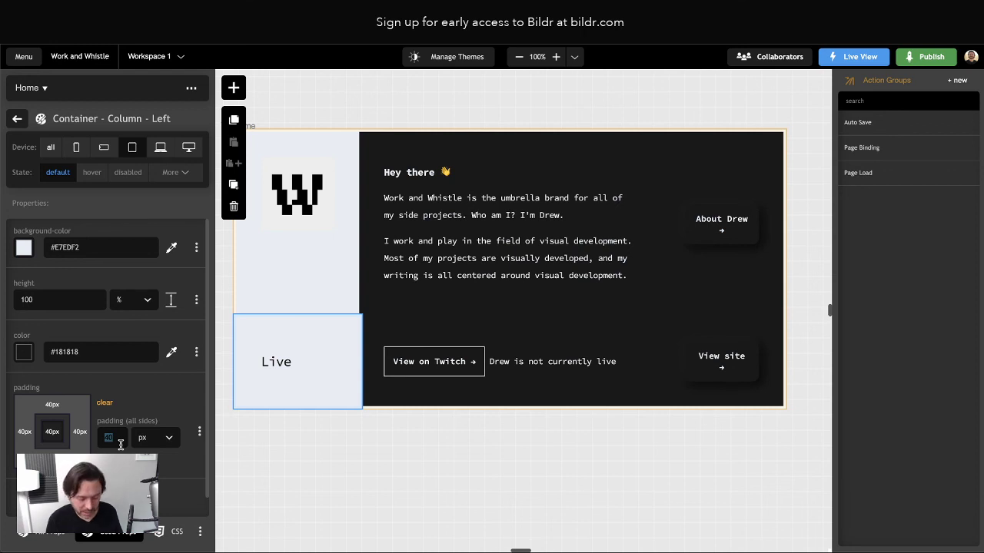
pyautogui.write('.5')
pyautogui.click(153, 439)
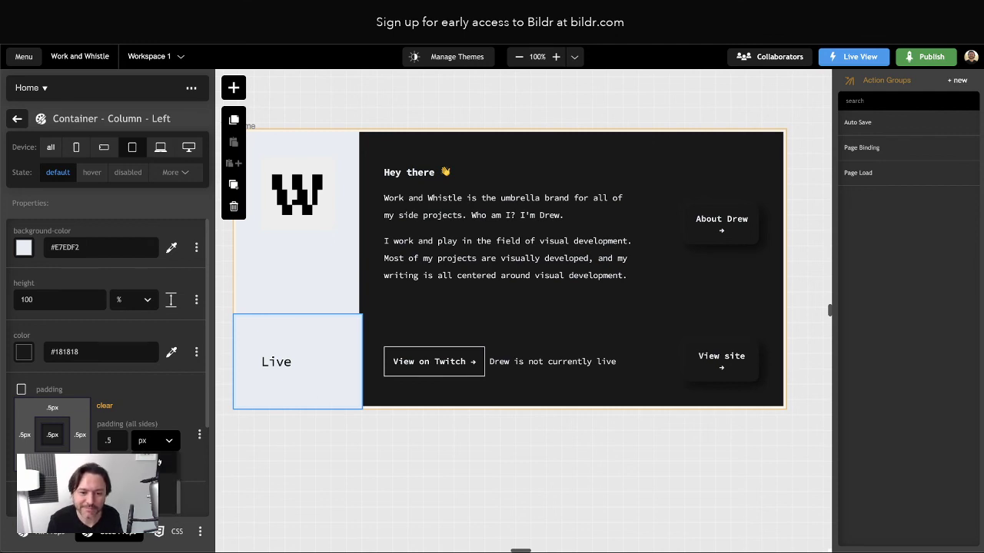
pyautogui.click(157, 463)
pyautogui.scroll(-1, 108, 369)
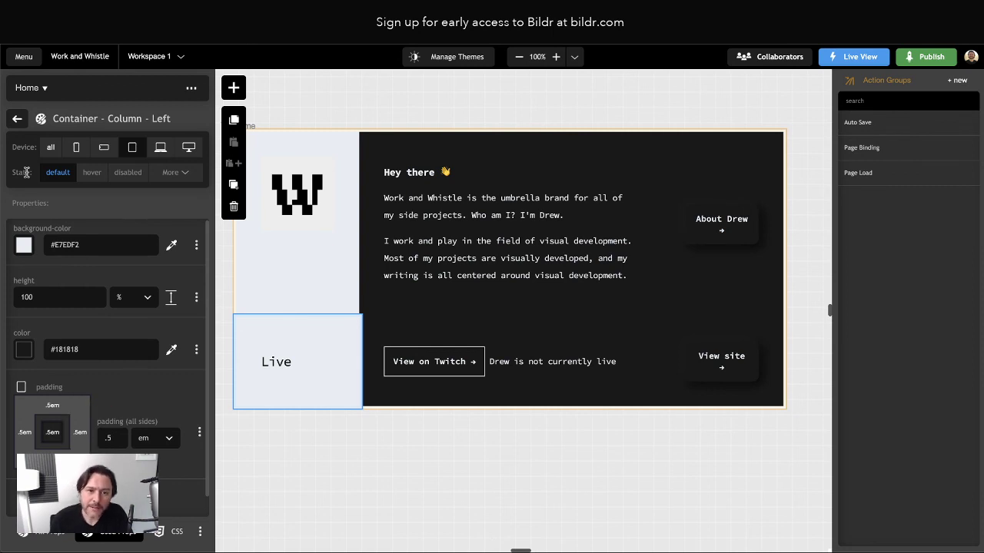
# Reopen the Container - Column - Left class and examine the logo and Live section spacing on the live page at 655 px width
pyautogui.click(17, 119)
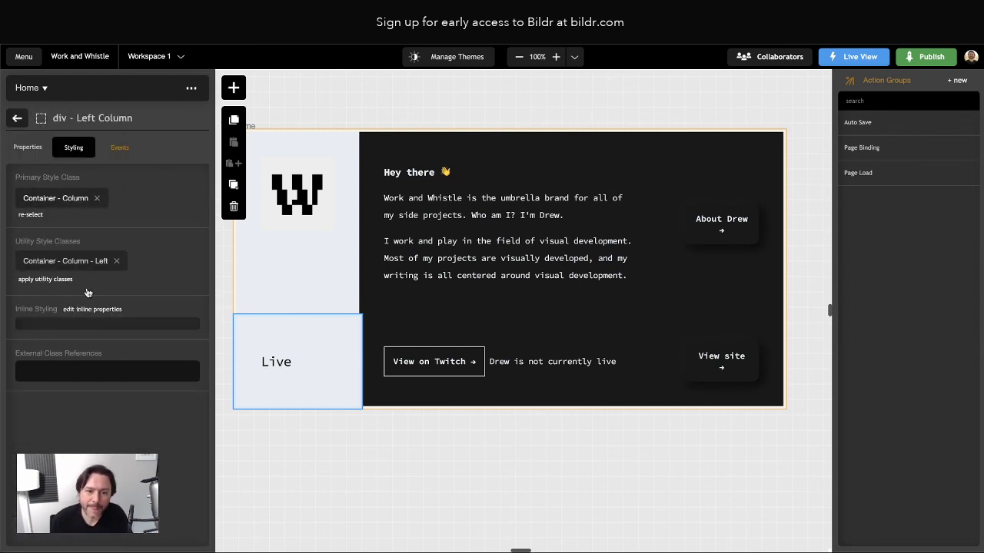
pyautogui.click(66, 261)
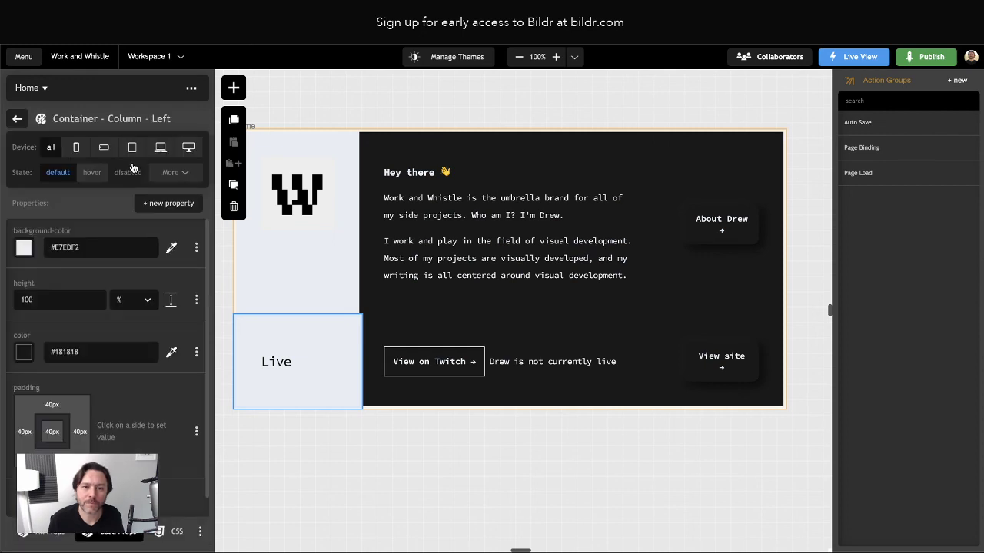
pyautogui.click(150, 205)
pyautogui.click(134, 205)
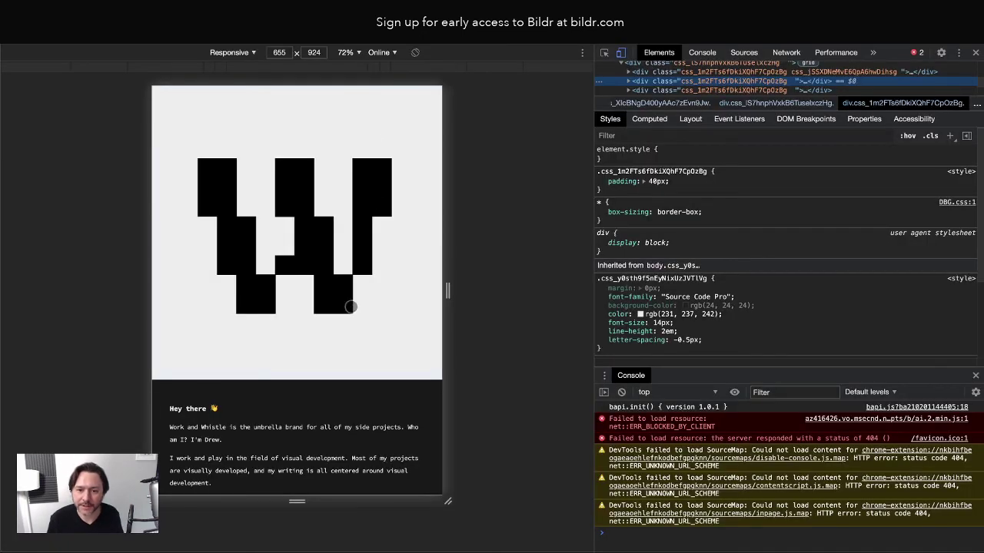
pyautogui.scroll(-3, 350, 307)
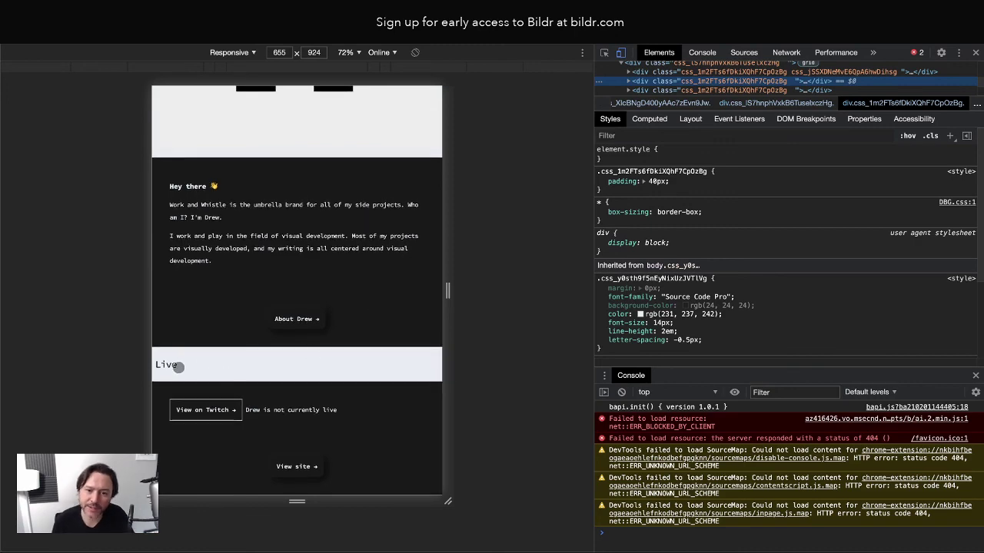
pyautogui.scroll(2, 348, 368)
pyautogui.scroll(1, 348, 368)
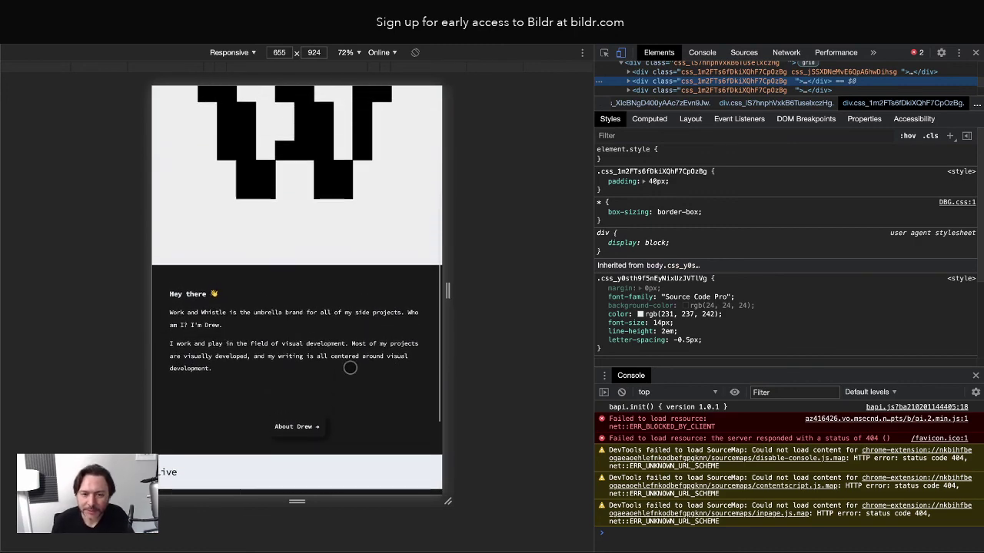
pyautogui.scroll(-2, 349, 368)
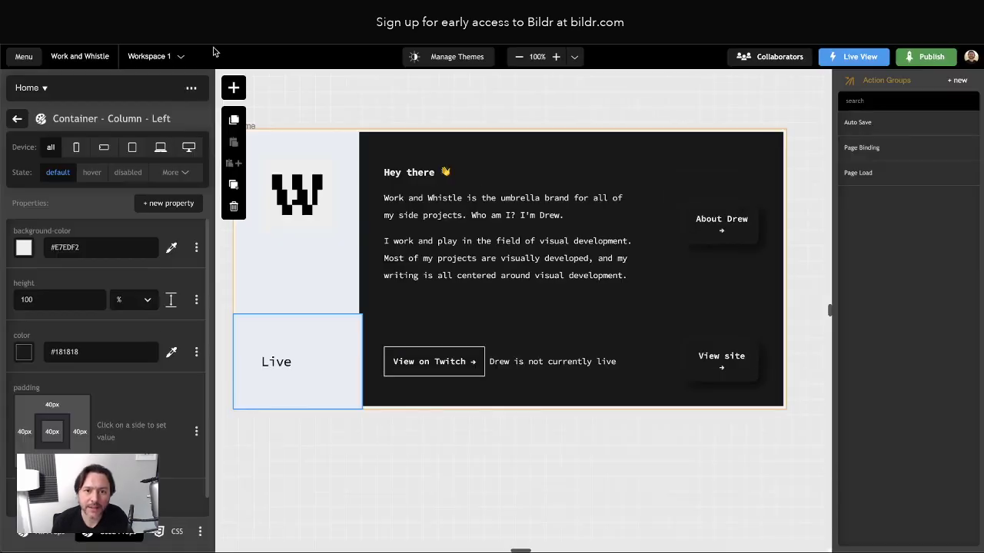
# Set the tablet left and right padding of the Container - Column - Left class to 40 px each
pyautogui.click(132, 147)
pyautogui.click(29, 435)
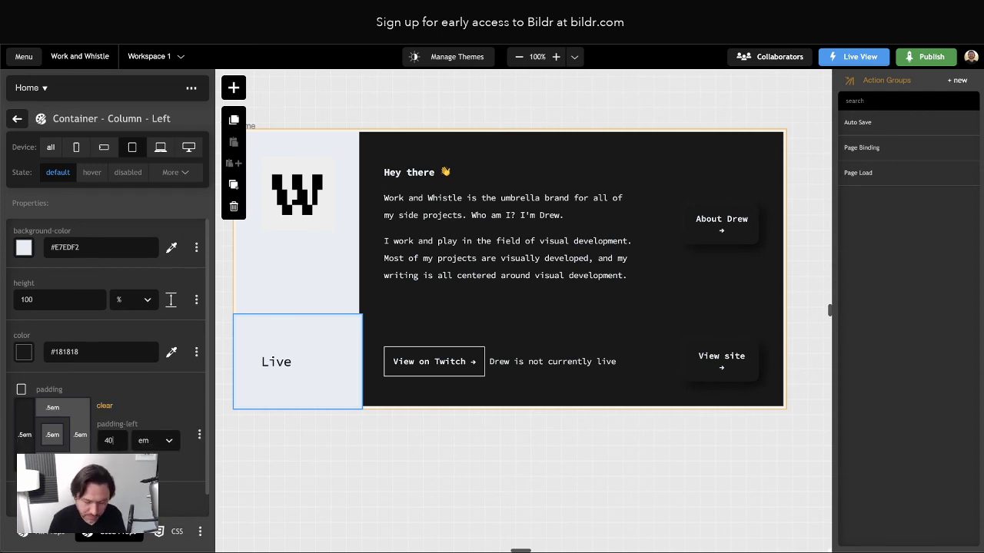
pyautogui.press('Return')
pyautogui.click(157, 441)
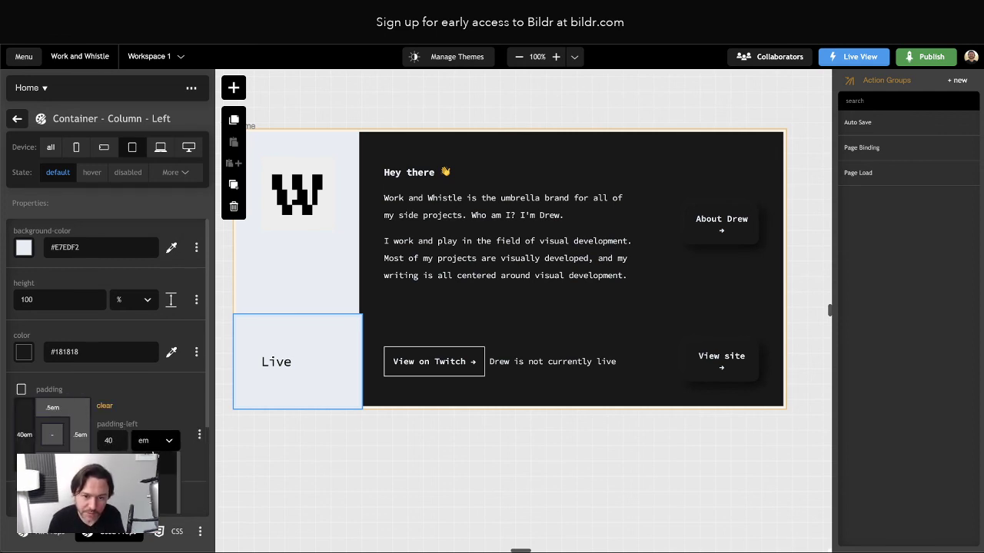
pyautogui.click(161, 462)
pyautogui.click(80, 435)
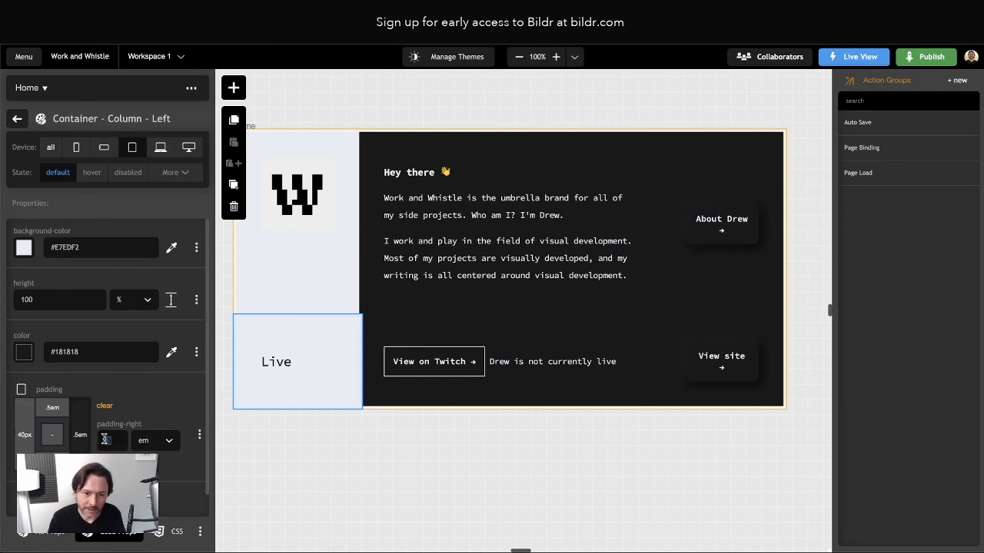
pyautogui.write('40')
pyautogui.click(157, 440)
pyautogui.click(161, 461)
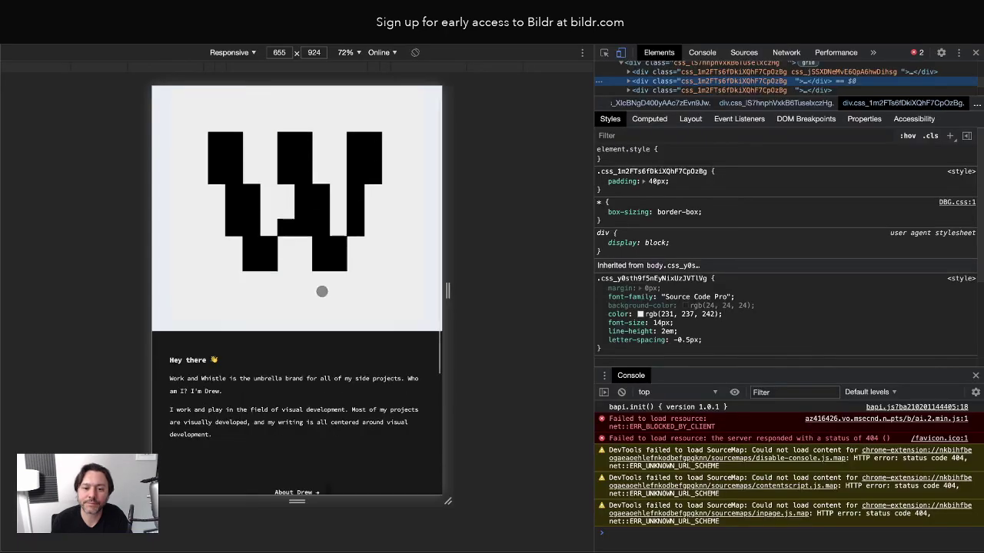
# Examine the alignment of the logo, text, buttons and Live heading on the live page in the 655 px responsive view
pyautogui.scroll(-3, 321, 346)
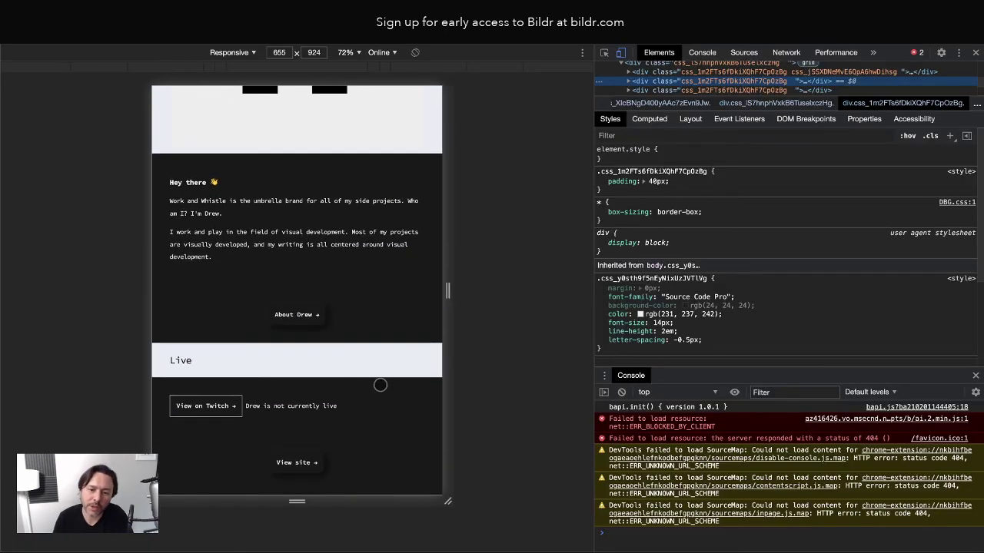
pyautogui.scroll(2, 331, 381)
pyautogui.scroll(-2, 353, 377)
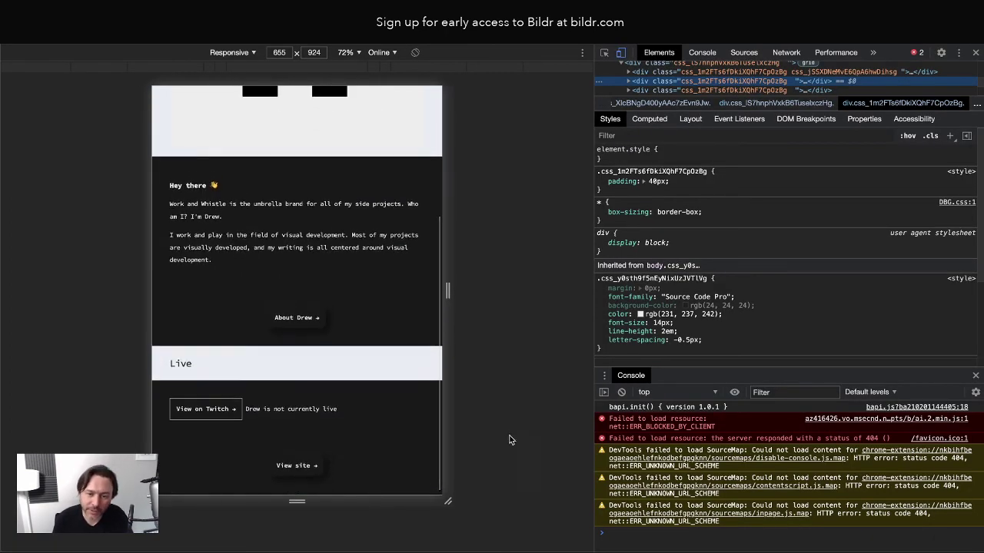
pyautogui.scroll(4, 384, 338)
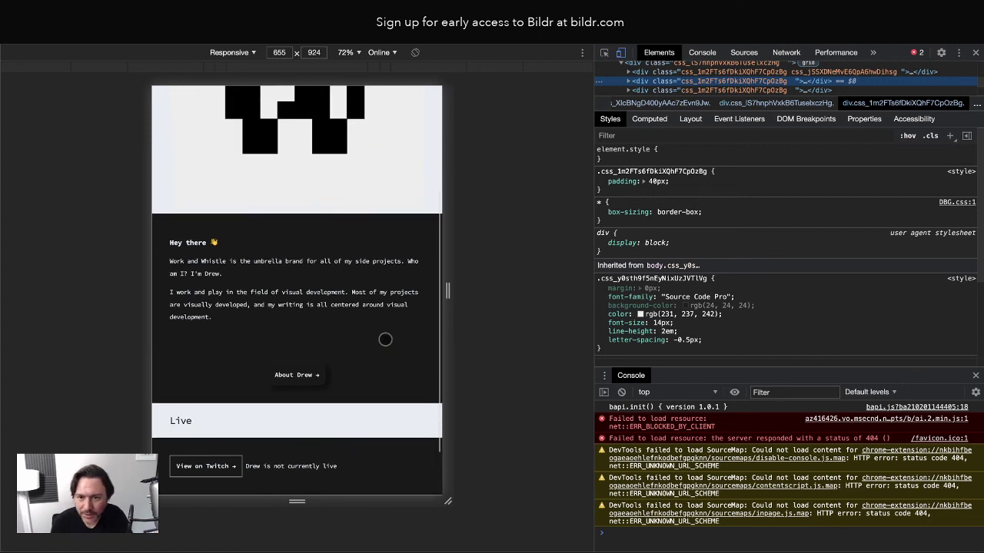
pyautogui.scroll(-4, 385, 342)
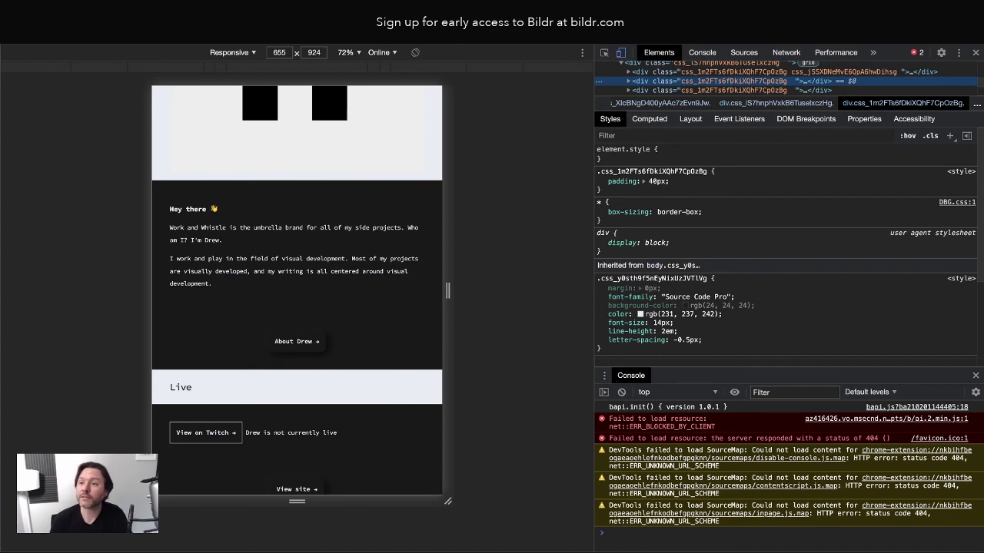
pyautogui.scroll(-1, 338, 269)
pyautogui.scroll(4, 338, 268)
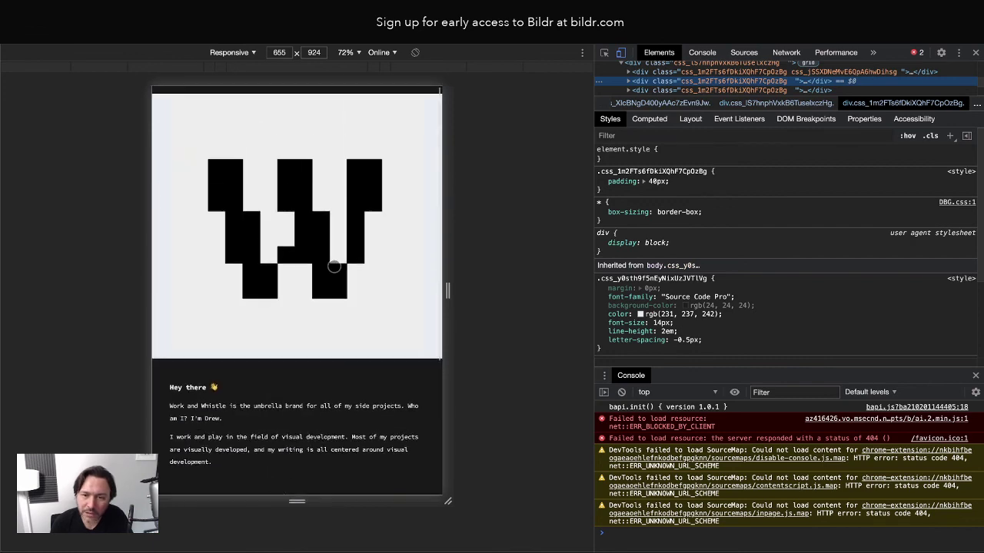
# View the live page at full width without the developer tools and test the View on Twitch button
pyautogui.click(621, 52)
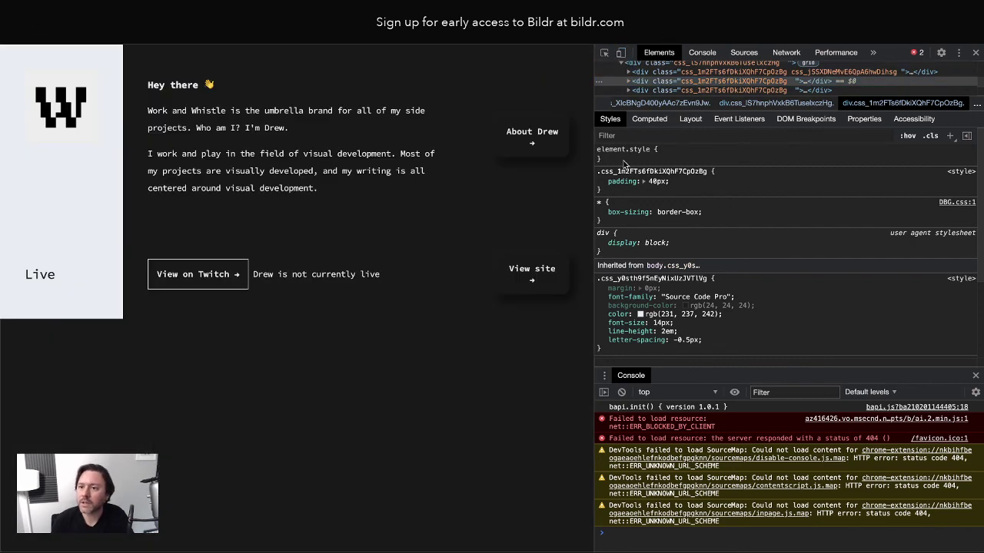
pyautogui.click(975, 54)
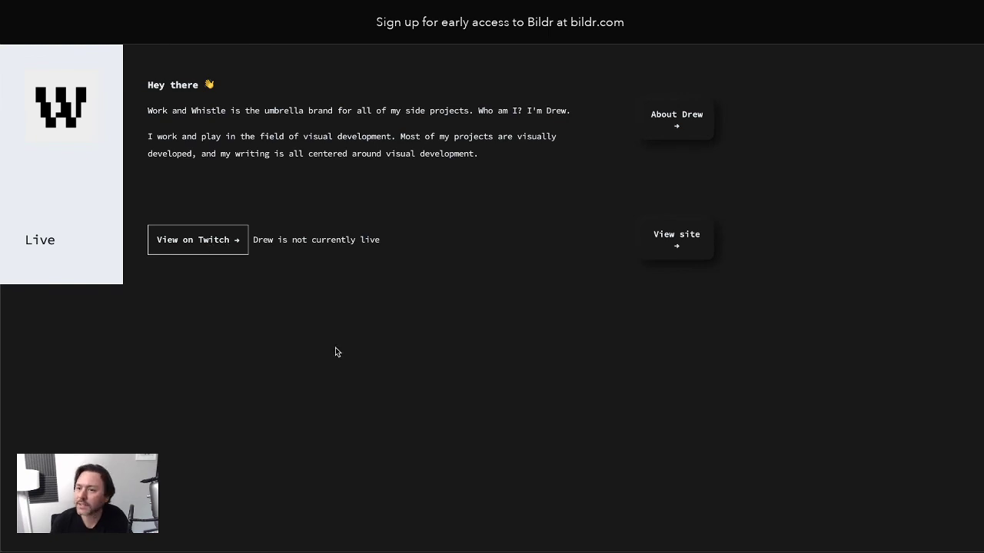
pyautogui.click(195, 246)
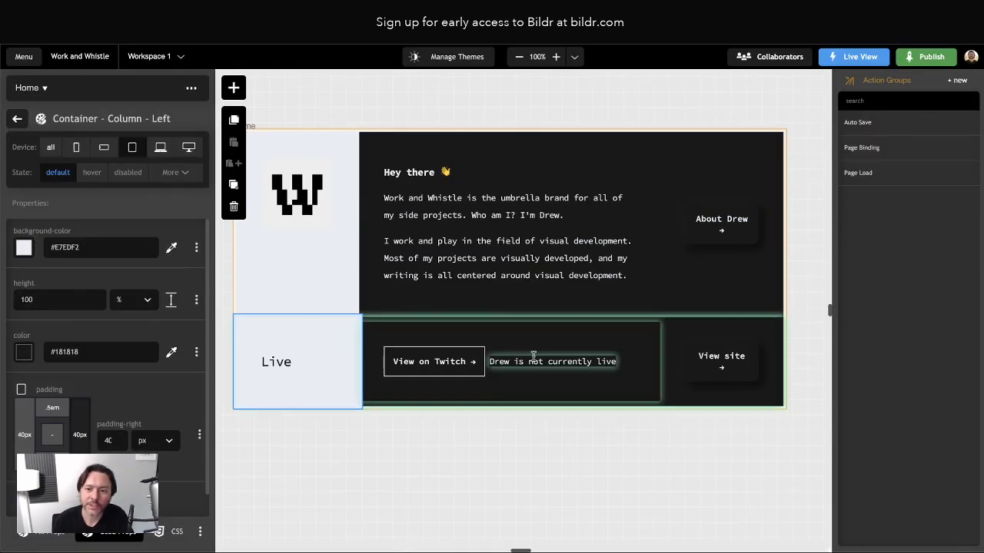
# Add a cursor property to the View on Twitch button's Button style class and view its cursor options
pyautogui.click(448, 362)
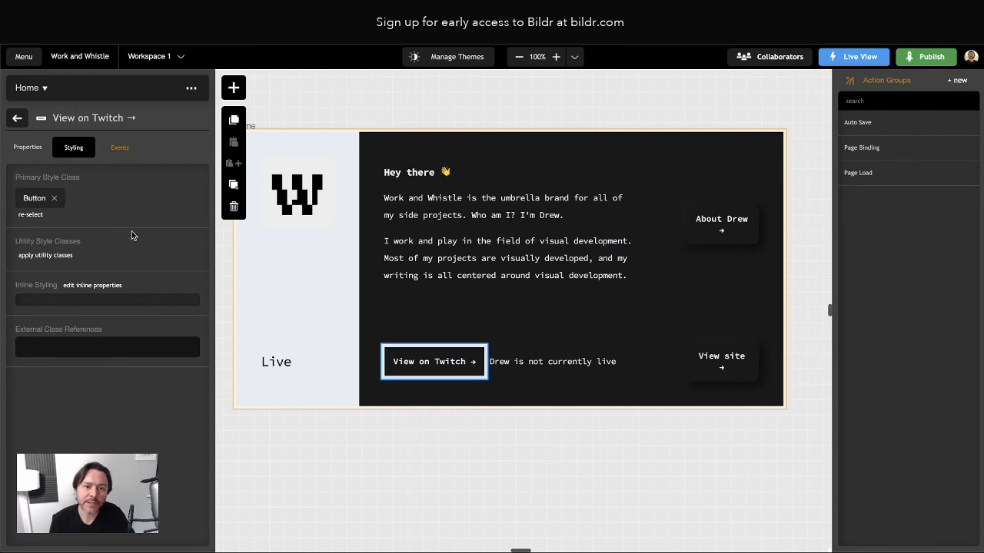
pyautogui.click(34, 197)
pyautogui.click(168, 203)
pyautogui.write('curos')
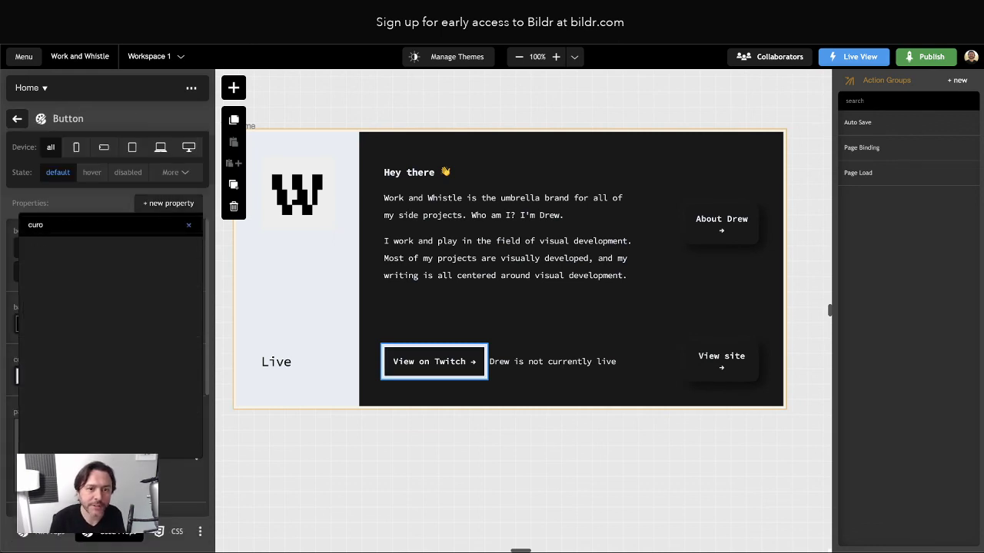
pyautogui.press('BackSpace')
pyautogui.write('sor')
pyautogui.press('Return')
pyautogui.click(63, 441)
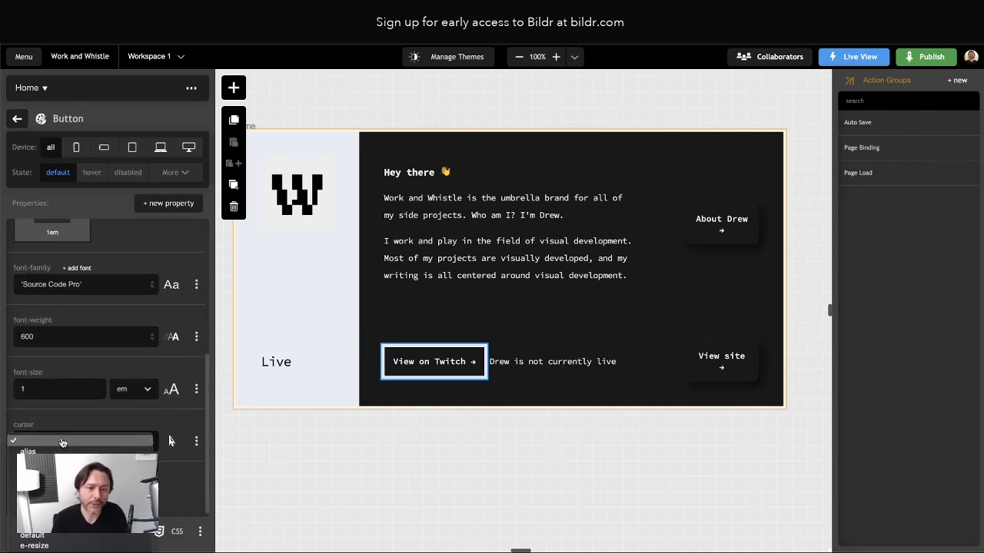
pyautogui.click(170, 441)
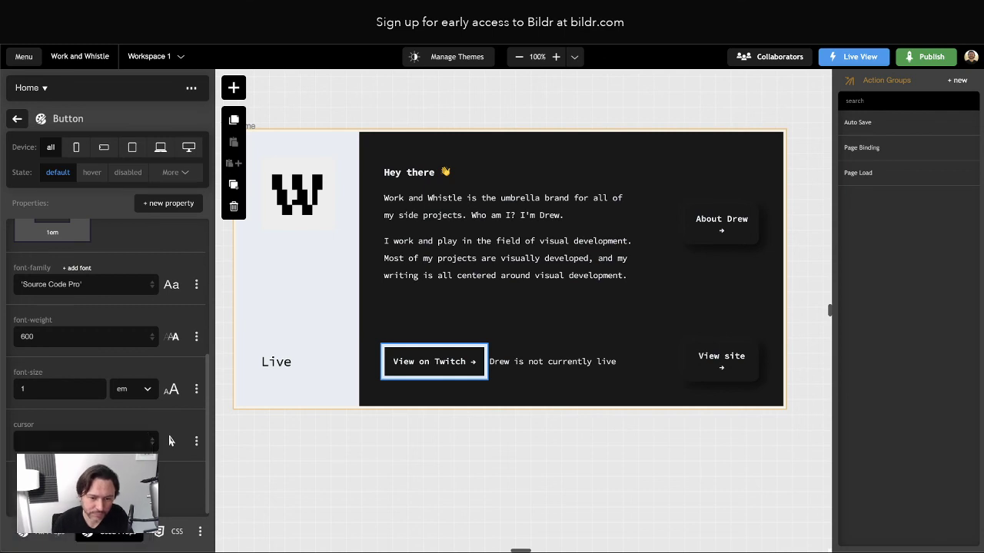
# Switch to the WxW - New design in Figma and examine its sections from the Hey there intro down to Past Projects
pyautogui.click(448, 446)
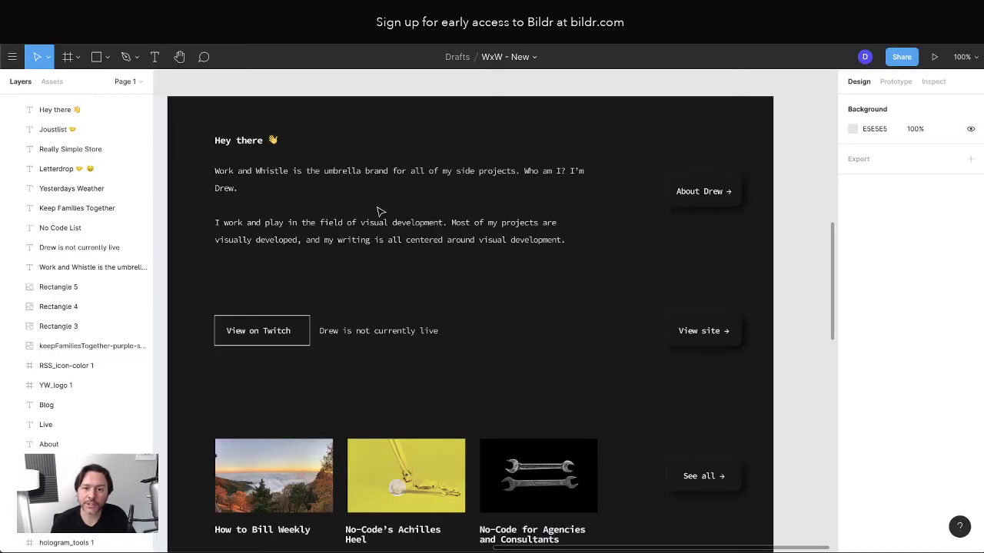
pyautogui.hscroll(-5, 377, 211)
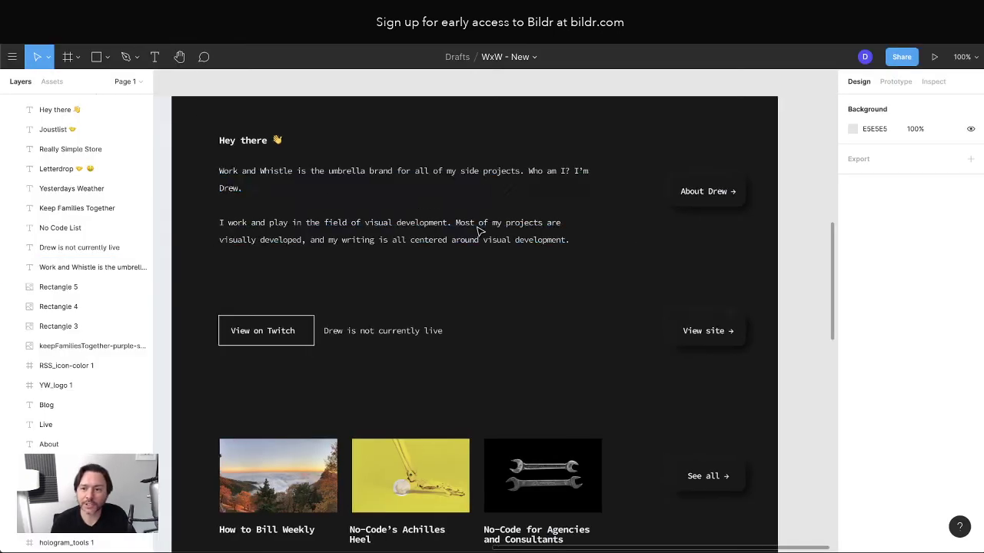
pyautogui.hscroll(2, 607, 226)
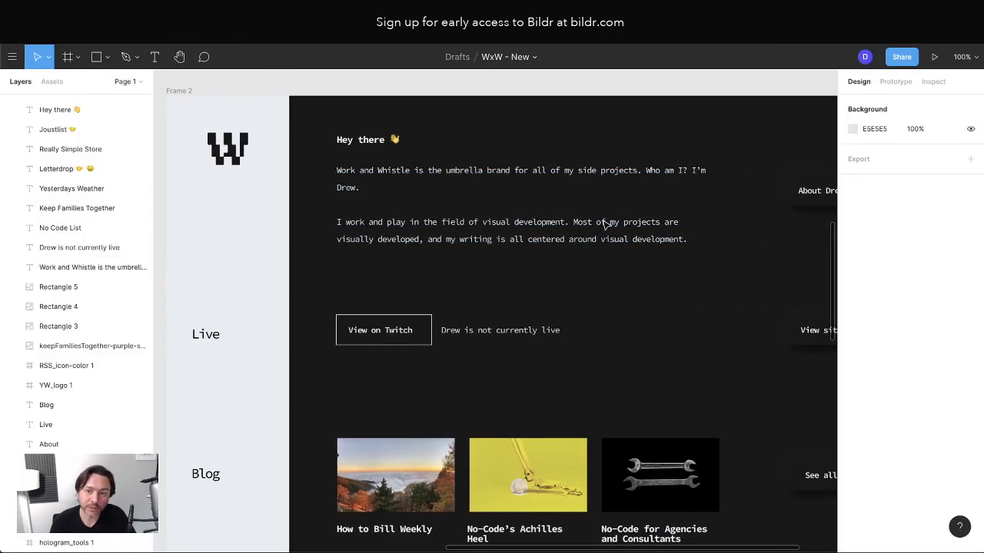
pyautogui.scroll(-3, 547, 304)
pyautogui.scroll(-4, 547, 305)
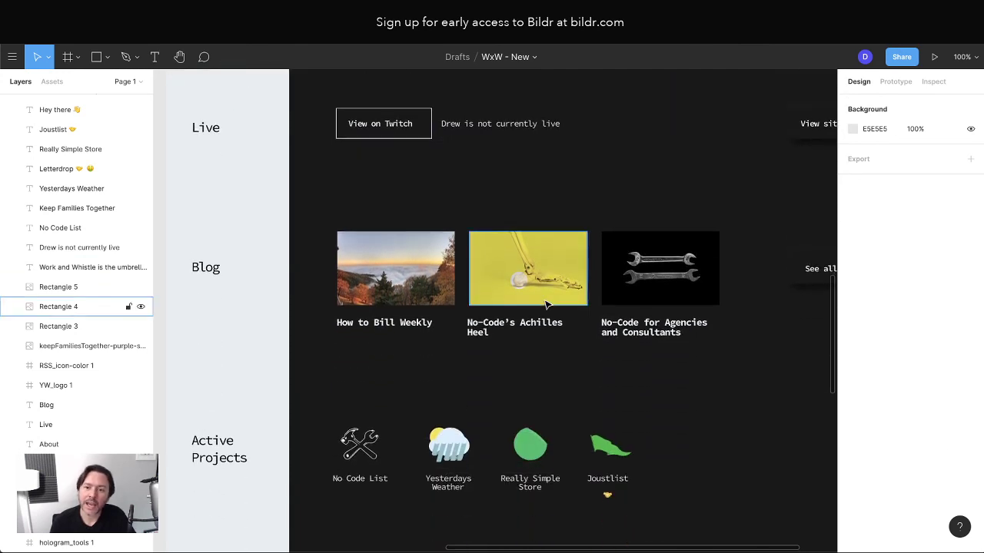
pyautogui.hscroll(1, 549, 284)
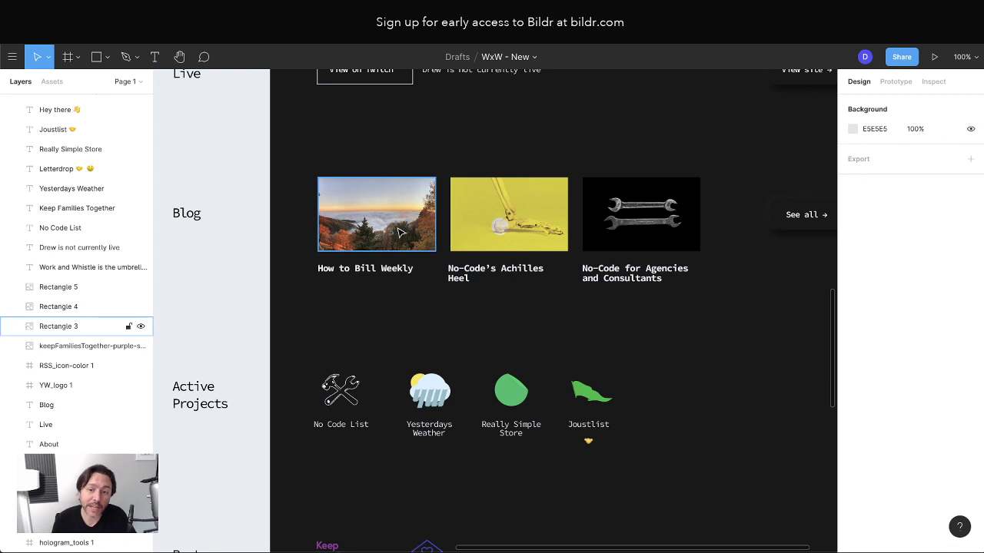
pyautogui.scroll(-1, 392, 235)
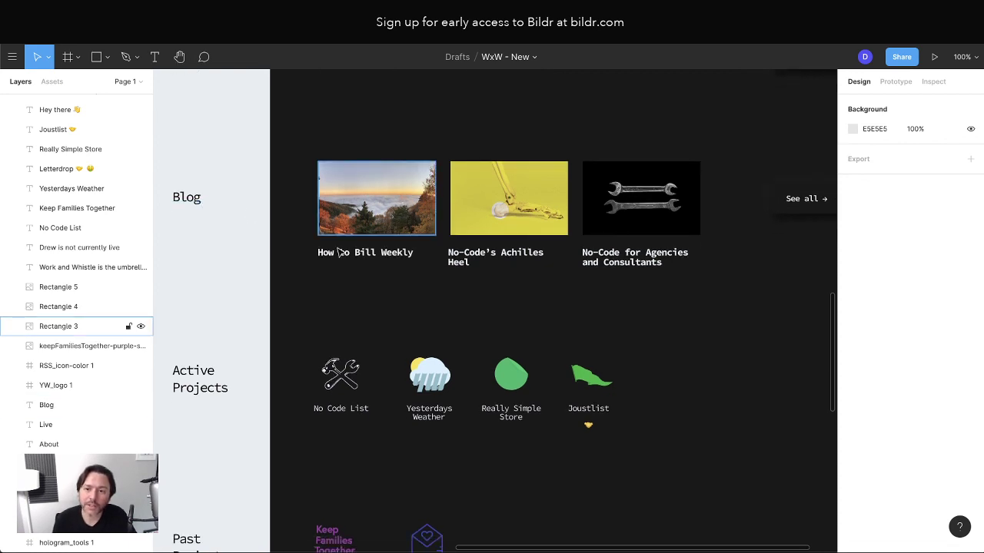
pyautogui.scroll(-2, 231, 364)
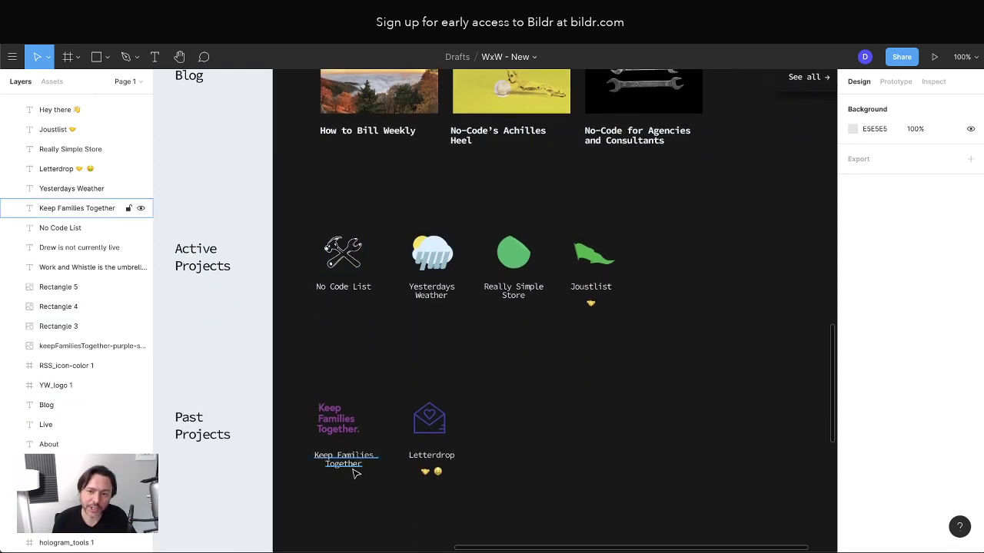
# Review the Blog and project sections, the full Frame 2 layout at 25%, and the intro and Live sections at 100%
pyautogui.scroll(1, 351, 453)
pyautogui.scroll(2, 507, 355)
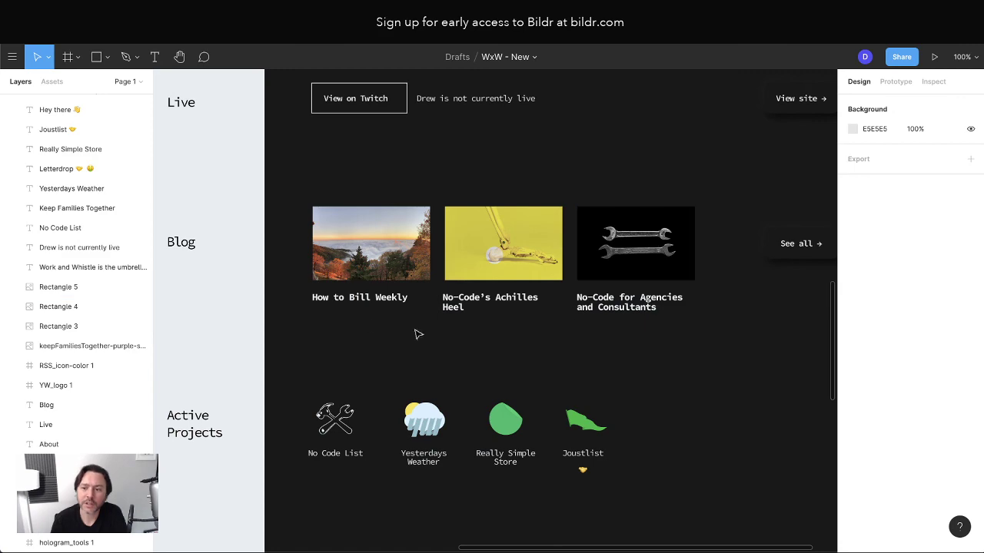
pyautogui.scroll(3, 645, 374)
pyautogui.scroll(-7, 646, 374)
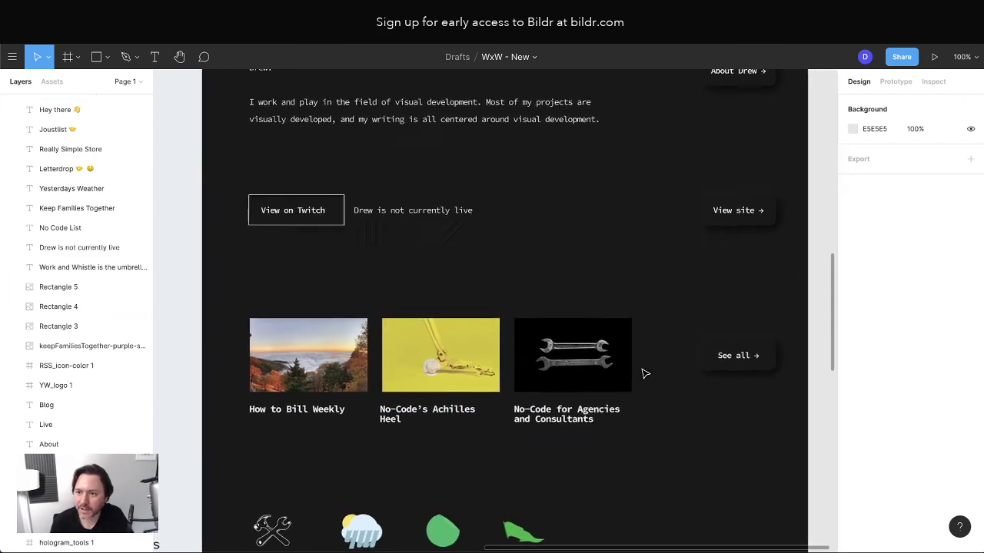
pyautogui.scroll(2, 646, 373)
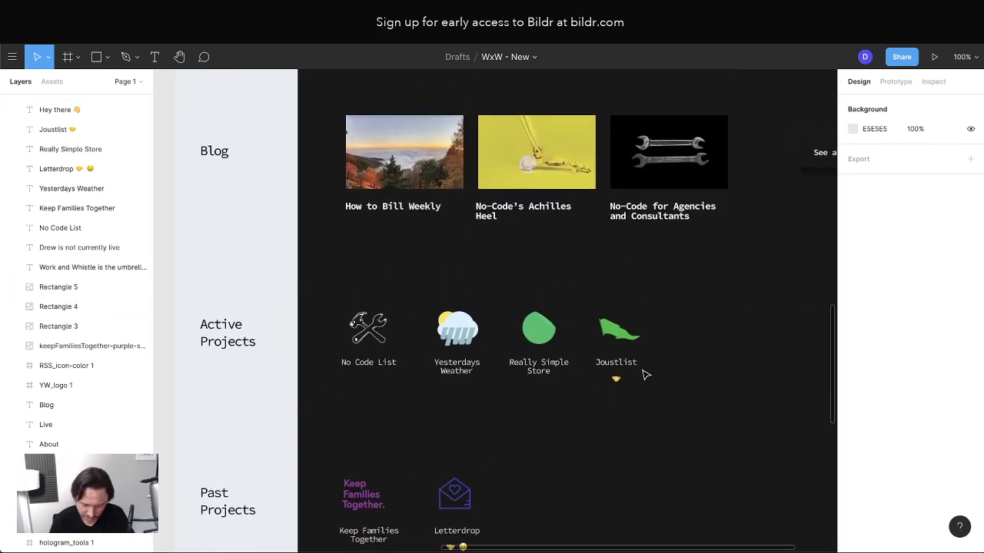
pyautogui.scroll(-10, 643, 374)
pyautogui.hscroll(4, 615, 372)
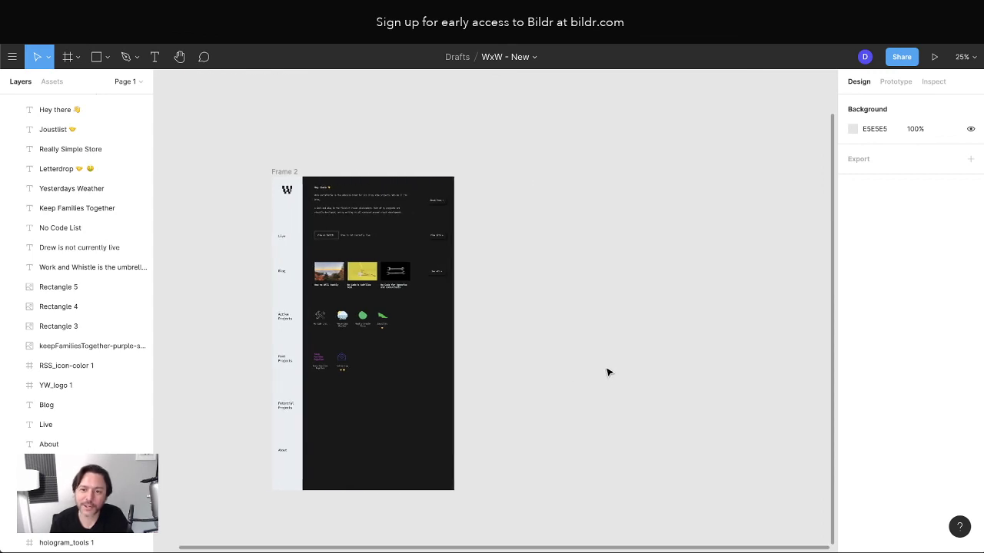
pyautogui.scroll(3, 608, 373)
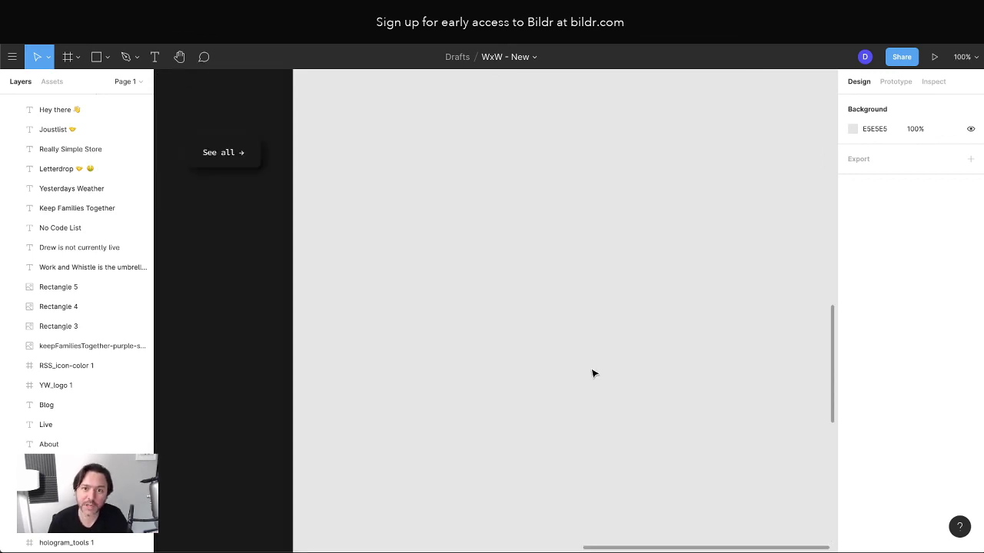
pyautogui.scroll(3, 591, 374)
pyautogui.scroll(2, 584, 376)
pyautogui.scroll(4, 582, 373)
pyautogui.hscroll(3, 582, 374)
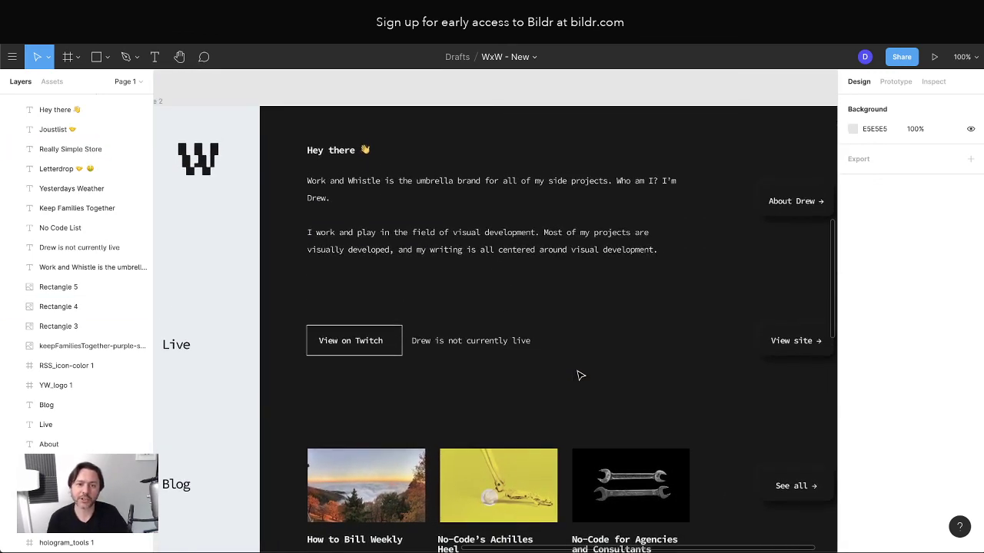